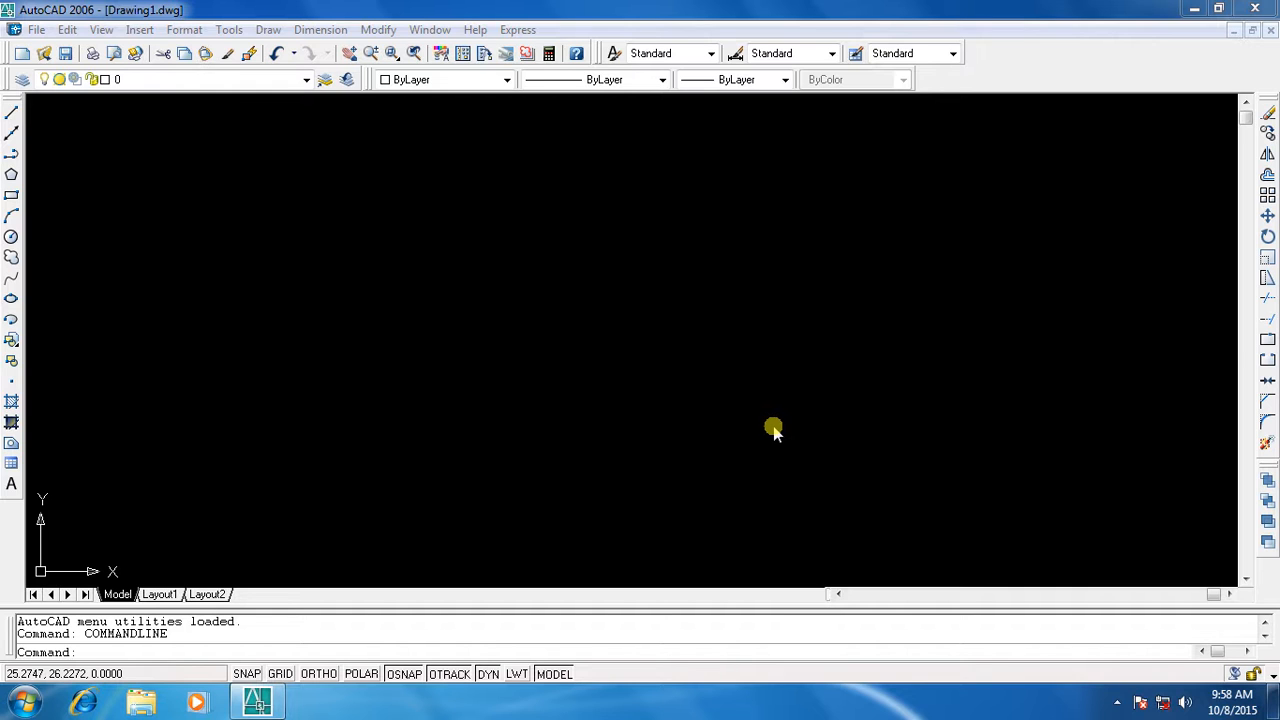
Draw a horizontal line 134 units long with Ortho turned on
key("Escape")
key("Escape")
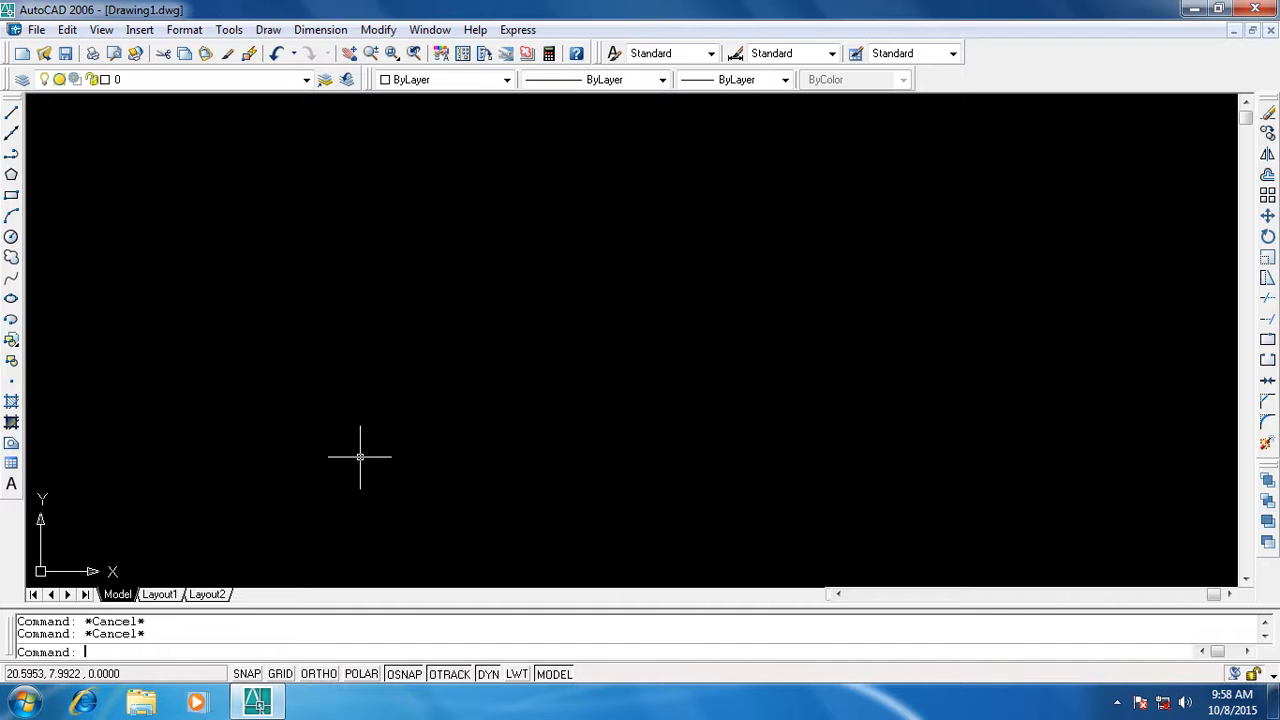
left_click(360, 458)
type("l")
key("Return")
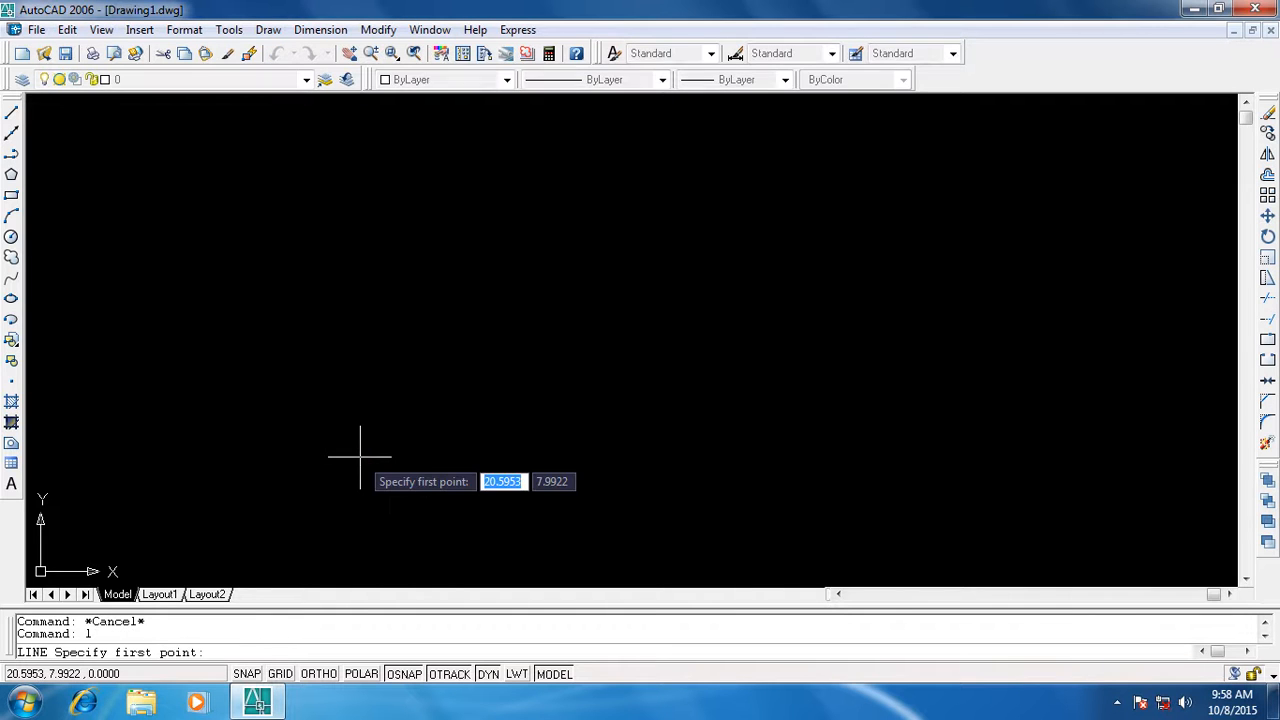
left_click(406, 438)
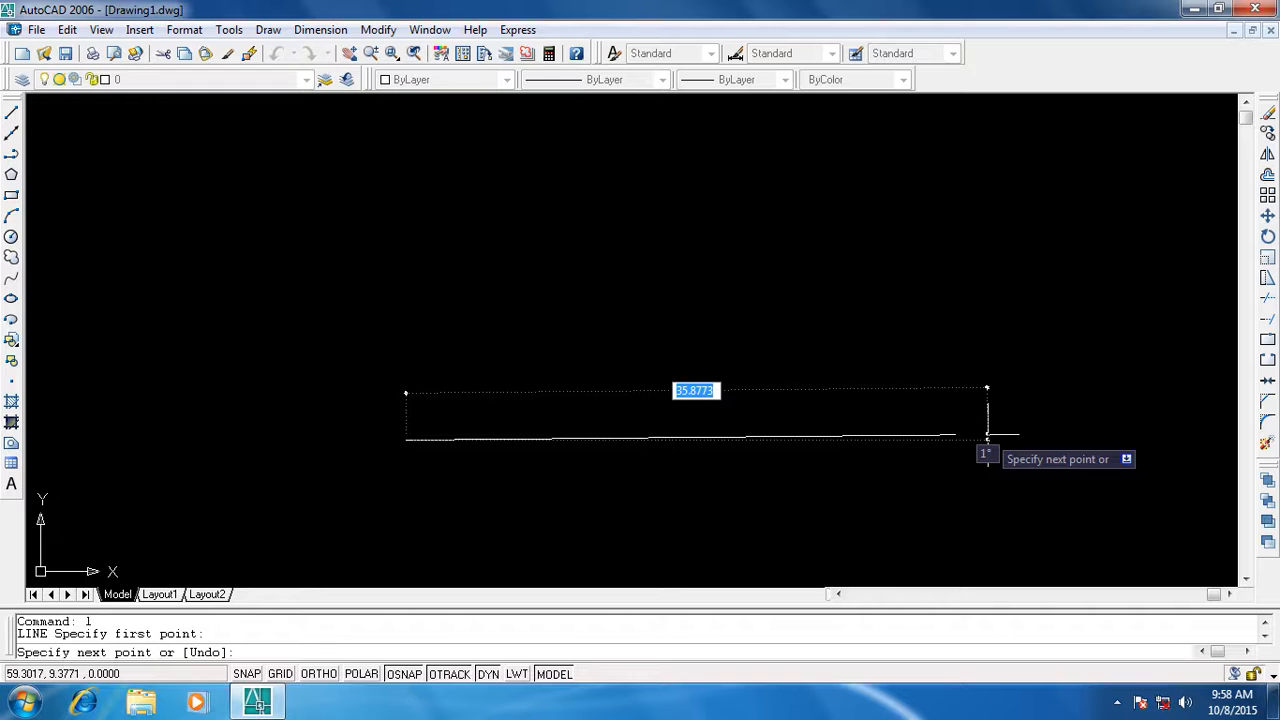
key("F8")
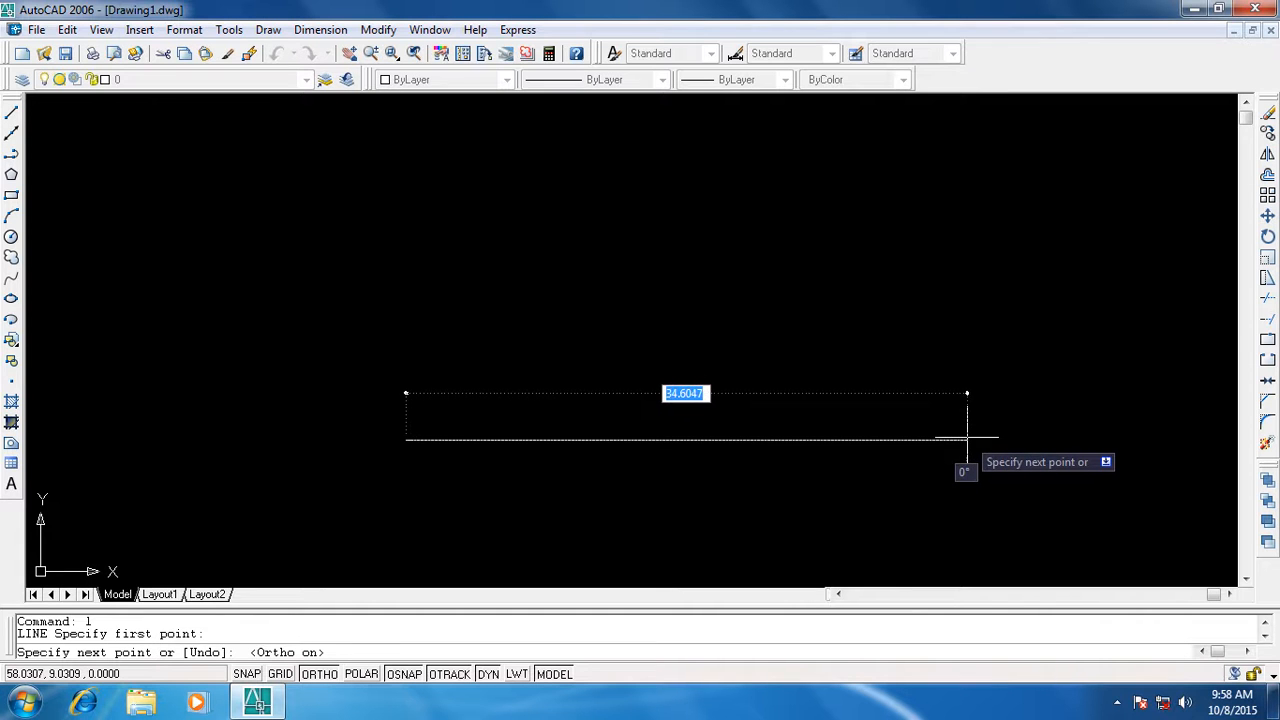
type("134")
key("Return")
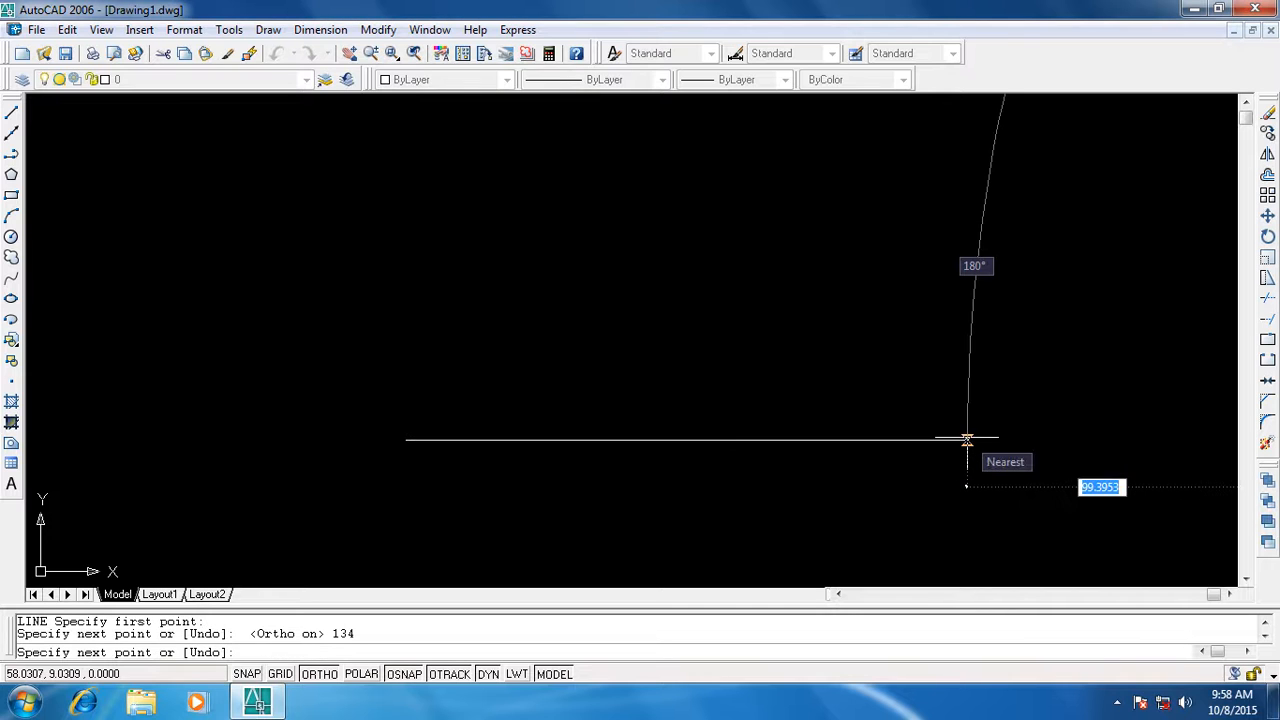
scroll(864, 373, "down", 4)
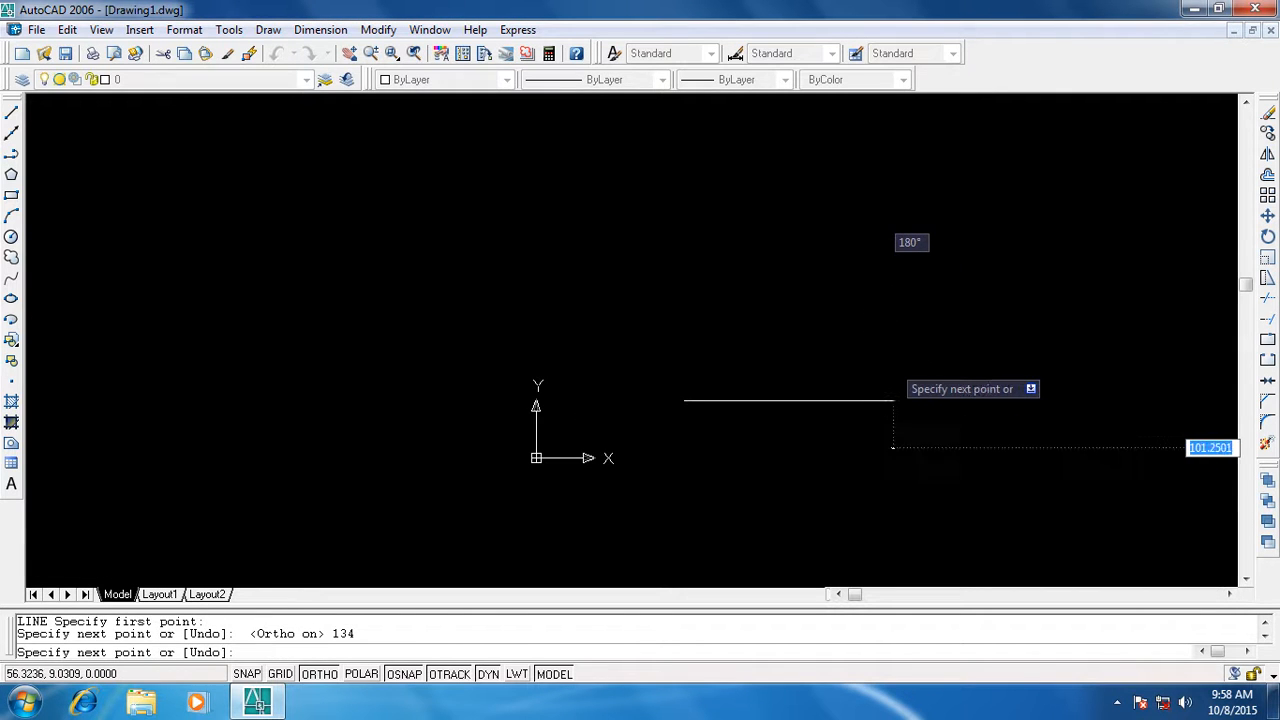
key("Escape")
key("Escape")
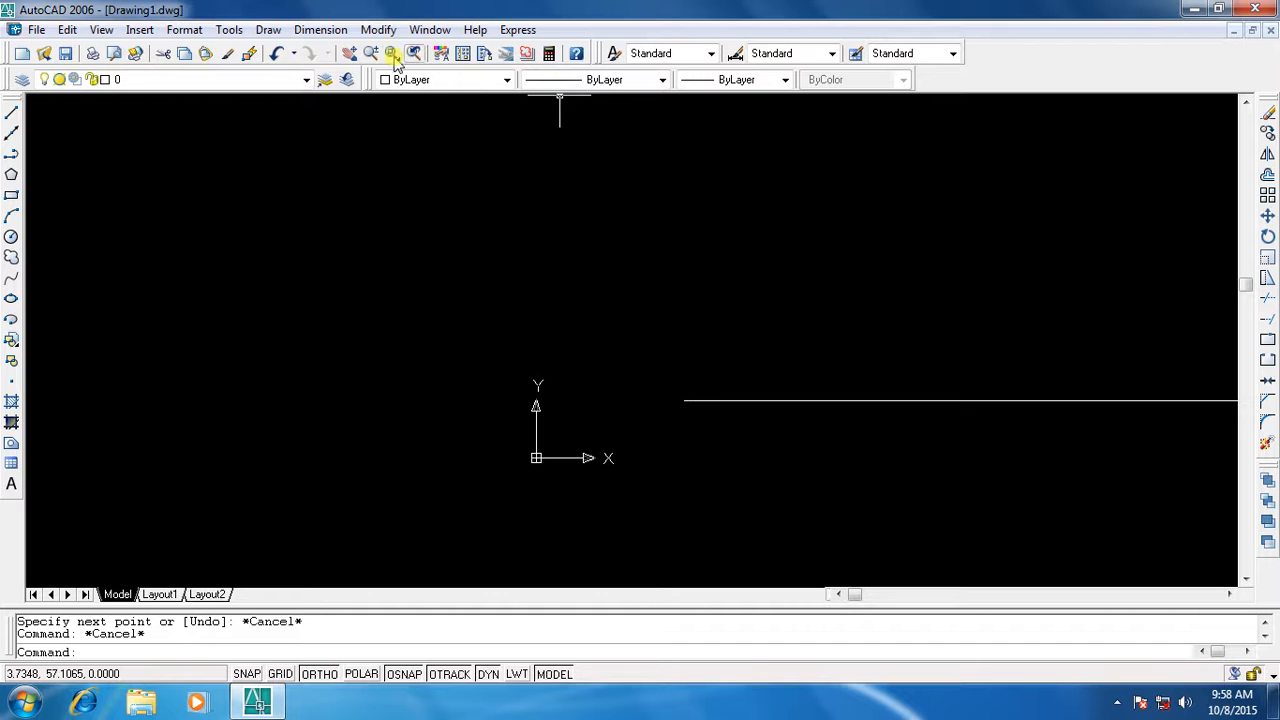
Set the UCS icon to Noorigin so it is displayed away from the drawing's origin
left_click(350, 55)
left_click_drag(871, 349, 472, 359)
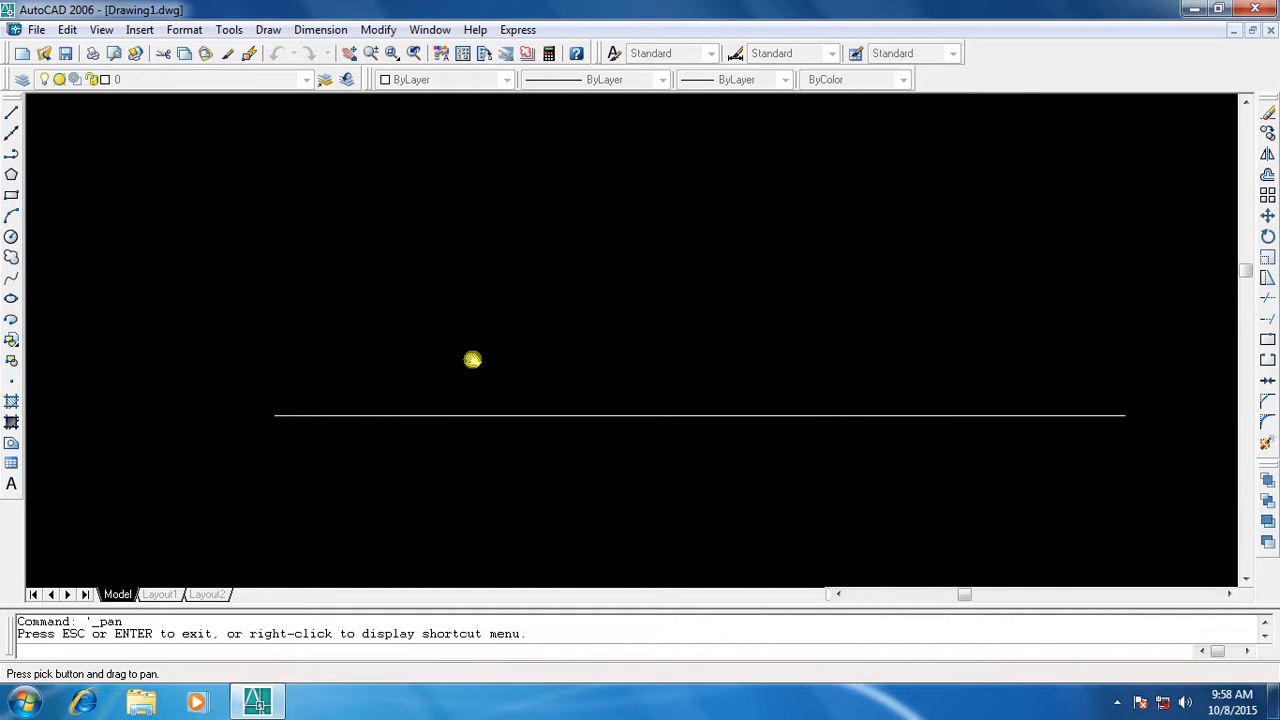
key("Escape")
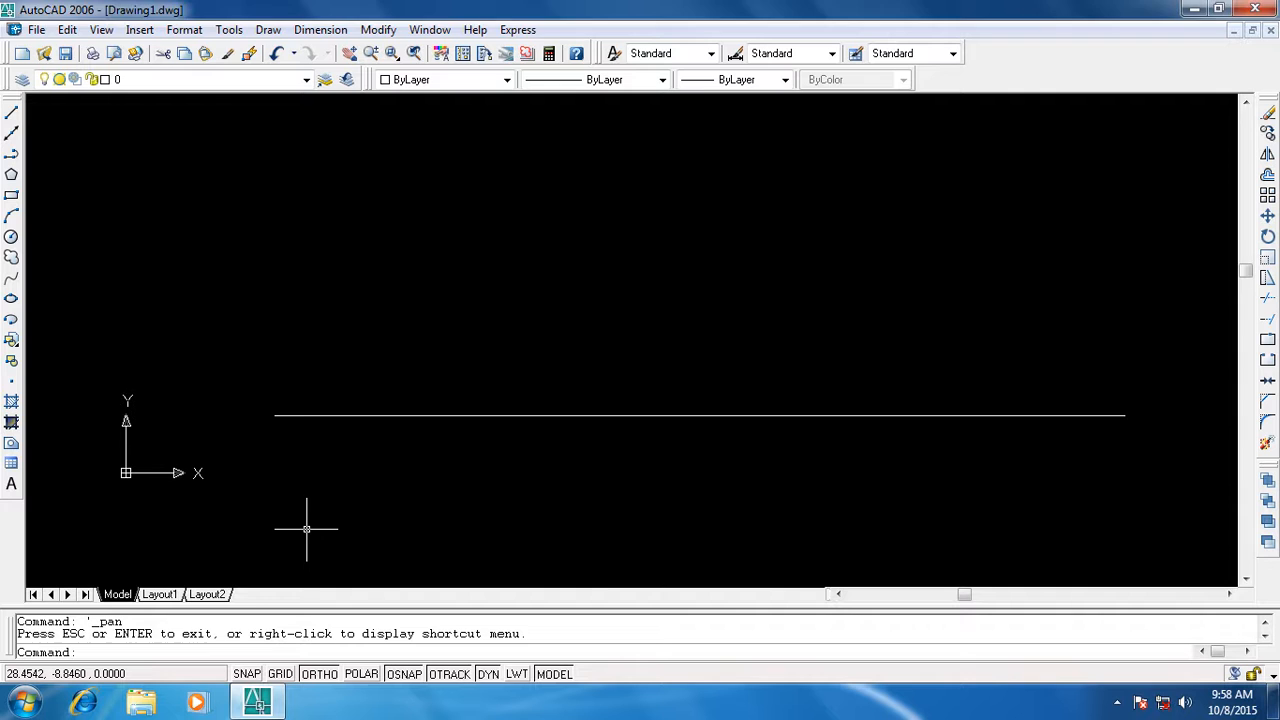
type("ucsicon")
key("Return")
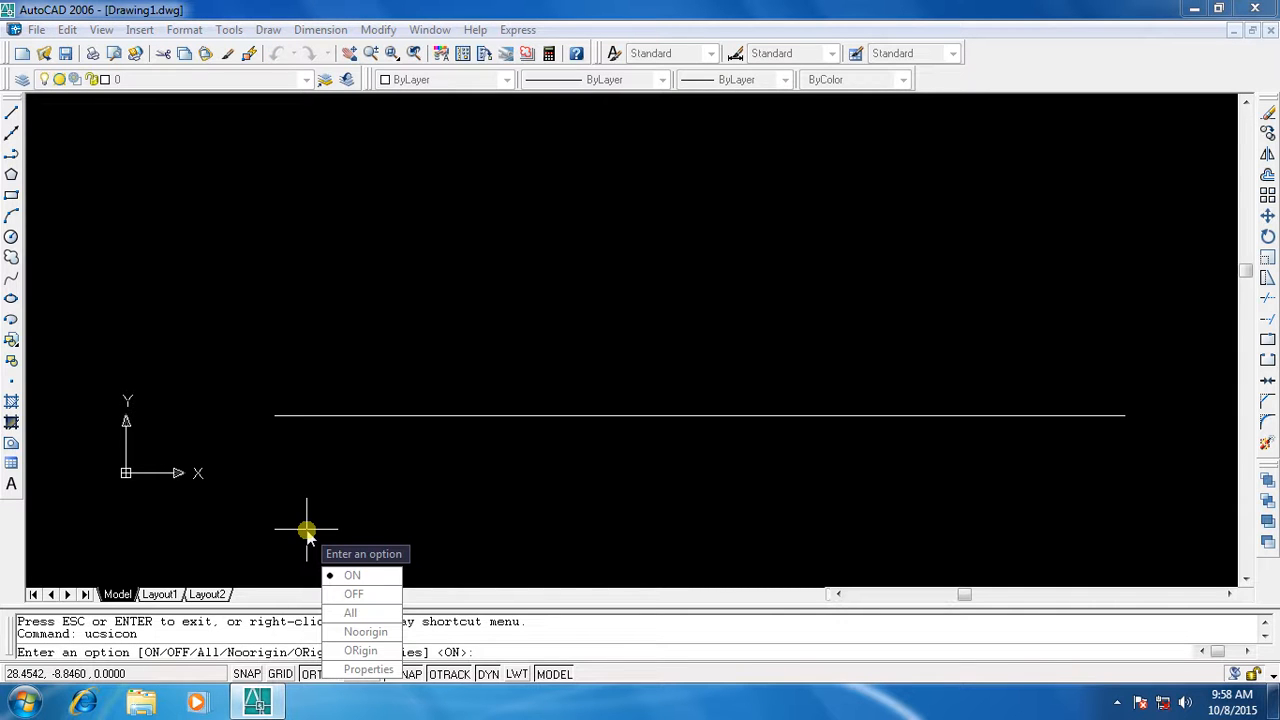
left_click(362, 631)
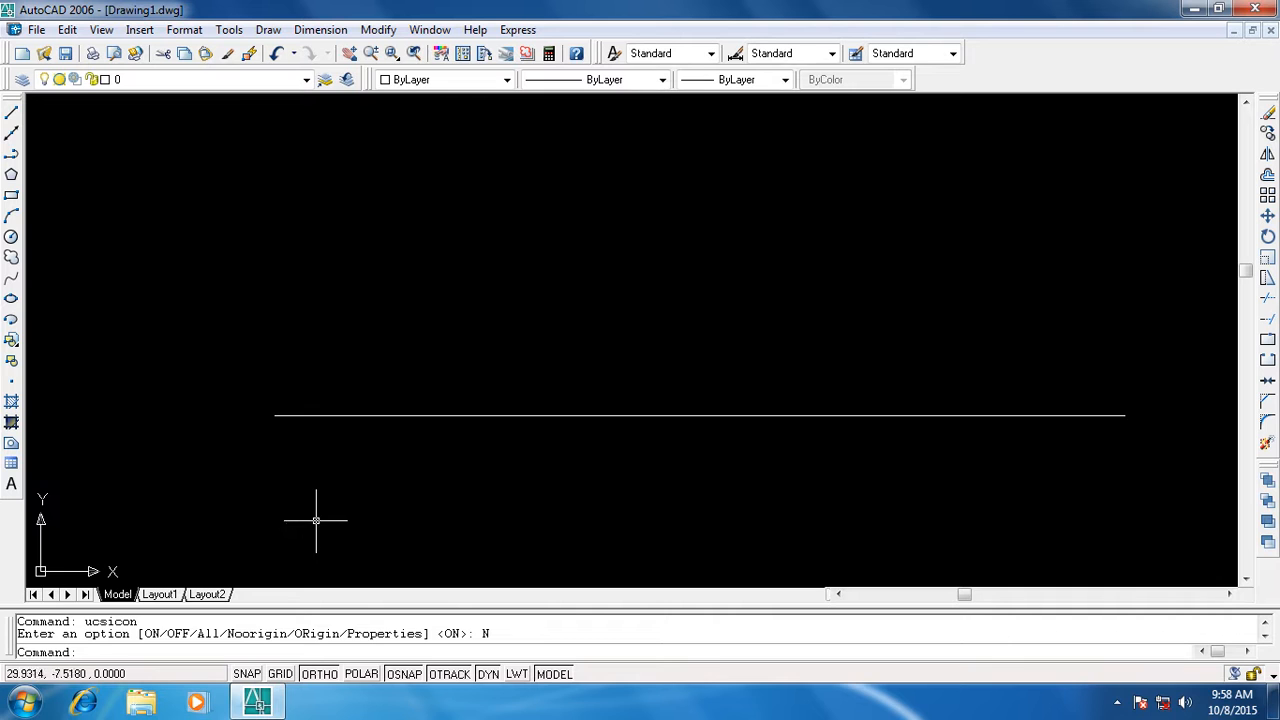
key("Escape")
key("Escape")
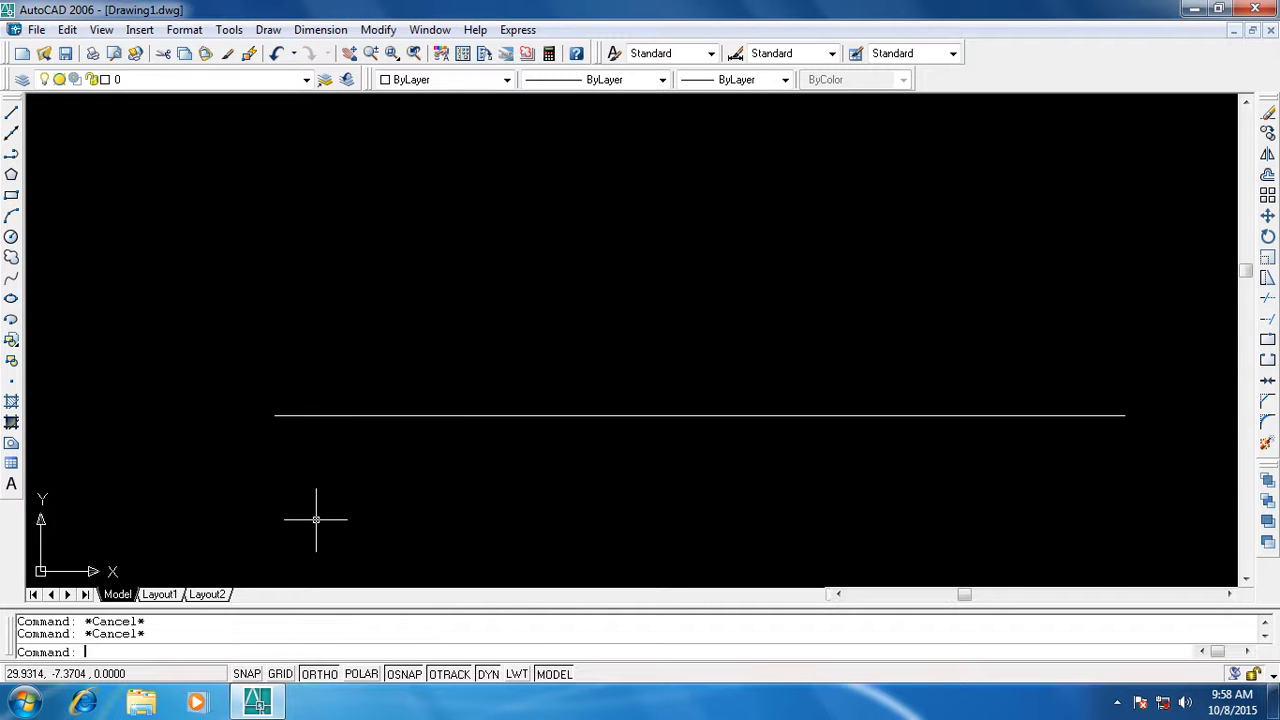
Add a linear dimension between the two endpoints of the horizontal line, placing it below the line
left_click(320, 29)
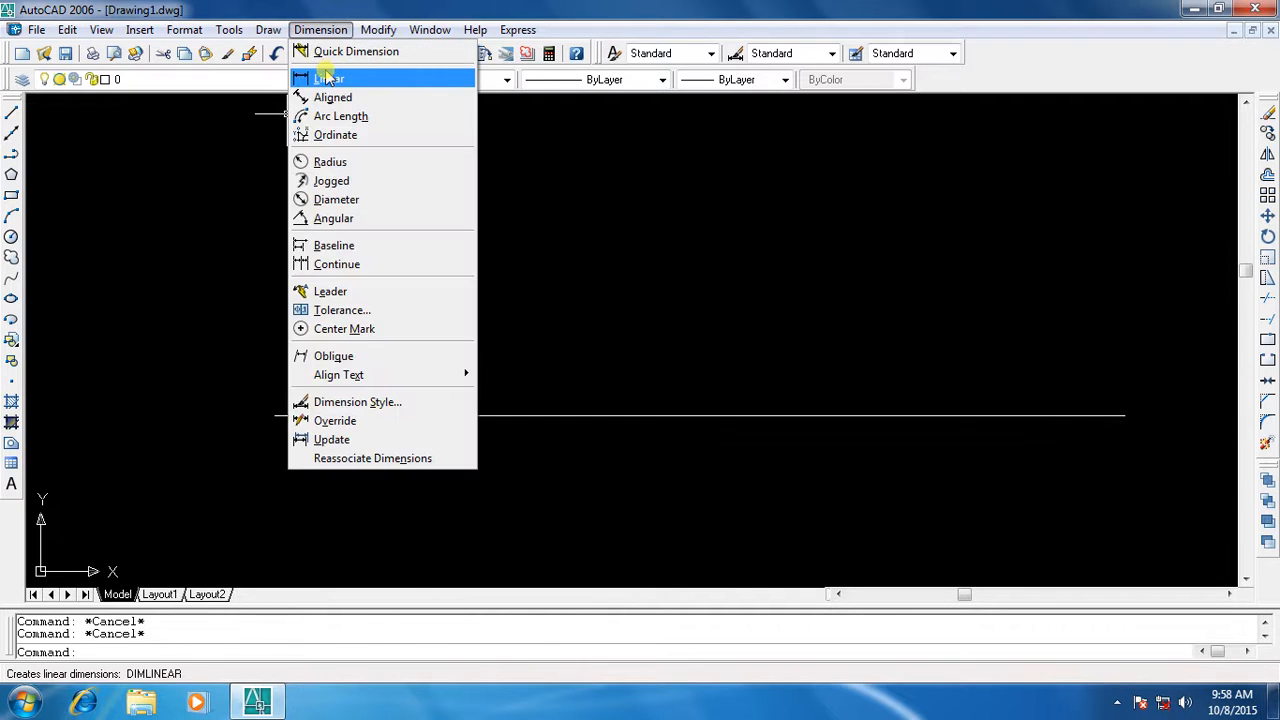
left_click(330, 74)
left_click(274, 415)
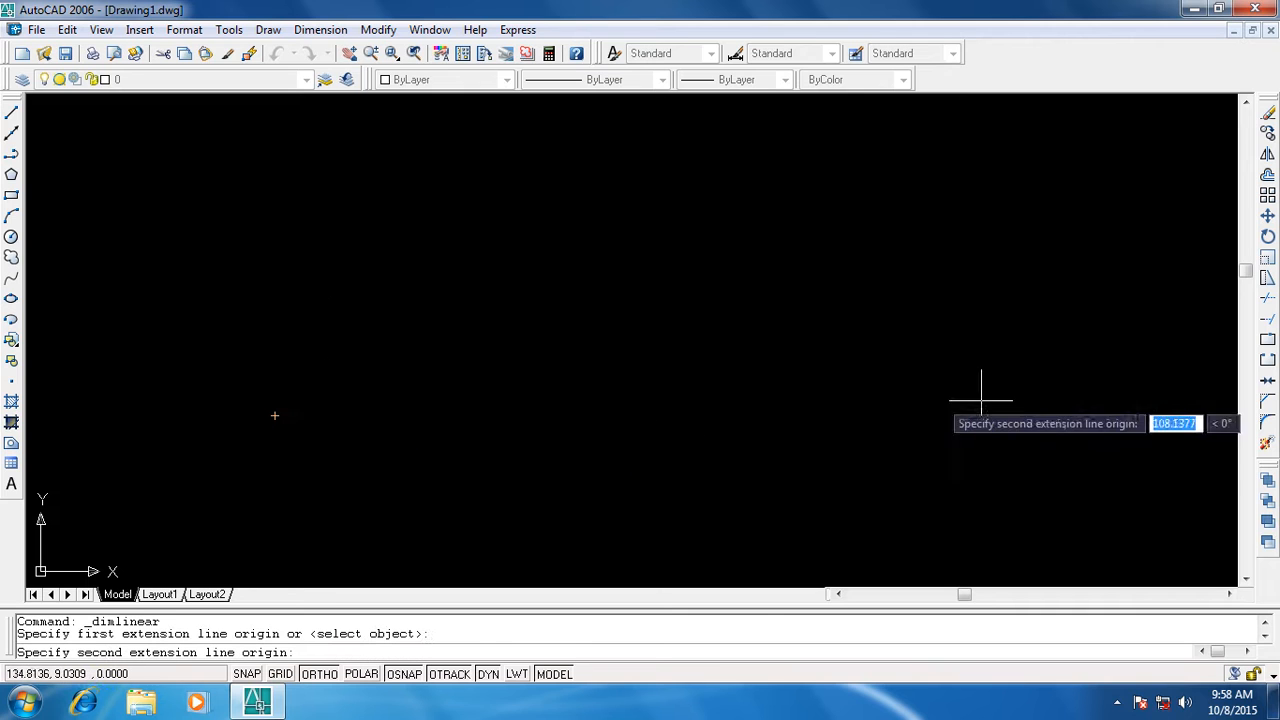
left_click(1125, 415)
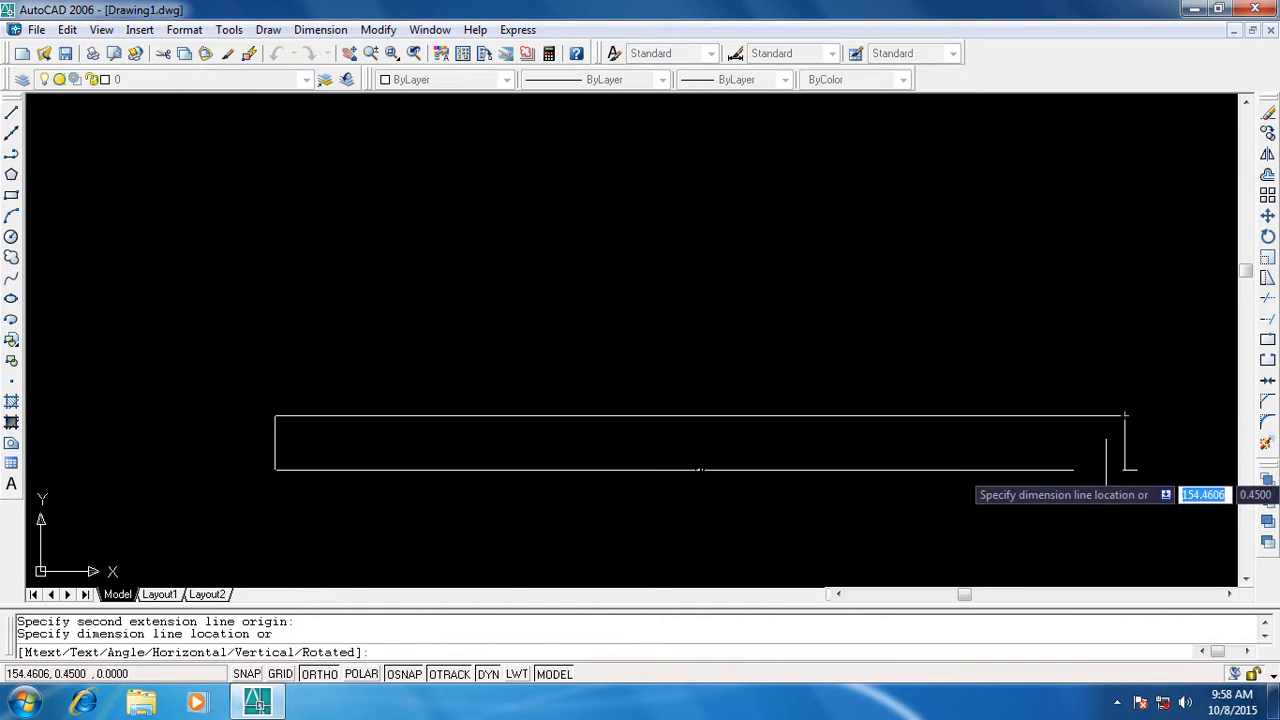
left_click(1125, 470)
Set the text height of the Standard dimension style to 3
type("d")
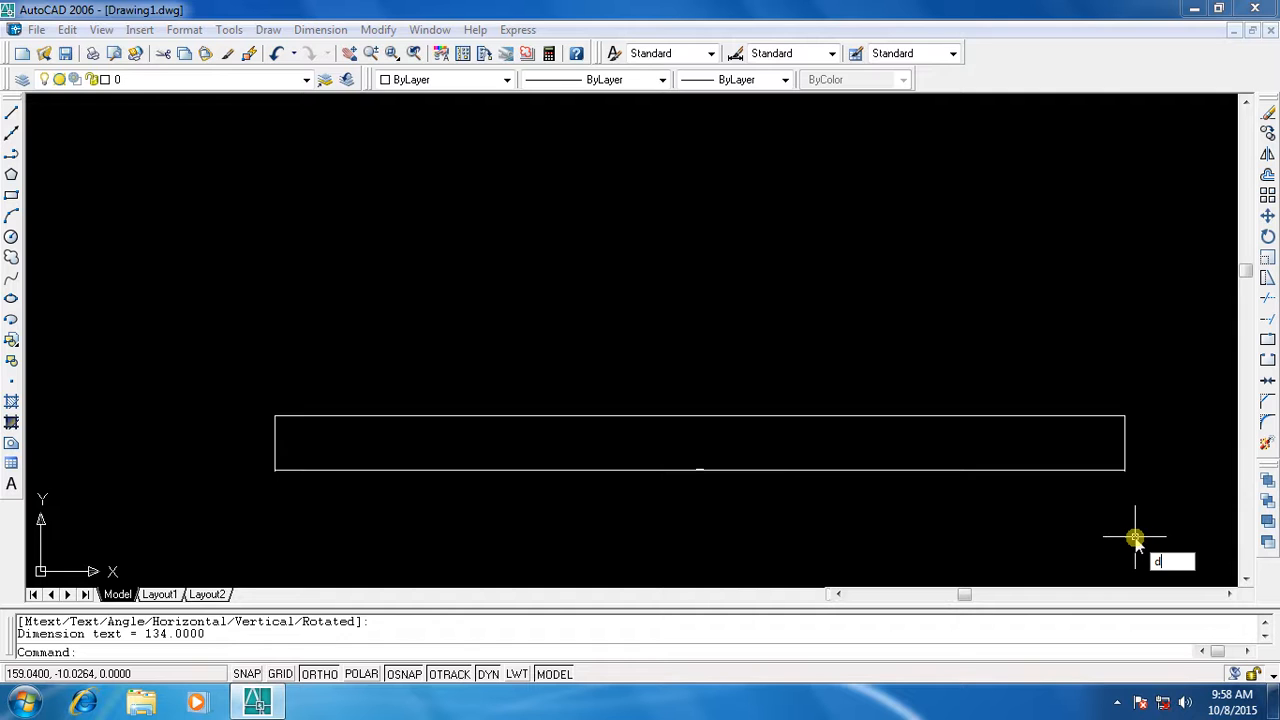
key("Return")
left_click(848, 311)
left_click(539, 167)
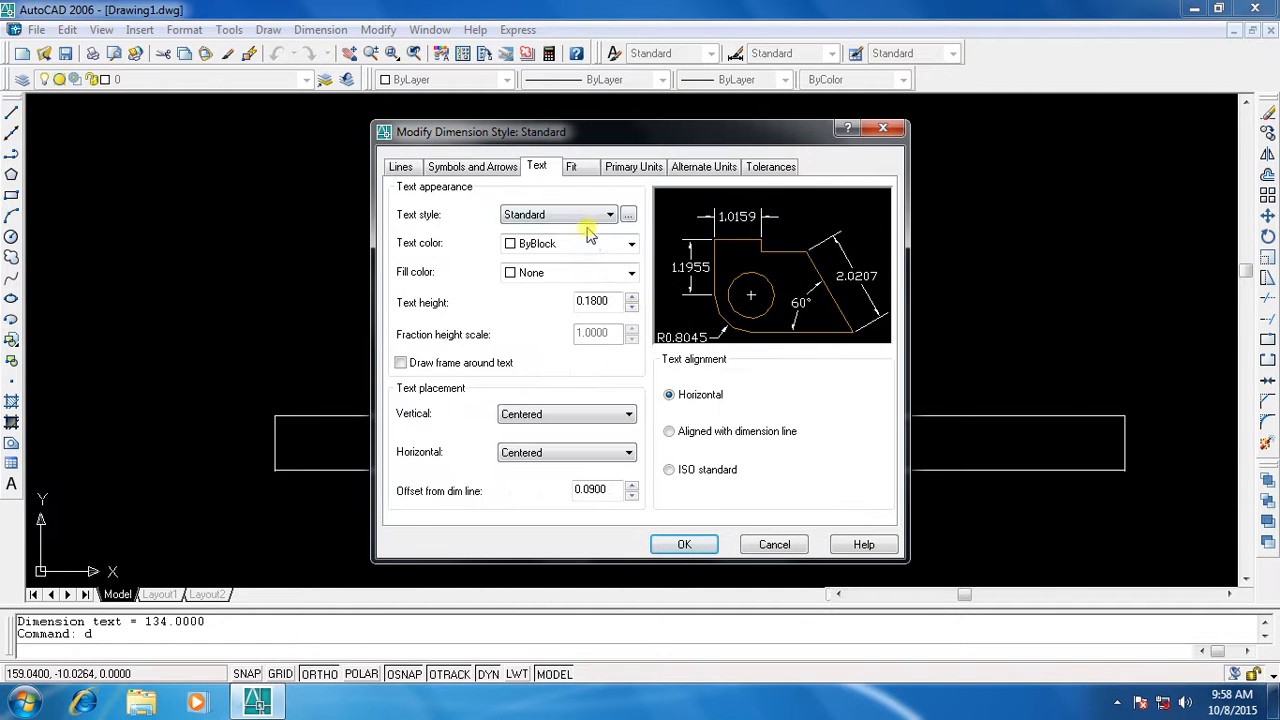
left_click_drag(609, 300, 474, 307)
type("3")
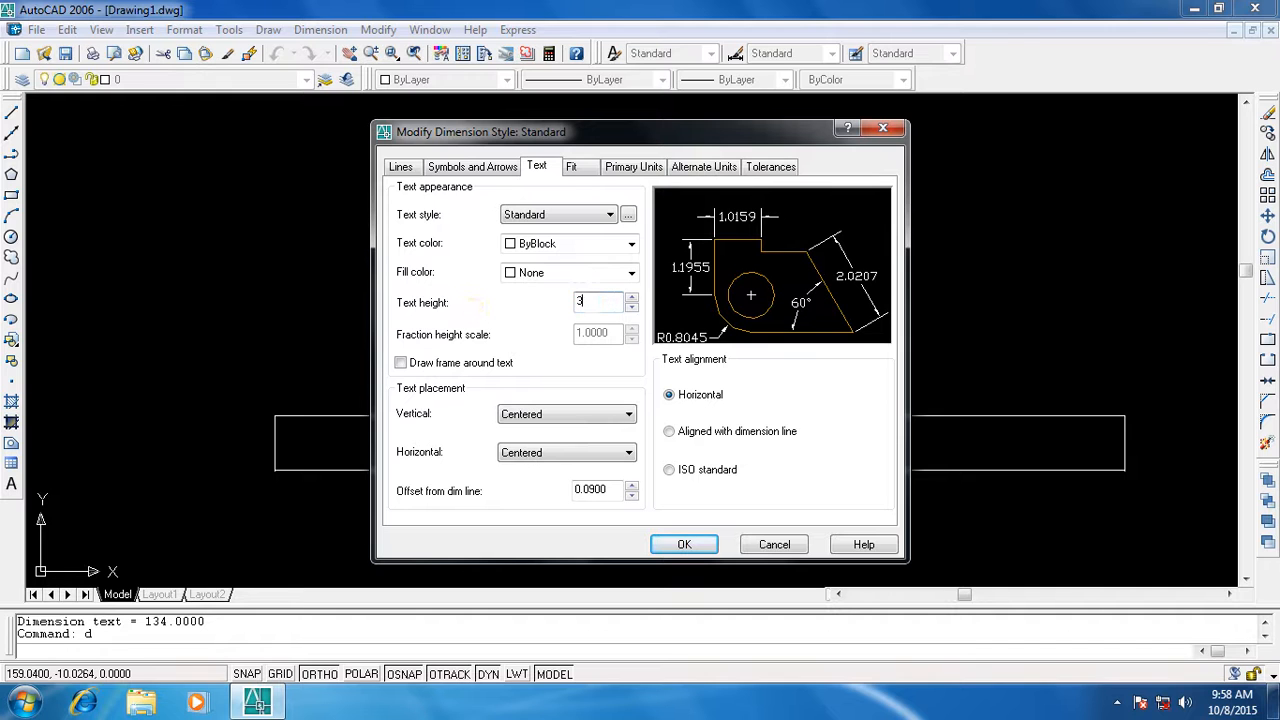
left_click(682, 543)
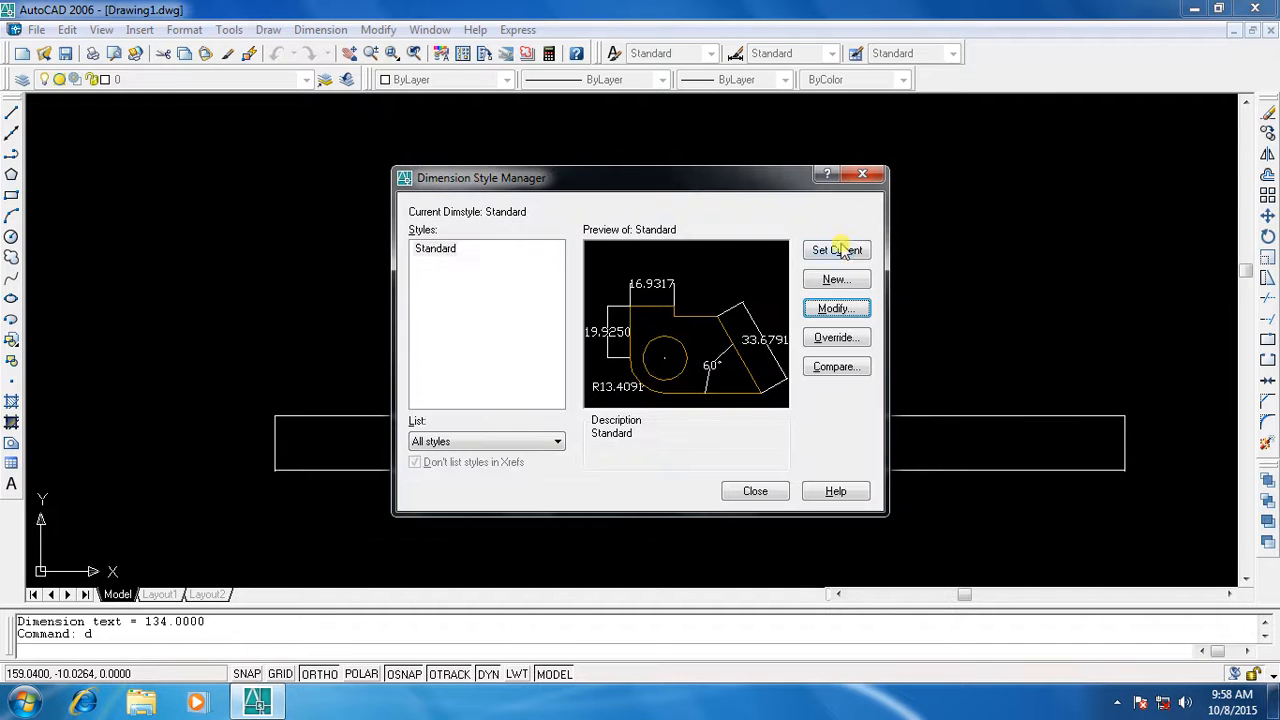
left_click(755, 490)
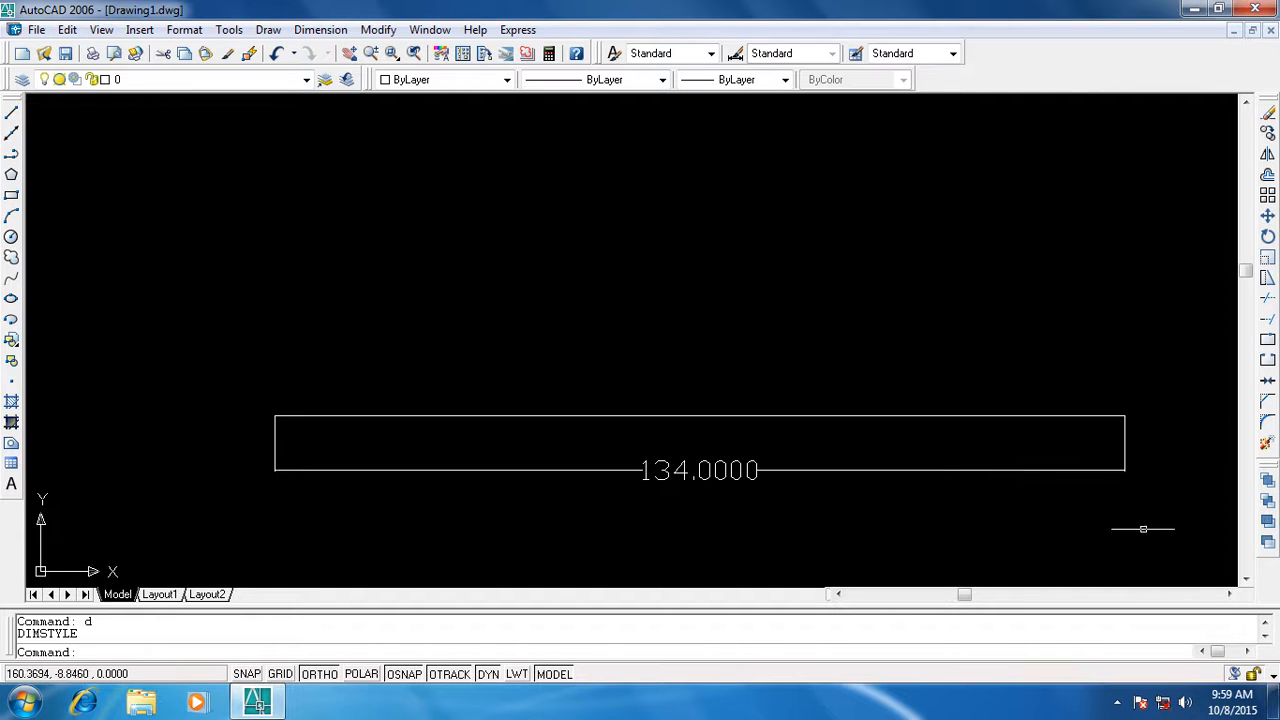
Delete the linear dimension below the horizontal line
left_click(1181, 559)
left_click(72, 444)
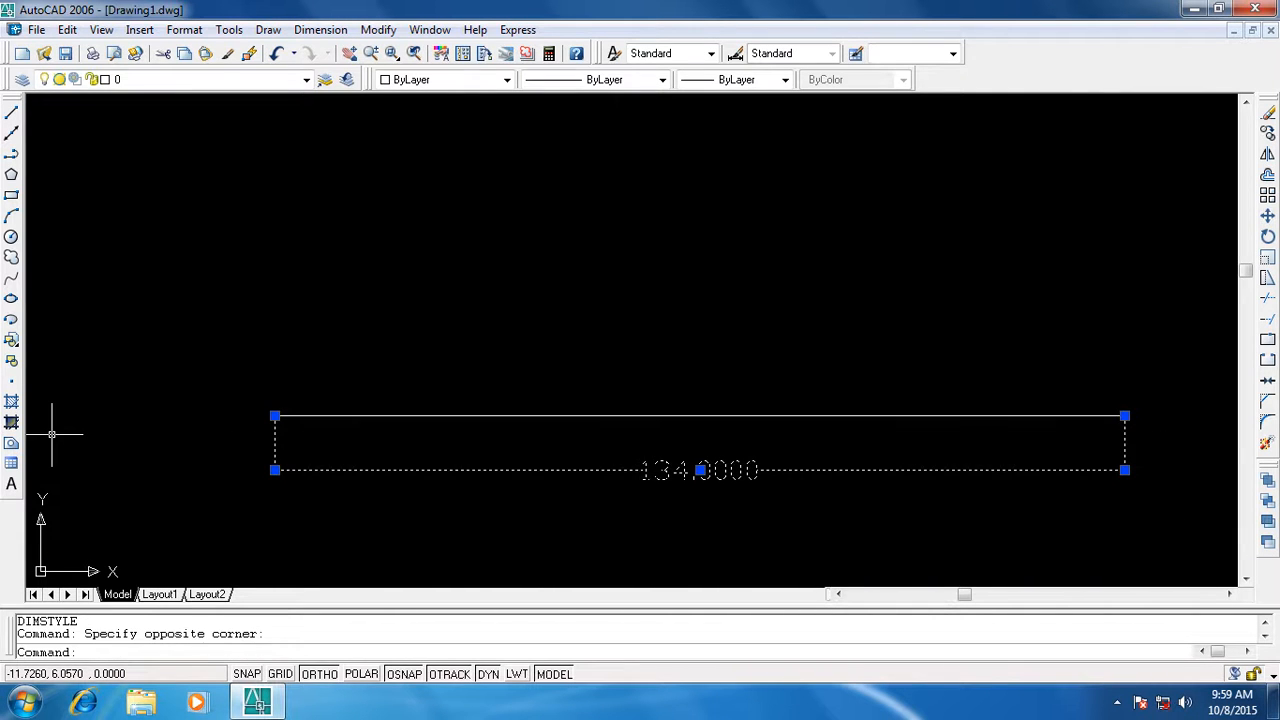
key("Delete")
left_click(1117, 702)
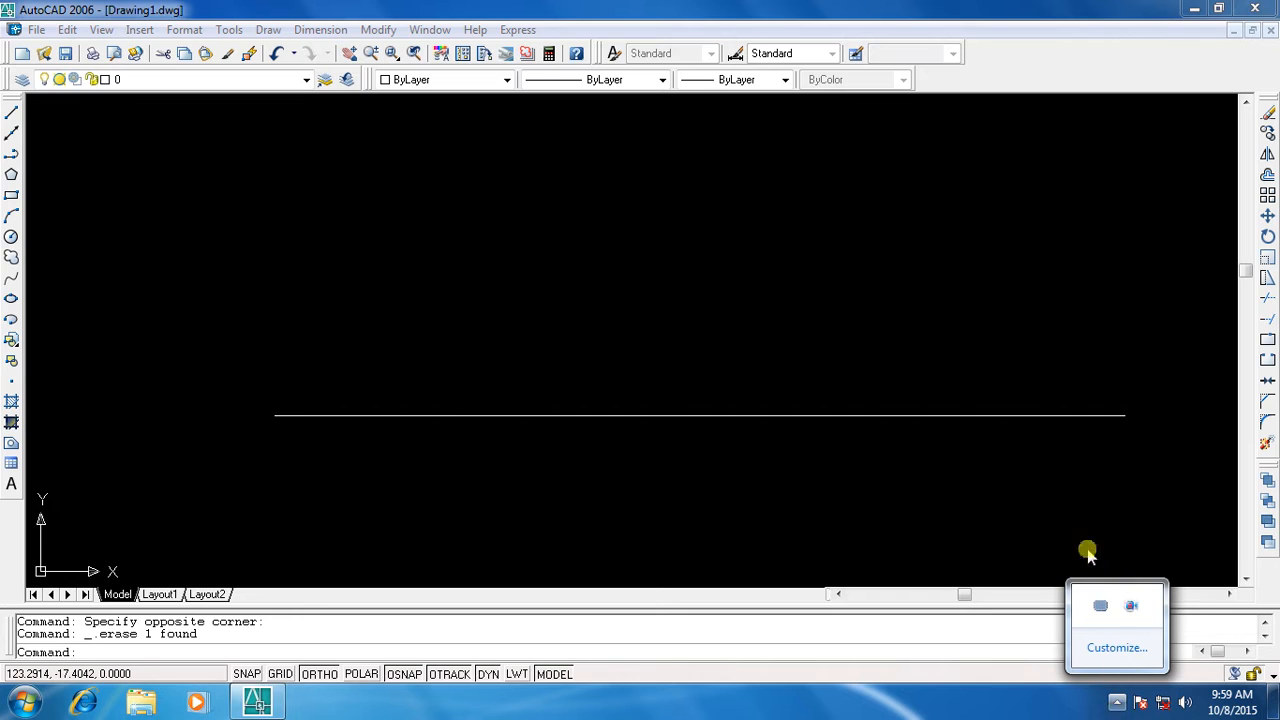
left_click(805, 458)
key("Escape")
key("Escape")
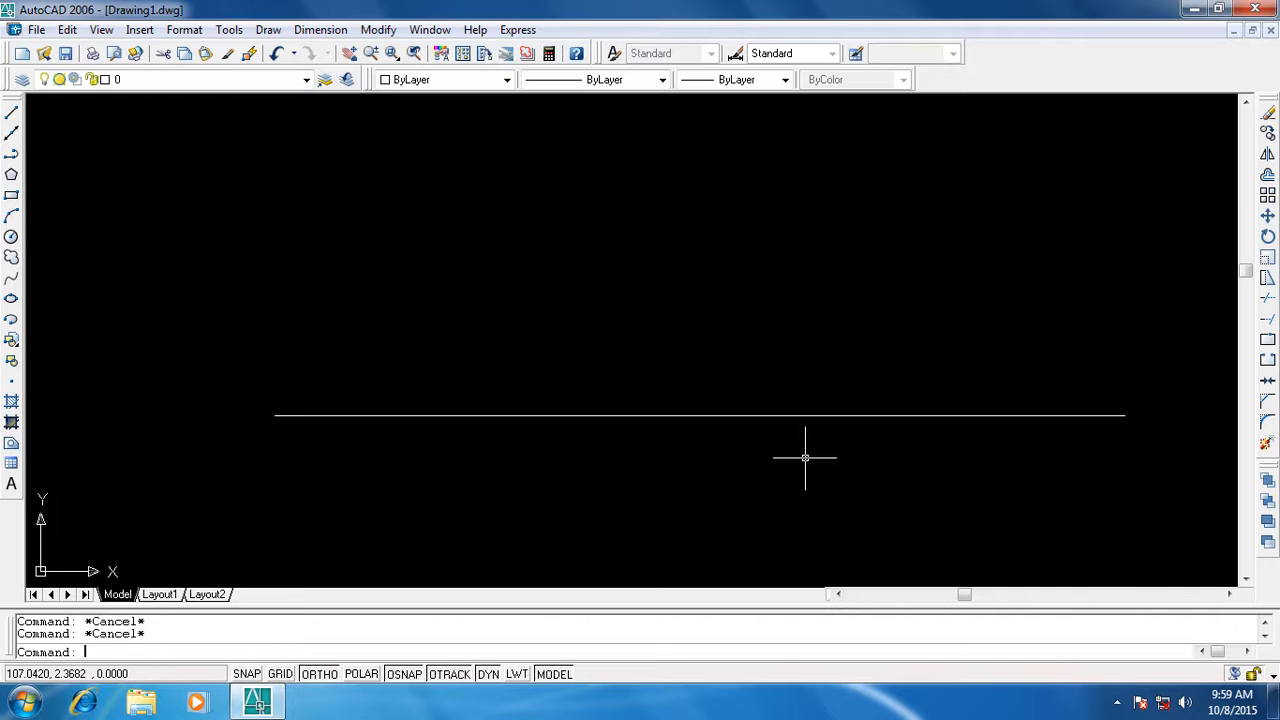
Offset the horizontal base line upward by 13 units
type("o")
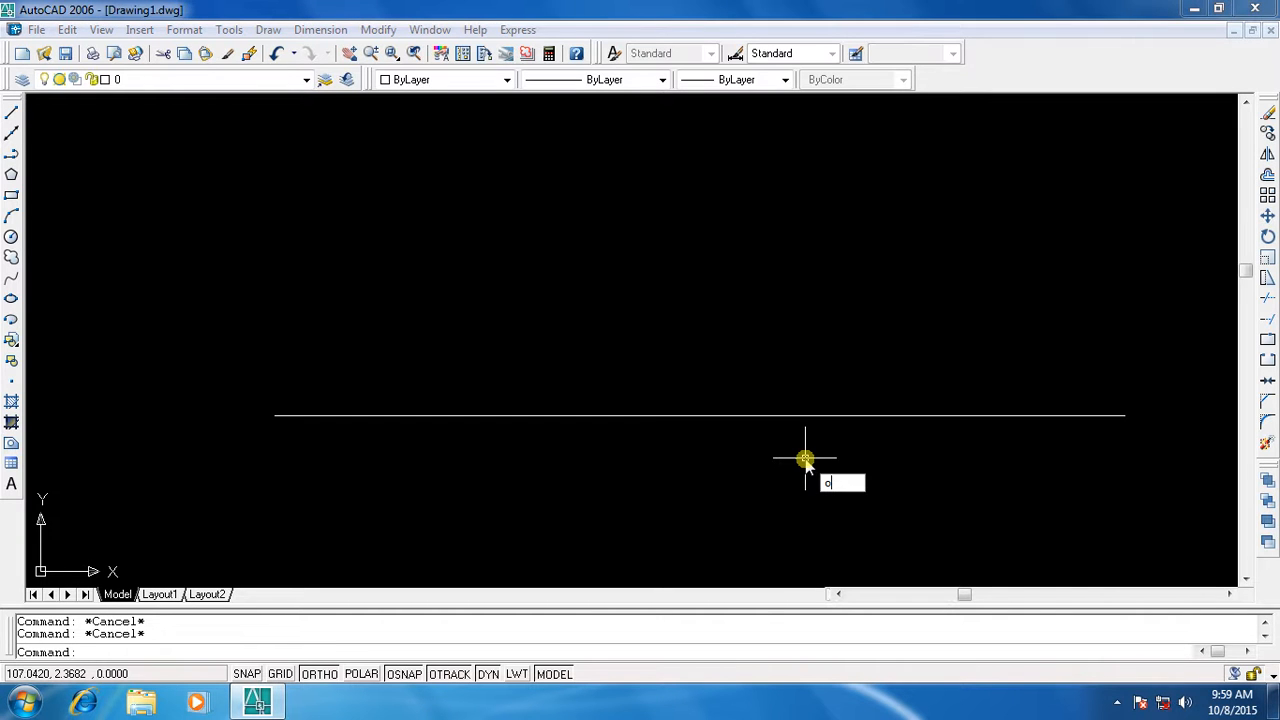
key("Return")
type("13")
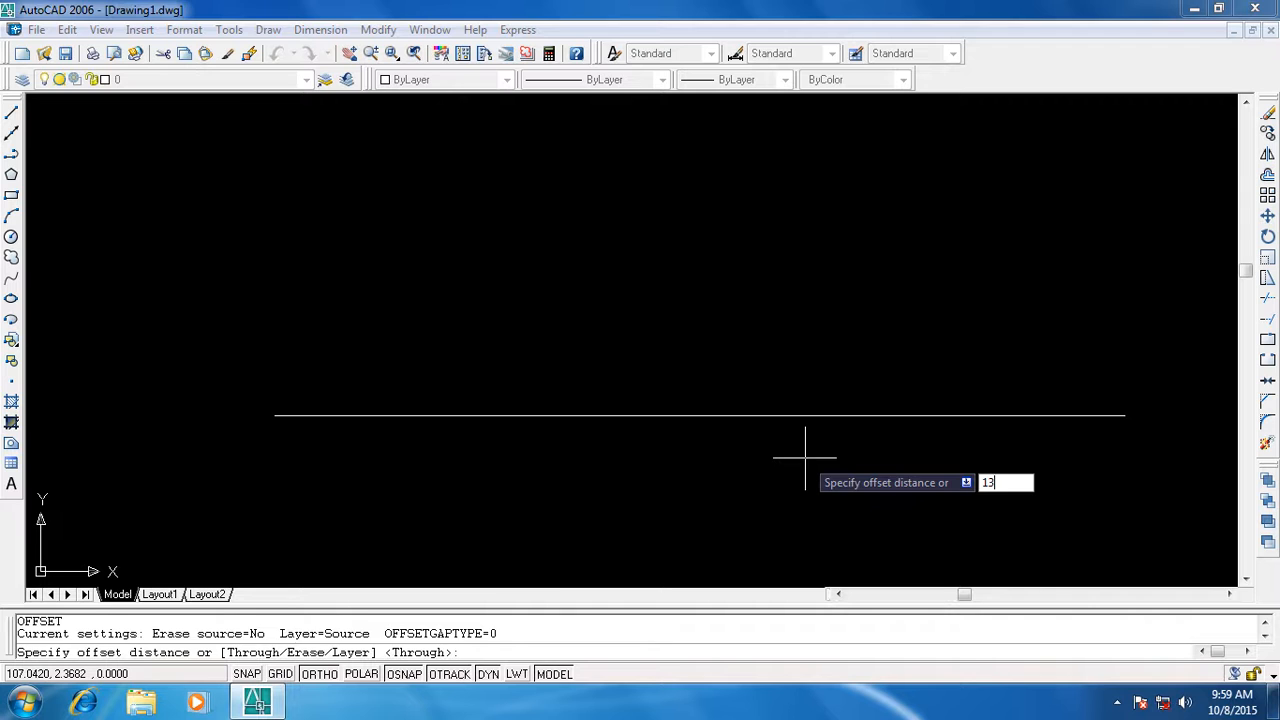
key("Return")
left_click(754, 415)
left_click(745, 322)
key("Escape")
key("Escape")
Offset the bottom base line upward by 24 units to add another parallel line
type("o")
key("Return")
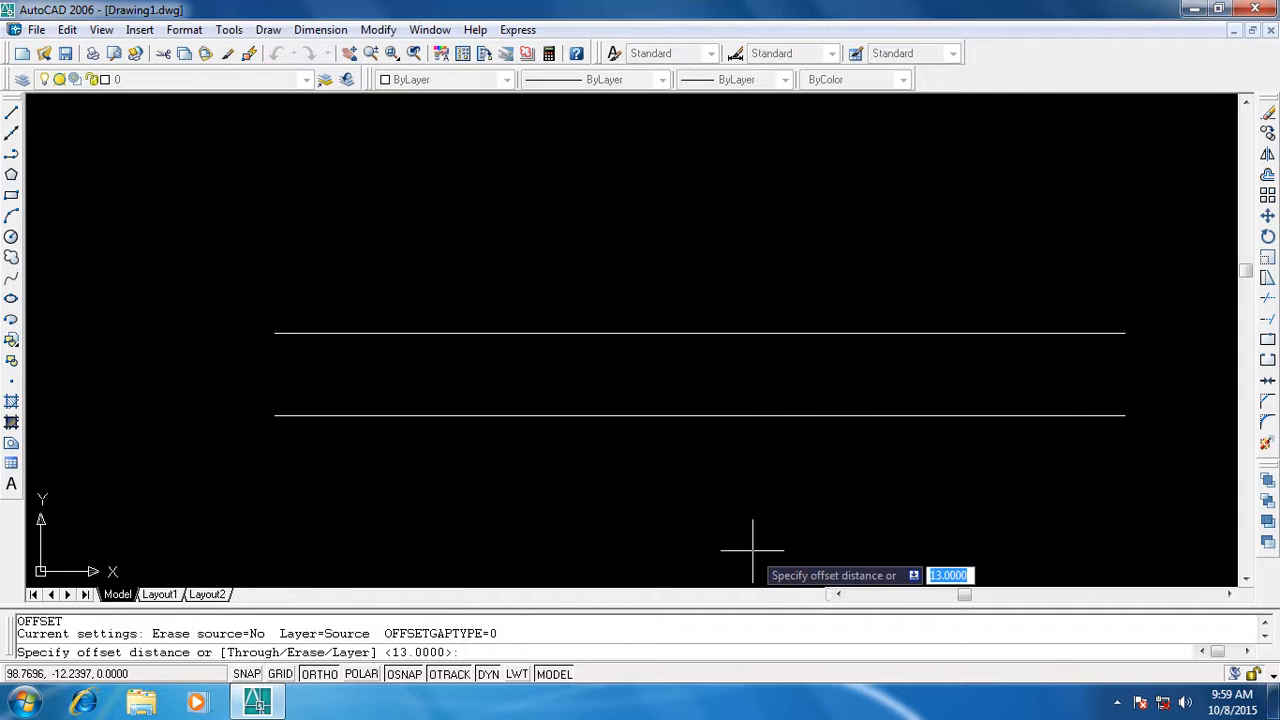
type("24")
key("Return")
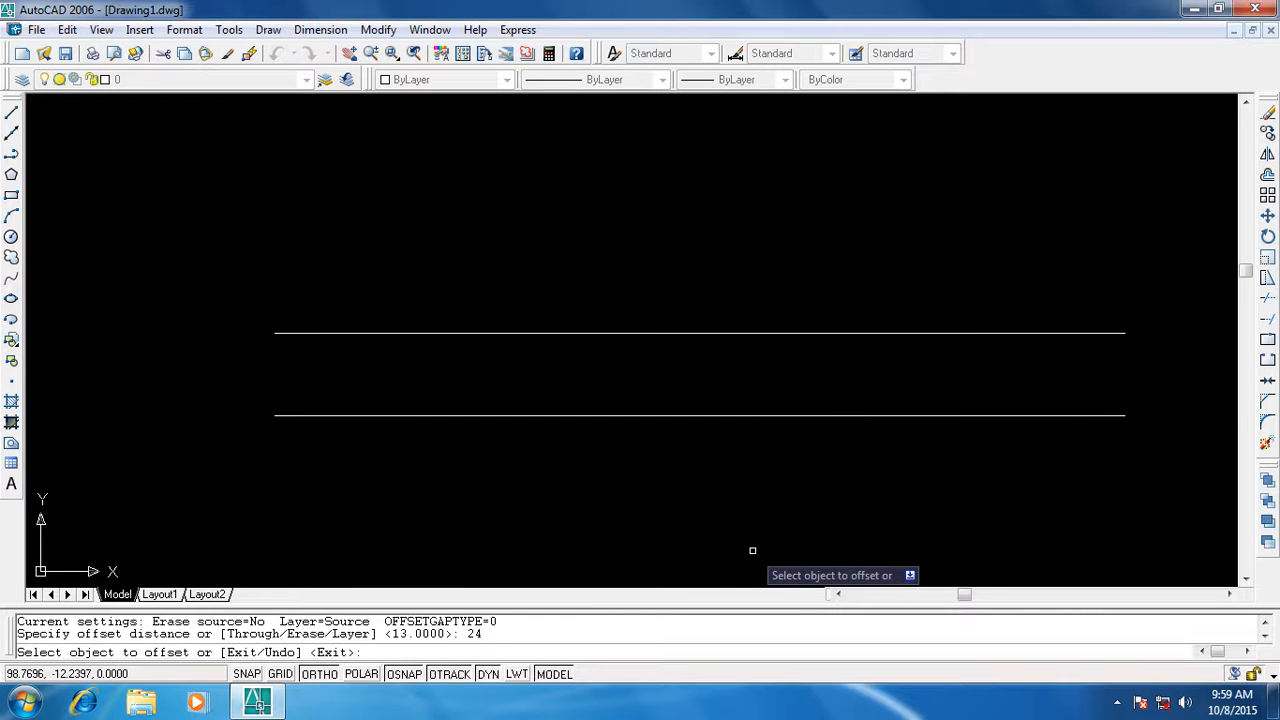
left_click(691, 415)
left_click(697, 209)
key("Escape")
key("Escape")
key("Escape")
Offset the bottom base line upward by 32 units to add a further parallel line
type("o")
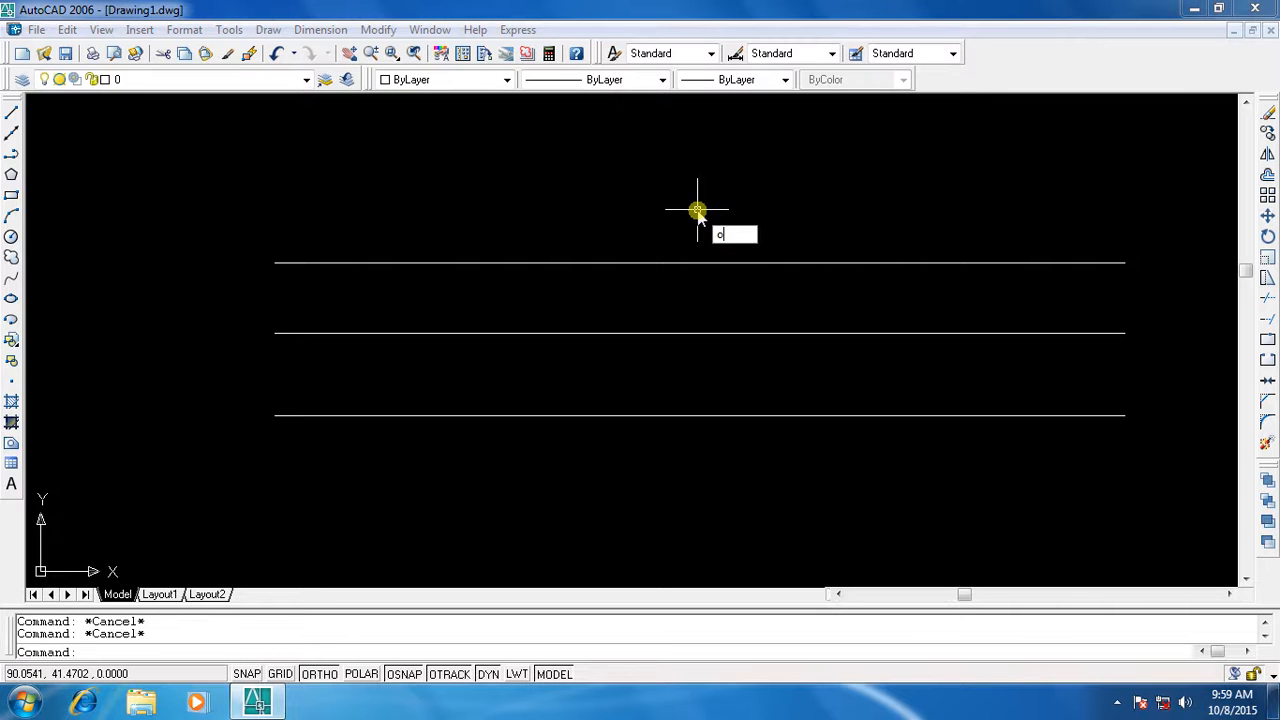
key("Return")
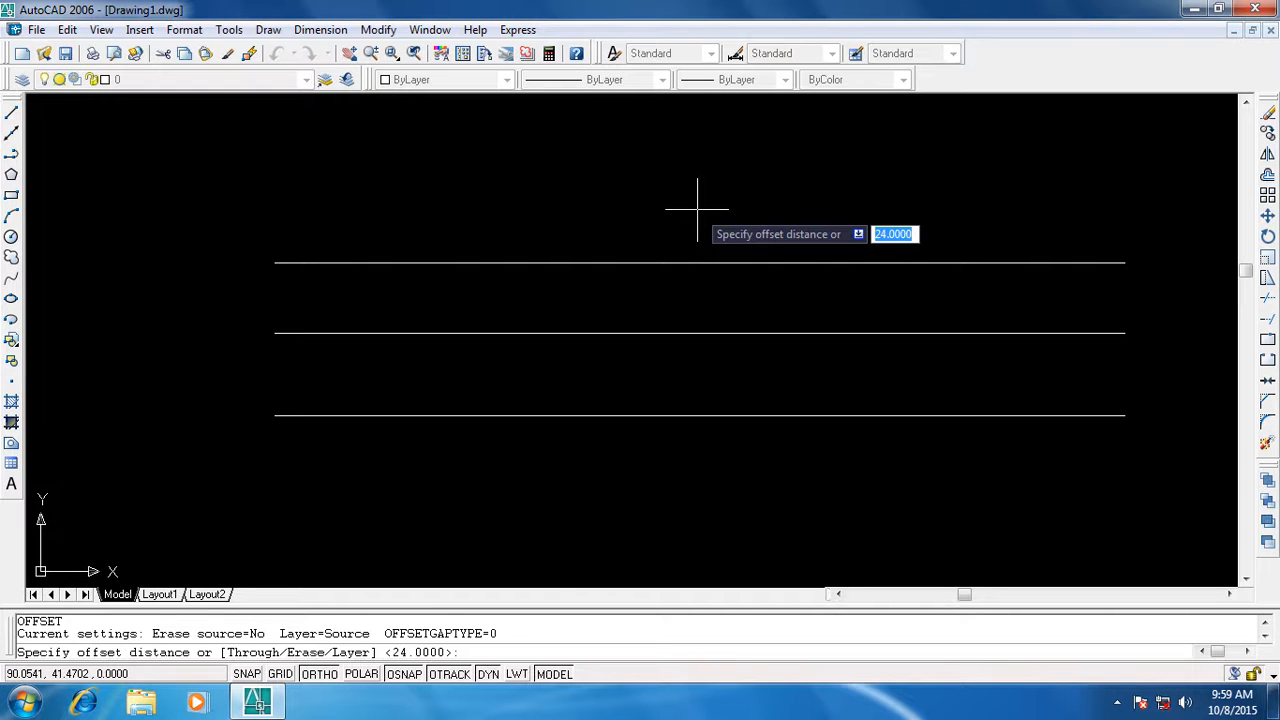
type("32")
key("Return")
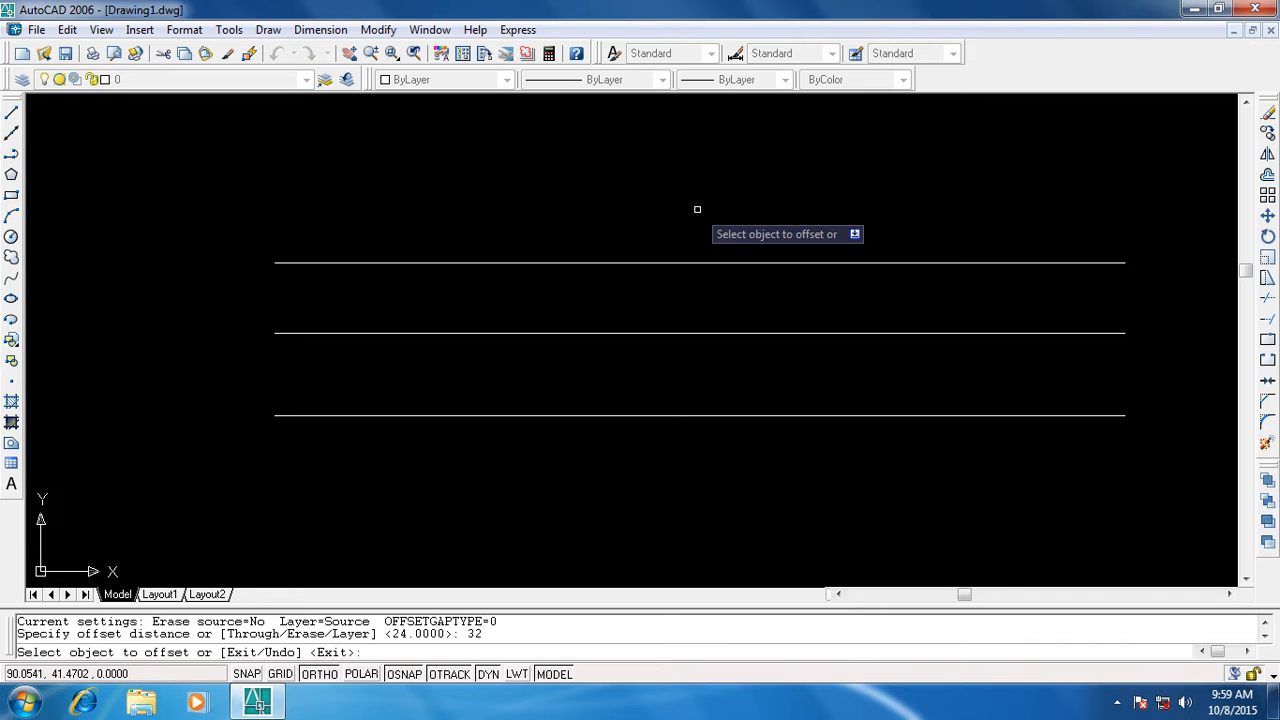
left_click(671, 420)
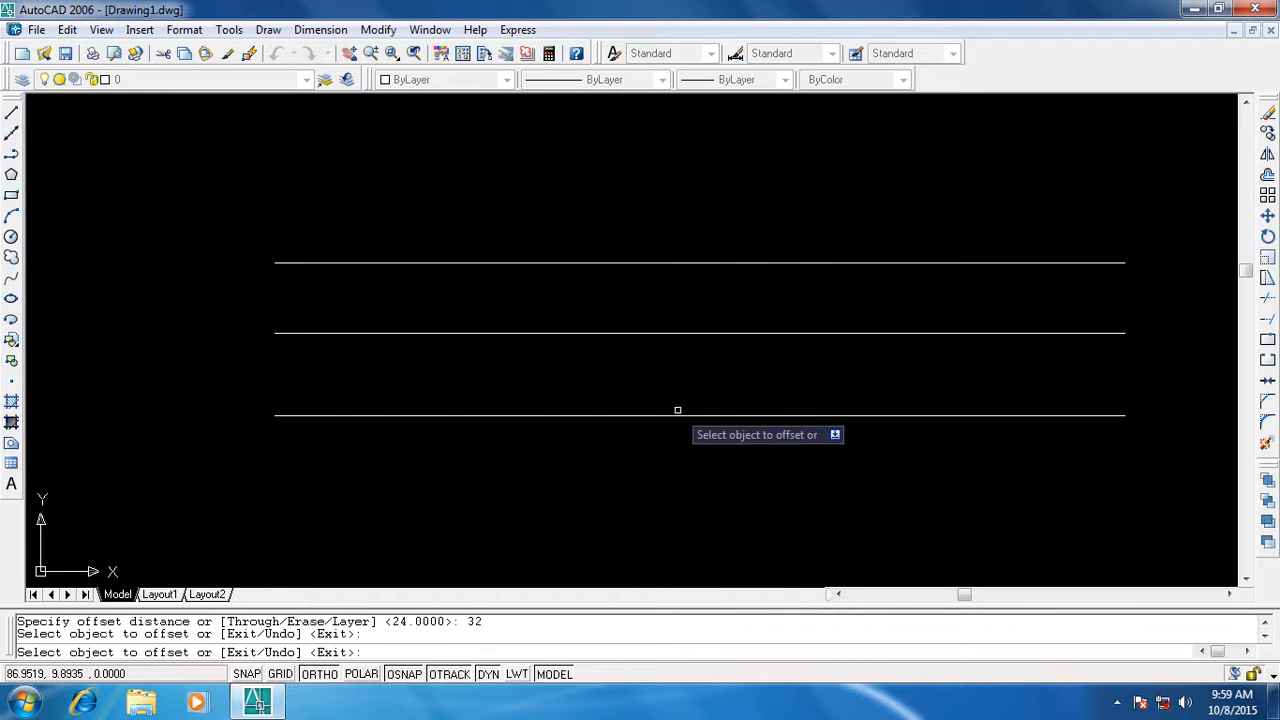
left_click(678, 410)
left_click(645, 195)
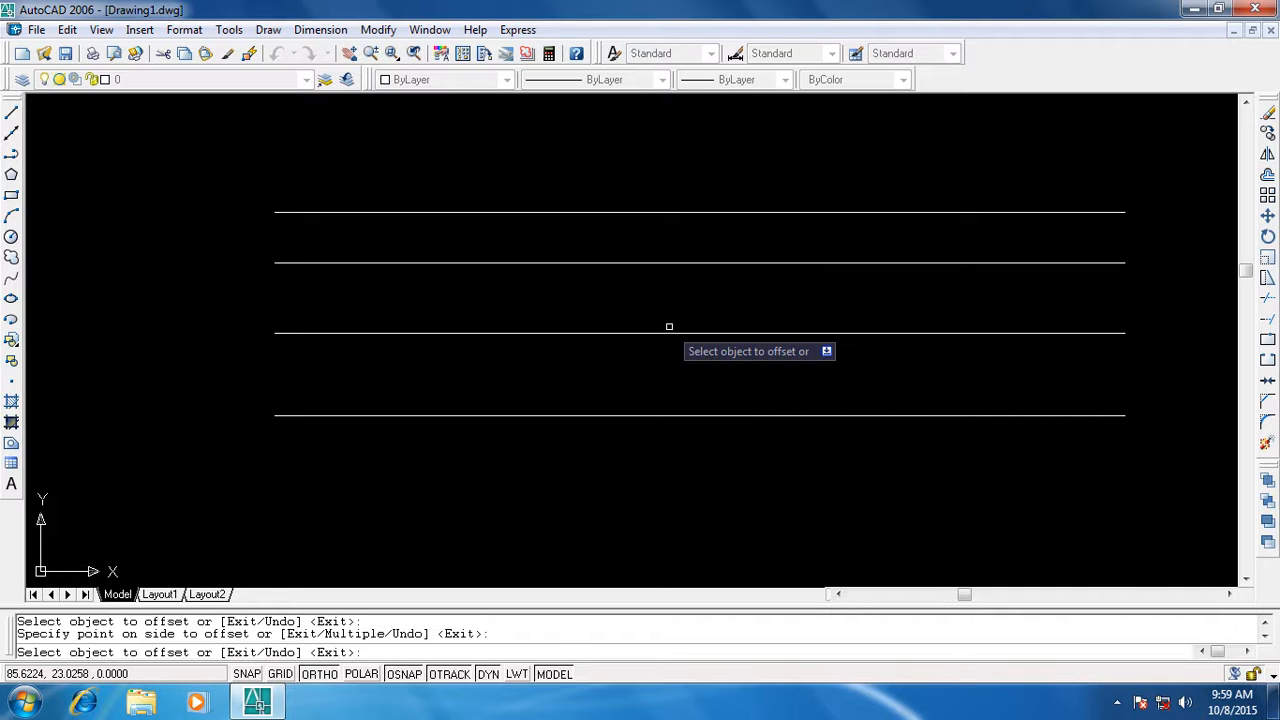
key("Escape")
key("Escape")
Offset the topmost horizontal line upward by 14 units
type("o")
key("Return")
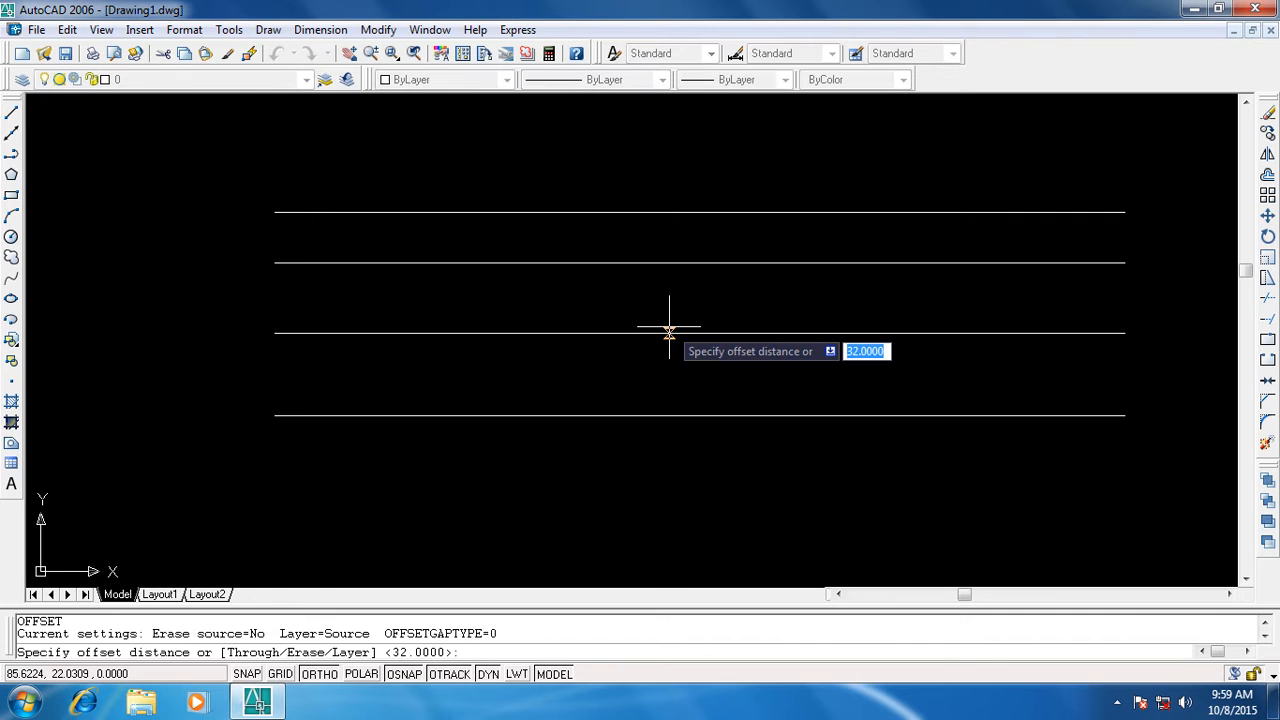
type("14")
key("Return")
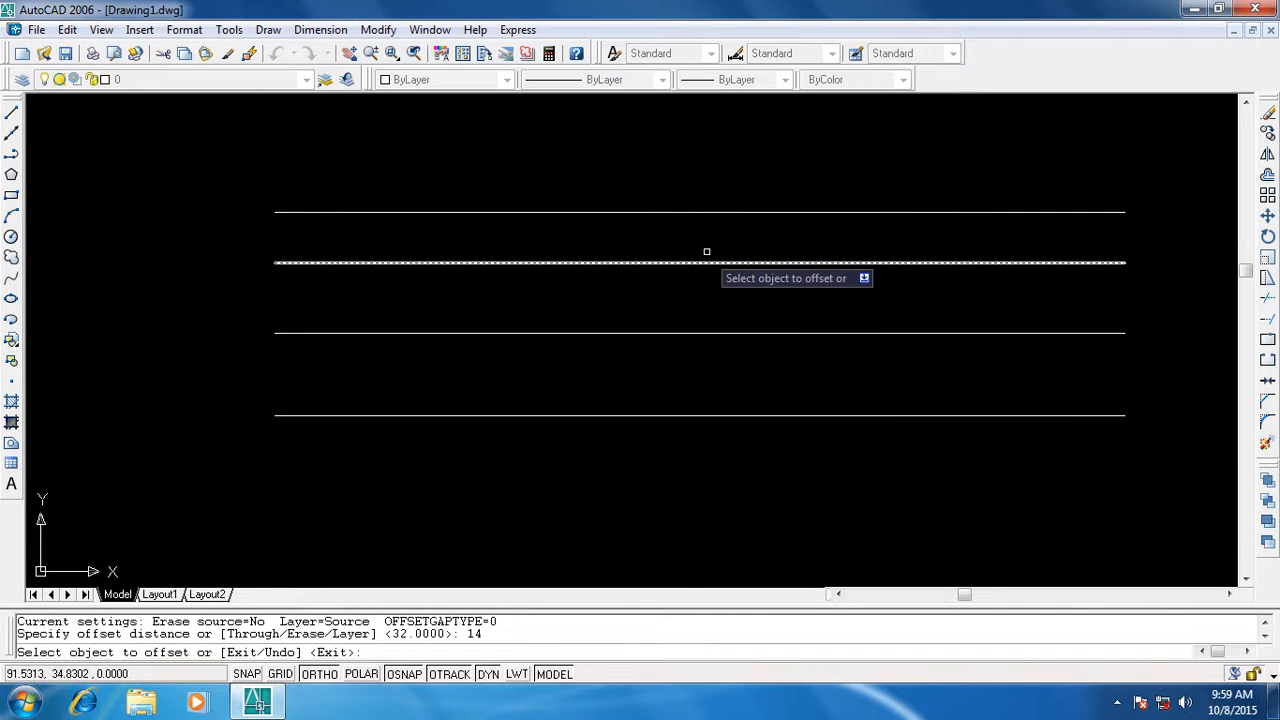
left_click(712, 212)
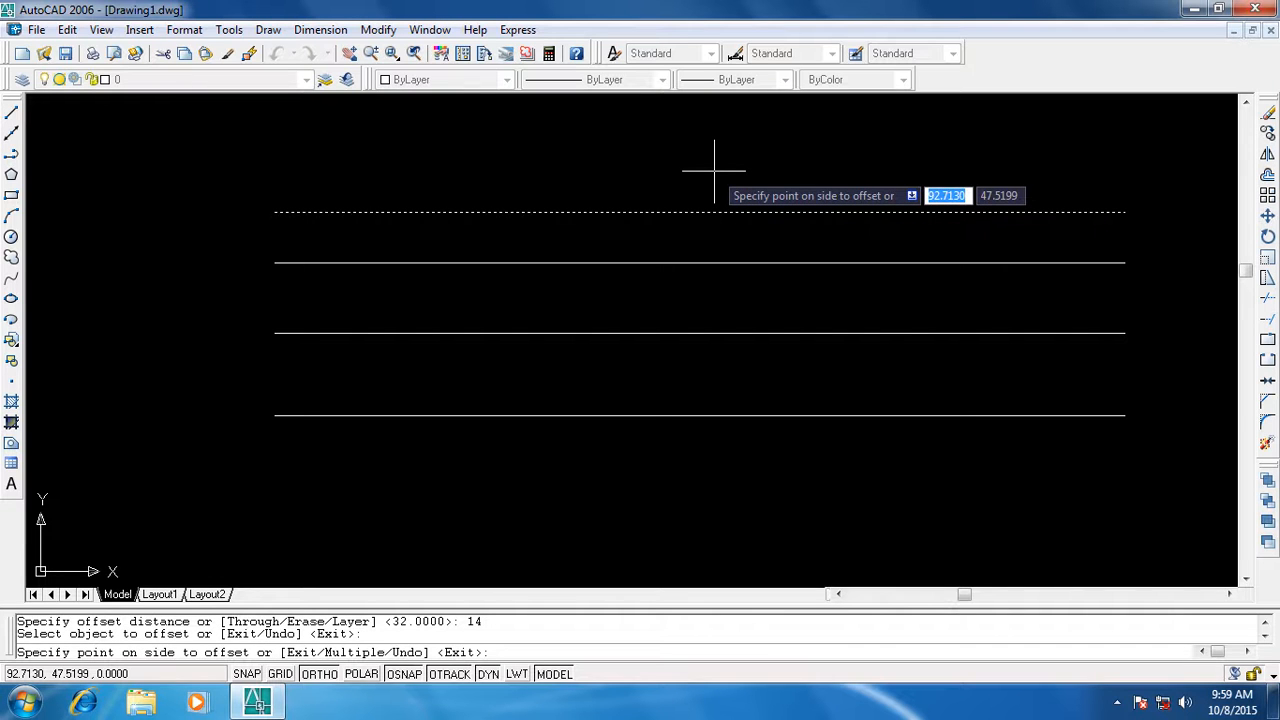
left_click(714, 170)
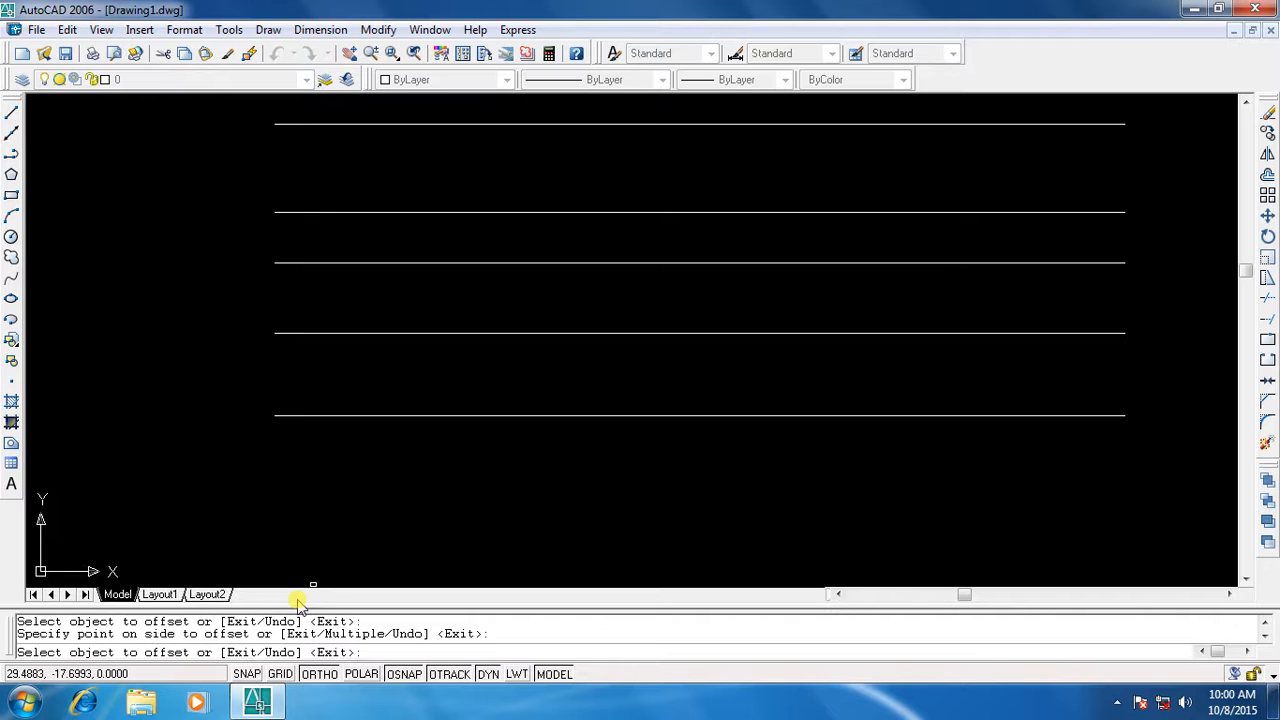
key("Escape")
key("Escape")
Draw a vertical centre line from the midpoint of the bottom base line to the midpoint of the topmost horizontal line
type("l")
key("Return")
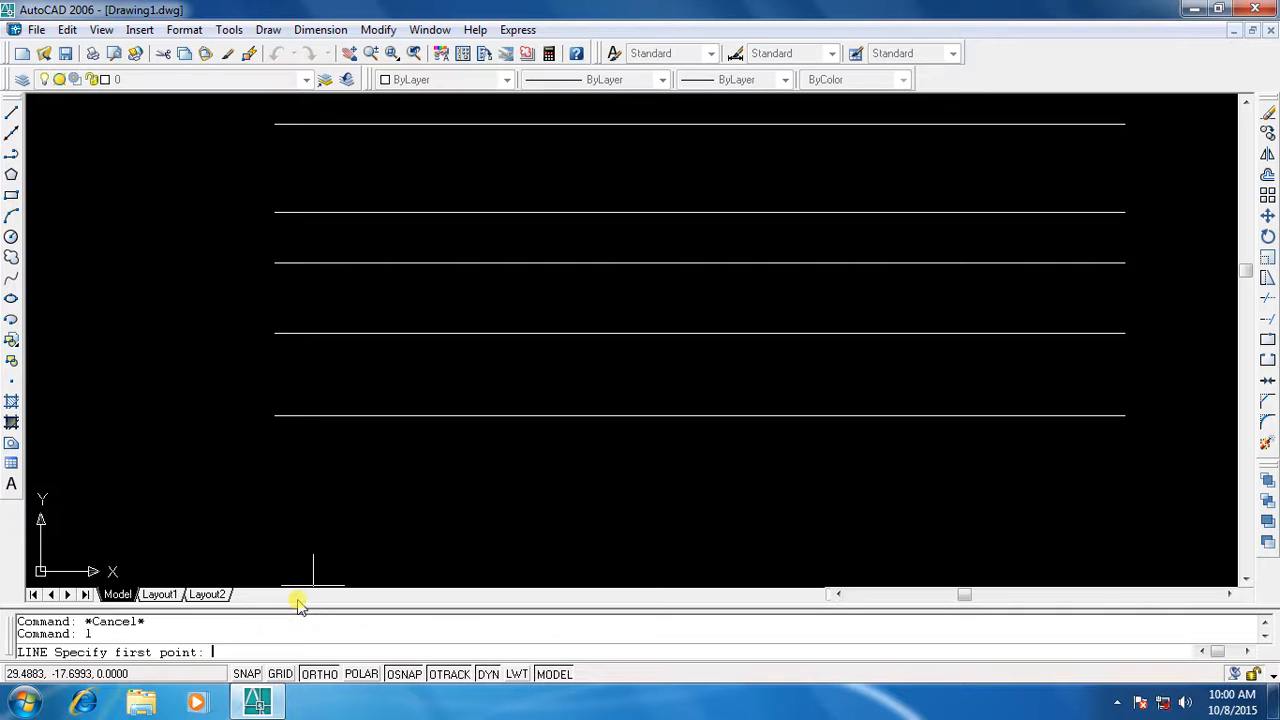
left_click(700, 415)
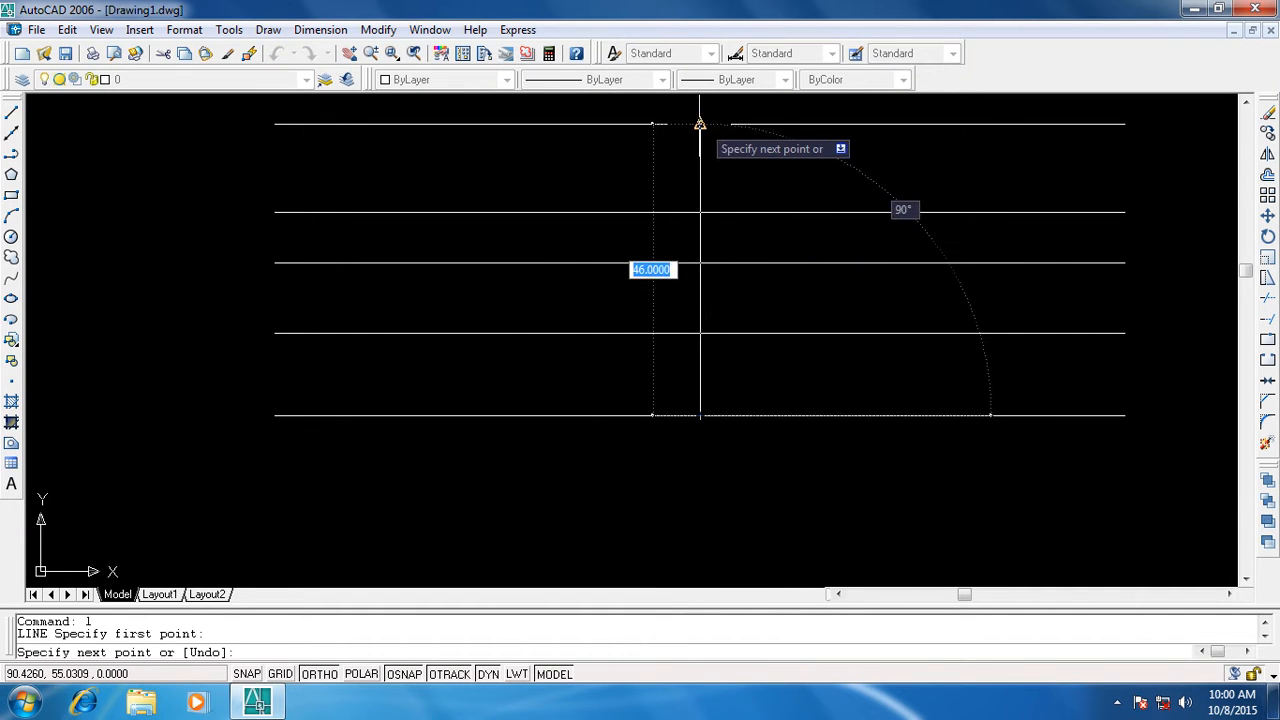
left_click(700, 124)
key("Escape")
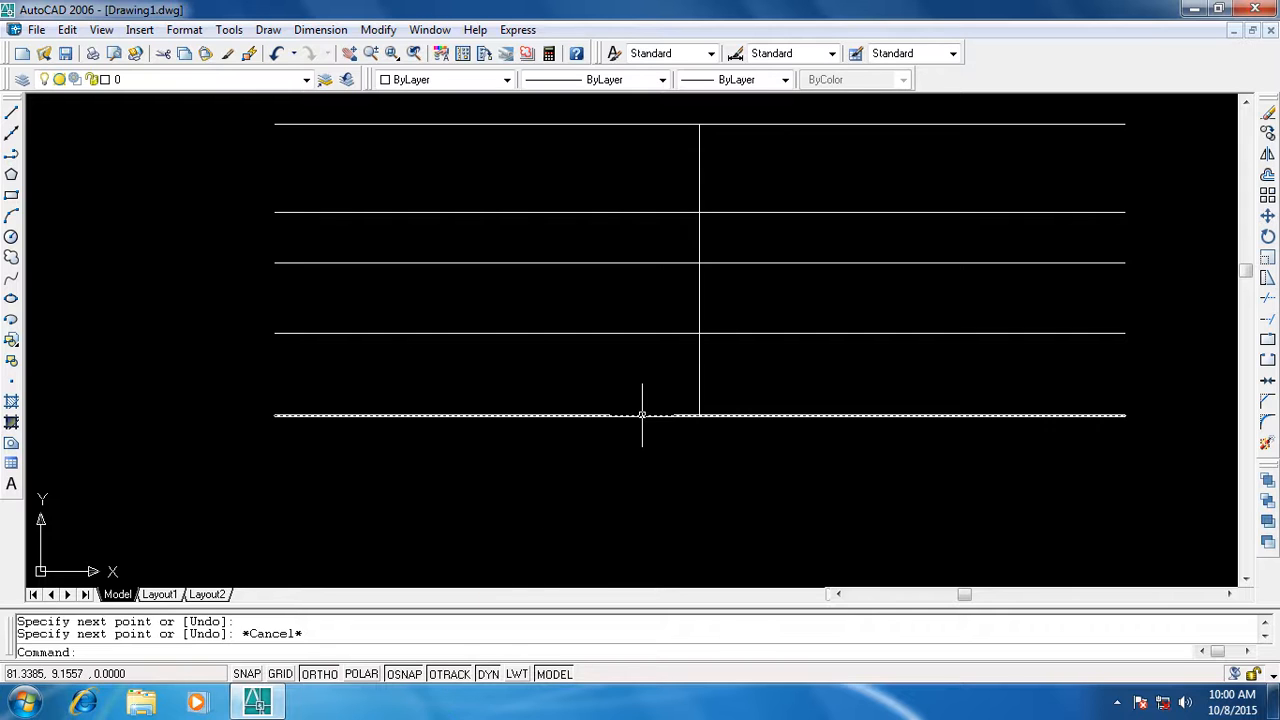
key("Escape")
key("Escape")
Offset the bottom base line upward by 15 units
type("o")
key("Return")
type("15")
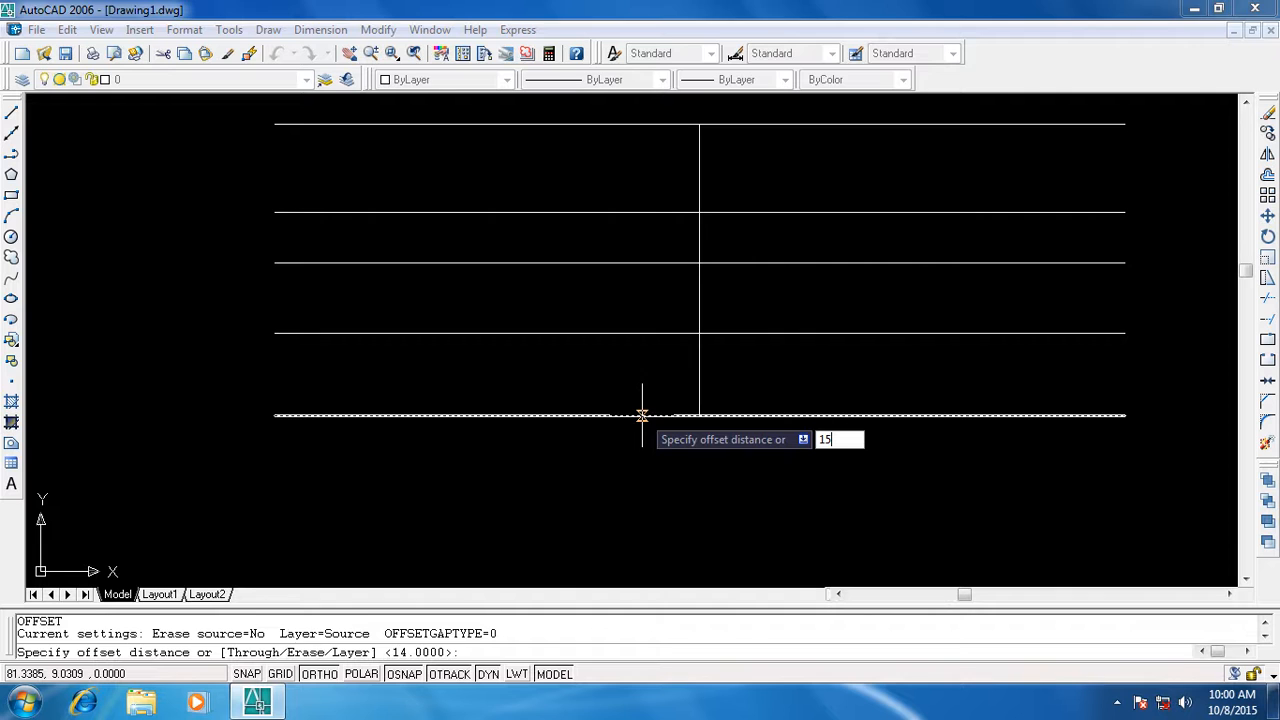
key("Return")
left_click(641, 414)
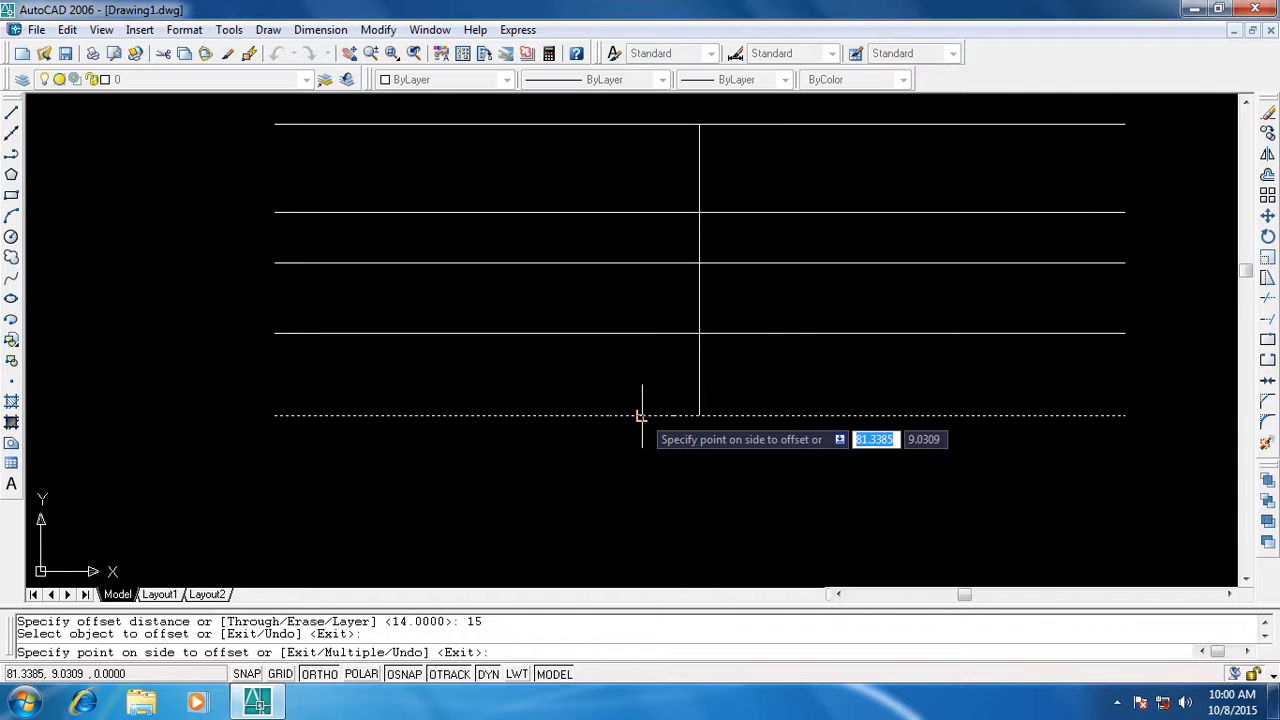
left_click(634, 285)
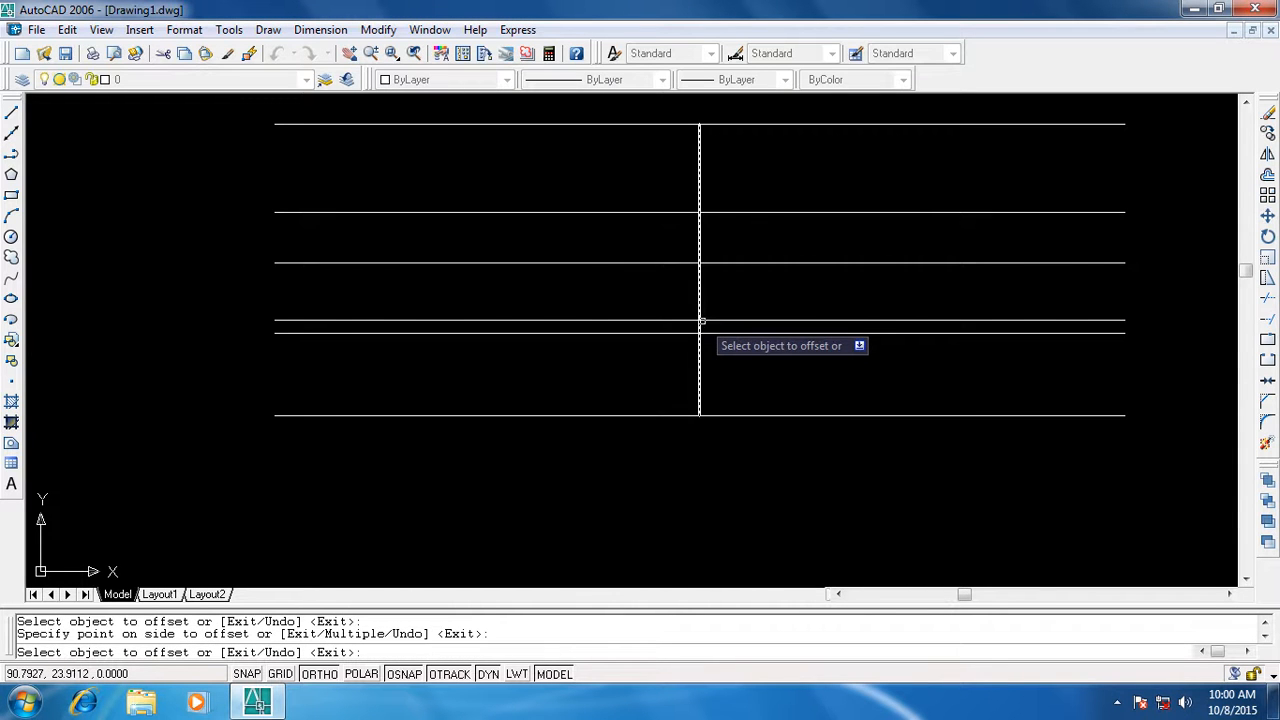
key("Escape")
key("Escape")
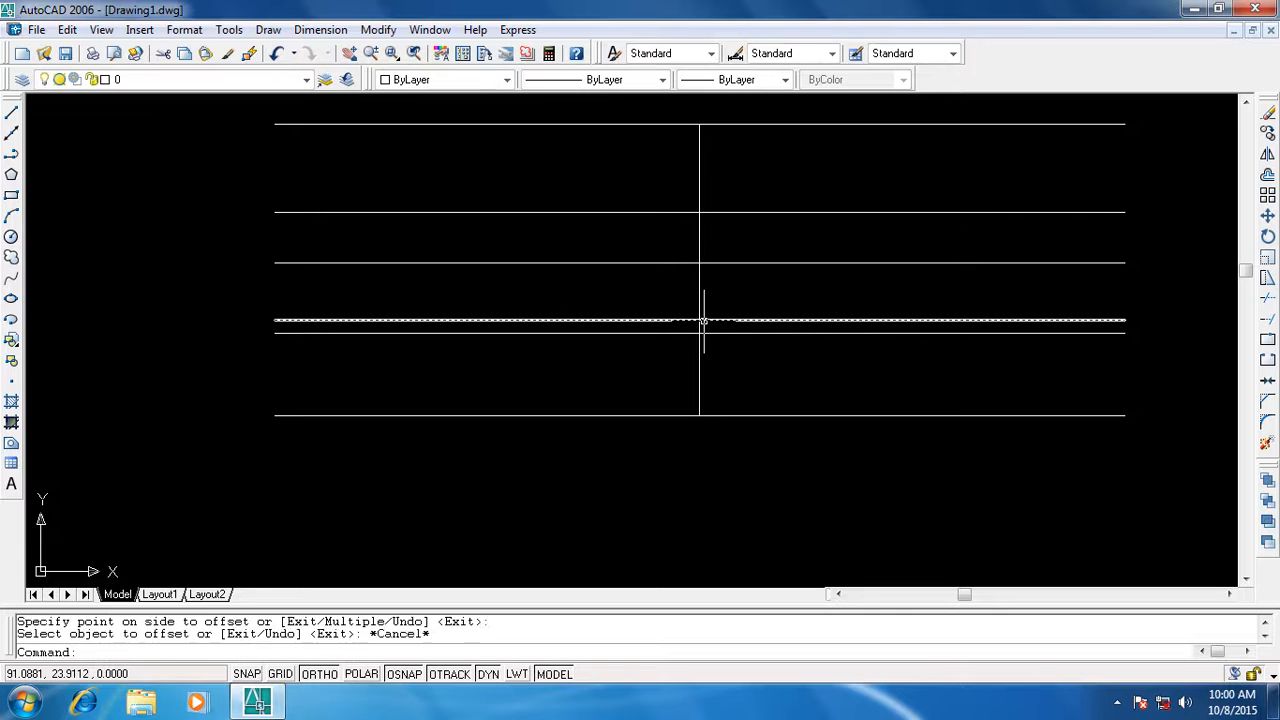
Draw a circle of radius 12 centred on the midpoint of the line 15 units above the base line
type("c")
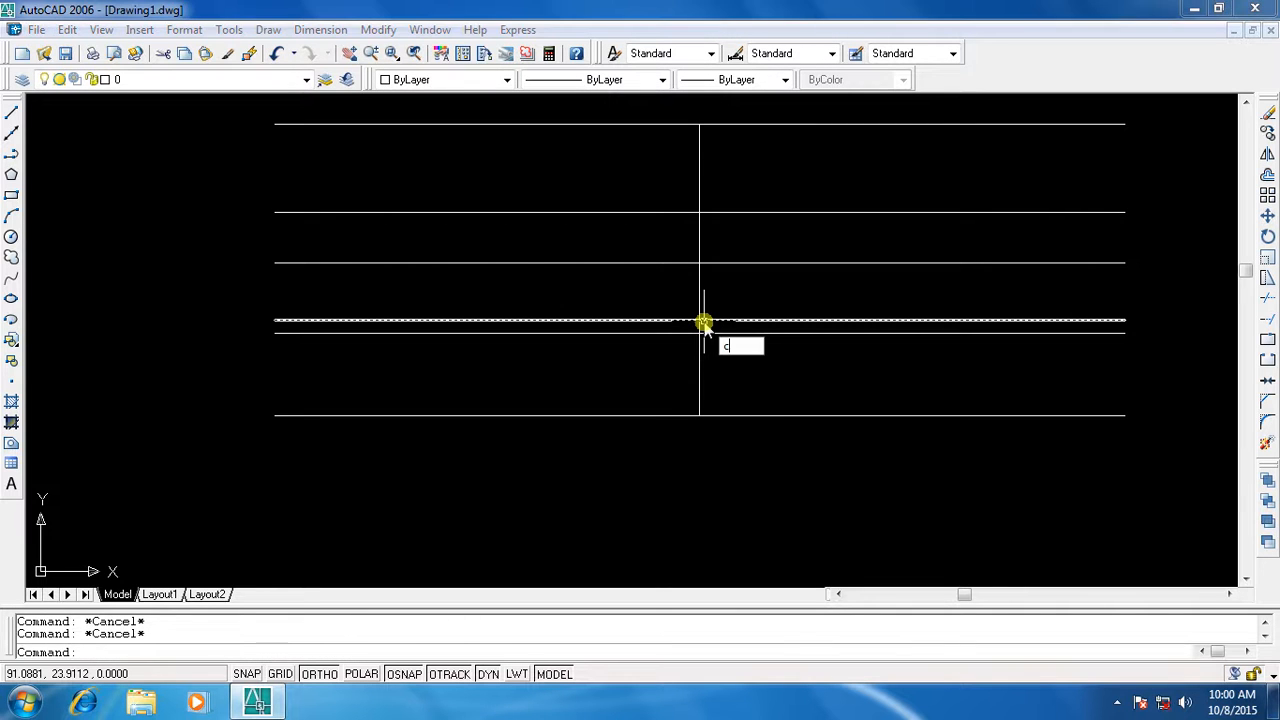
key("Return")
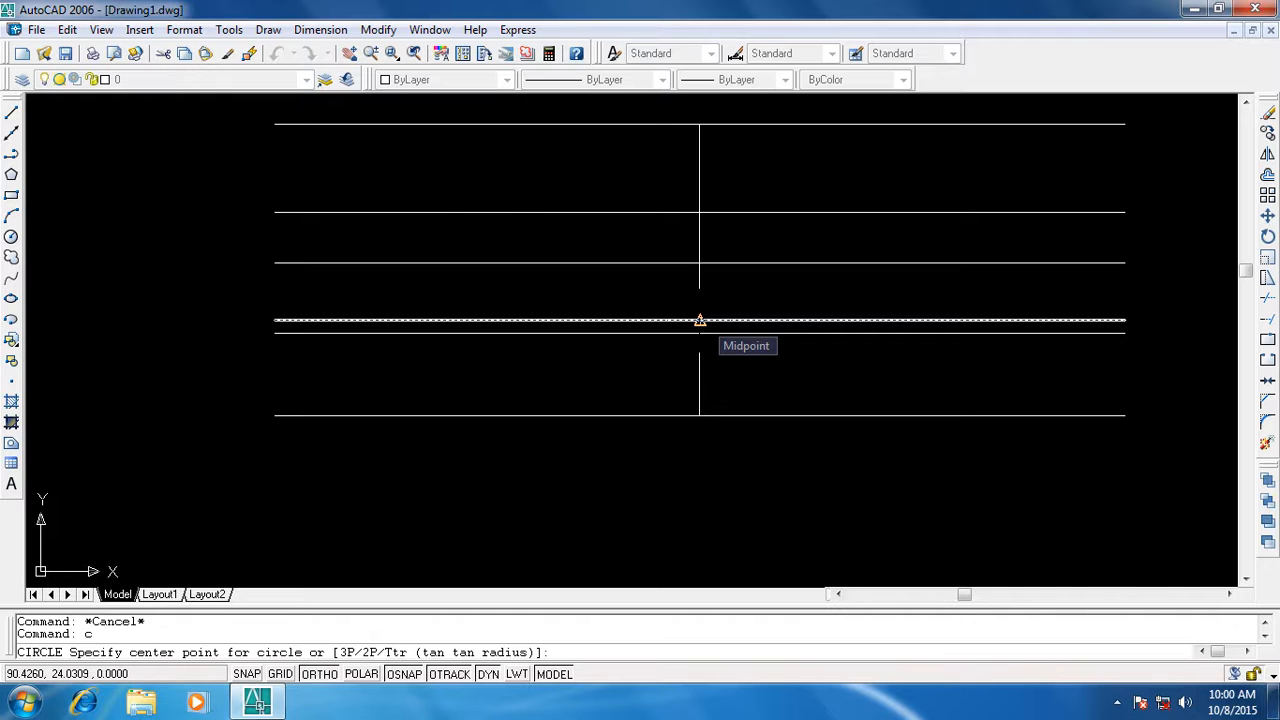
left_click(700, 320)
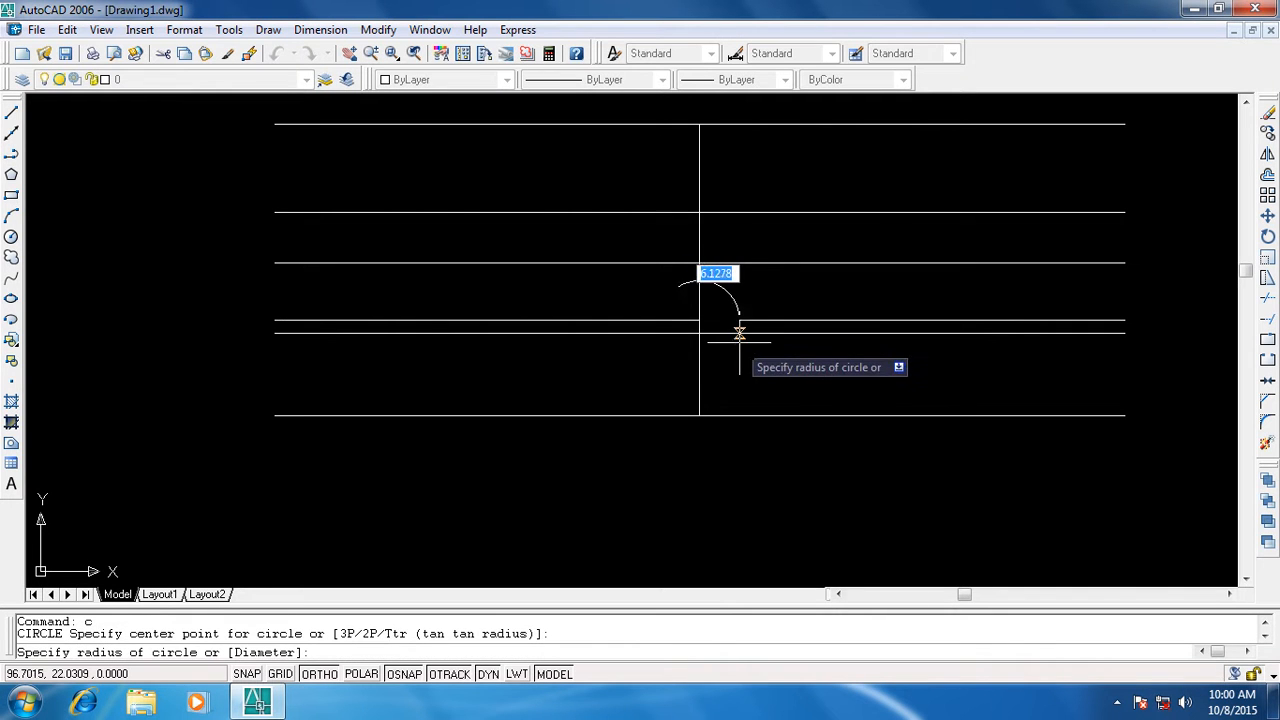
type("12")
key("Return")
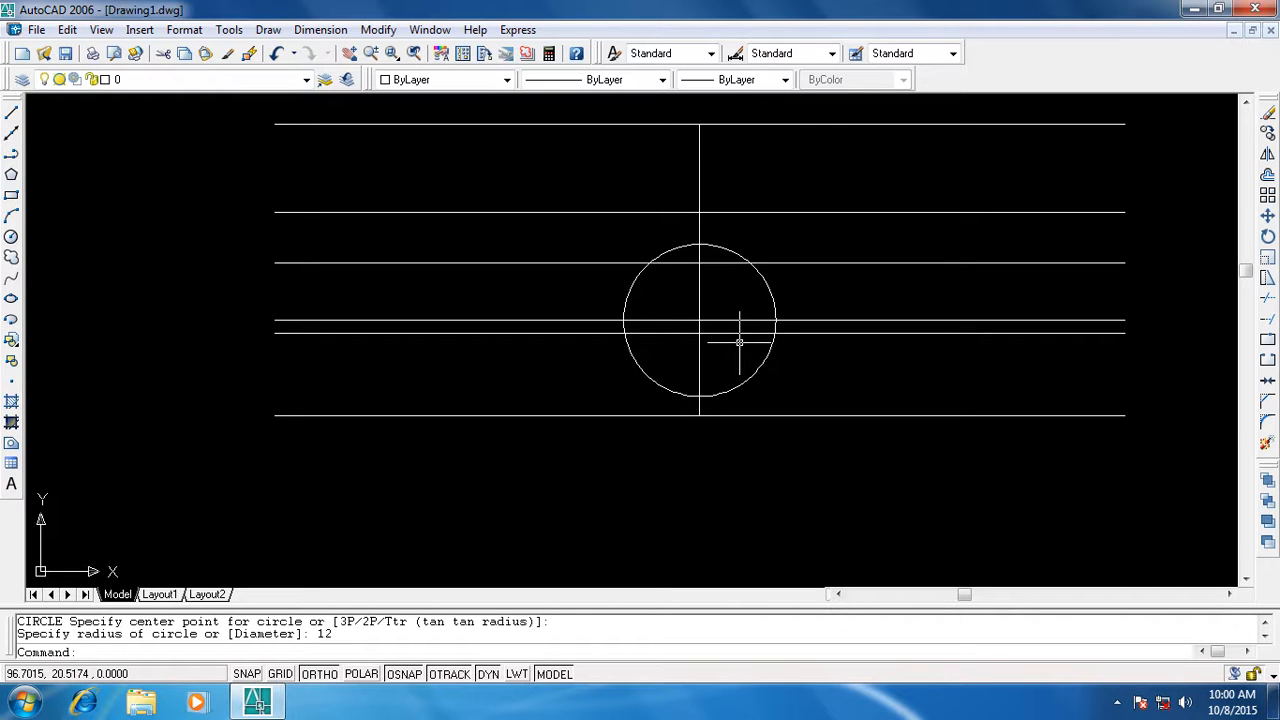
Draw a concentric circle of radius 25 around the centre of the radius 12 circle
type("c")
key("Return")
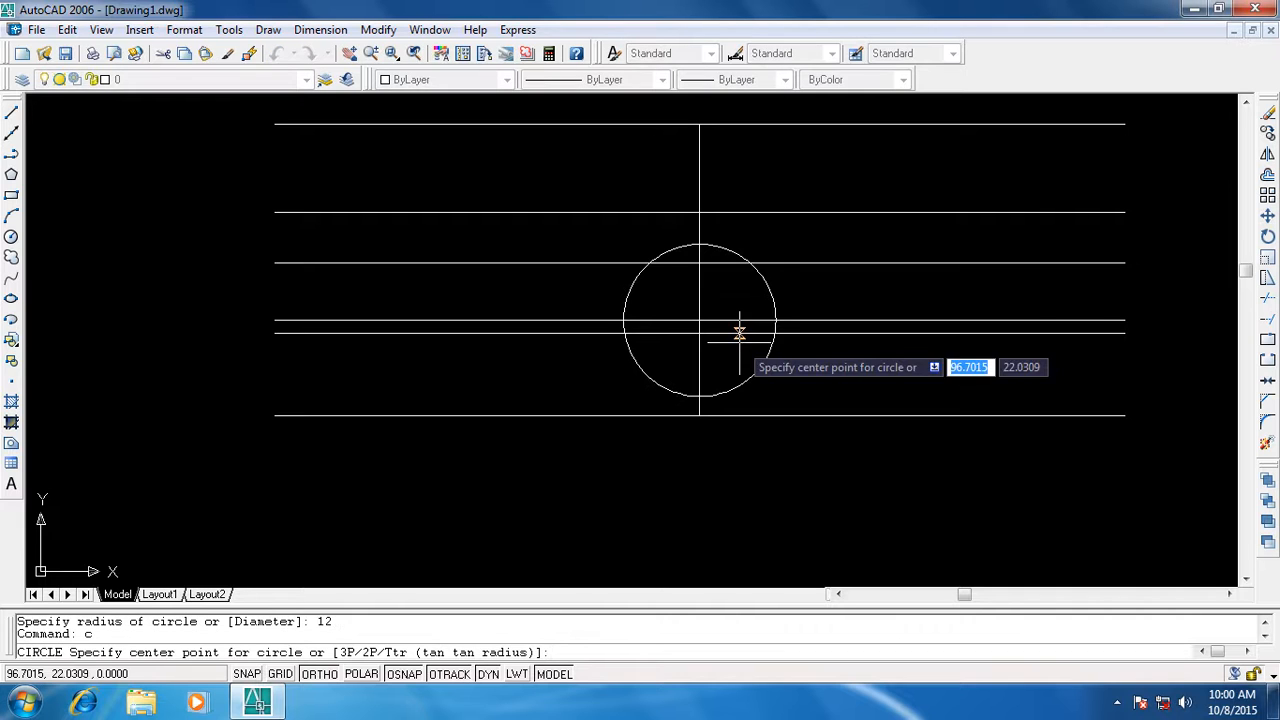
left_click(700, 320)
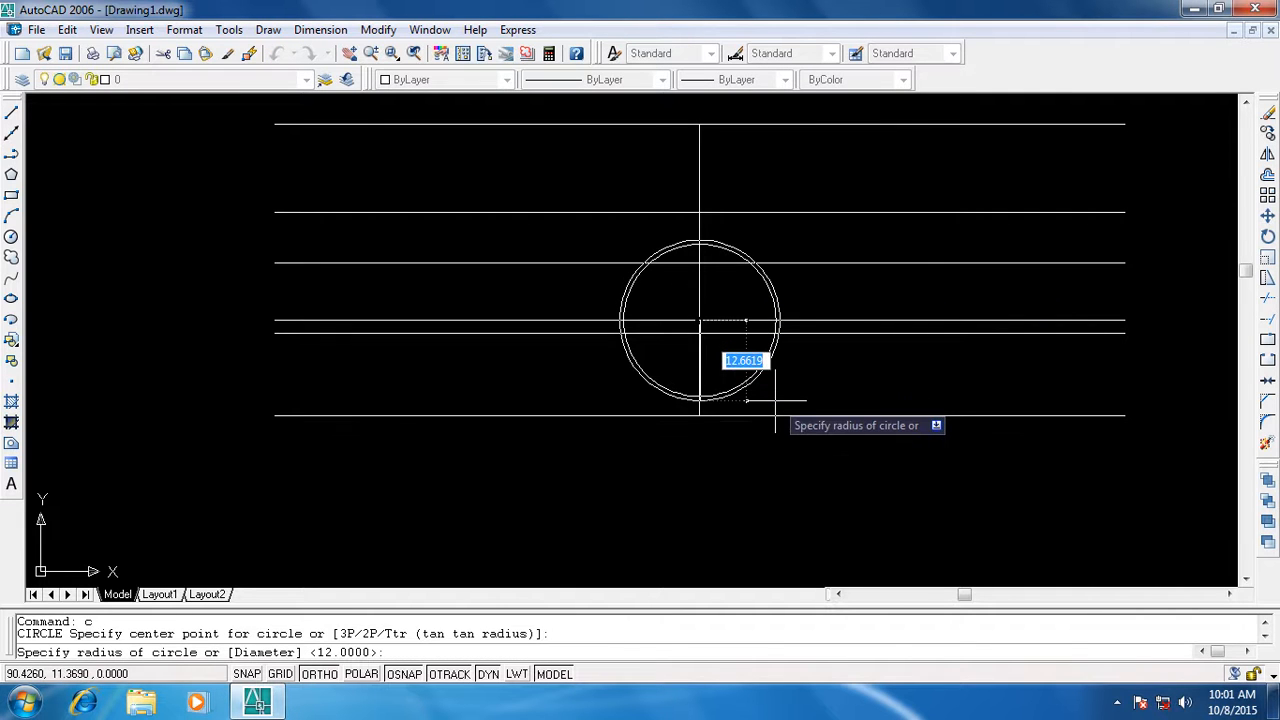
type("25")
key("Return")
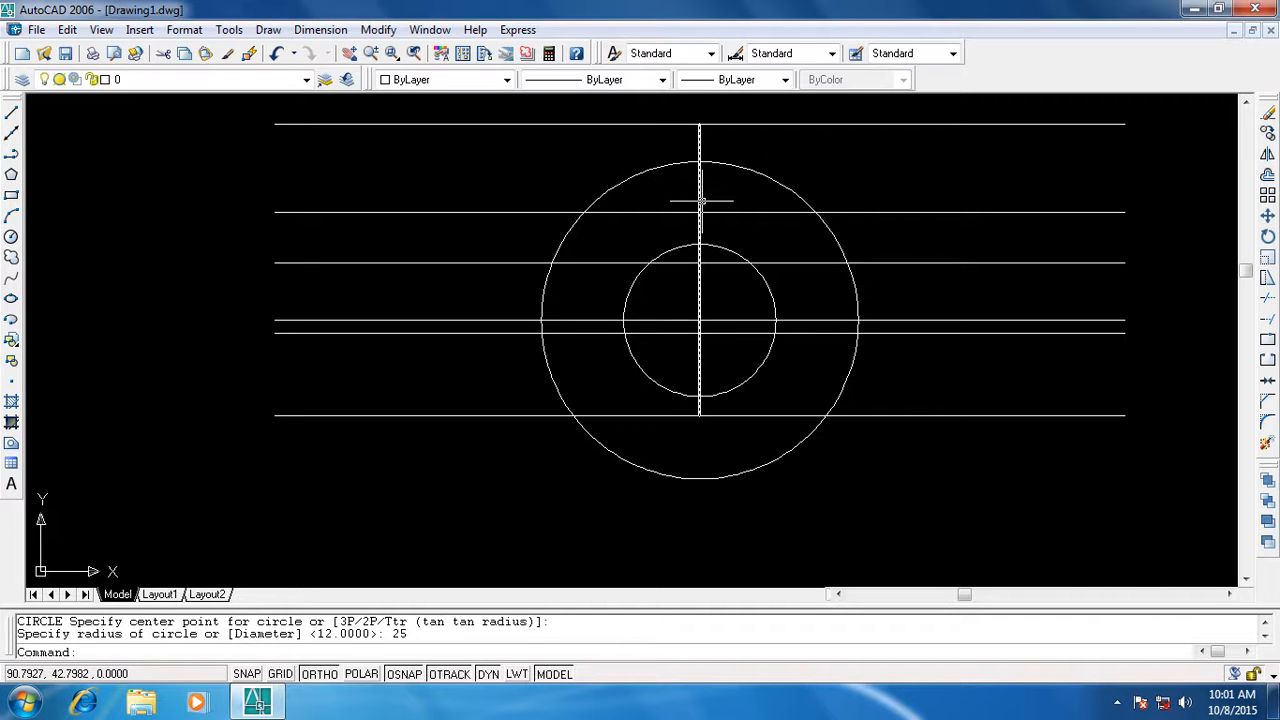
key("Escape")
key("Escape")
Offset the vertical centre line by 47 units to both the right and left sides
type("o")
key("Return")
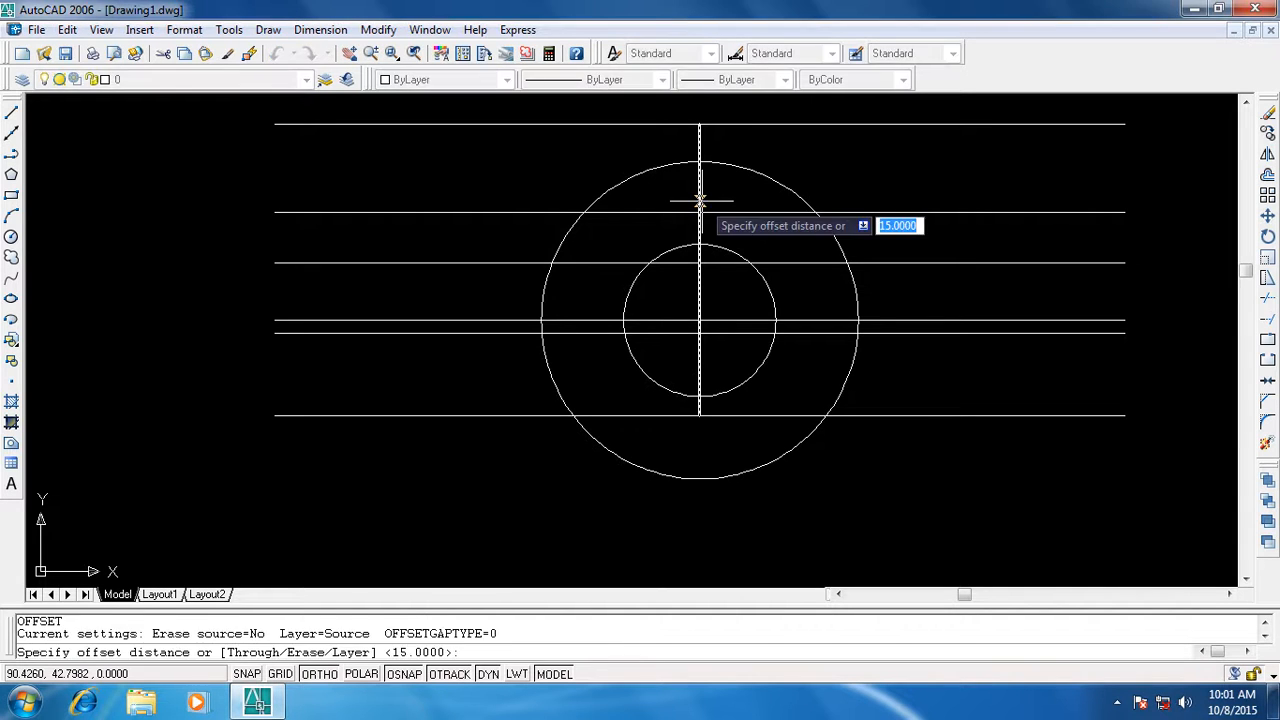
type("47")
key("Return")
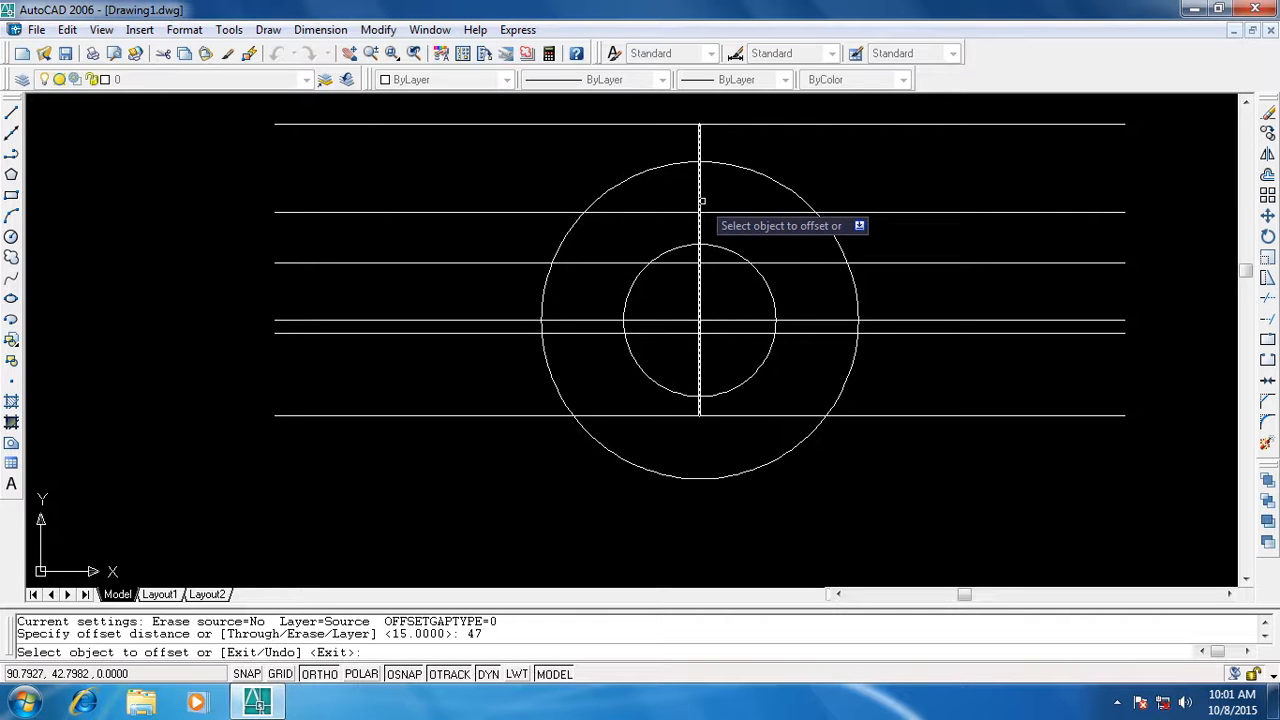
left_click(700, 201)
left_click(937, 229)
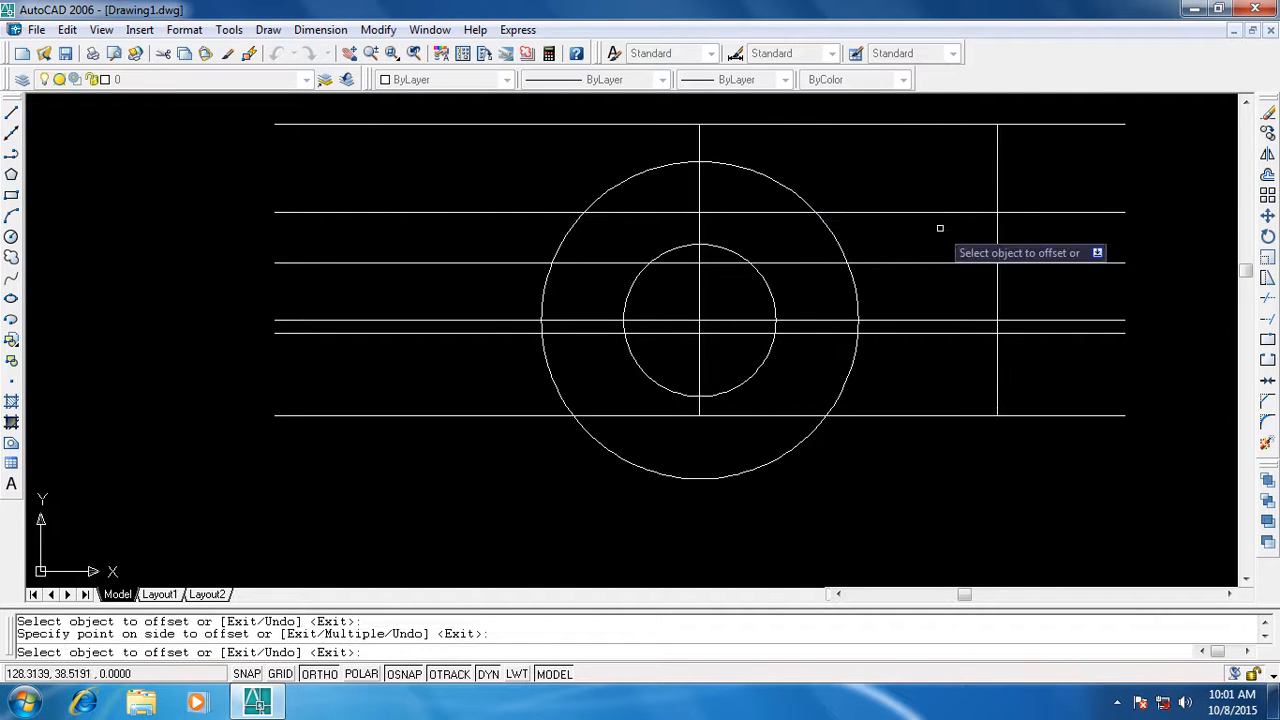
left_click(701, 189)
left_click(500, 203)
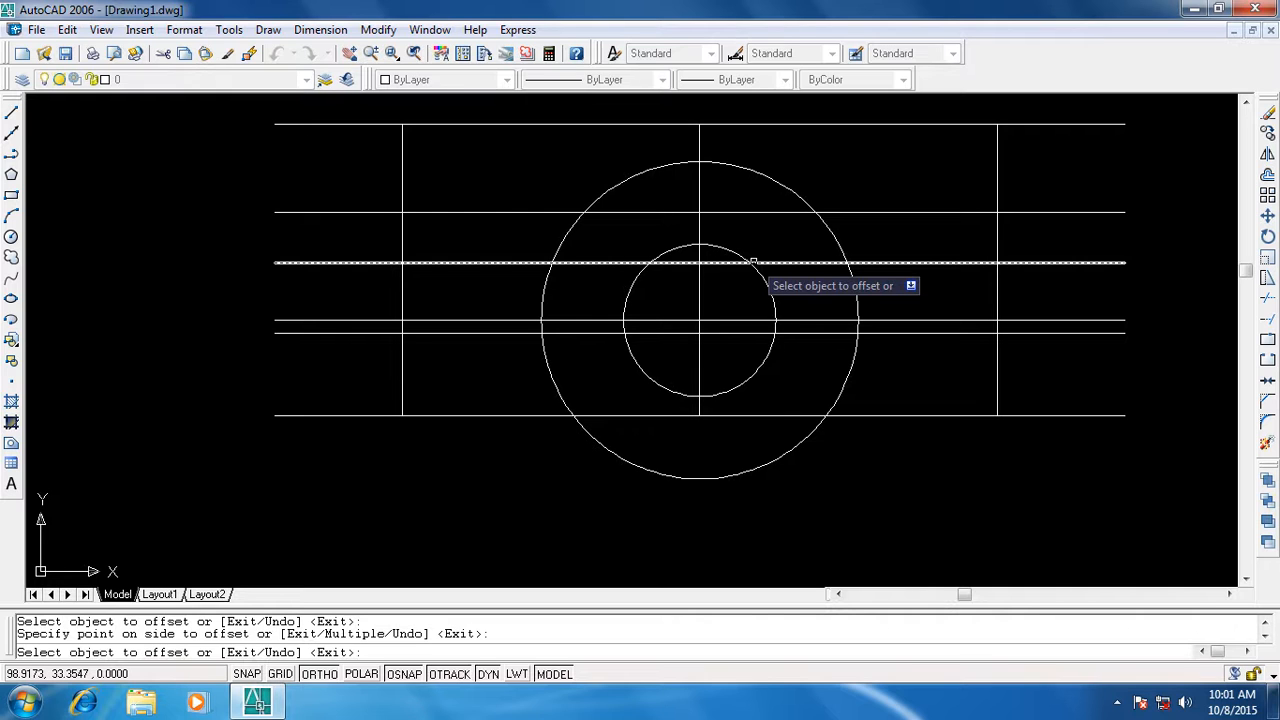
key("Escape")
key("Escape")
Offset the vertical centre line by 15 units to both sides, adding two inner vertical lines
type("o")
key("Return")
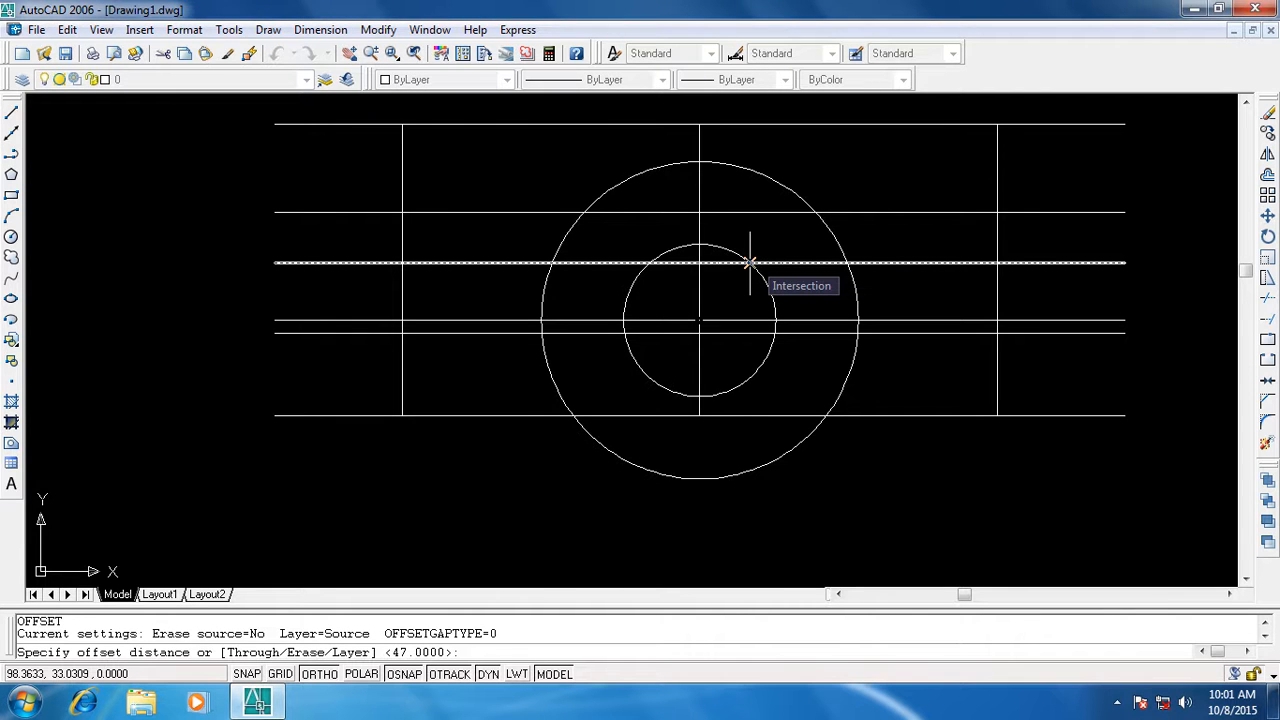
type("15")
key("Return")
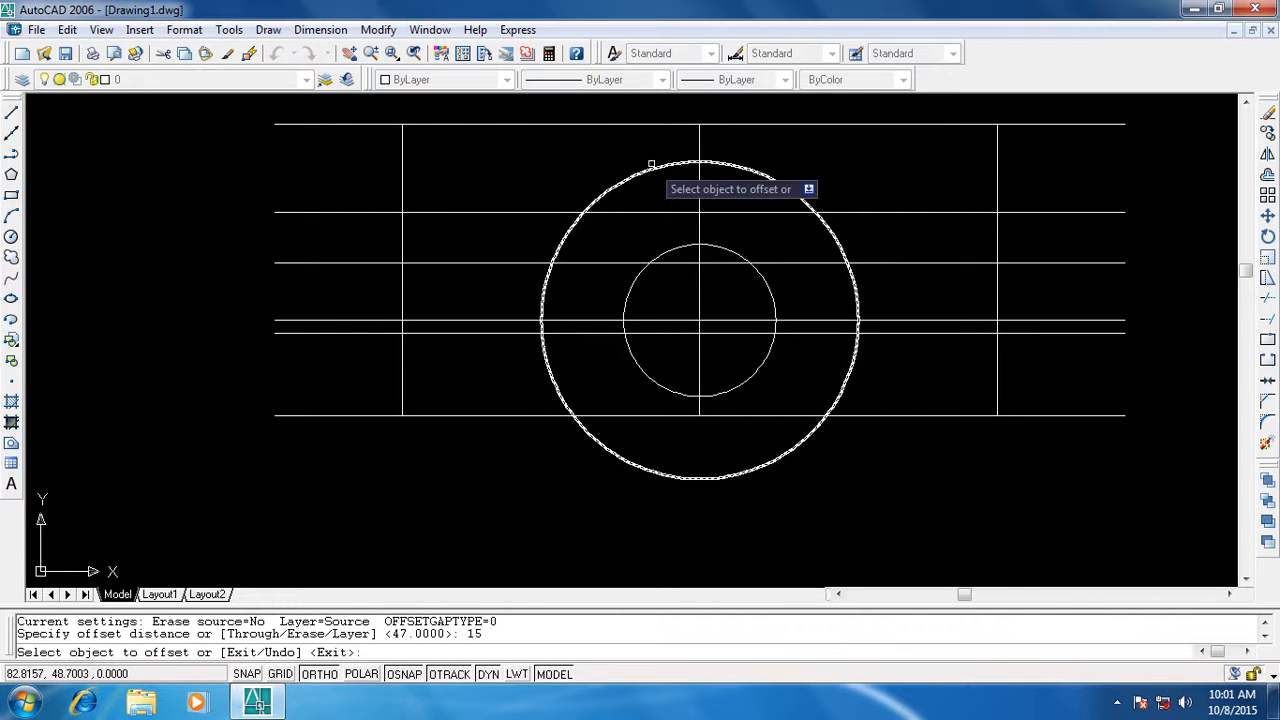
left_click(698, 185)
left_click(815, 203)
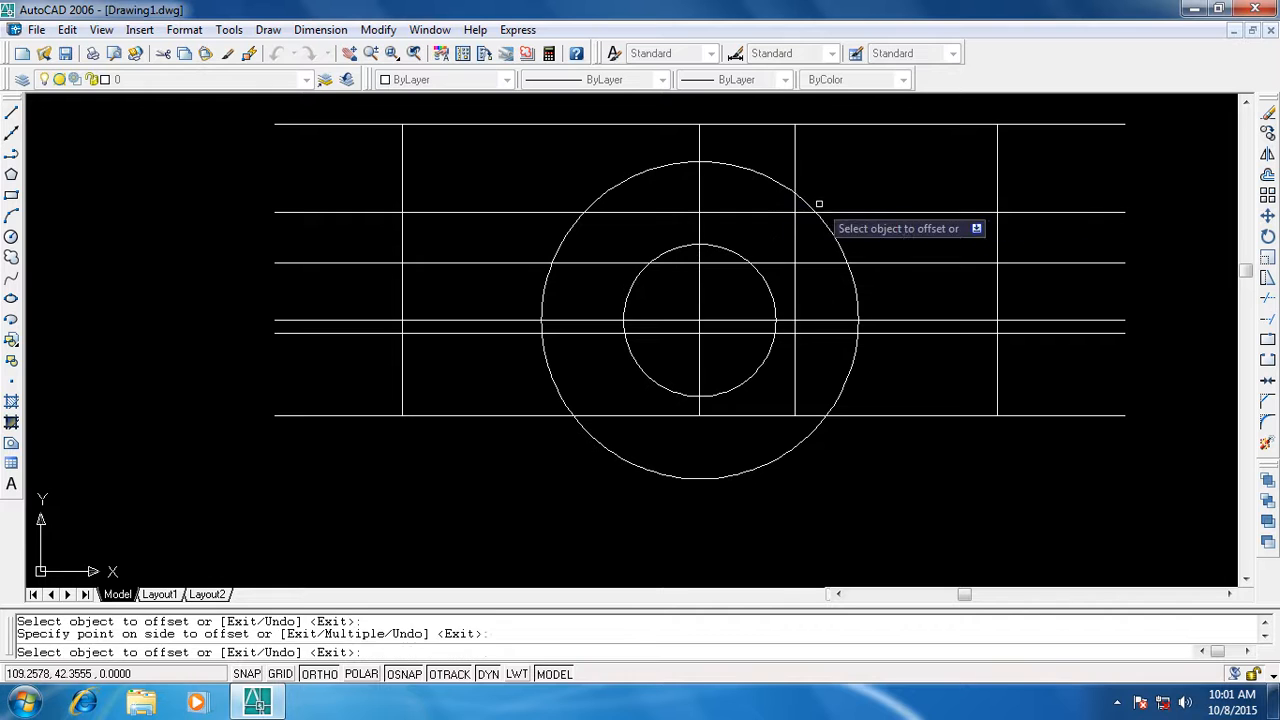
left_click(699, 190)
left_click(630, 182)
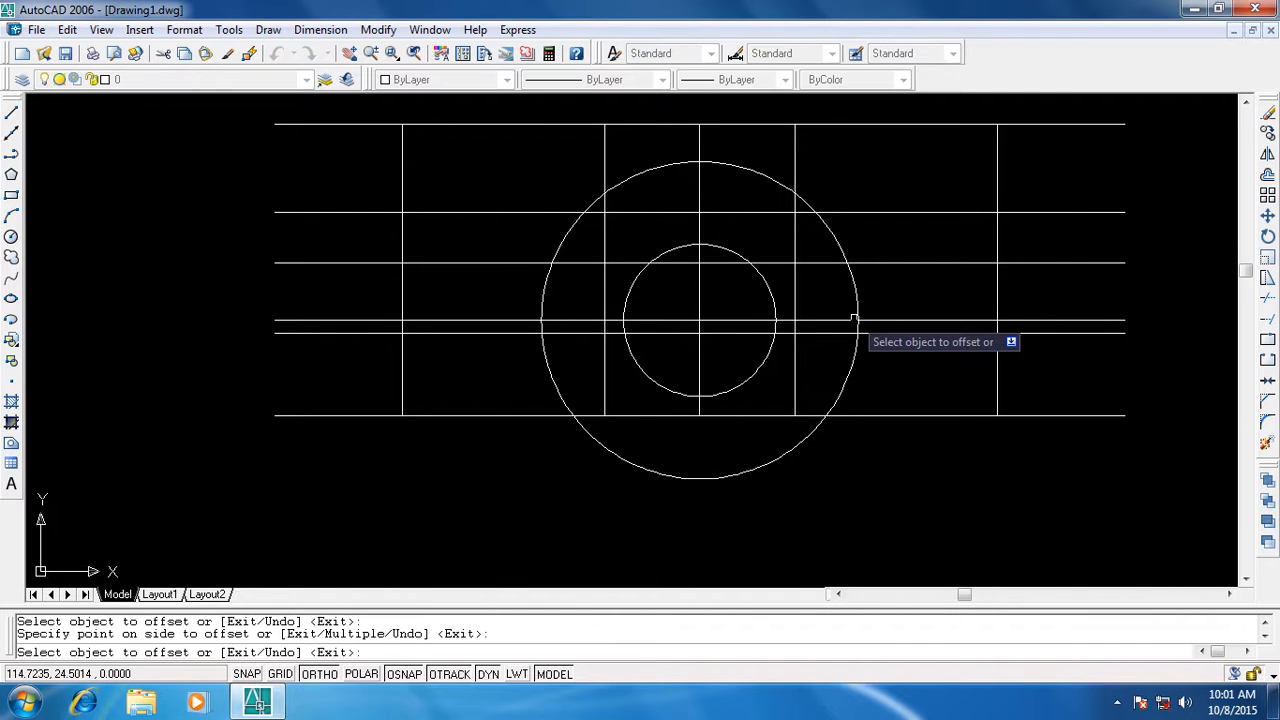
key("Escape")
key("Escape")
Offset the vertical centre line by 24 units to both sides, near the outer circle's edges
type("o")
key("Return")
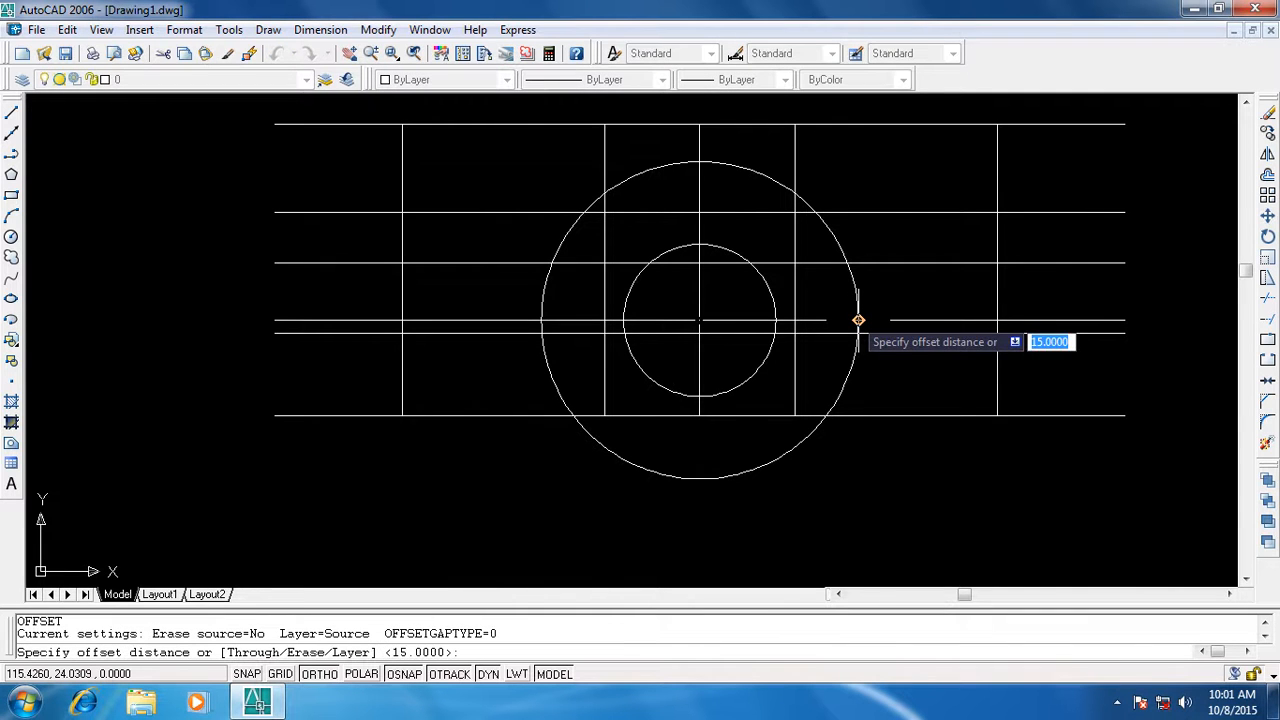
type("24")
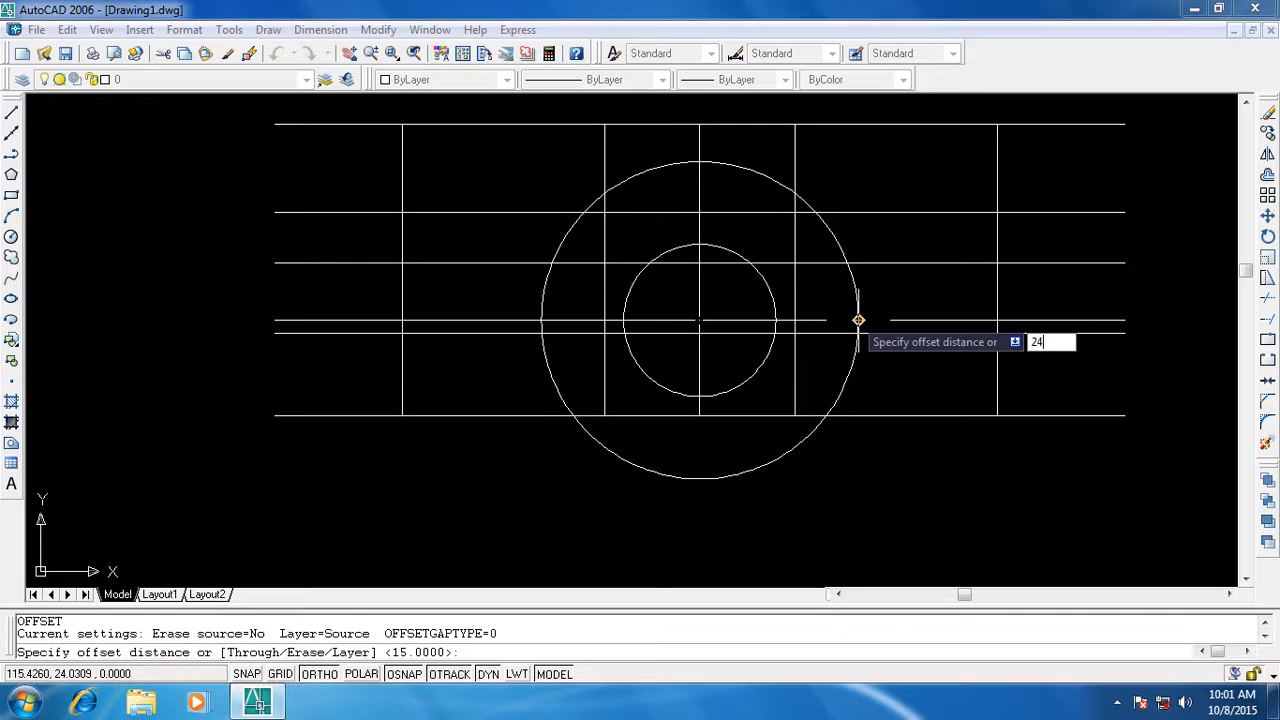
key("Return")
left_click(700, 186)
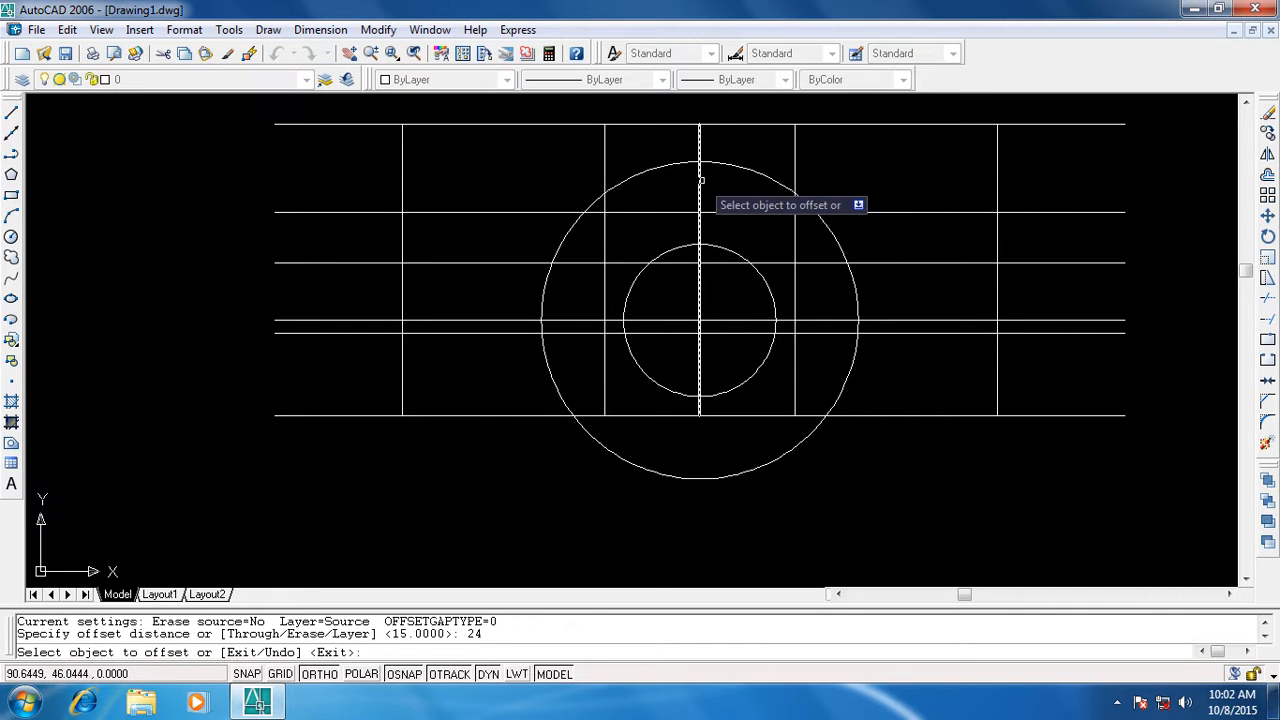
left_click(698, 181)
left_click(700, 195)
left_click(897, 183)
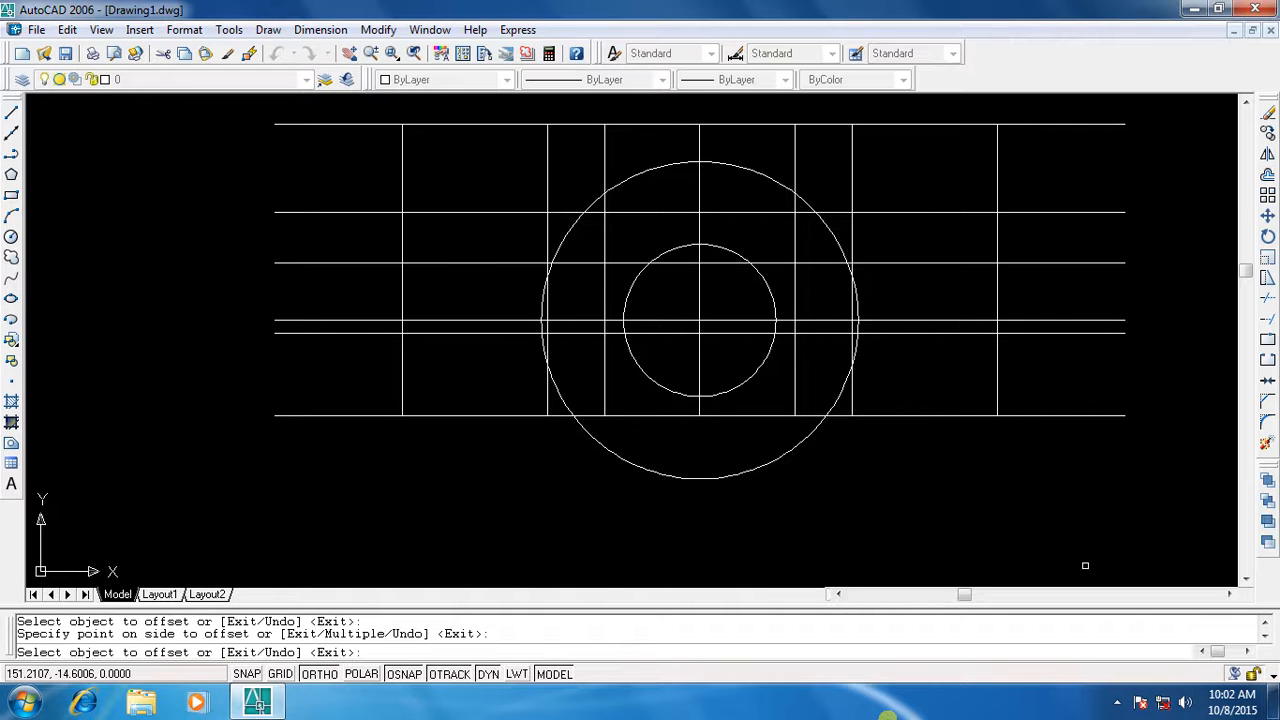
key("Escape")
key("Escape")
key("Escape")
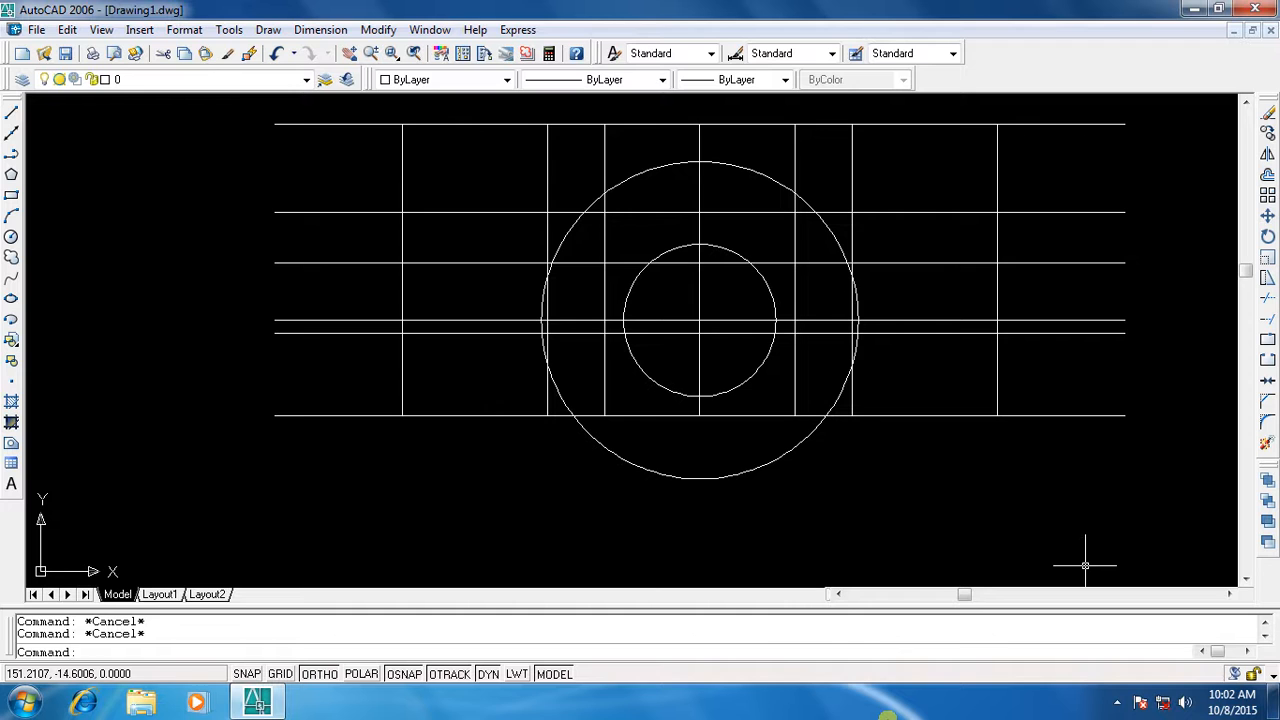
Trim both ends of the bottom base line that extend beyond the outermost vertical lines, using all objects as cutting edges
type("tr")
key("Return")
key("Return")
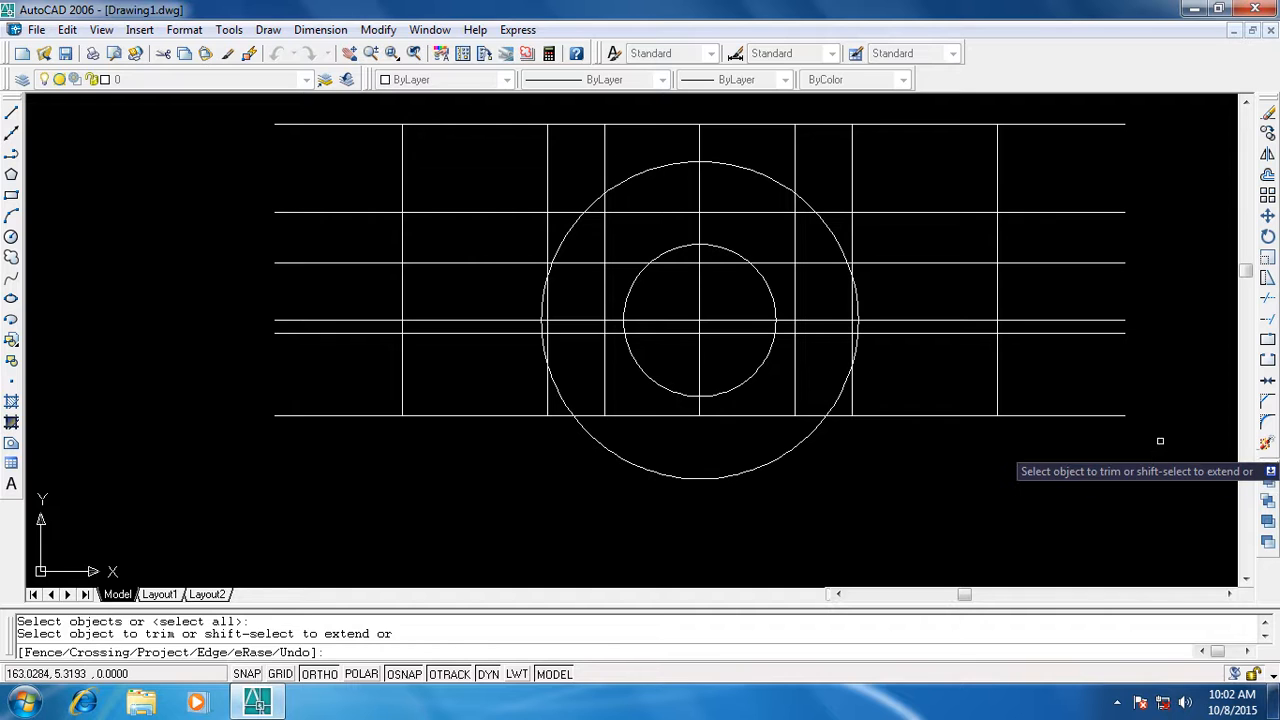
left_click(1077, 419)
left_click(1063, 416)
left_click(1045, 415)
left_click(316, 417)
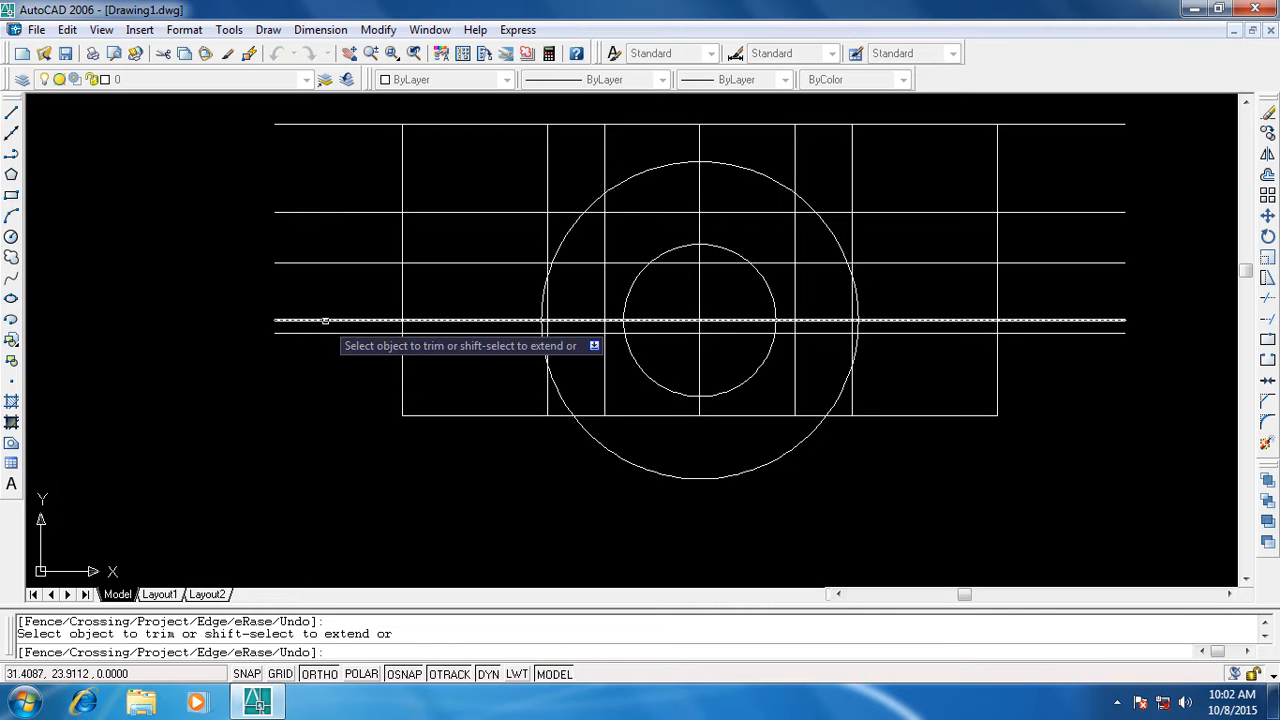
key("Escape")
key("Escape")
key("Escape")
Trim the horizontal centre line on both sides of the circles back toward the two inner vertical lines, using all objects as cutting edges
type("tr")
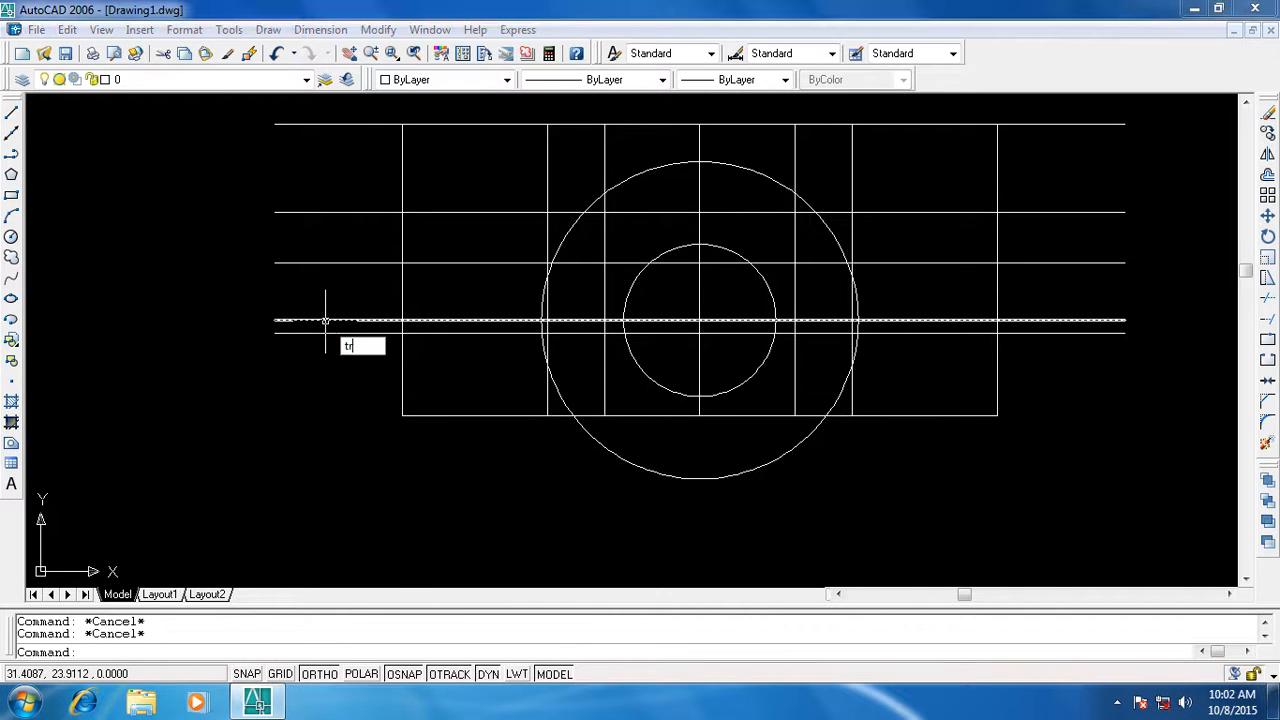
key("Return")
key("Return")
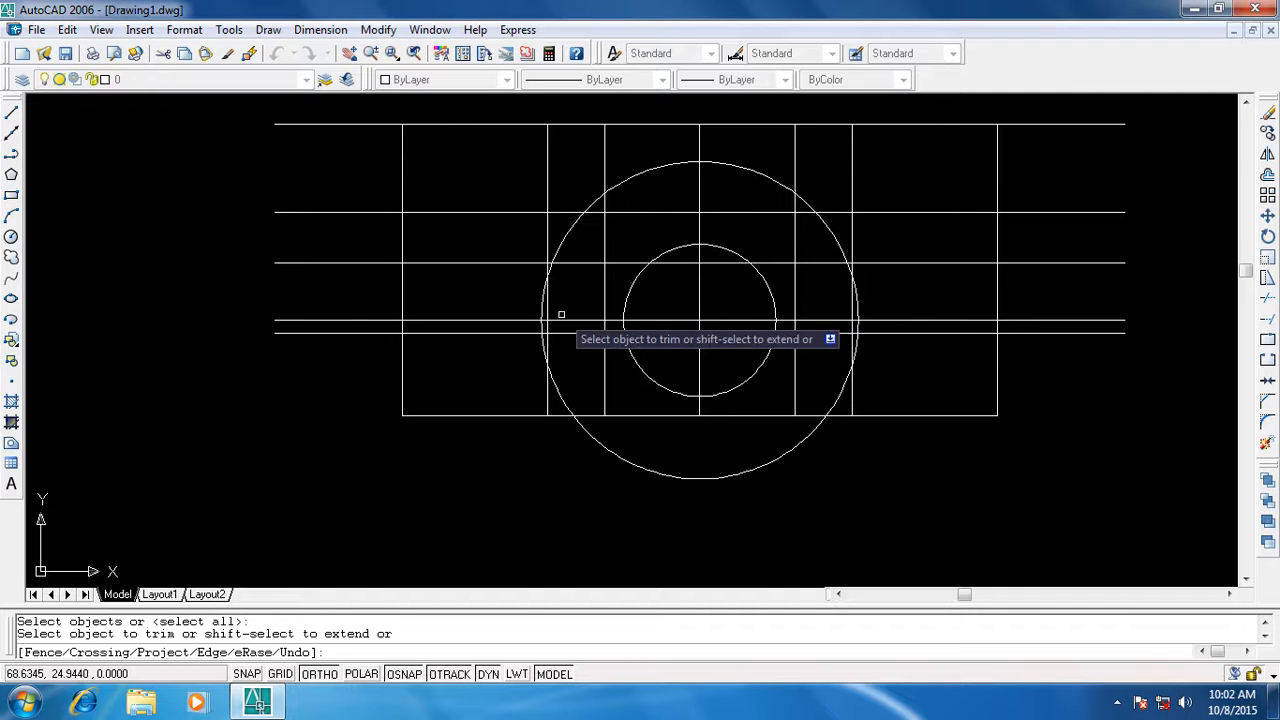
left_click(348, 322)
left_click(468, 320)
left_click(564, 321)
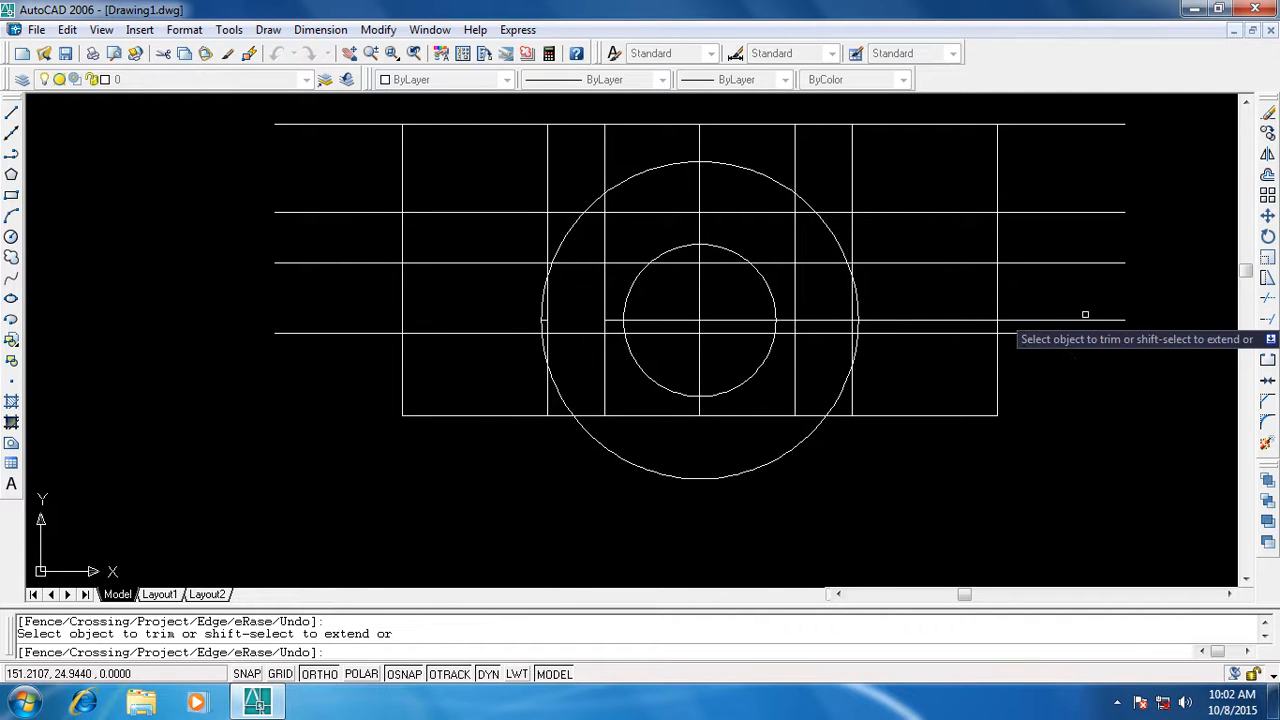
left_click(967, 323)
left_click(941, 324)
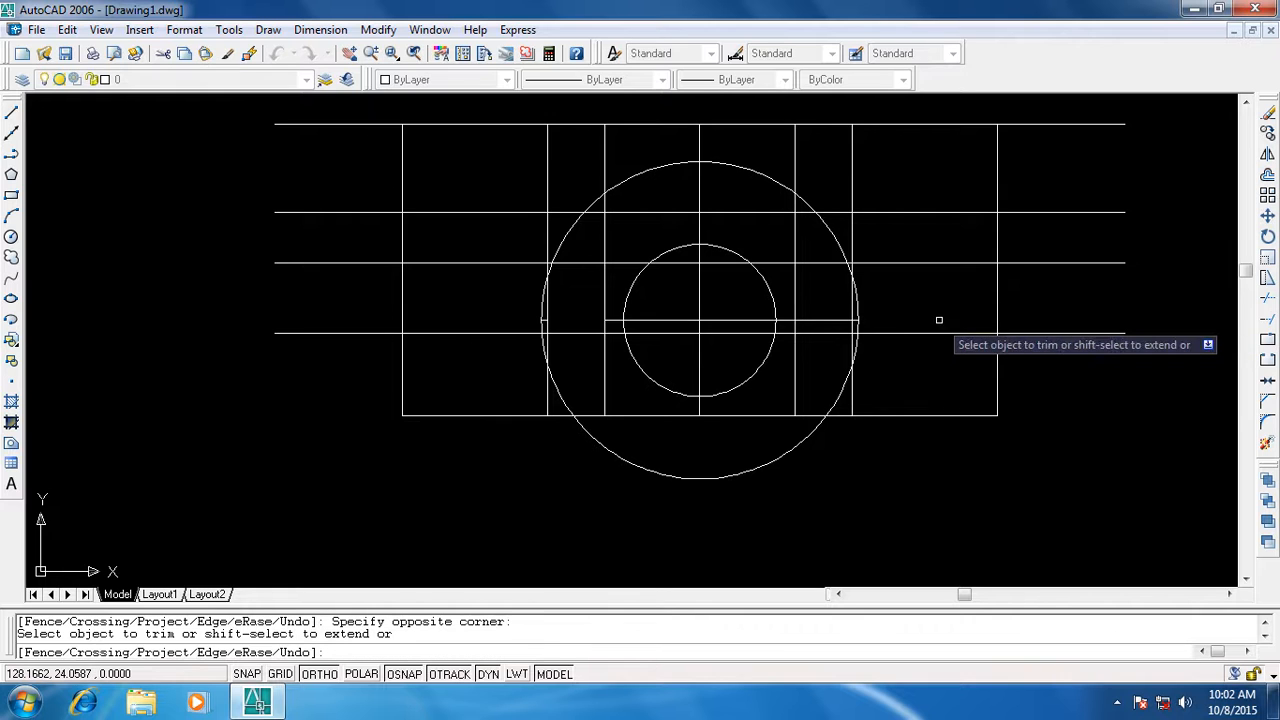
scroll(843, 323, "up", 6)
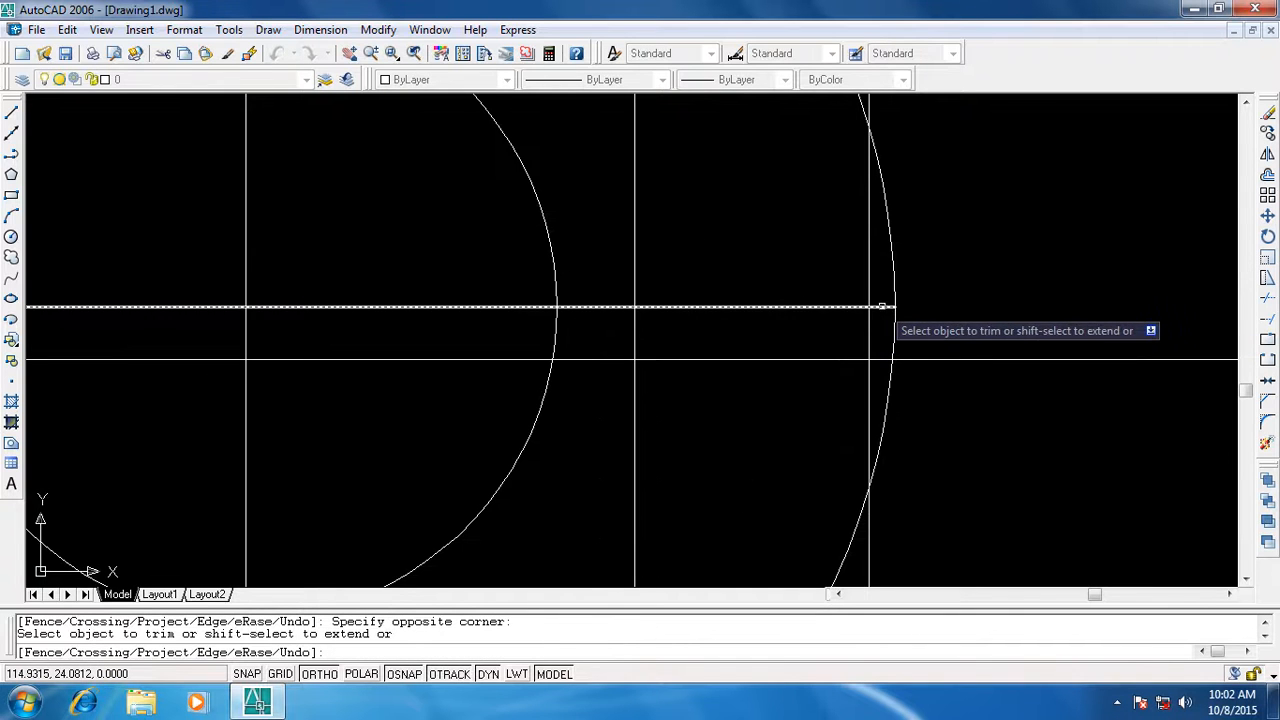
left_click(810, 307)
scroll(903, 329, "down", 5)
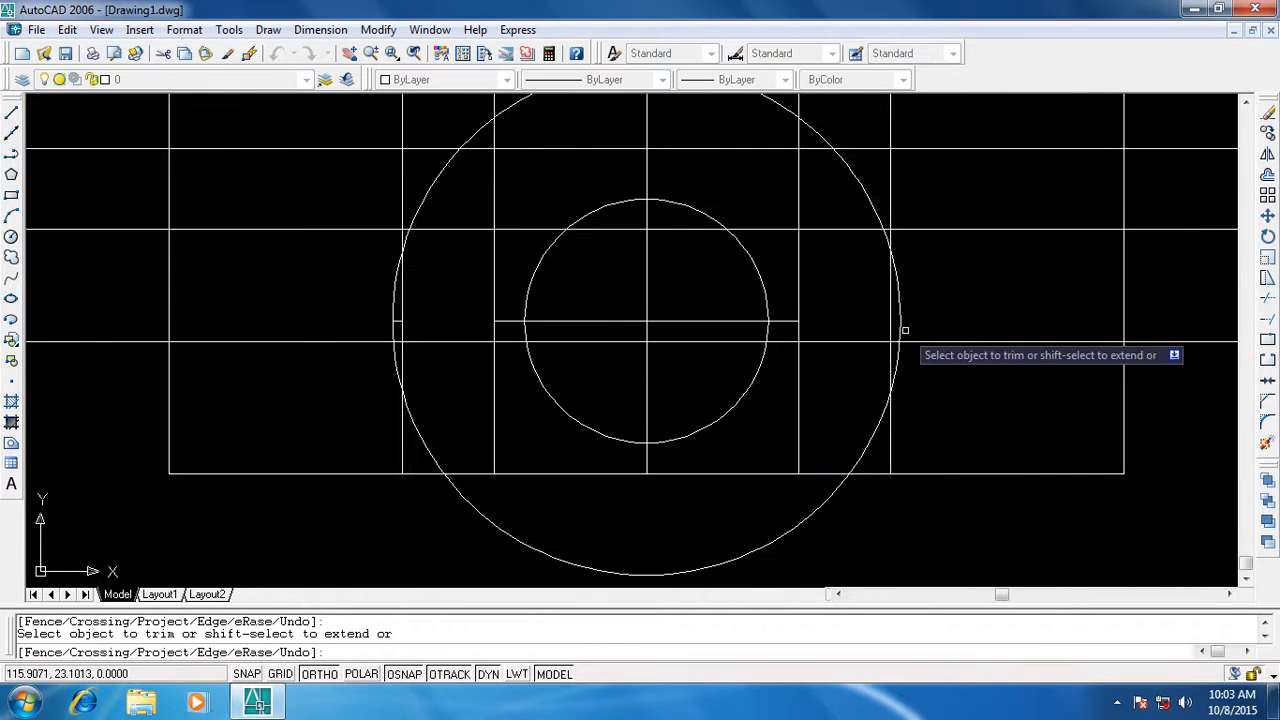
Erase the short leftover piece of the horizontal centre line at the large circle's left edge
scroll(423, 356, "up", 2)
scroll(423, 356, "up", 2)
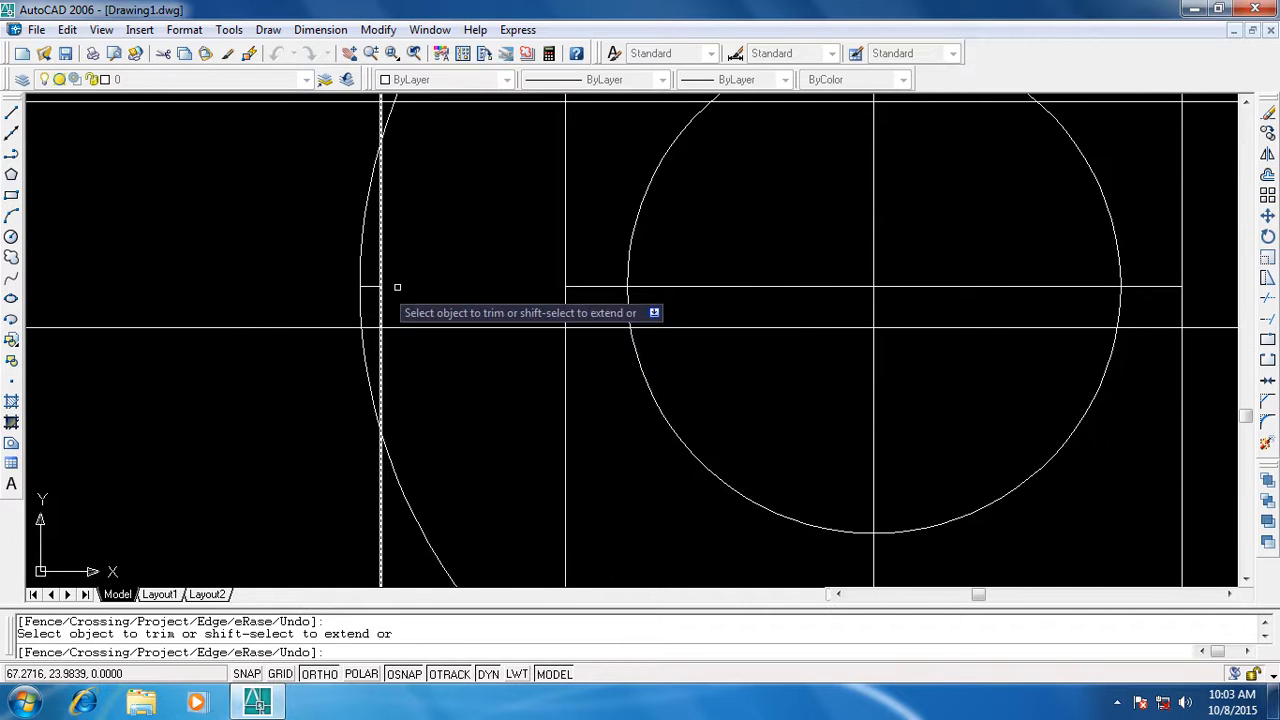
key("Escape")
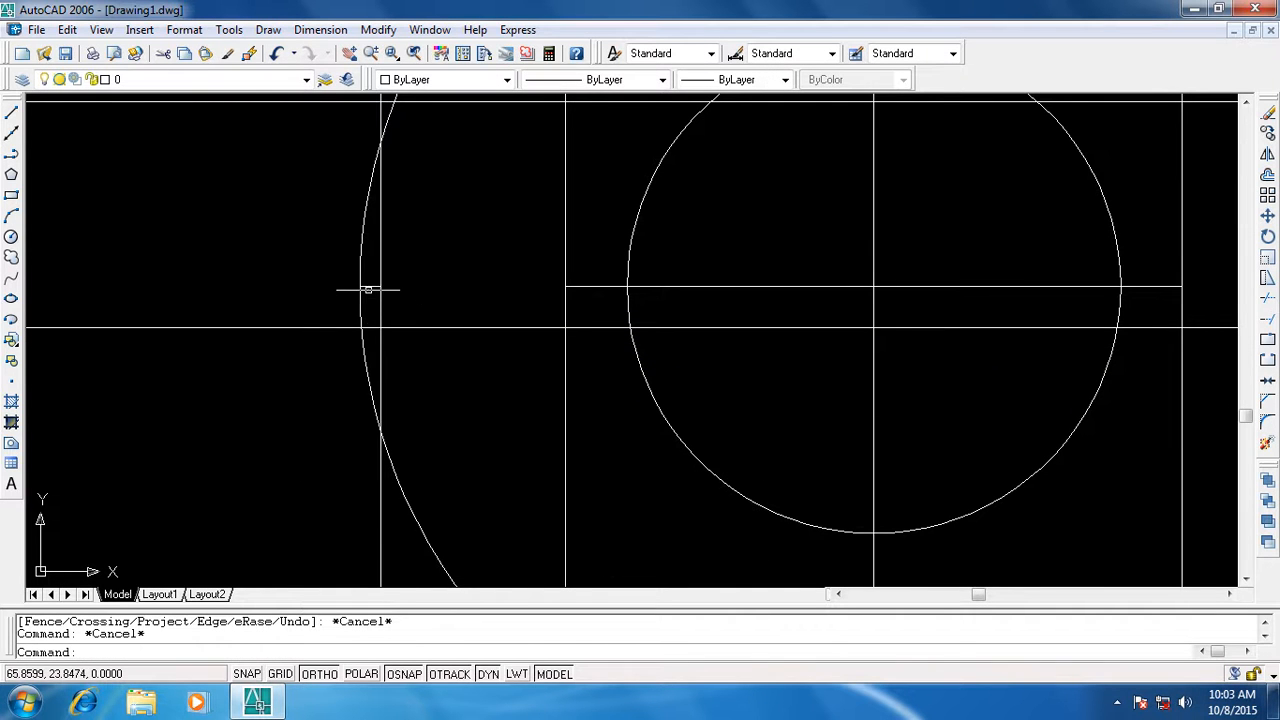
left_click(368, 288)
left_click(368, 288)
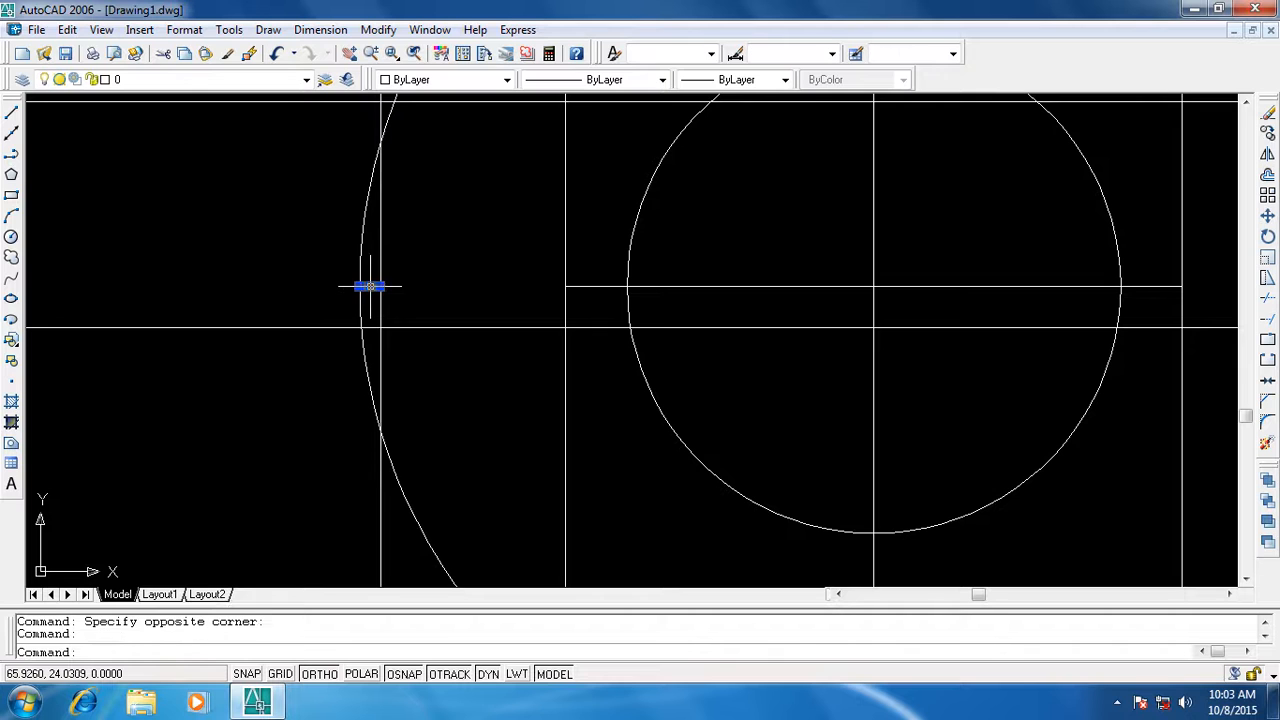
key("Delete")
scroll(678, 393, "down", 6)
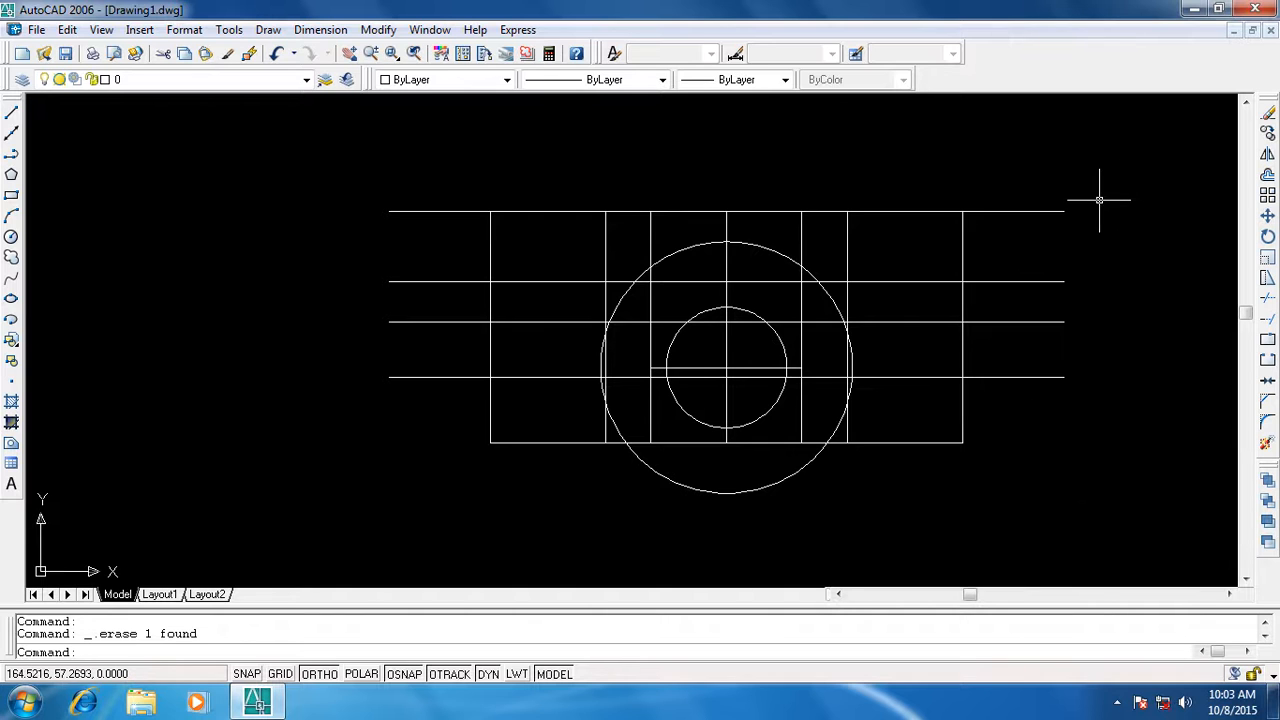
Trim both ends of the top horizontal line that extend beyond the outermost vertical lines
type("tr")
key("Return")
key("Return")
left_click(1040, 211)
left_click(457, 211)
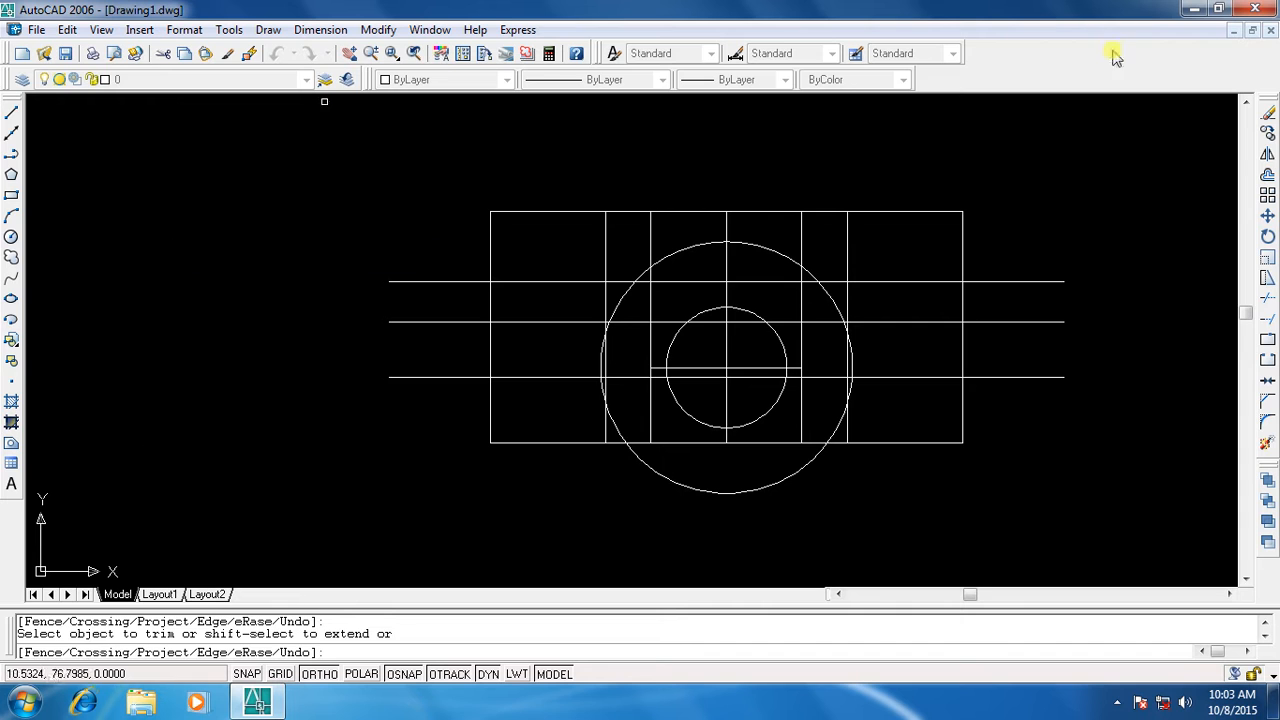
key("Escape")
Draw a vertical line joining the right endpoints of the second horizontal line from the top and the lowest overhanging horizontal line
type("l")
key("Return")
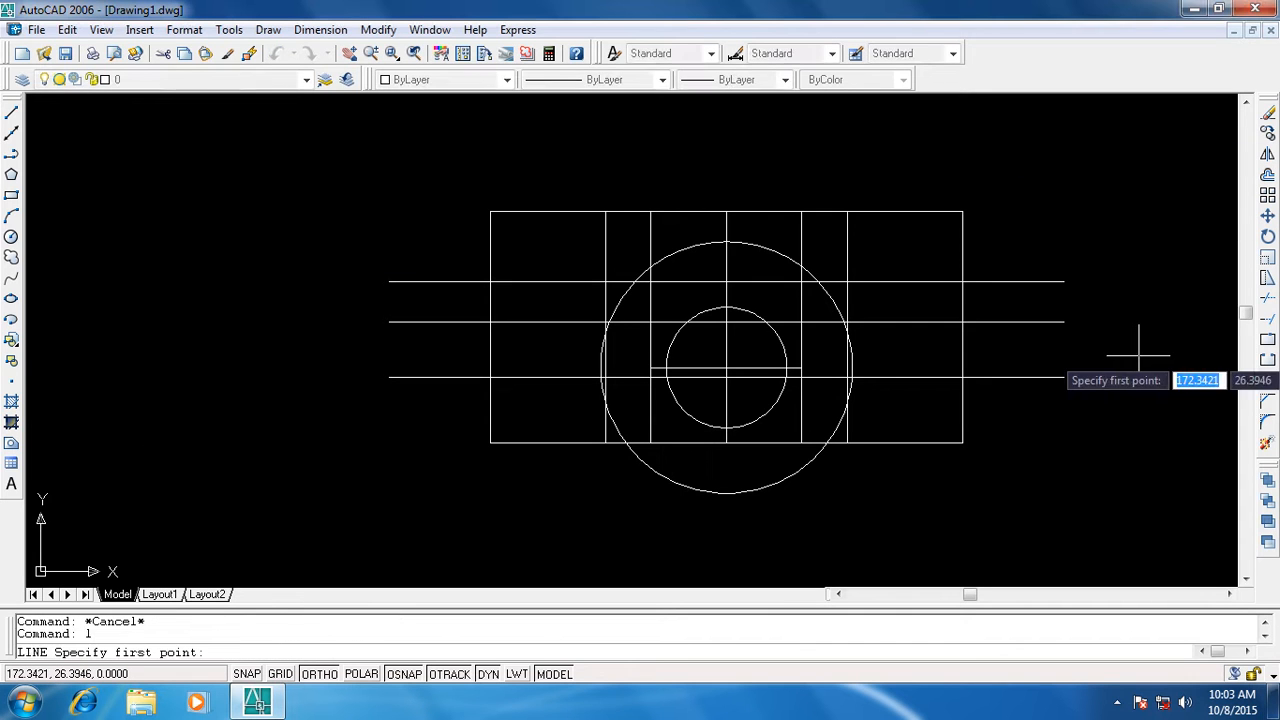
left_click(1063, 281)
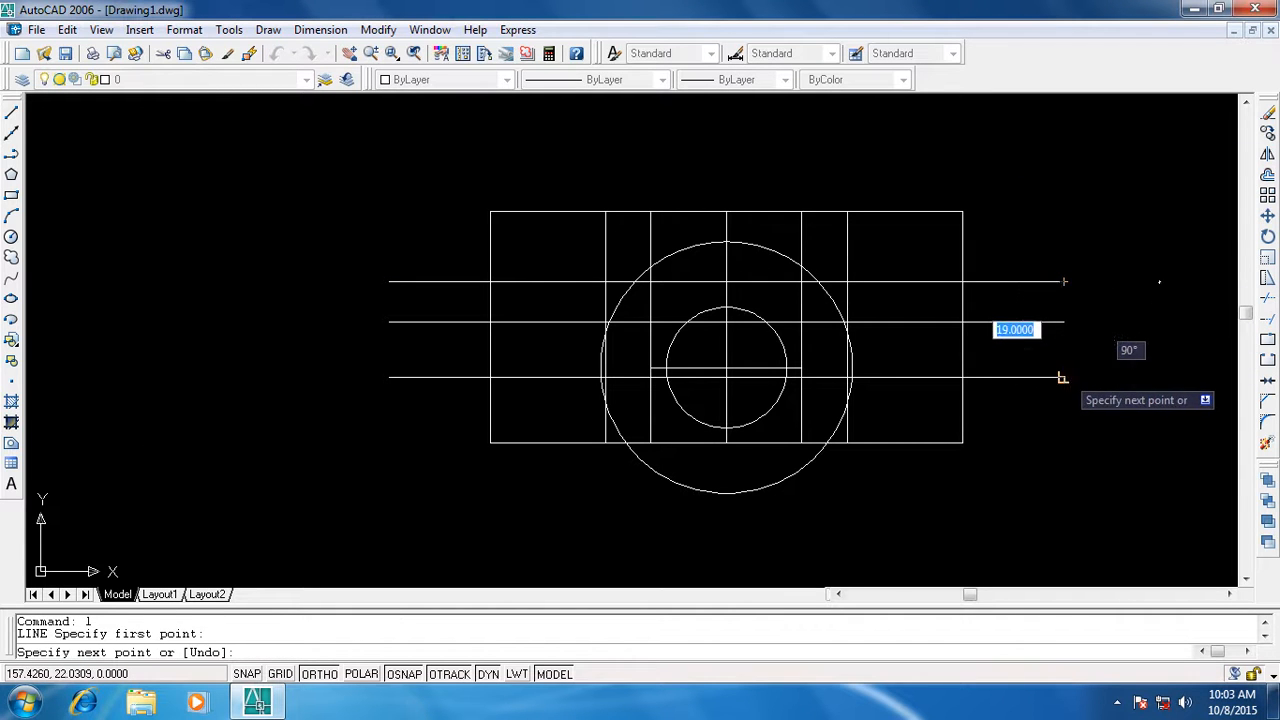
left_click(1063, 377)
key("Escape")
Draw a matching vertical line joining the left endpoints of the same two overhanging horizontal lines
right_click(1107, 222)
left_click(1110, 232)
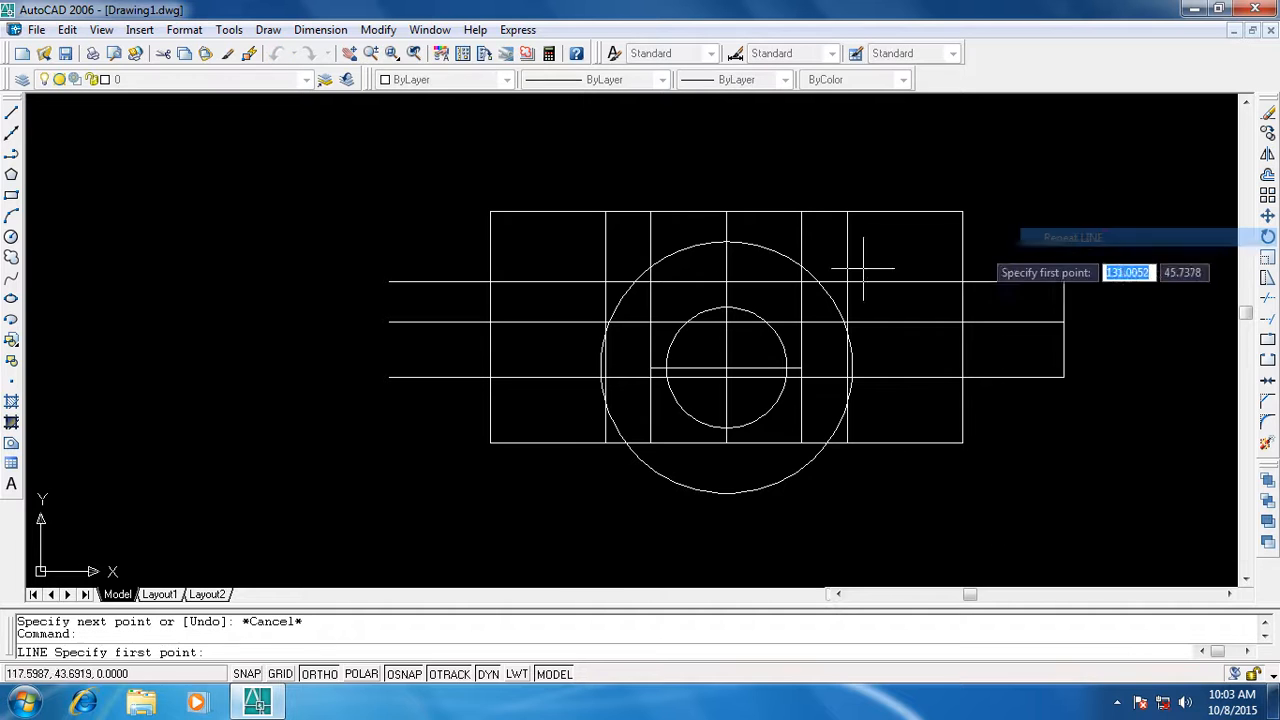
left_click(389, 281)
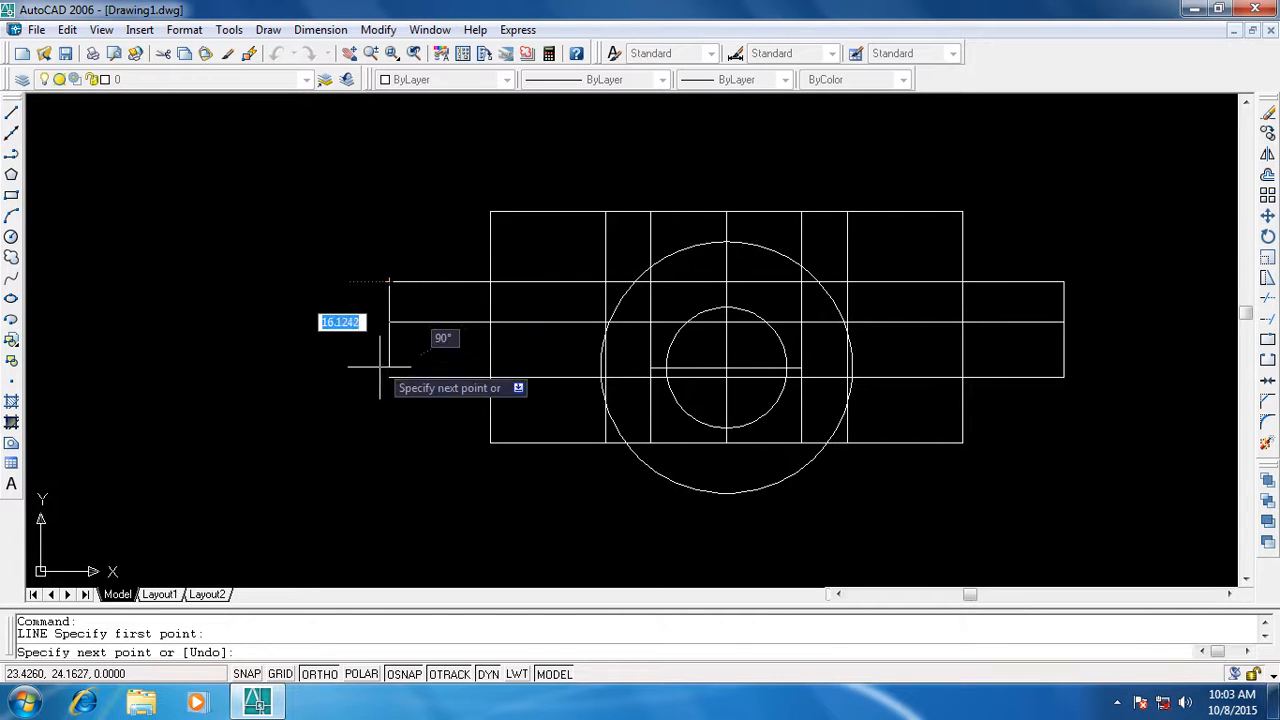
left_click(389, 377)
key("Escape")
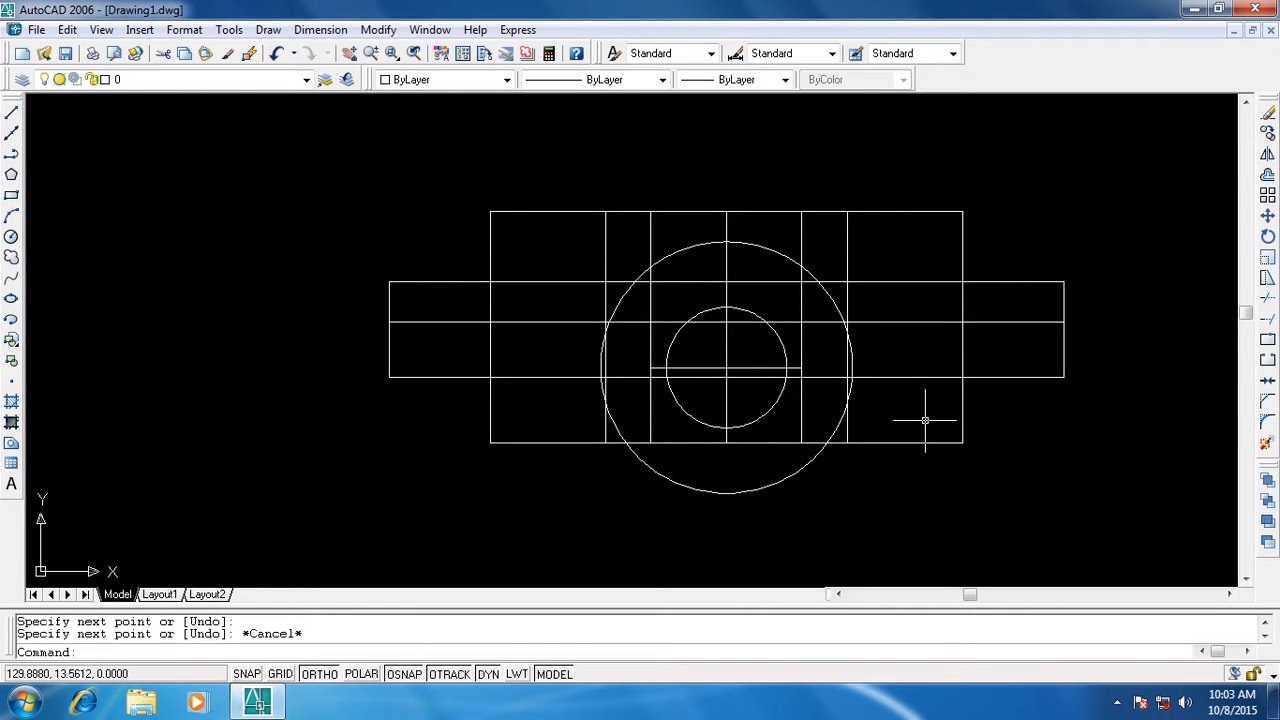
Trim the lower overhanging line between the large circle and outer verticals, plus the vertical segments directly above it, to form stepped lower corners
type("tr")
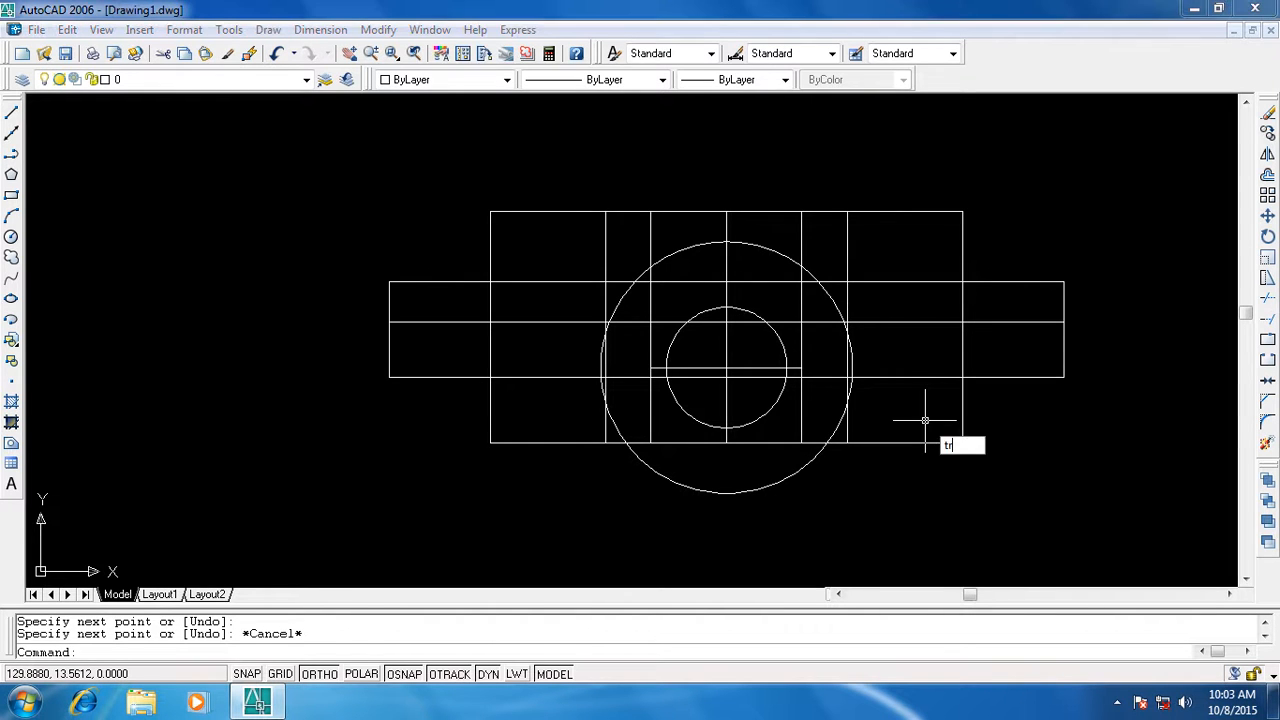
key("Return")
key("Return")
left_click(929, 381)
left_click(929, 377)
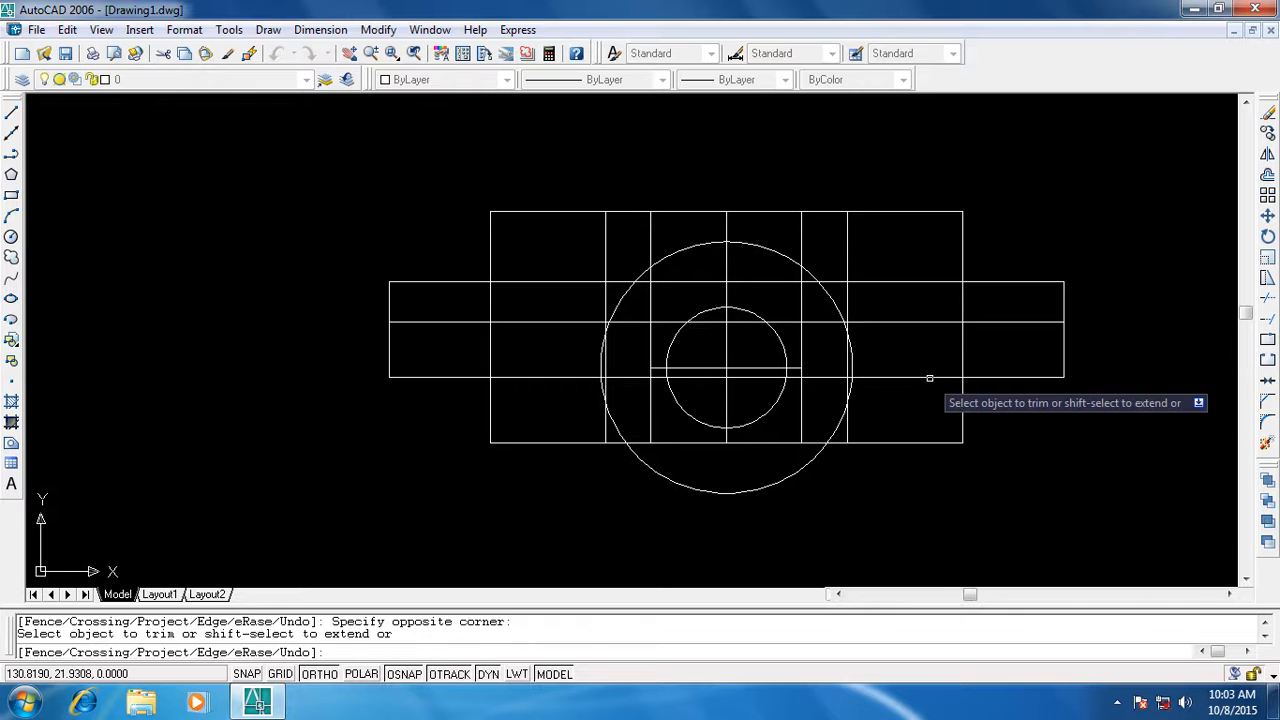
left_click(962, 357)
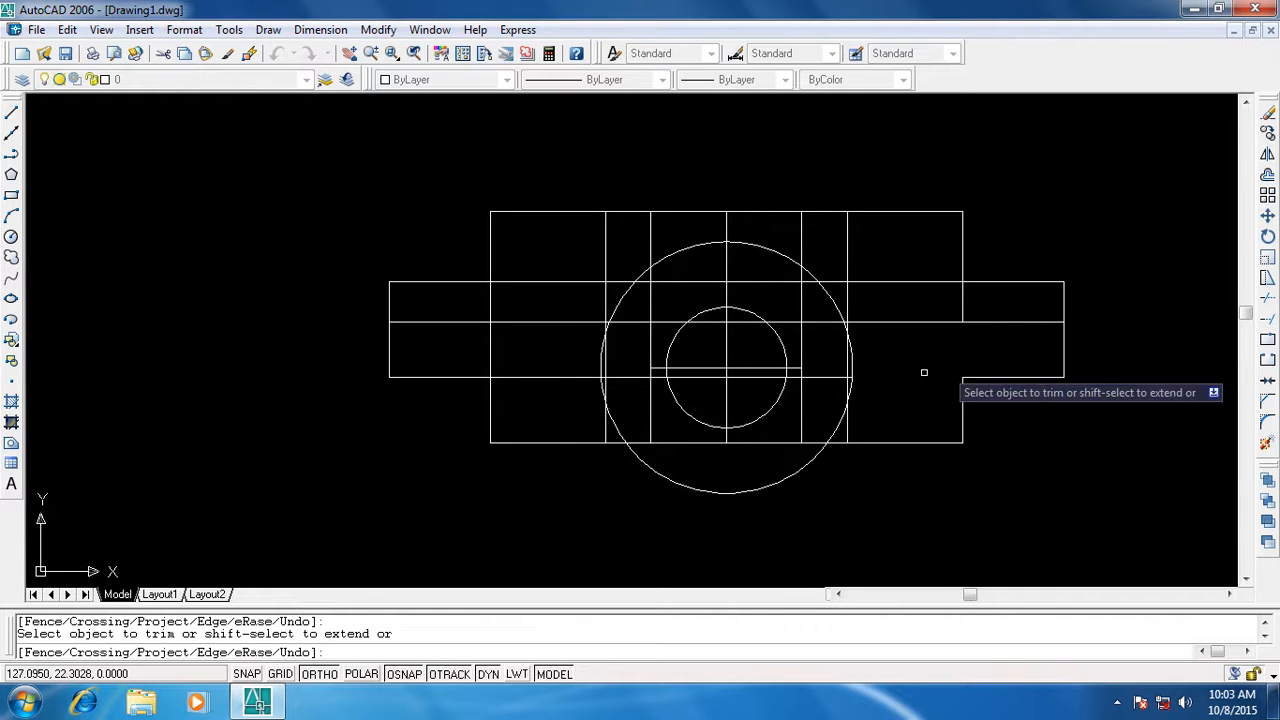
left_click(489, 360)
key("Escape")
key("Escape")
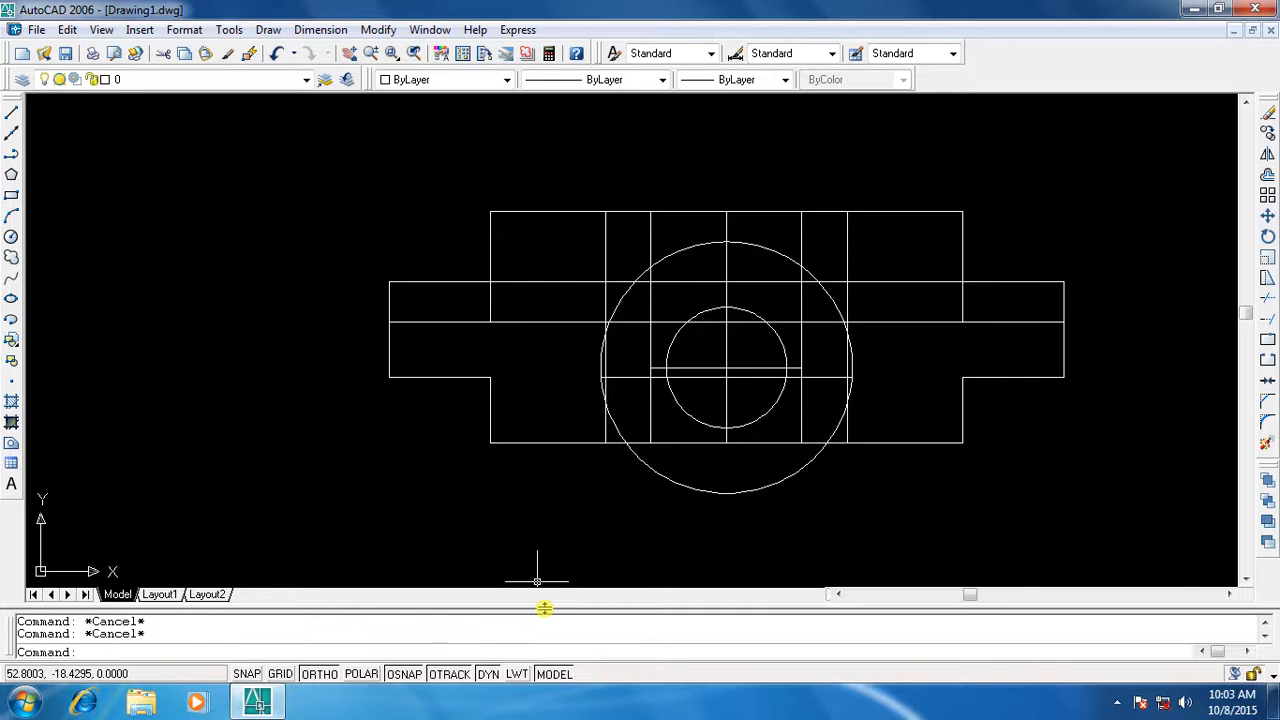
Fillet the inside corner of the lower right step with a radius of 3
type("f")
key("Return")
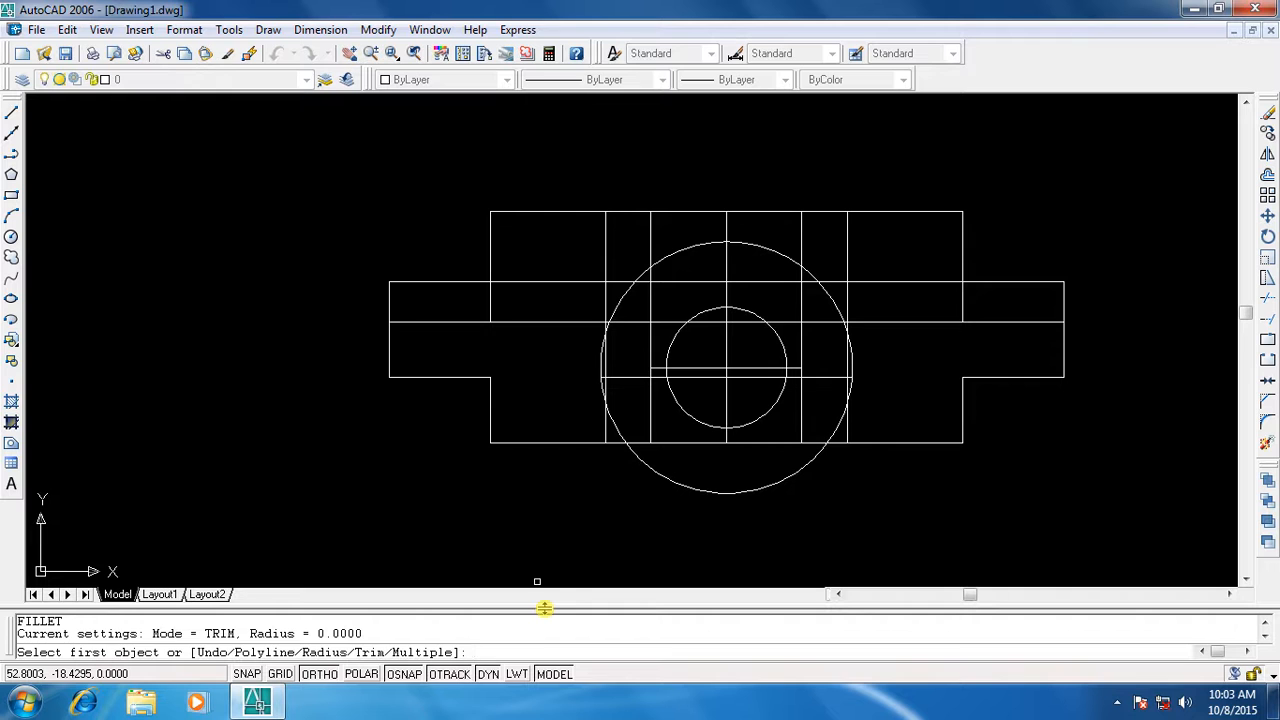
type("r")
key("Return")
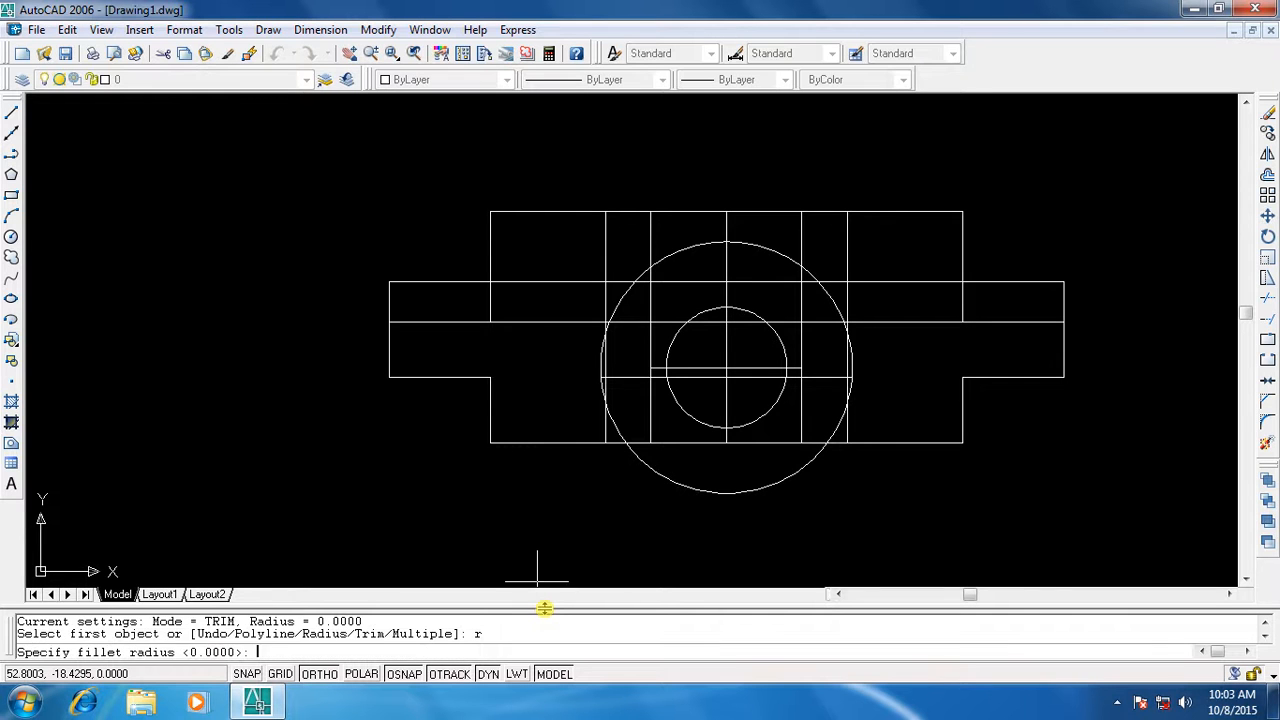
type("3")
key("Return")
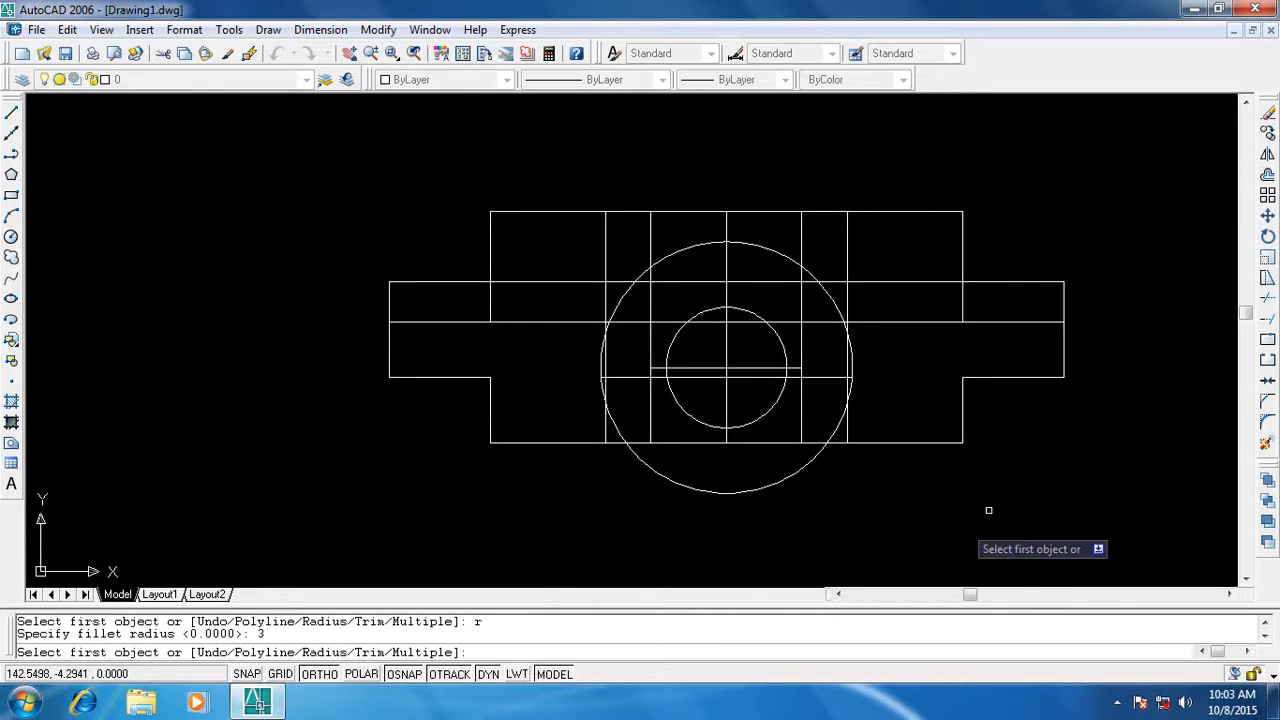
left_click(962, 403)
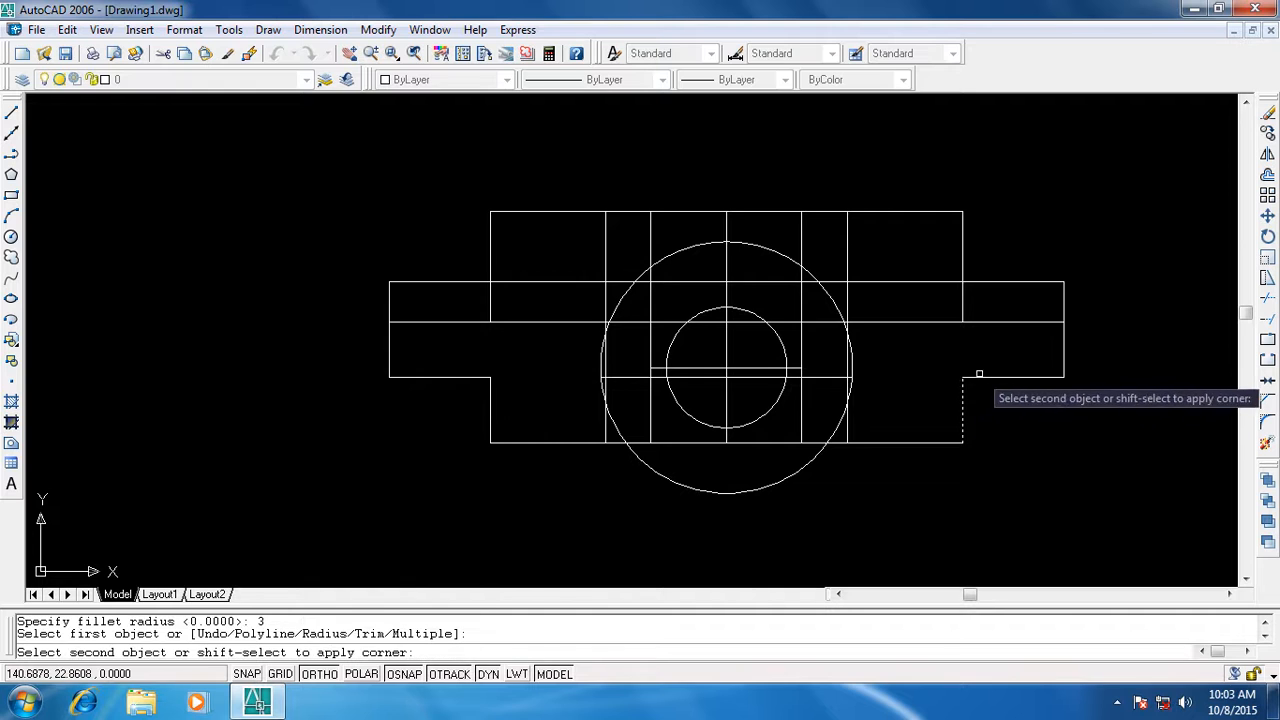
left_click(982, 377)
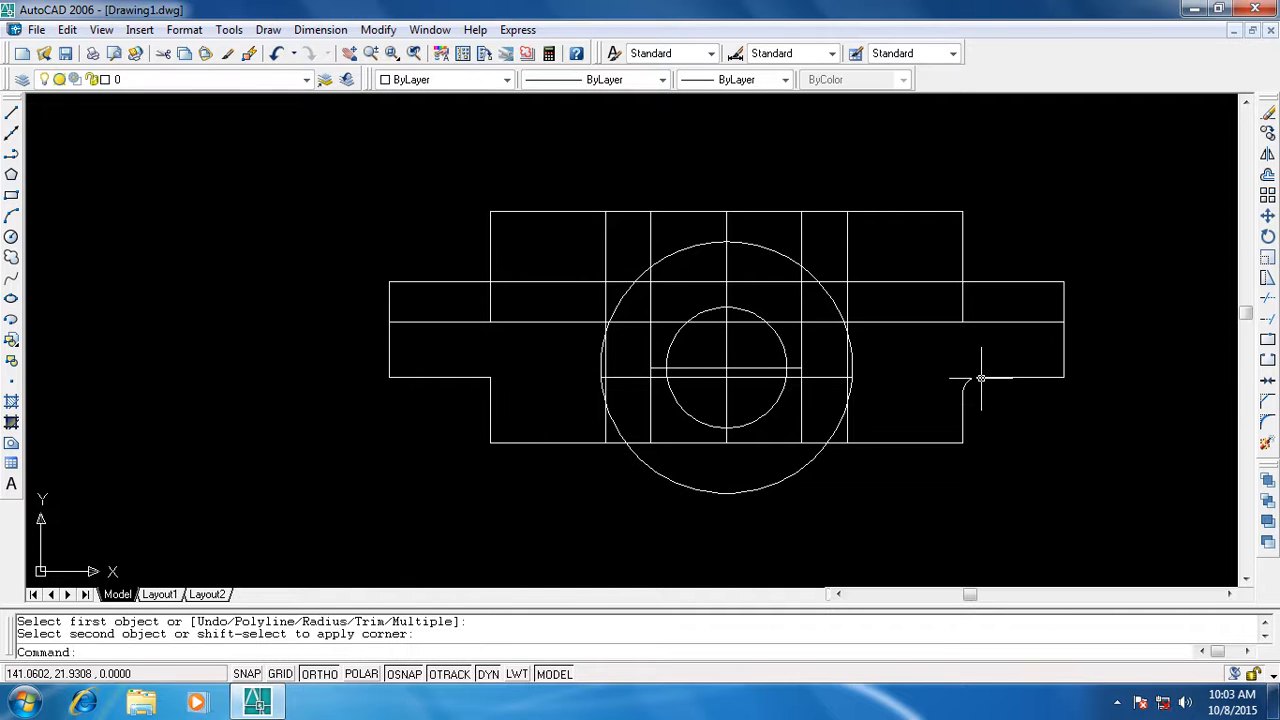
Fillet the inside corner of the lower left step with the same radius of 3
key("Return")
left_click(491, 397)
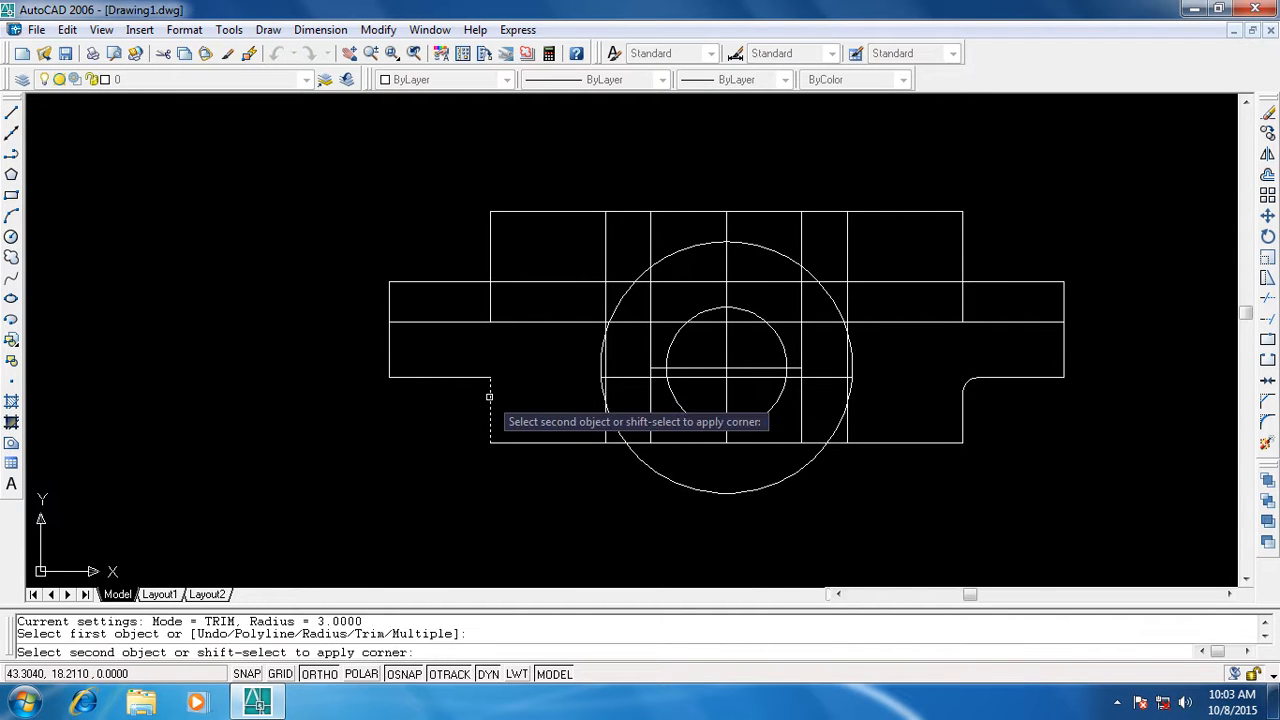
left_click(472, 377)
key("Escape")
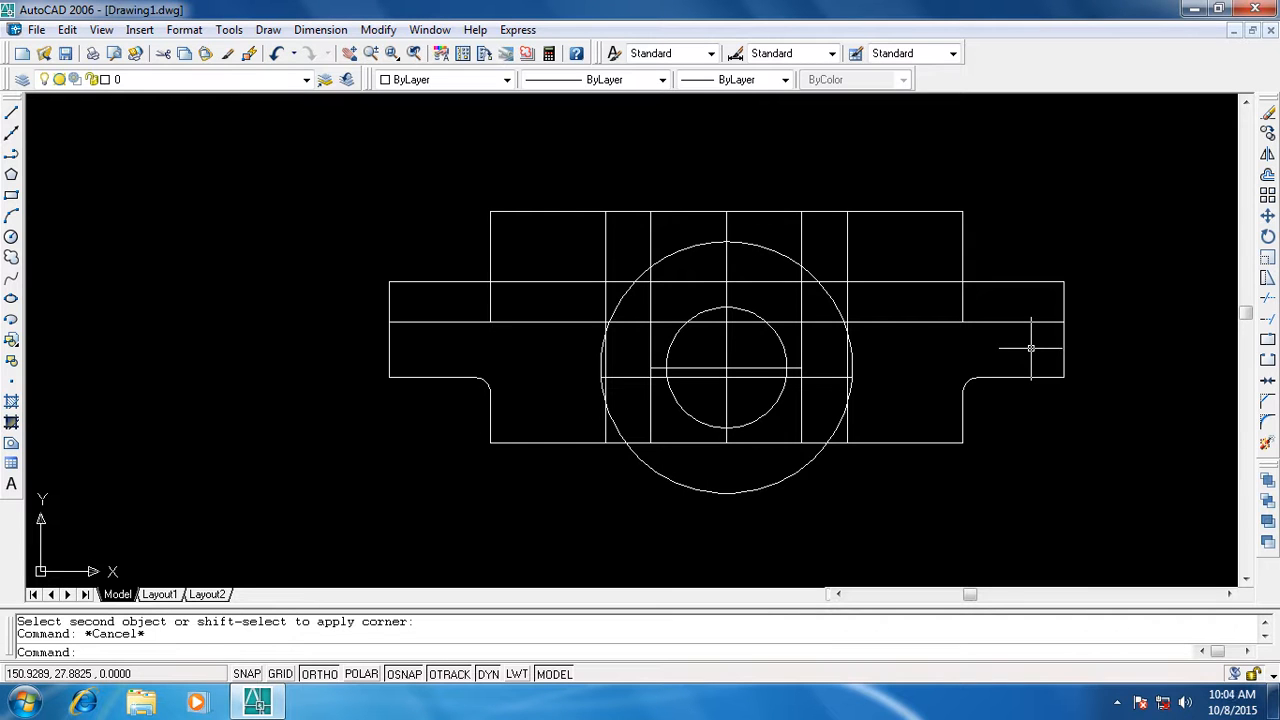
Trim the part of the bottom base line that lies inside the large circle, using all objects as cutting edges
type("tr")
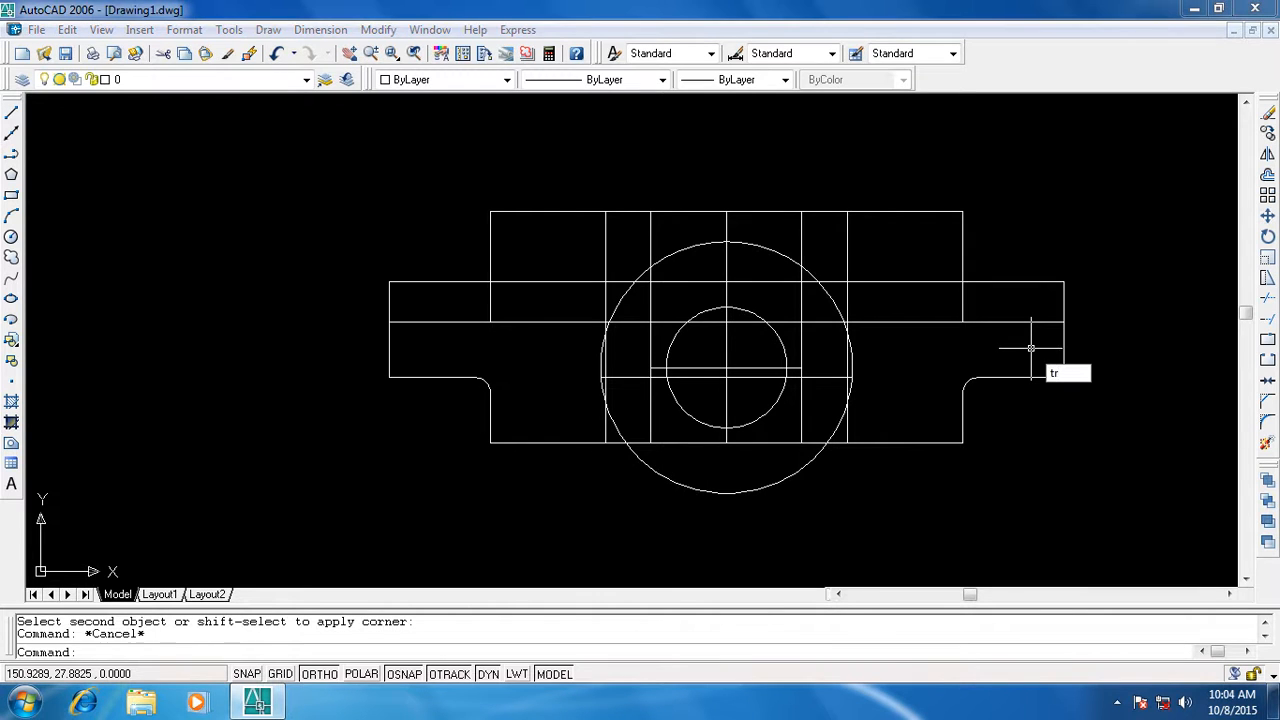
key("Escape")
type("tr")
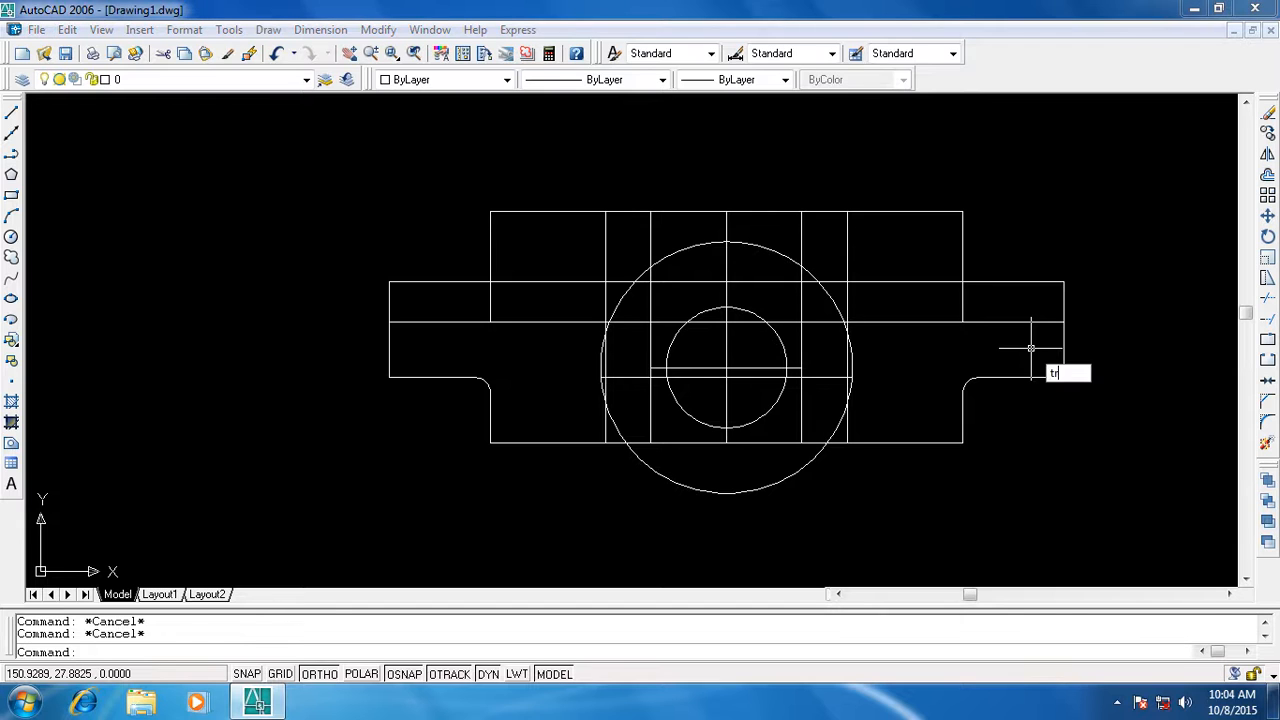
key("Return")
key("Return")
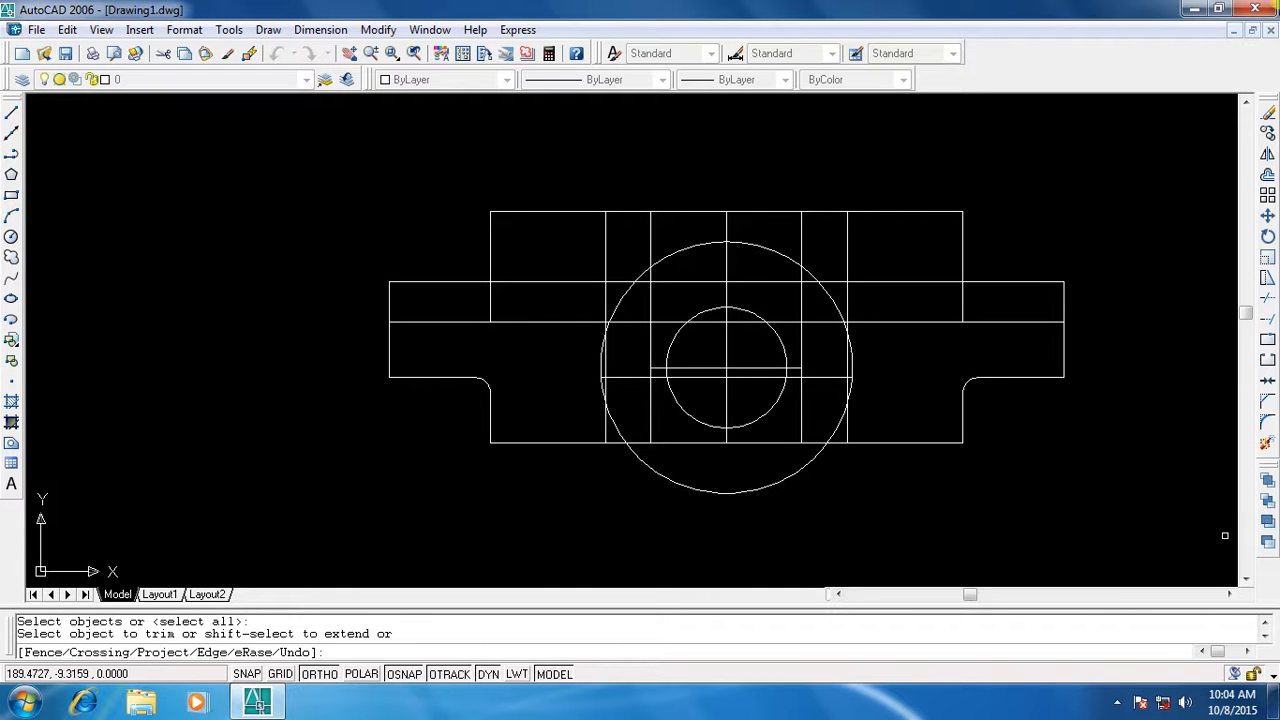
left_click(762, 442)
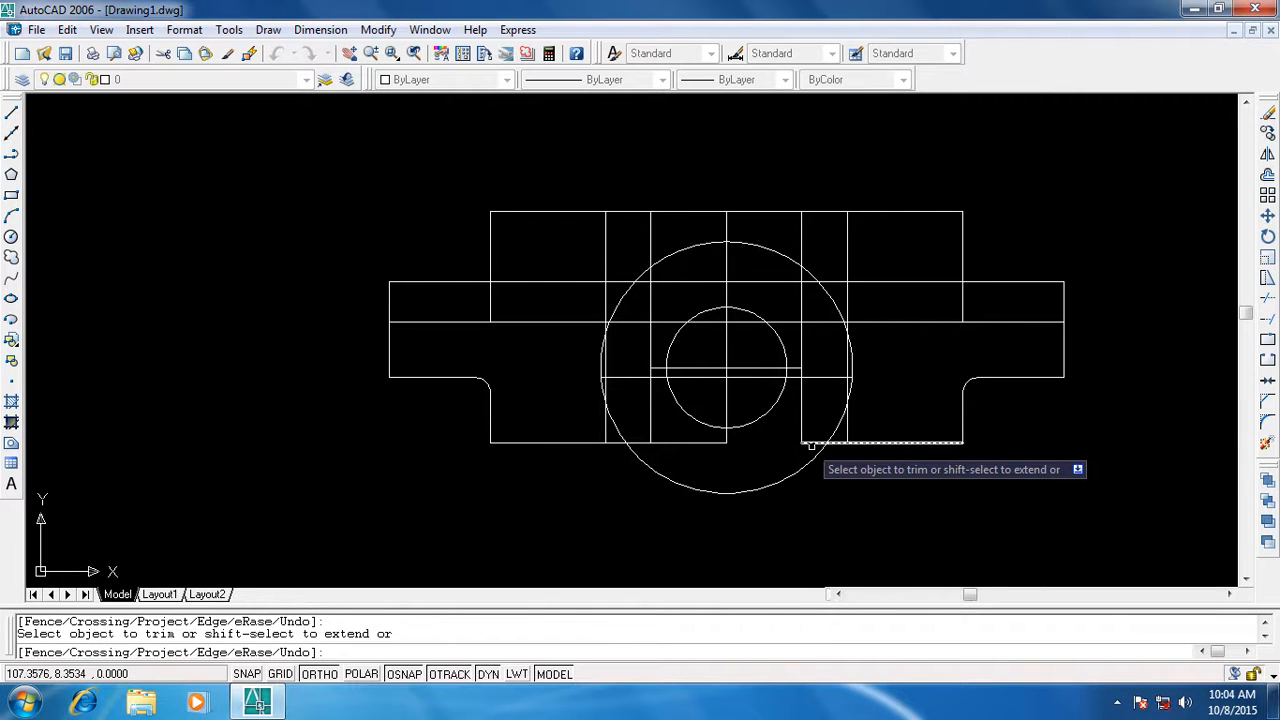
left_click(813, 441)
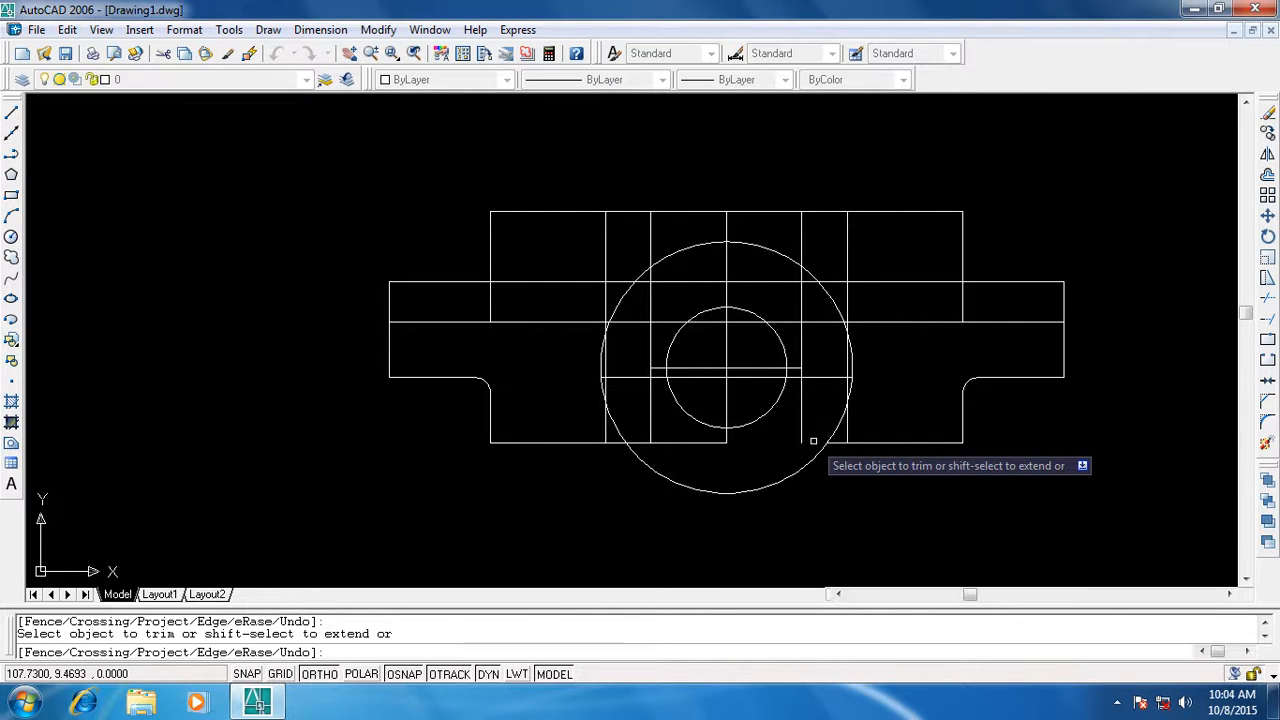
left_click(695, 442)
left_click(643, 441)
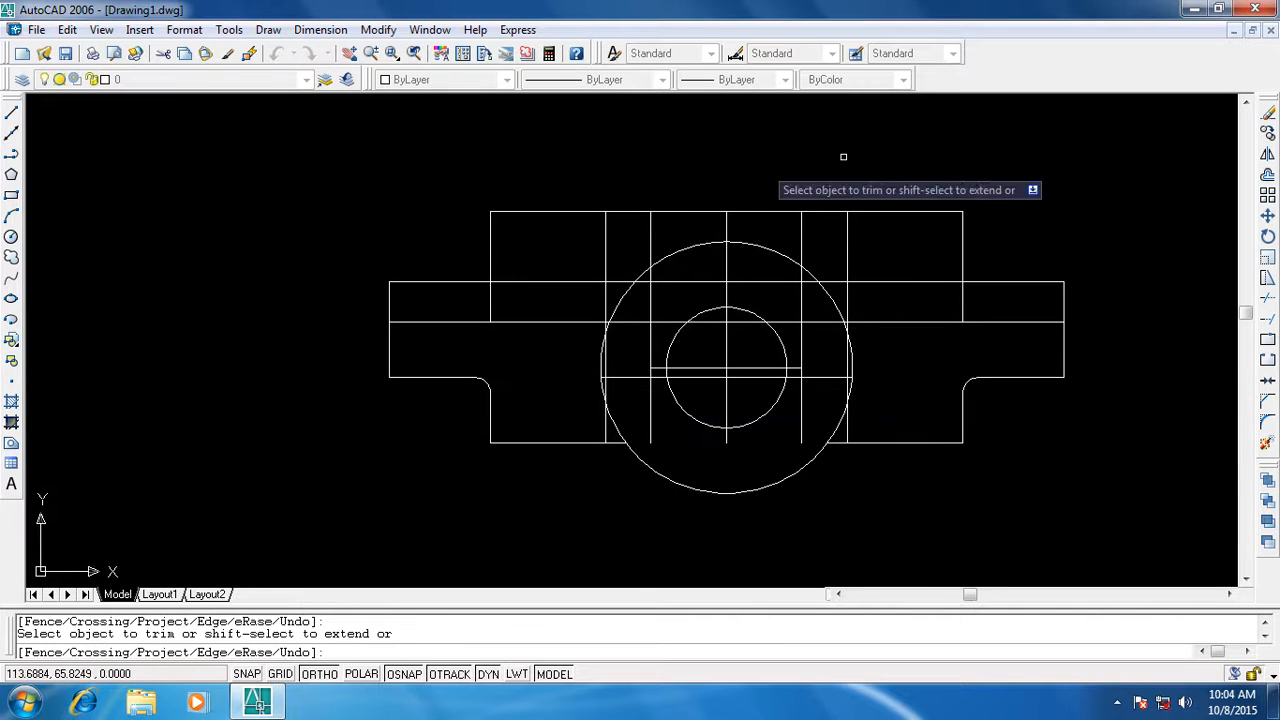
Trim the upper right corner: the top line beyond the 24-unit offset vertical and the outer vertical above the second horizontal line
left_click(927, 206)
left_click(929, 213)
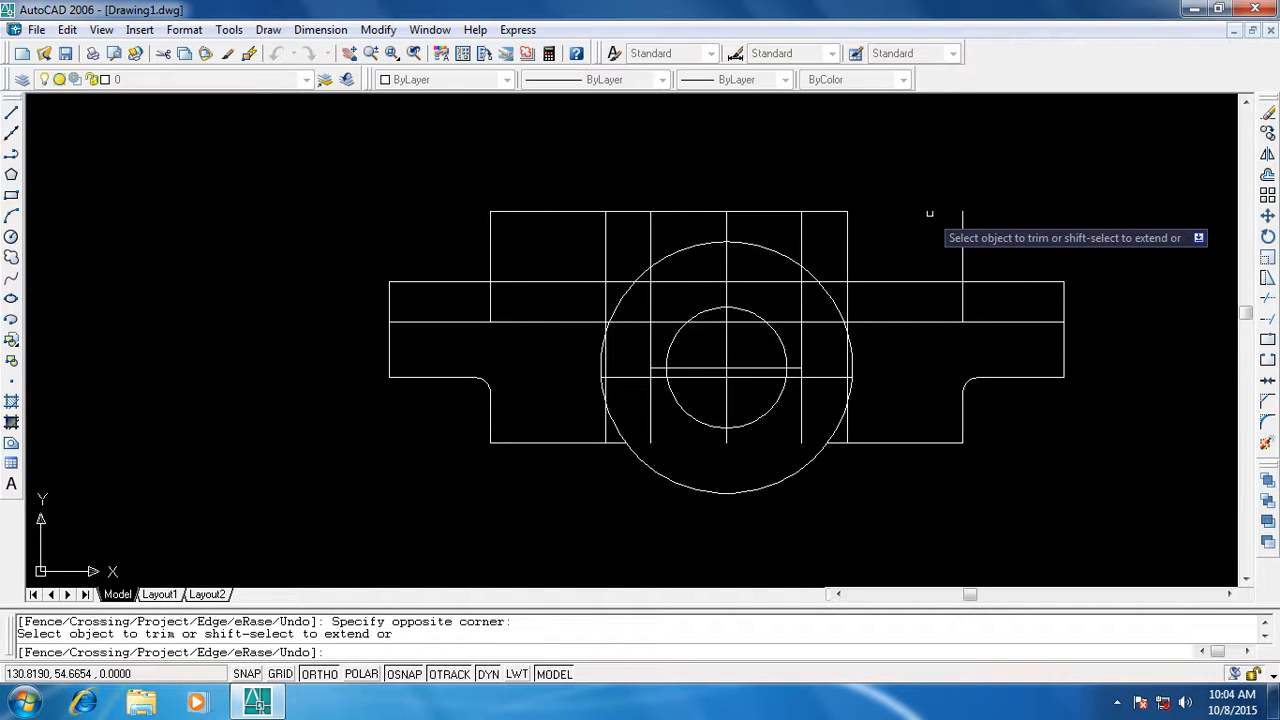
left_click(963, 240)
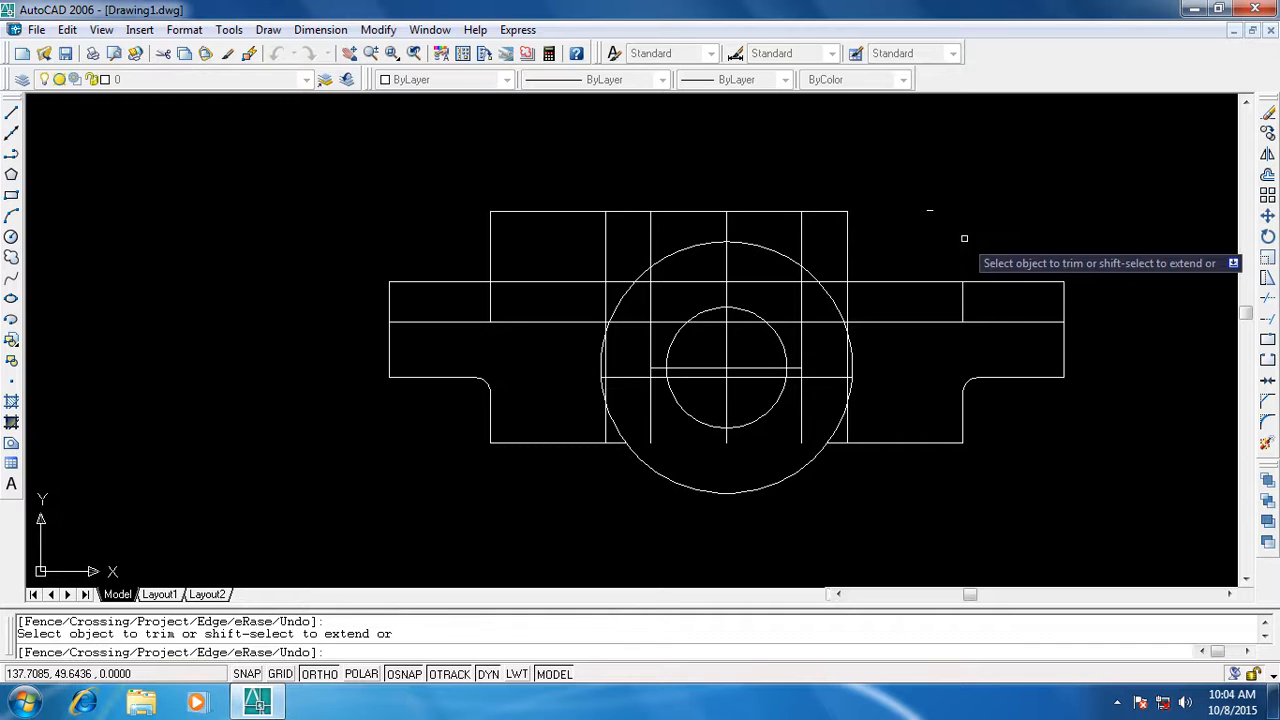
Try to trim the short vertical stub between the two upper horizontal lines on the right arm
left_click(962, 301)
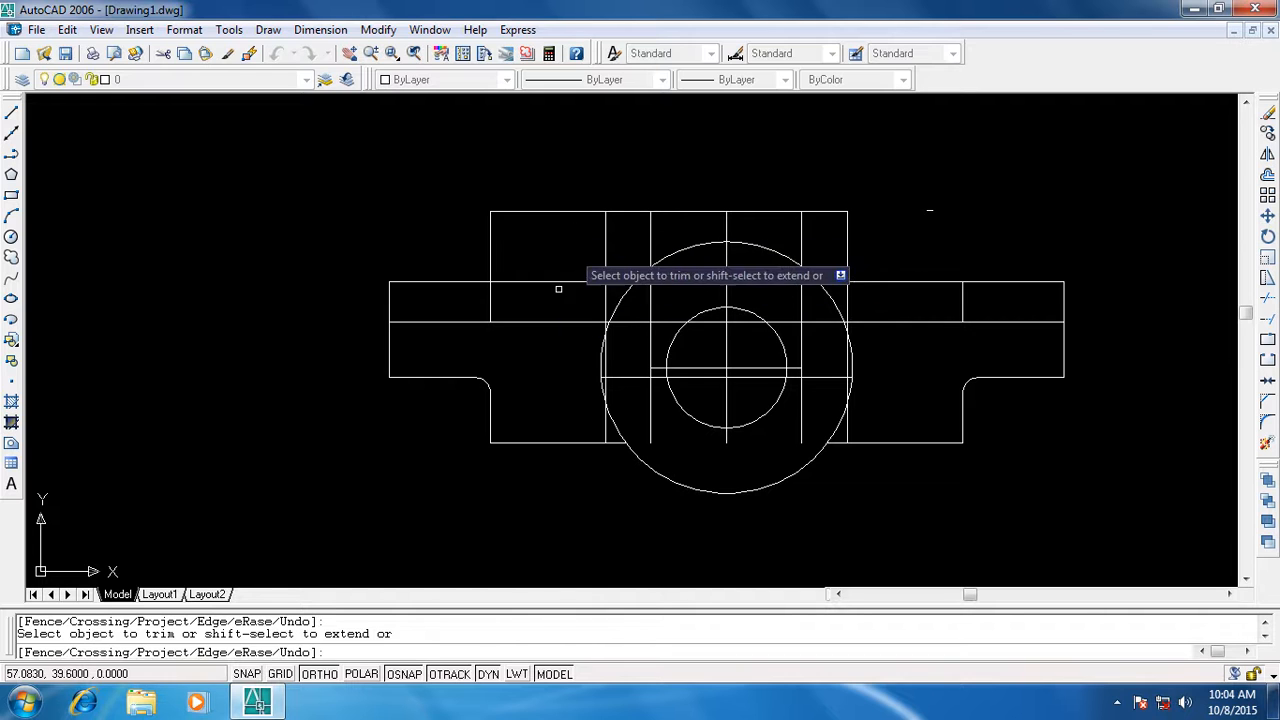
key("Escape")
key("Escape")
key("Escape")
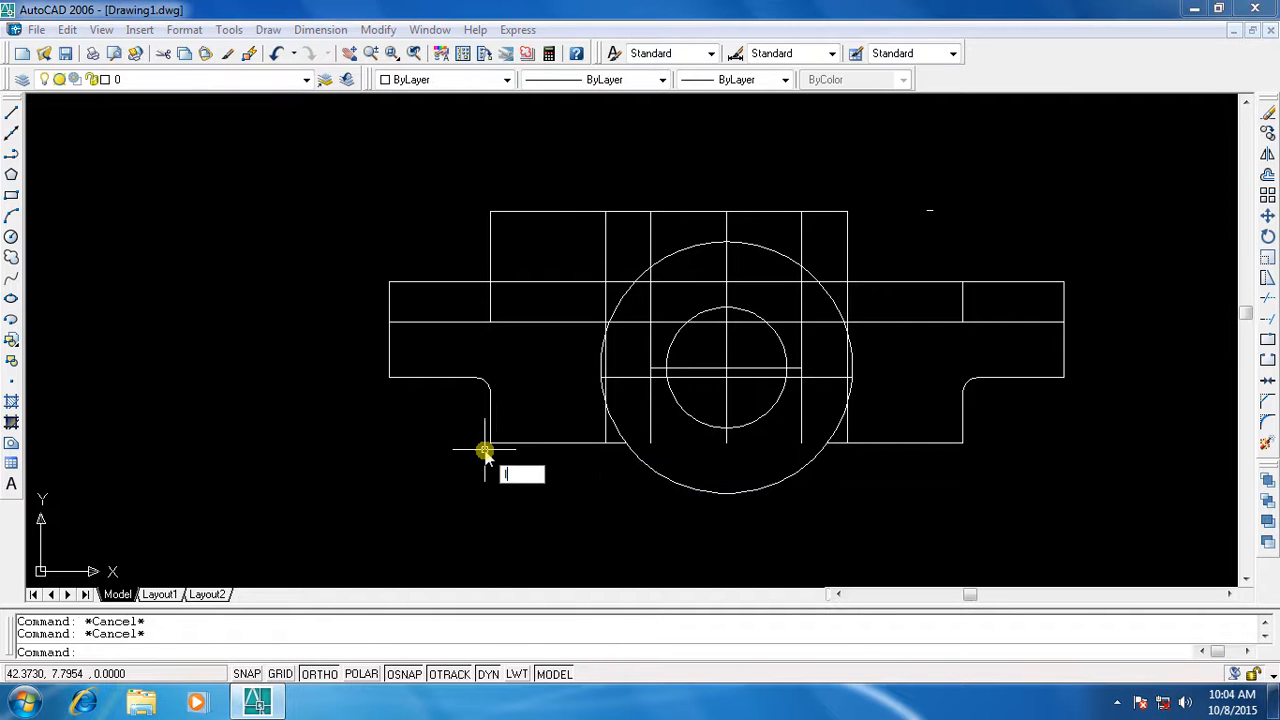
key("Return")
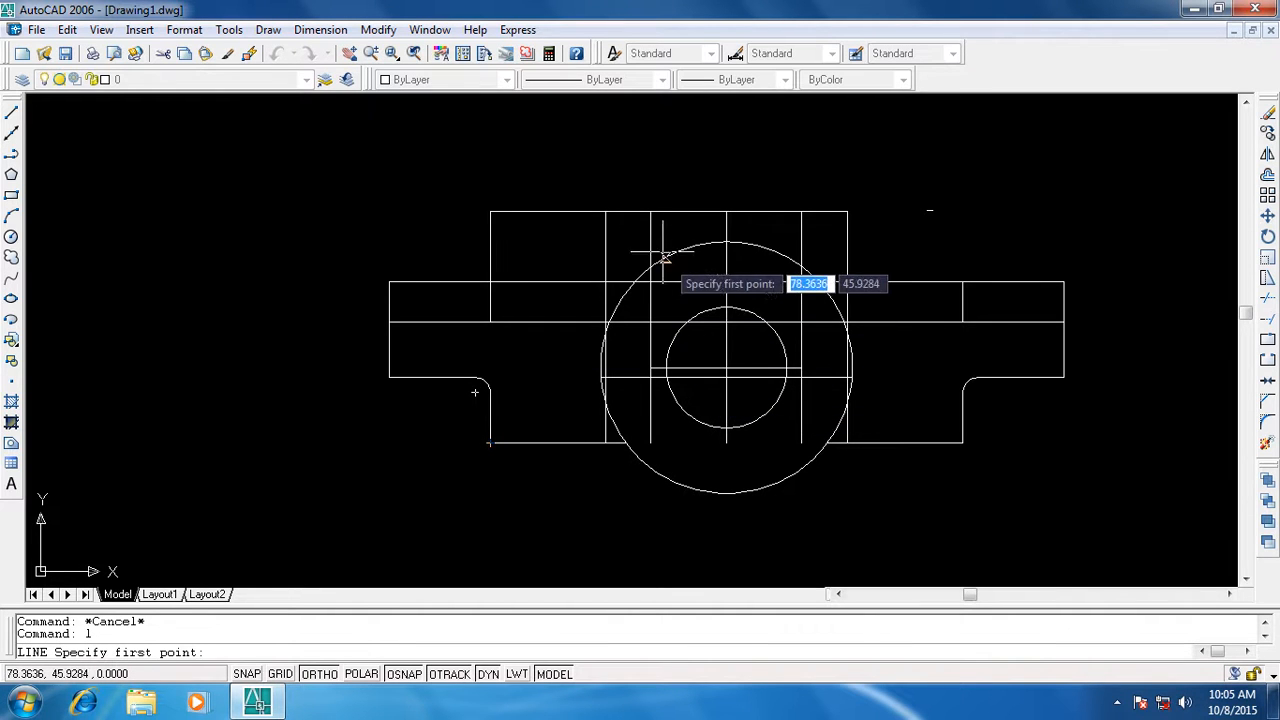
left_click(651, 211)
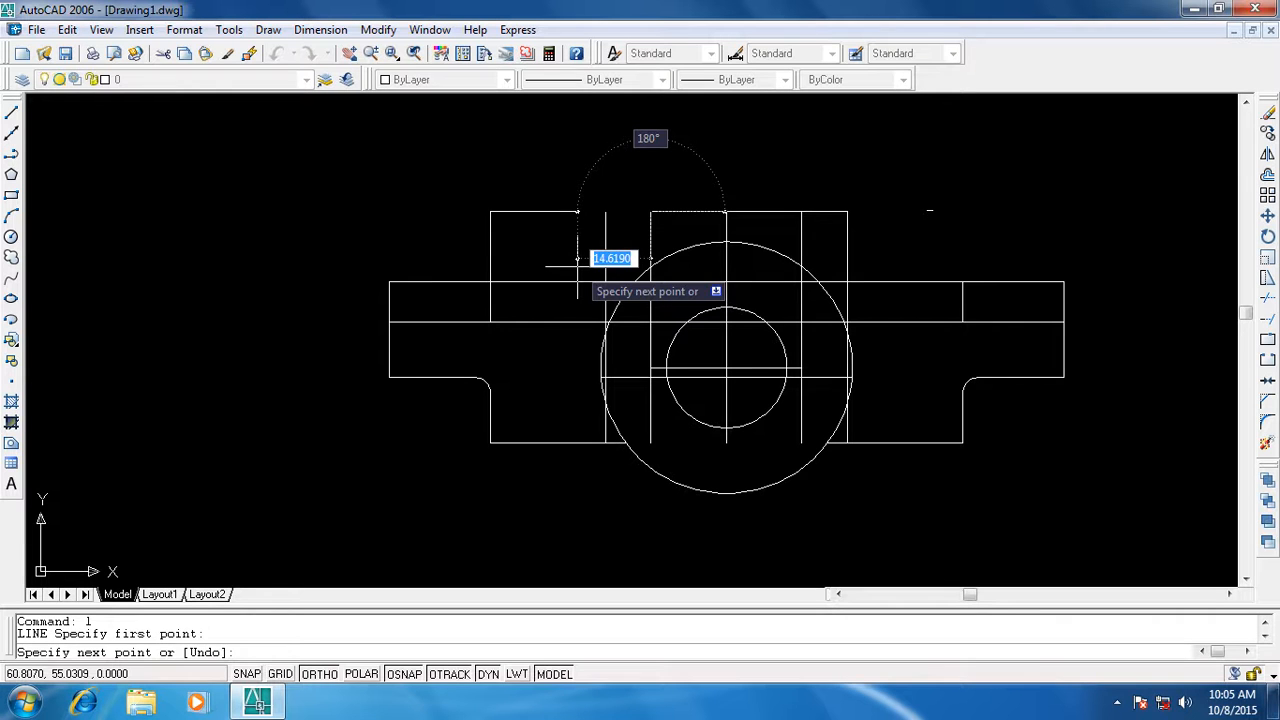
key("Escape")
key("Escape")
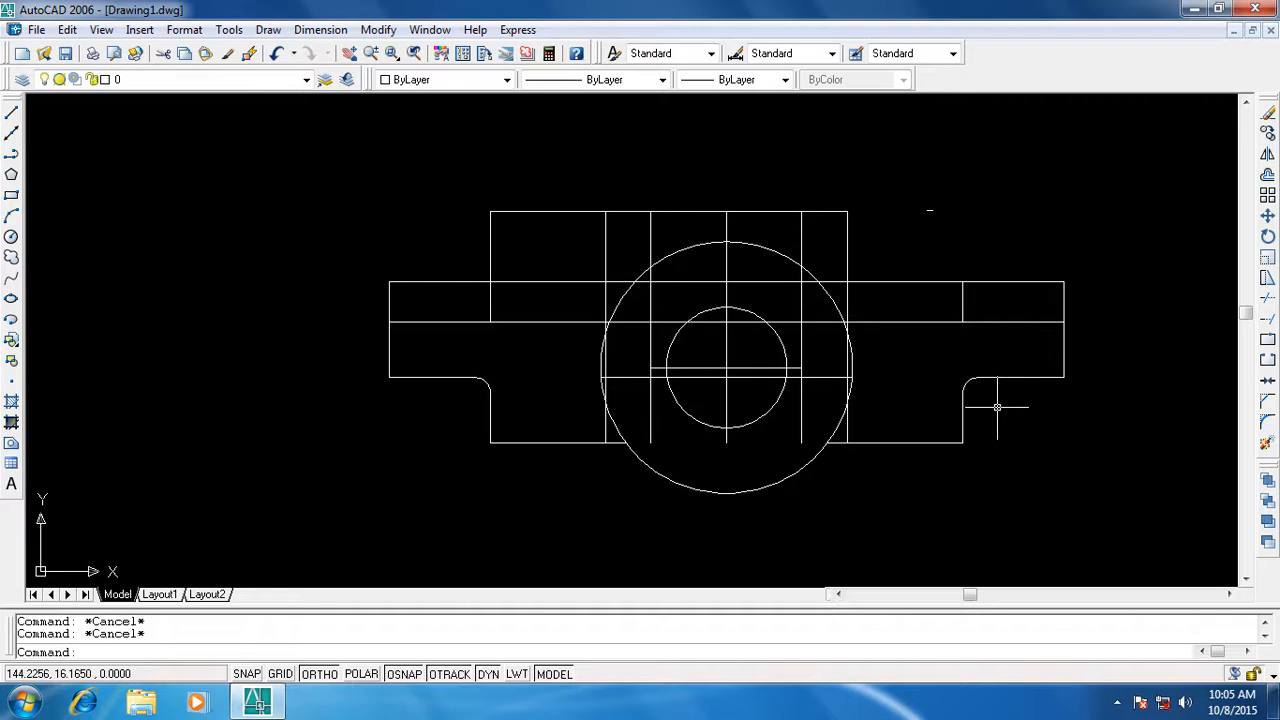
Offset the vertical centre line by 34 to both the right and the left
type("o")
key("Return")
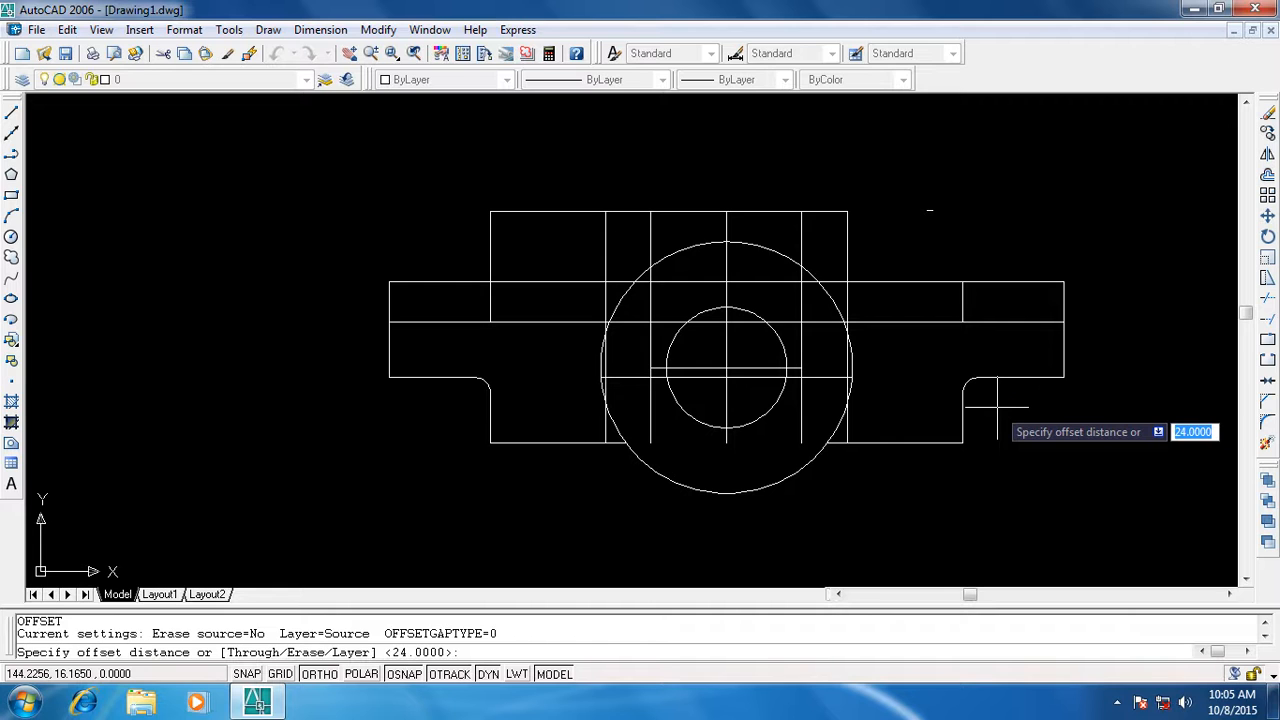
type("34")
key("Return")
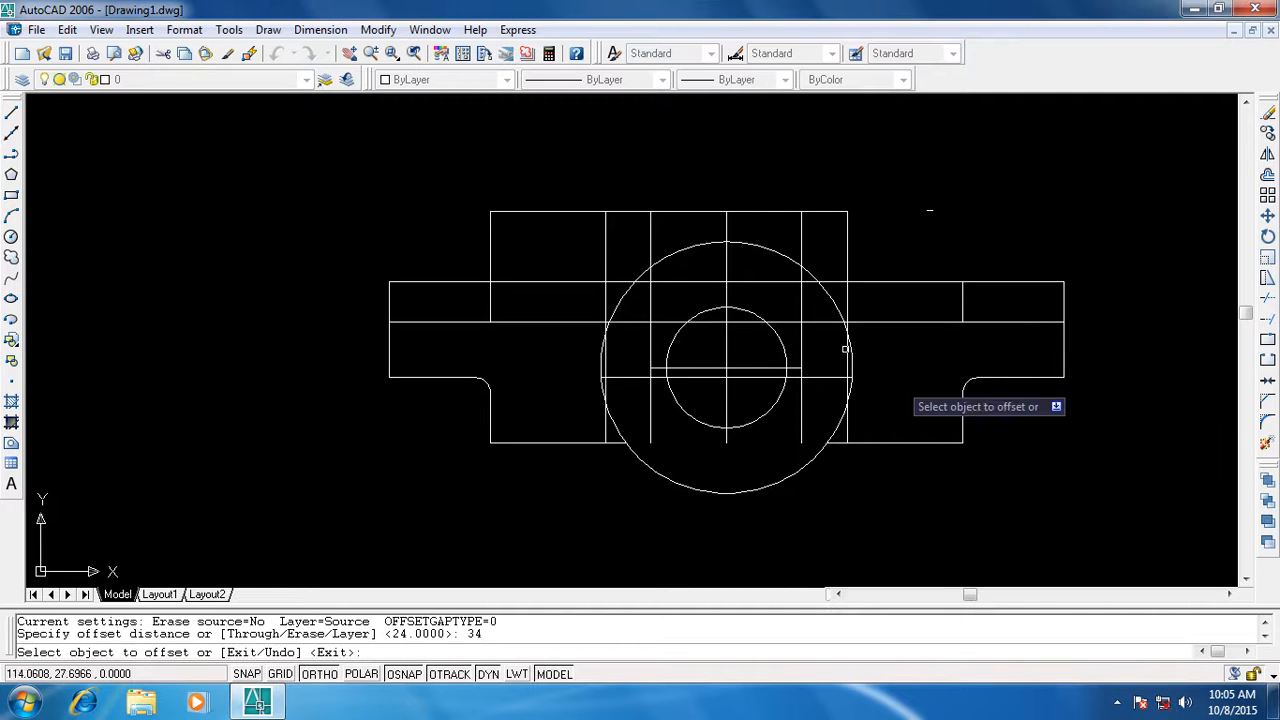
left_click(728, 291)
left_click(912, 334)
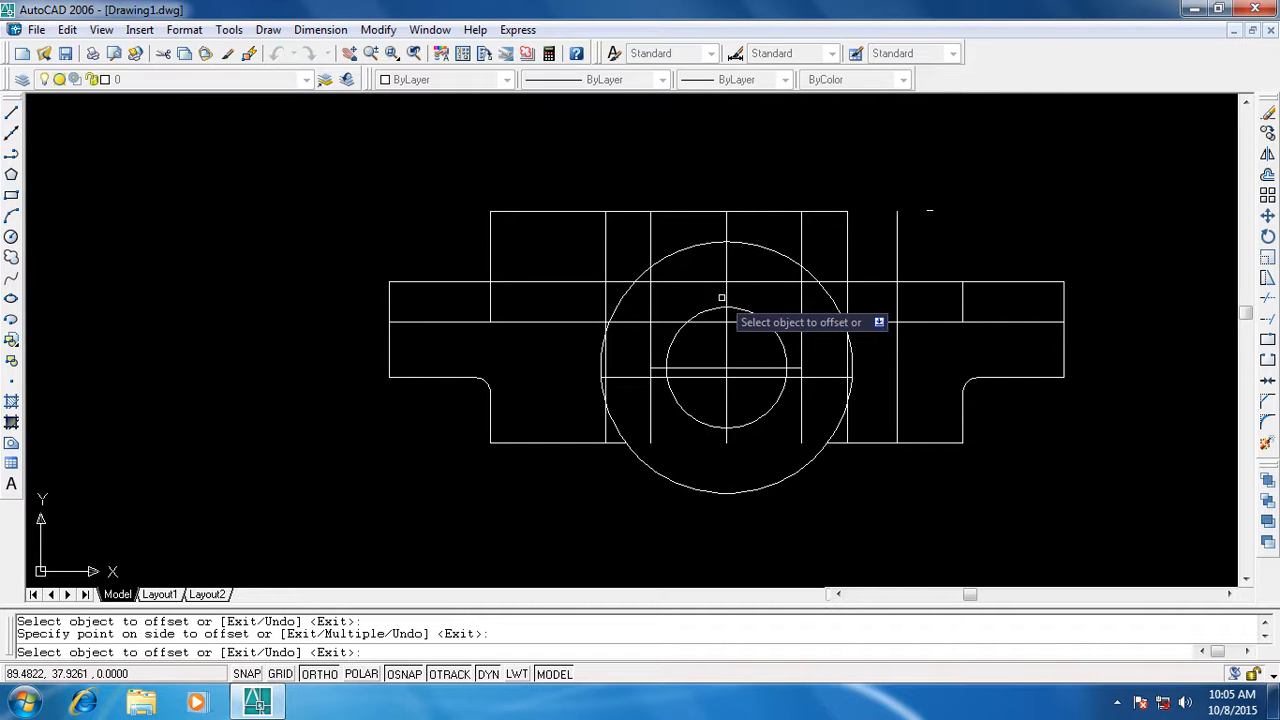
left_click(727, 298)
left_click(582, 296)
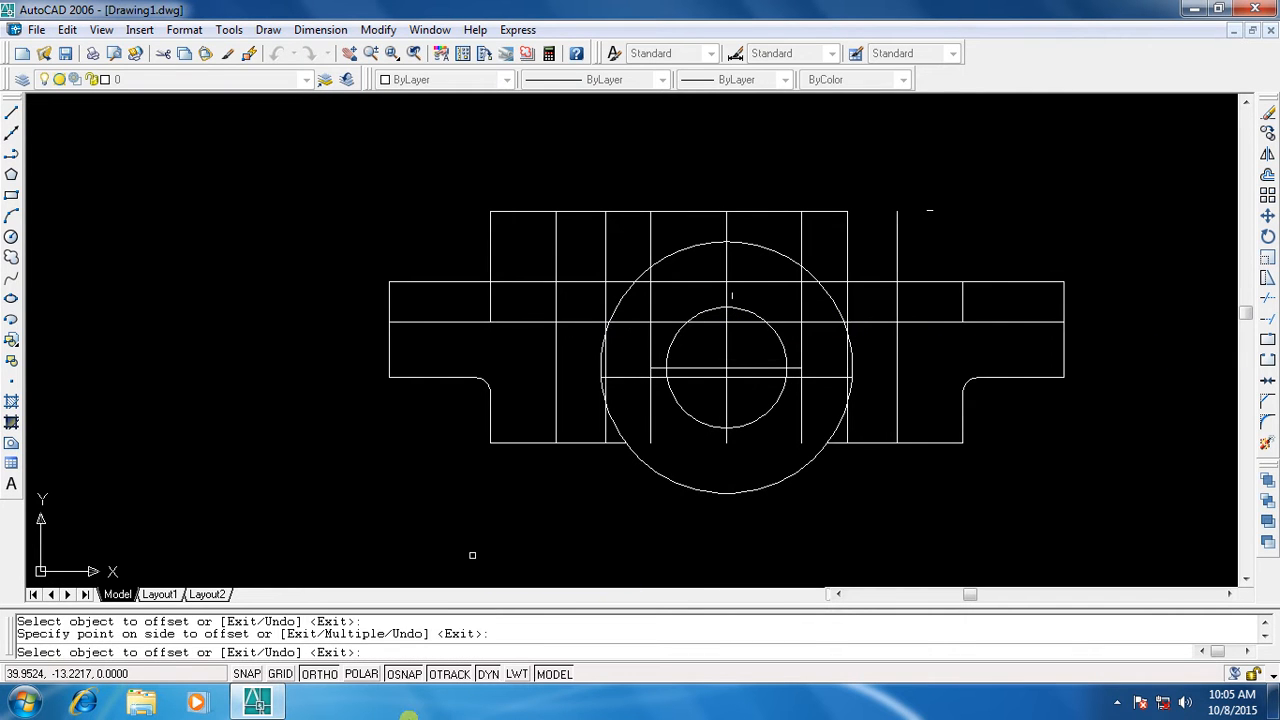
key("Escape")
key("Escape")
key("Escape")
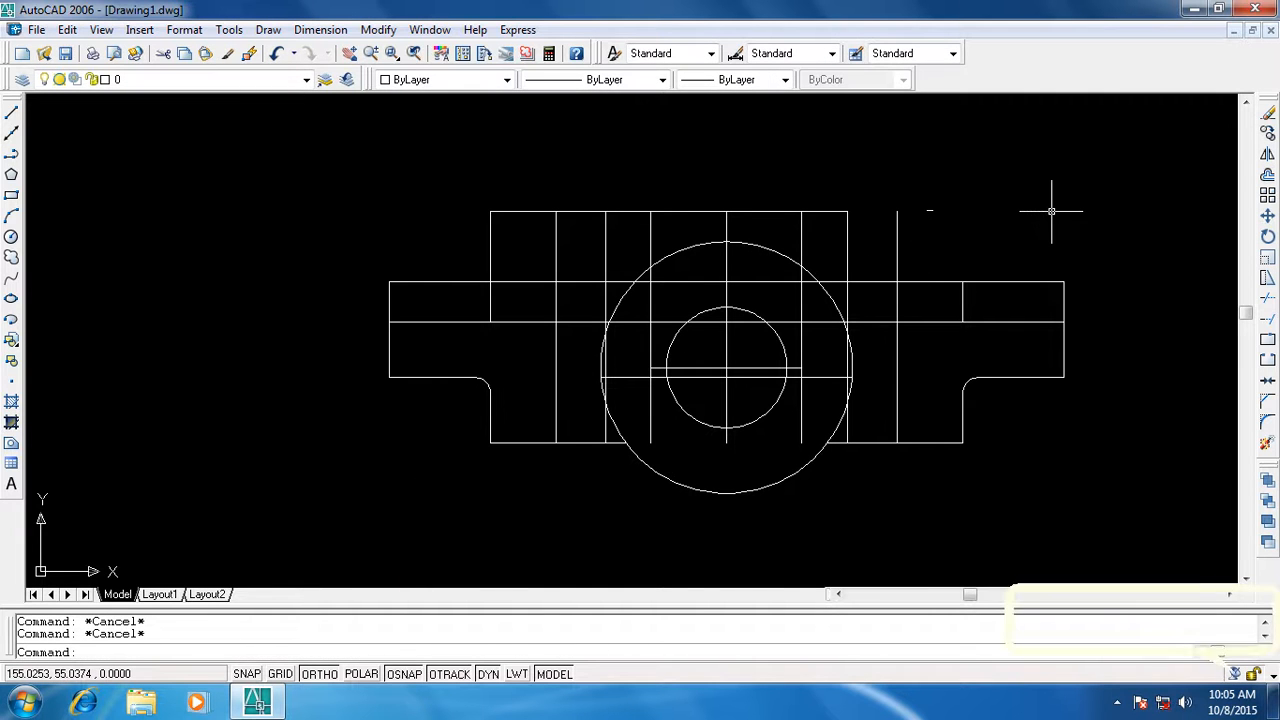
Draw a slanted line from the inner left vertical's top end to where the left 34-unit offset line crosses the arm's top edge
type("l")
key("Return")
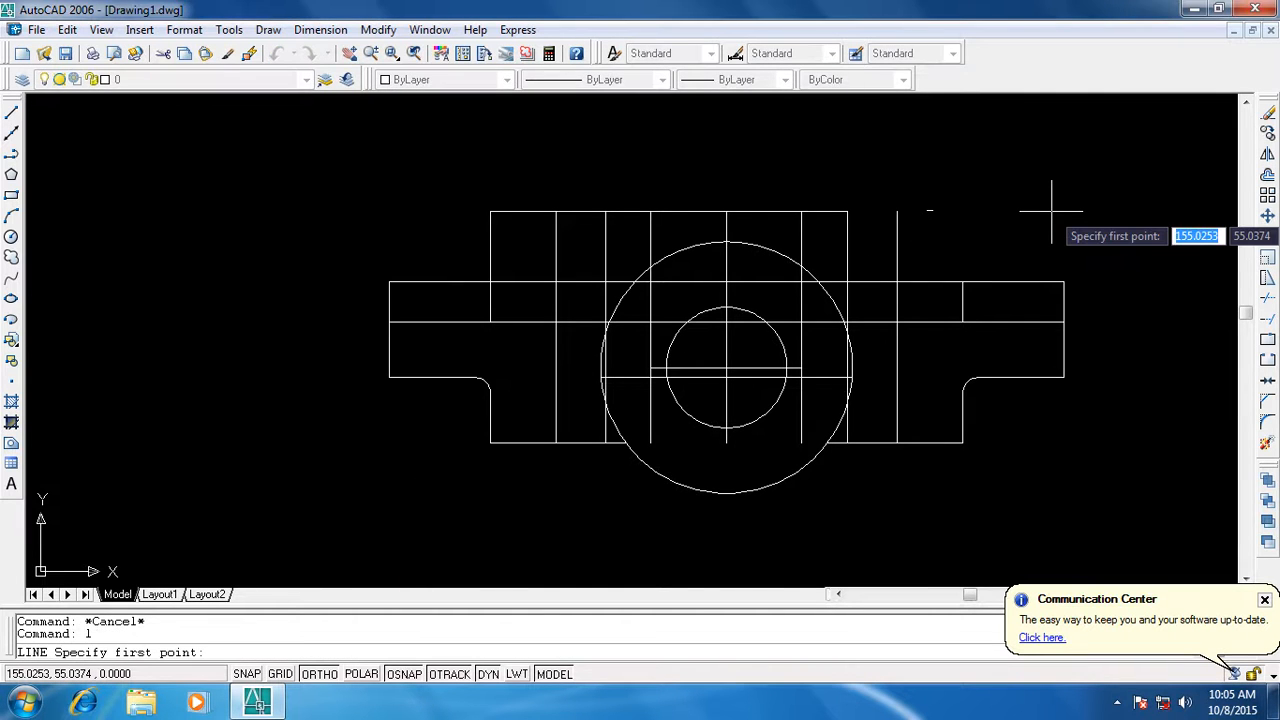
left_click(651, 211)
left_click(555, 281)
key("Escape")
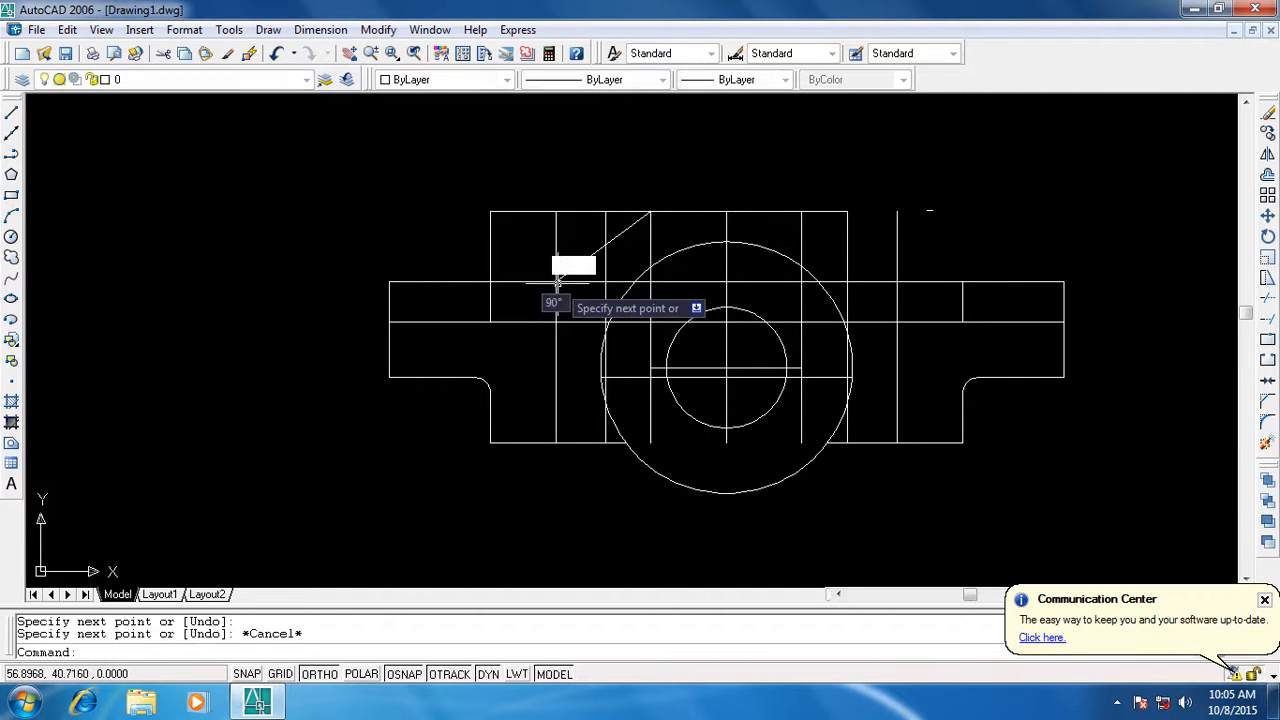
Draw the matching right slanted line from the inner right vertical's top end to the right 34-unit offset line at the arm's top edge
right_click(1050, 200)
left_click(1050, 219)
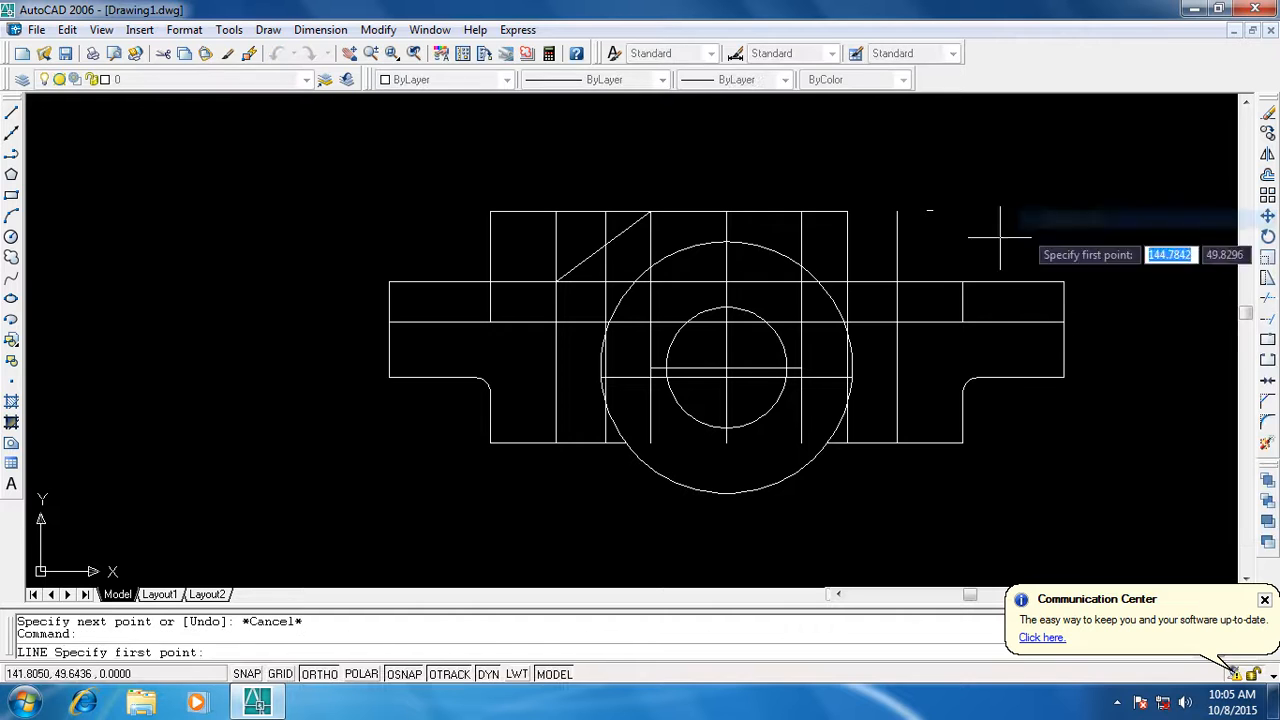
left_click(802, 211)
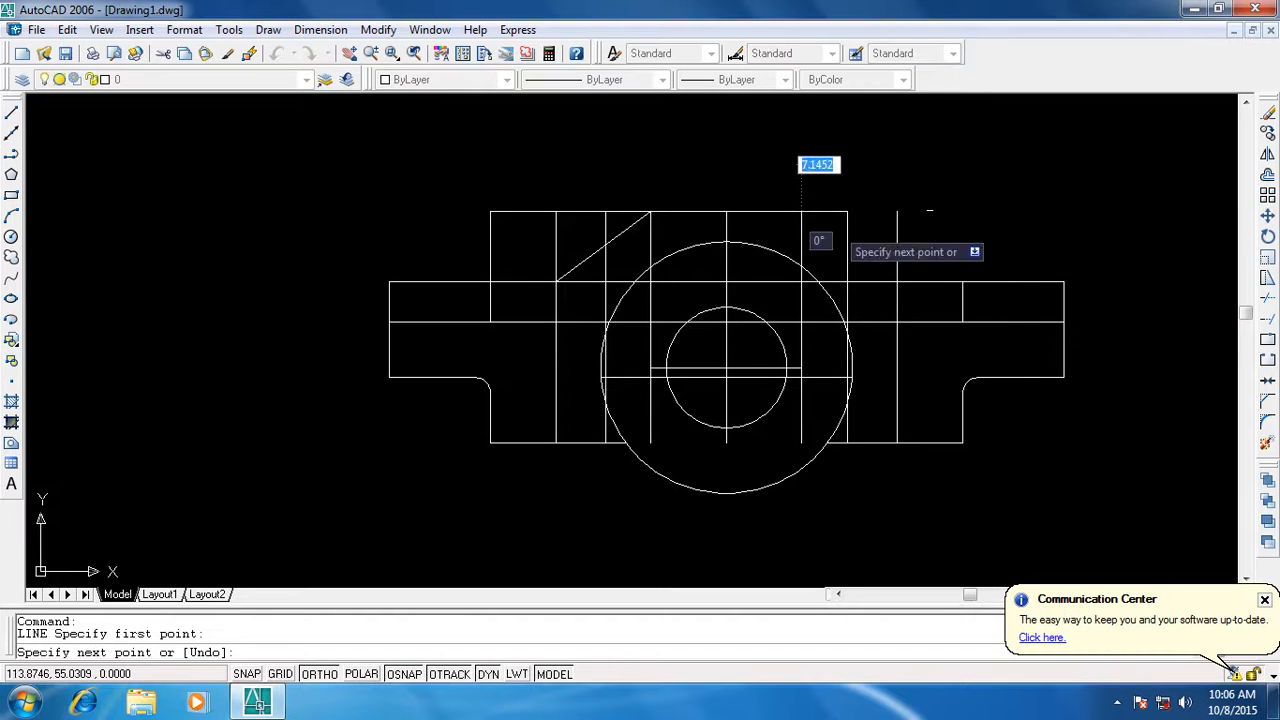
left_click(897, 281)
key("Escape")
key("Escape")
Trim the top edge and the two vertical lines that extend outside the right slanted line, using all objects as cutting edges
type("tr")
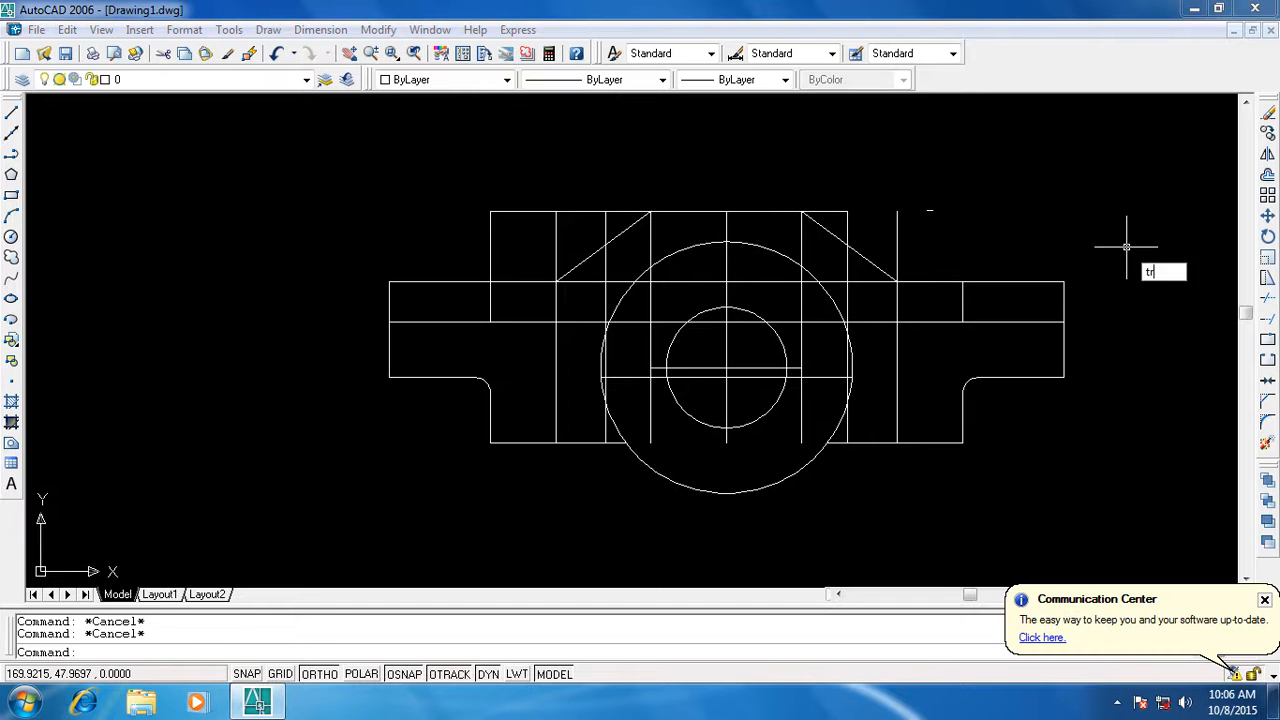
key("Return")
key("Return")
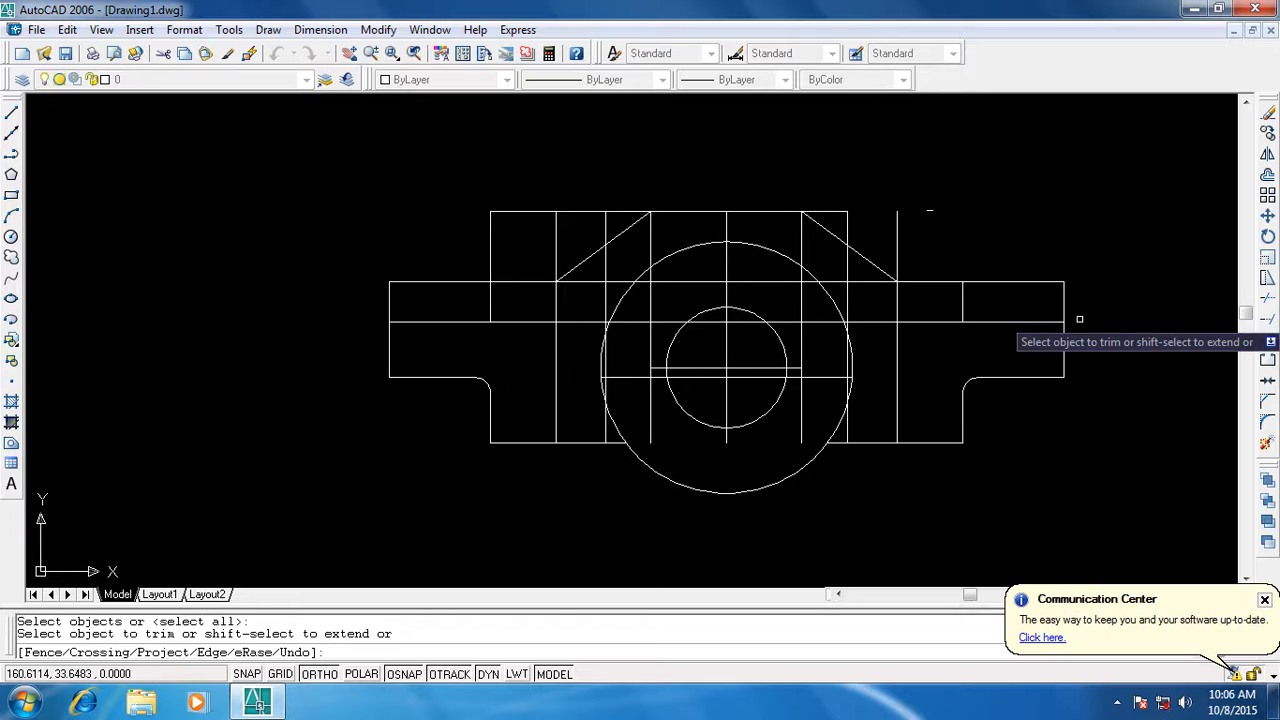
left_click(963, 295)
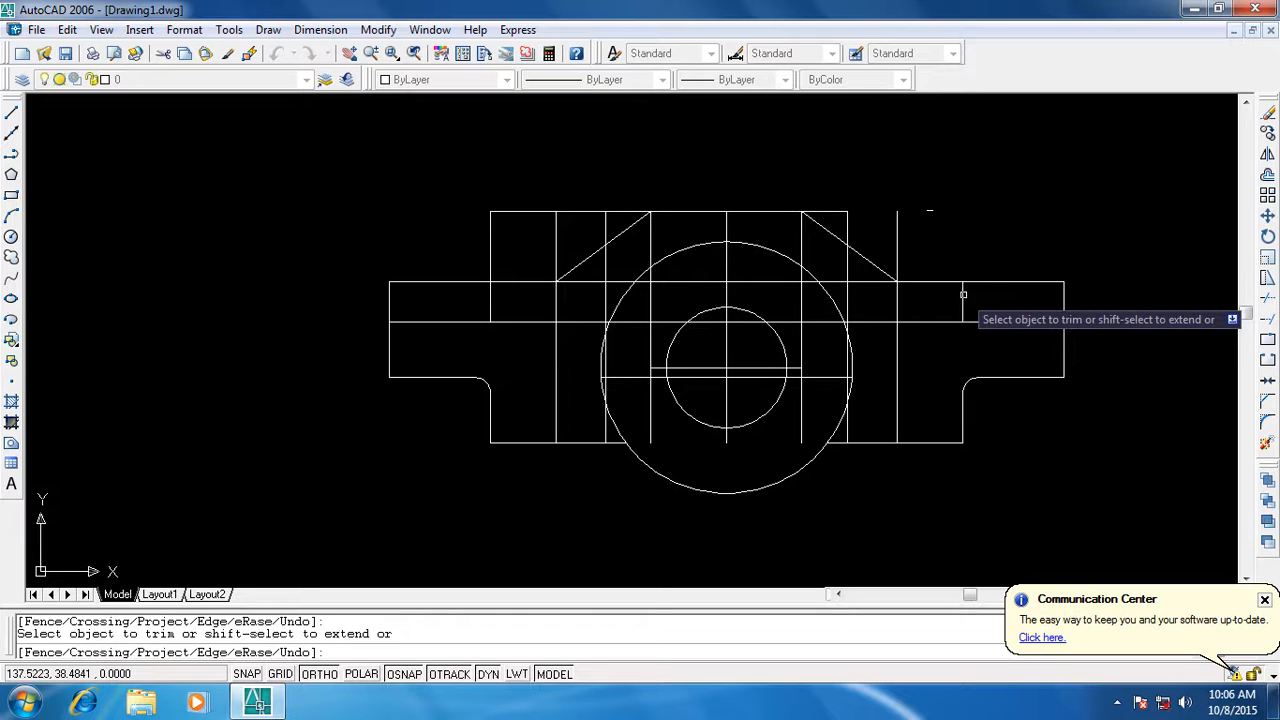
left_click(897, 220)
left_click(837, 211)
left_click(848, 221)
Trim the top edge and the vertical lines that extend outside the left slanted line
left_click(623, 211)
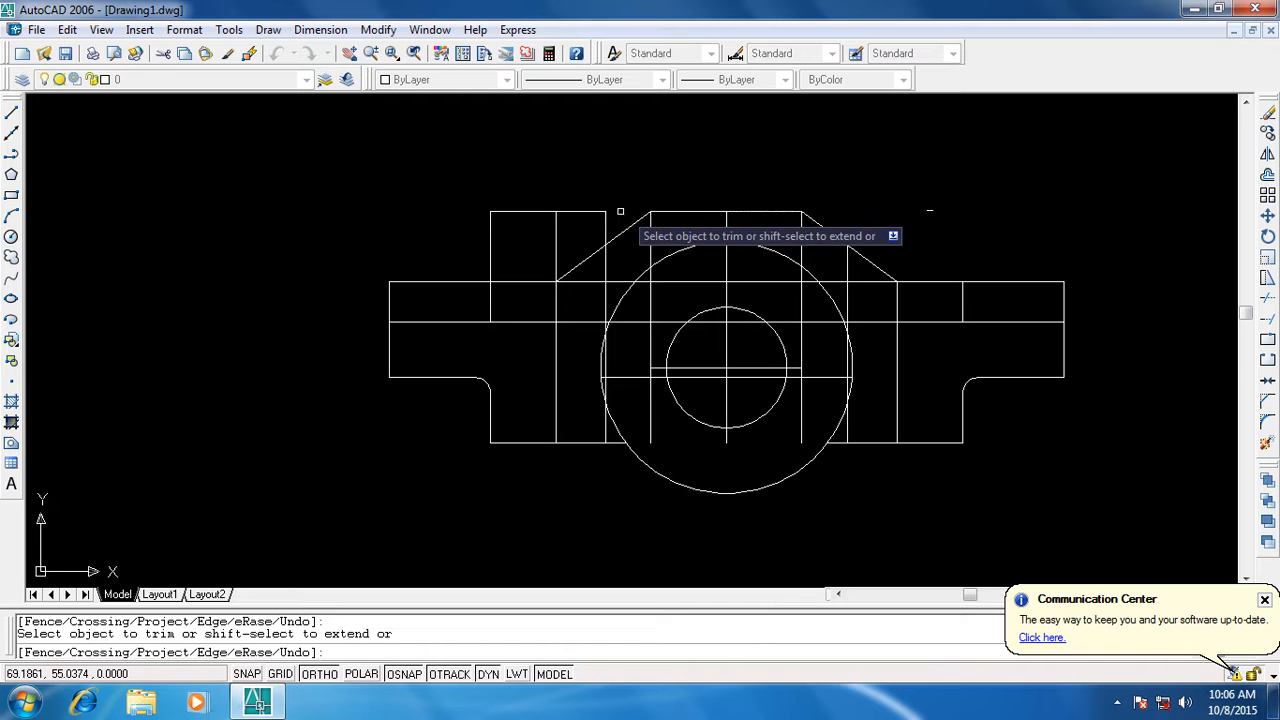
left_click(578, 211)
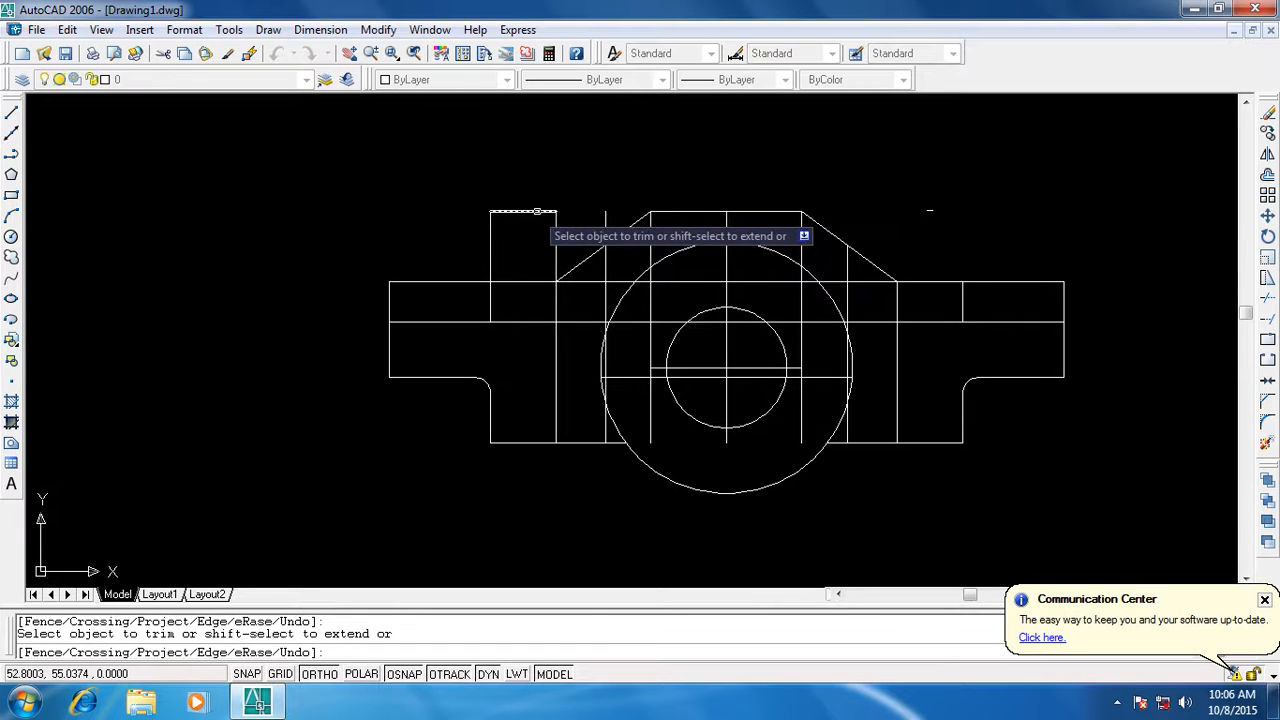
left_click(606, 224)
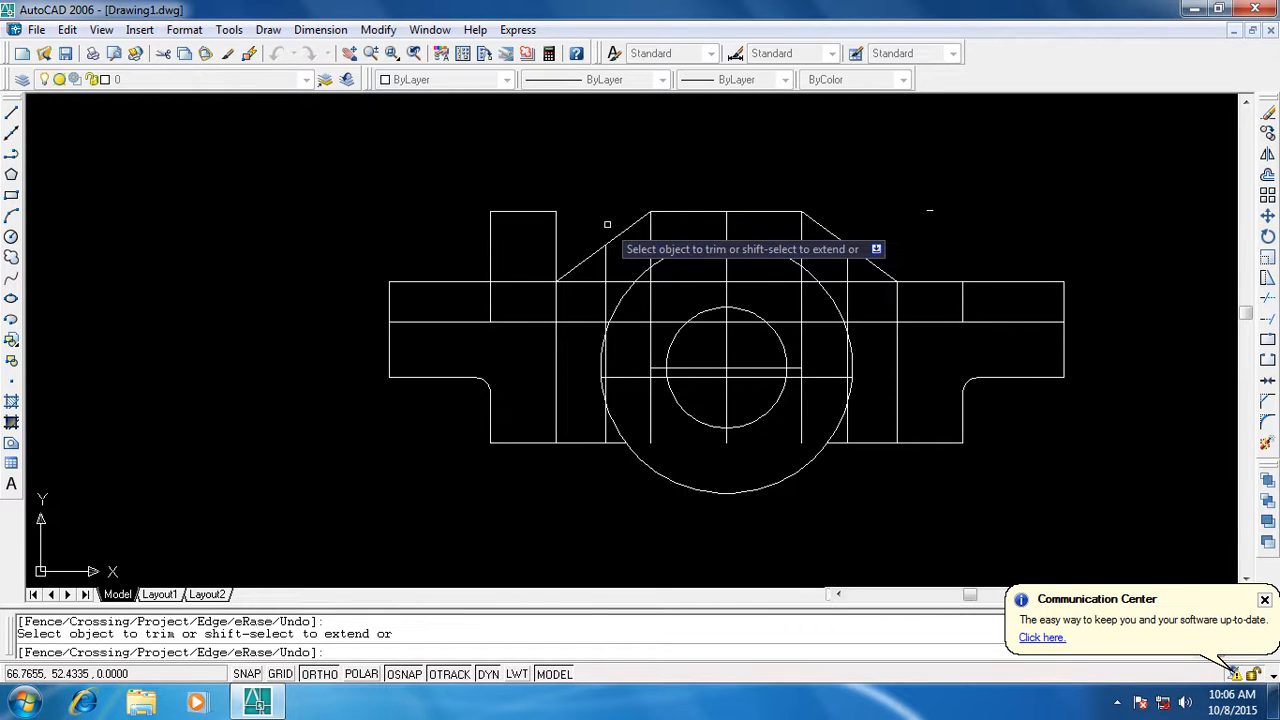
left_click(557, 229)
left_click(490, 230)
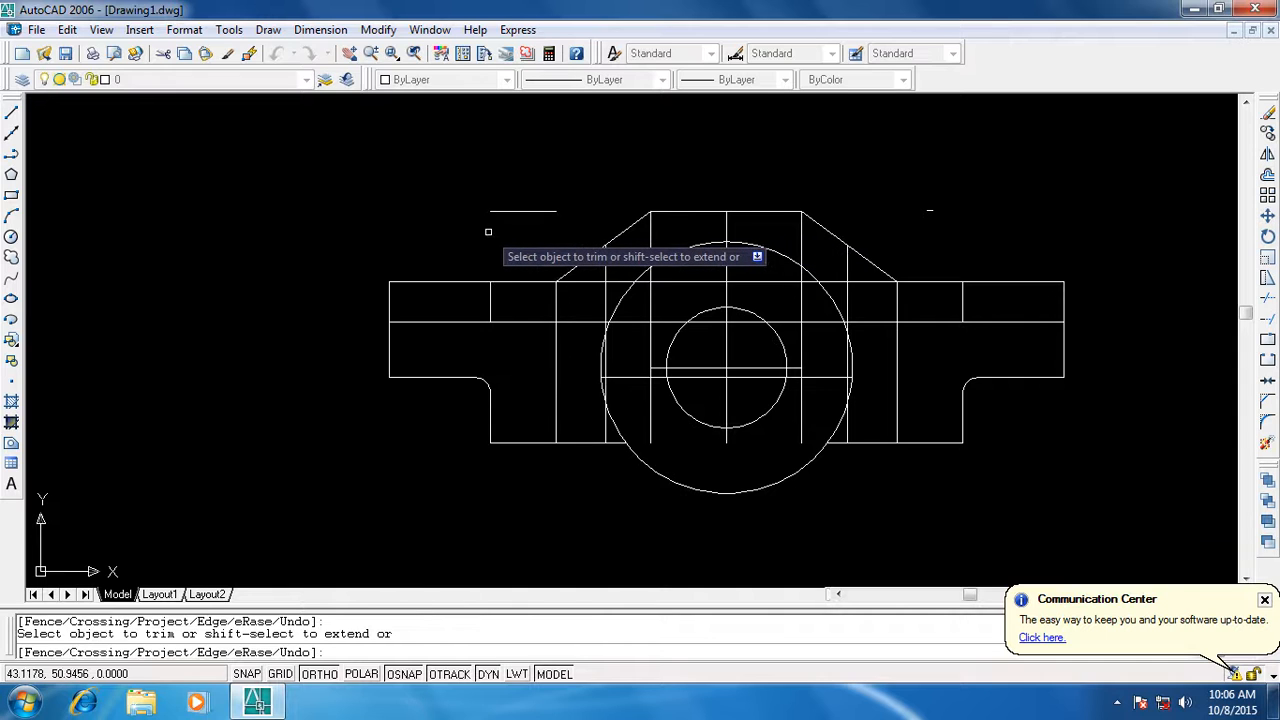
Erase the leftover top edge segment on the left and the short vertical stubs in both arms
key("Escape")
key("Escape")
left_click(540, 211)
key("Delete")
left_click(490, 292)
key("Delete")
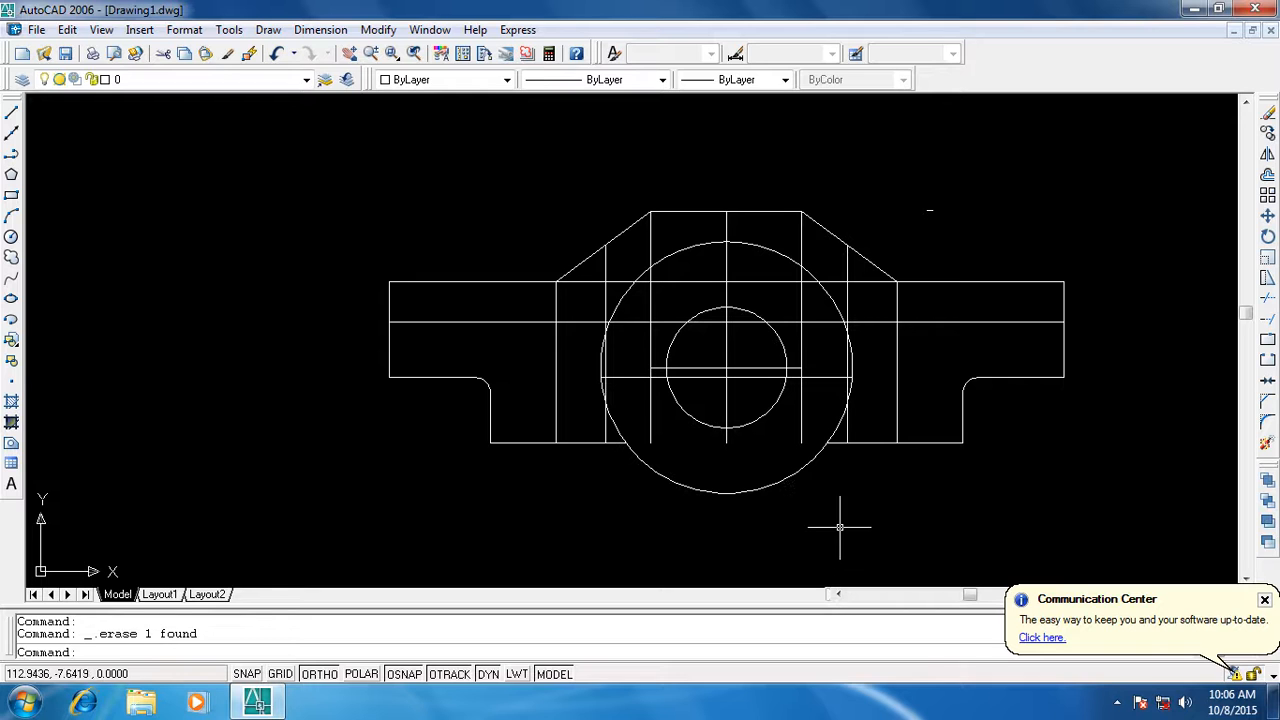
Erase the two inner vertical lines running down from the ends of the top edge
left_click(801, 423)
key("Delete")
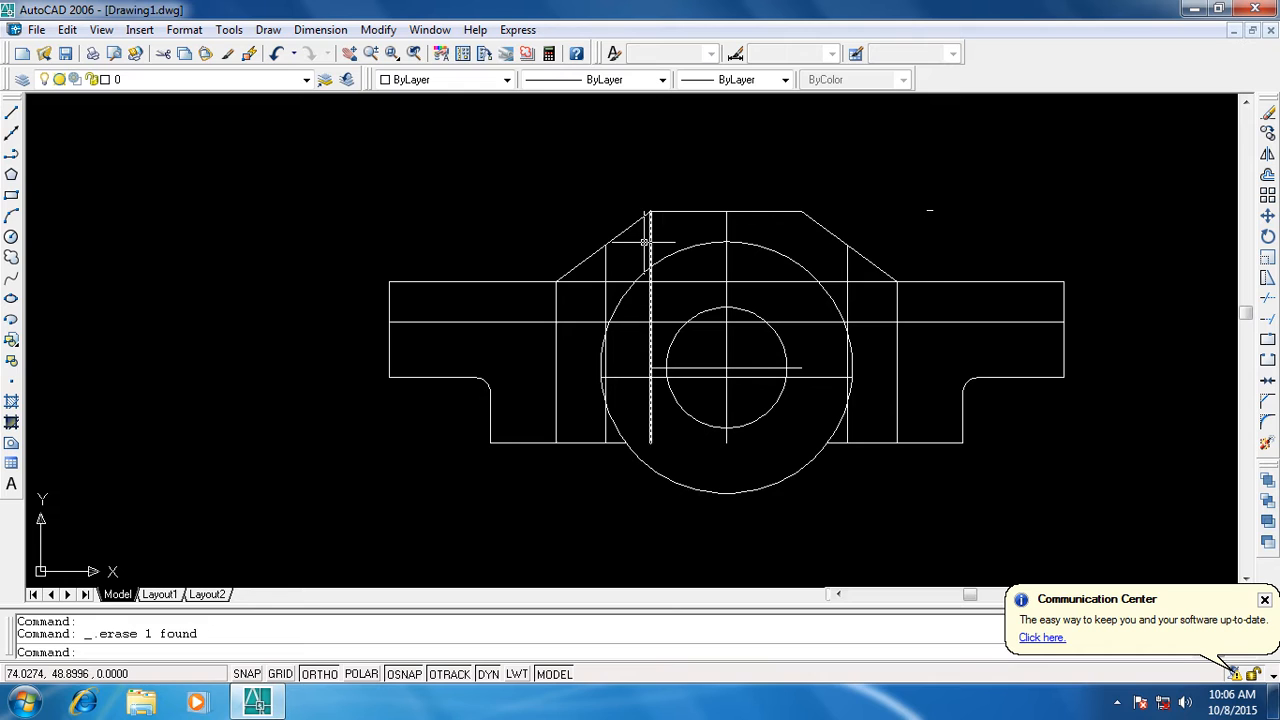
left_click(651, 243)
key("Delete")
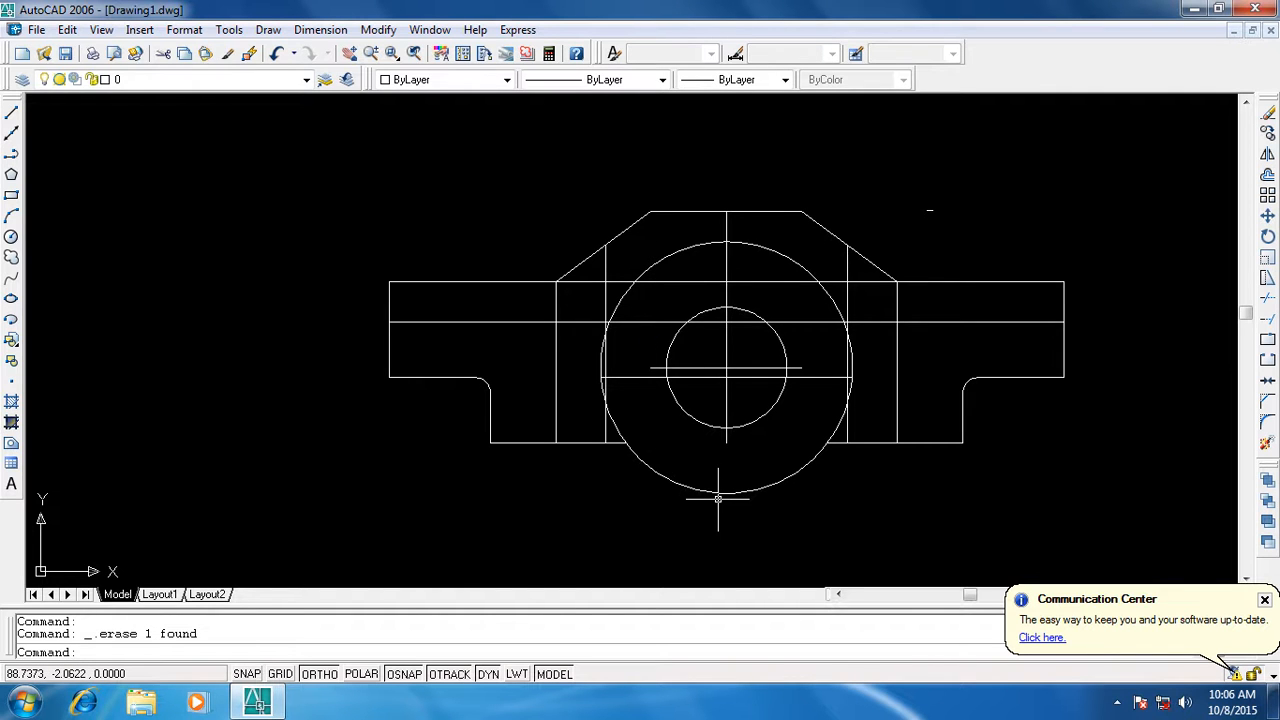
Trim the centre line above the arms' top edge and that edge's horizontal line between the two slanted lines
key("Escape")
key("Escape")
type("tr")
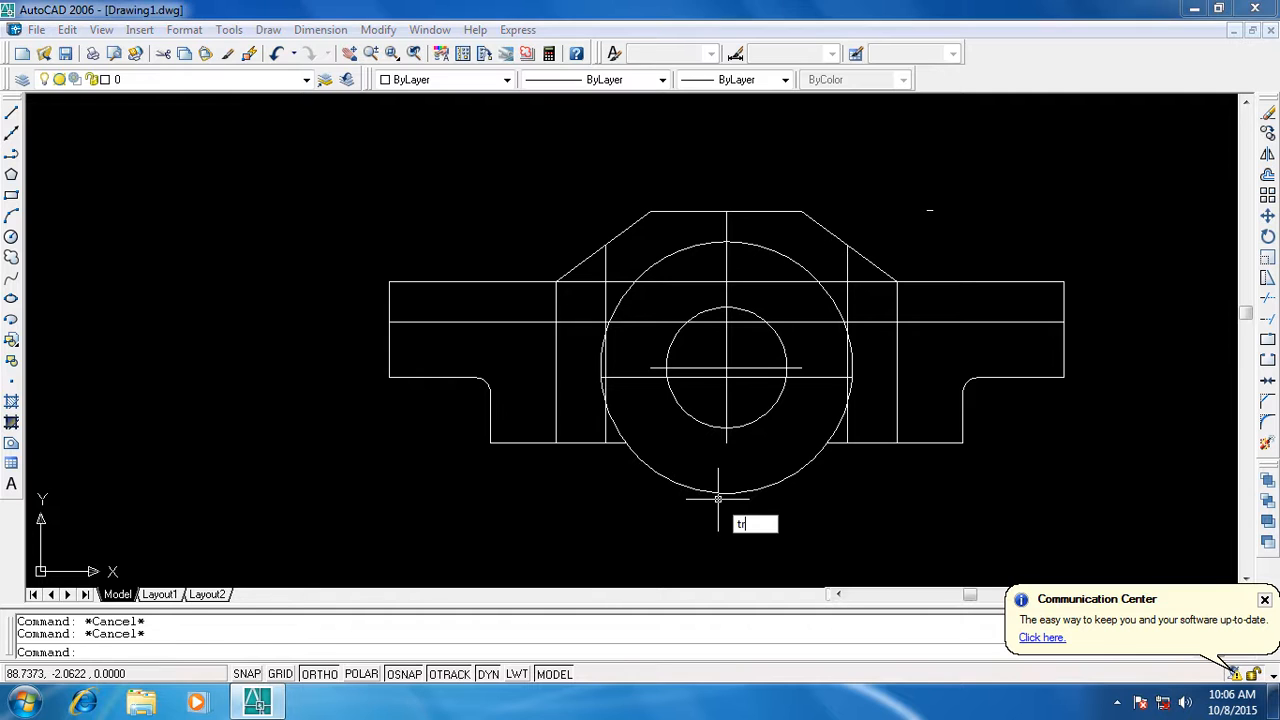
key("Return")
key("Return")
left_click(727, 262)
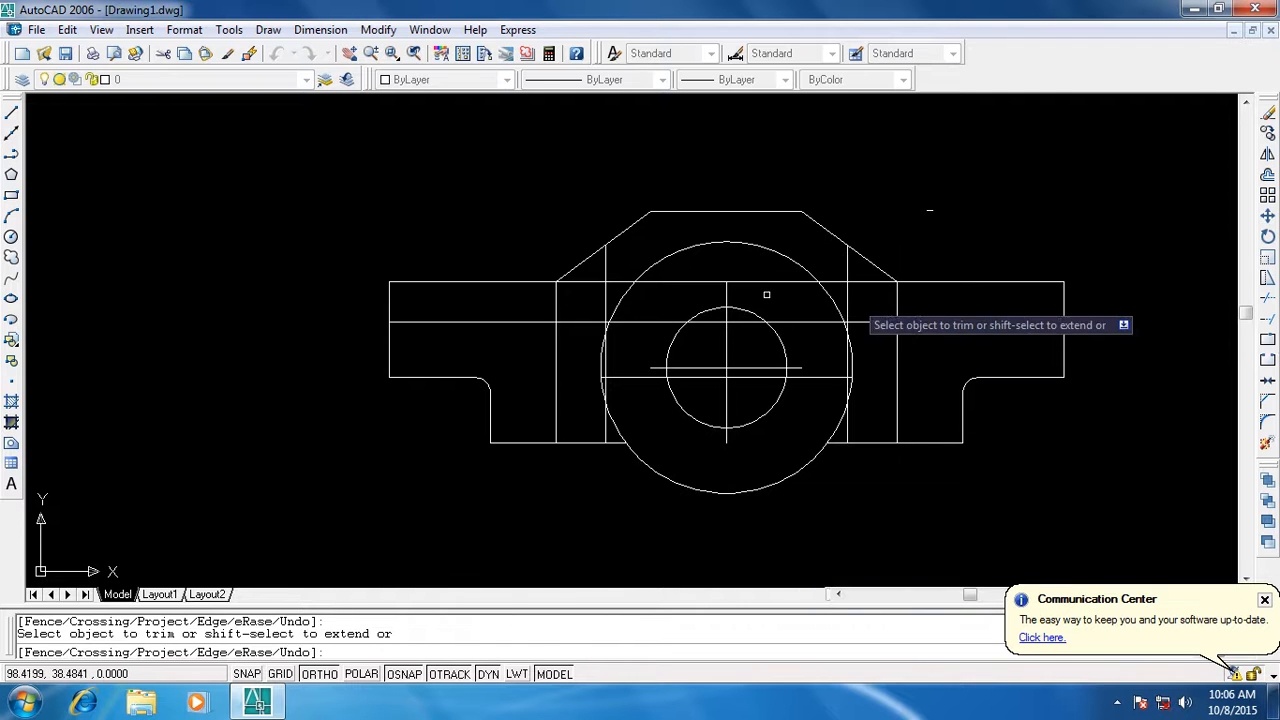
left_click(708, 282)
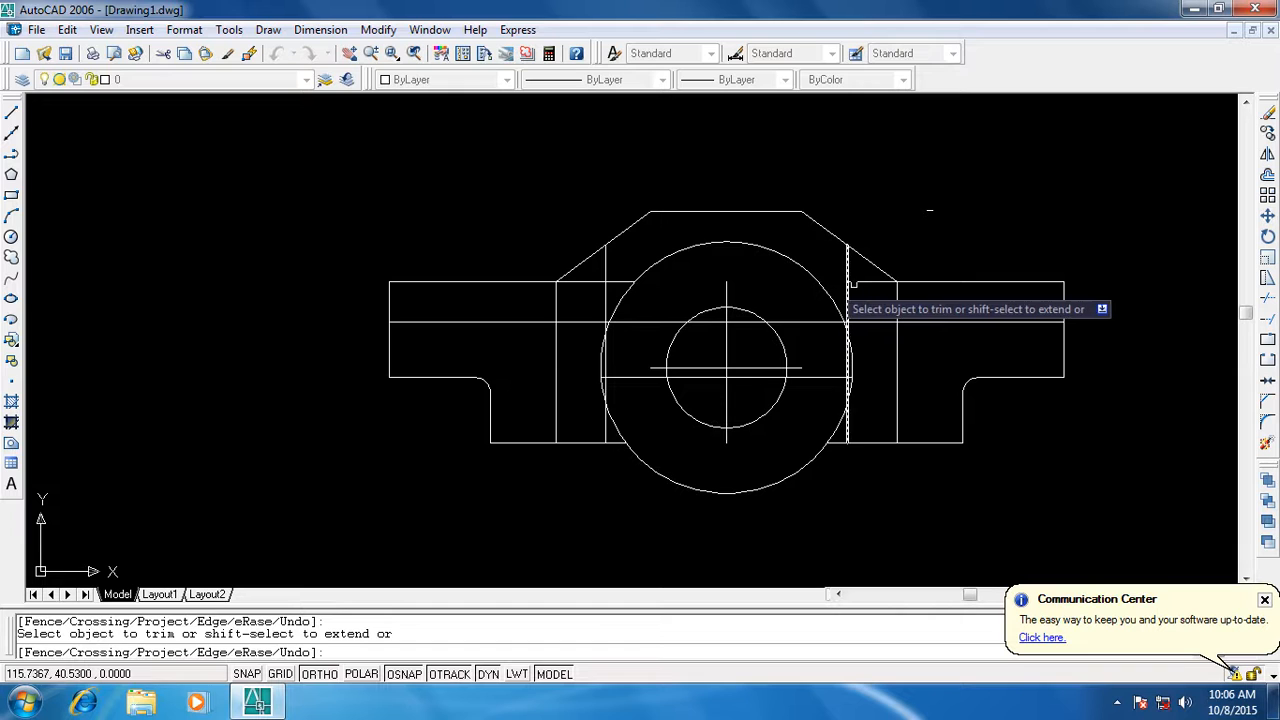
left_click(621, 282)
left_click(585, 278)
left_click(583, 281)
left_click(583, 283)
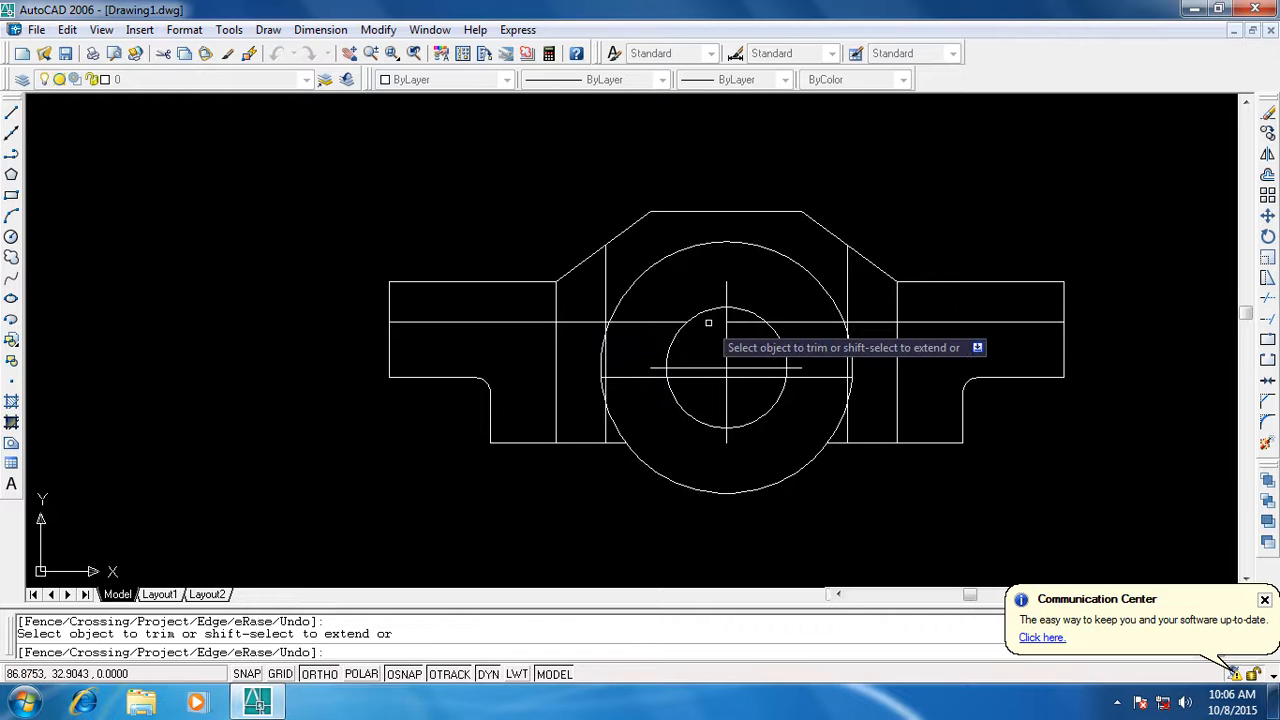
Trim the second horizontal line between the two 34-unit offset verticals, including the small pieces beside the large circle
left_click(801, 319)
left_click(801, 325)
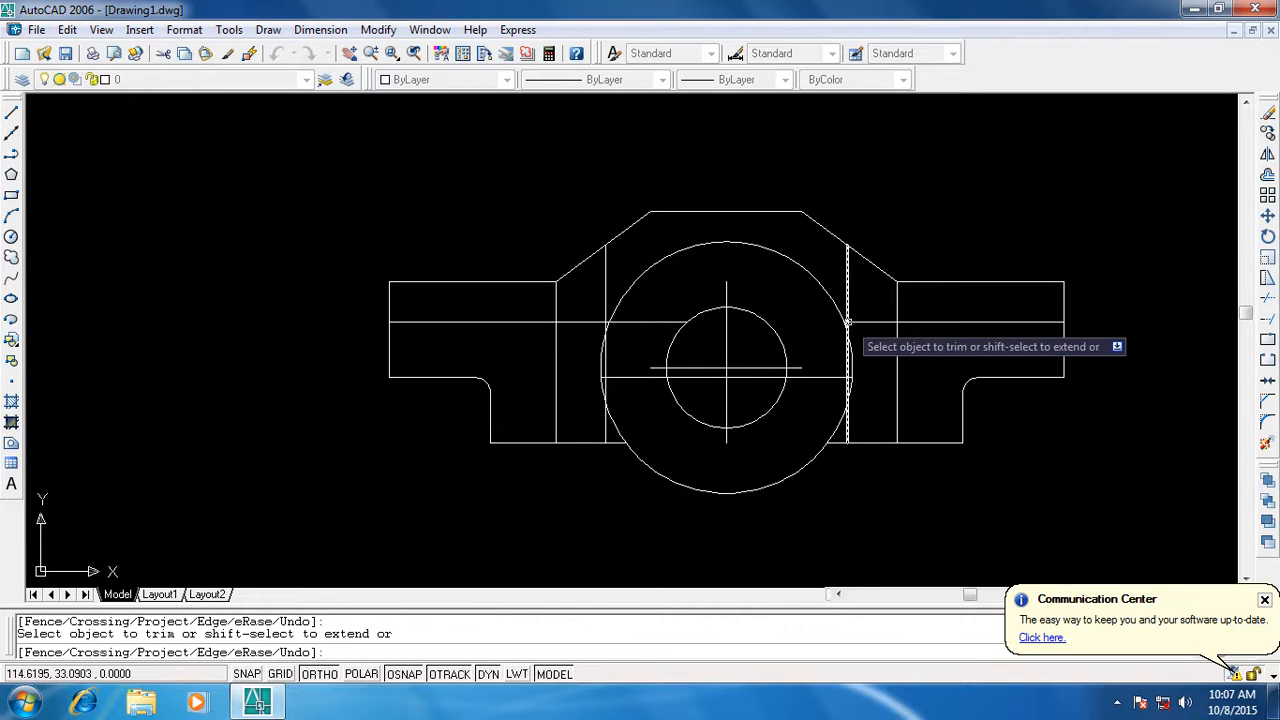
scroll(798, 322, "up", 8)
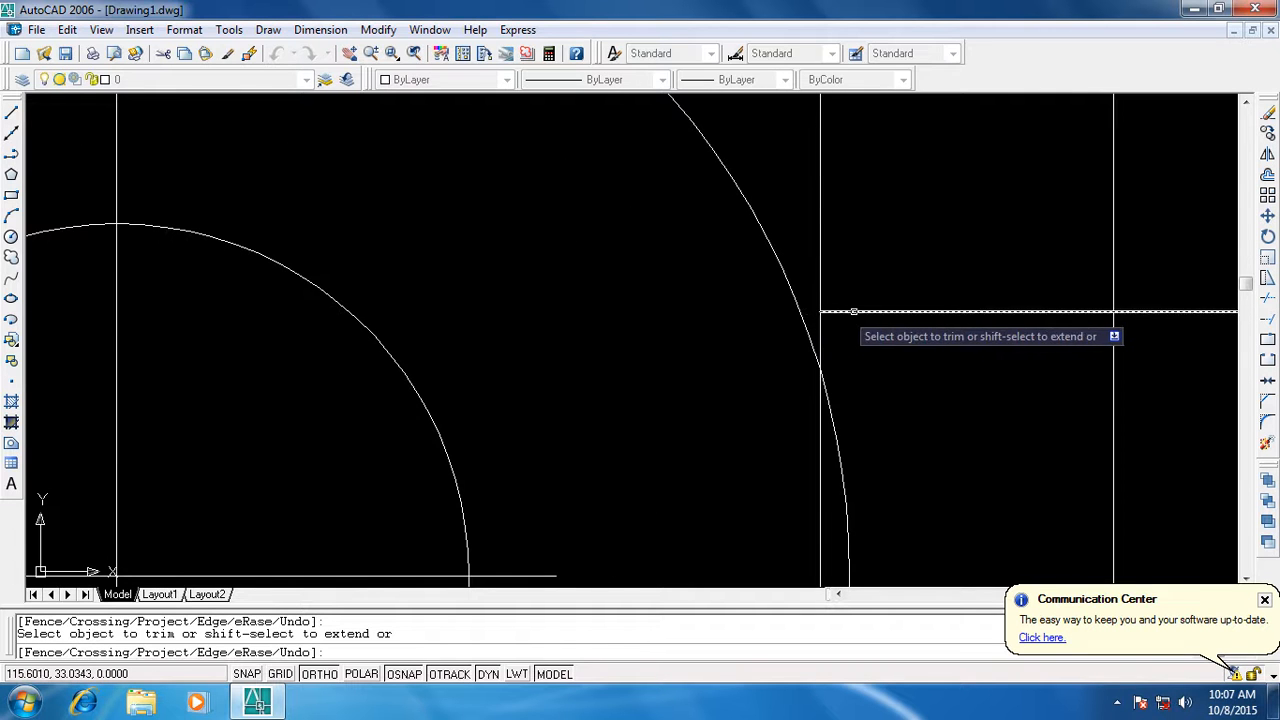
scroll(857, 310, "down", 10)
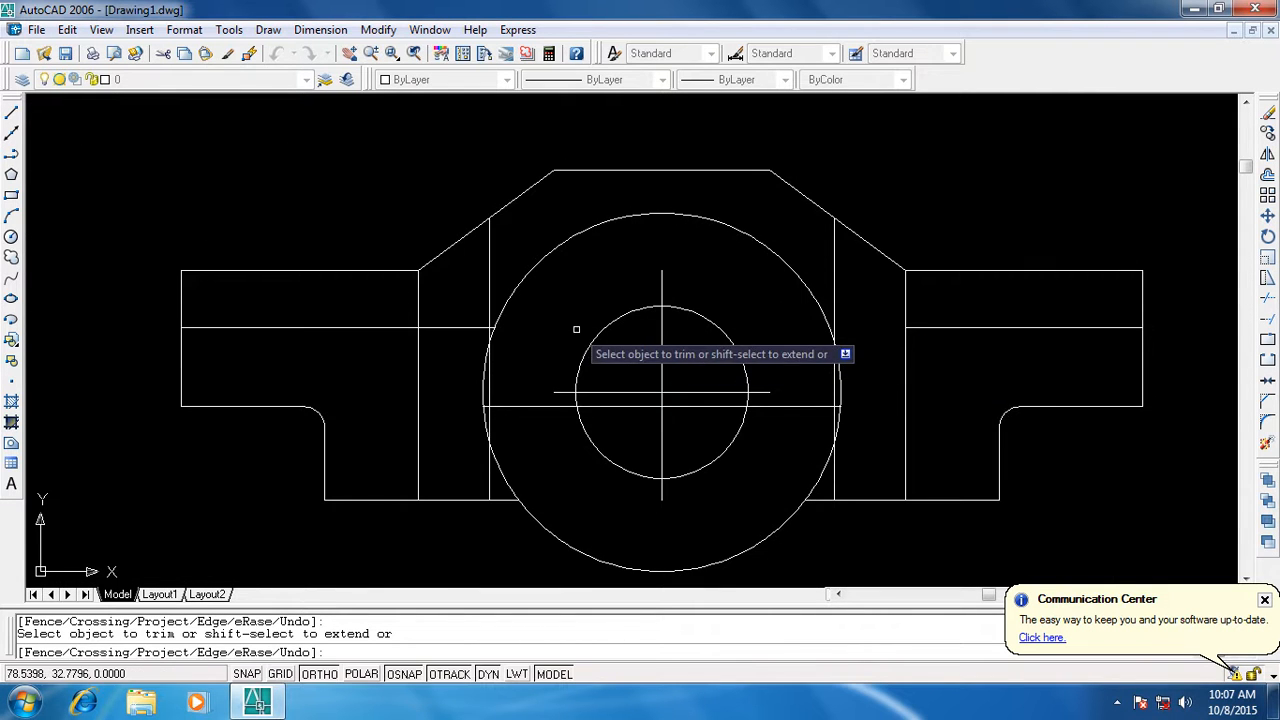
scroll(500, 336, "up", 6)
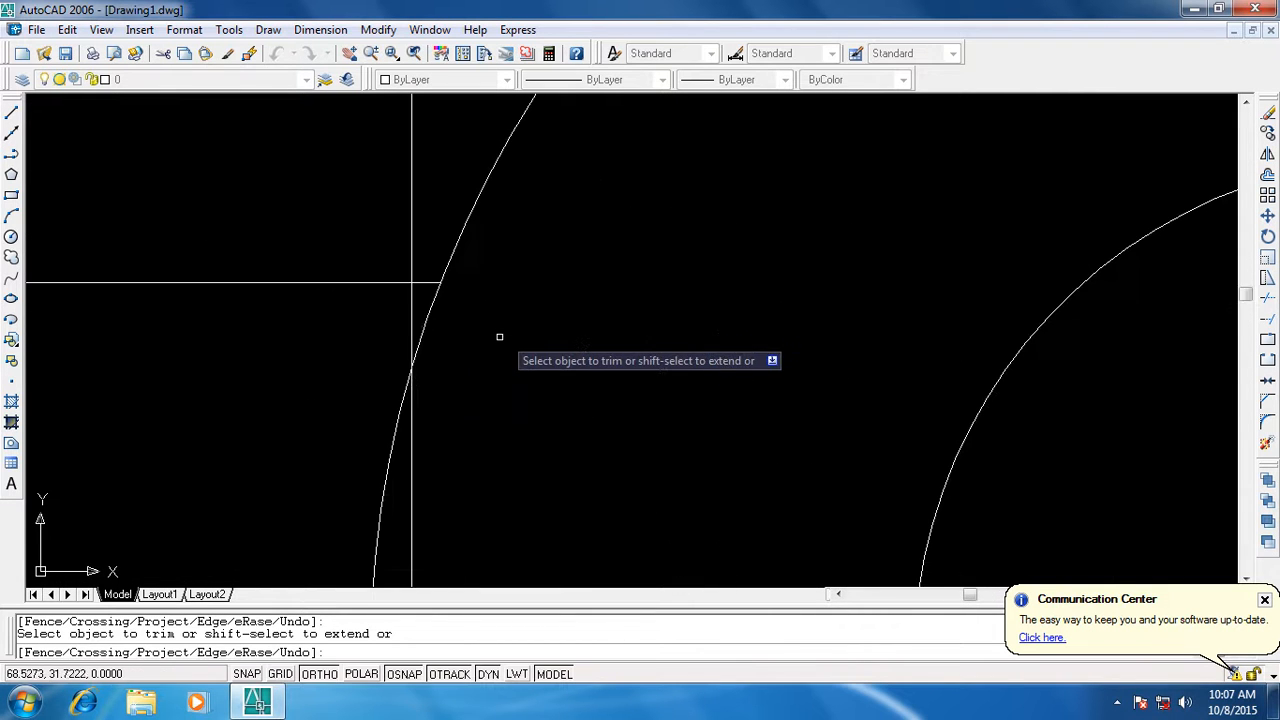
left_click(430, 288)
left_click(425, 281)
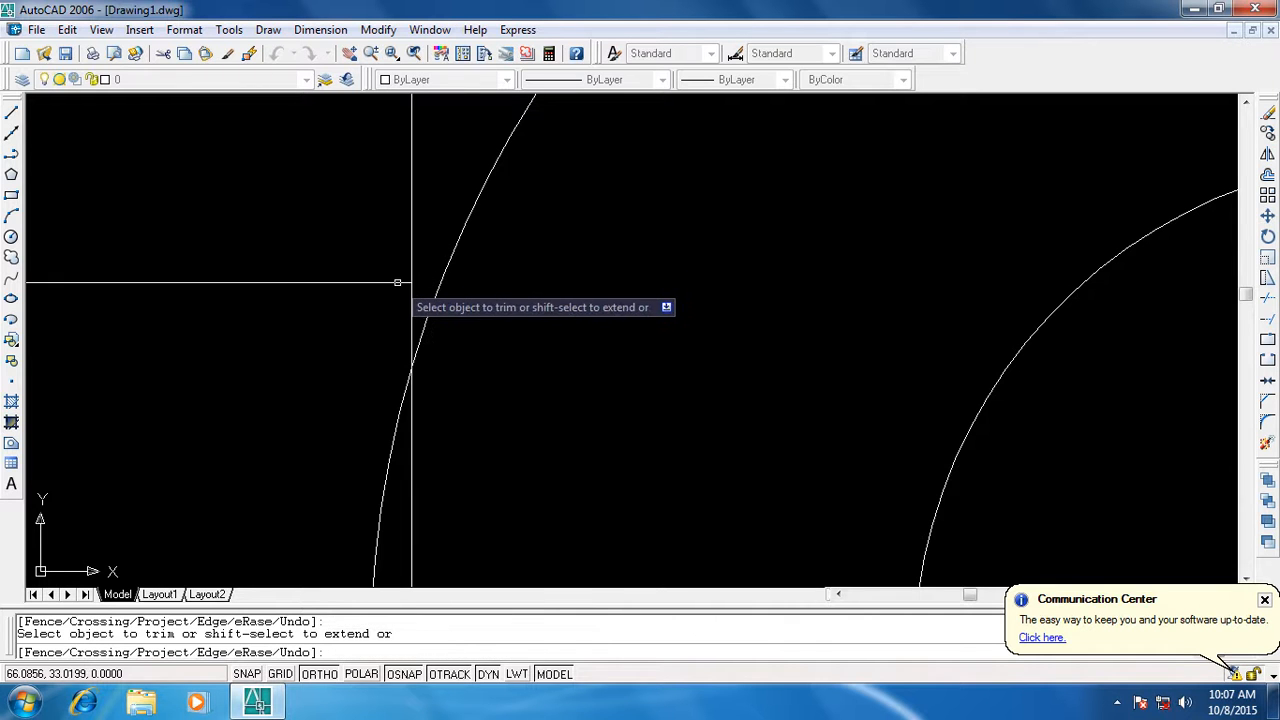
scroll(537, 320, "down", 5)
left_click(494, 316)
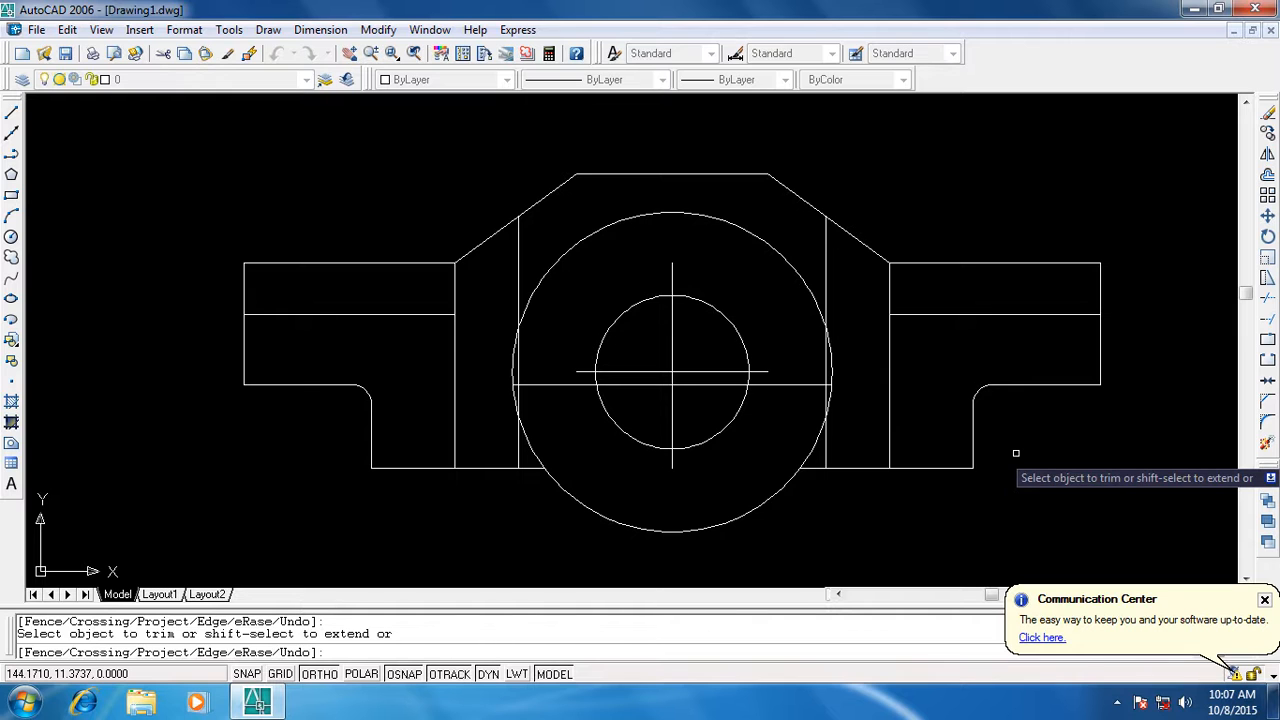
key("Escape")
Erase the horizontal line left across the large circle and trim that circle to the bottom arc below the part's base edge
left_click(614, 384)
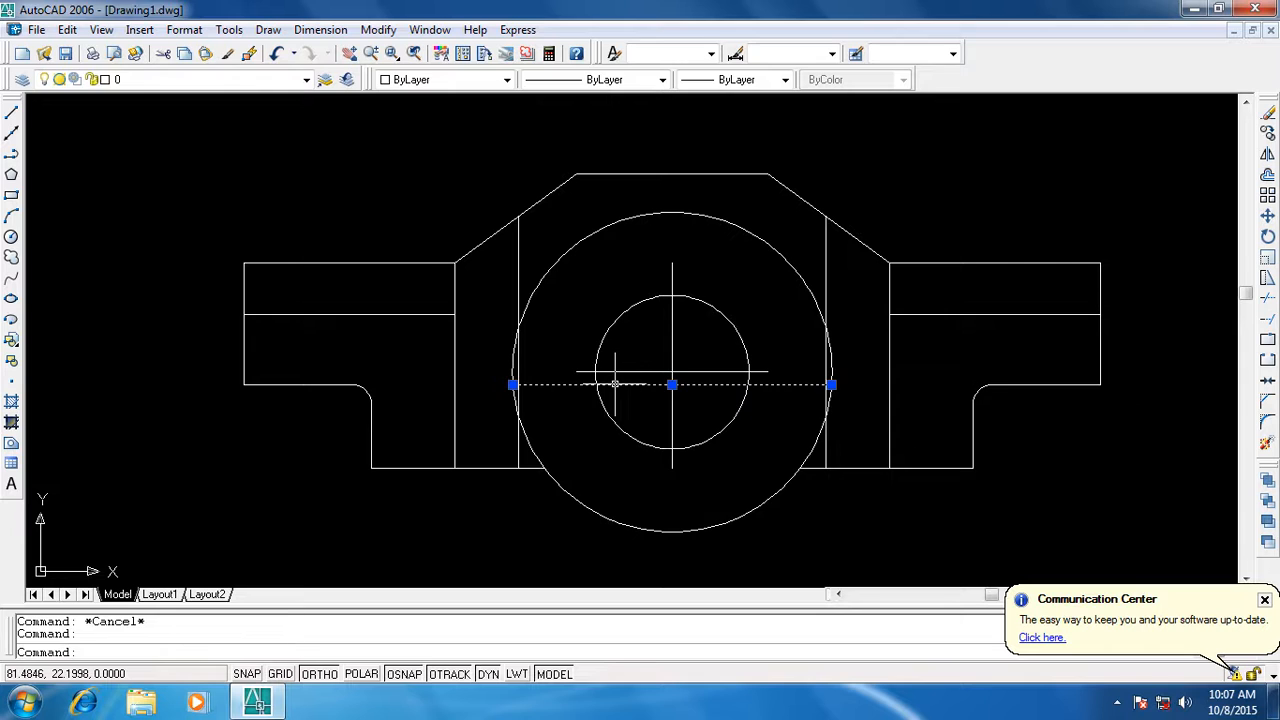
key("Delete")
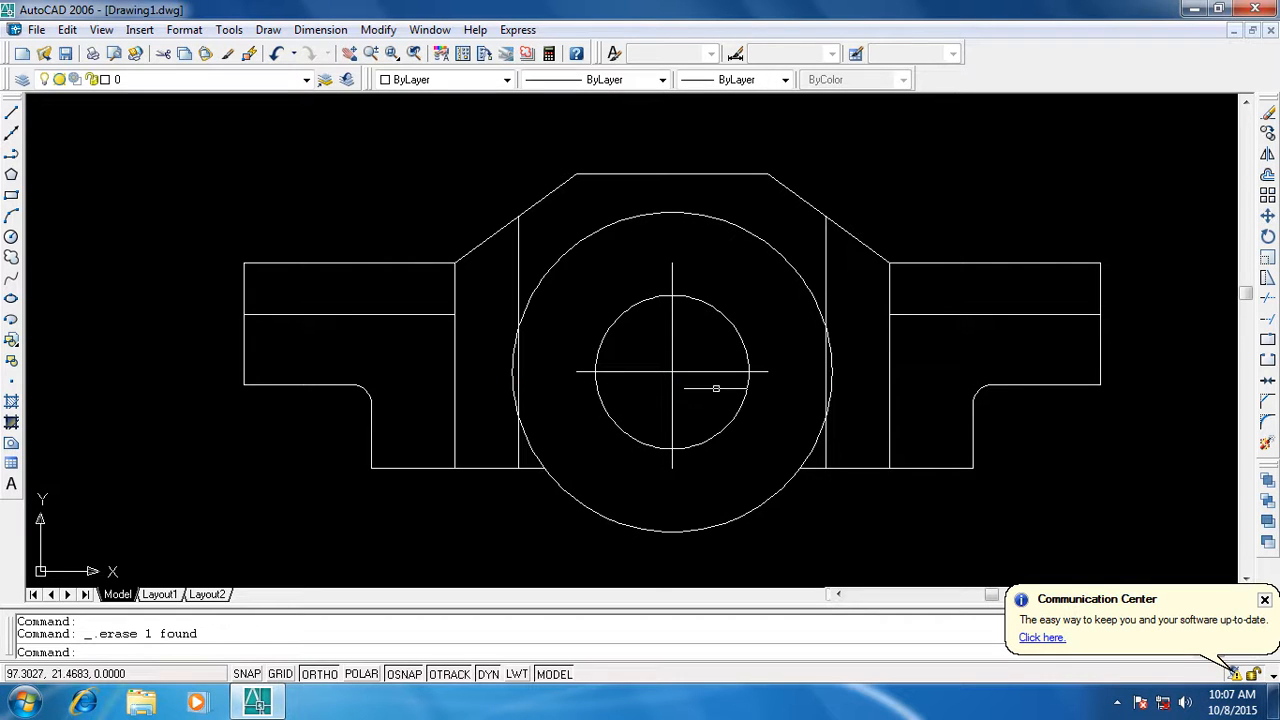
type("t")
key("Return")
key("Return")
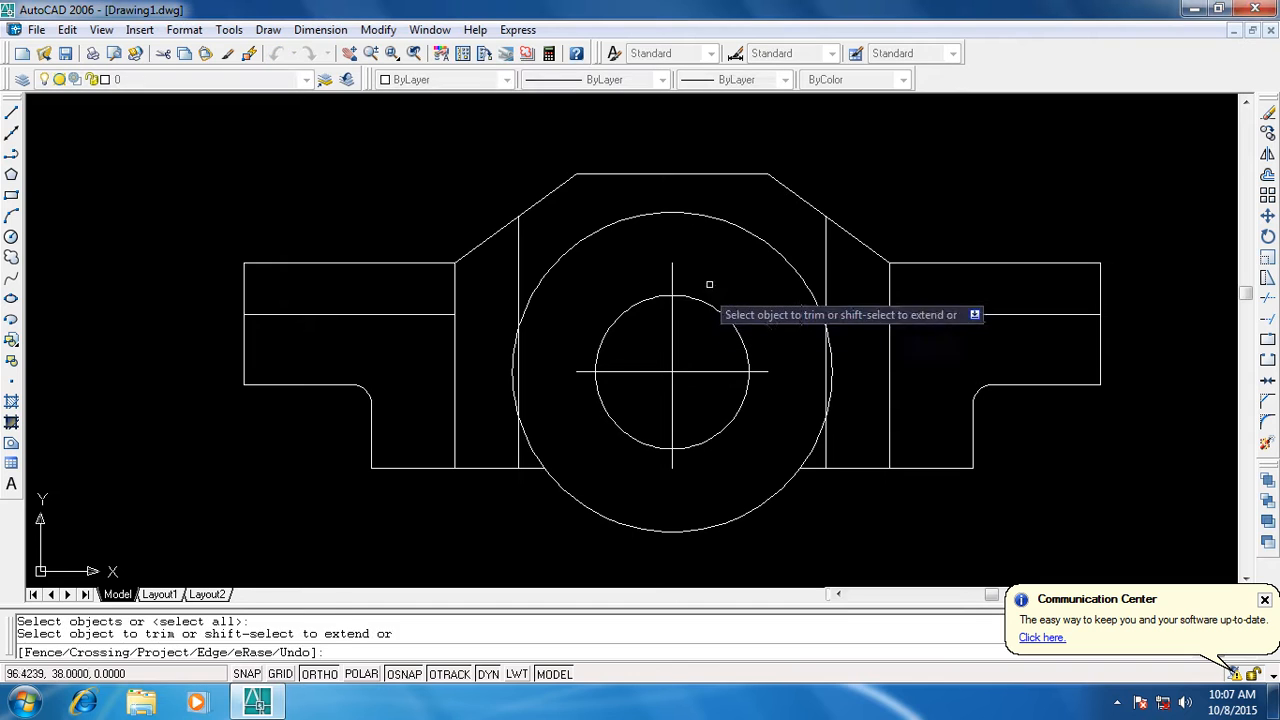
left_click(734, 228)
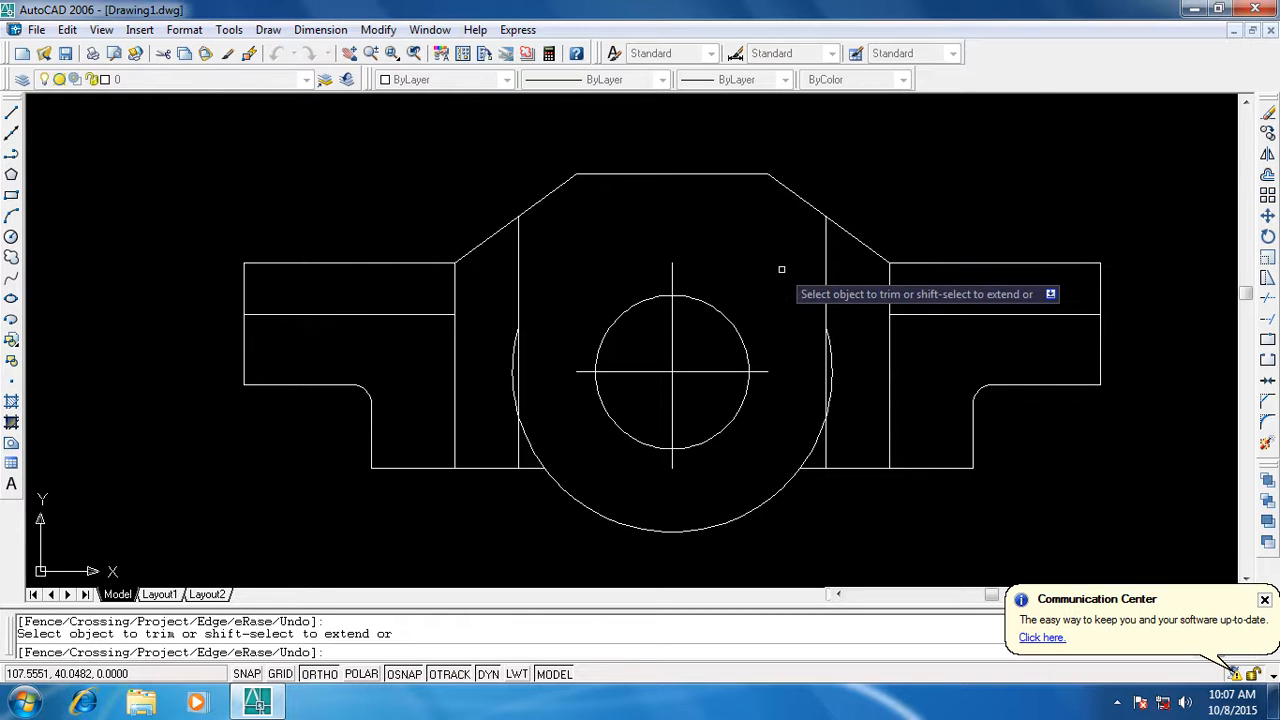
left_click(838, 352)
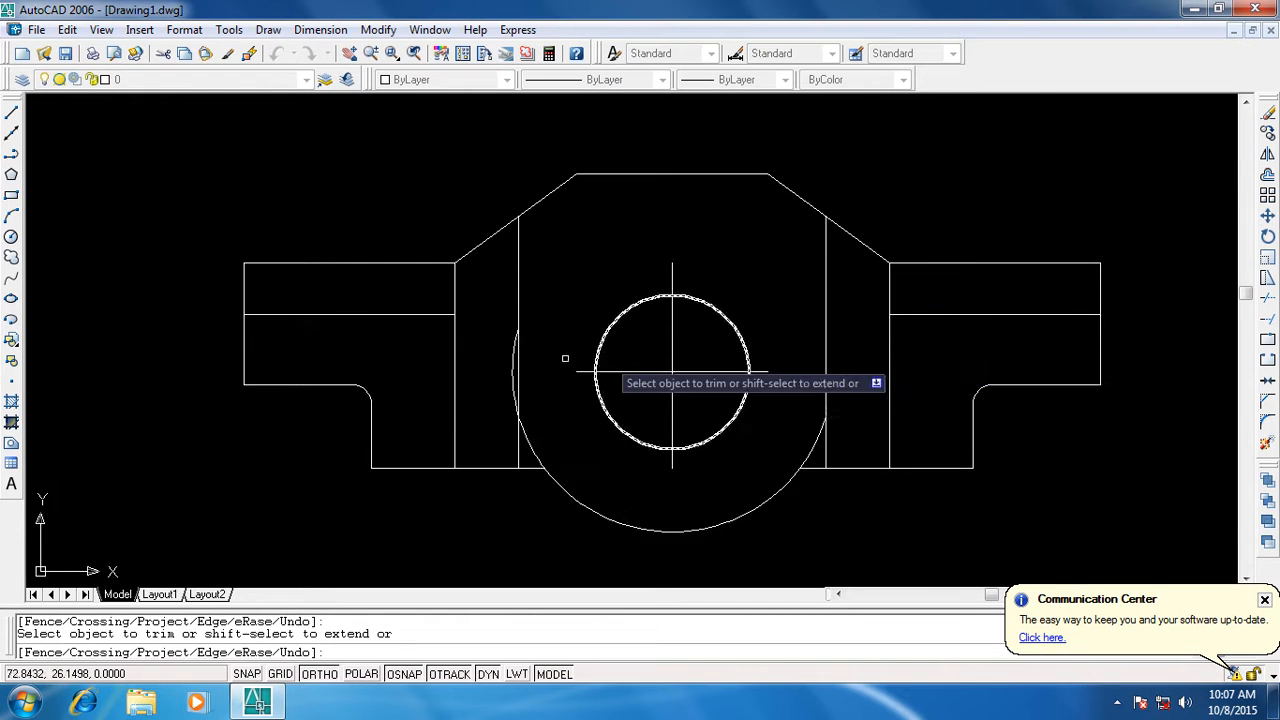
left_click(513, 360)
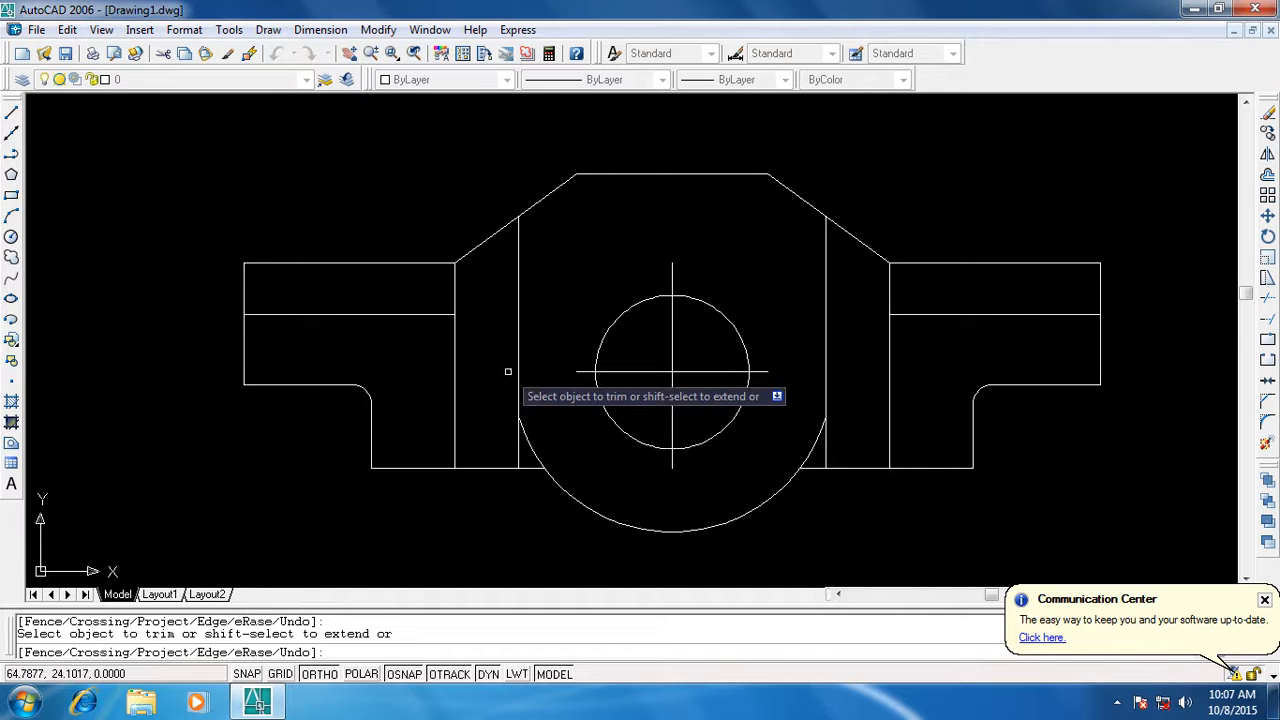
left_click(535, 455)
left_click(811, 448)
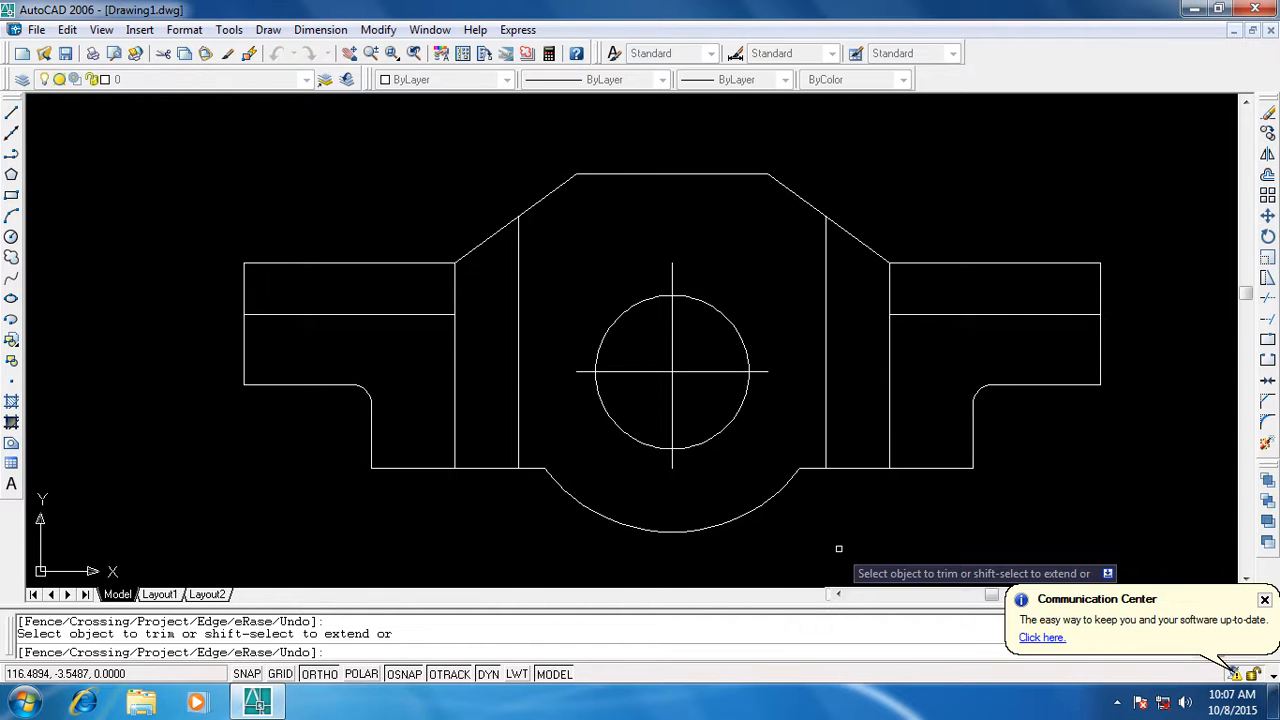
left_click(371, 52)
mouse_move(609, 171)
left_mouse_down()
mouse_move(745, 291)
mouse_move(726, 454)
left_mouse_up()
left_click(349, 53)
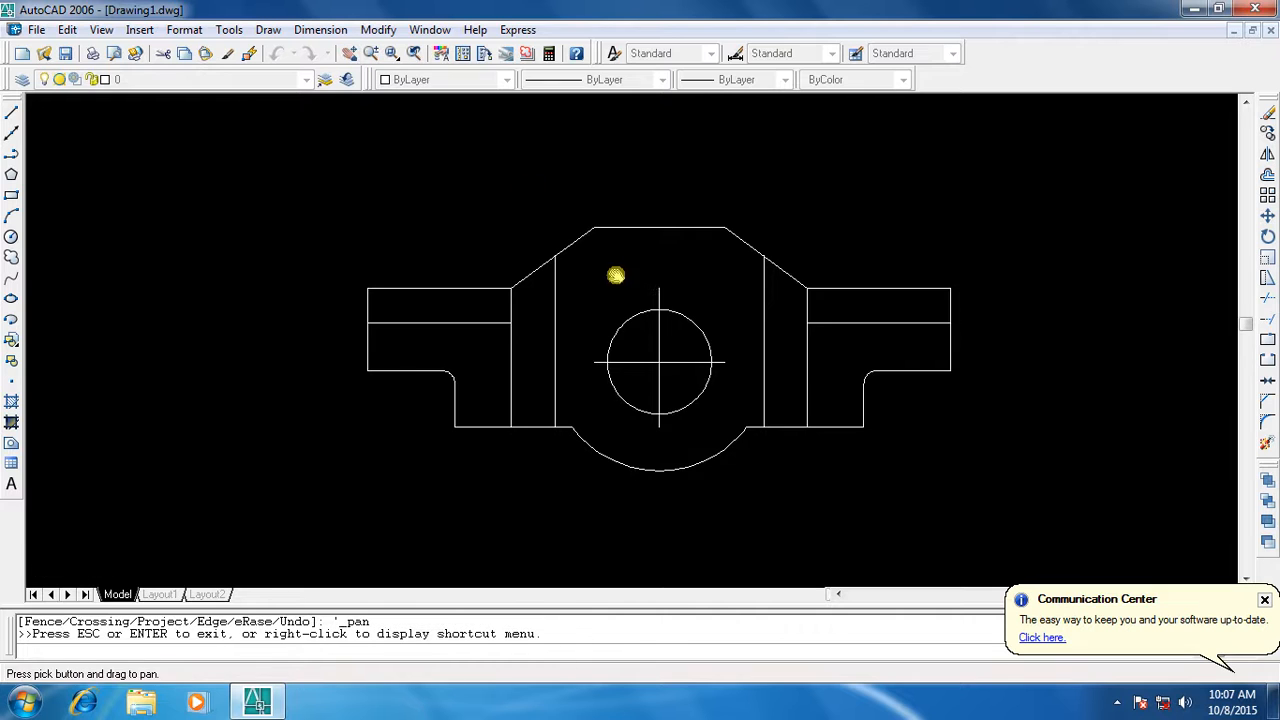
left_click_drag(691, 274, 528, 368)
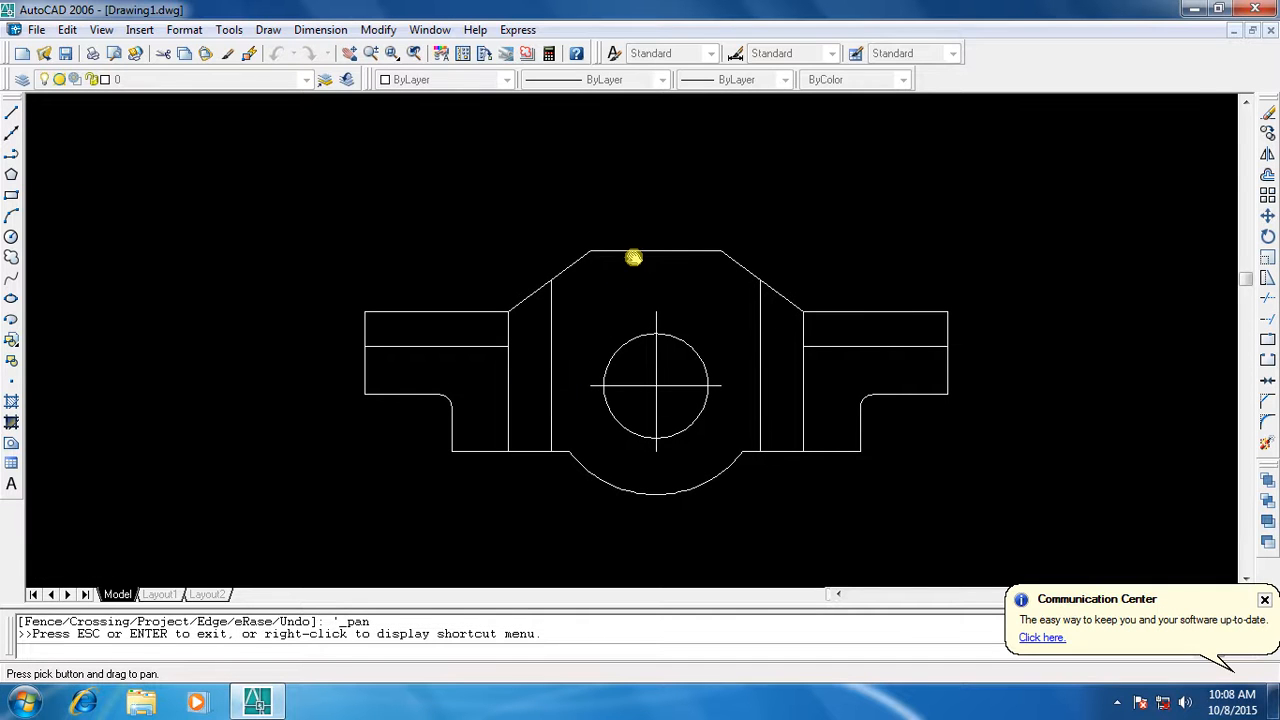
key("Escape")
key("Escape")
type("z")
key("Return")
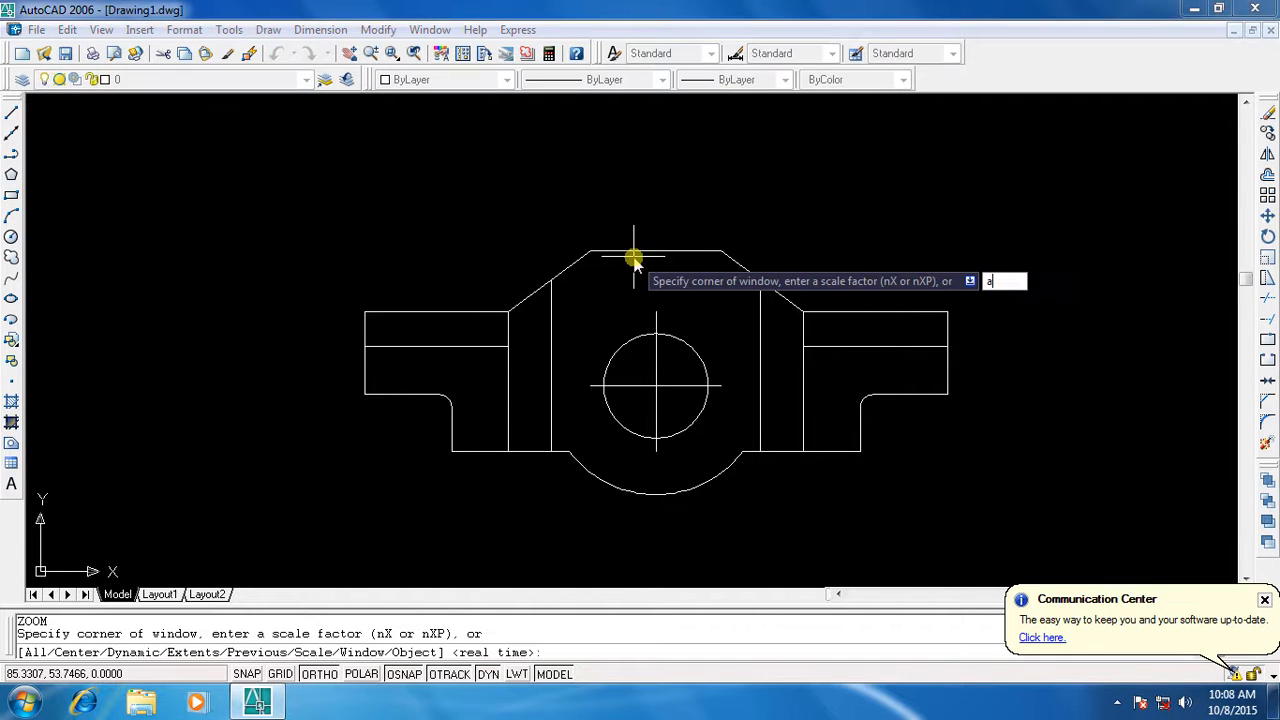
type("a")
key("Return")
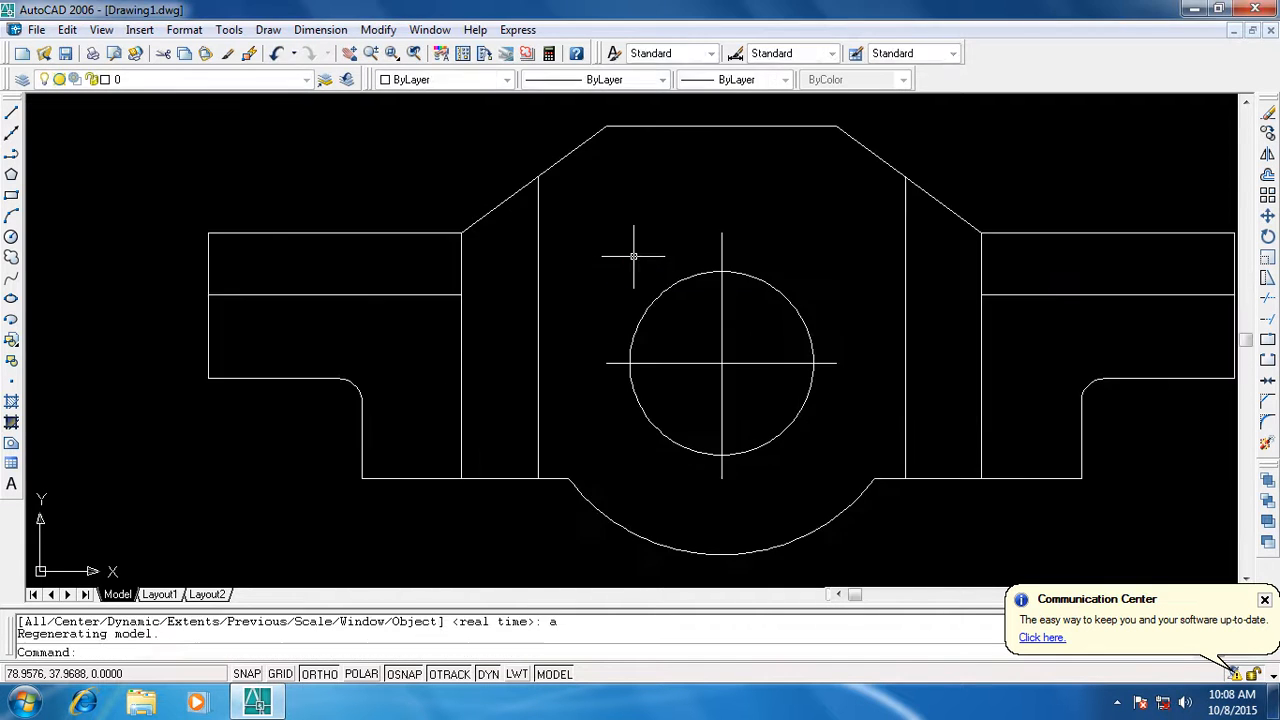
left_click(370, 53)
left_click_drag(694, 214, 631, 491)
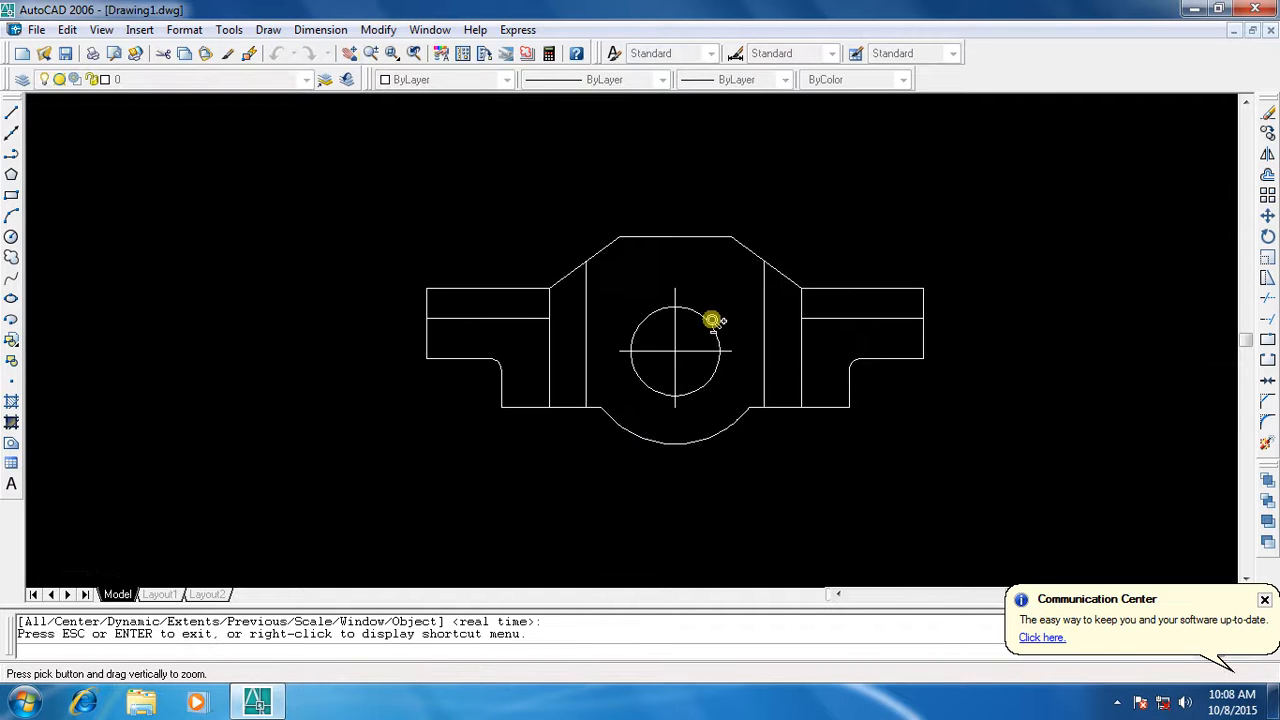
left_click(348, 53)
mouse_move(586, 306)
left_mouse_down()
mouse_move(529, 403)
mouse_move(506, 394)
mouse_move(530, 404)
left_mouse_up()
scroll(530, 404, "up", 1)
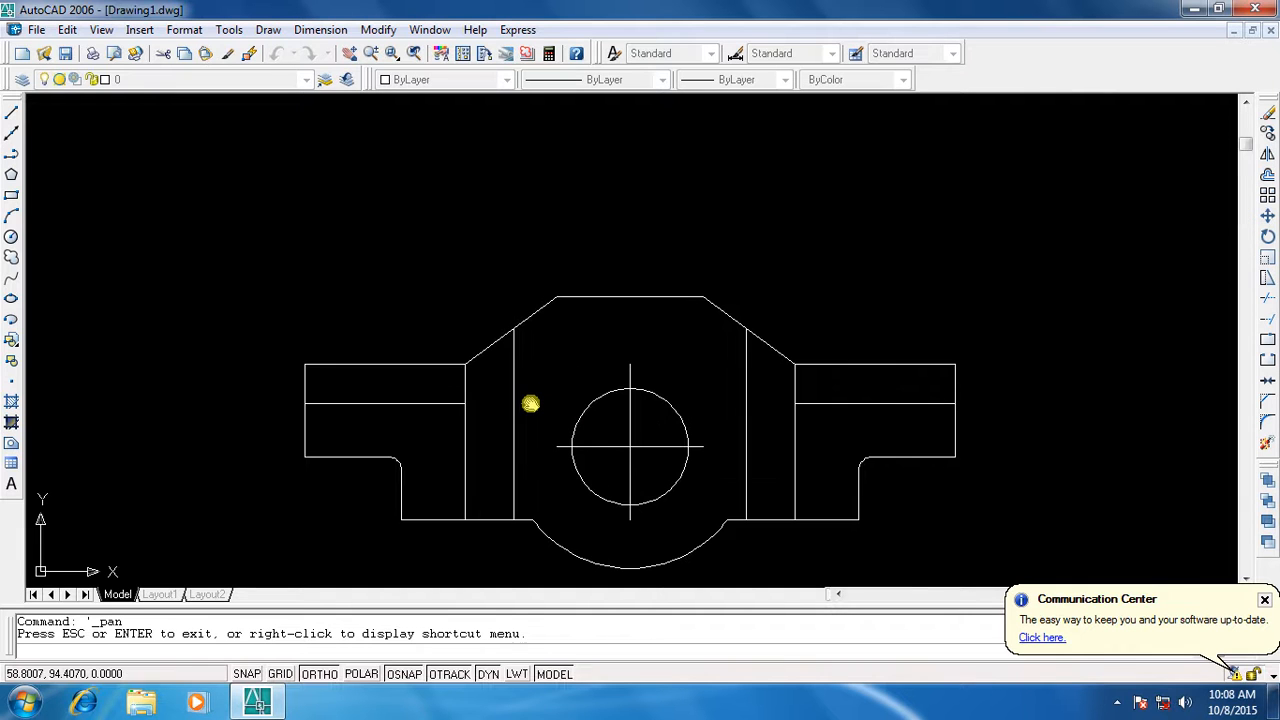
key("Escape")
key("Escape")
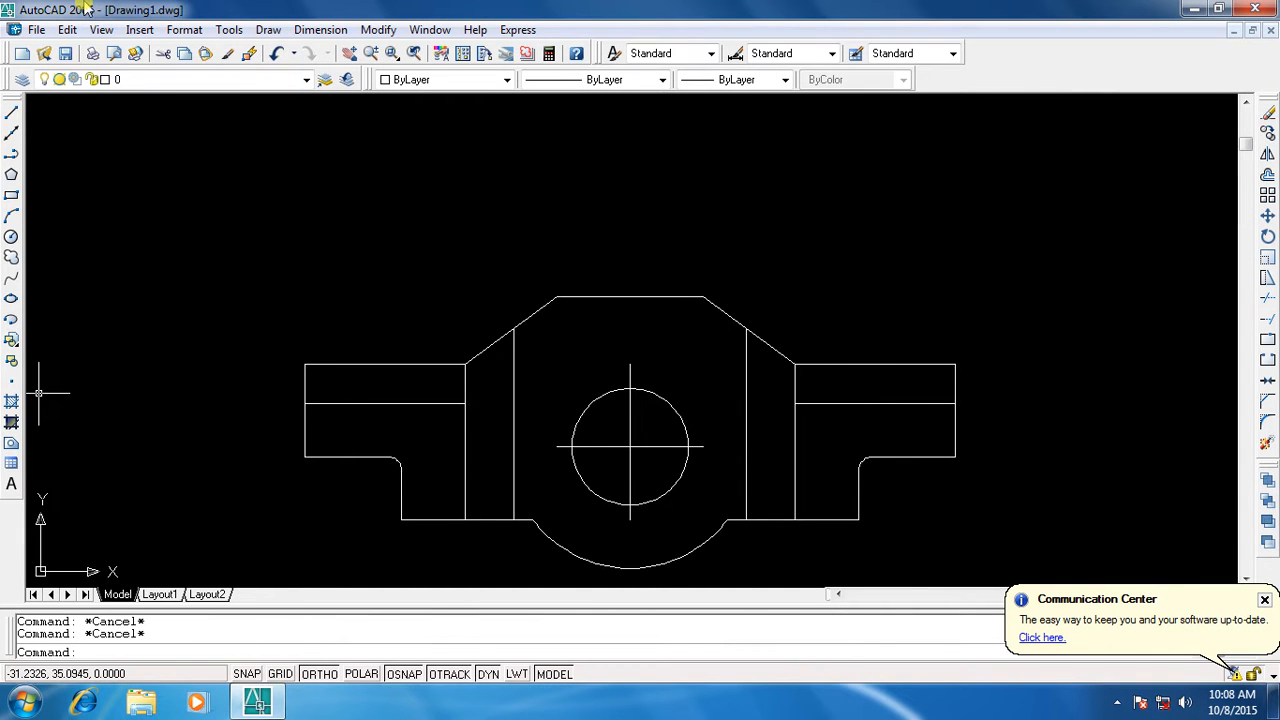
type("l")
key("Return")
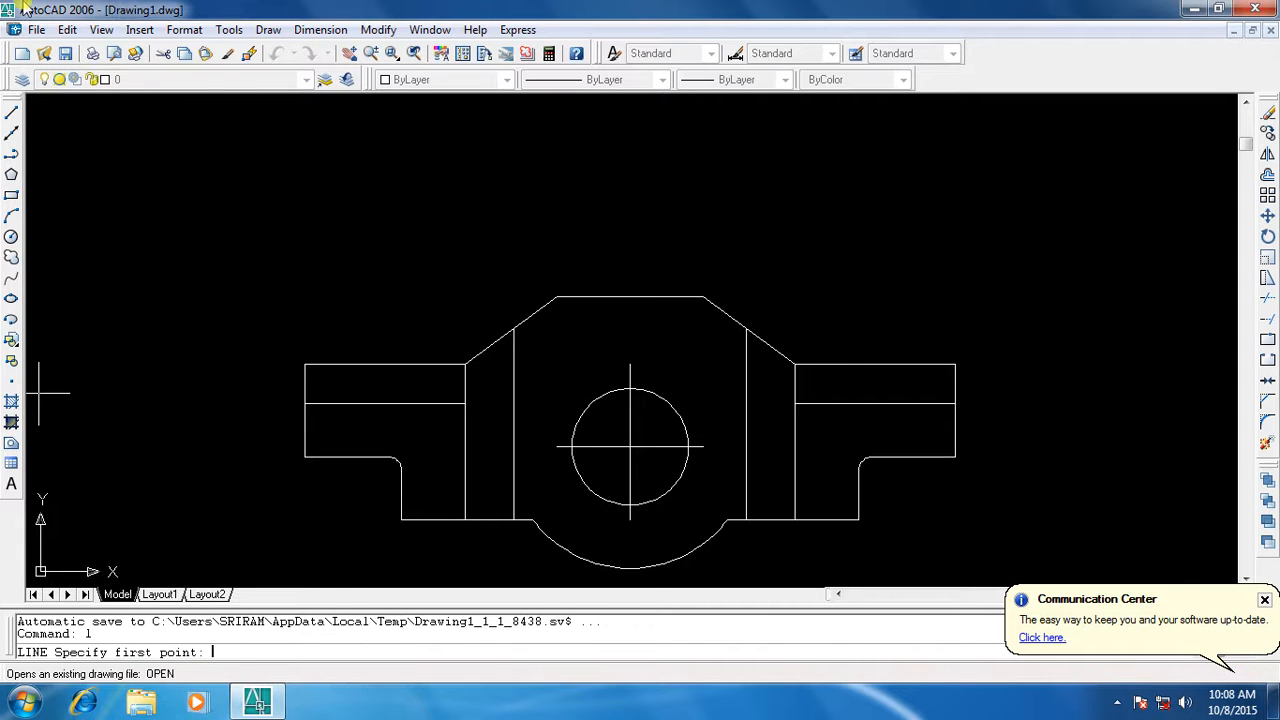
left_click(305, 403)
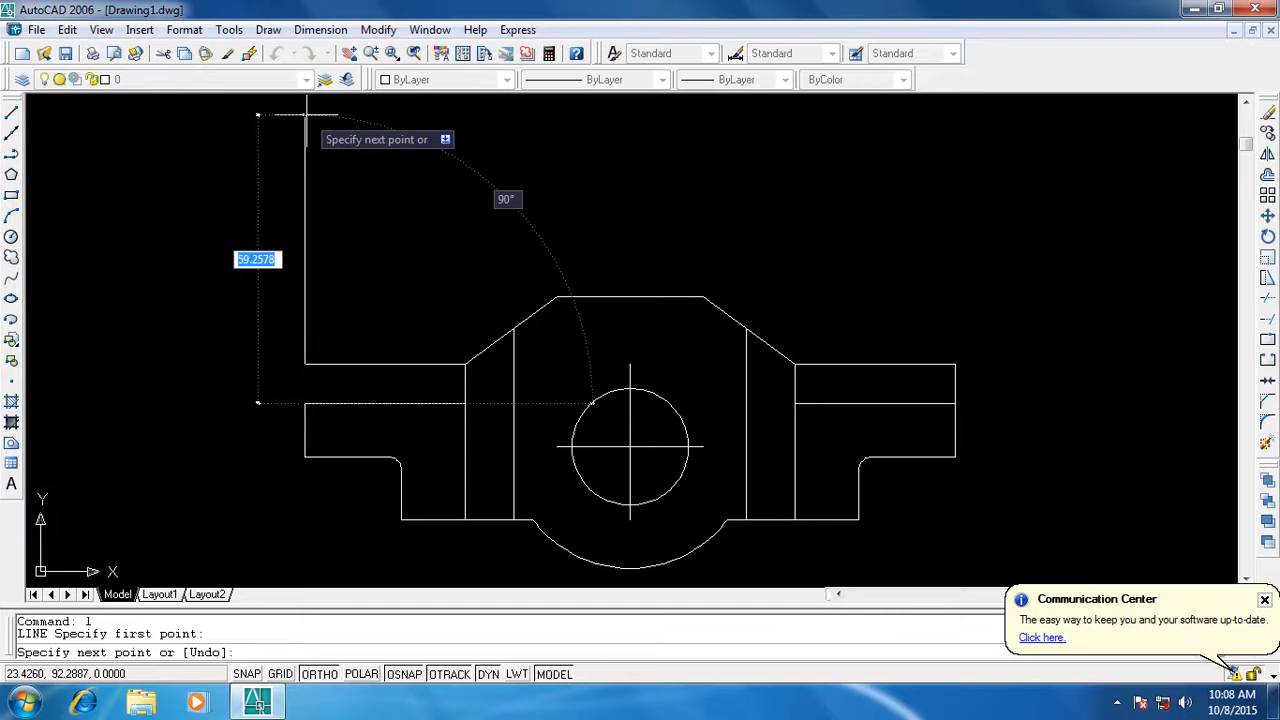
scroll(305, 115, "down", 1)
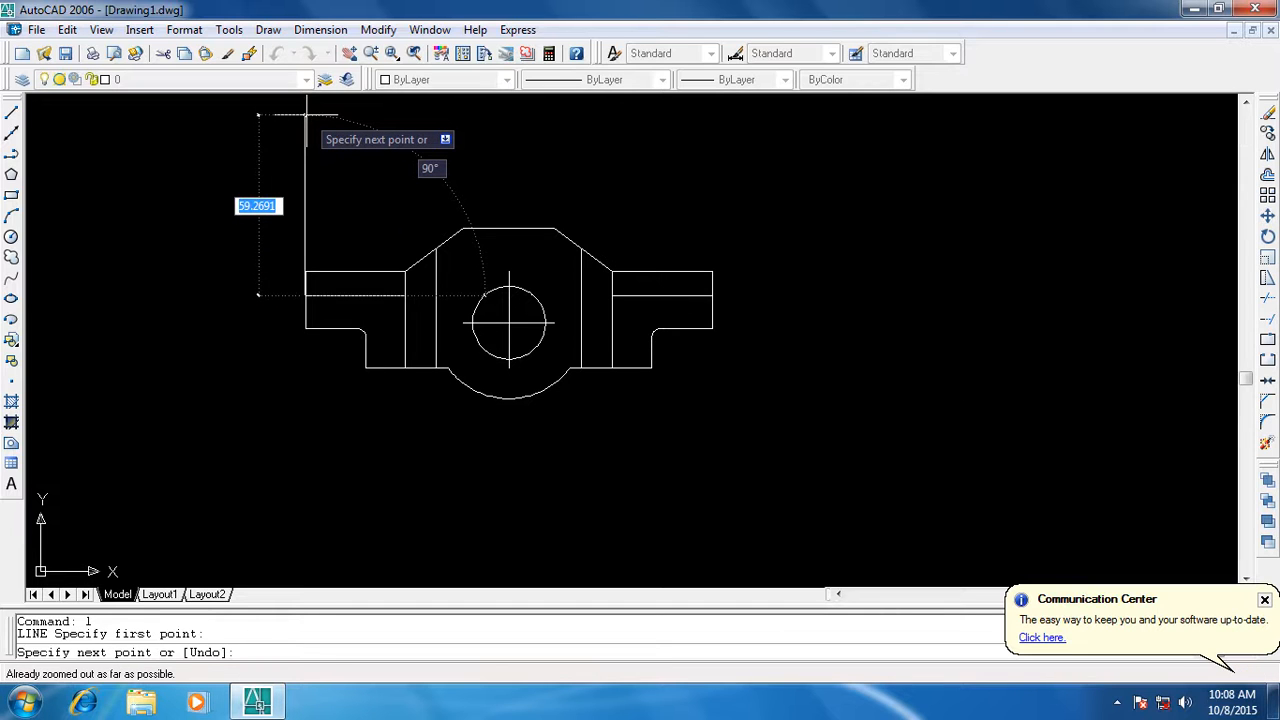
key("Escape")
key("Escape")
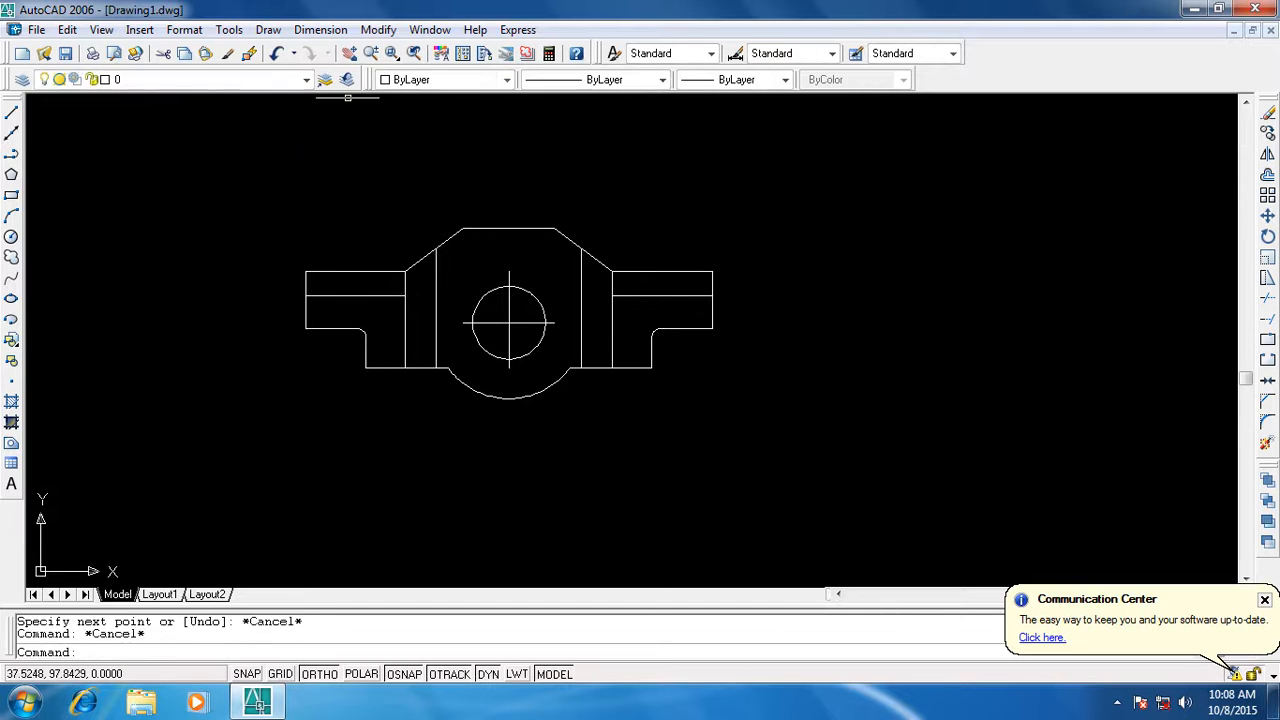
Draw a vertical projection line from the outer end of the left arm's inner horizontal line up to about Y 115
left_click(349, 53)
mouse_move(554, 290)
left_mouse_down()
mouse_move(643, 420)
mouse_move(663, 418)
left_mouse_up()
key("Escape")
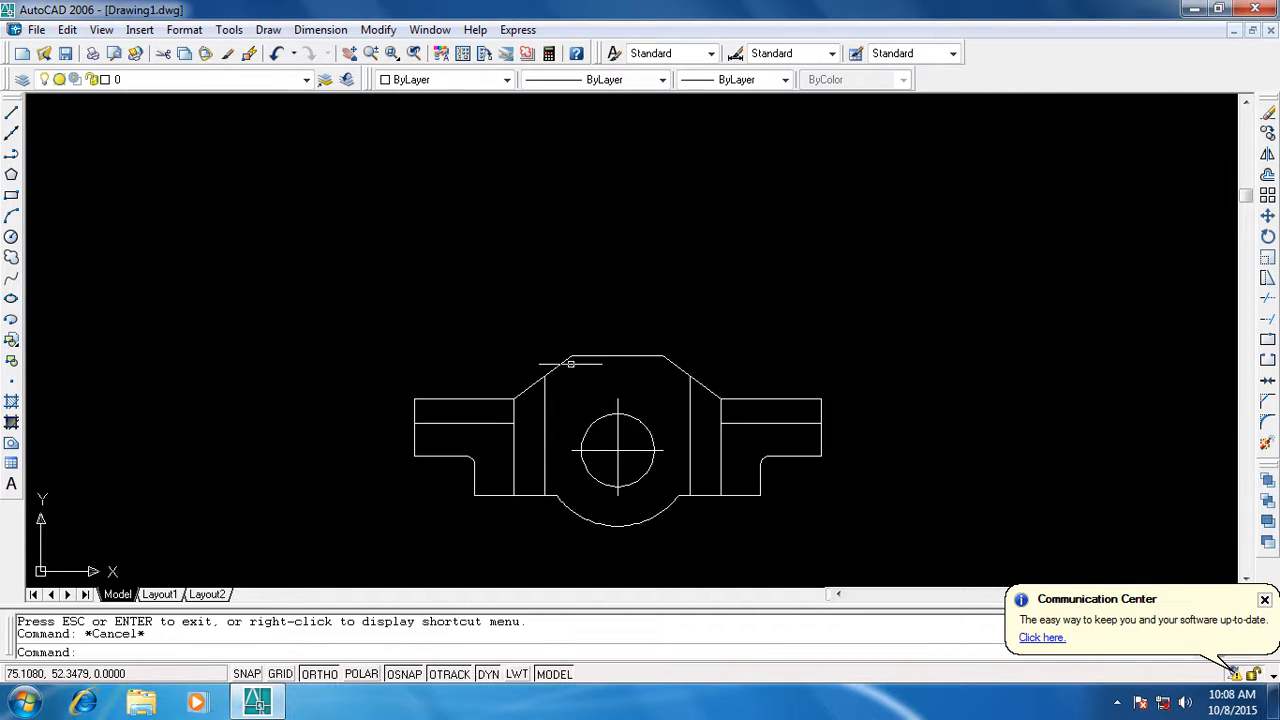
type("l")
key("Return")
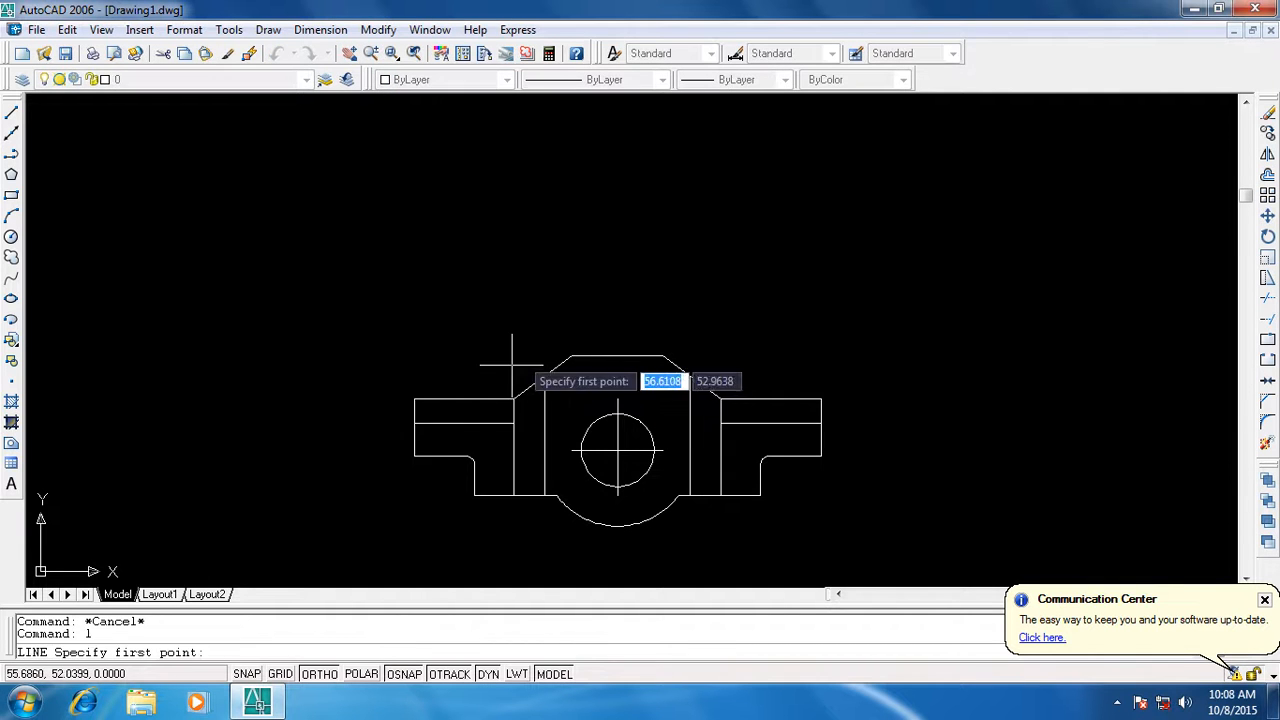
left_click(413, 423)
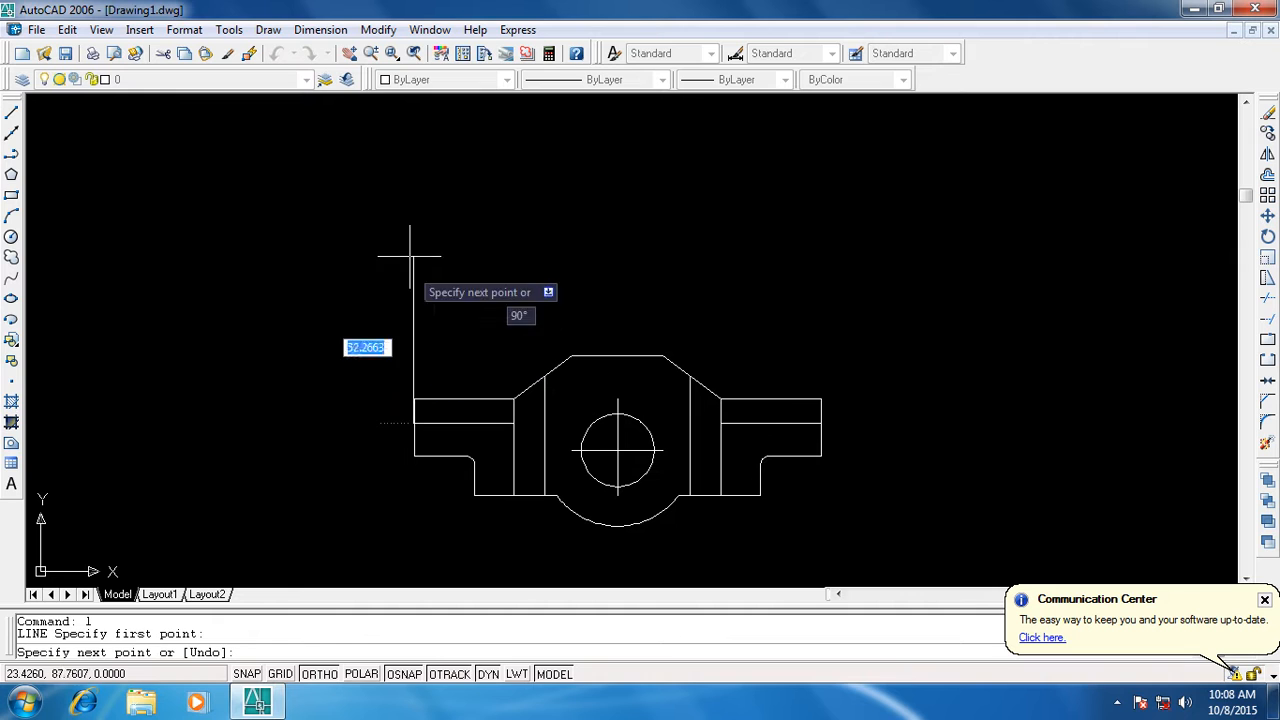
left_click(415, 173)
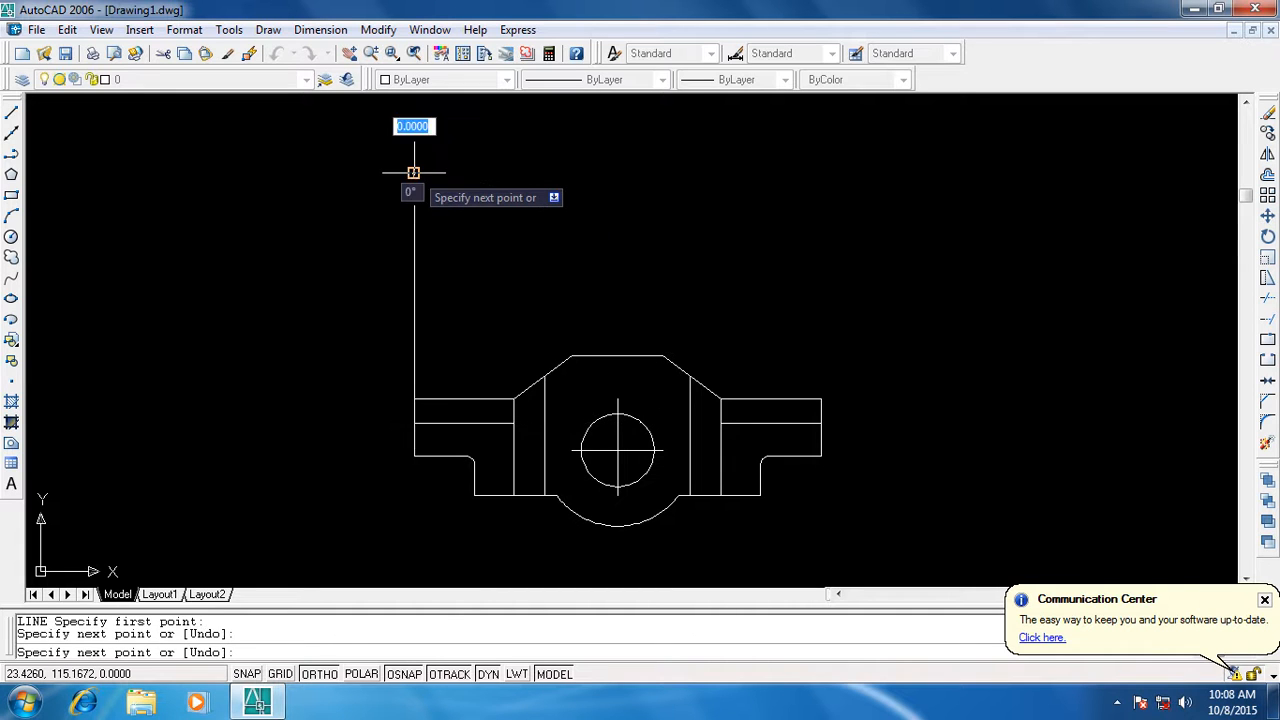
key("Escape")
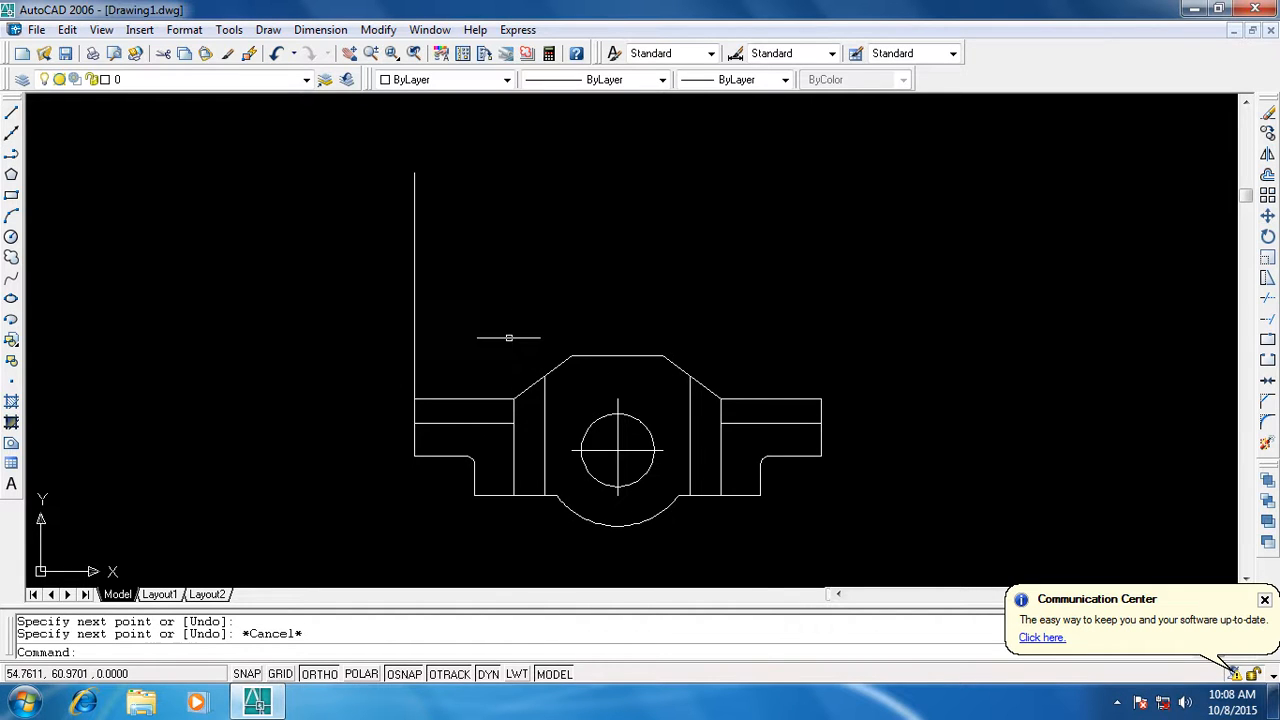
Draw vertical projection lines high above the part from the left arm's bottom outer corner and from the foot of the left outer interior vertical
right_click(515, 342)
left_click(543, 349)
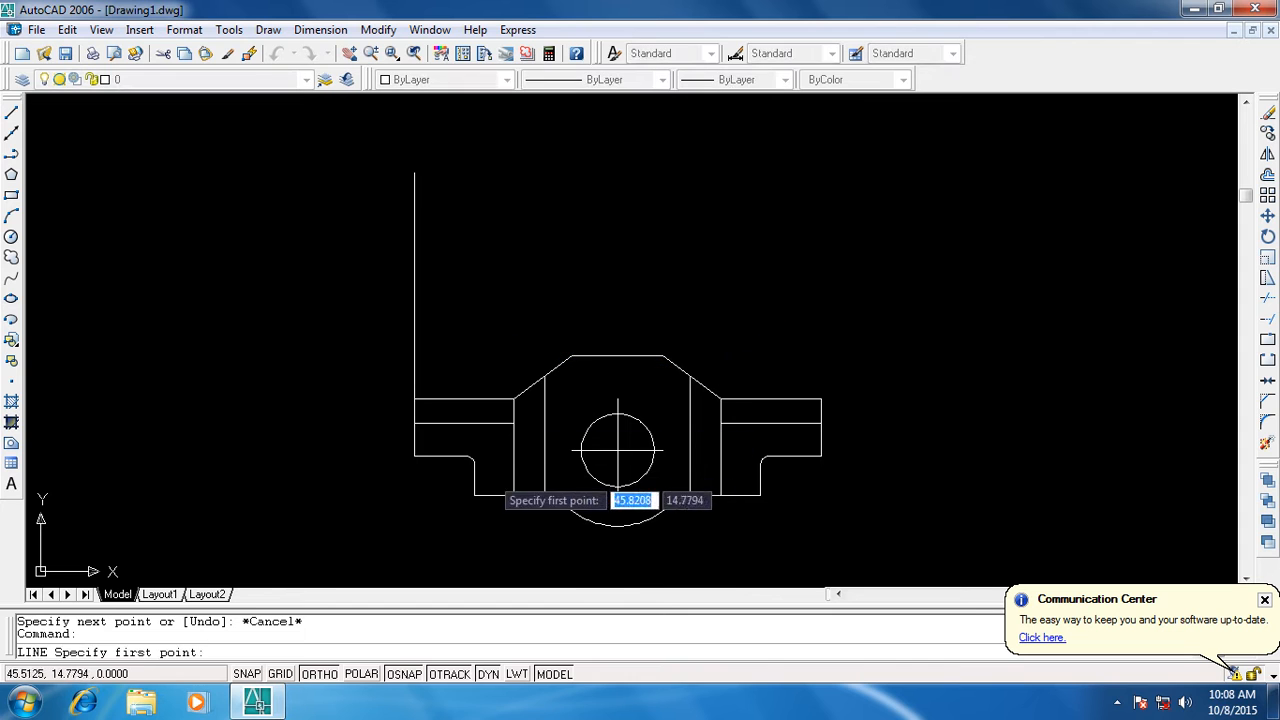
left_click(474, 494)
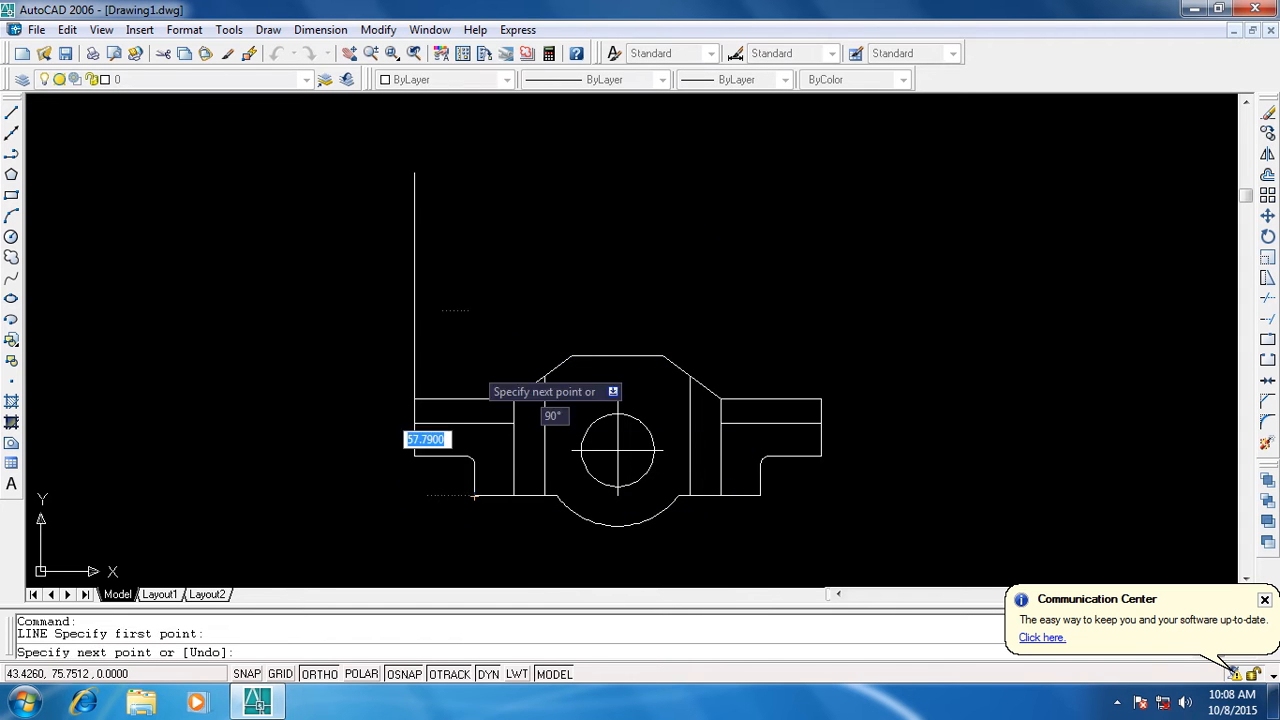
left_click(474, 158)
key("Escape")
right_click(584, 299)
left_click(619, 305)
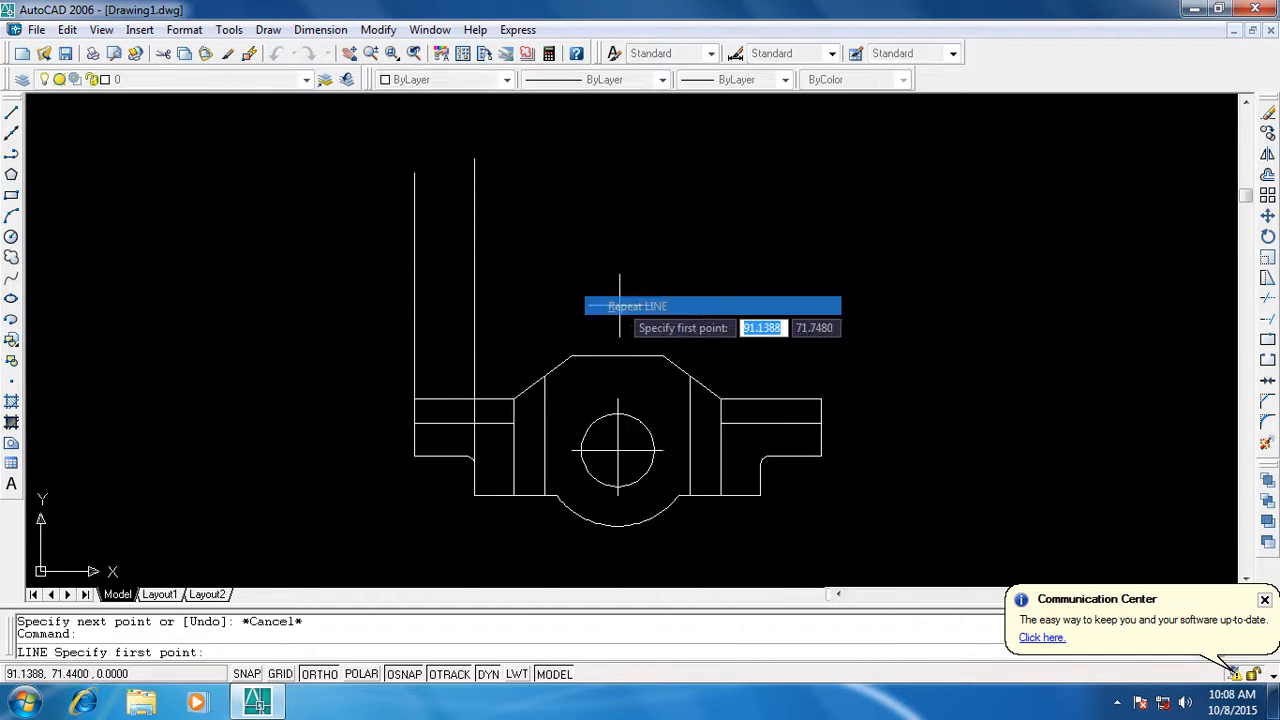
left_click(514, 494)
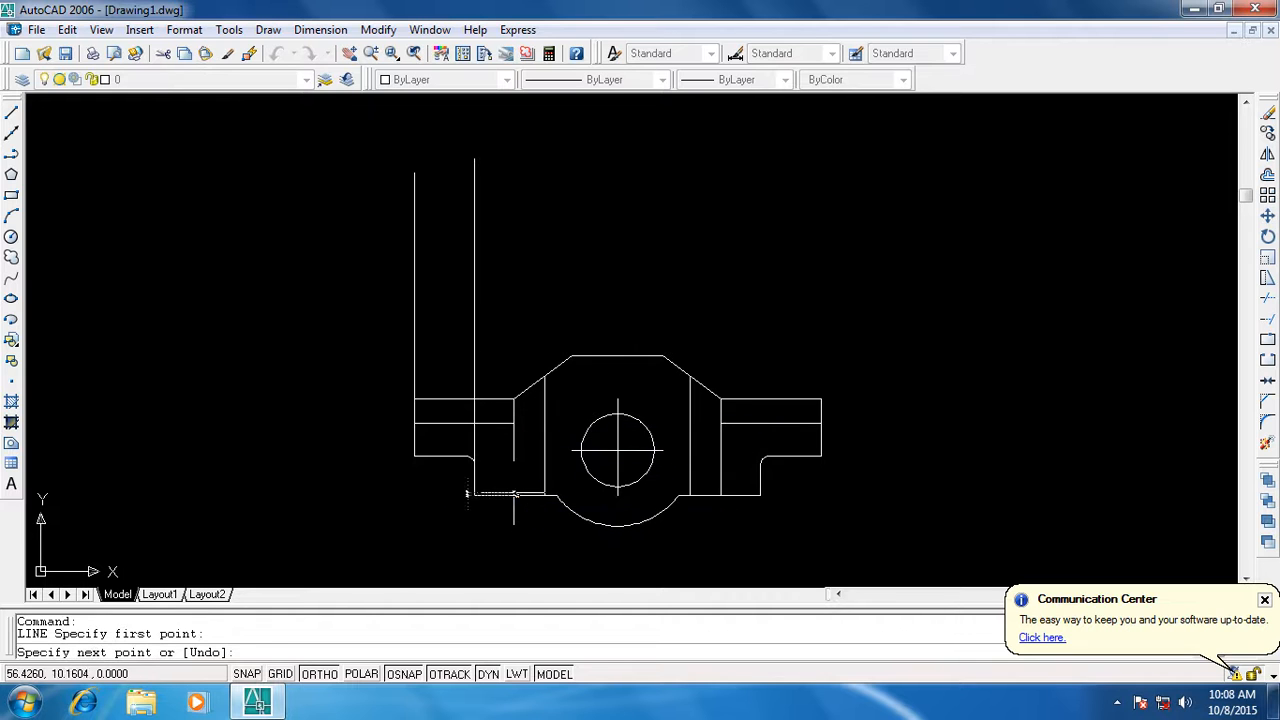
left_click(514, 164)
key("Escape")
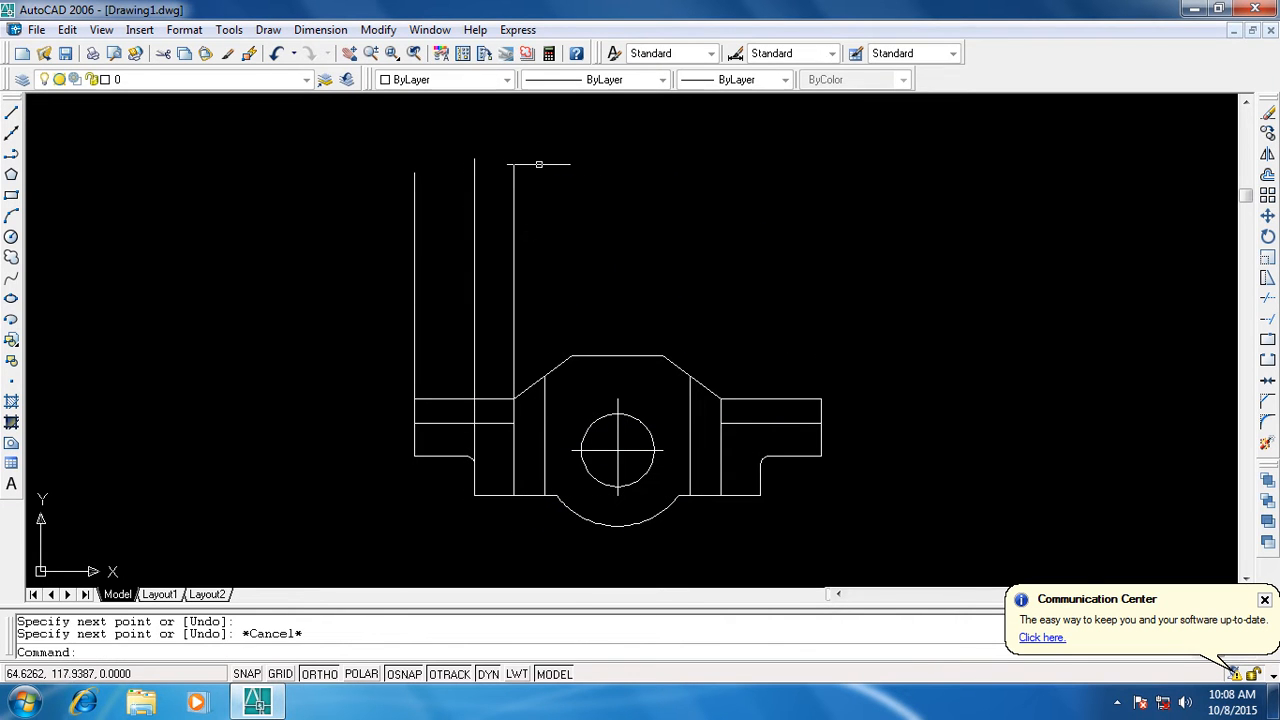
Draw vertical projection lines from the foot of the left inner vertical to about Y 118 and from the bottom arc's left end to about Y 125
right_click(599, 177)
left_click(622, 188)
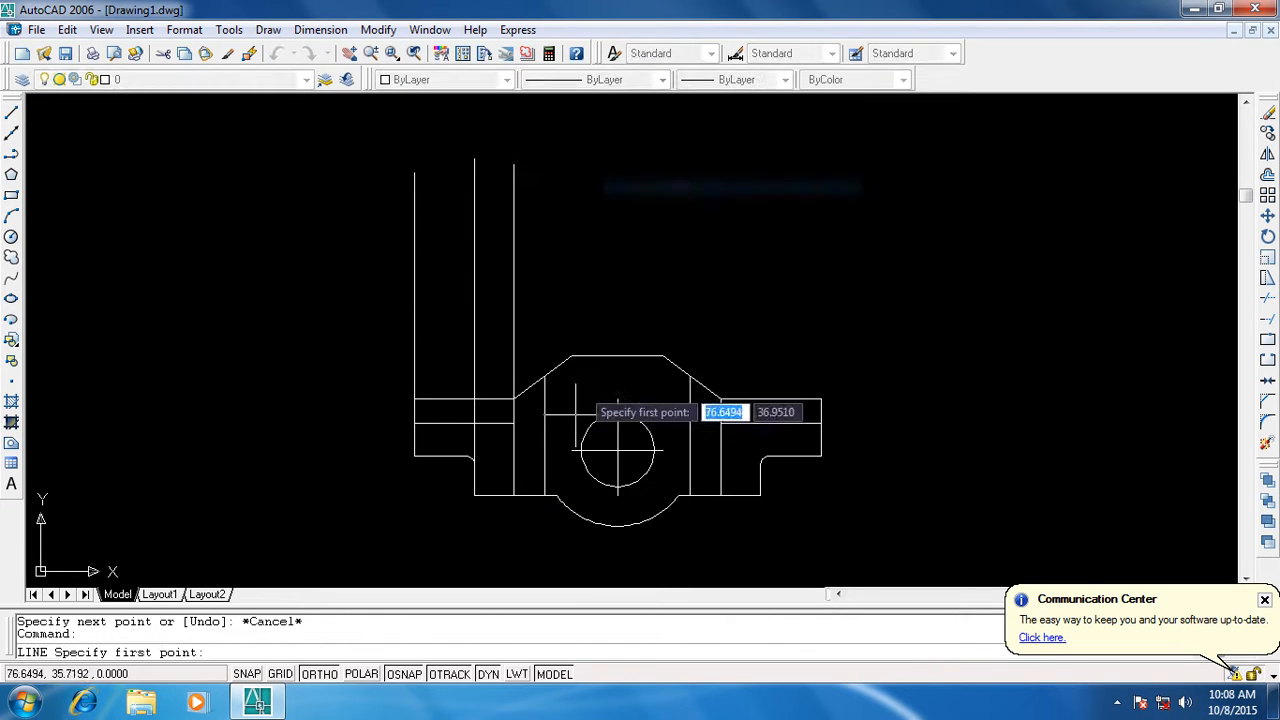
left_click(544, 494)
left_click(544, 164)
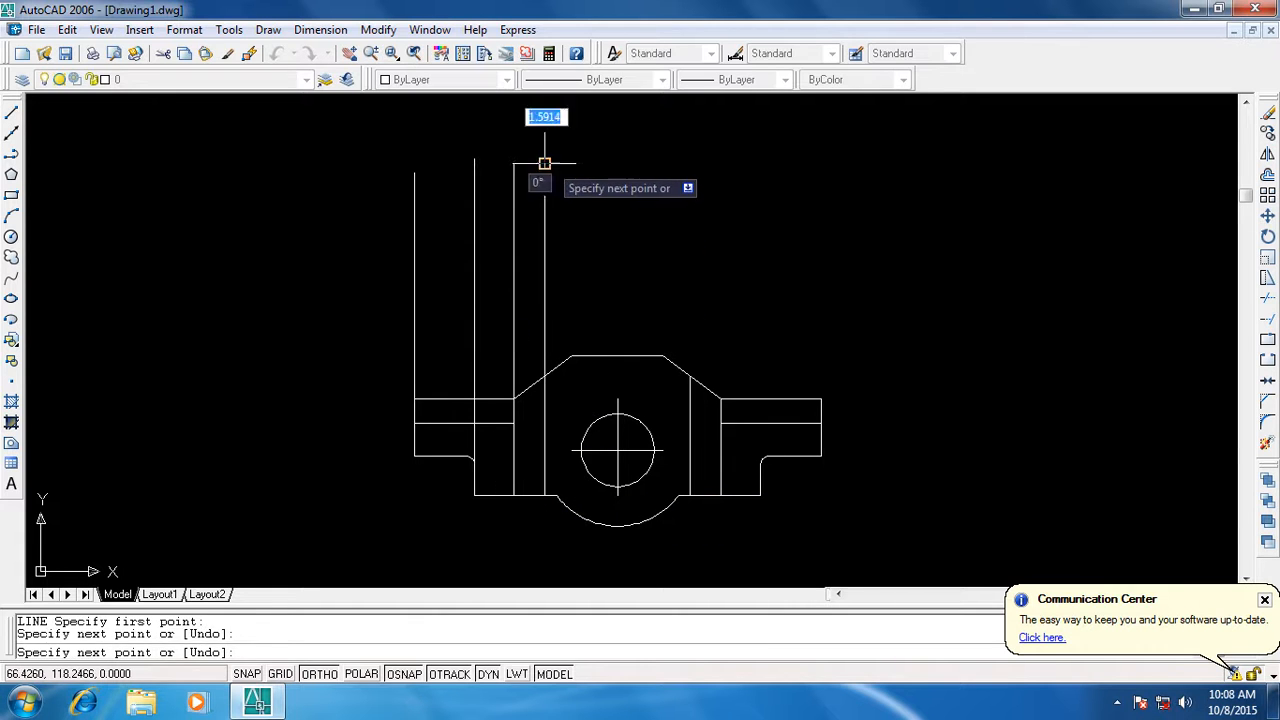
key("Escape")
right_click(634, 186)
left_click(652, 200)
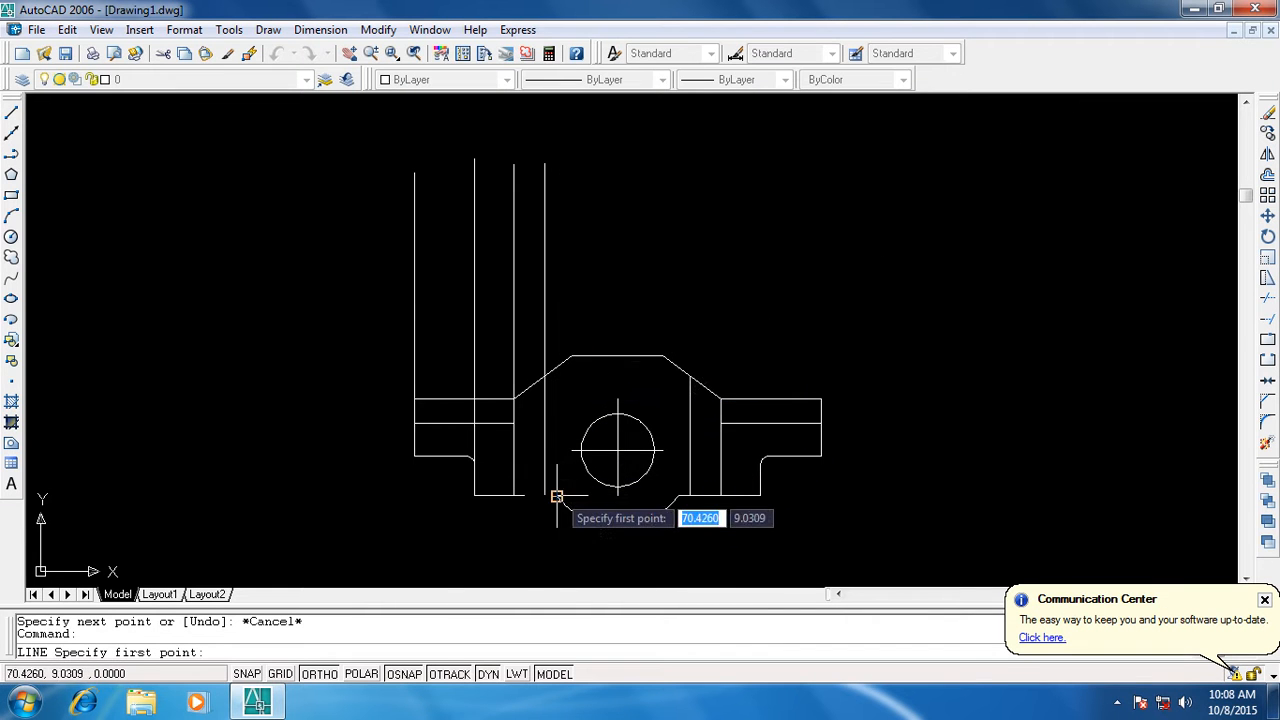
left_click(557, 494)
left_click(550, 145)
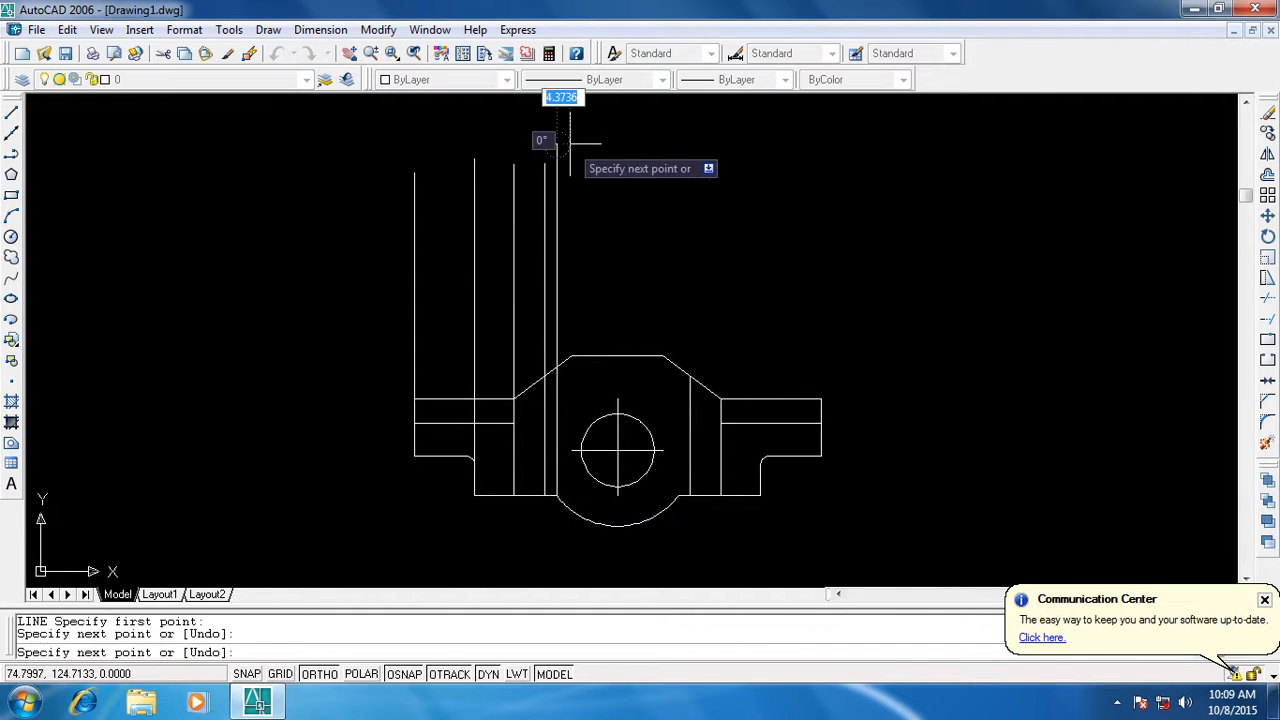
key("Escape")
Draw vertical projection lines upward from the left and right ends of the part's top edge
right_click(604, 302)
left_click(612, 311)
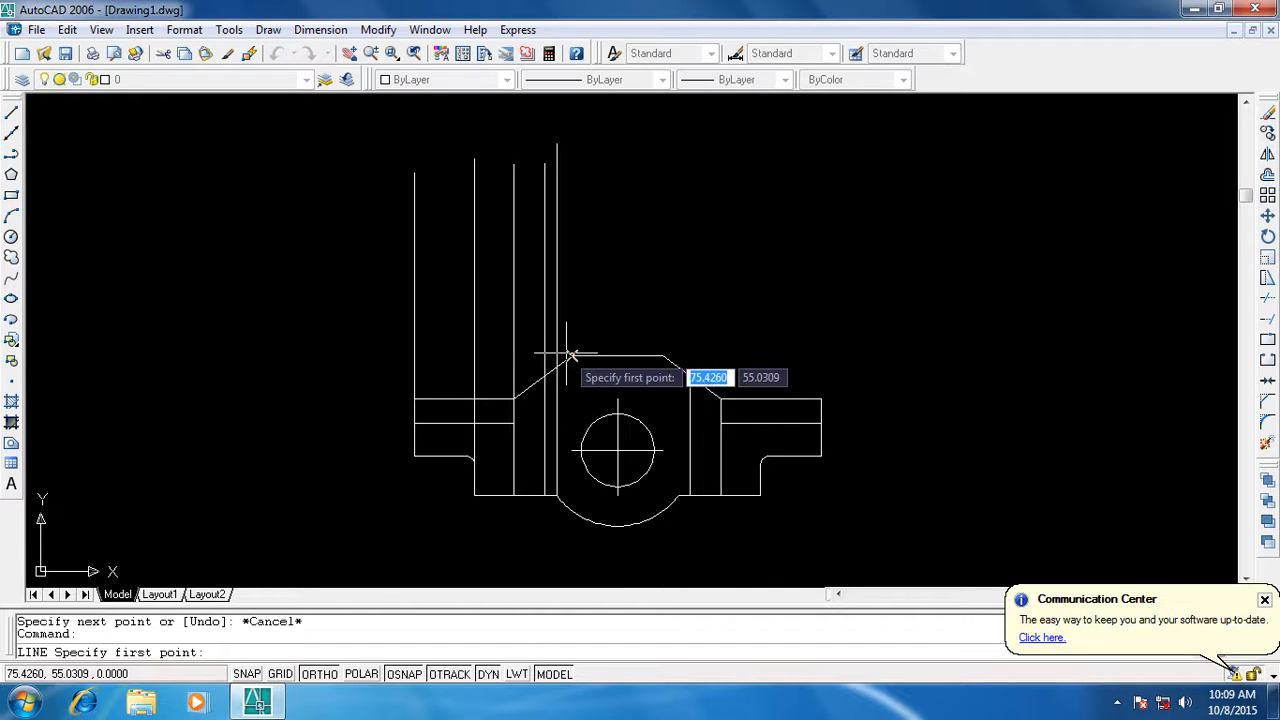
left_click(571, 355)
left_click(572, 145)
key("Escape")
right_click(666, 323)
left_click(690, 330)
left_click(663, 355)
left_click(662, 178)
key("Escape")
Draw a vertical projection line from the bottom arc's right end up high above the part
right_click(746, 289)
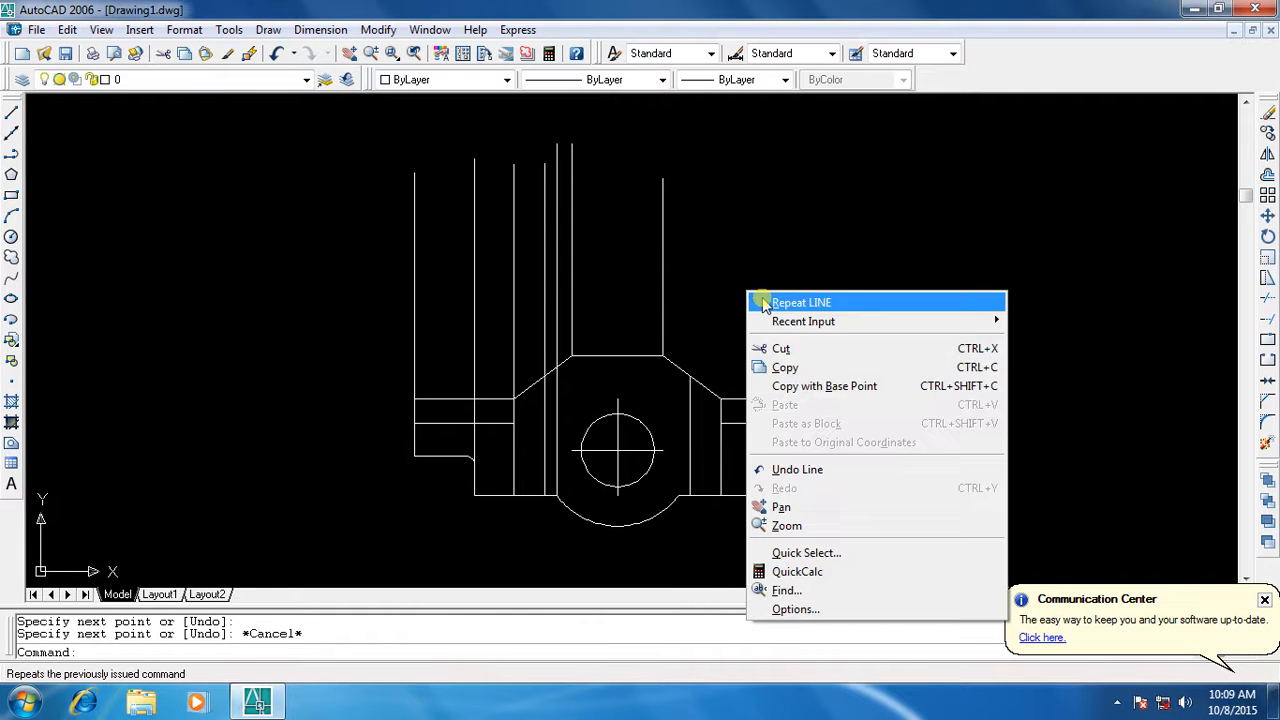
left_click(768, 298)
left_click(678, 496)
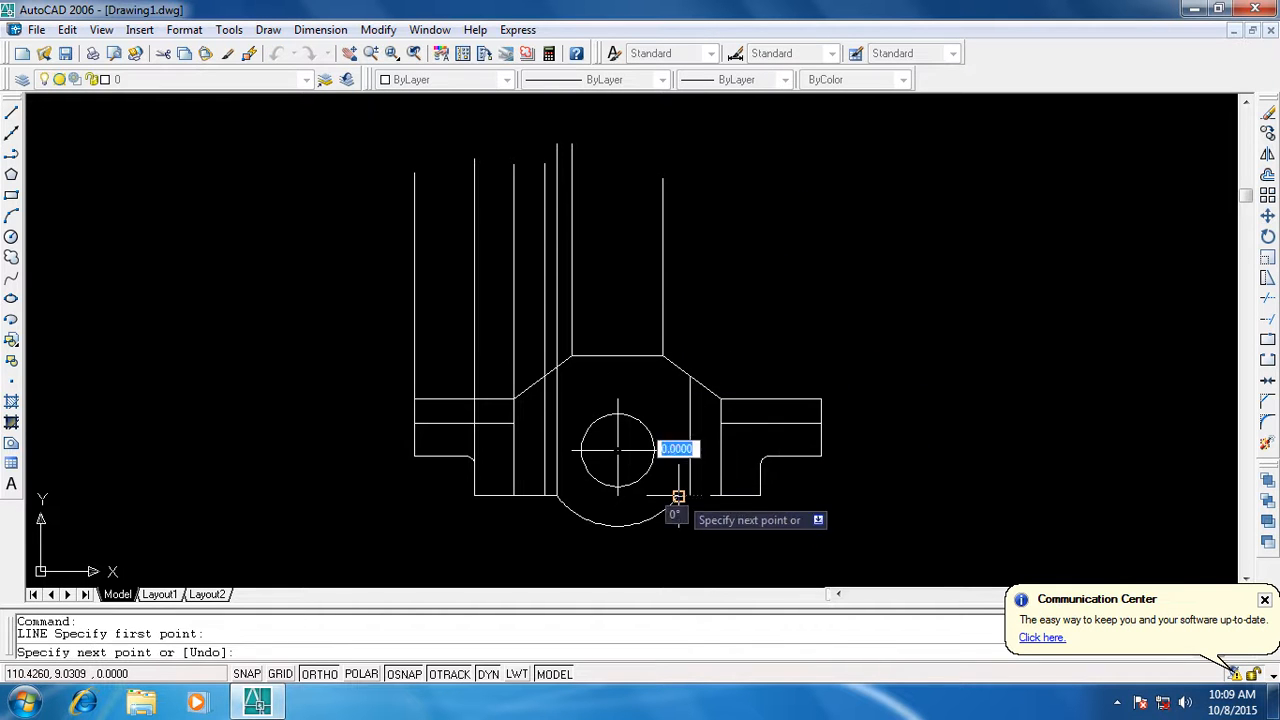
left_click(694, 155)
key("Escape")
right_click(721, 232)
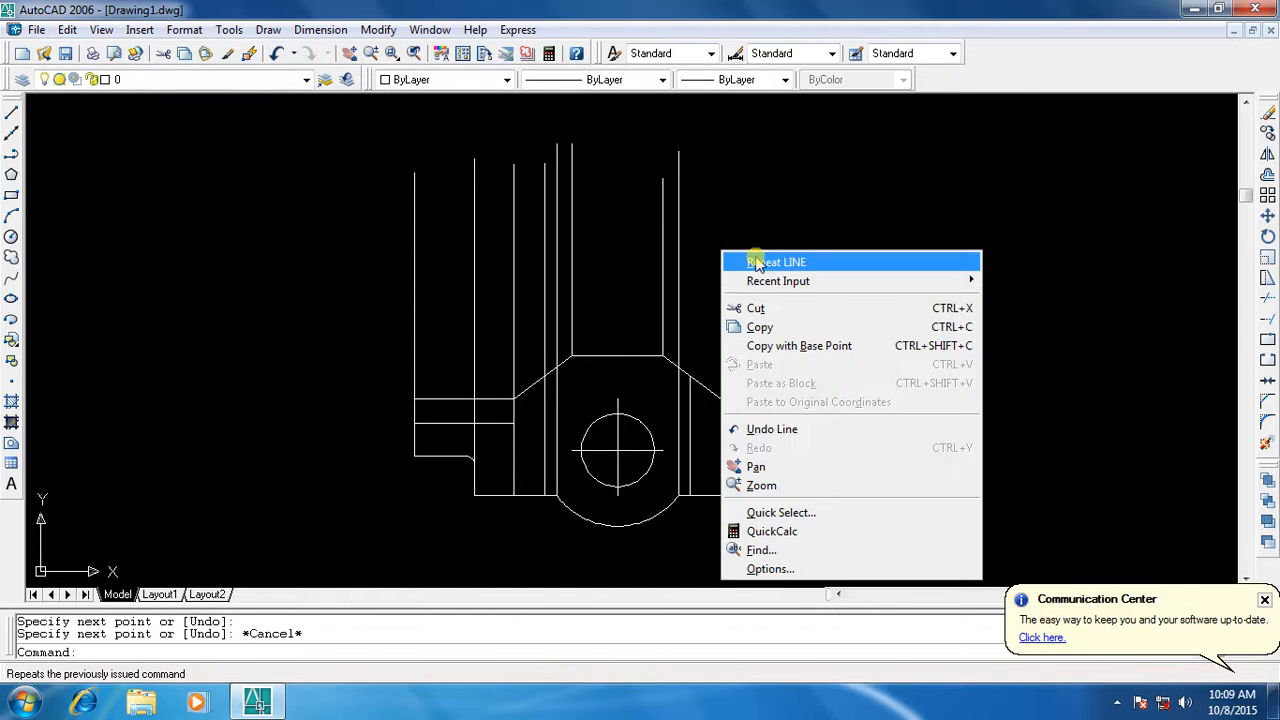
left_click(745, 236)
left_click(691, 378)
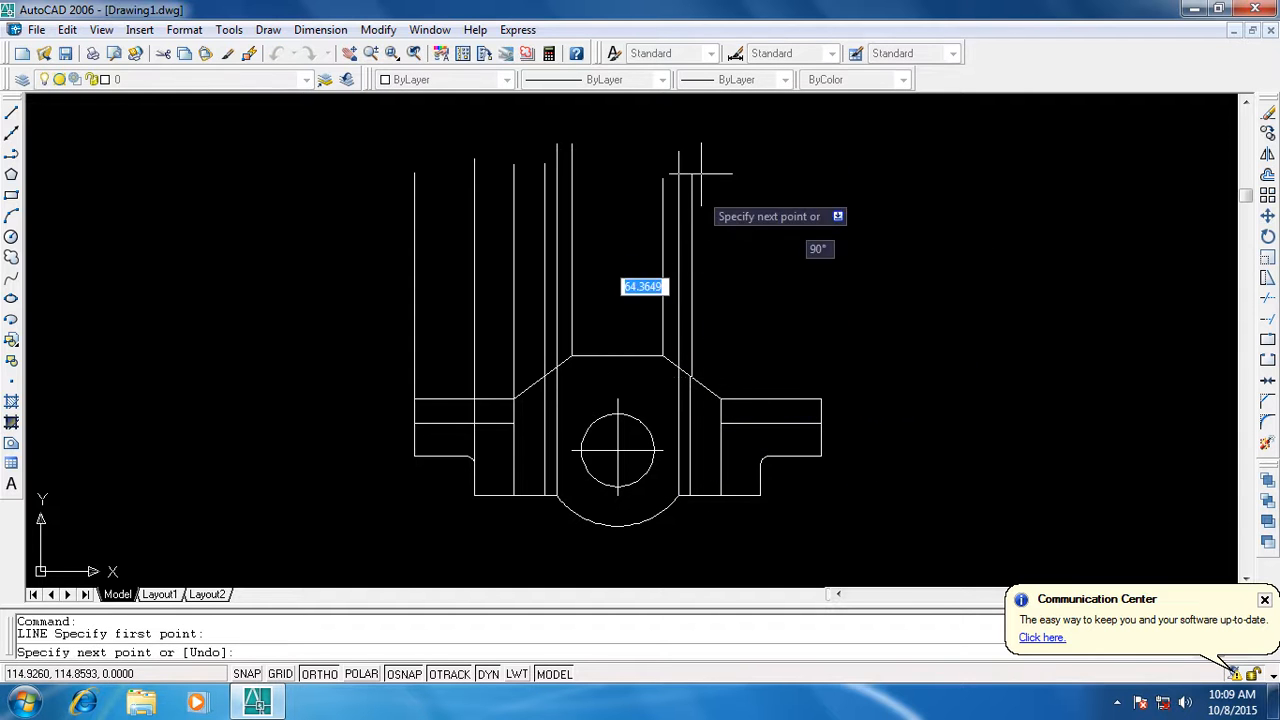
key("Escape")
key("Escape")
Draw vertical projection lines high above the part from the feet of the right inner vertical and the right outer interior vertical
right_click(766, 303)
left_click(816, 314)
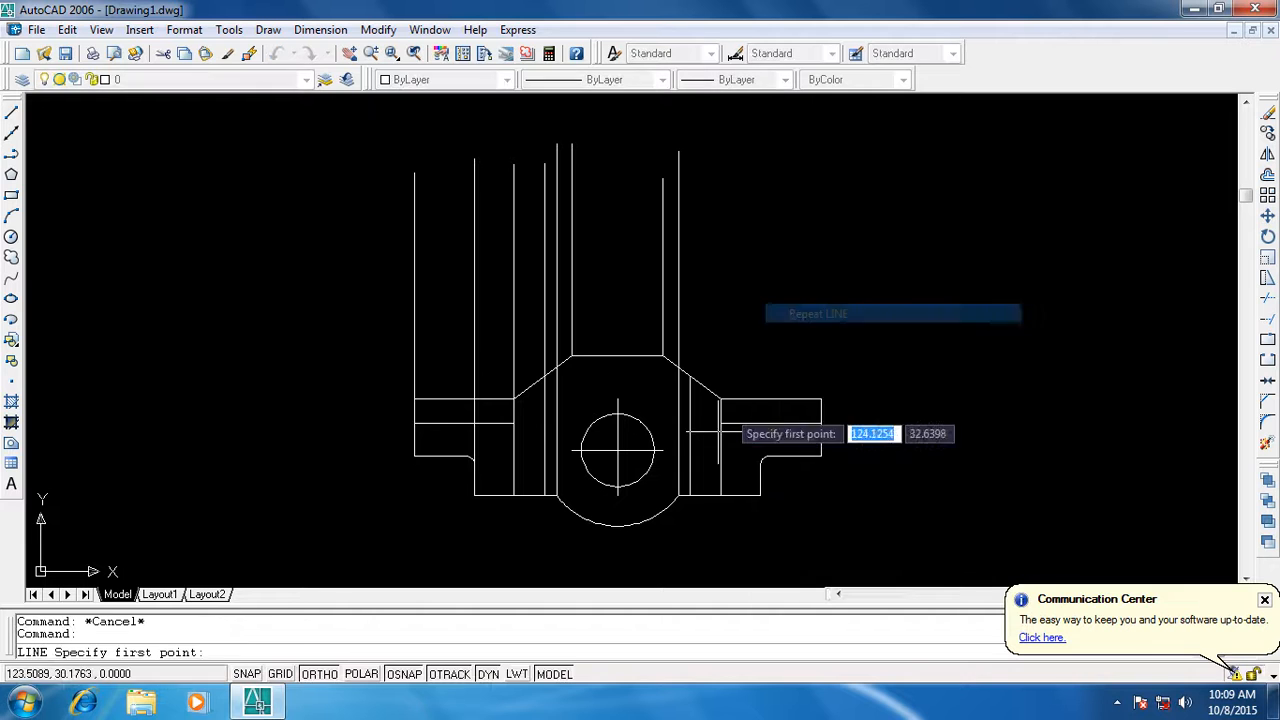
left_click(690, 494)
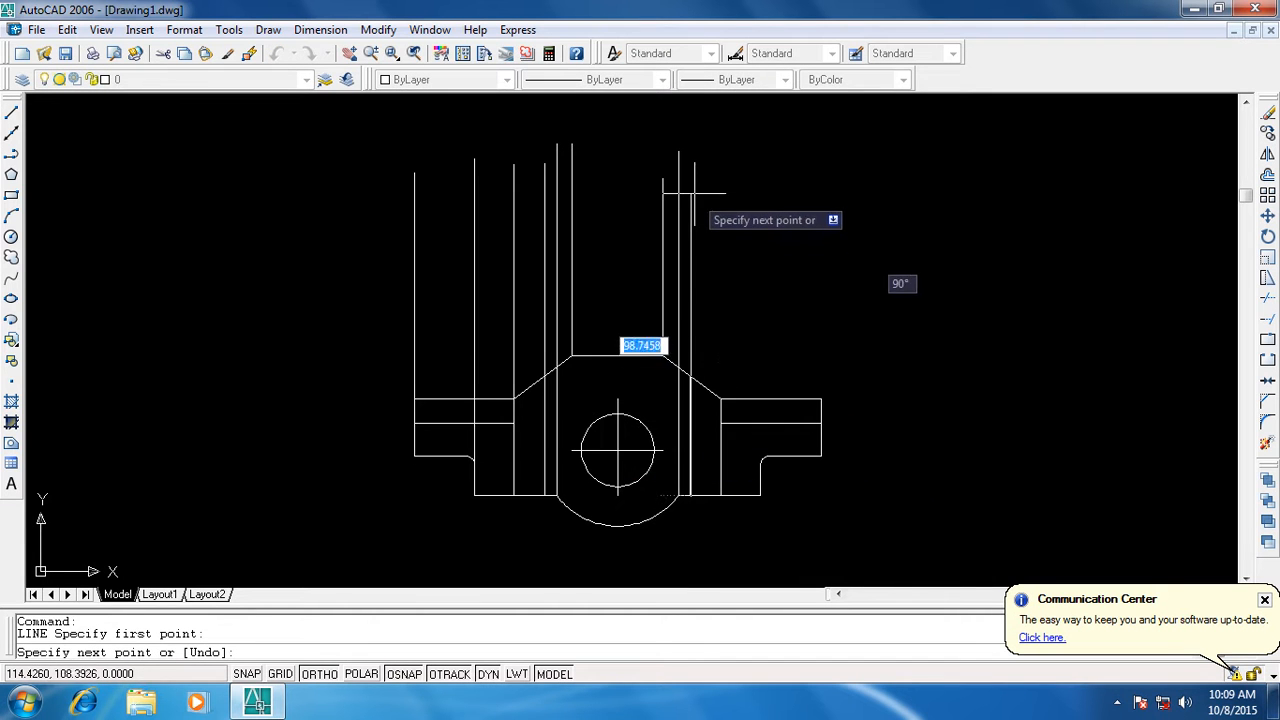
key("Escape")
right_click(796, 187)
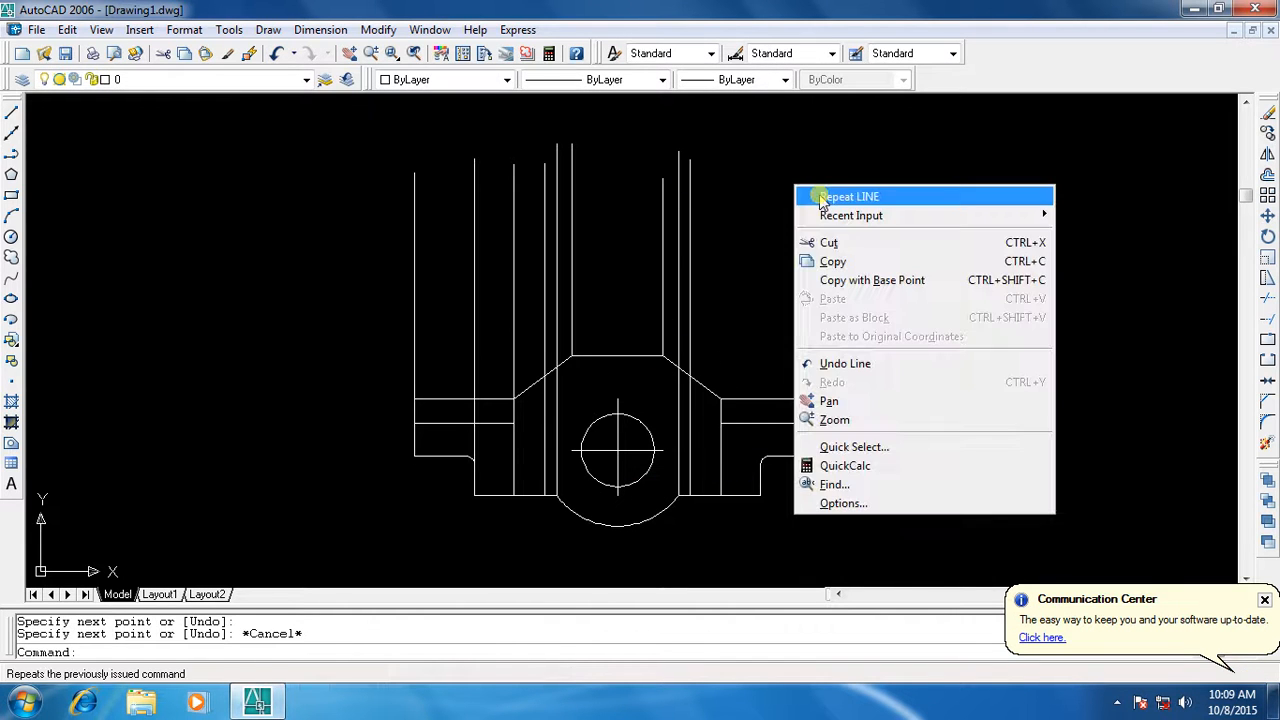
left_click(822, 200)
left_click(721, 492)
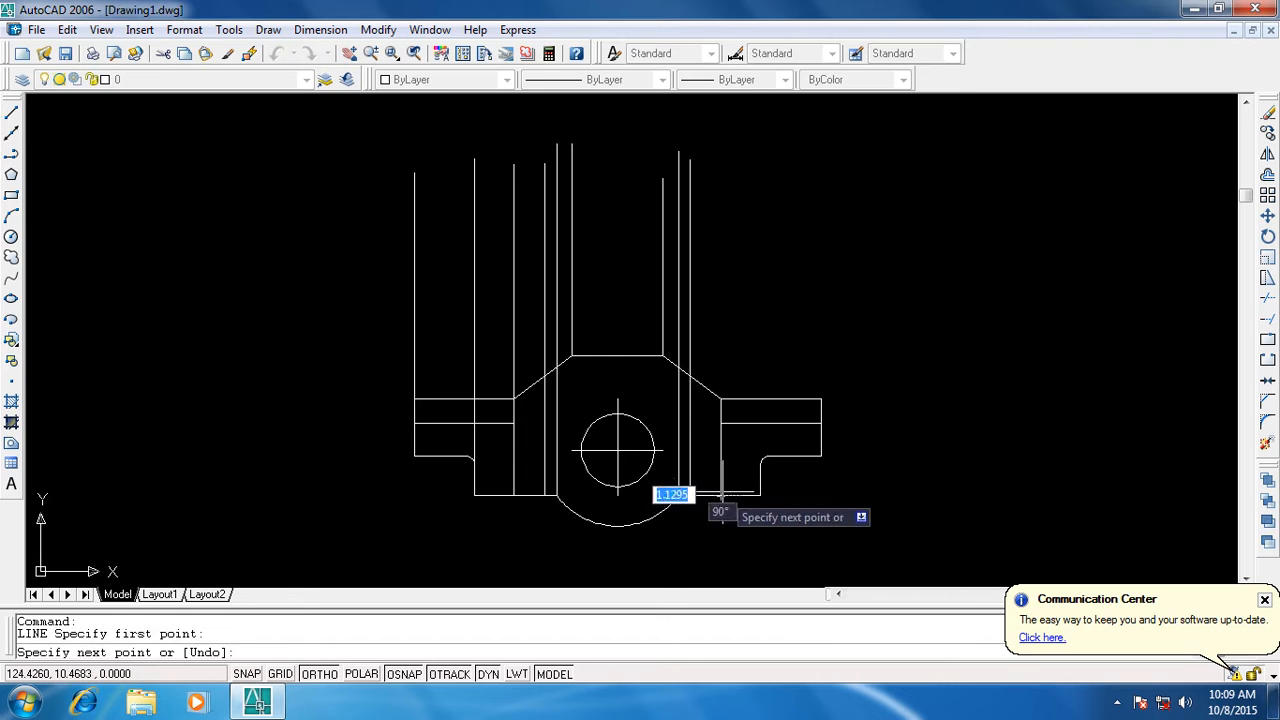
left_click(740, 152)
key("Escape")
Draw vertical projection lines upward from the right end of the part's bottom edge and from the right arm's bottom outer corner
right_click(780, 220)
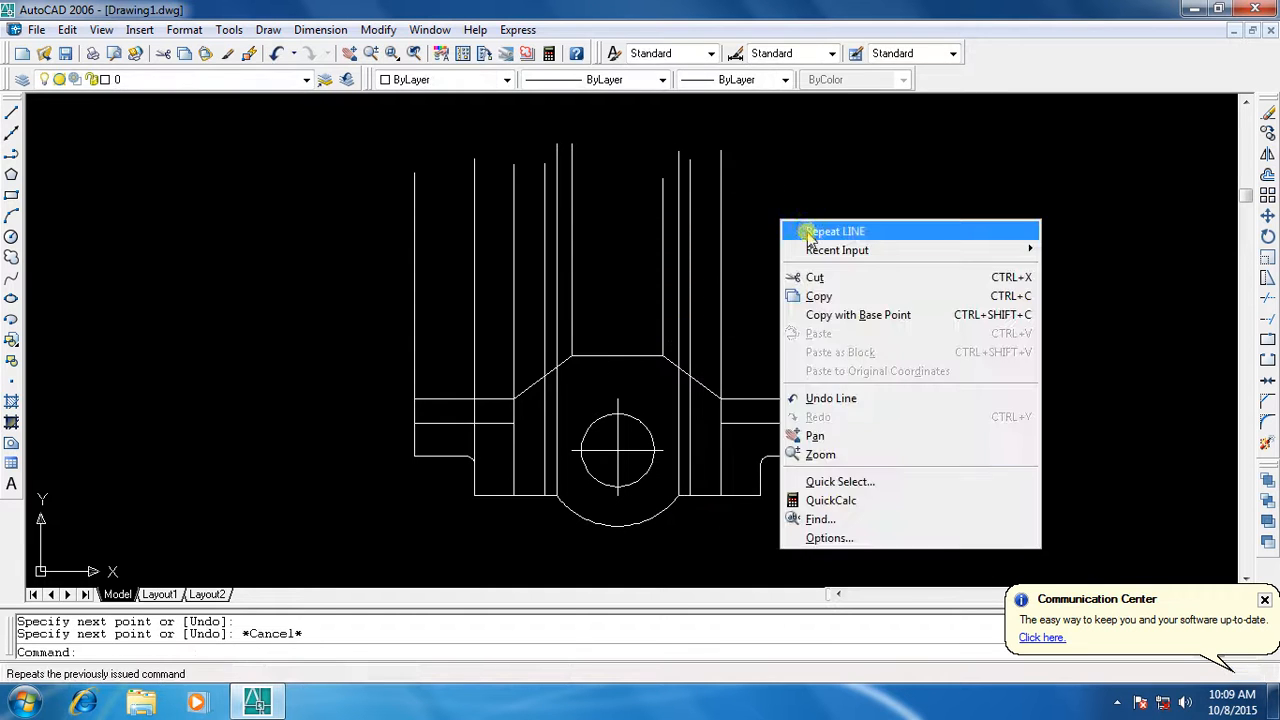
left_click(808, 233)
left_click(761, 494)
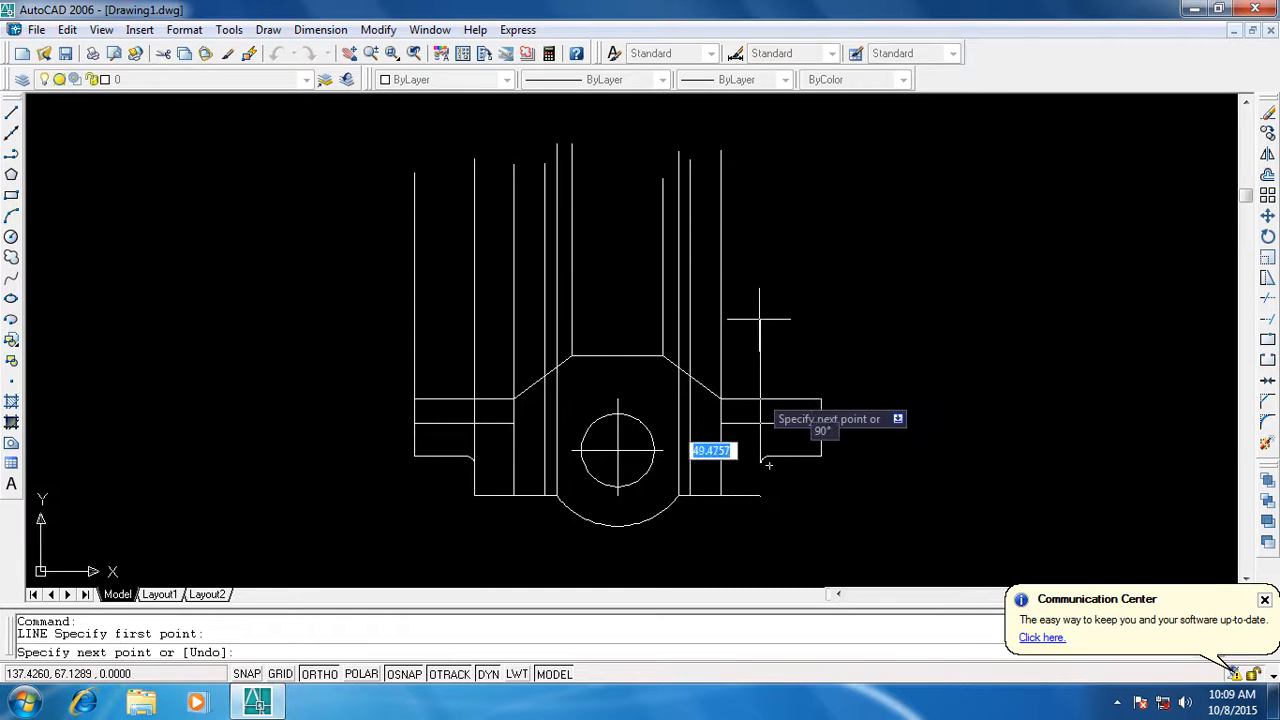
left_click(760, 151)
key("Escape")
right_click(850, 289)
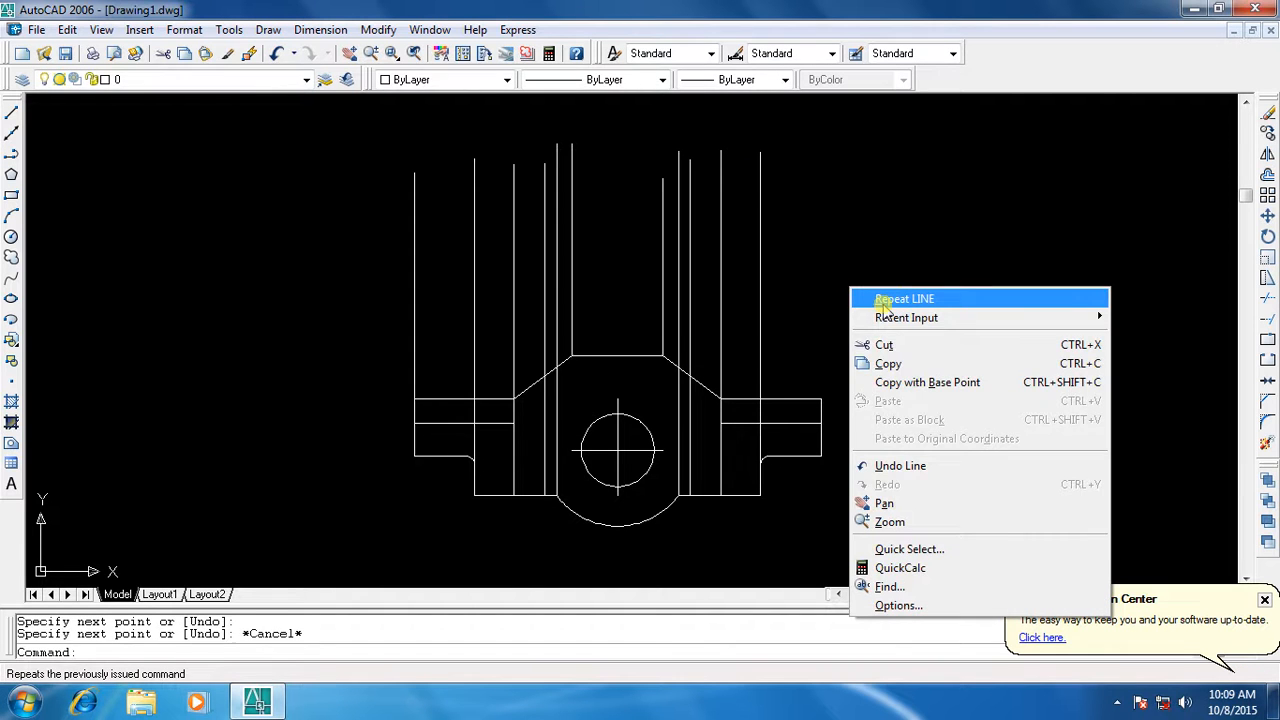
left_click(885, 300)
left_click(821, 456)
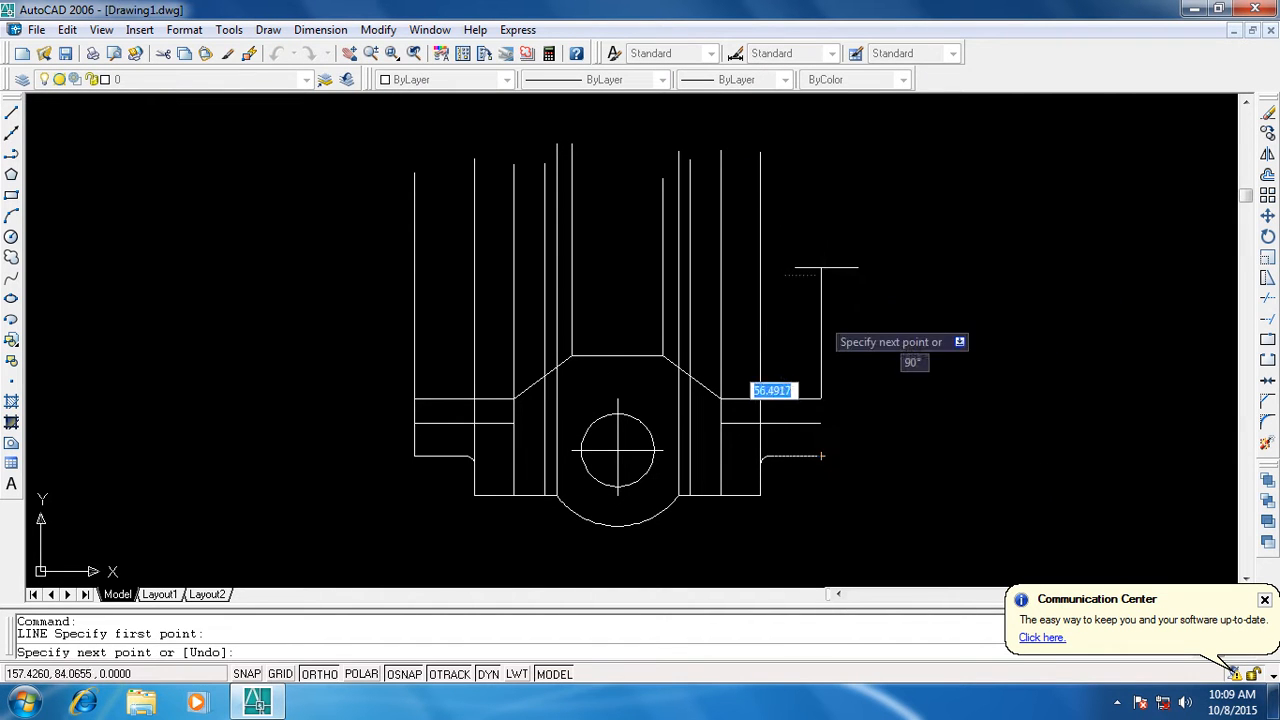
left_click(821, 152)
key("Escape")
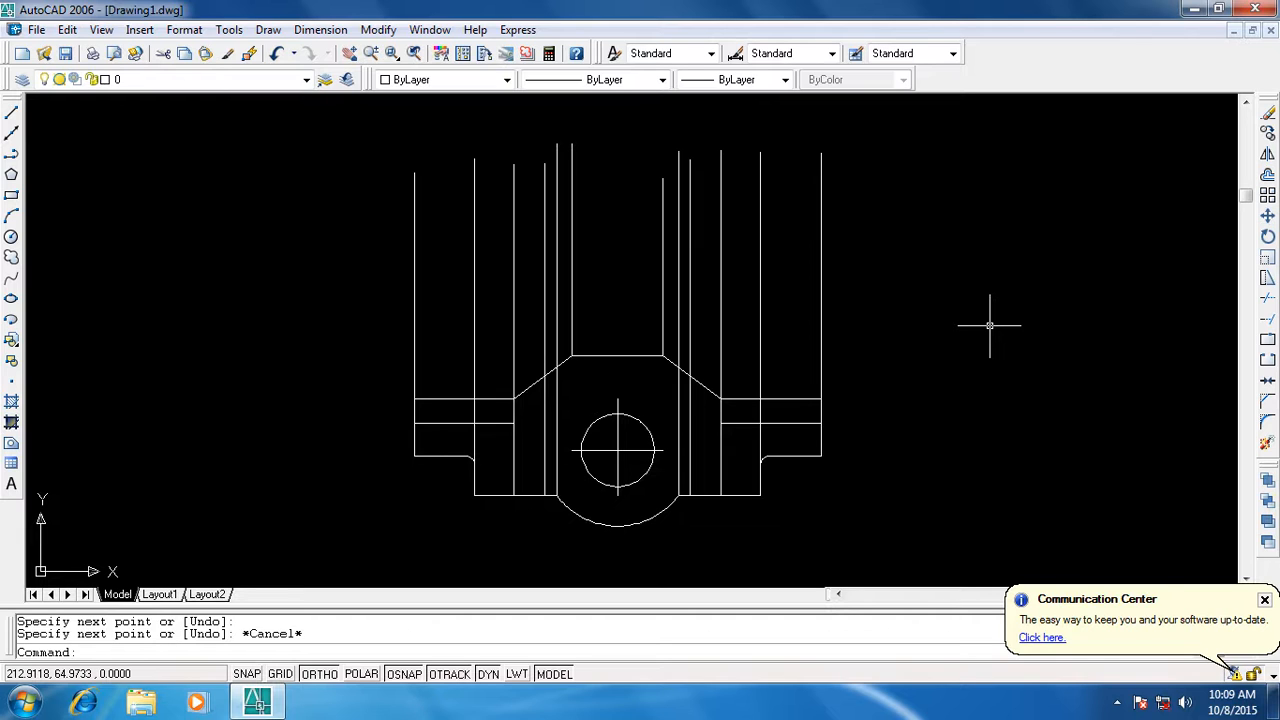
Draw a horizontal line at about Y 74 from the leftmost to the rightmost projection line
right_click(912, 264)
left_click(940, 275)
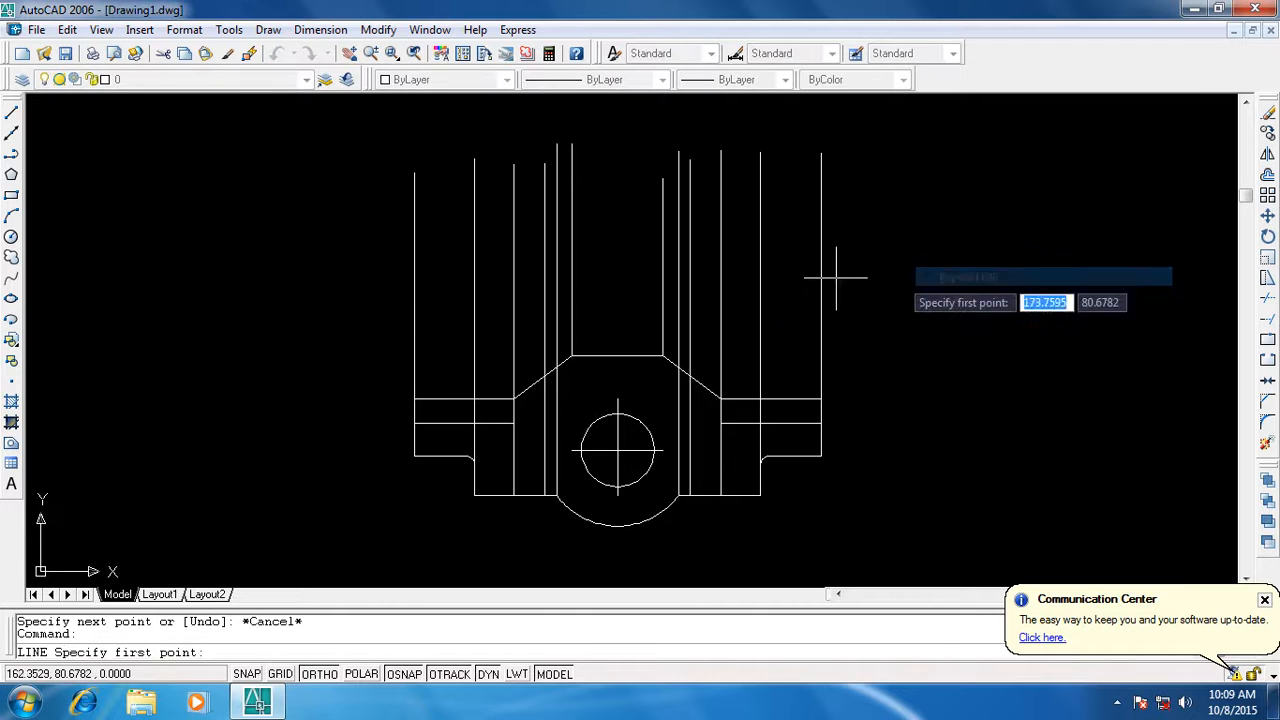
left_click(414, 298)
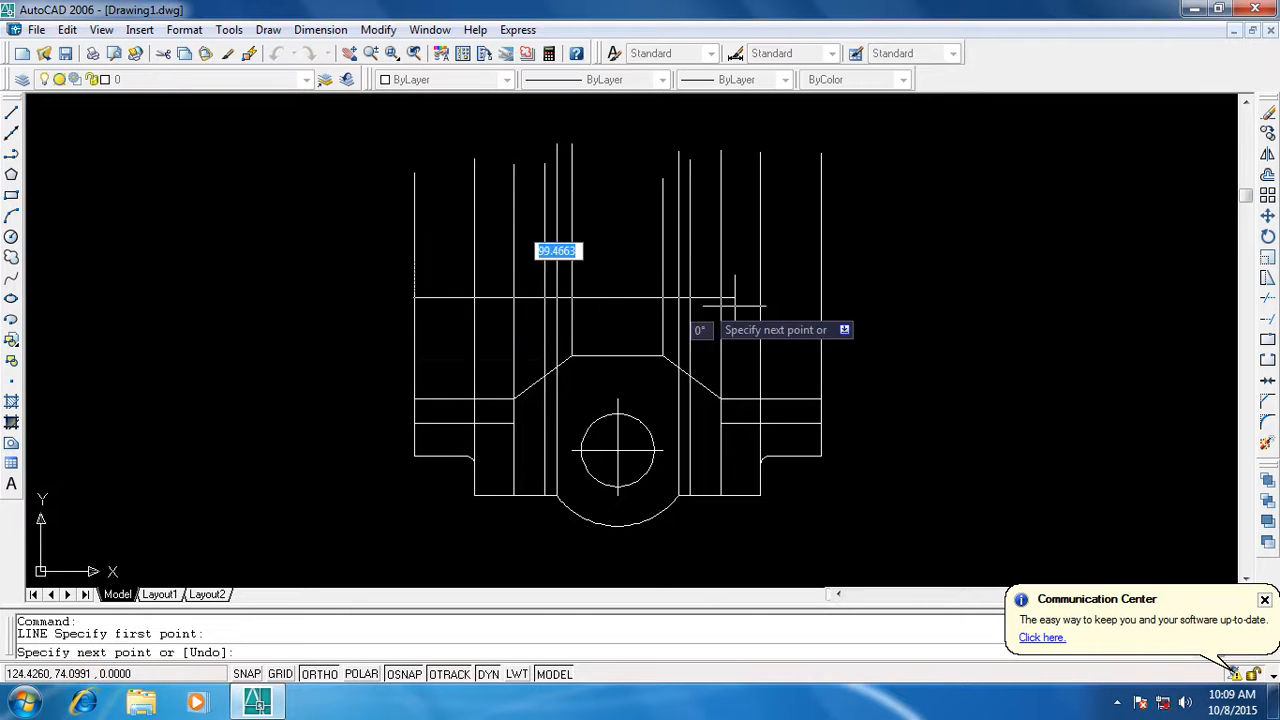
left_click(820, 298)
key("Escape")
key("Escape")
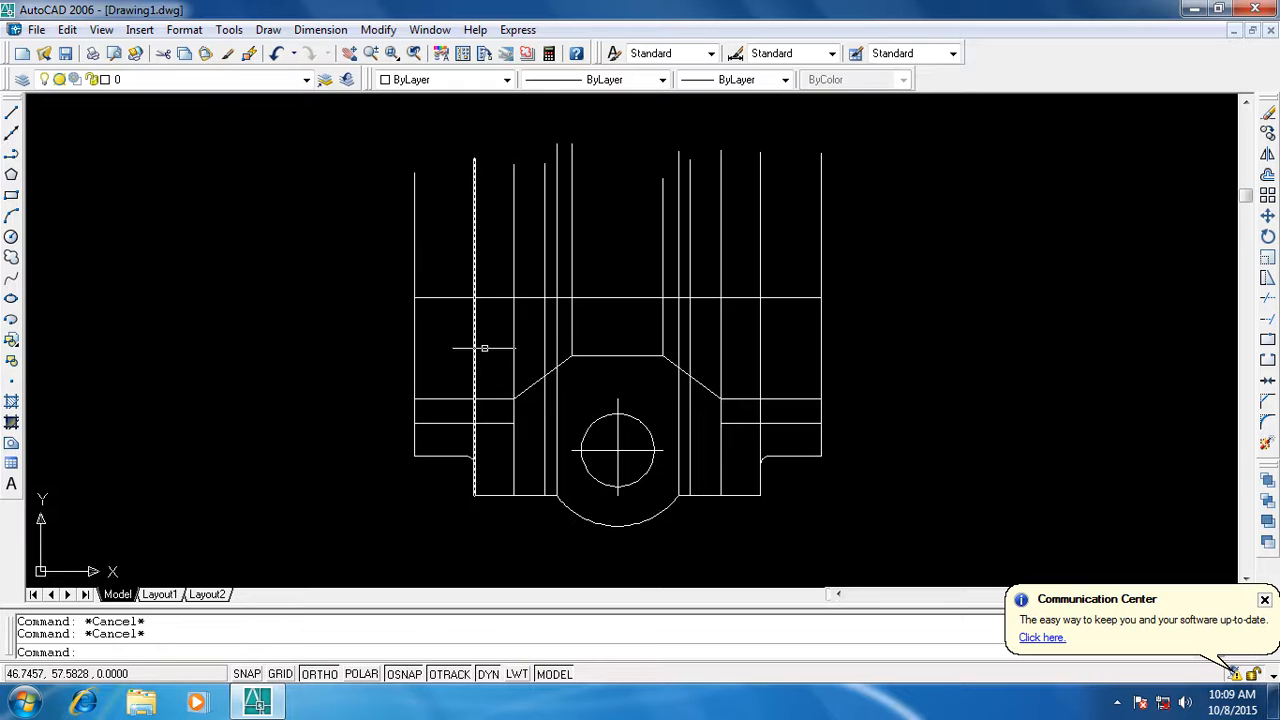
Offset the horizontal line across the projection lines upward by 18
type("o")
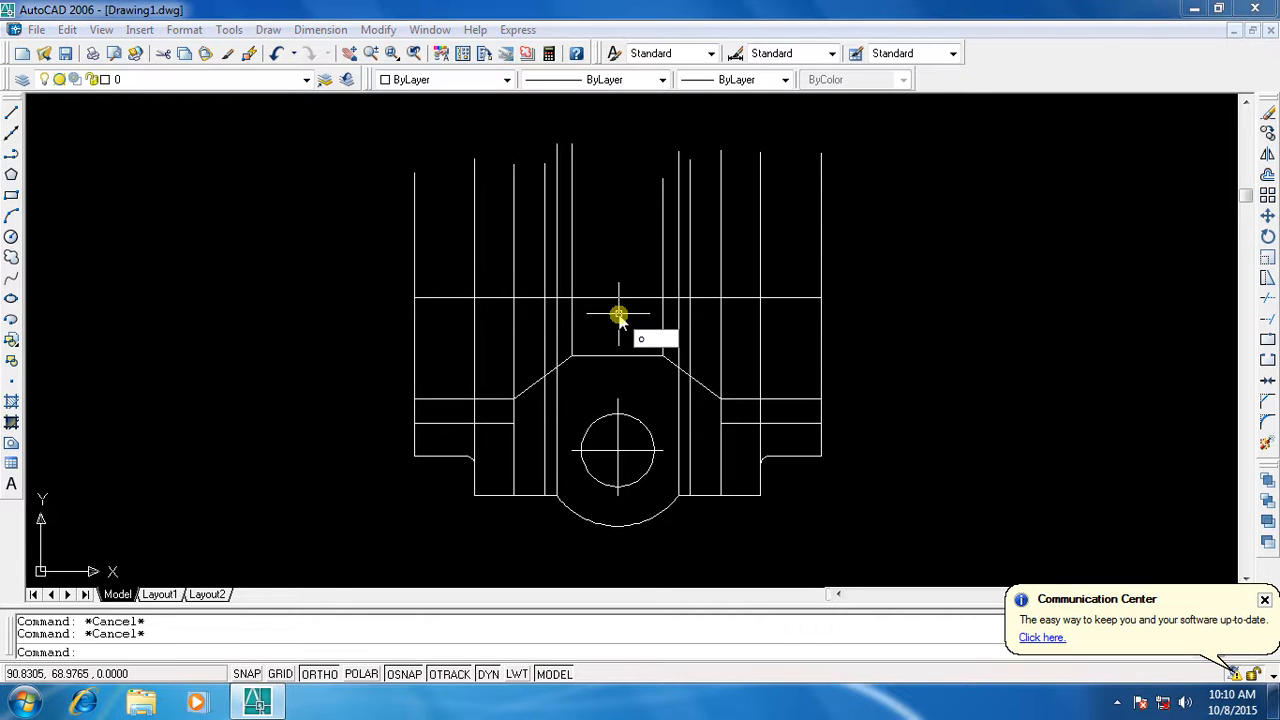
key("Return")
type("18")
key("Return")
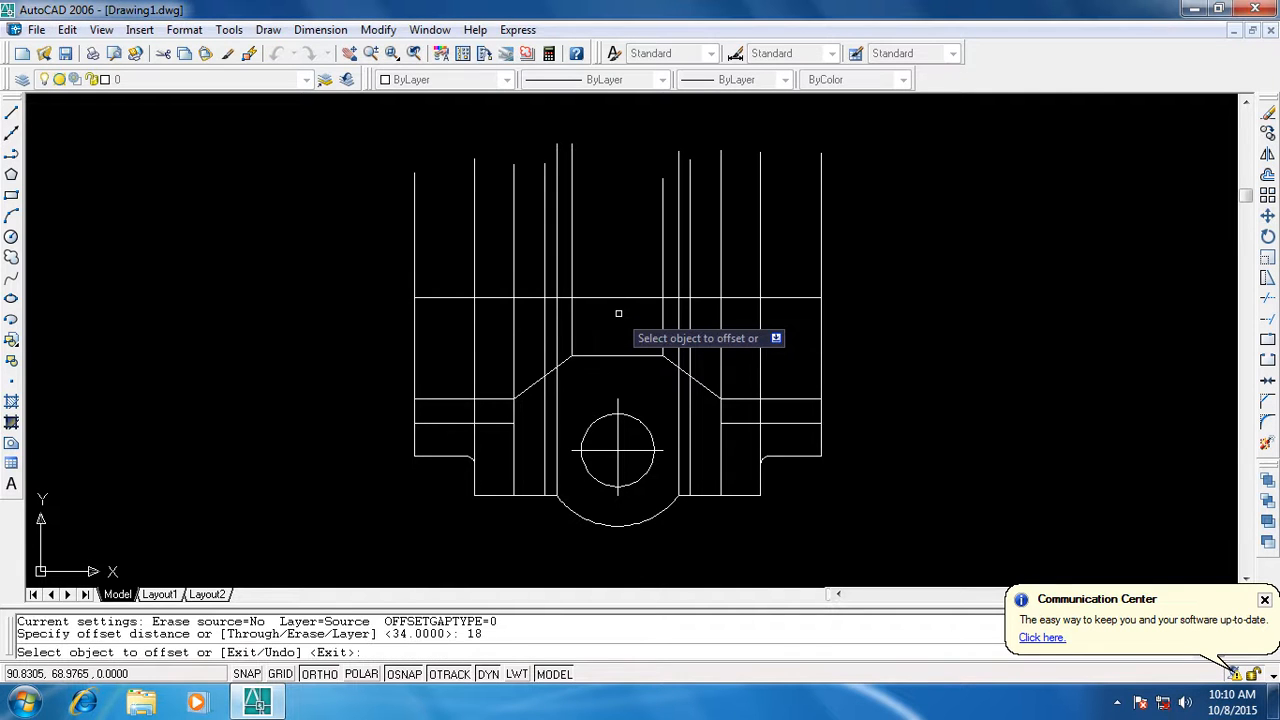
left_click(622, 298)
left_click(642, 256)
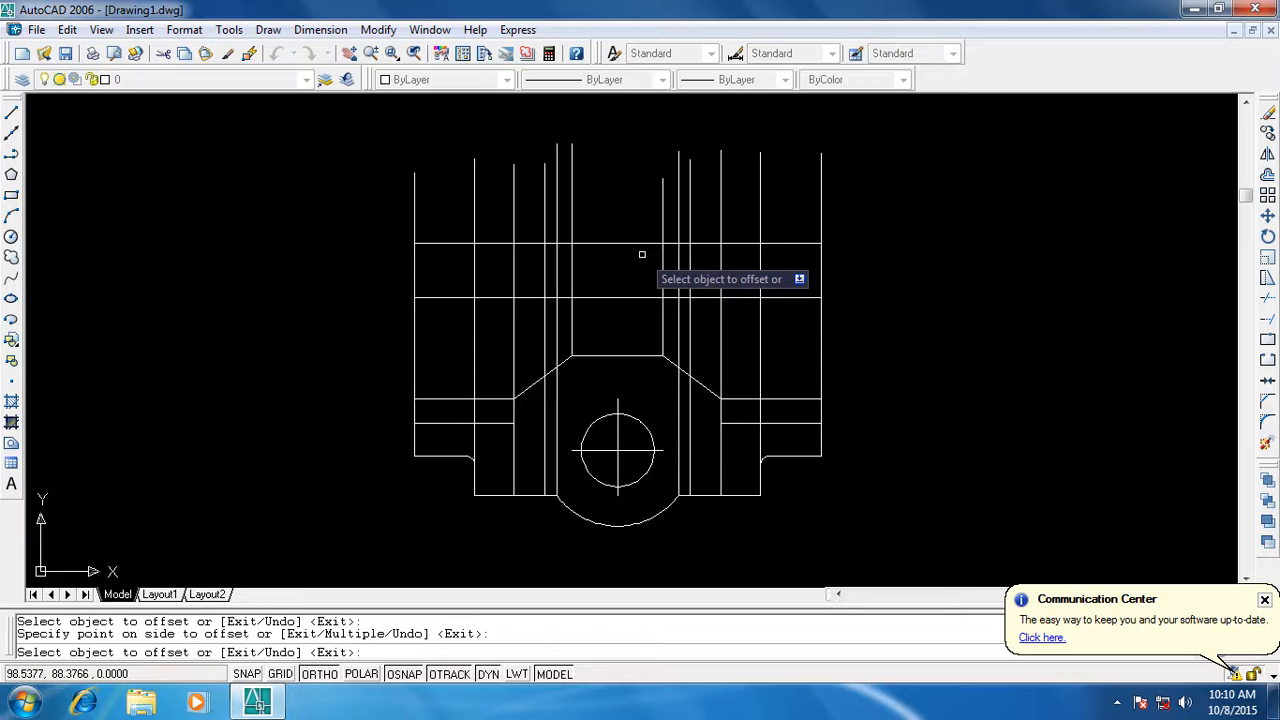
key("Escape")
key("Escape")
Offset the lowest horizontal line across the projection lines upward by 43
type("o")
key("Return")
type("43")
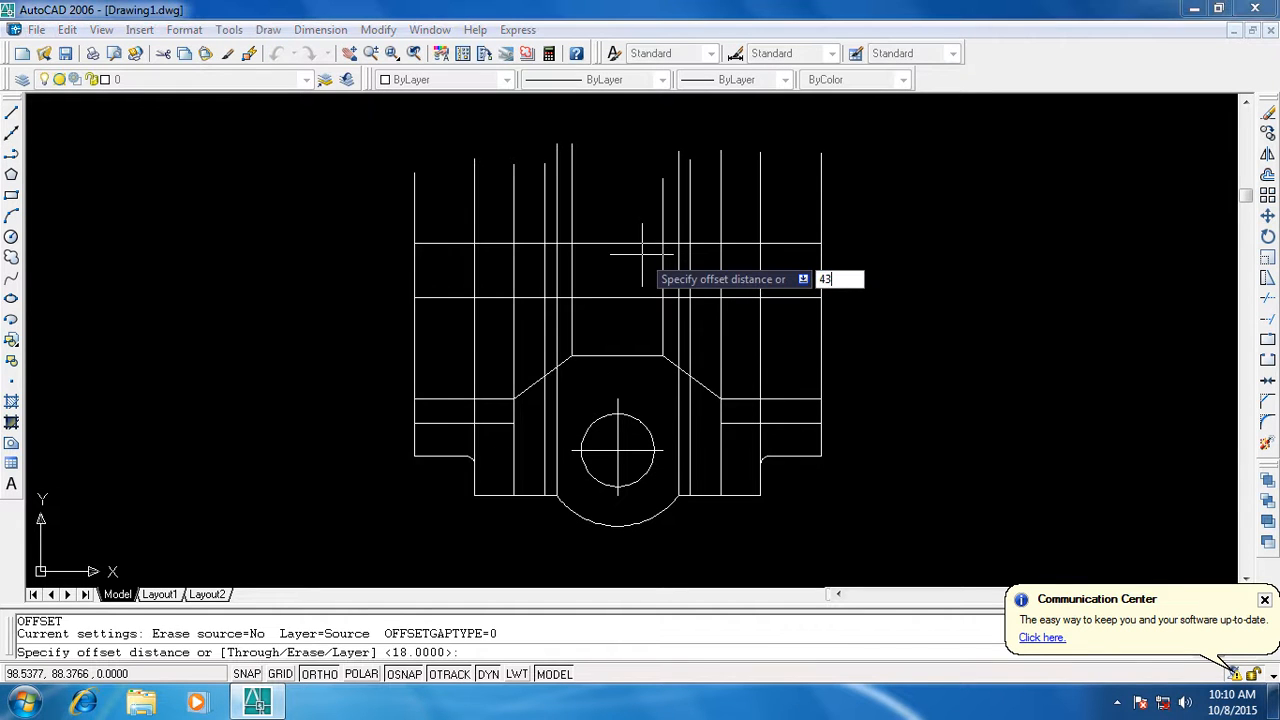
key("Return")
left_click(627, 297)
left_click(616, 200)
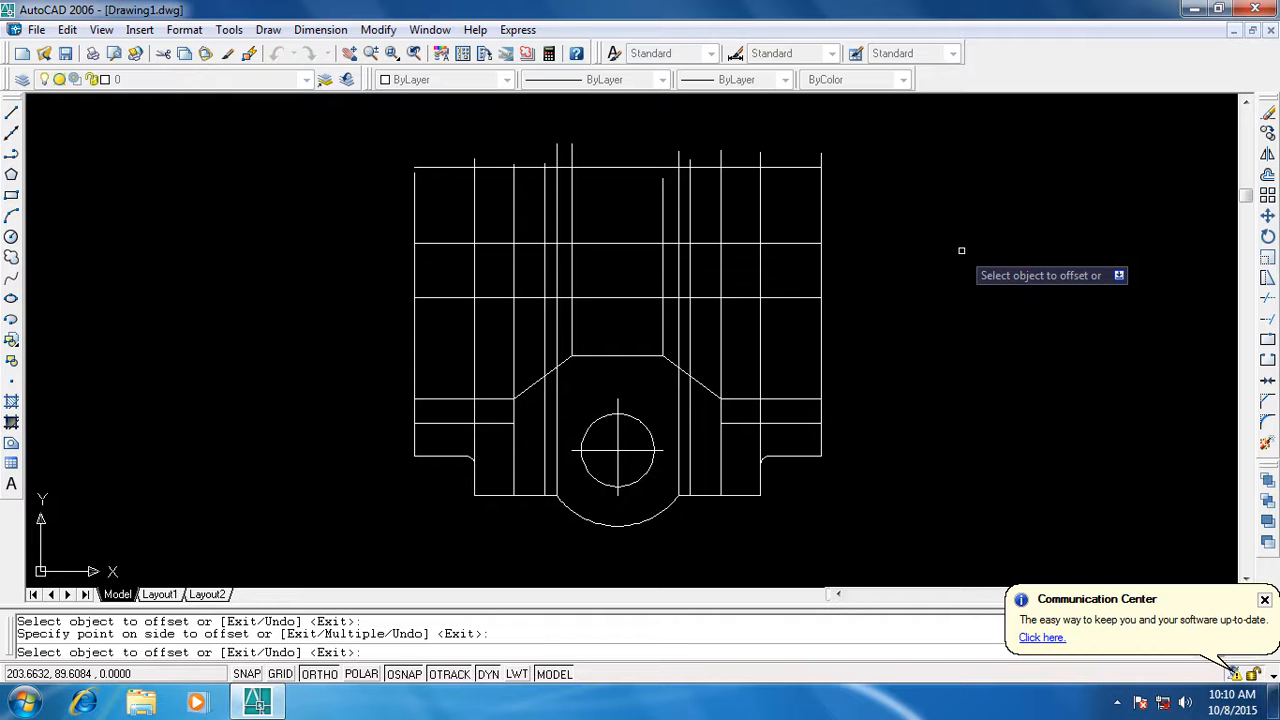
key("Escape")
key("Escape")
key("Escape")
Offset the uppermost horizontal line downward by 15
type("o")
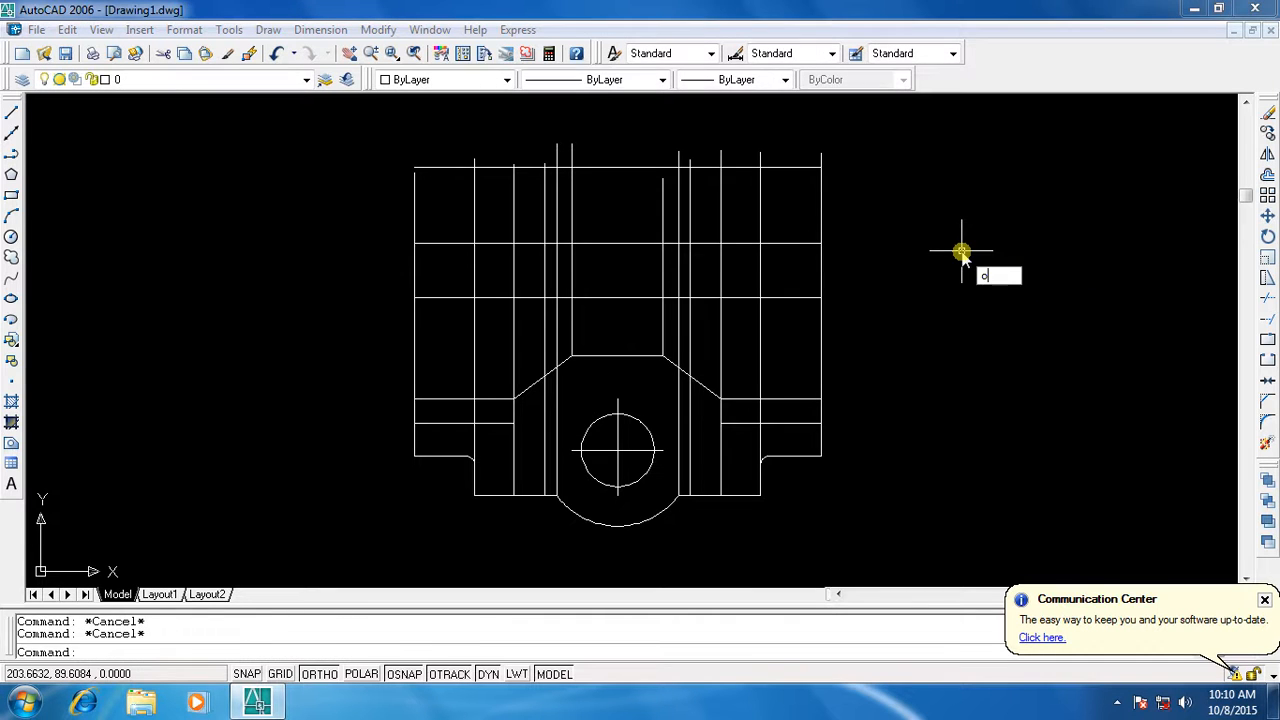
key("Return")
type("15")
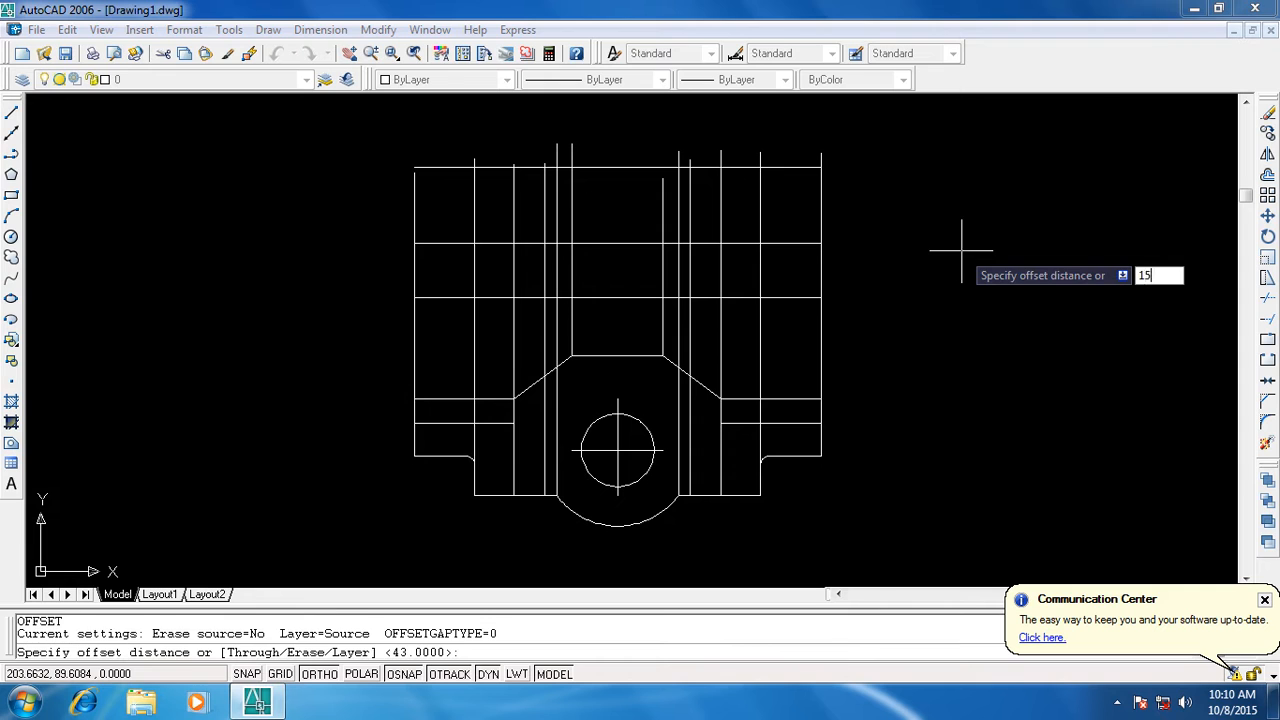
key("Return")
left_click(635, 174)
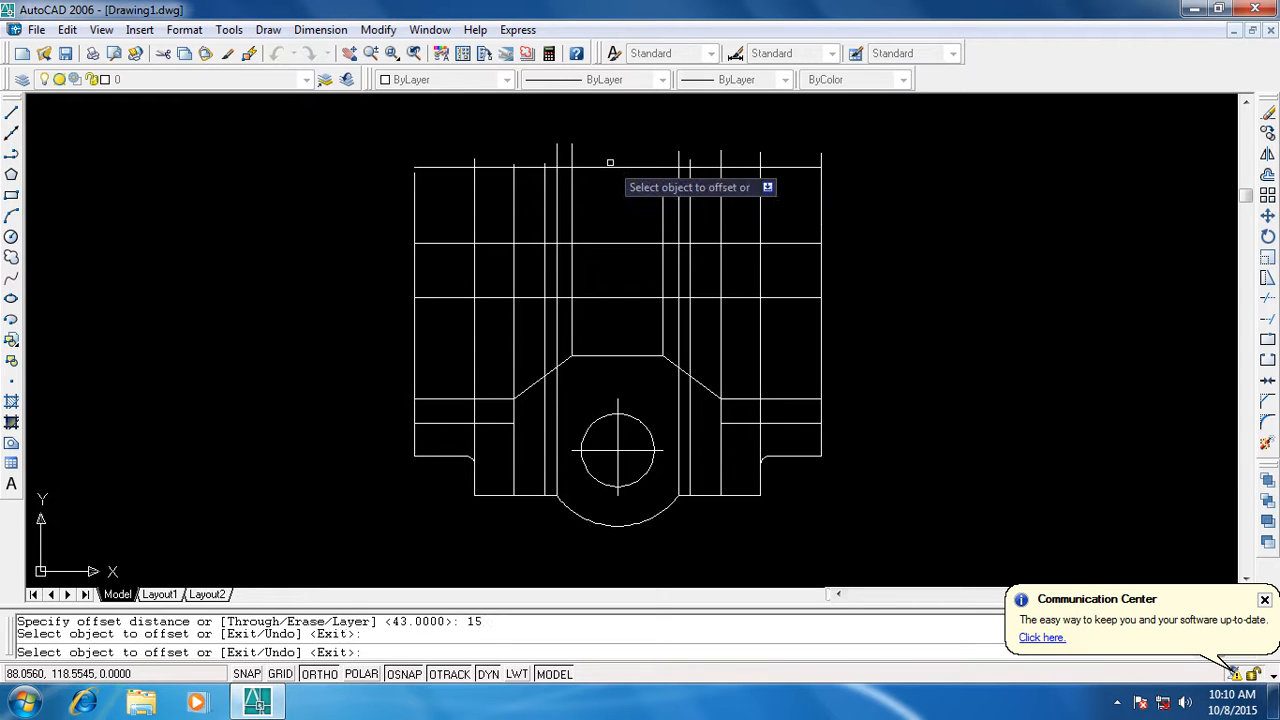
left_click(635, 168)
left_click(644, 303)
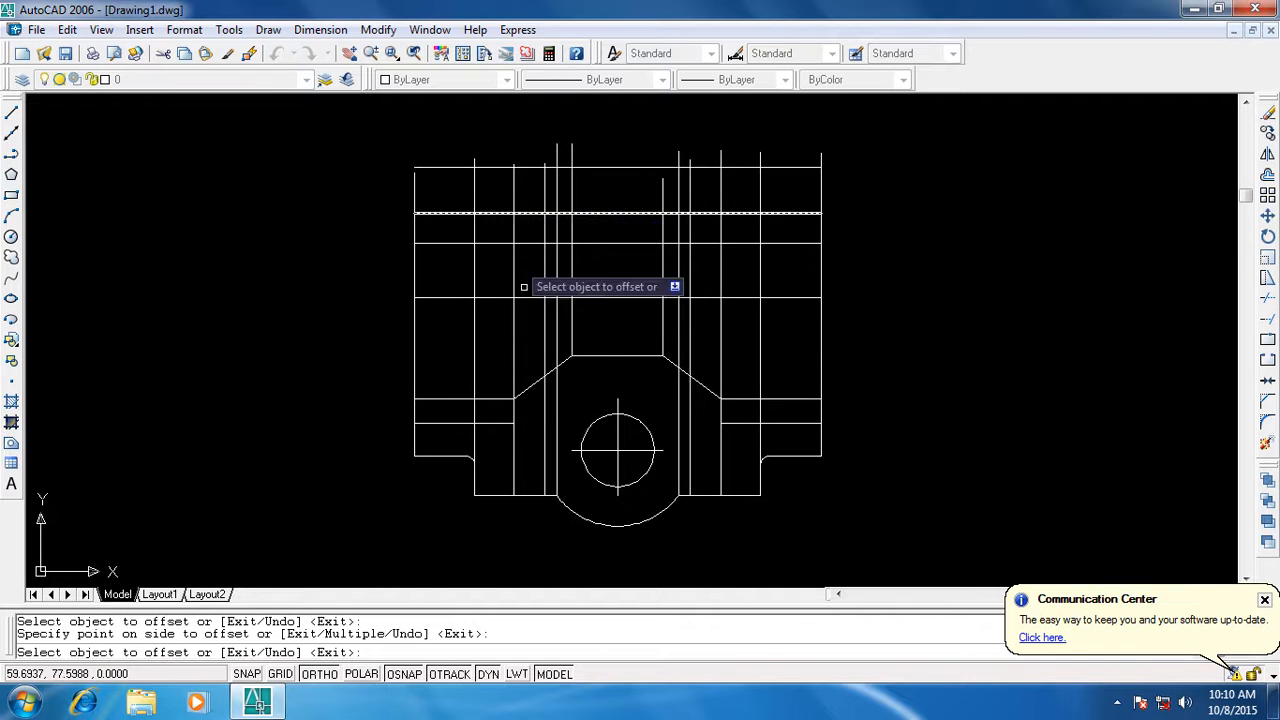
scroll(505, 162, "up", 5)
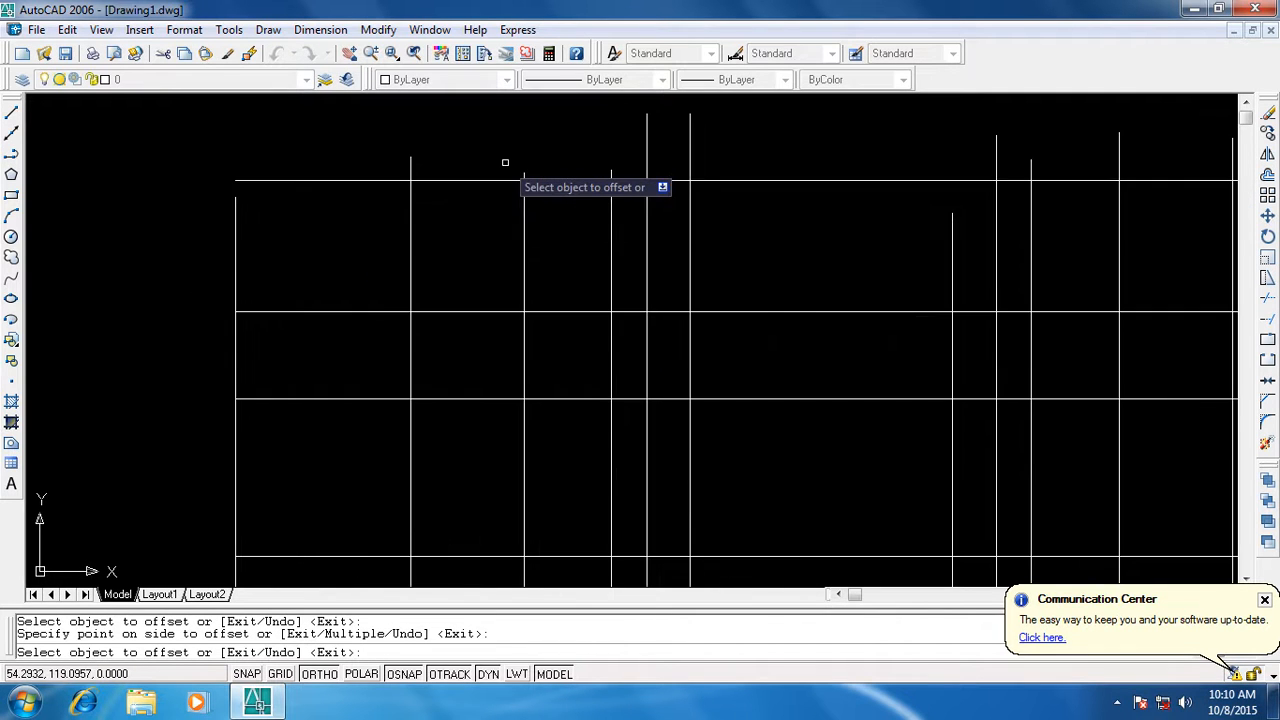
key("Escape")
key("Escape")
Stretch the upper ends of the leftmost projection line and the top edge's right-end projection line above the uppermost horizontal line
left_click(237, 225)
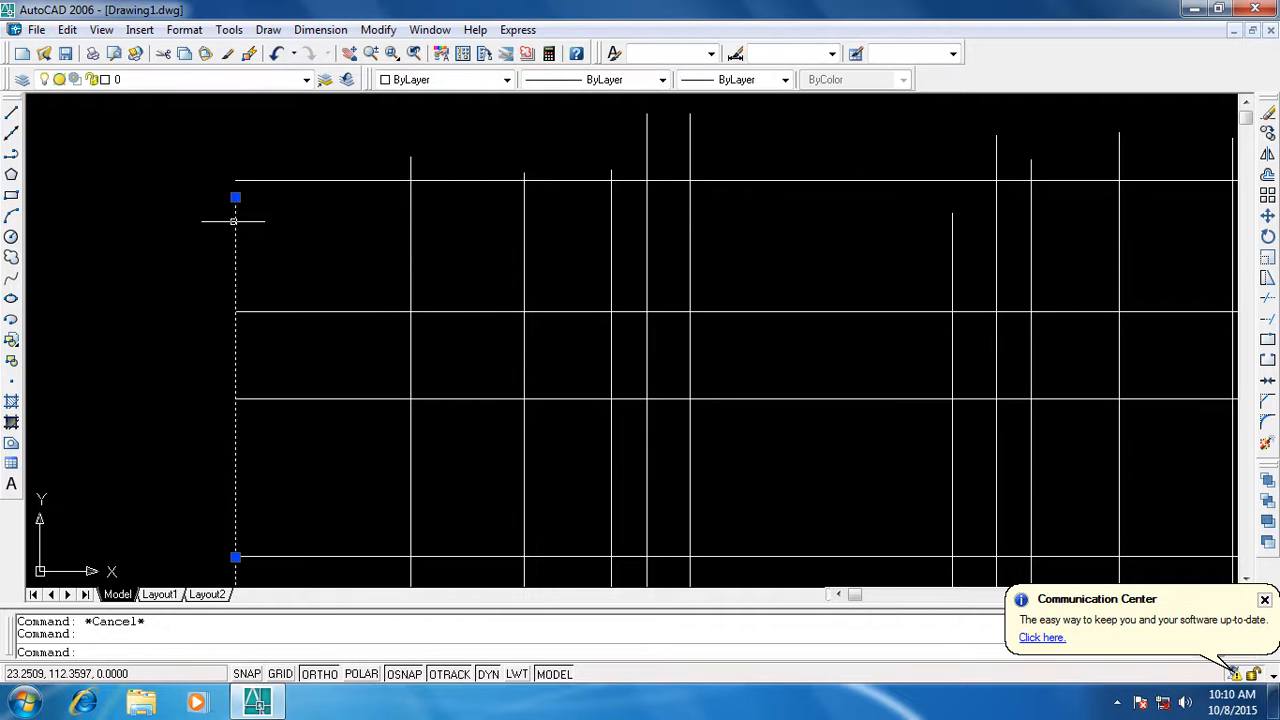
left_click(235, 197)
left_click(235, 130)
key("Escape")
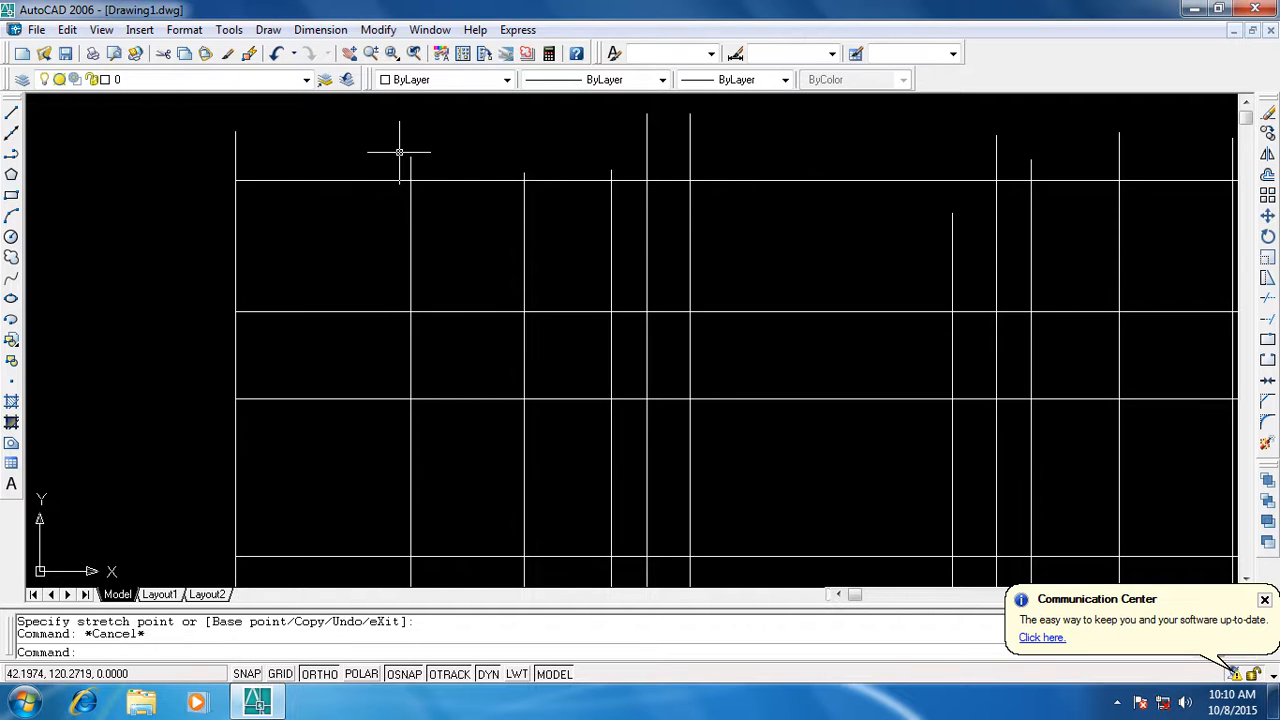
left_click(952, 237)
left_click(953, 213)
key("Escape")
scroll(1020, 275, "down", 3)
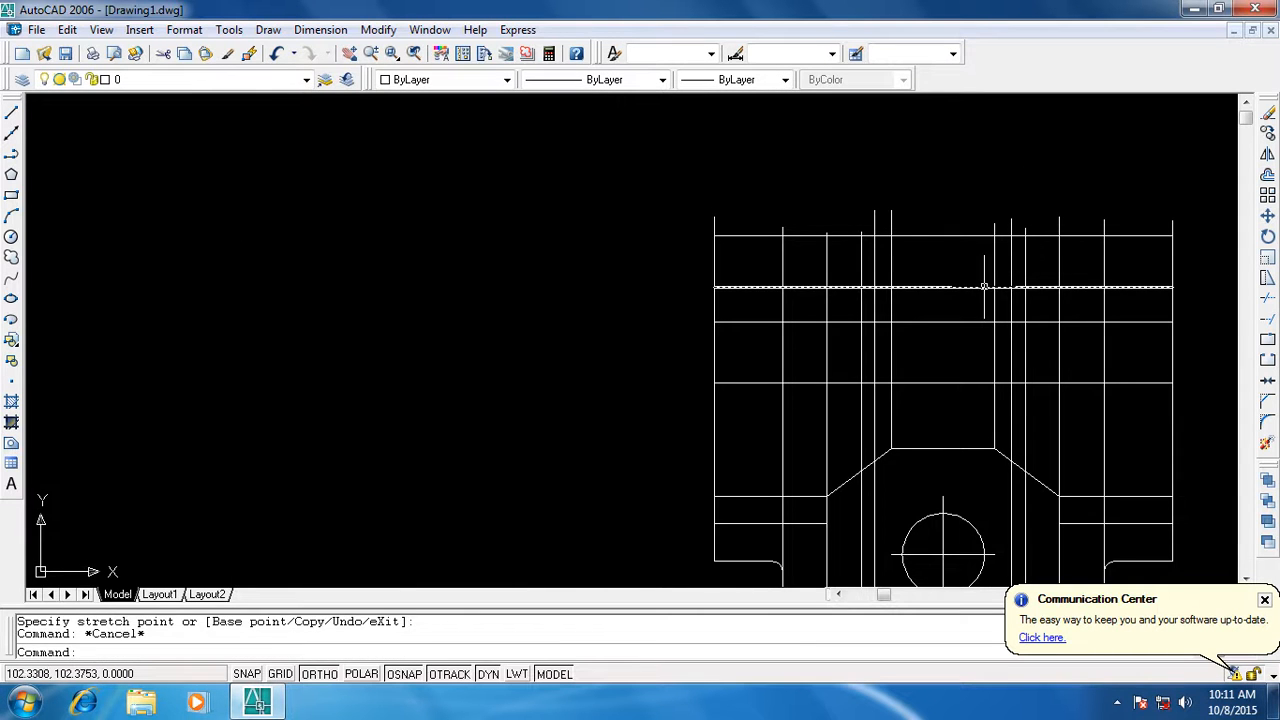
key("Escape")
Trim all projection line ends that extend above the uppermost horizontal line, using every object as a cutting edge
type("tr")
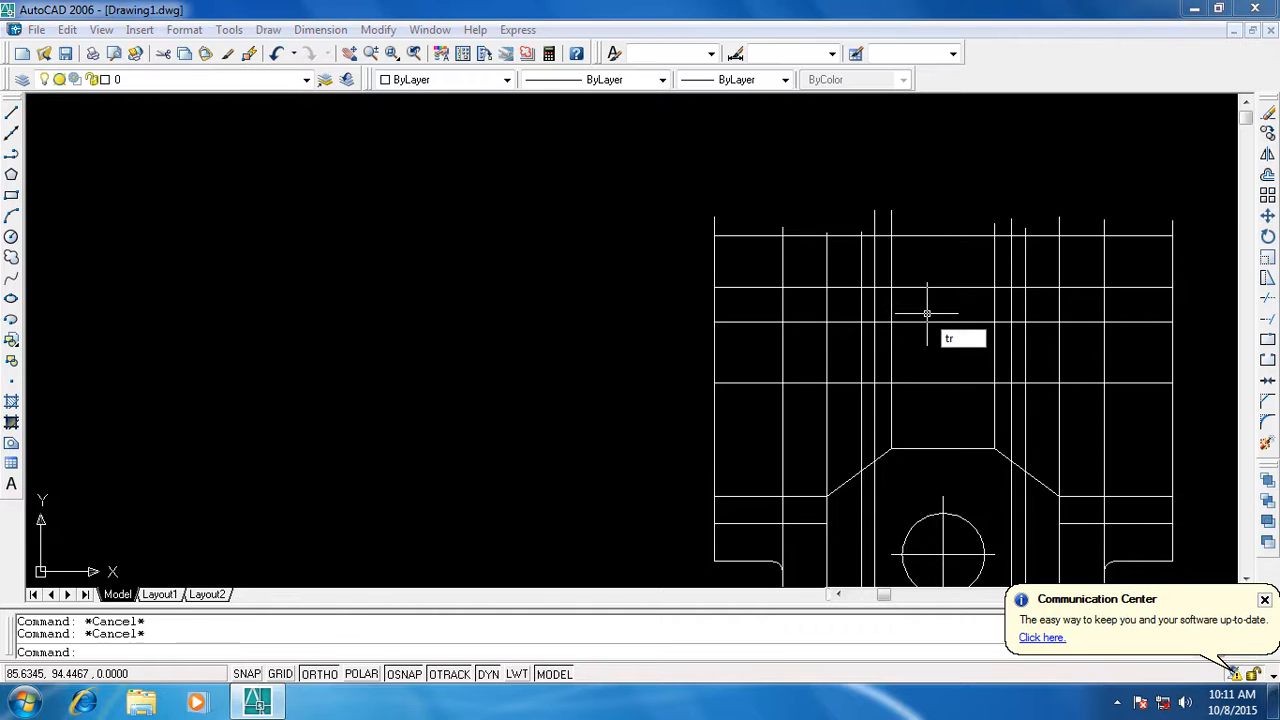
key("Return")
key("Return")
left_click(1205, 203)
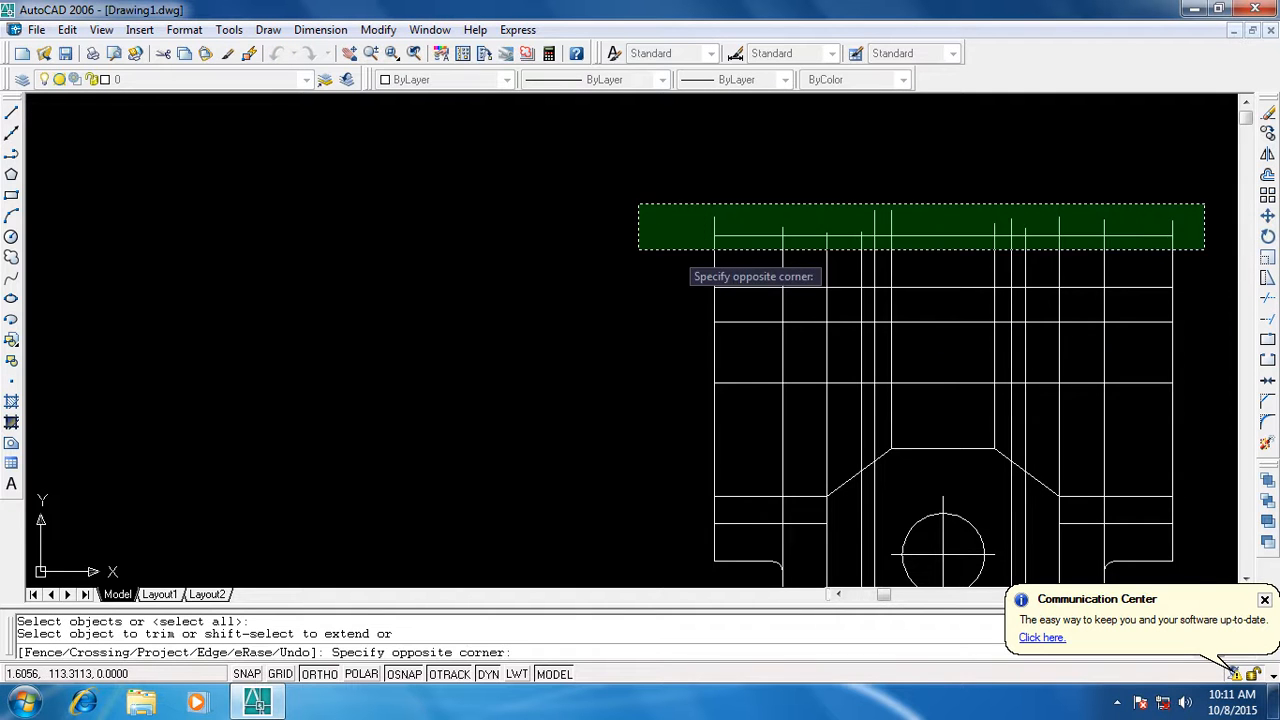
left_click(587, 237)
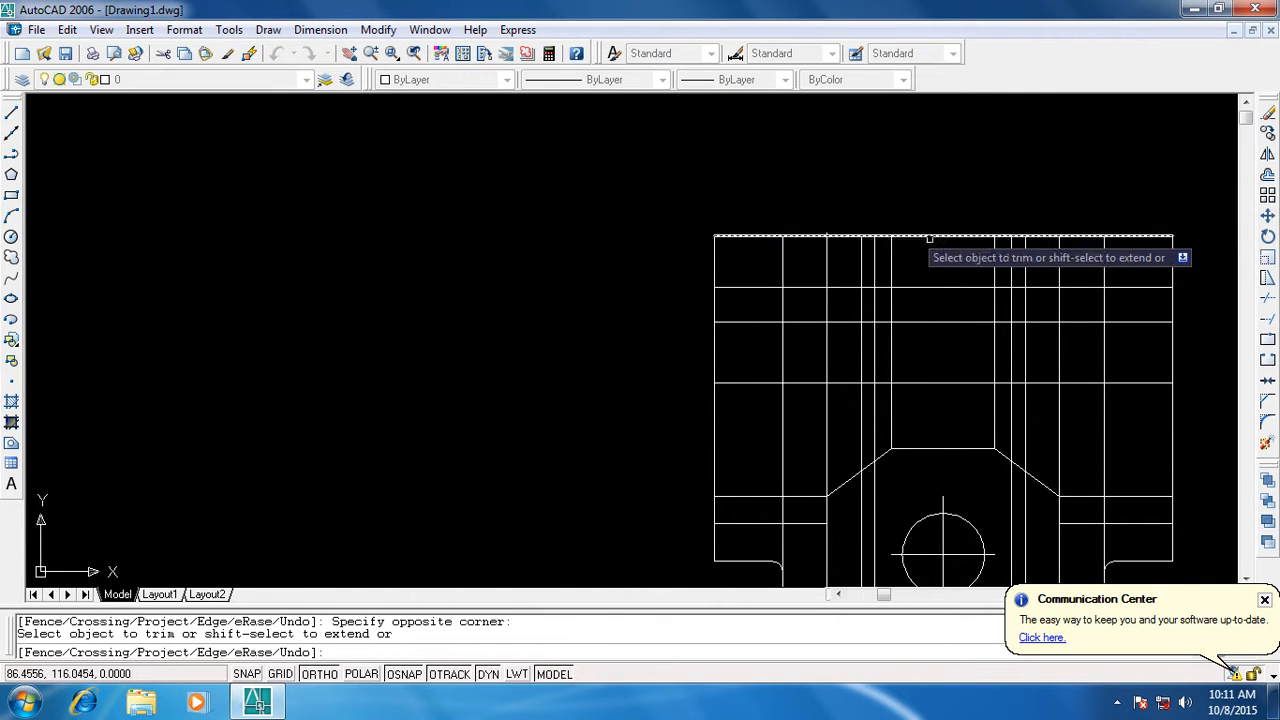
scroll(929, 239, "up", 2)
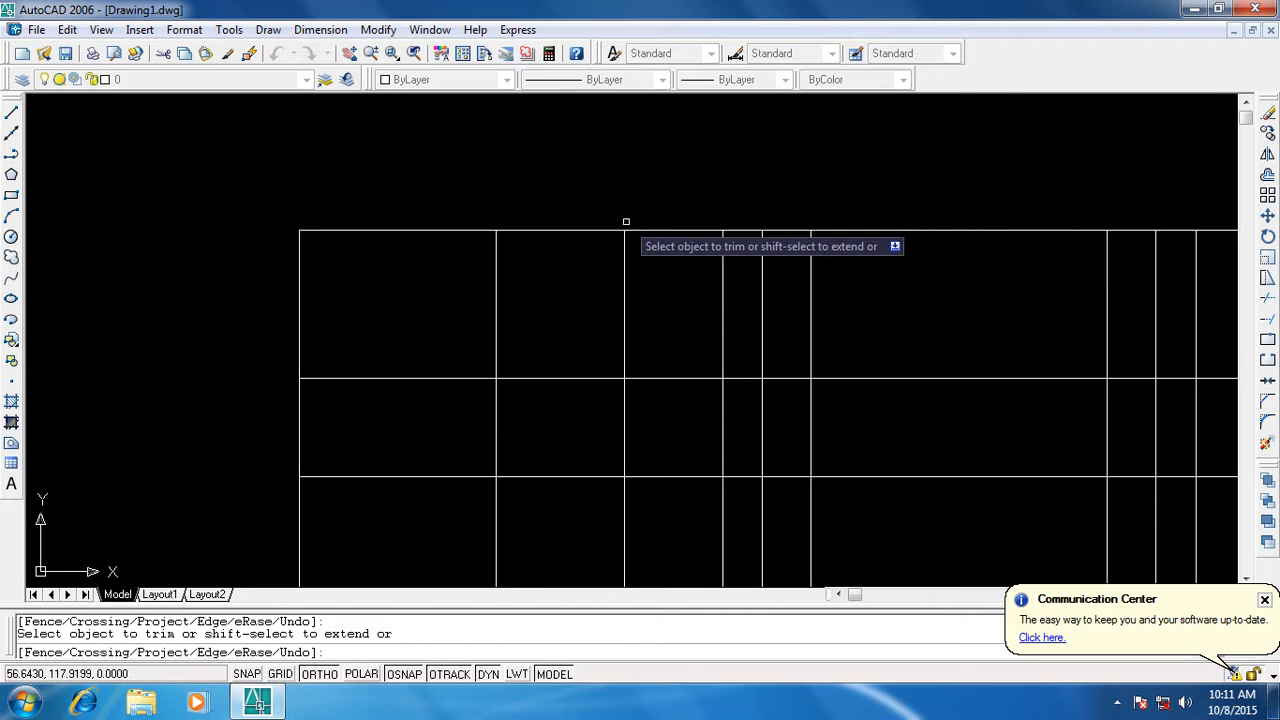
scroll(620, 225, "down", 4)
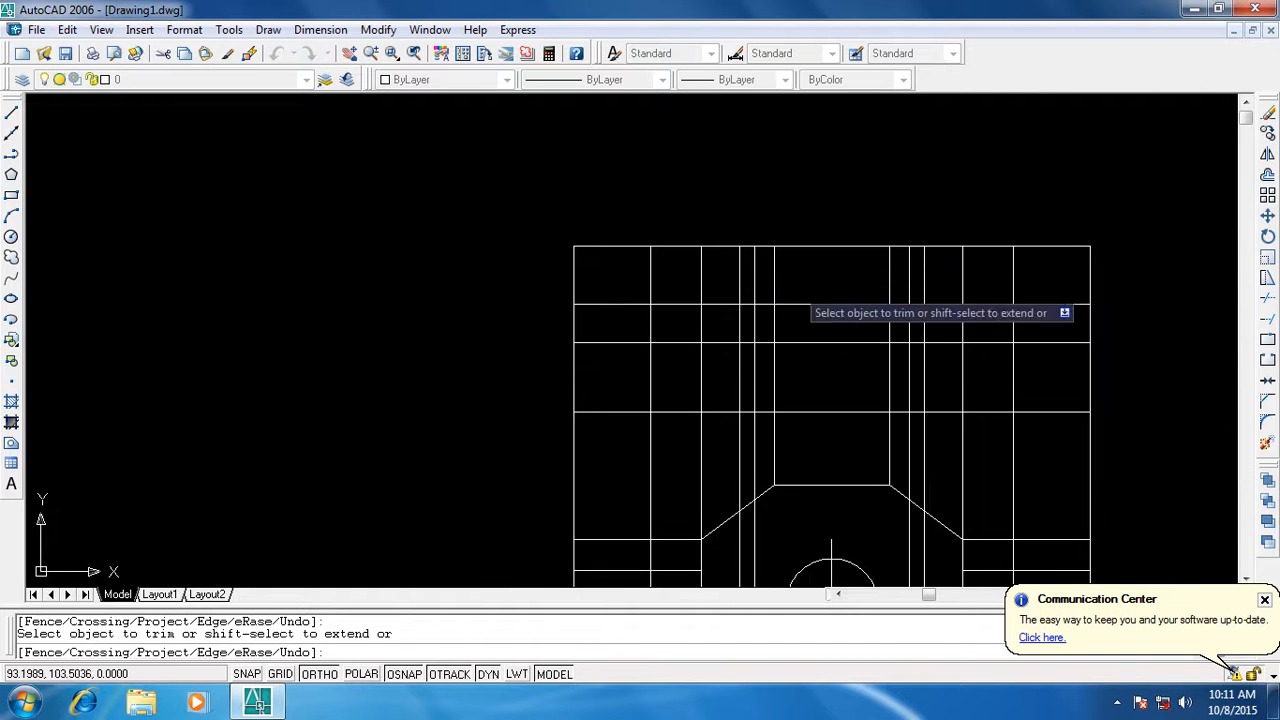
left_click(350, 54)
left_click_drag(843, 394, 577, 334)
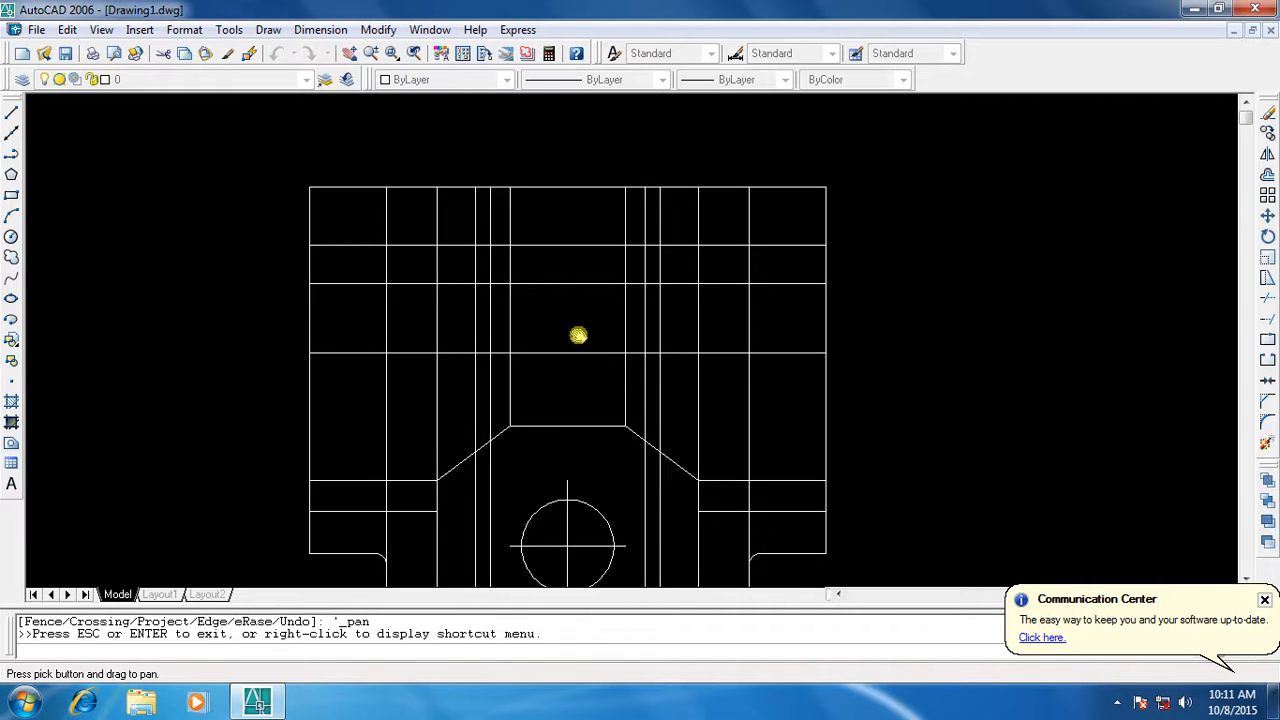
Stretch the upper end of the circle's vertical centreline up to the uppermost horizontal line
mouse_move(644, 364)
left_mouse_down()
mouse_move(674, 354)
mouse_move(663, 334)
left_mouse_up()
key("Escape")
key("Escape")
key("Escape")
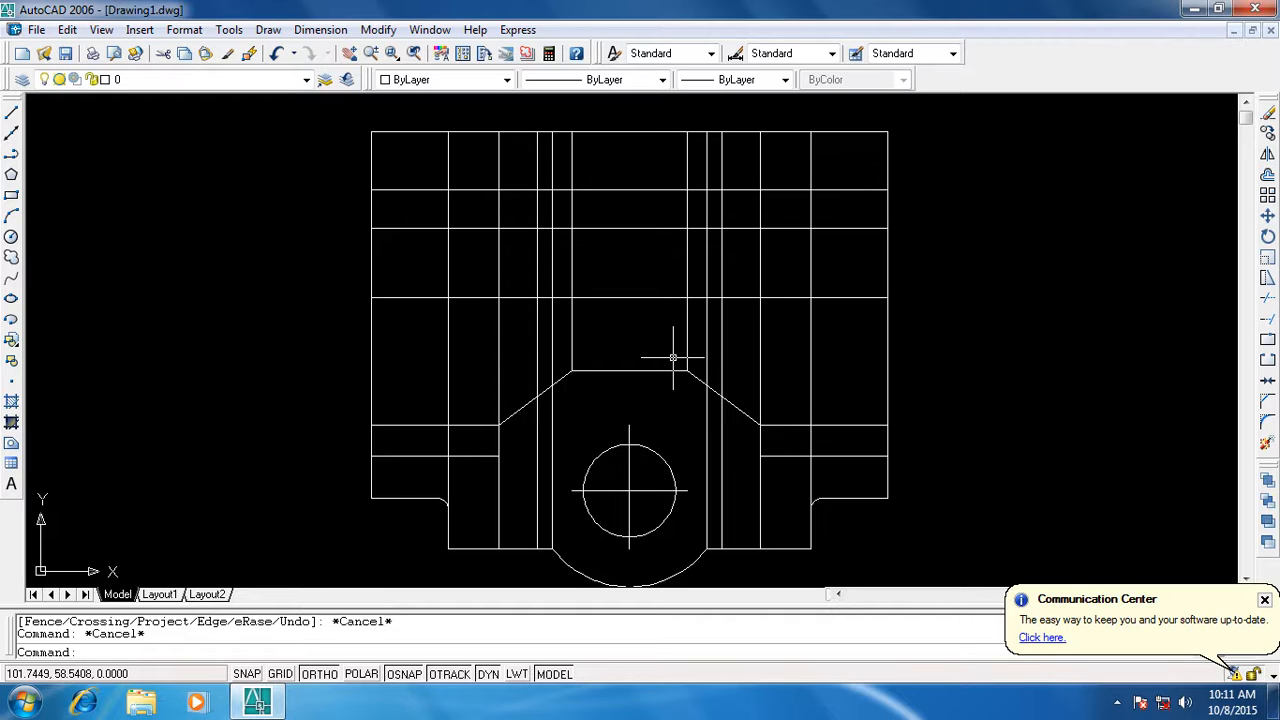
left_click(629, 485)
left_click(629, 425)
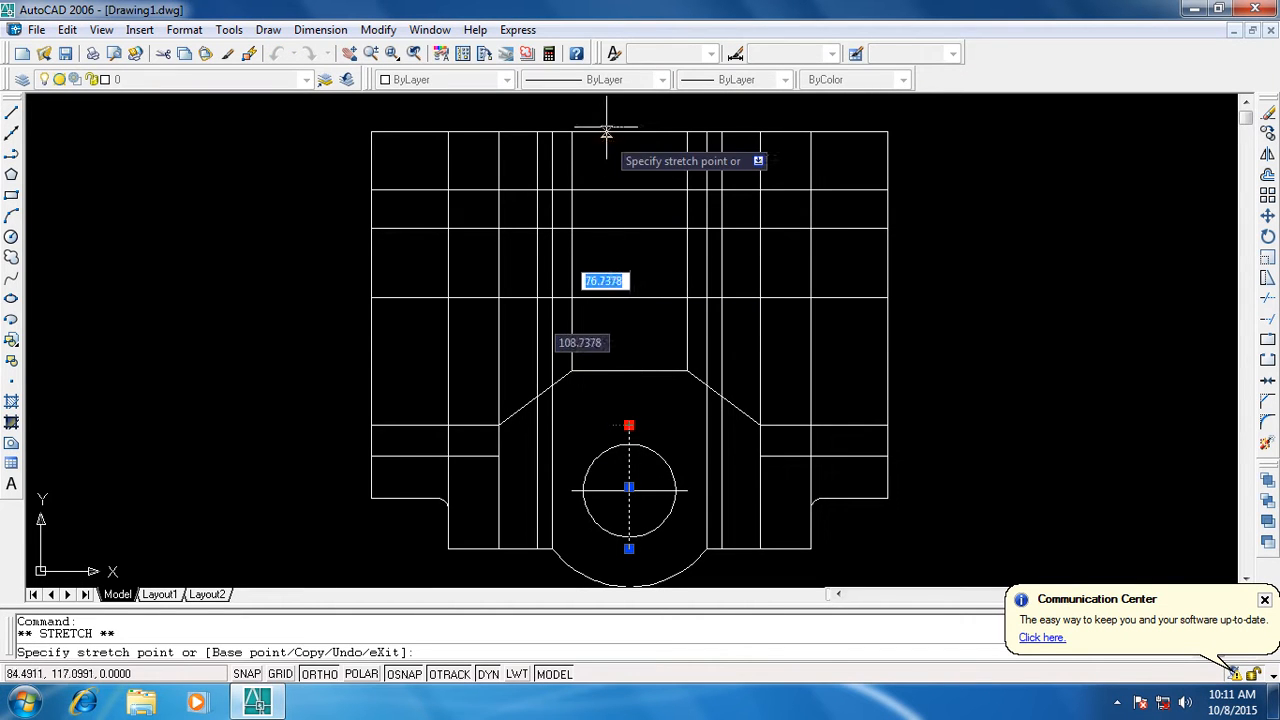
key("Escape")
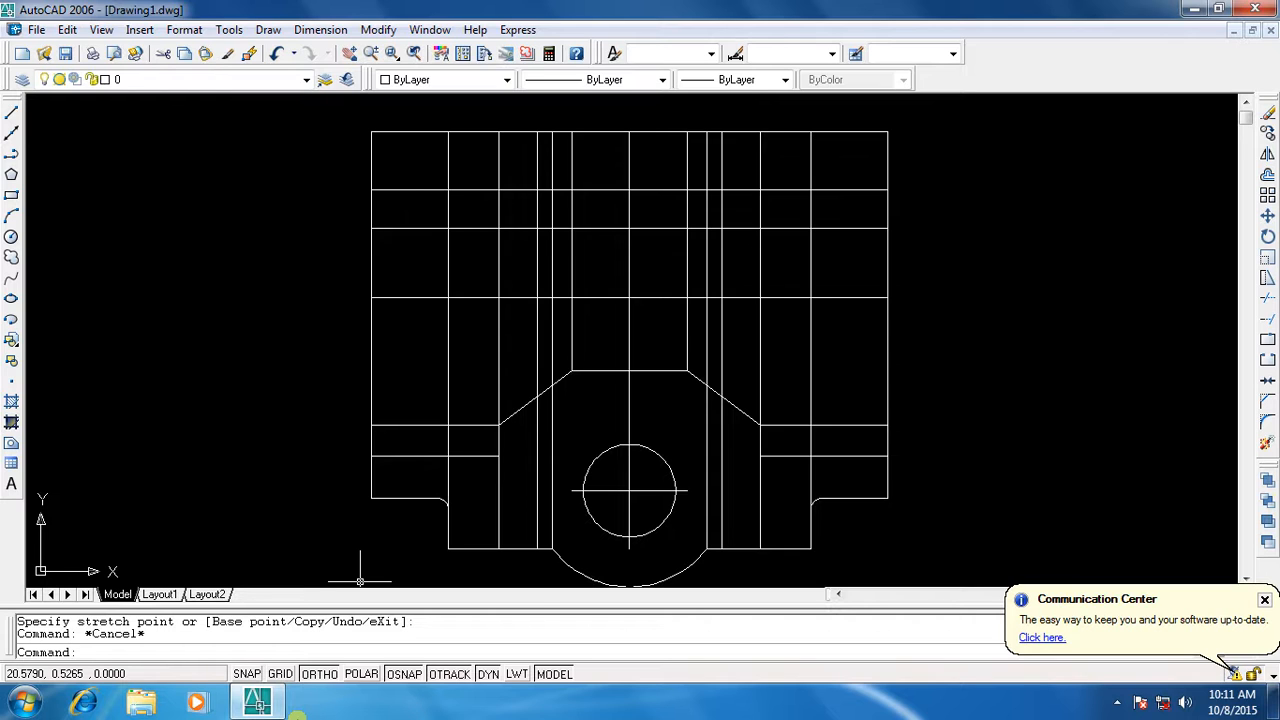
Delete the two vertical projection lines that rise from the ends of the bottom arc
left_click(708, 452)
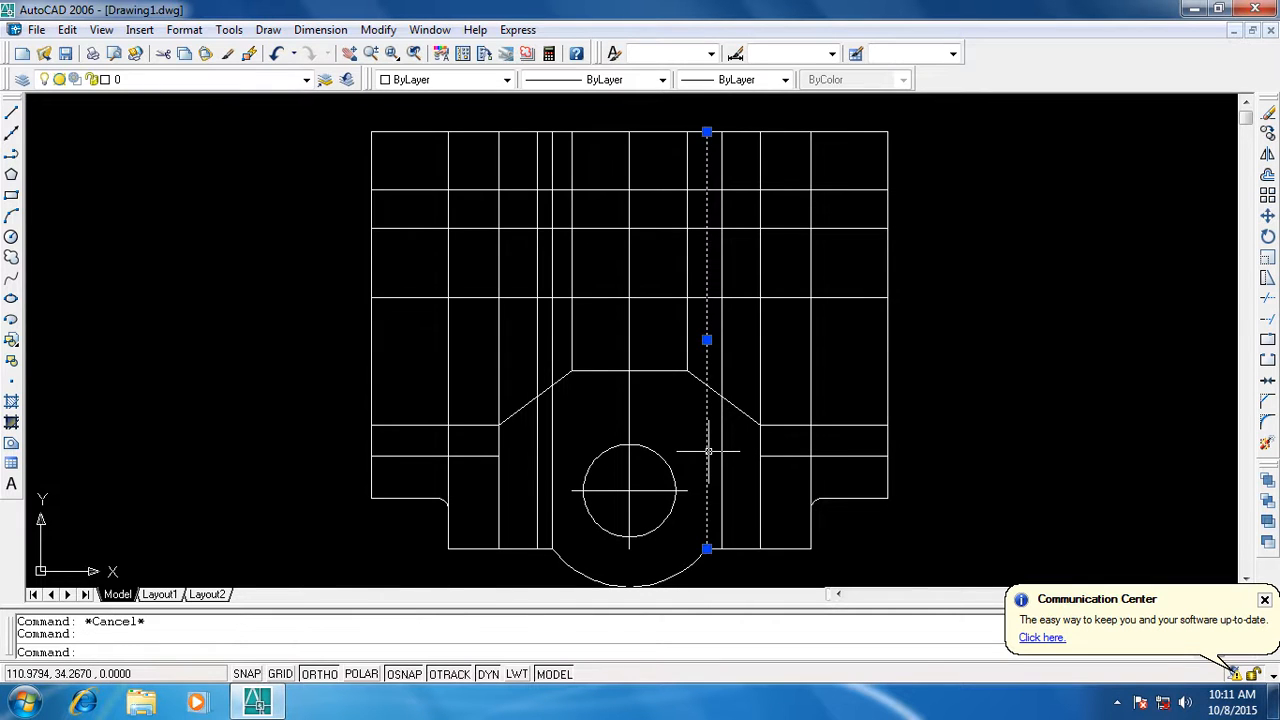
key("Delete")
left_click(543, 492)
key("Delete")
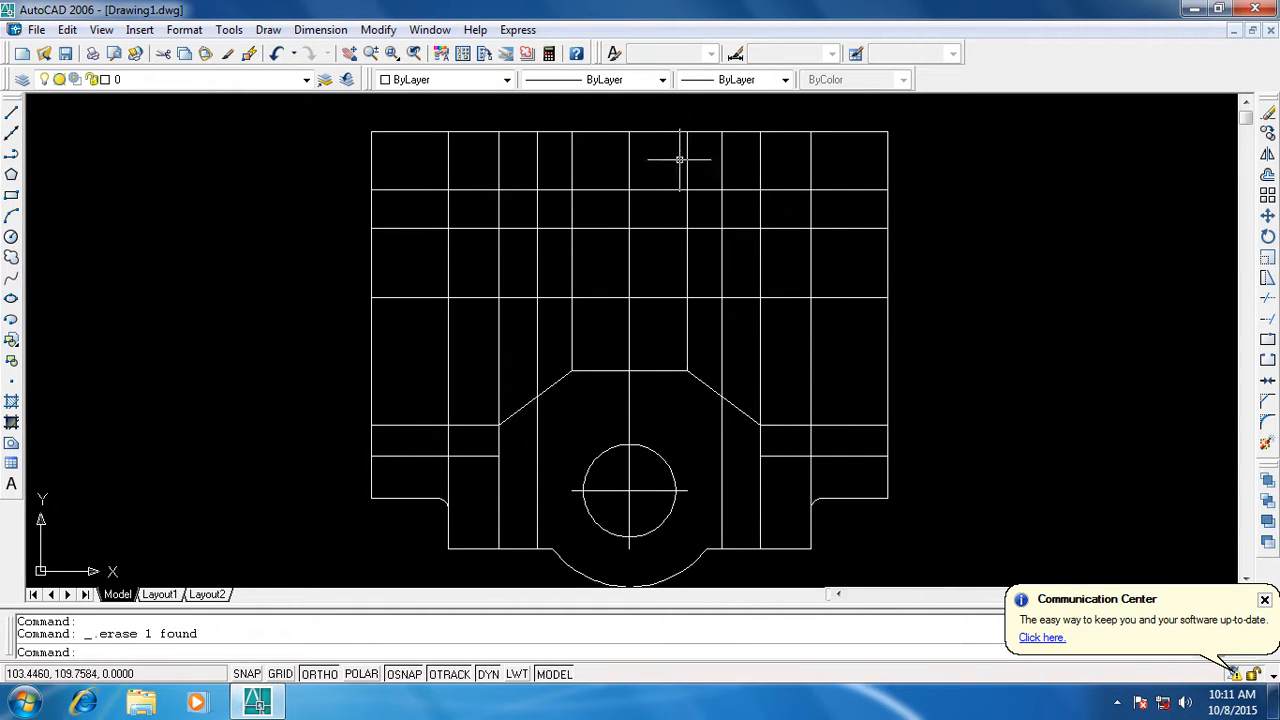
key("Escape")
key("Escape")
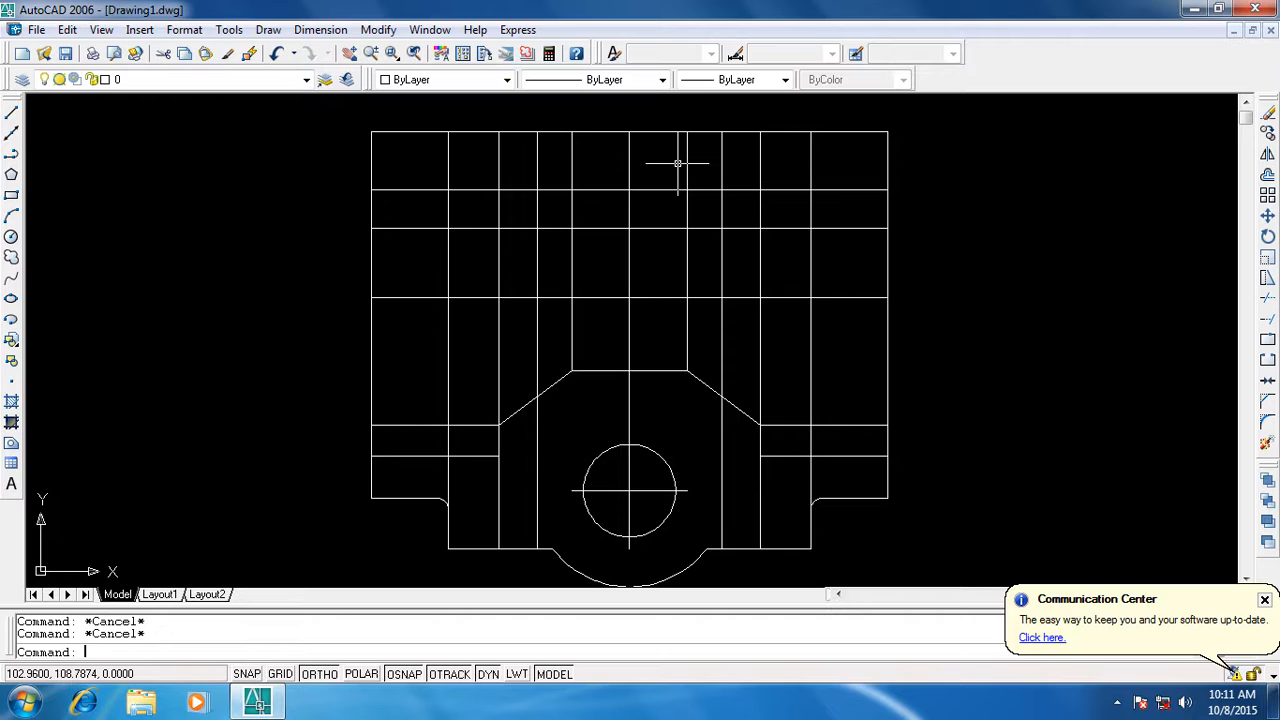
Trim the uppermost horizontal line between the two inner full-height projection lines, and the top edge's end projection lines down to the second horizontal
type("tr")
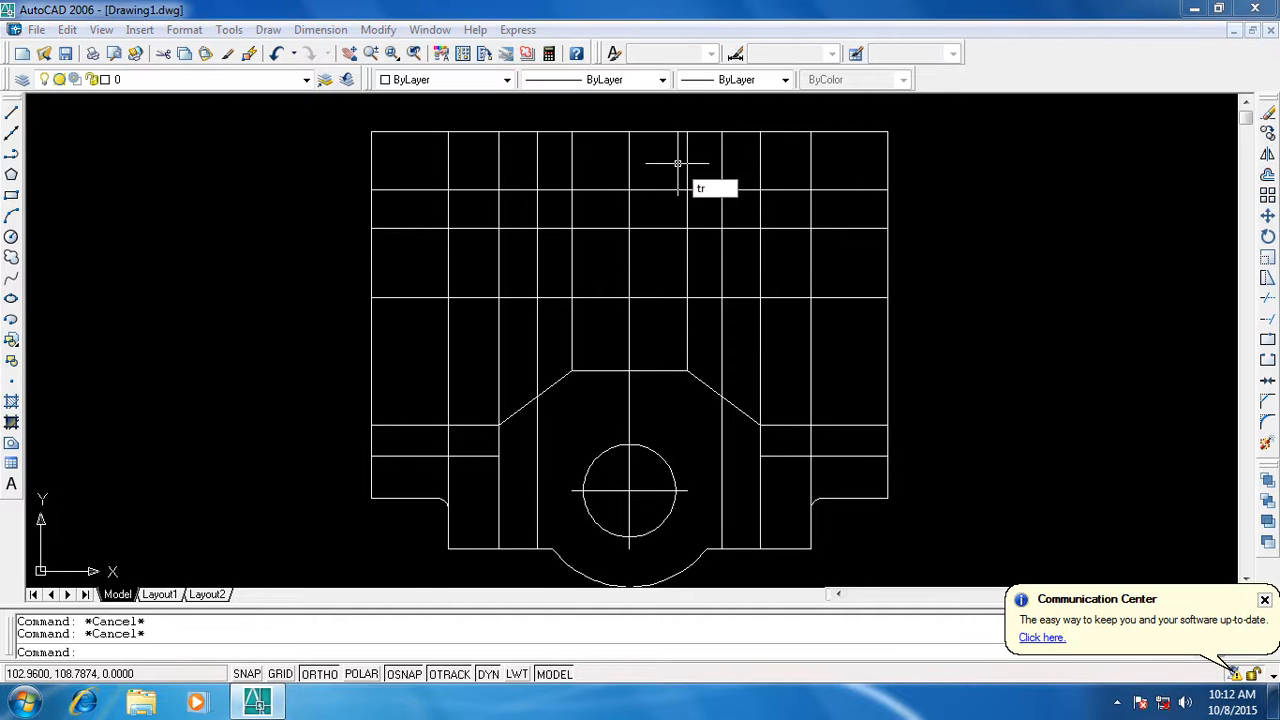
key("Return")
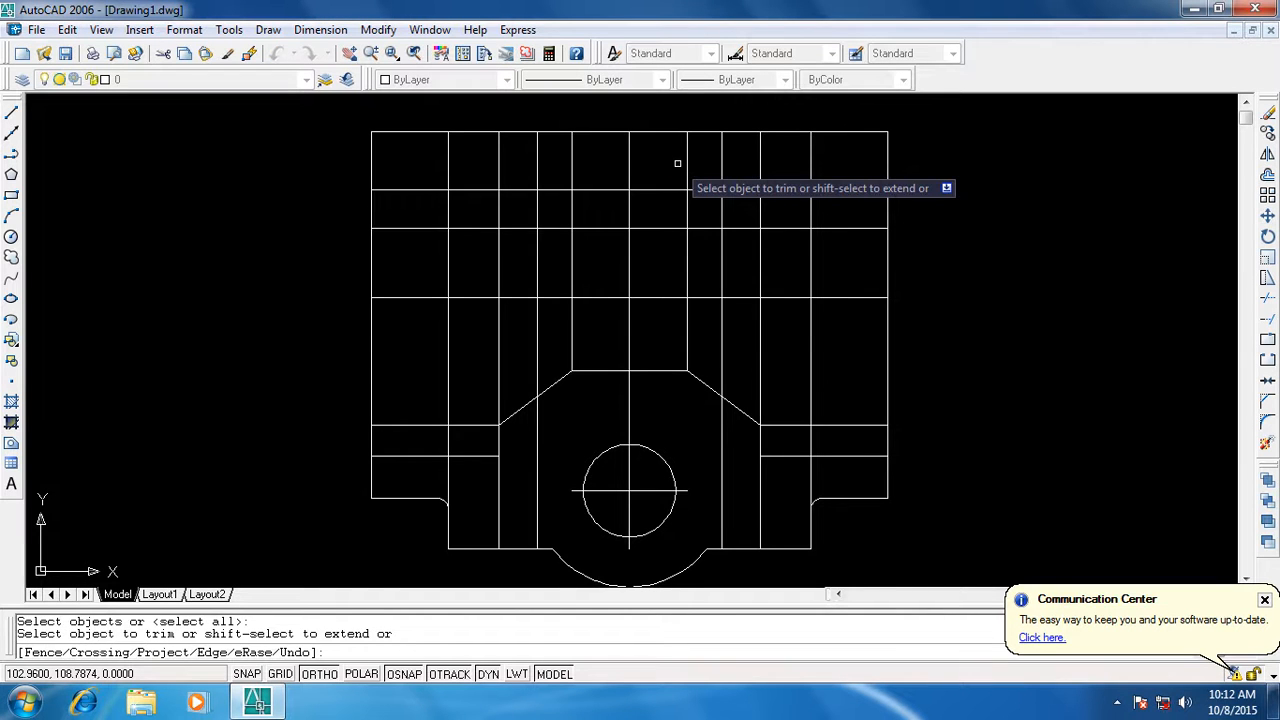
left_click(704, 131)
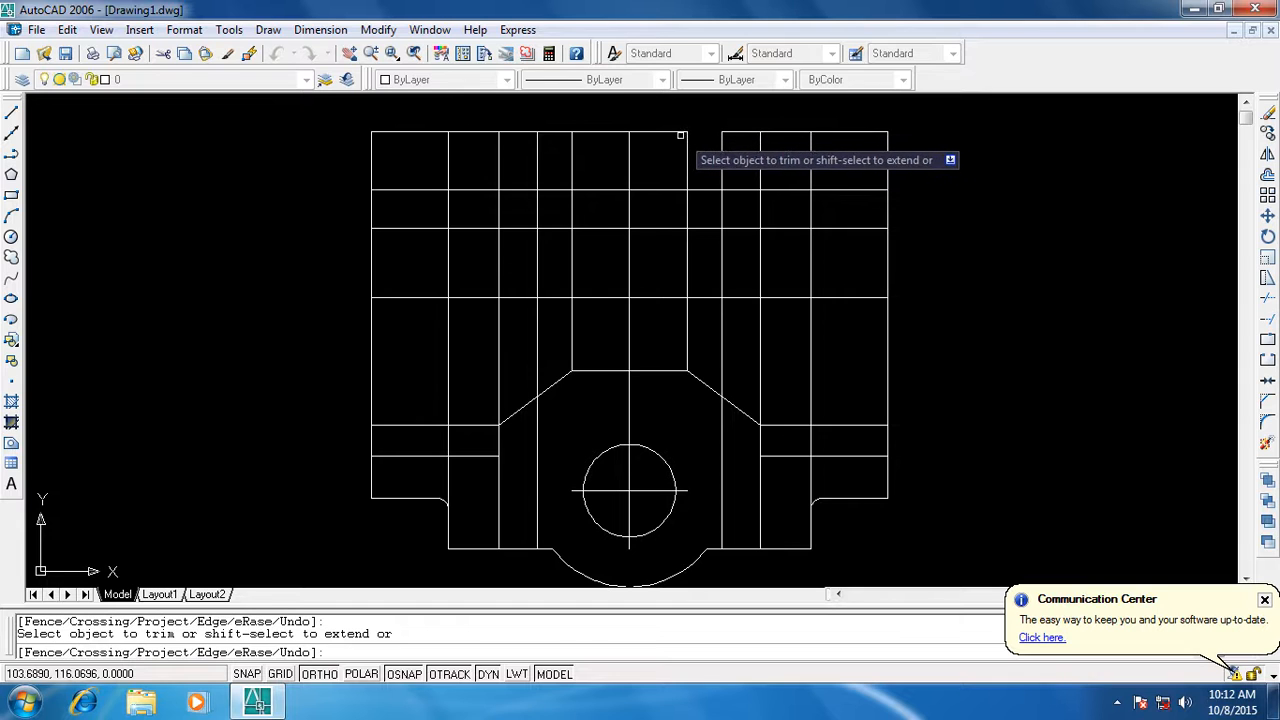
left_click(668, 131)
left_click(687, 148)
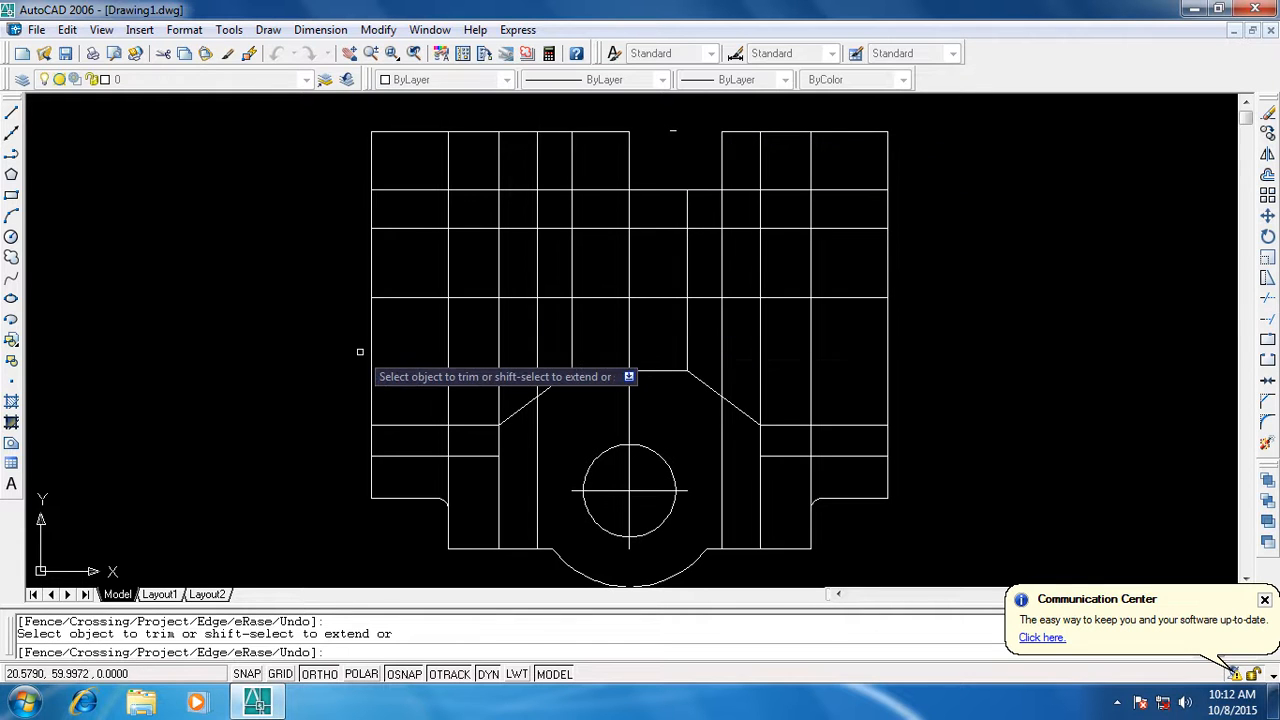
left_click(589, 131)
left_click(557, 131)
left_click(572, 148)
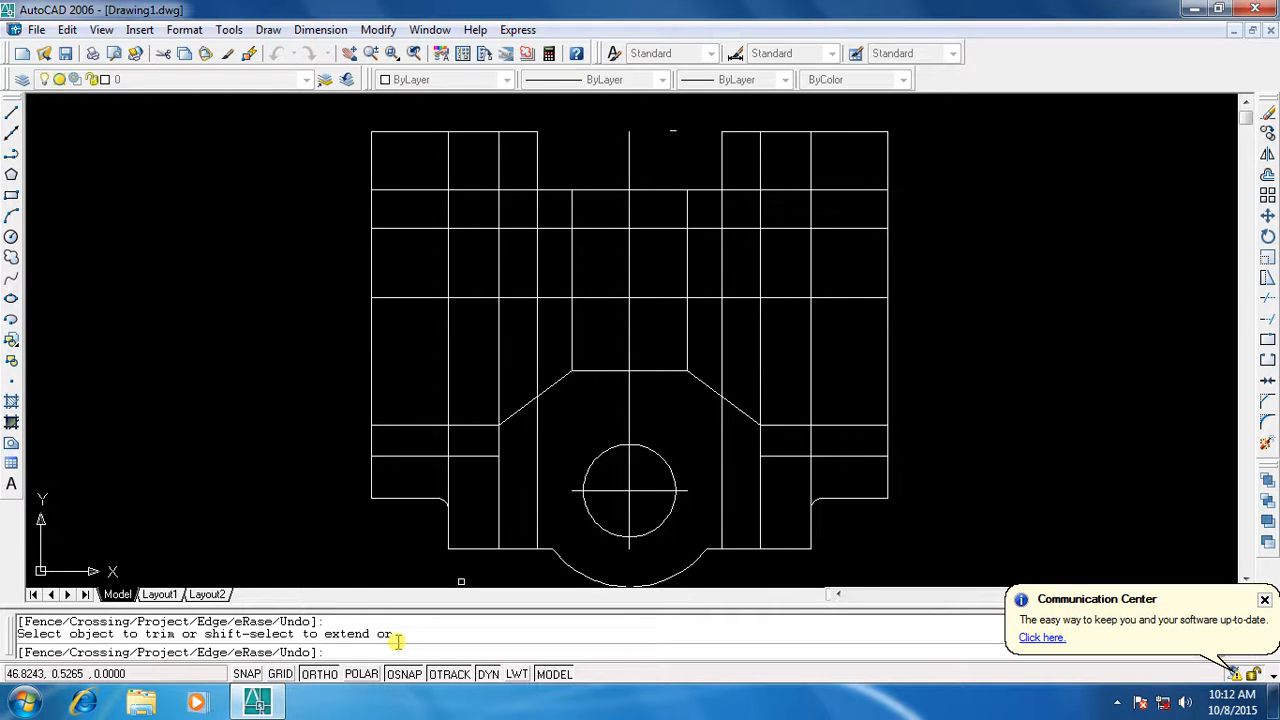
Trim the third horizontal line beside the centreline and the adjoining segments of the profile top edge's two end projection lines
left_click(653, 208)
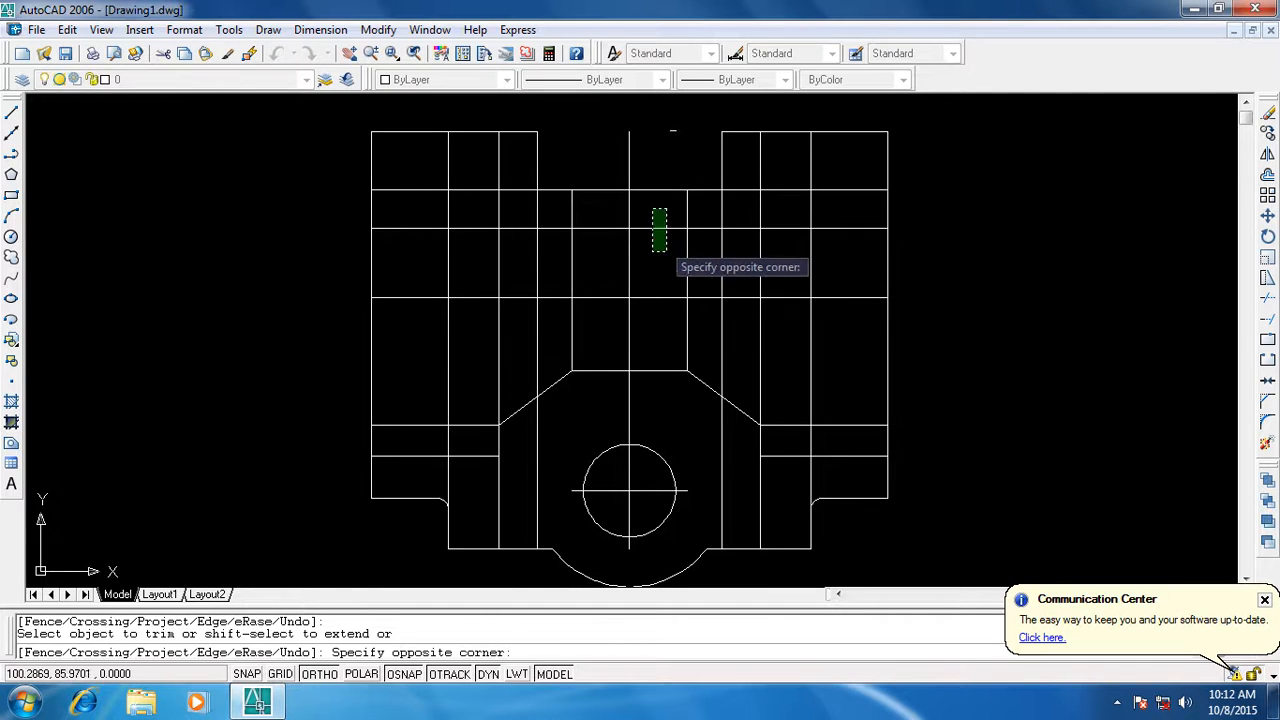
left_click(709, 273)
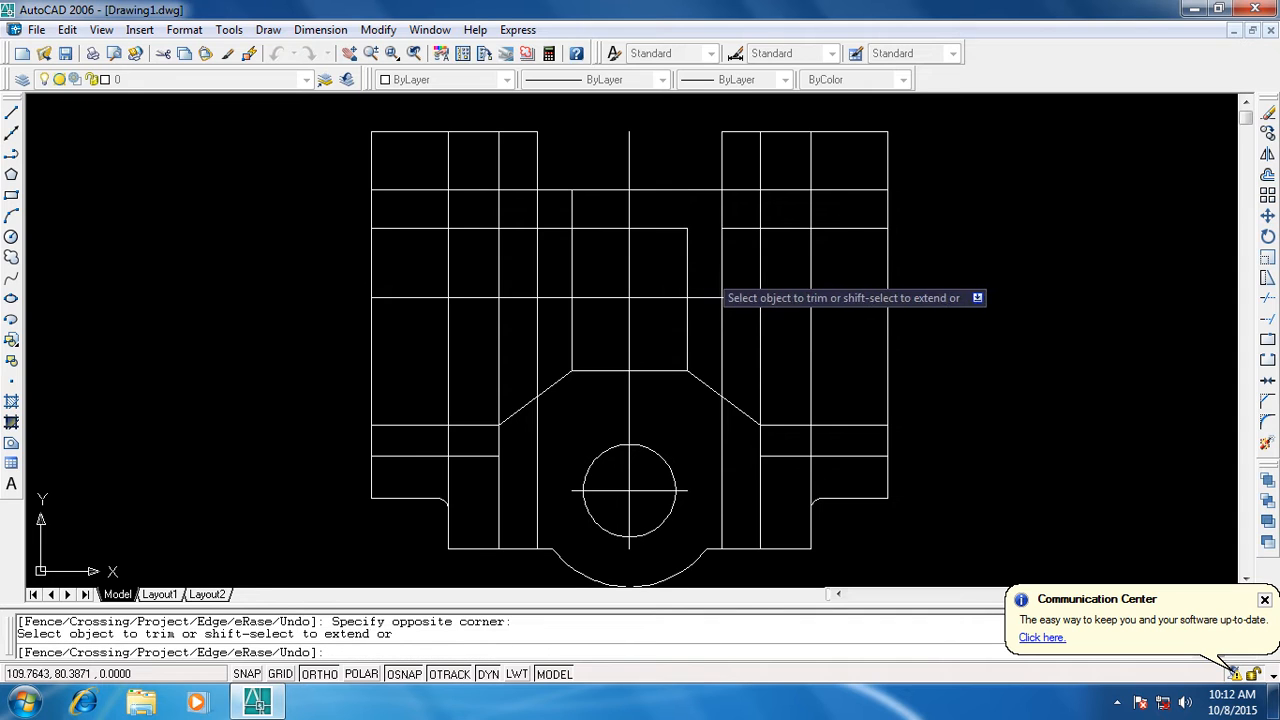
left_click(606, 202)
left_click(548, 252)
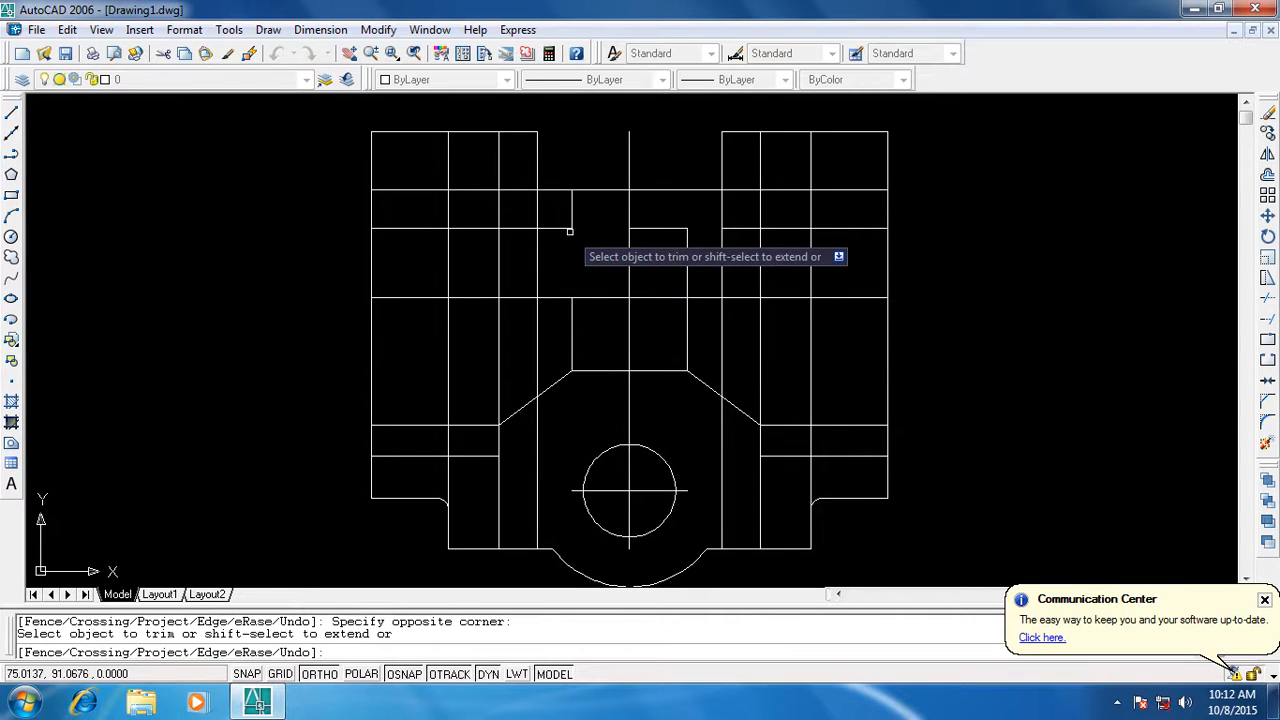
left_click(566, 237)
left_click(567, 224)
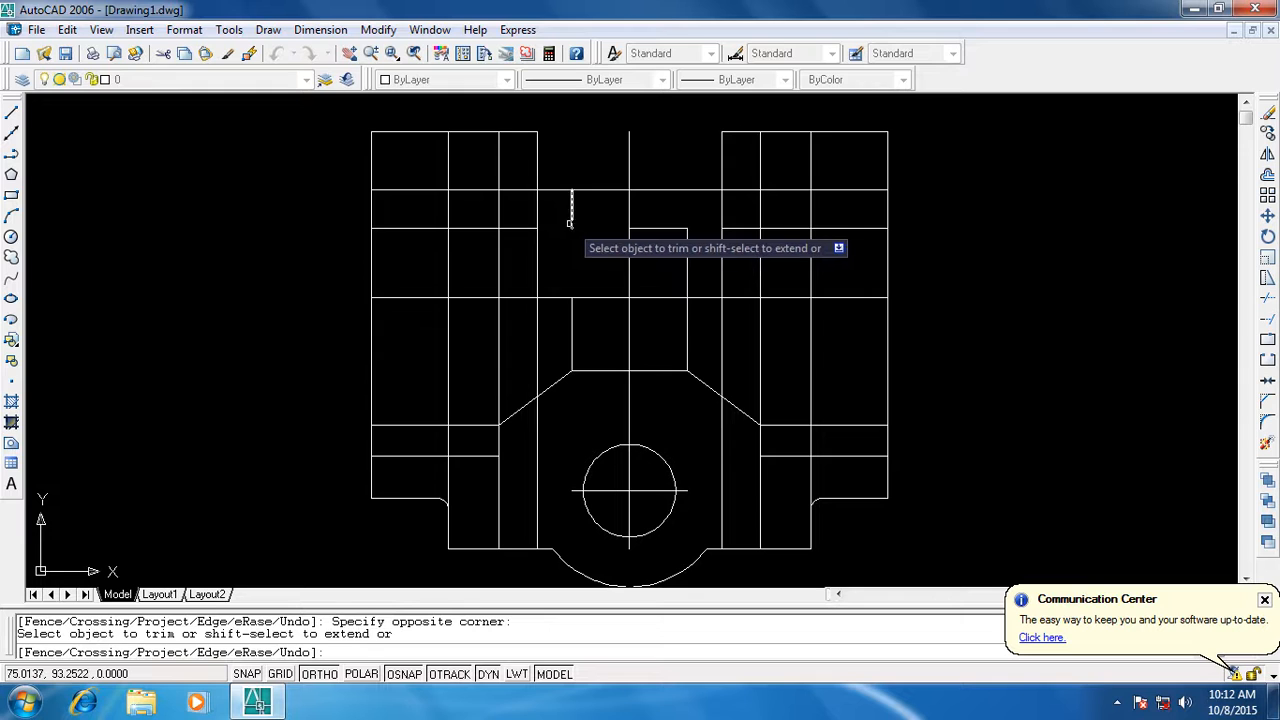
left_click(567, 224)
key("Escape")
key("Escape")
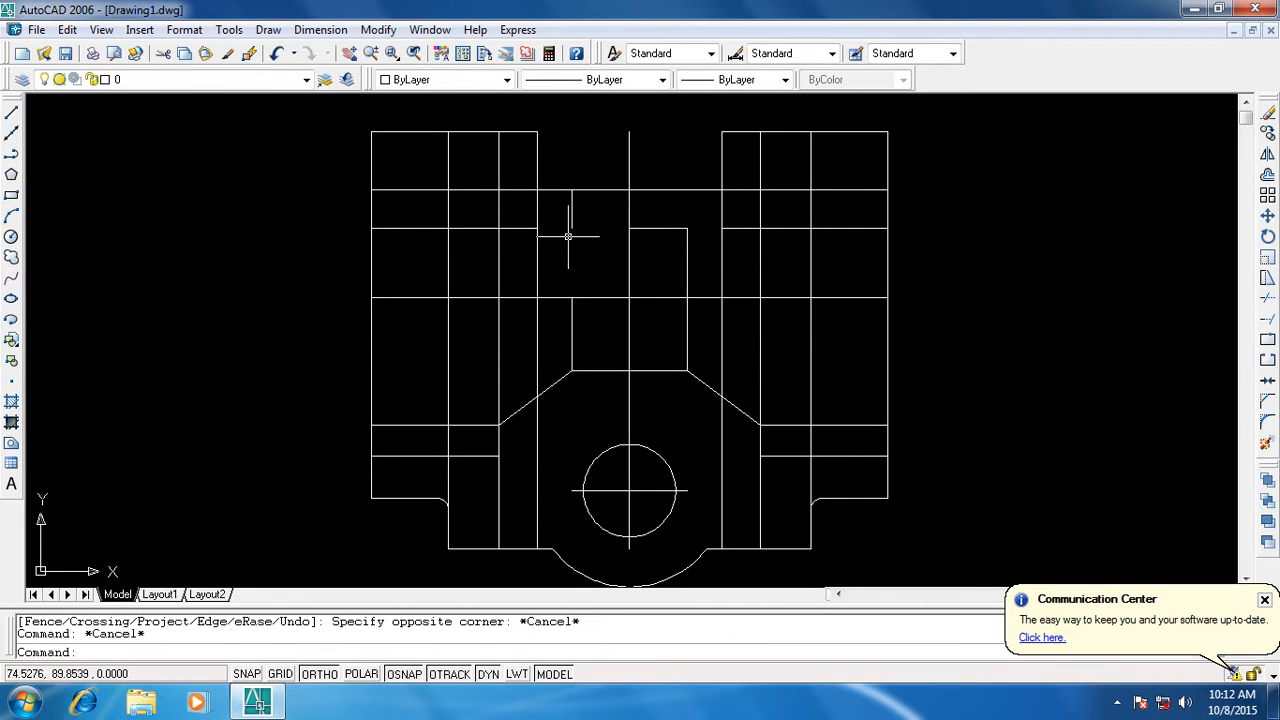
Delete the leftover vertical stub below the second horizontal line and the leftover third-horizontal segment right of the centreline
left_click(572, 212)
key("Delete")
left_click(644, 228)
key("Delete")
key("Escape")
key("Escape")
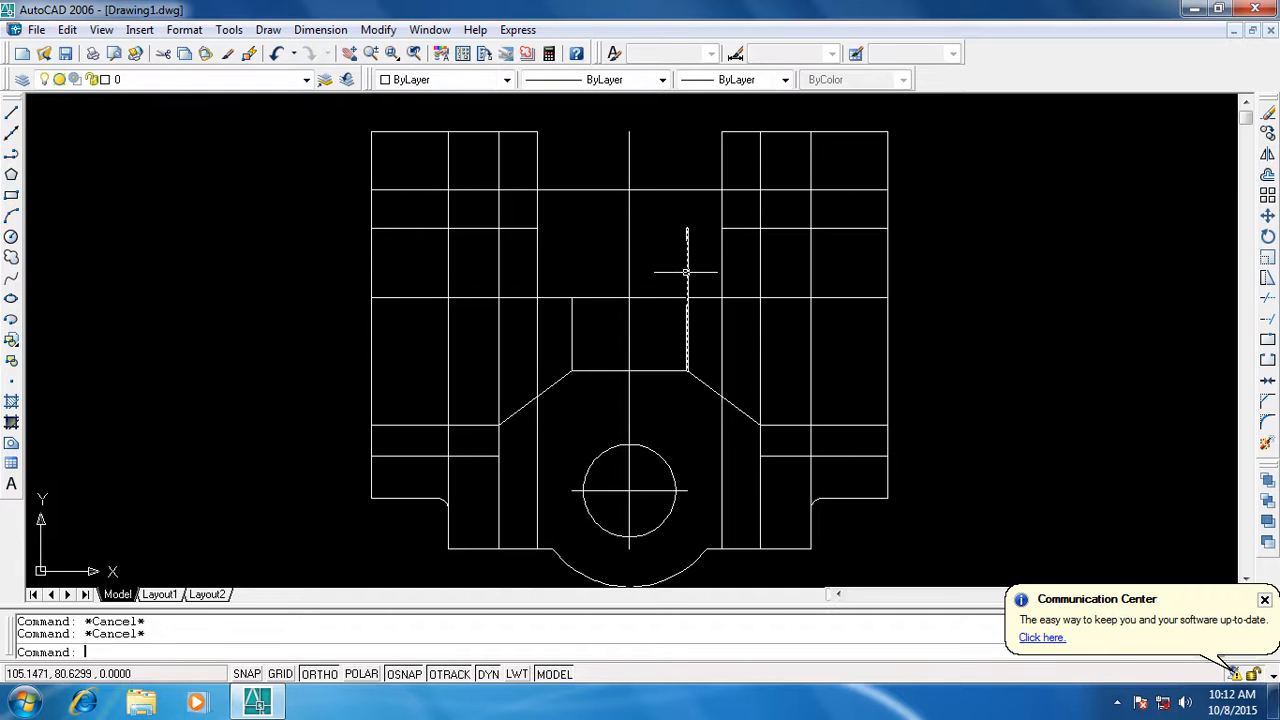
Trim the projection line from the profile top edge's right end where it extends above the view's lowest horizontal line
type("tr")
key("Return")
key("Return")
left_click(686, 271)
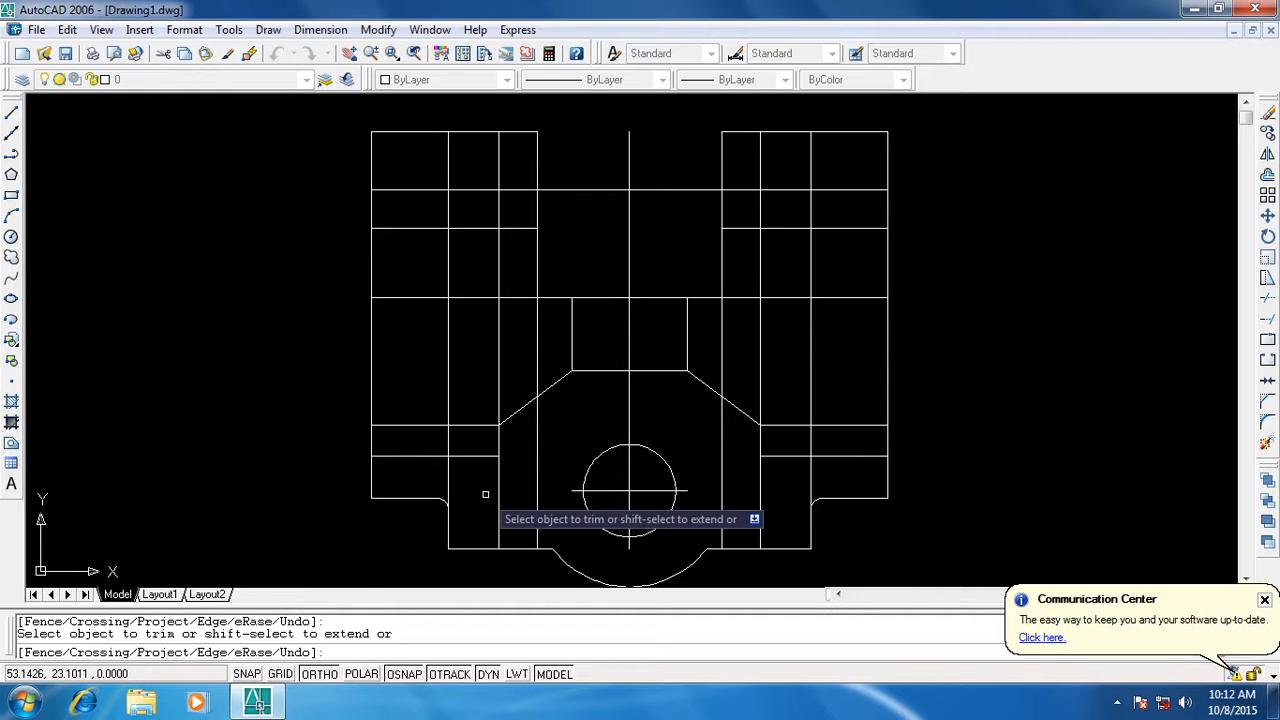
key("Escape")
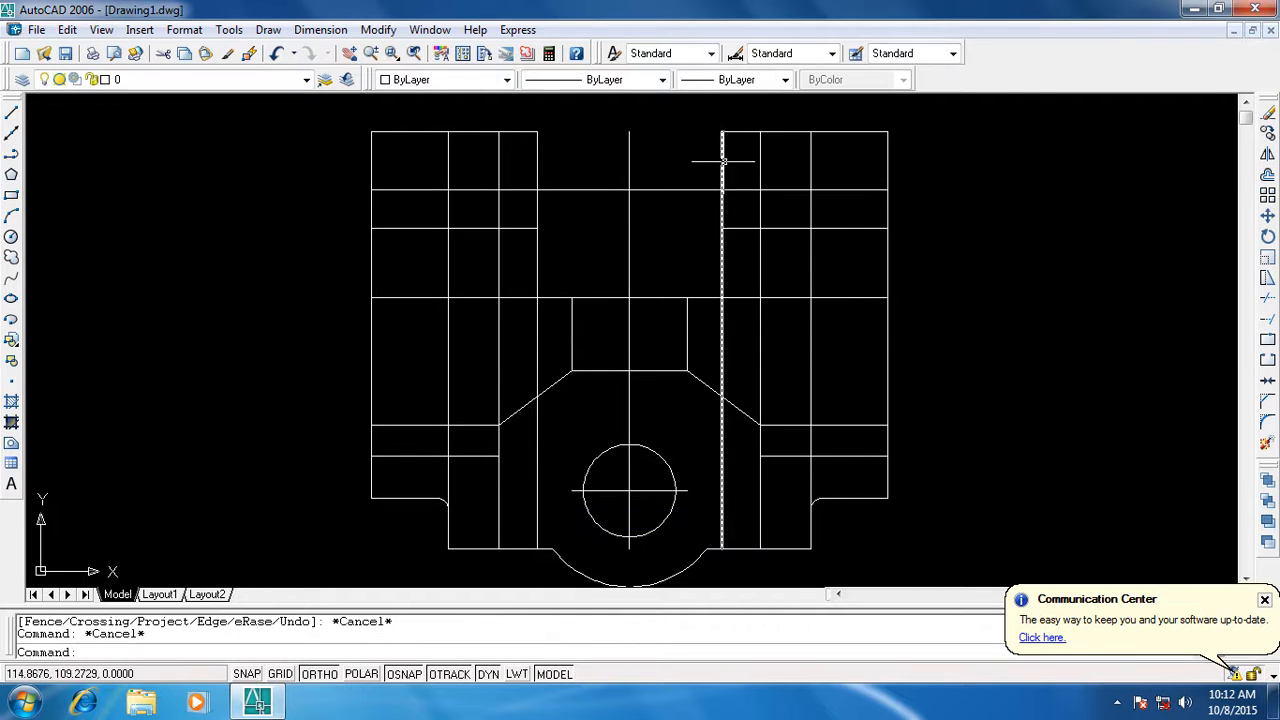
Offset the vertical line bounding the right side of the top notch outward to the right by 10
left_click(721, 162)
key("Escape")
type("o")
key("Return")
type("10")
key("Return")
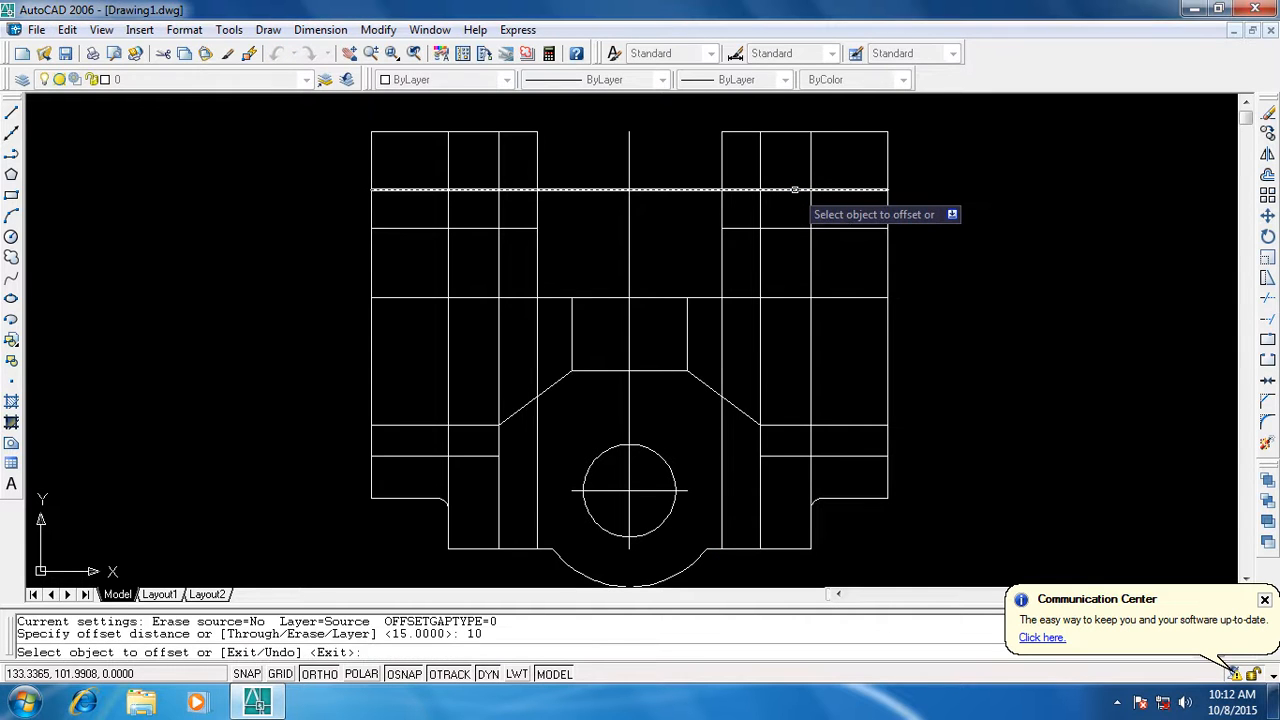
left_click(726, 171)
left_click(722, 171)
left_click(737, 175)
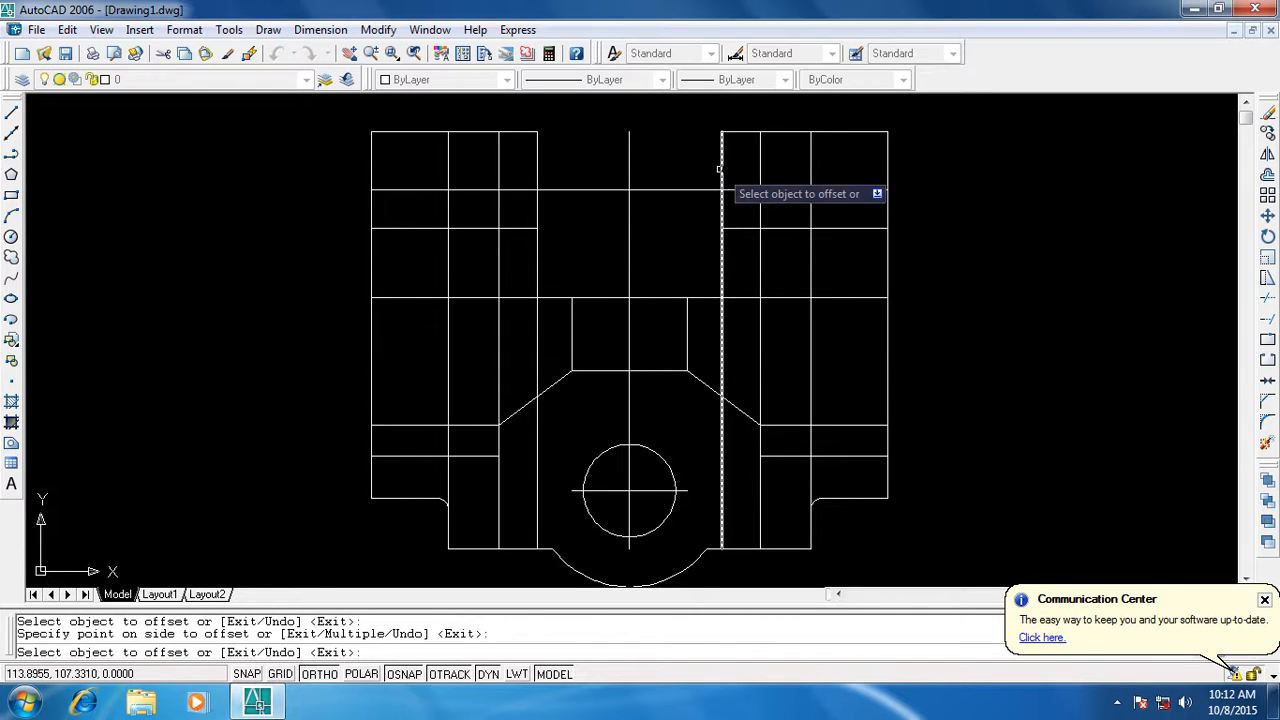
left_click(722, 167)
left_click(760, 168)
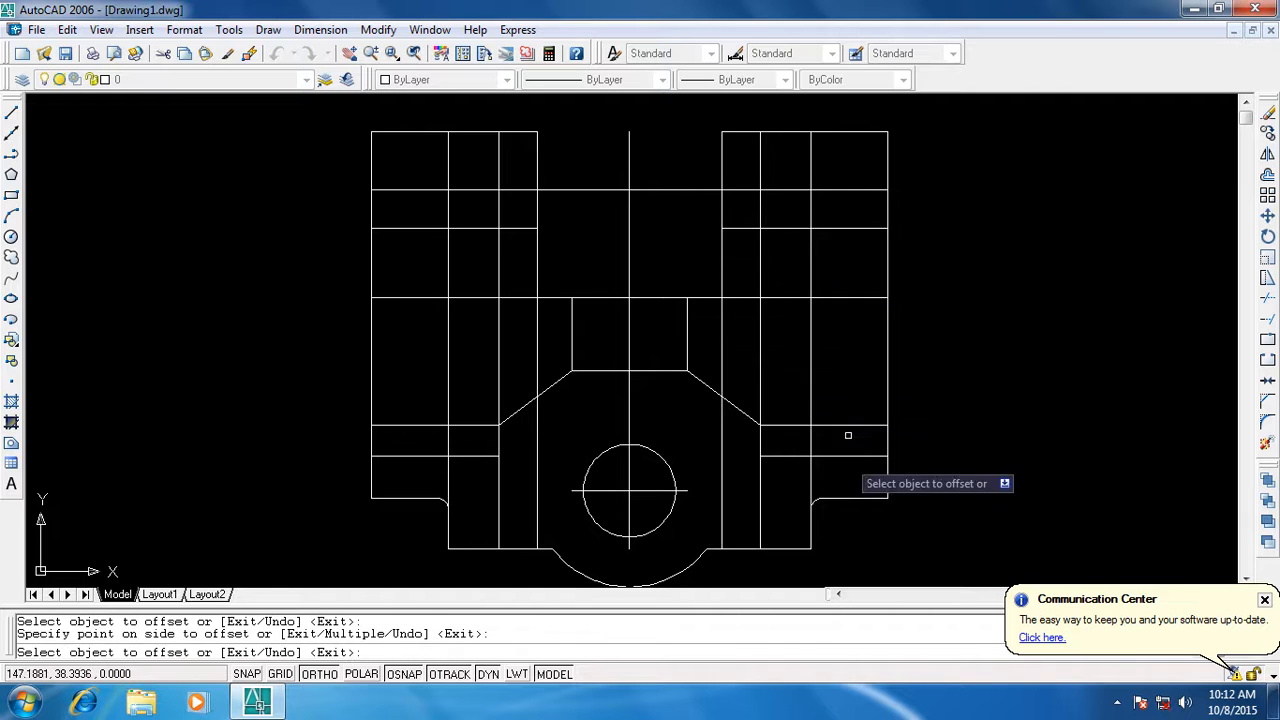
Offset the vertical line bounding the left side of the top notch outward to the left by 10
left_click(537, 163)
left_click(508, 163)
key("Escape")
key("Escape")
key("Escape")
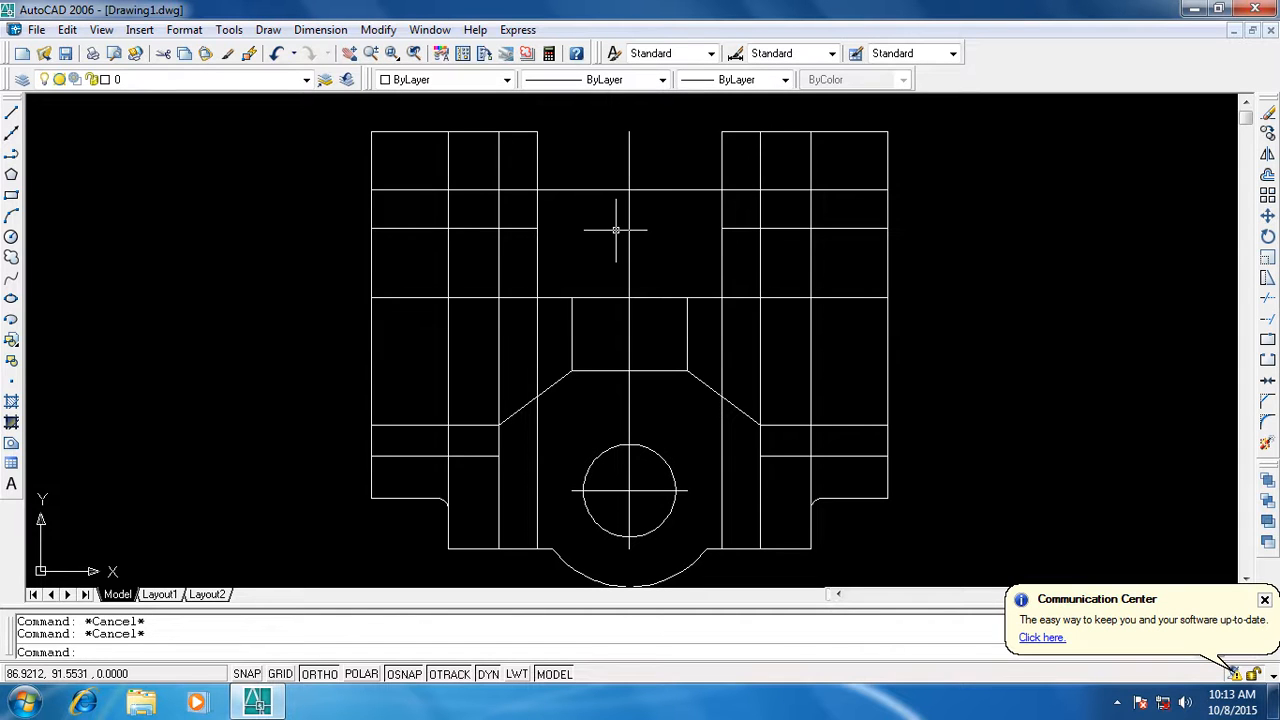
Delete the overlapping vertical lines 10 units outside the top notch on both sides, and undo the last deletion
left_click(760, 203)
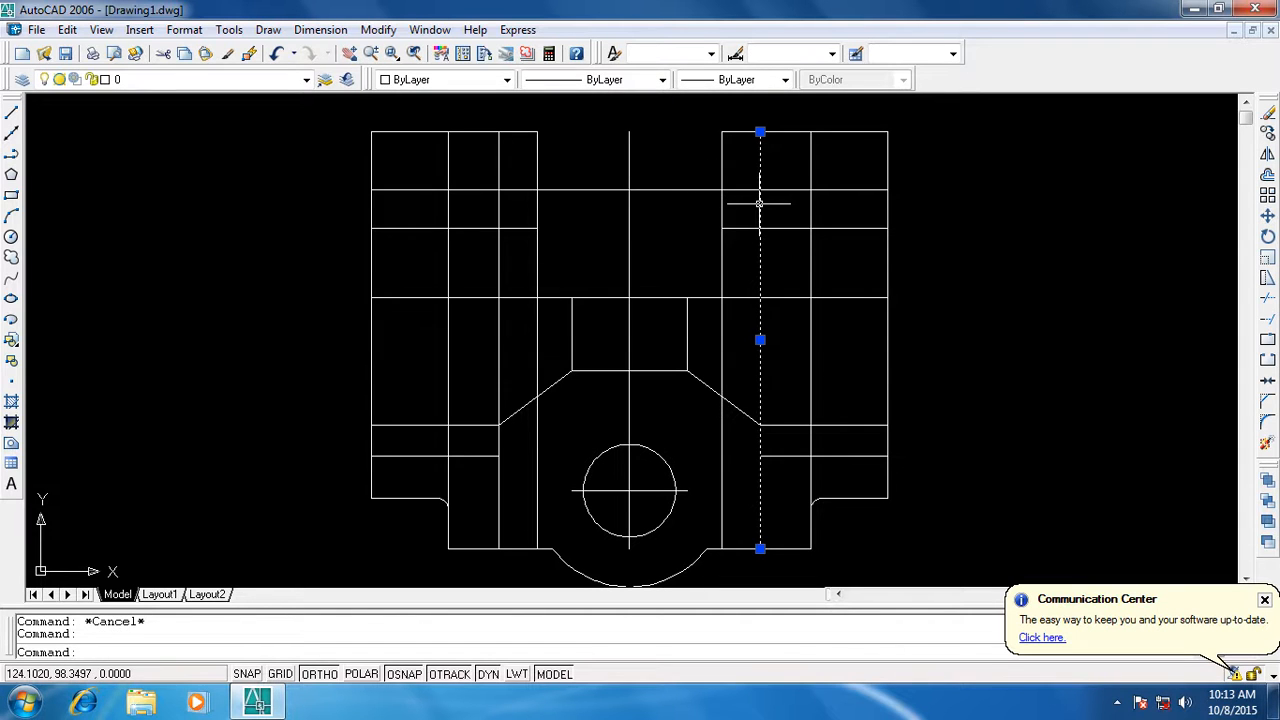
key("Delete")
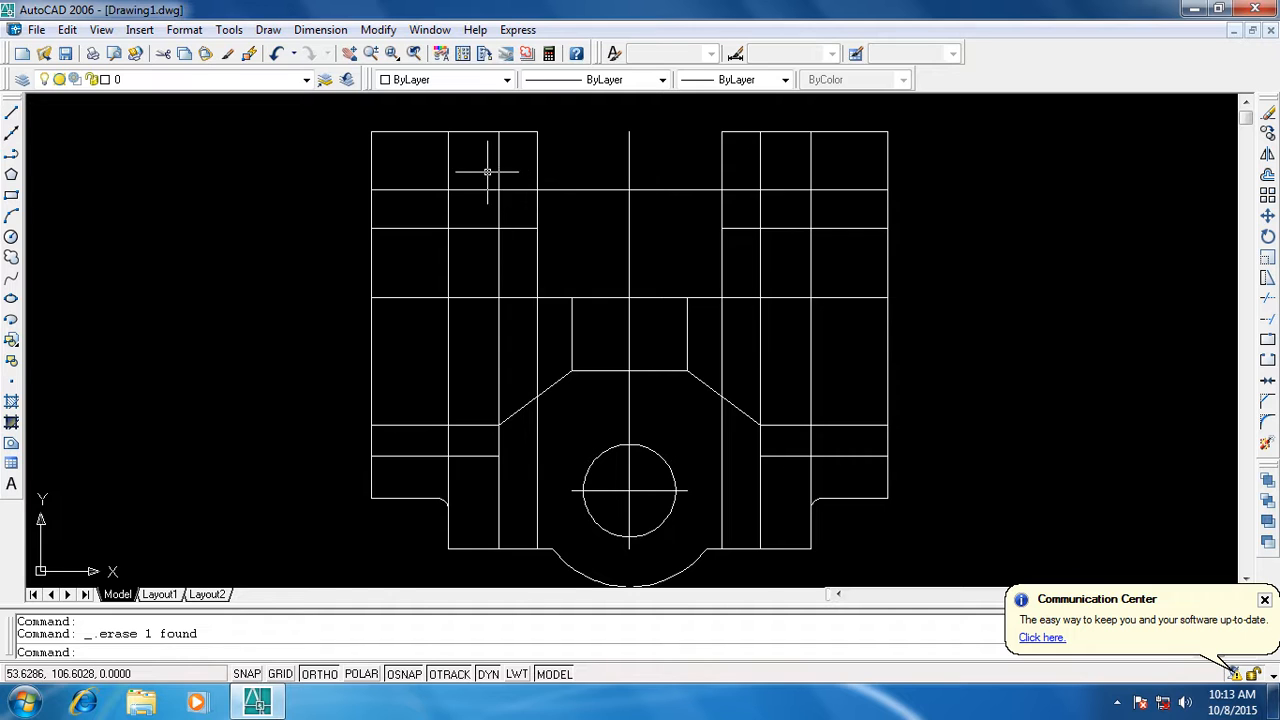
left_click(760, 203)
key("Delete")
left_click(497, 166)
key("Delete")
key("ctrl+z")
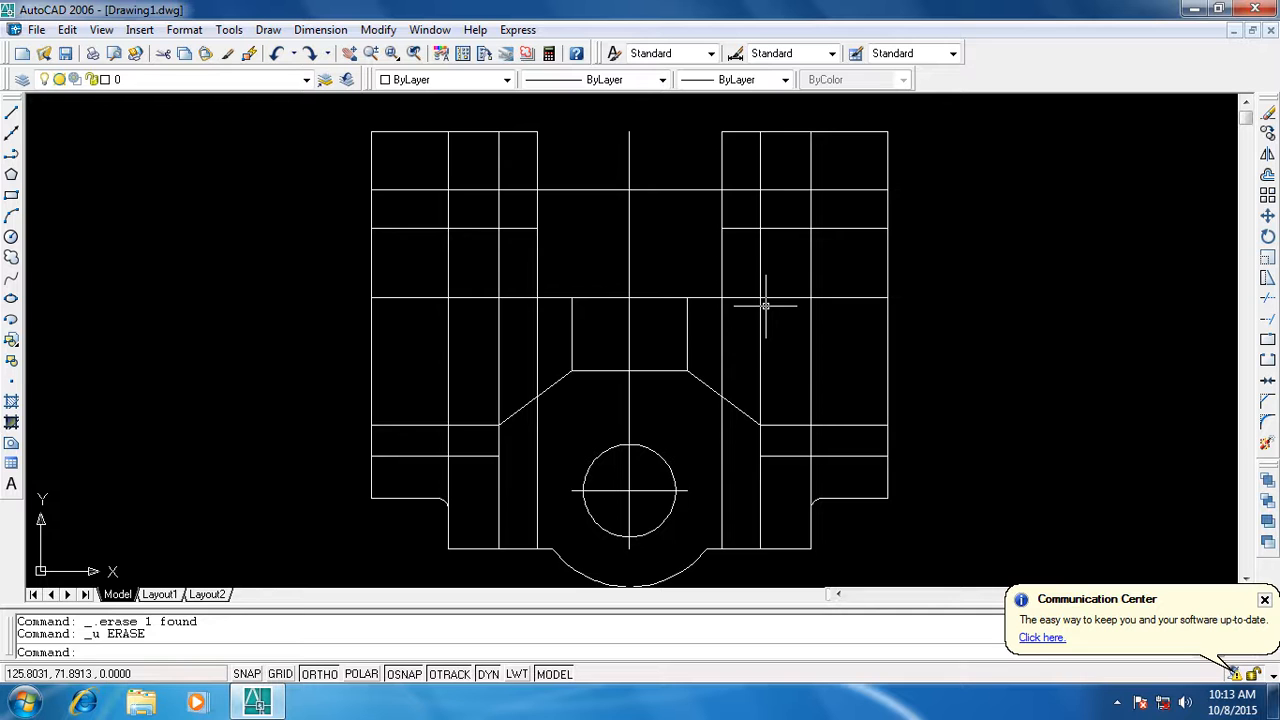
Load the ACAD_ISO02W100 ISO dash linetype into the drawing from acad.lin
left_click(664, 80)
left_click(604, 142)
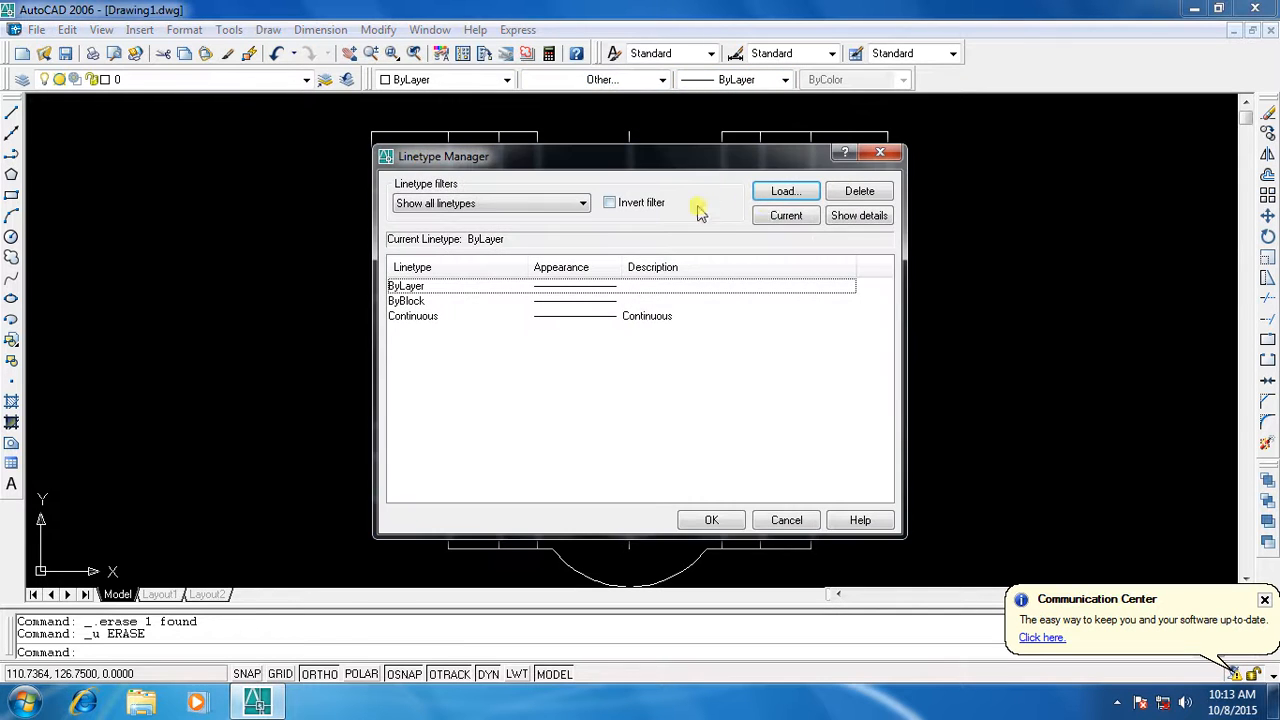
left_click(785, 193)
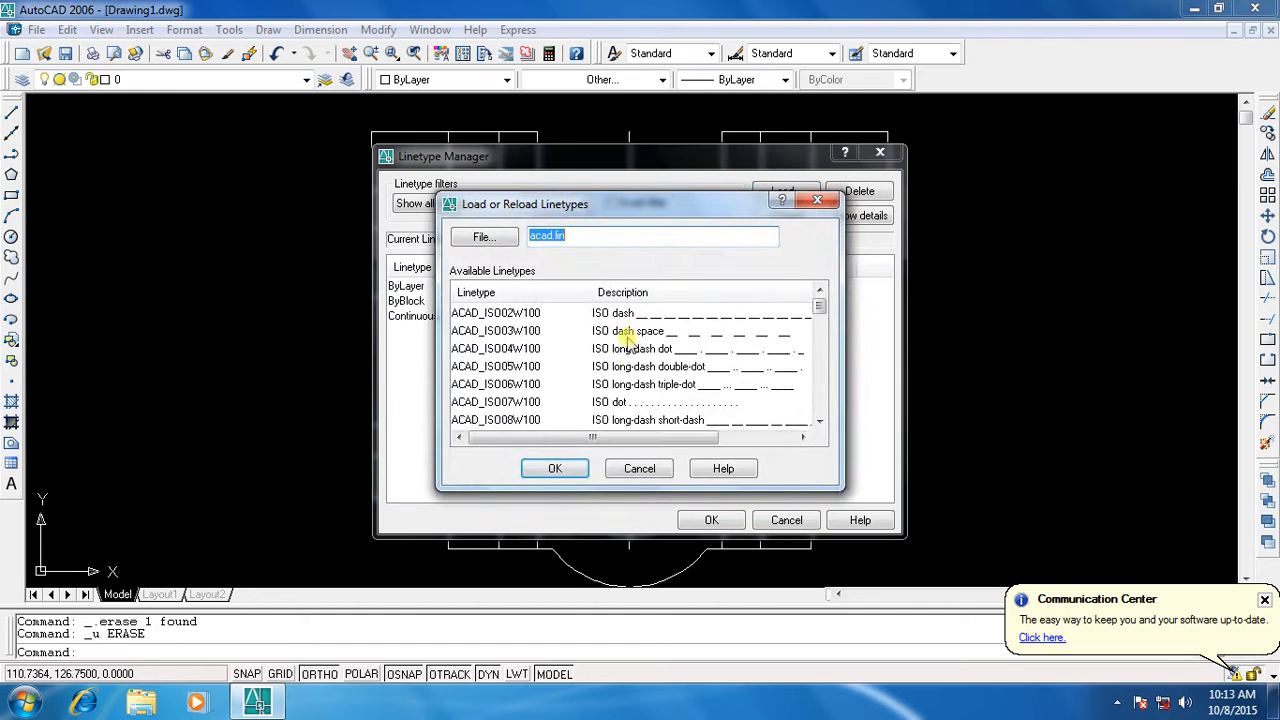
left_click(536, 314)
left_click(555, 468)
left_click(592, 316)
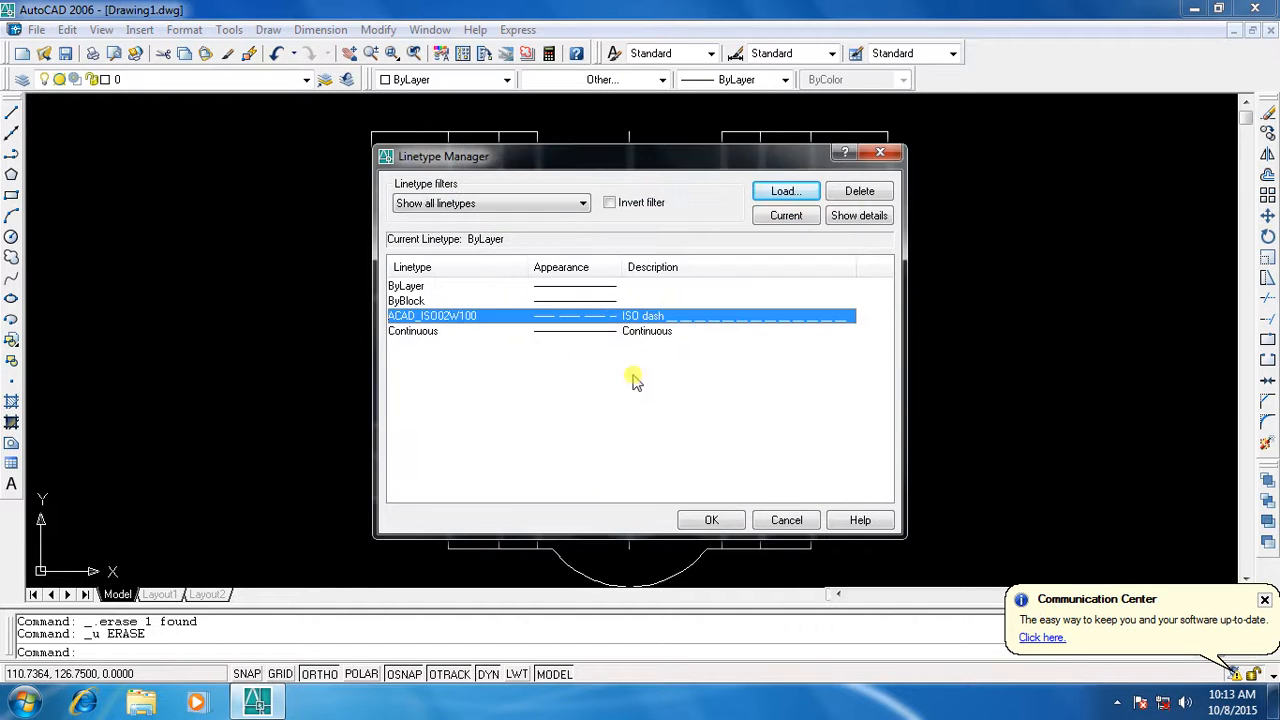
left_click(708, 520)
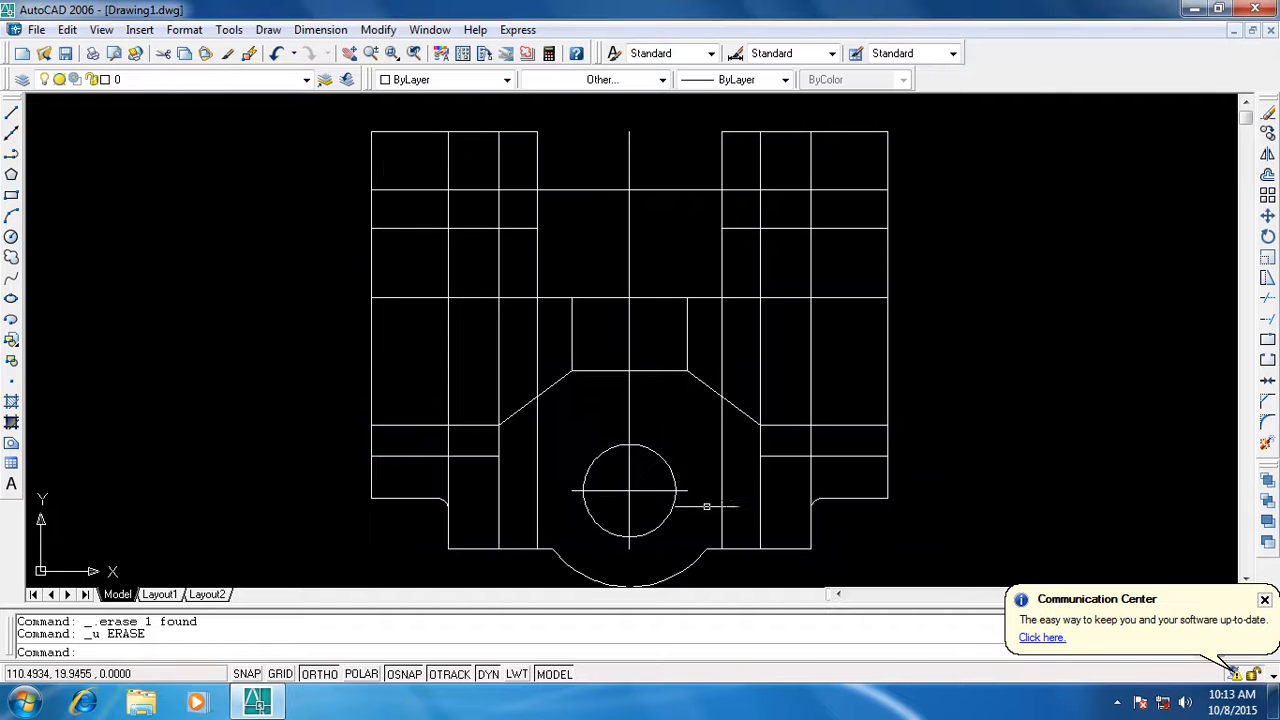
Assign the ACAD_ISO02W100 linetype to the two full-height vertical lines that meet the outer ends of the sloped edges
left_click(757, 168)
left_click(499, 171)
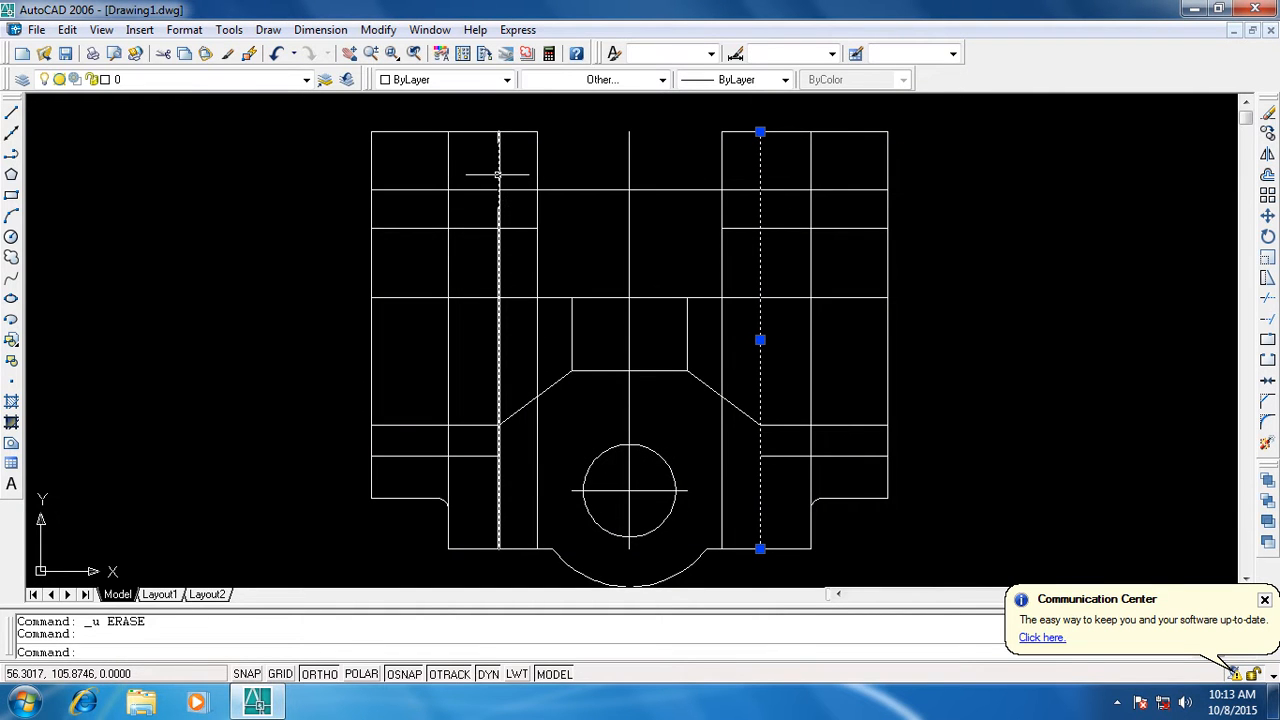
left_click(662, 80)
left_click(616, 122)
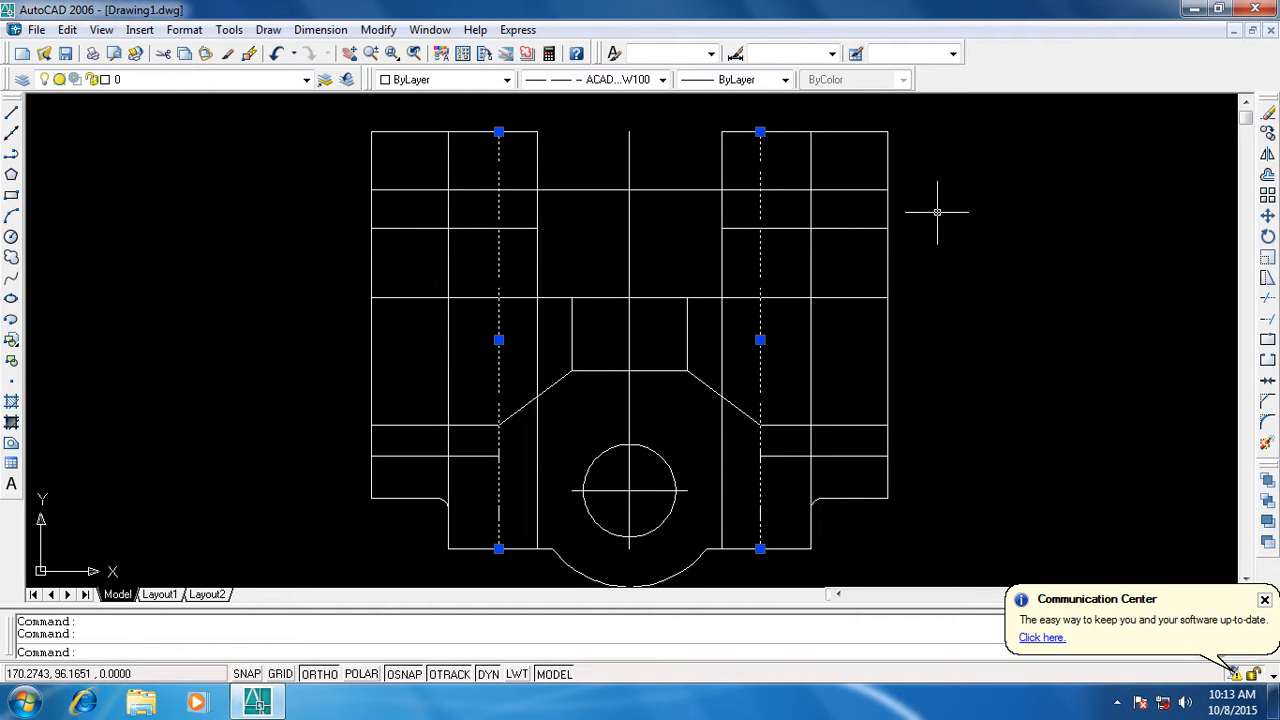
key("Escape")
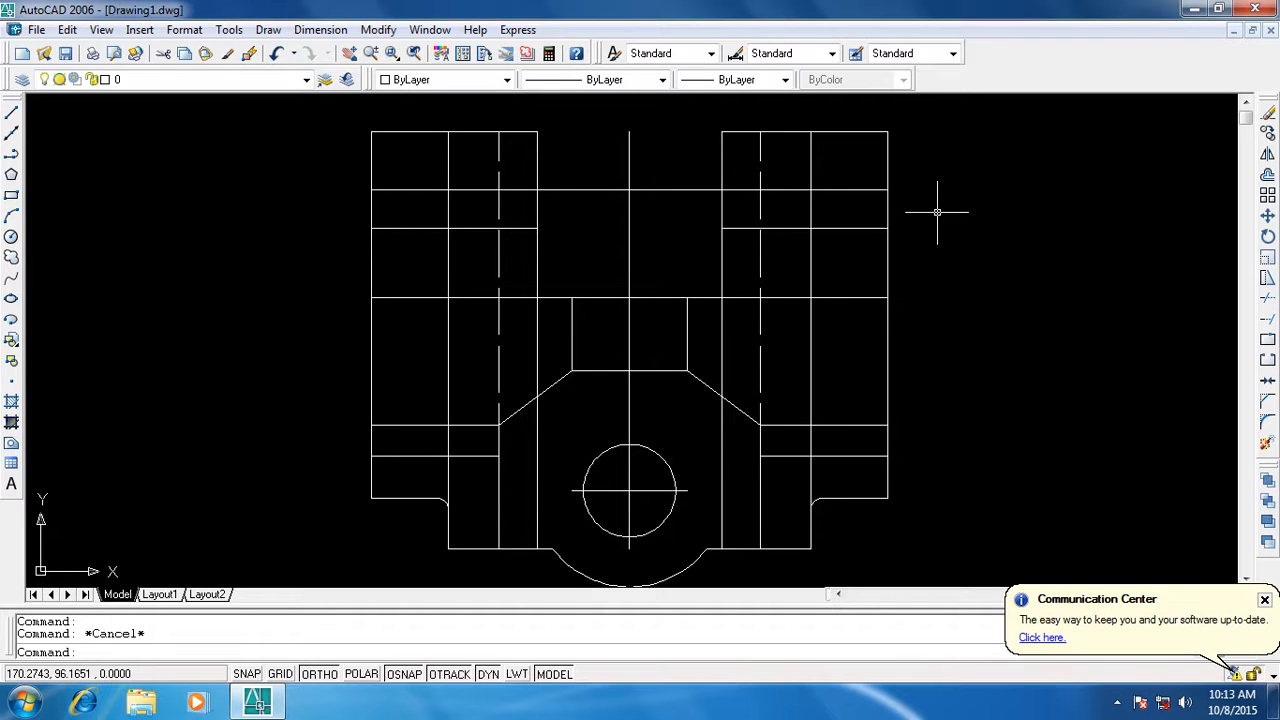
Draw a diagonal line from the right dashed line's top endpoint to the outer right edge at the second horizontal line
type("l")
key("Return")
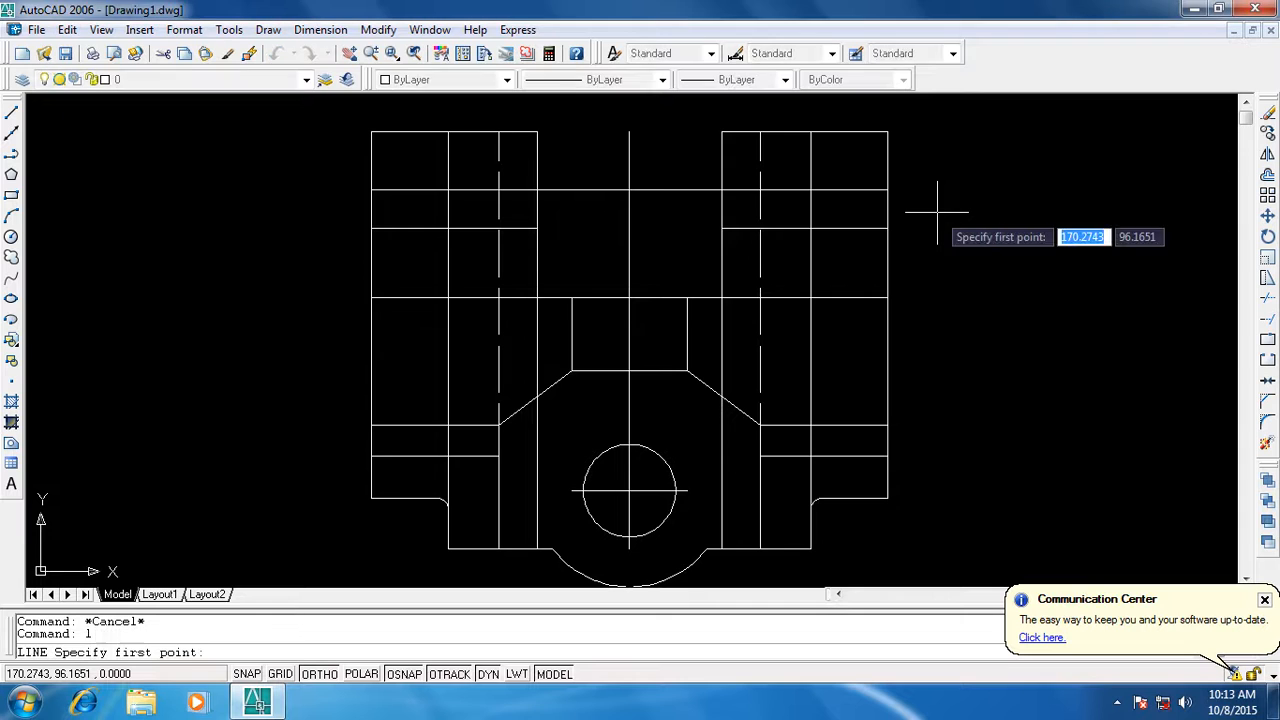
left_click(760, 131)
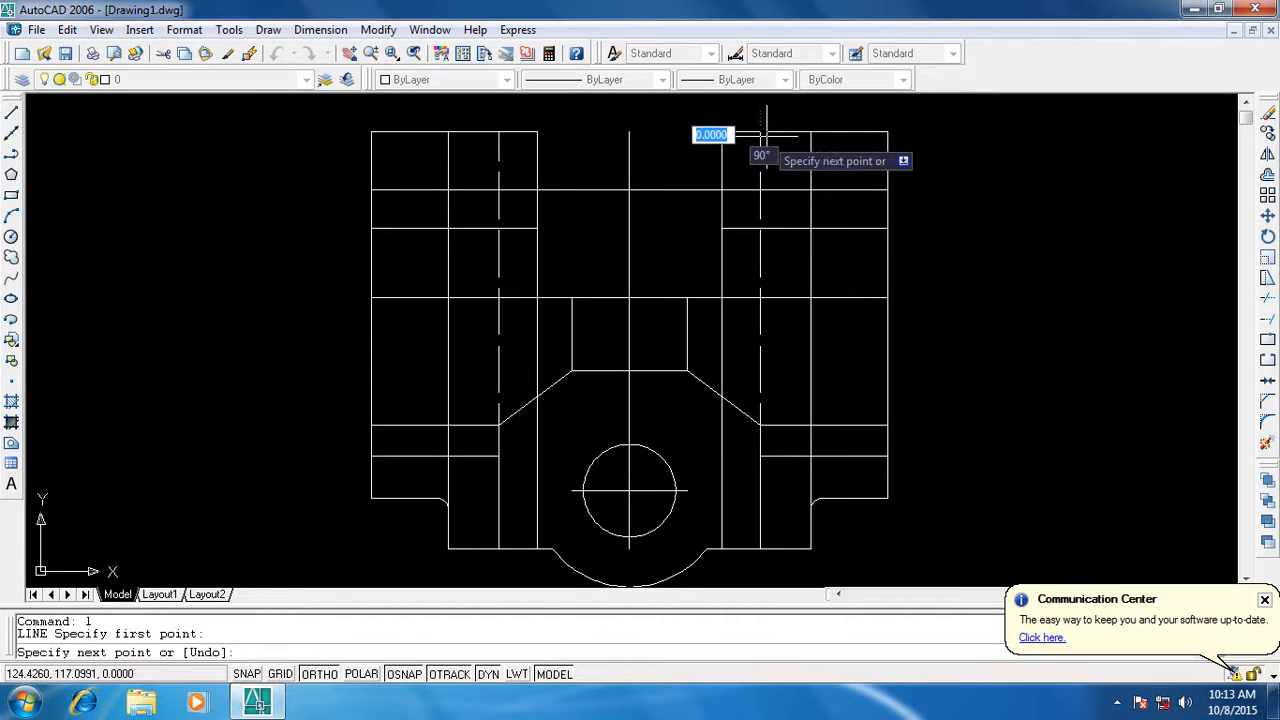
left_click(887, 228)
key("Escape")
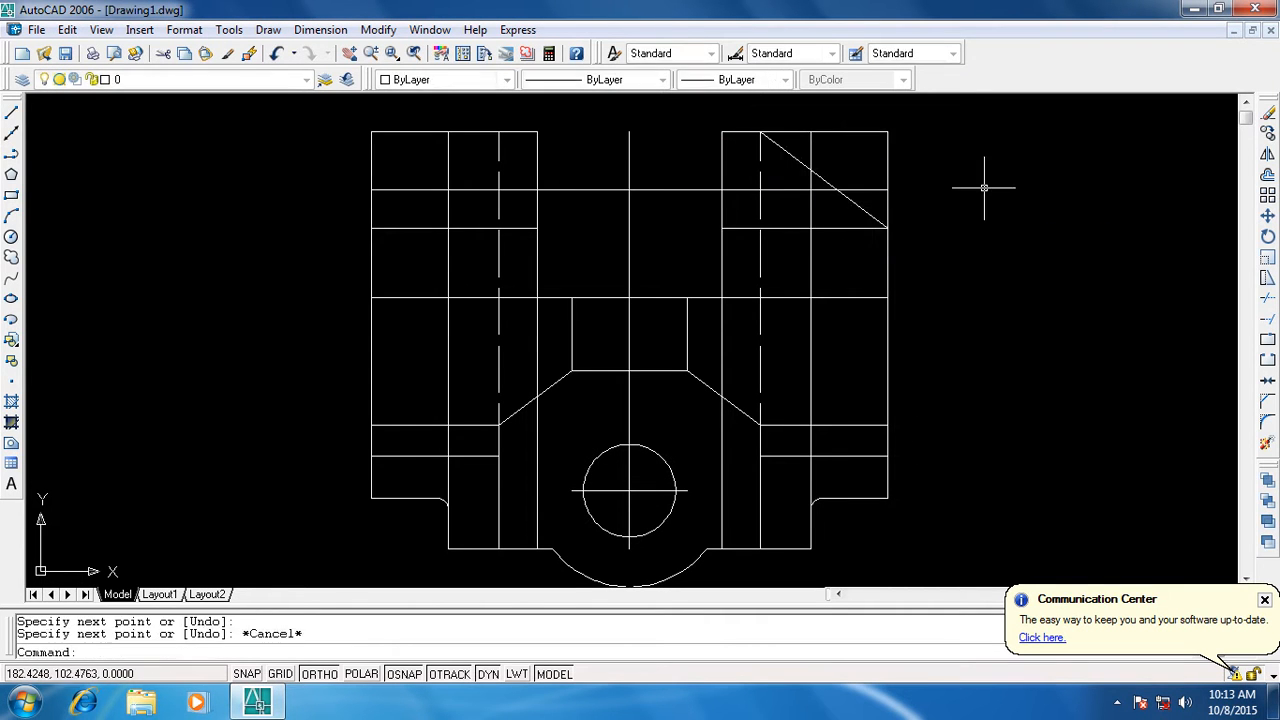
Draw the matching diagonal from the left dashed line's top endpoint to the outer left edge at the second horizontal line
right_click(1022, 196)
left_click(1065, 197)
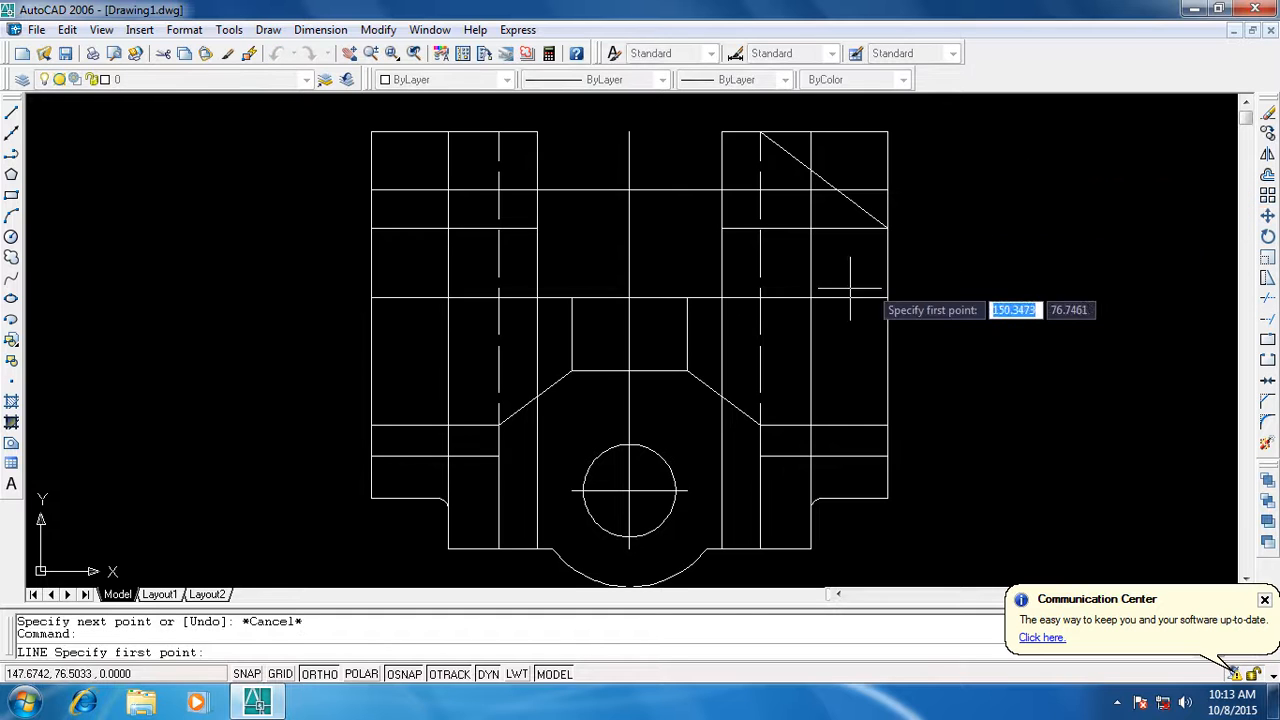
left_click(499, 131)
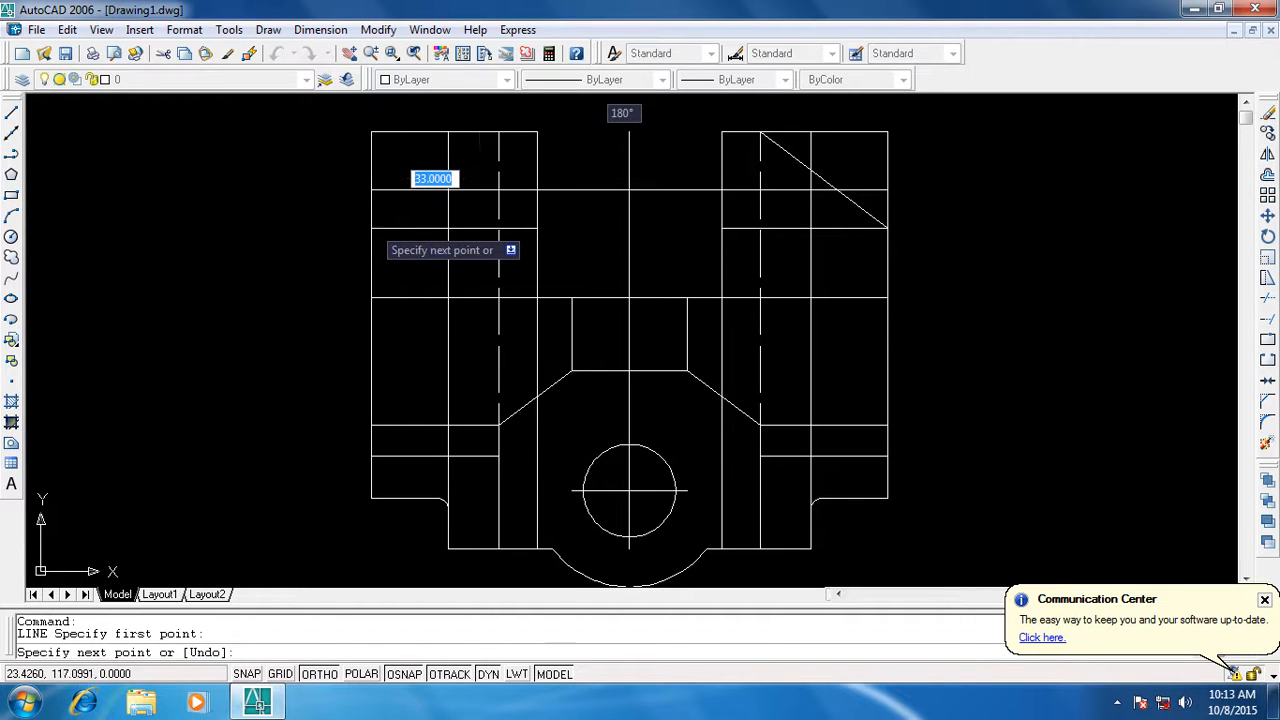
left_click(372, 228)
key("Escape")
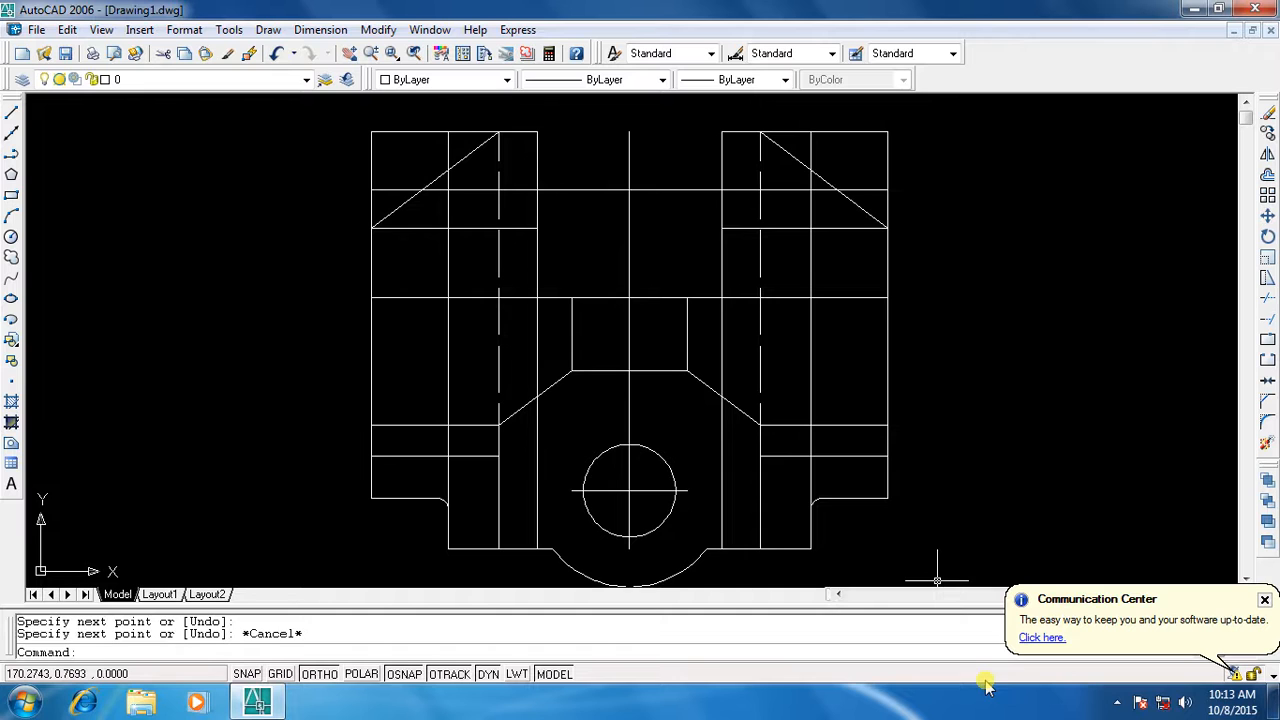
Trim the edge, horizontal and vertical line pieces lying outside the upper right diagonal
type("tr")
key("Return")
key("Return")
left_click(797, 131)
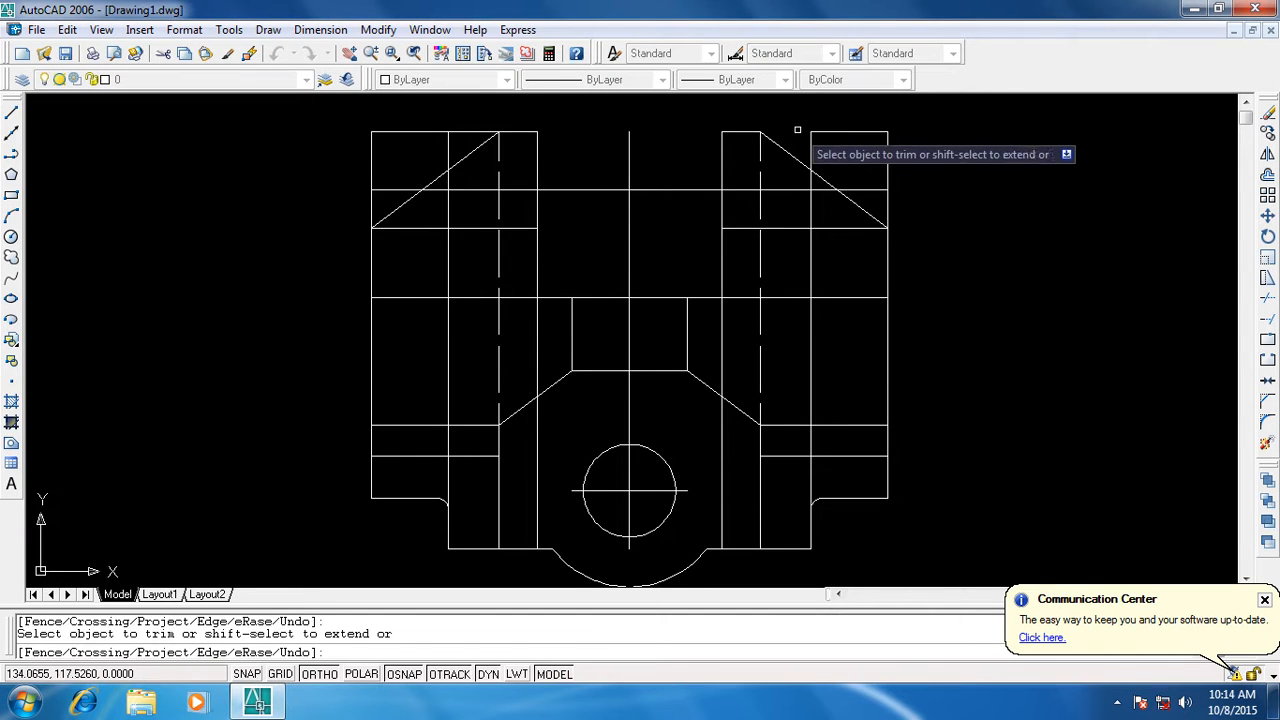
left_click(886, 150)
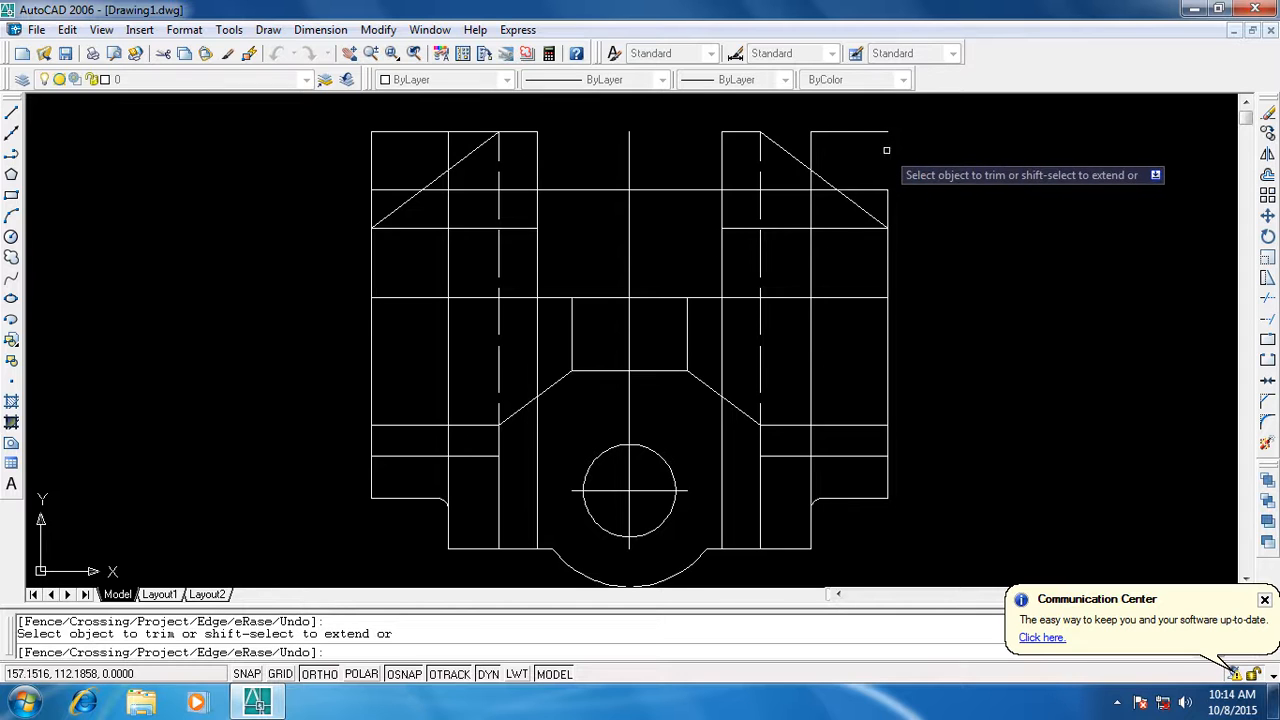
left_click(888, 199)
left_click(888, 199)
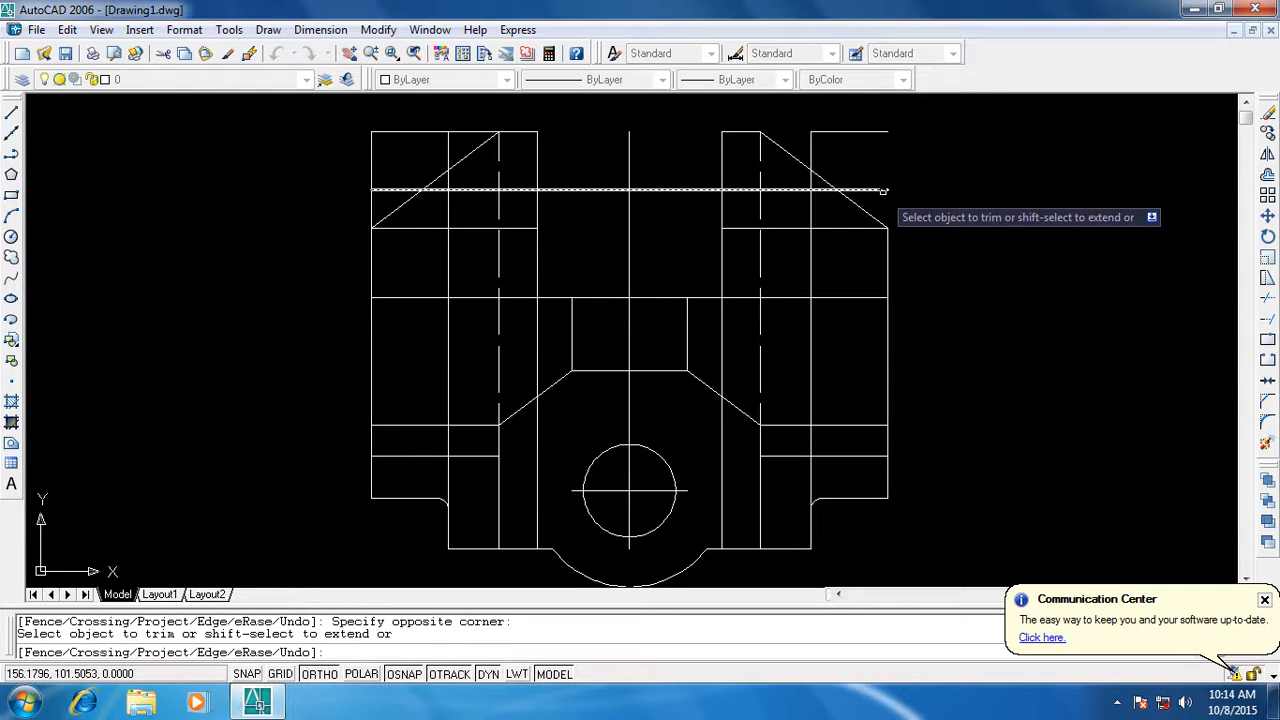
left_click(811, 145)
Trim the edge, horizontal and vertical line pieces lying outside the upper left diagonal
left_click(411, 127)
left_click(411, 127)
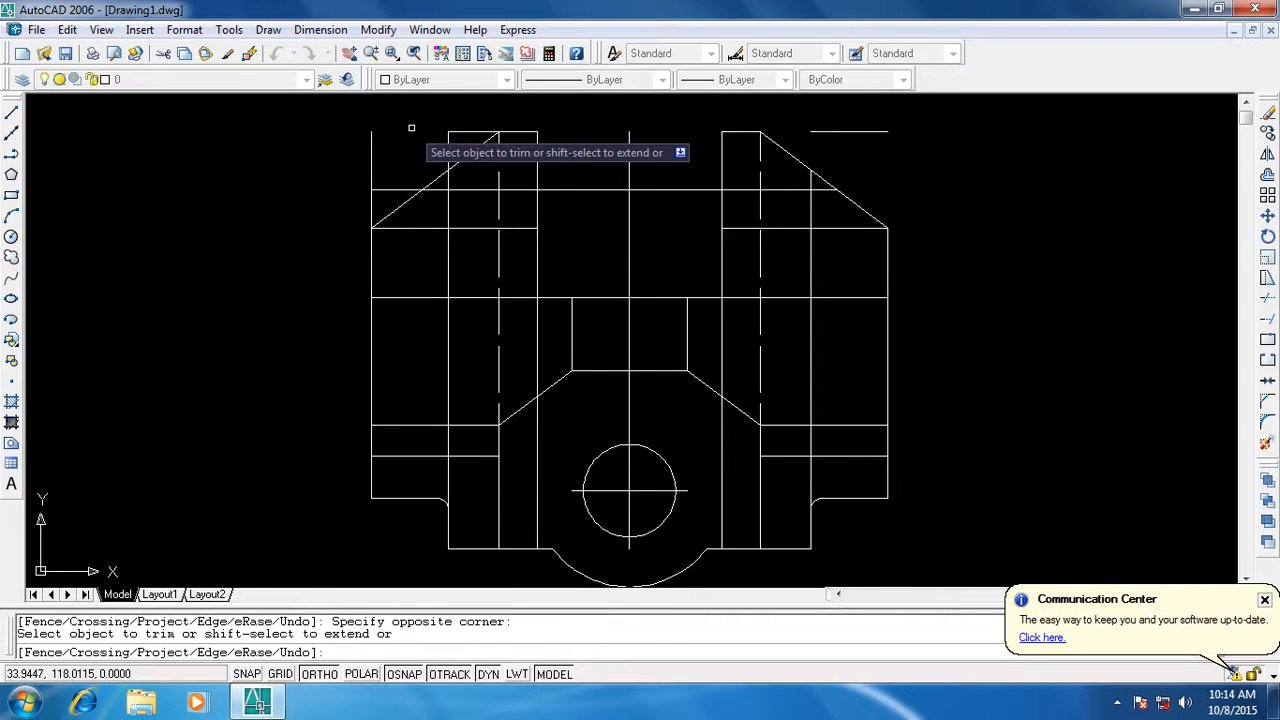
left_click(371, 148)
left_click(368, 202)
left_click(368, 202)
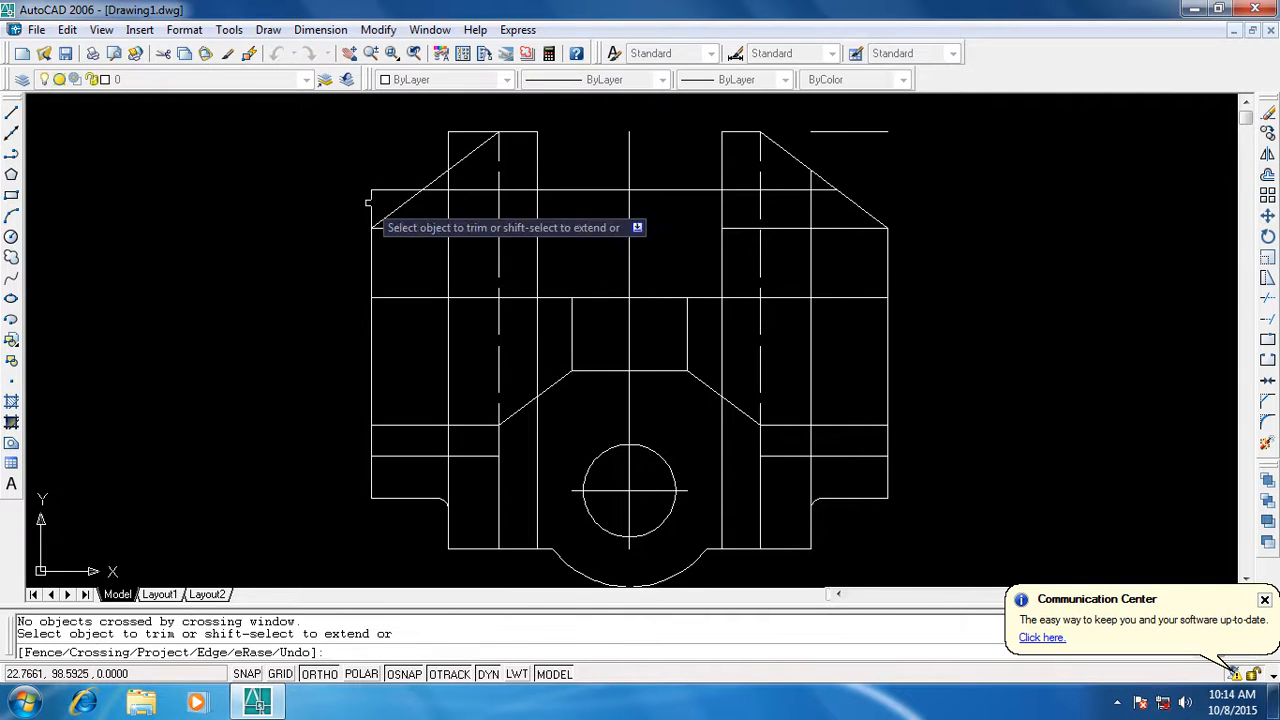
left_click(368, 202)
left_click(376, 206)
left_click(381, 190)
left_click(448, 138)
left_click(457, 130)
key("Escape")
key("Escape")
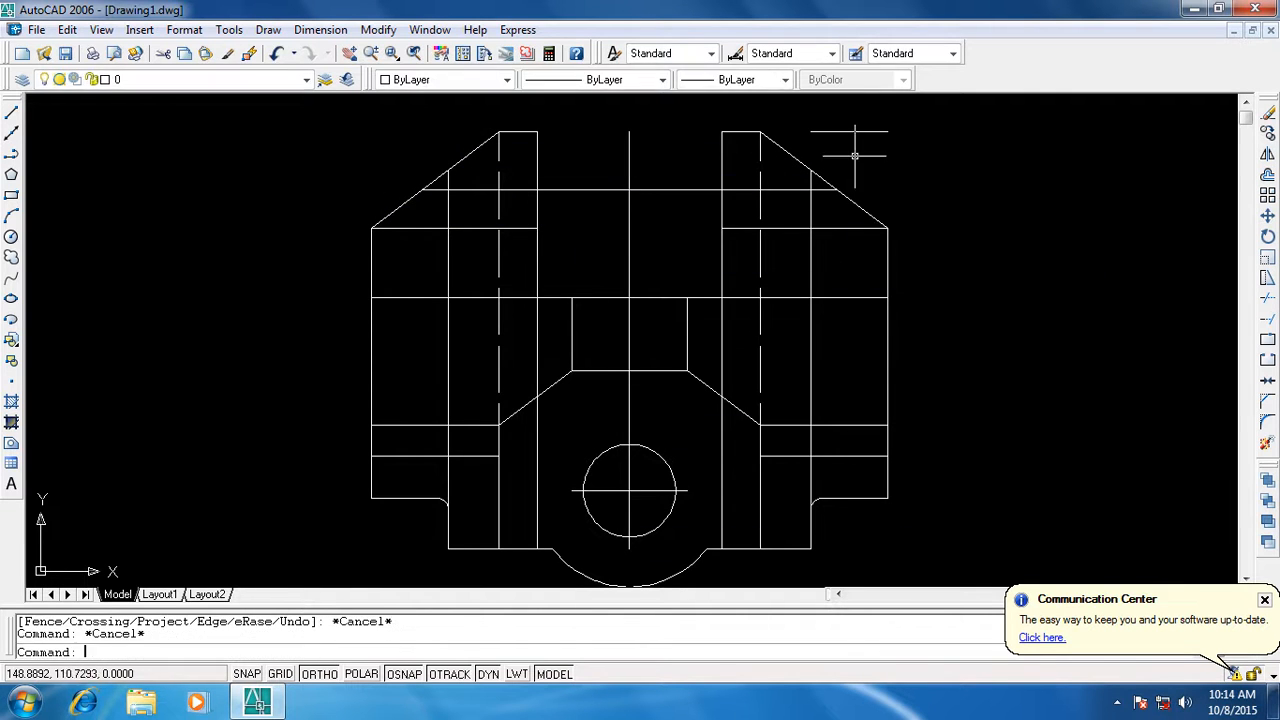
Erase the leftover horizontal segment above the upper right diagonal
left_click(851, 130)
key("Delete")
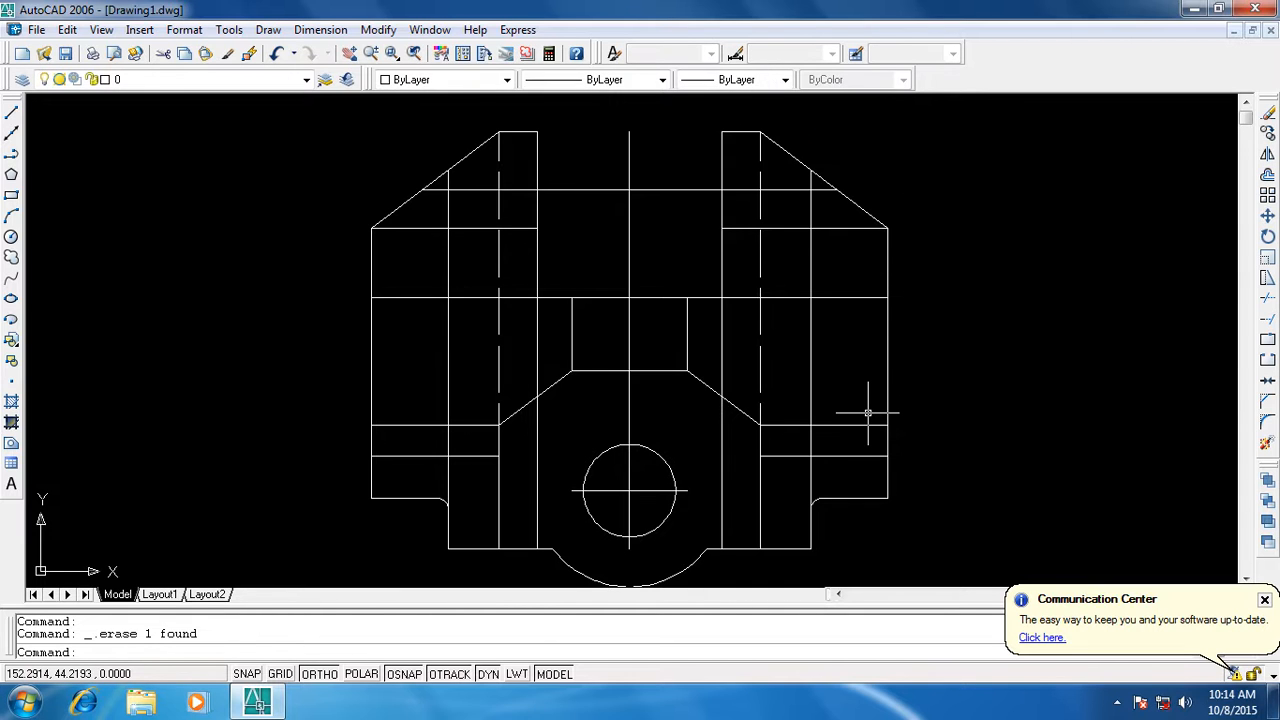
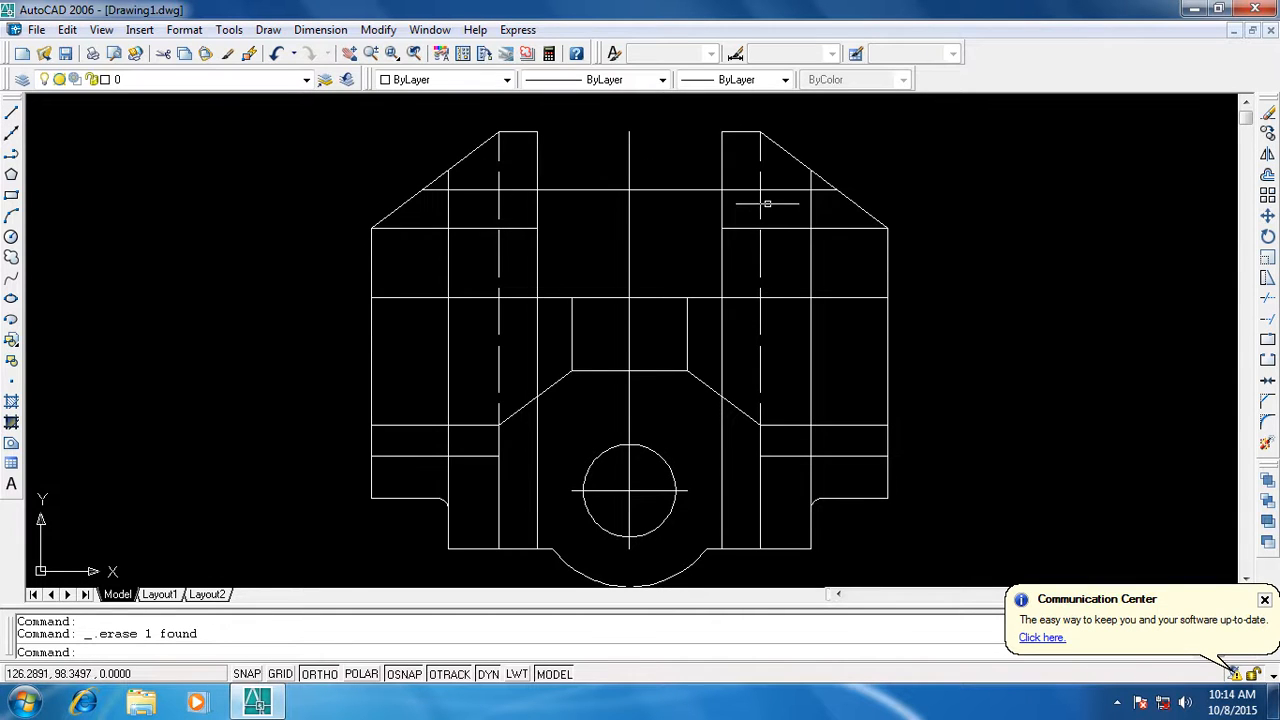
key("Escape")
key("Escape")
Trim the upper horizontal line to the central slot and cut the side horizontals below it back to the dashed verticals
type("tr")
key("Return")
key("Return")
left_click(815, 189)
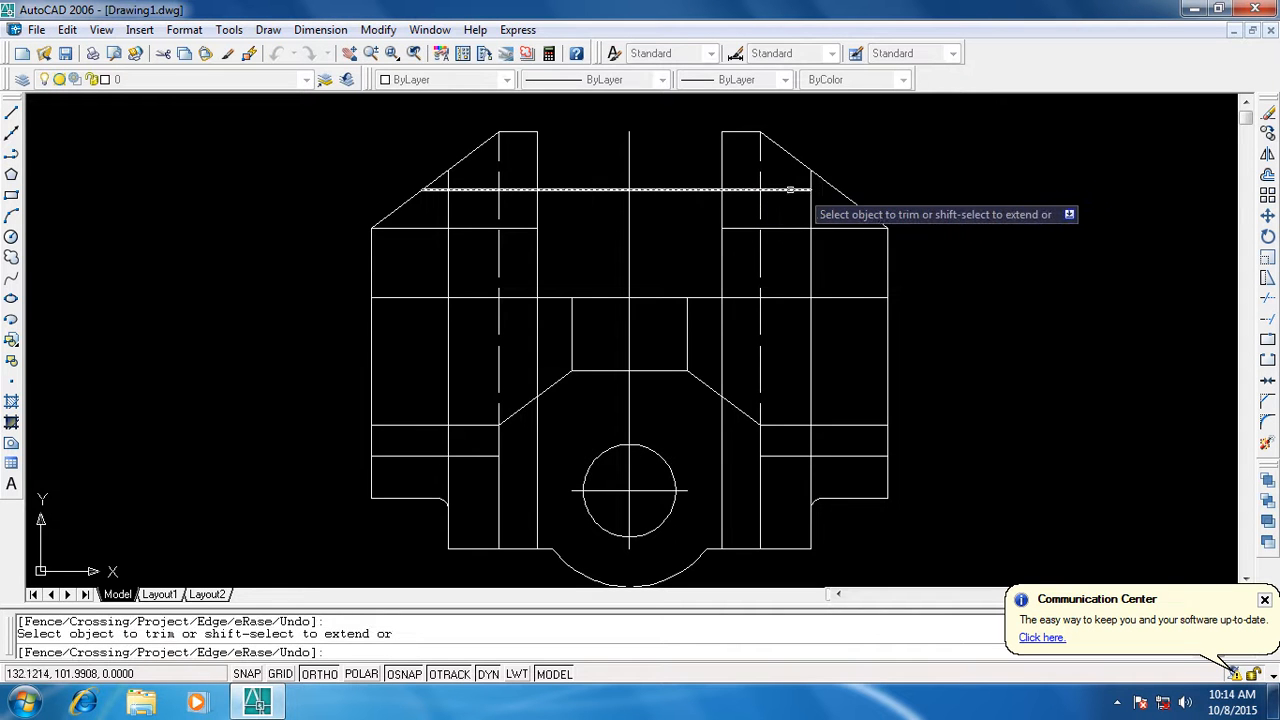
left_click(735, 191)
left_click(737, 183)
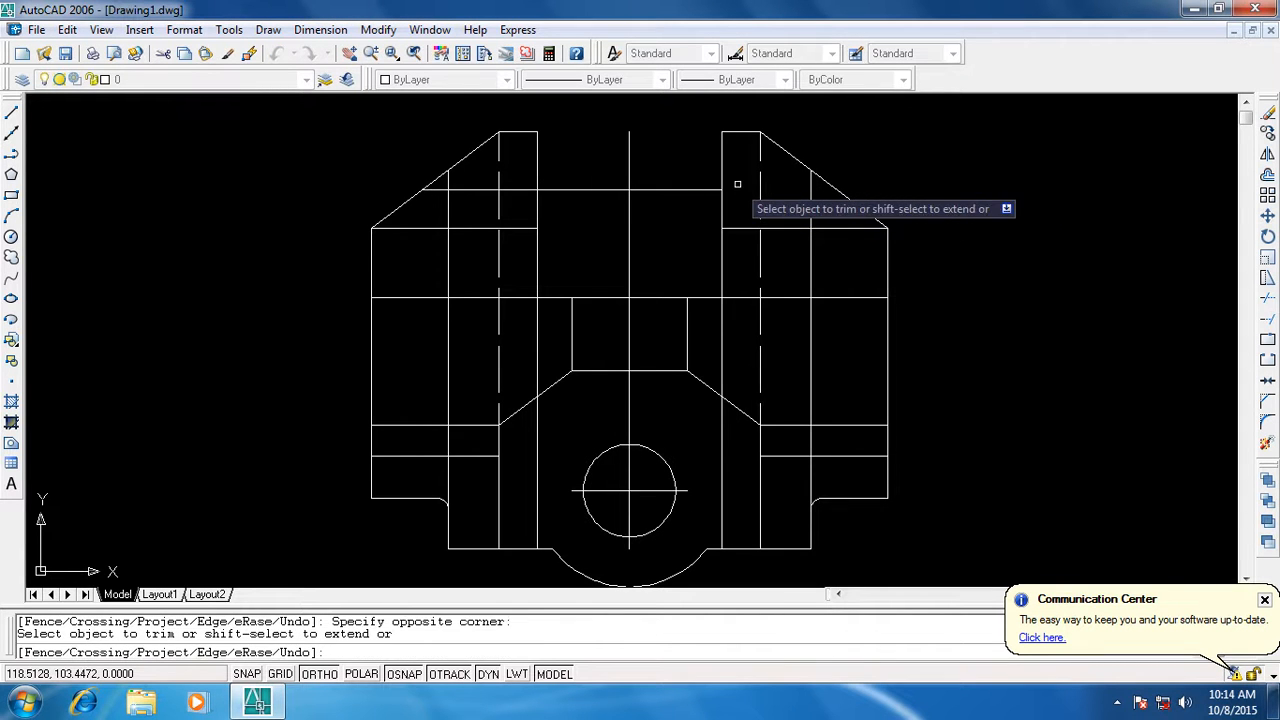
left_click(477, 189)
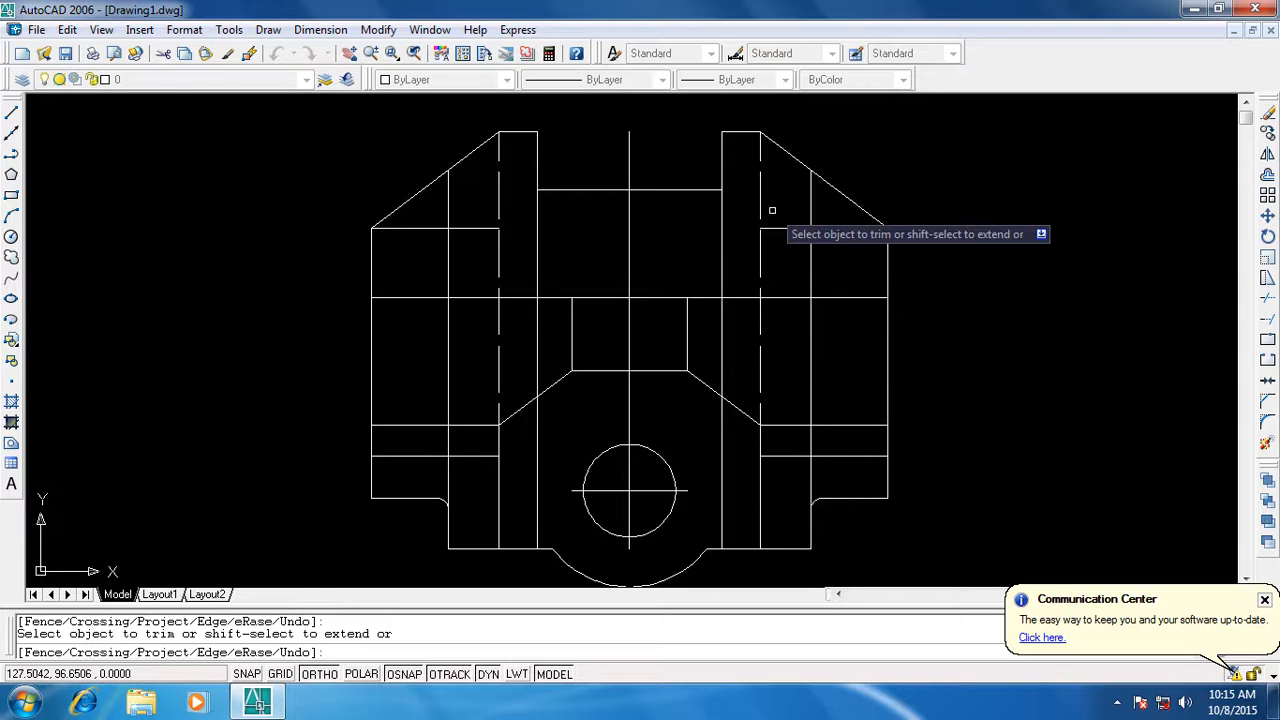
key("Escape")
key("Escape")
Assign the ACAD_ISO02W100 linetype to the two short horizontal lines at the lower ends of the upper diagonals
left_click(795, 229)
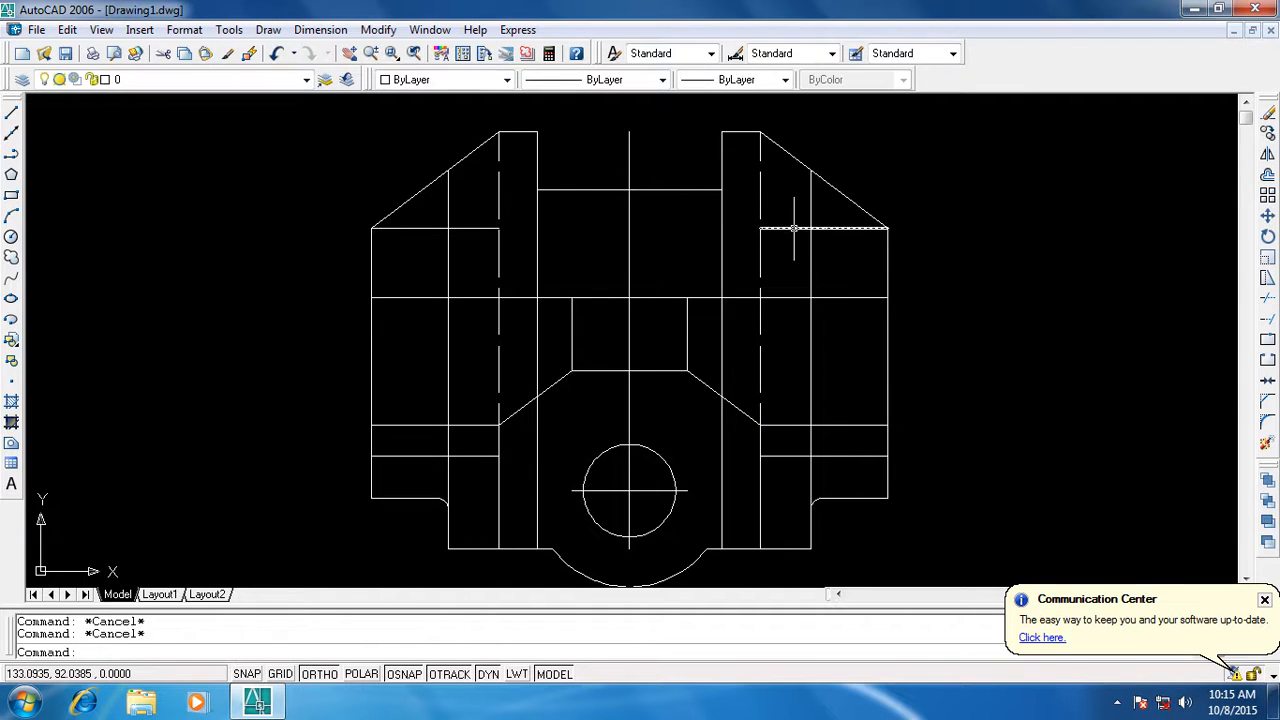
left_click(475, 228)
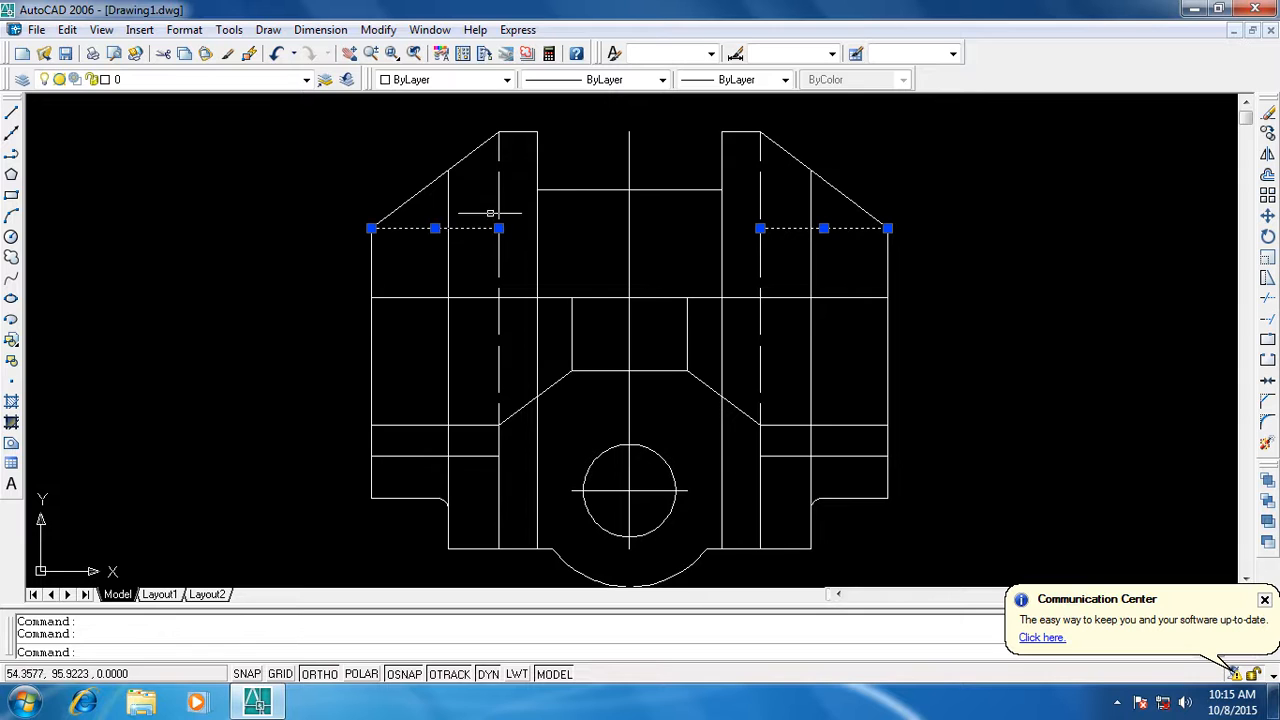
left_click(662, 79)
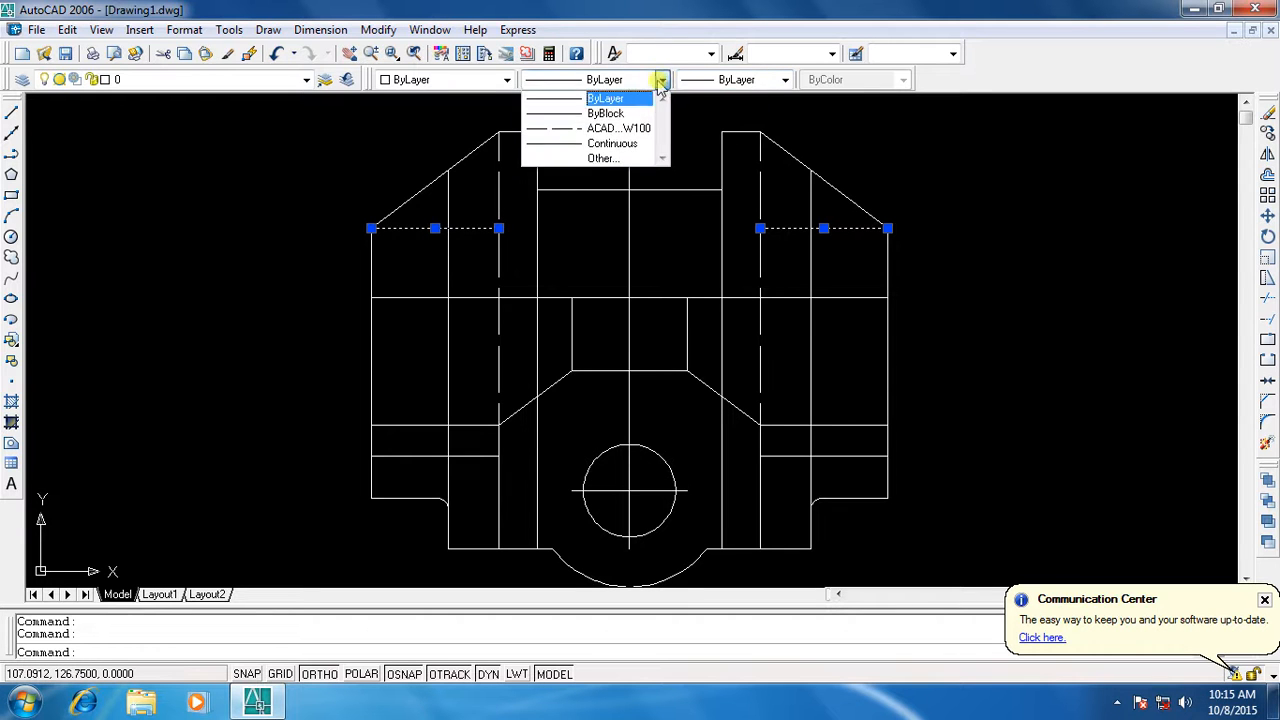
left_click(605, 128)
key("Escape")
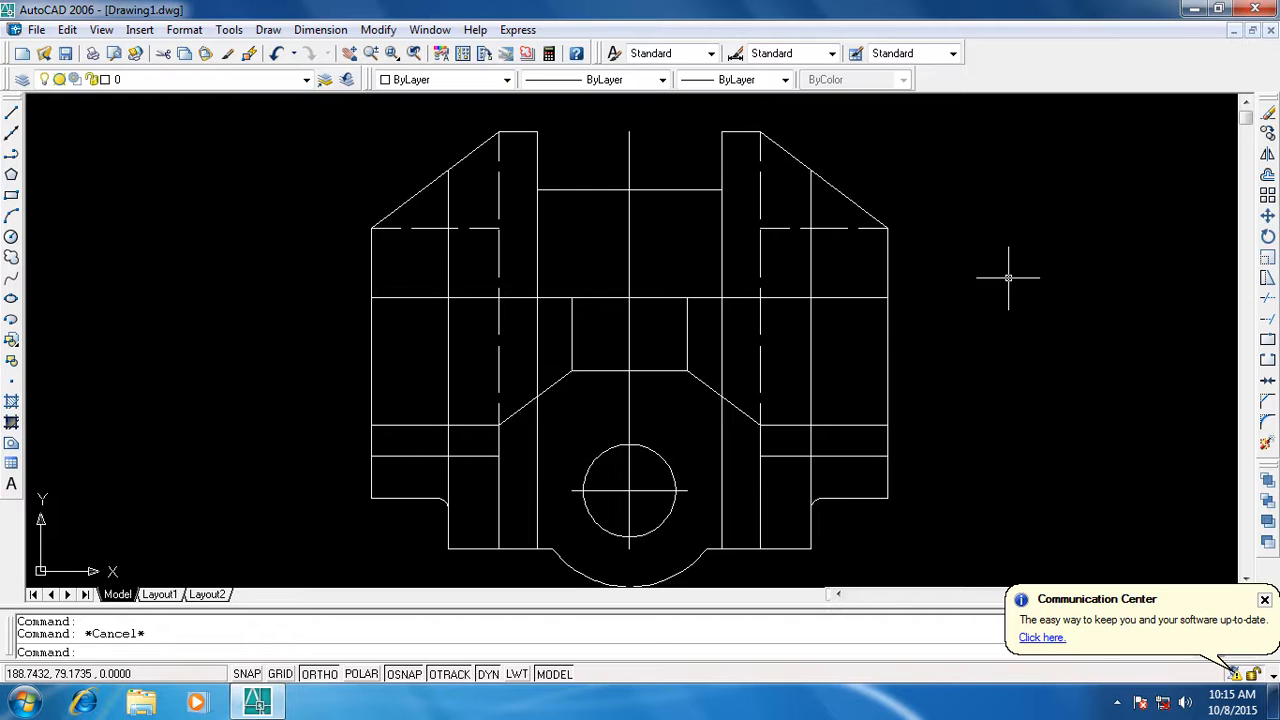
key("Escape")
Try a radius 3 fillet between the right dashed vertical line and its adjoining dashed horizontal line, and undo it
type("f")
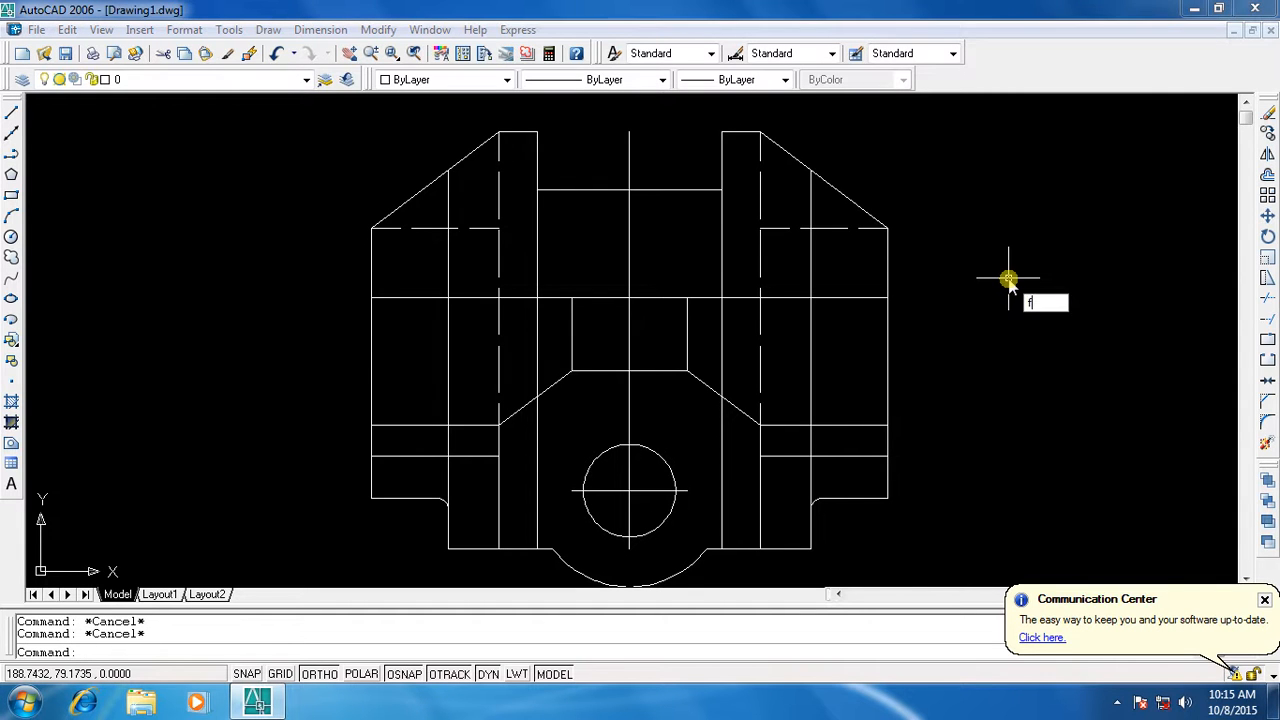
key("Return")
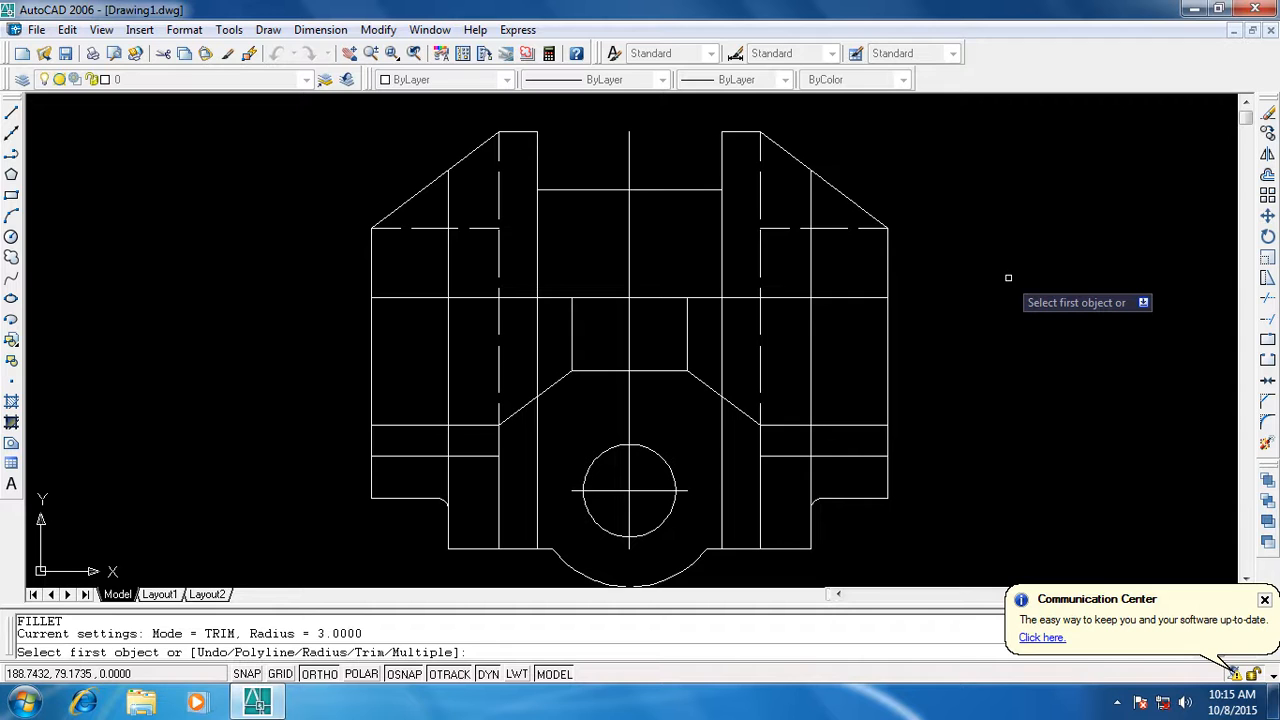
type("r")
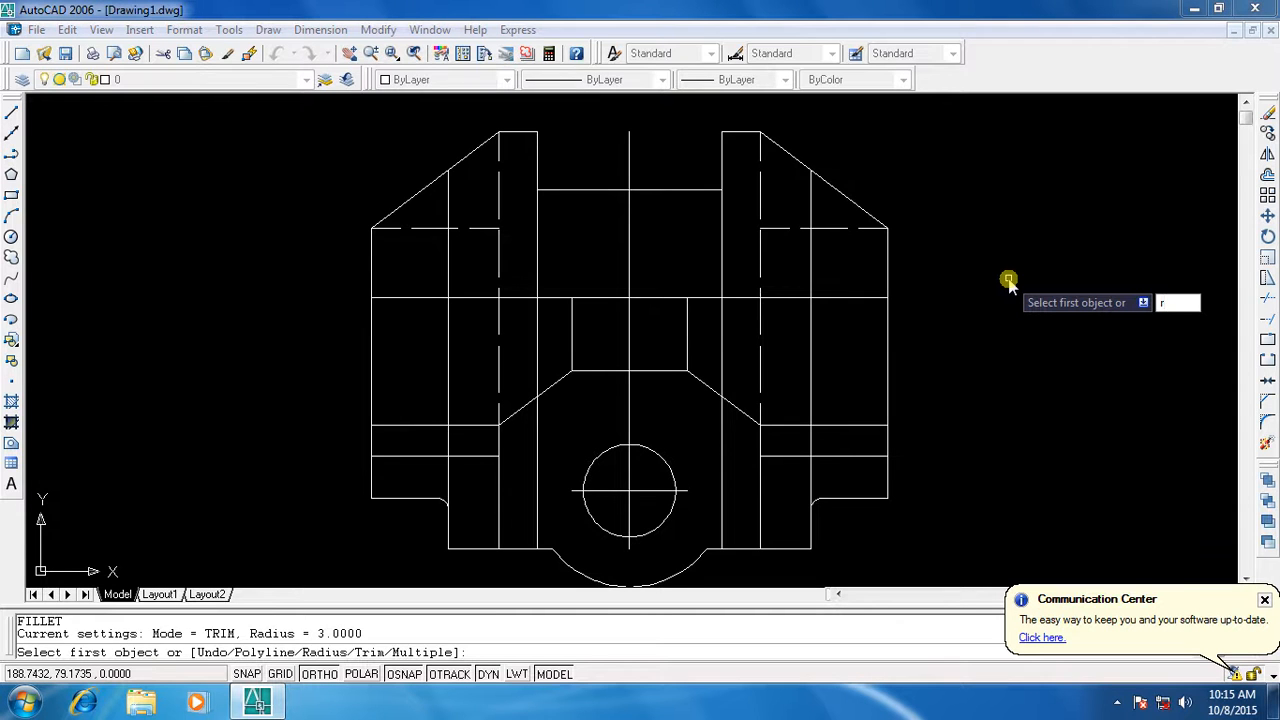
key("Return")
type("3")
key("Return")
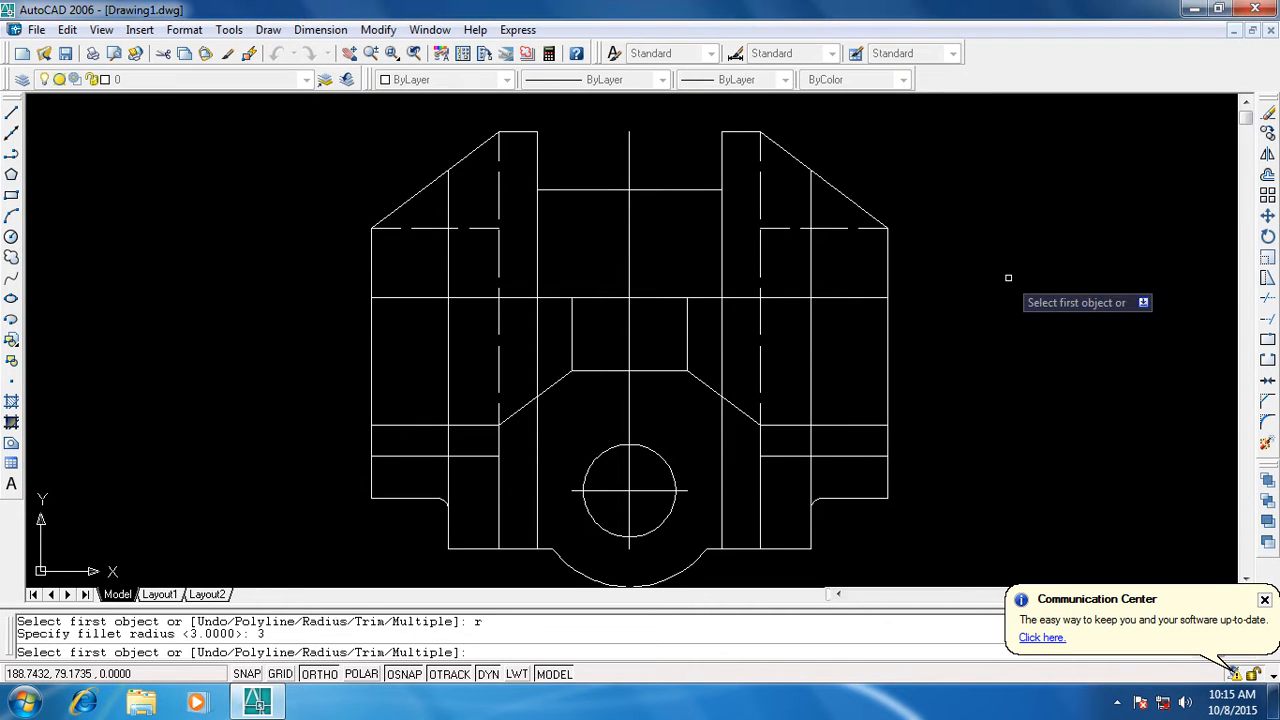
left_click(759, 207)
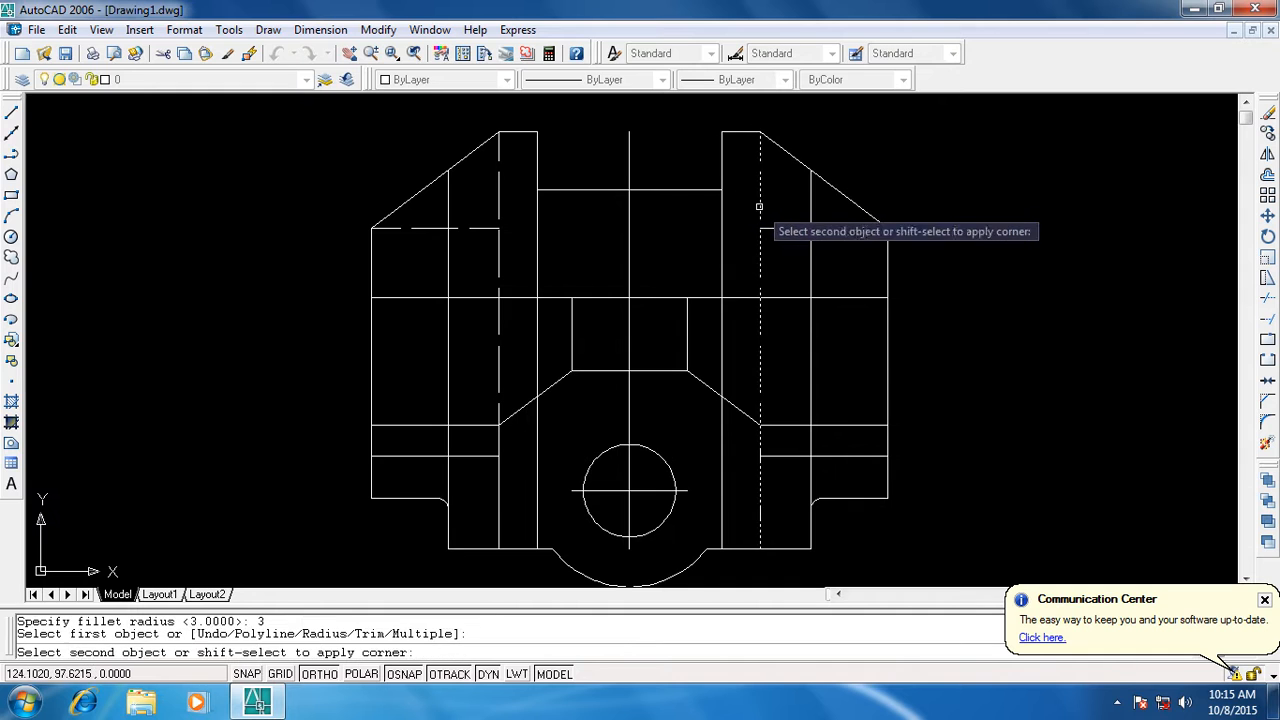
left_click(790, 228)
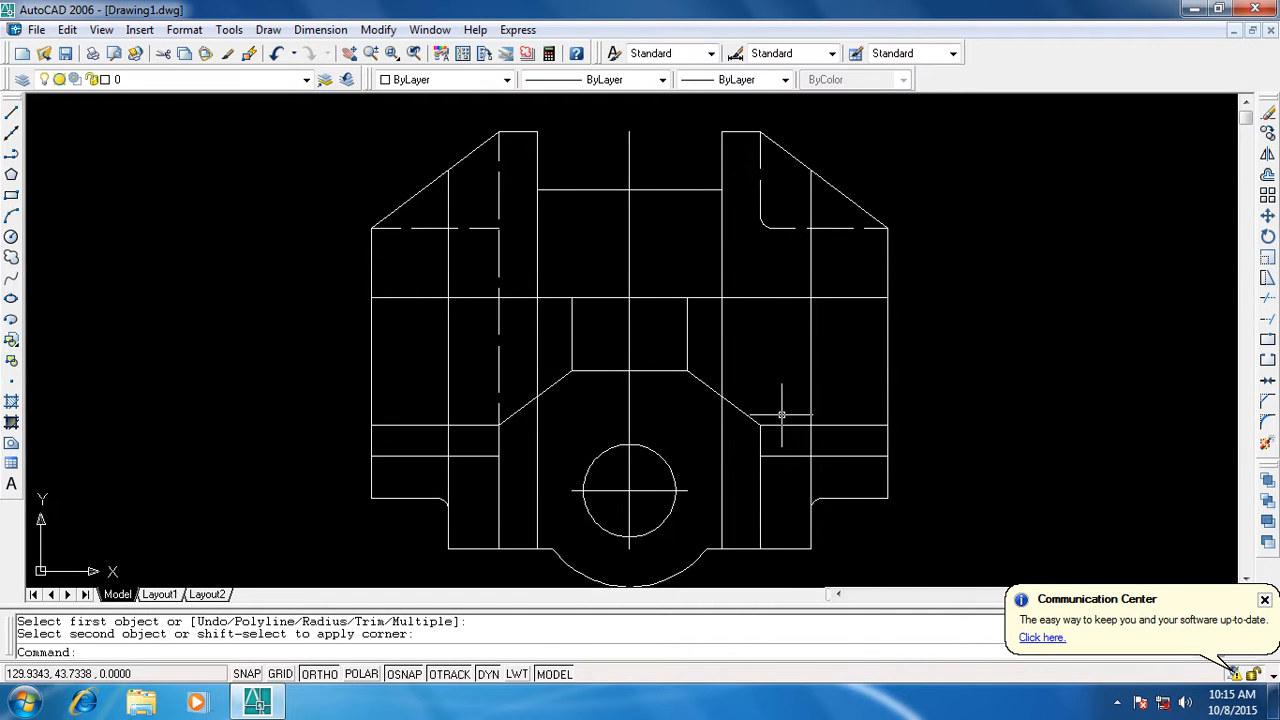
key("ctrl+z")
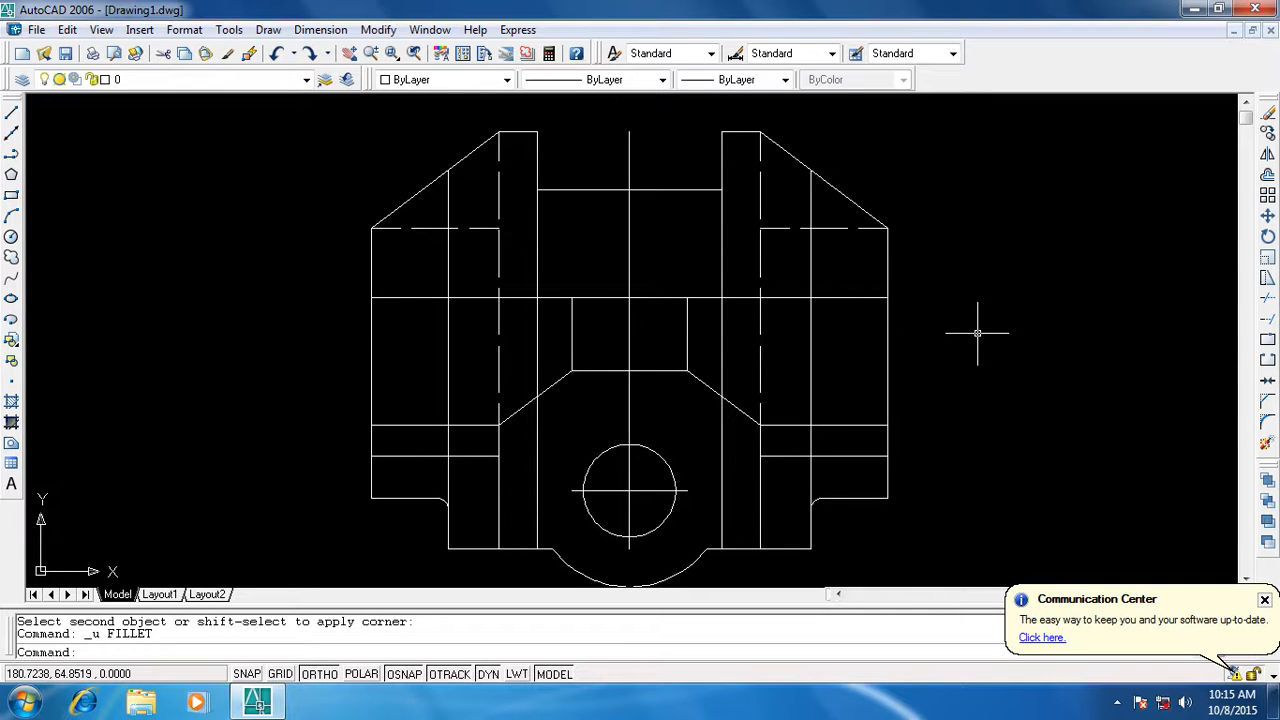
Fillet the corner between the right dashed vertical and its dashed horizontal with radius 3 in No trim mode
type("f")
key("Return")
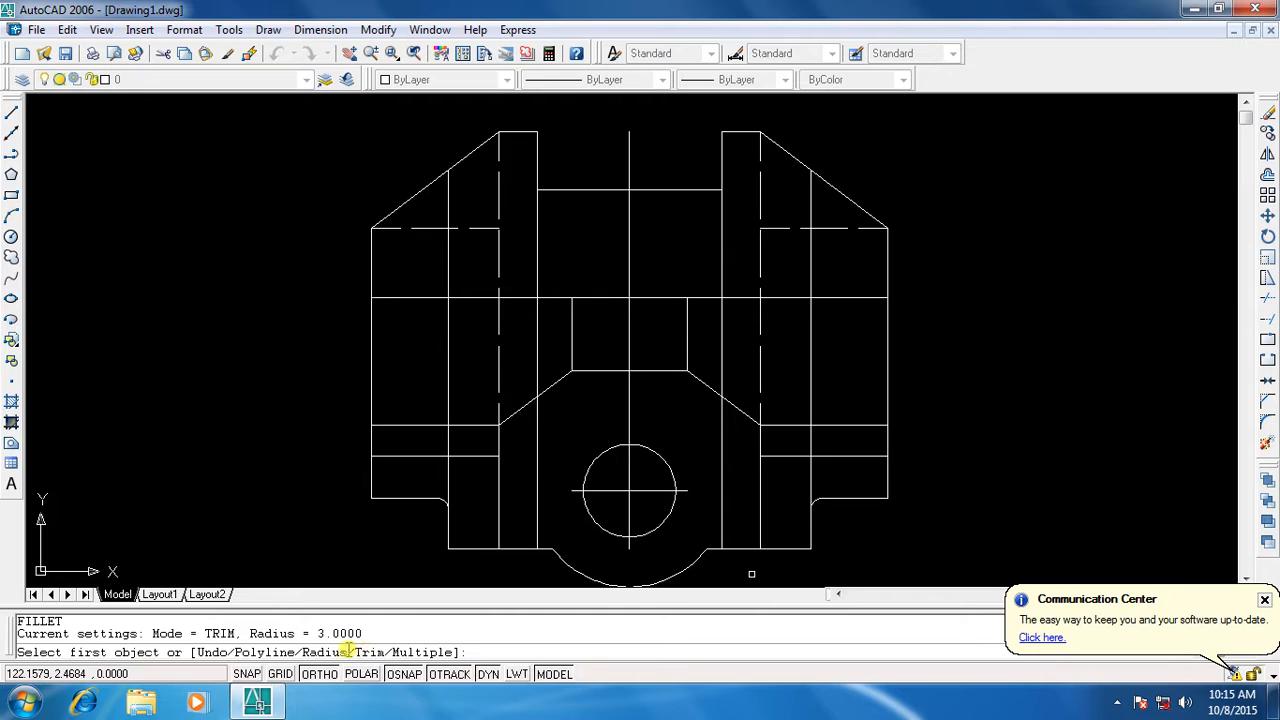
type("t")
key("Return")
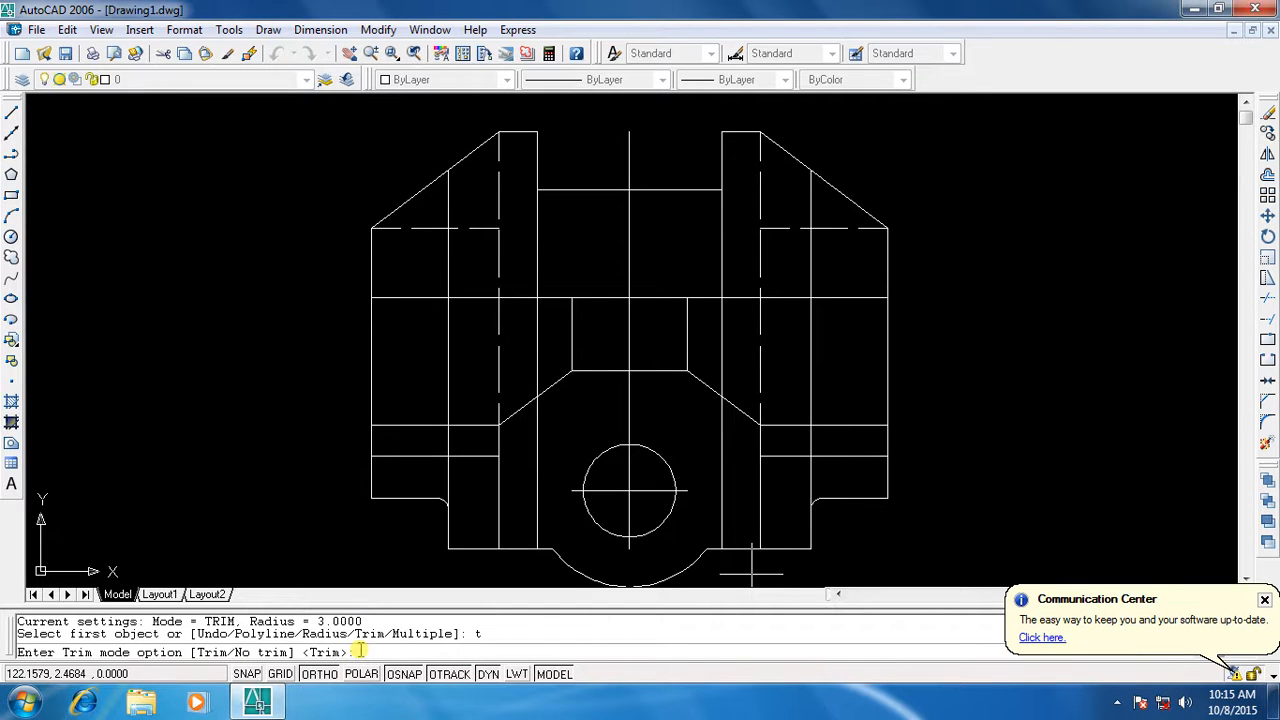
type("no")
key("BackSpace")
key("BackSpace")
type("n")
key("Return")
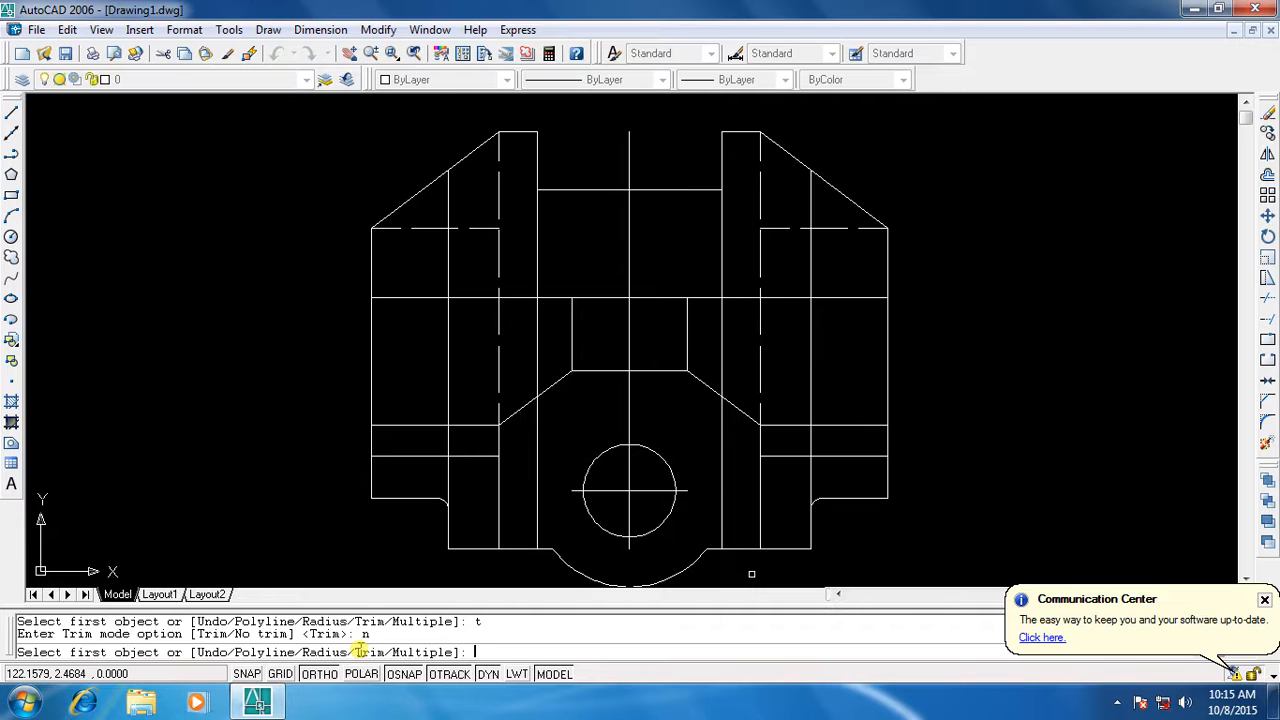
type("r")
key("Return")
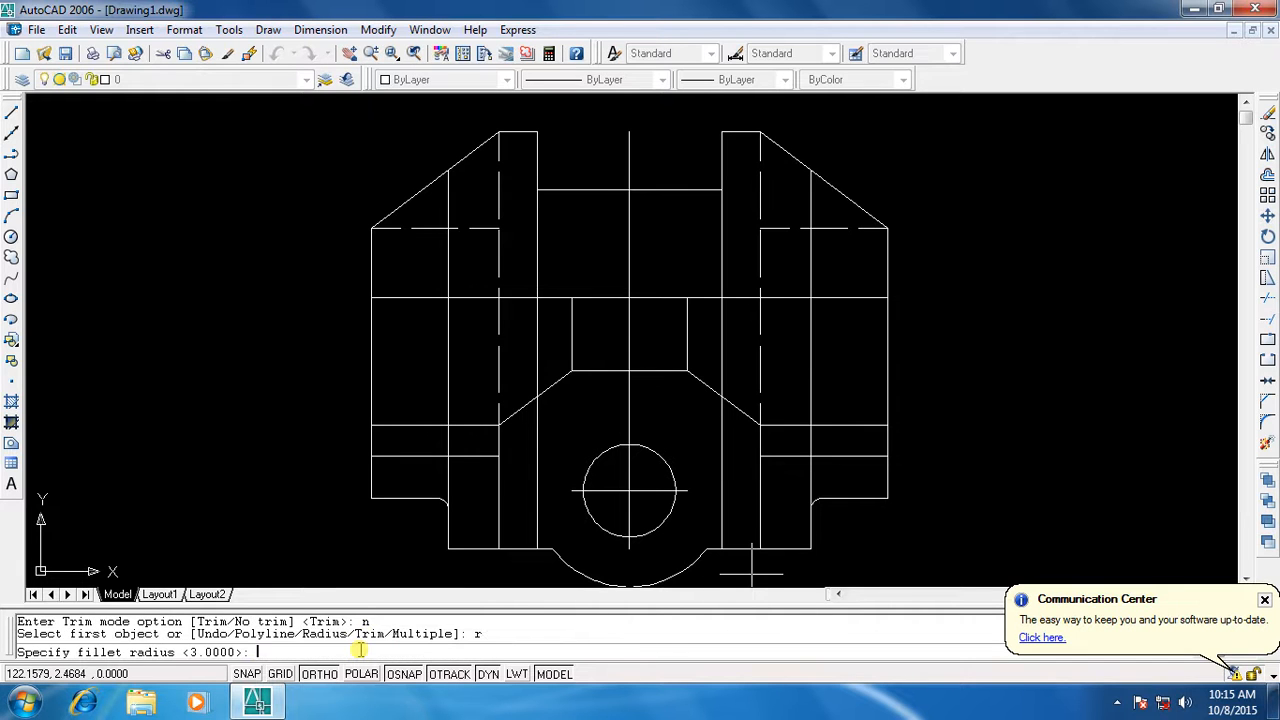
key("Return")
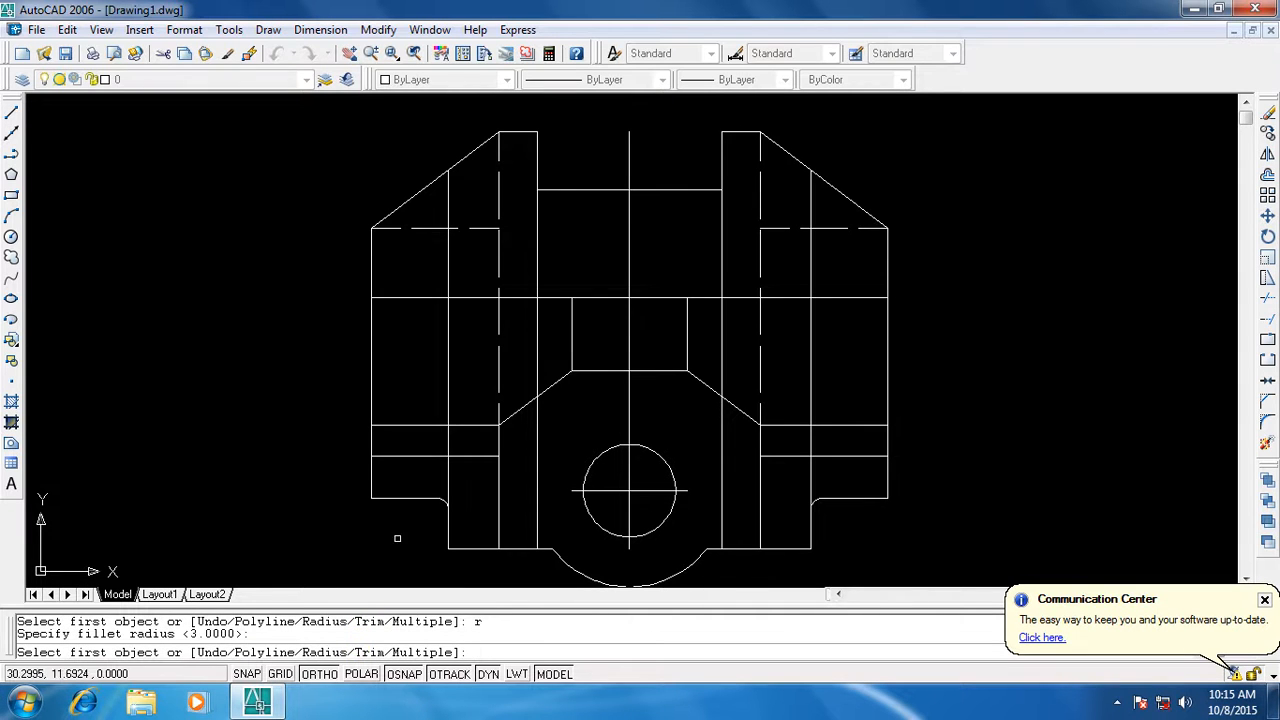
left_click(759, 208)
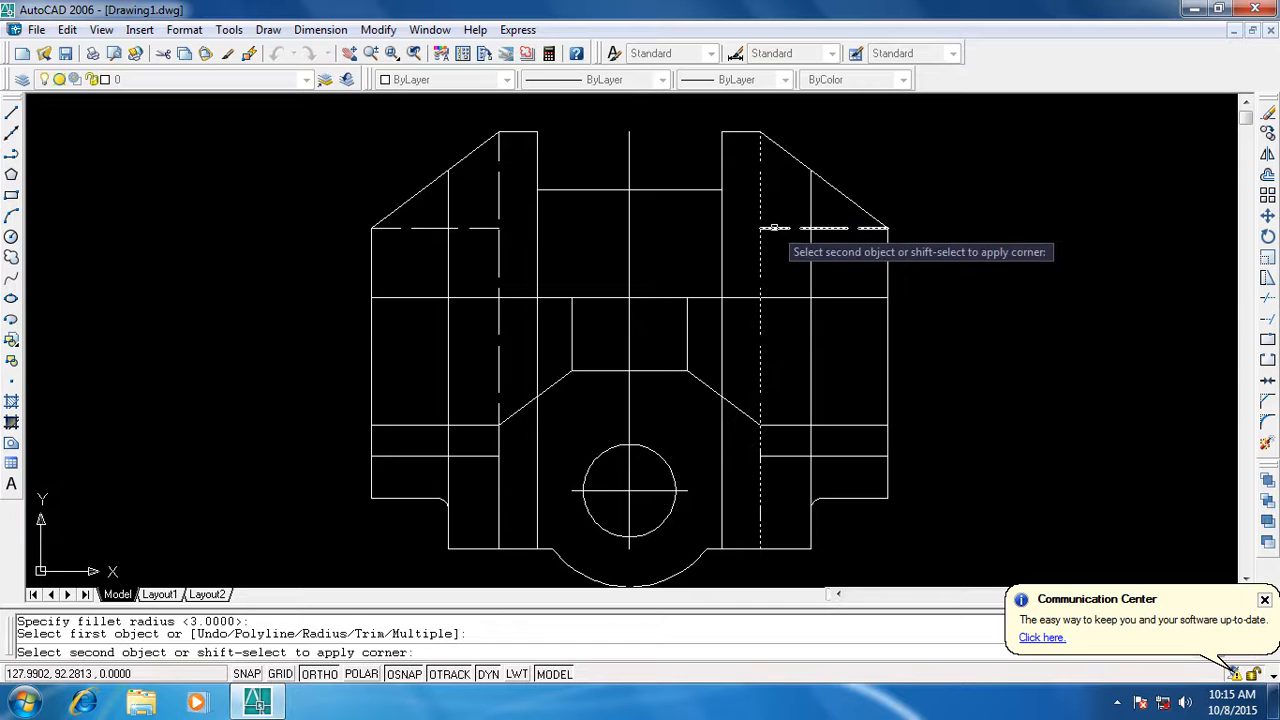
left_click(772, 228)
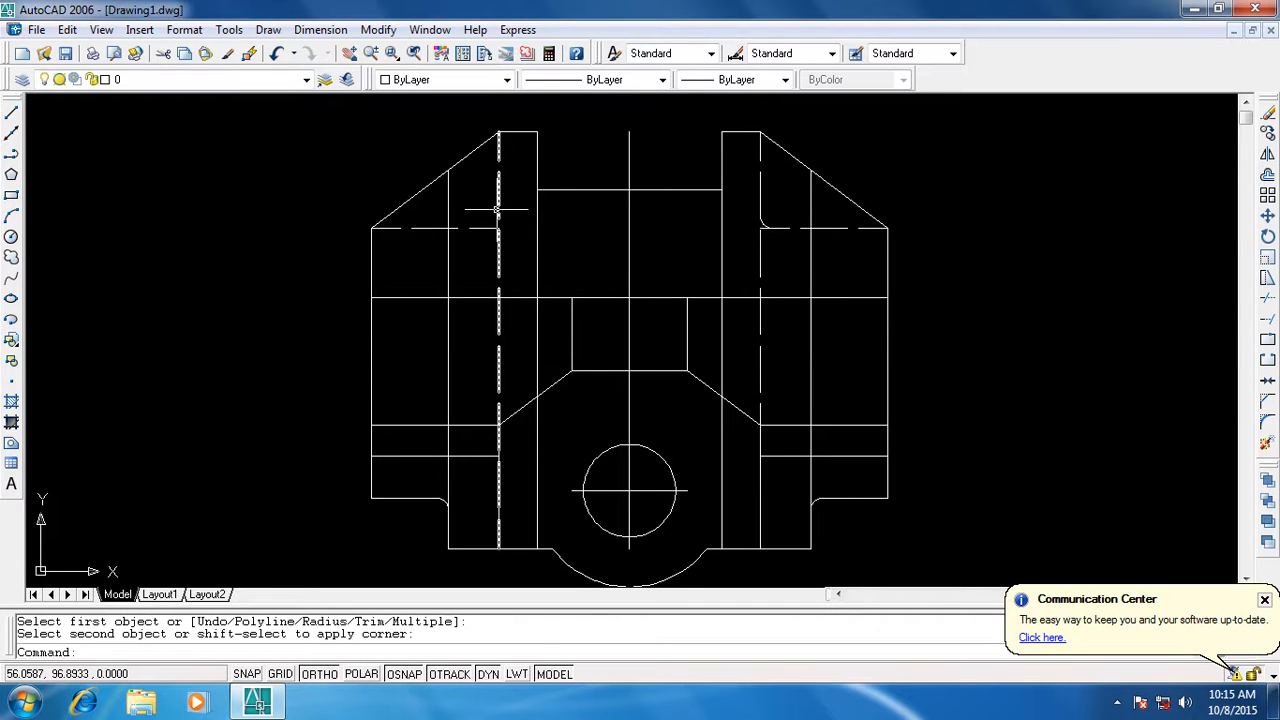
Fillet the matching left corner between the dashed vertical and dashed horizontal with the same radius 3, untrimmed
key("Return")
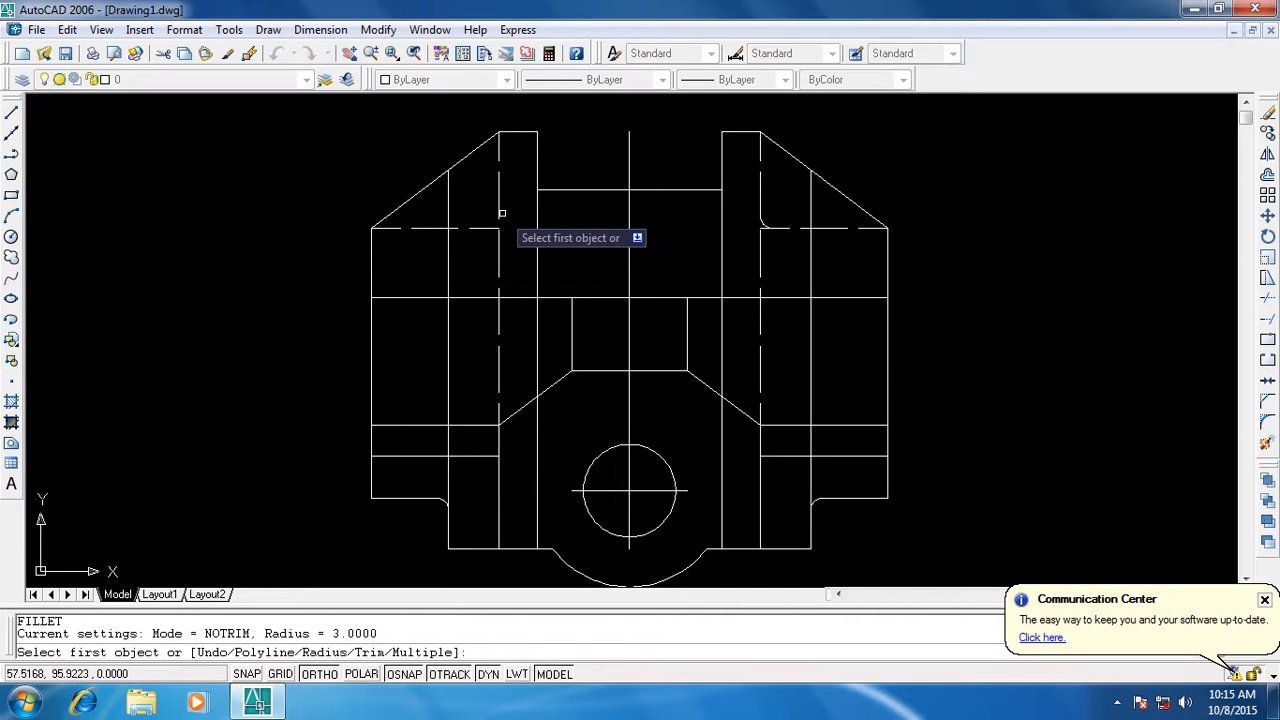
left_click(498, 210)
left_click(487, 228)
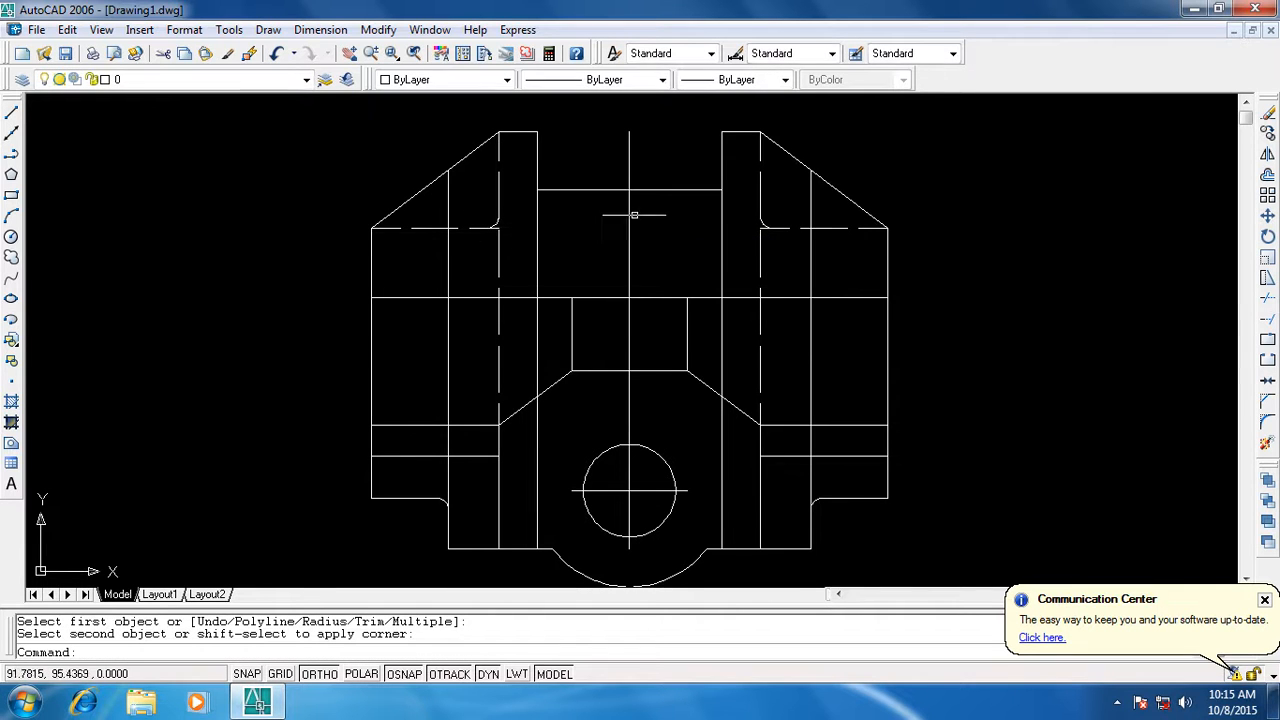
Trim the dashed horizontal line ends that run past the two new fillets to the dashed verticals
scroll(604, 274, "up", 3)
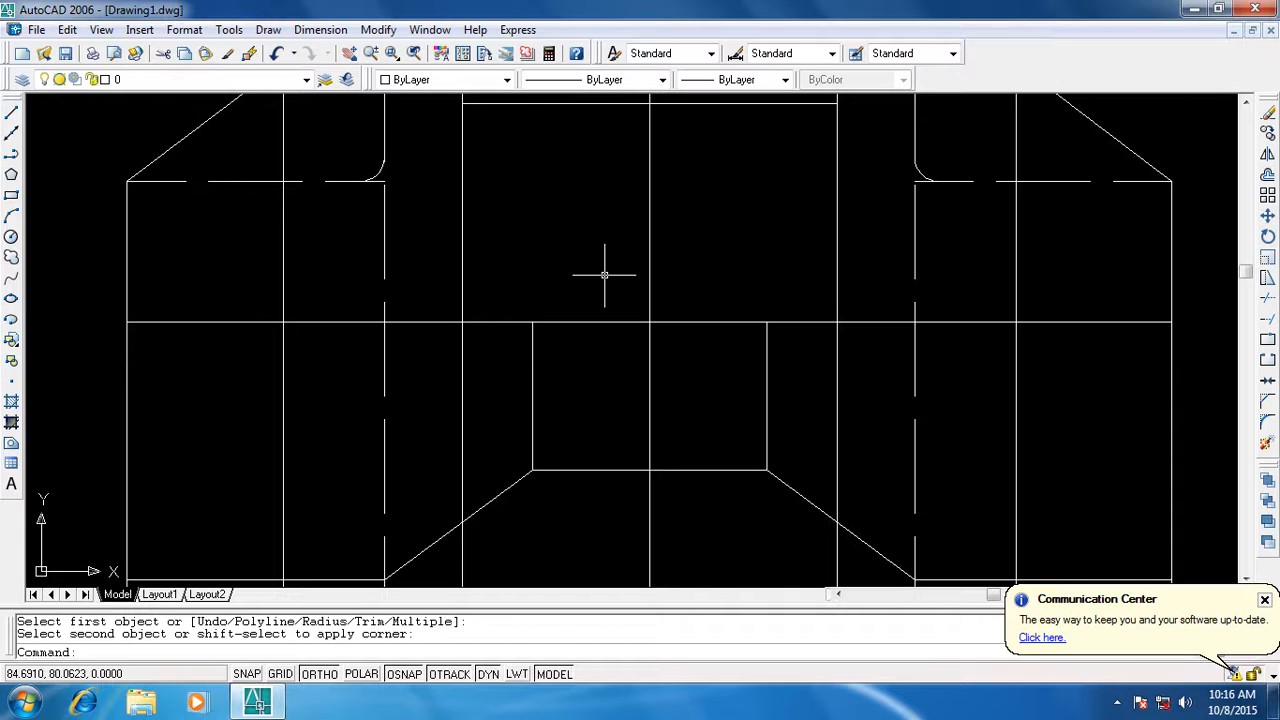
key("Escape")
key("Escape")
type("tr")
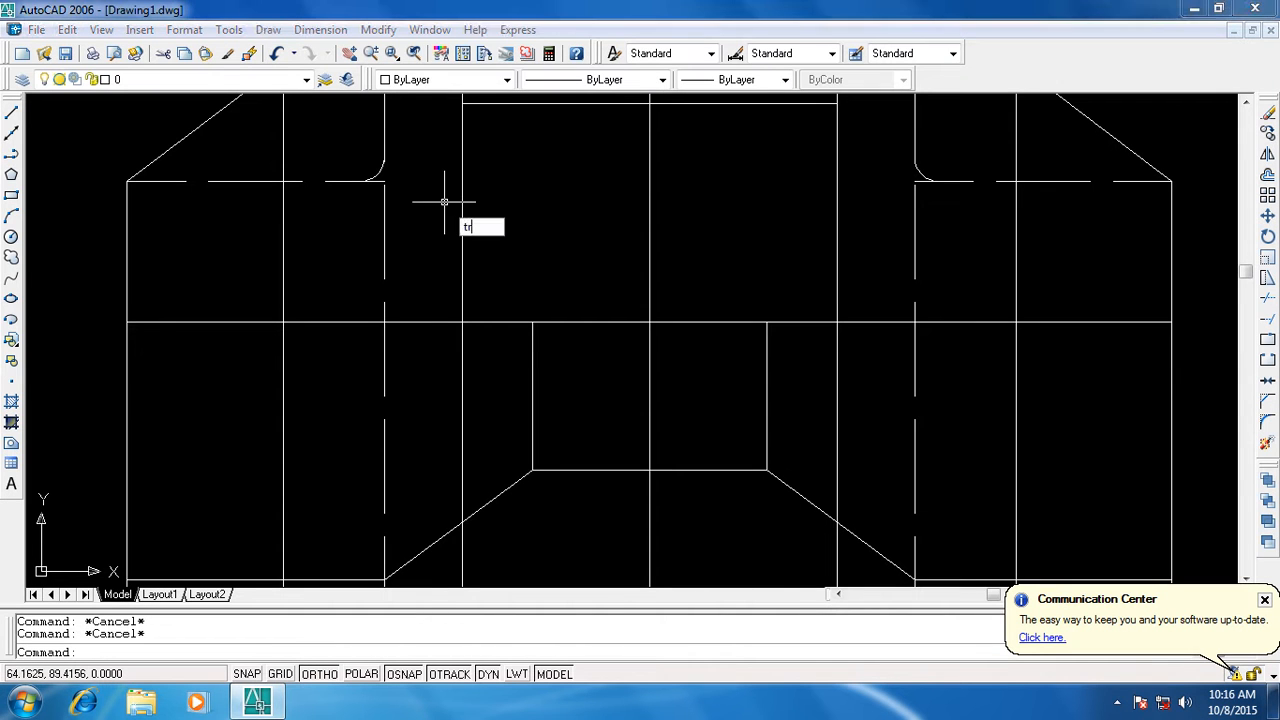
key("Return")
key("Return")
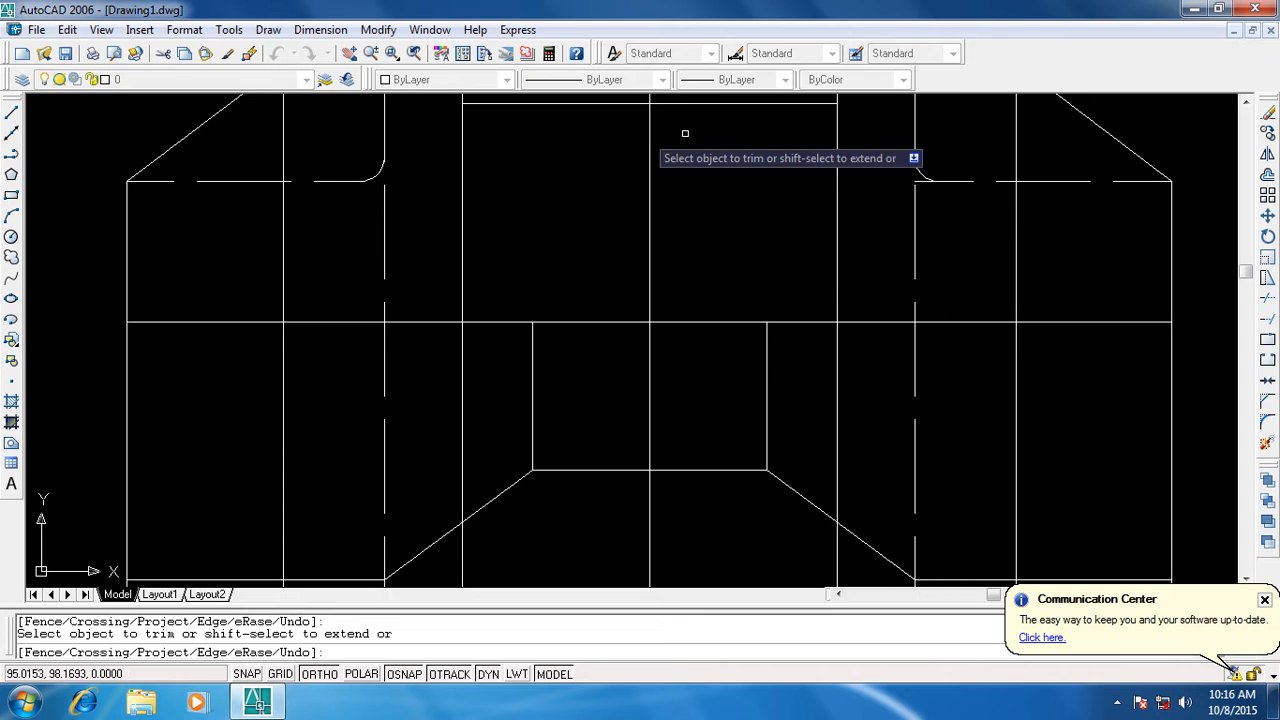
left_click(922, 181)
scroll(920, 249, "down", 4)
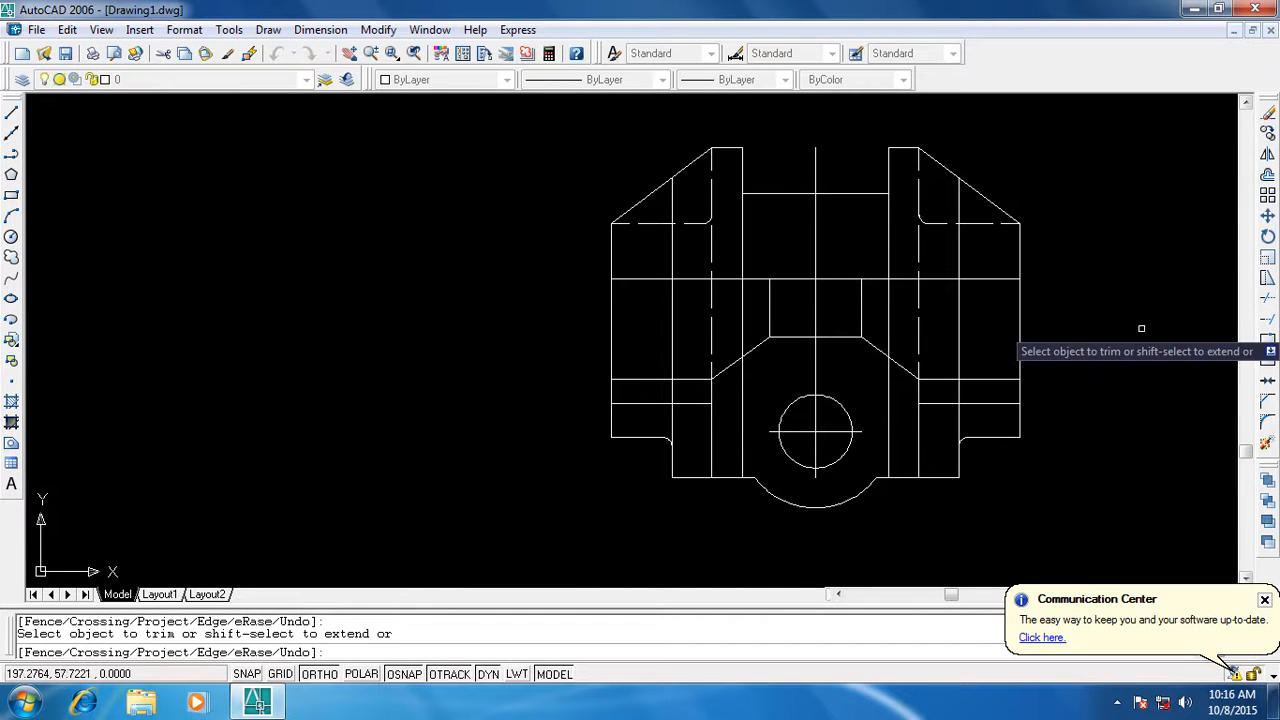
Trim the outer, inner and dashed vertical lines between the long horizontal line and the lower outline to separate the two views
key("Escape")
key("Escape")
type("tr")
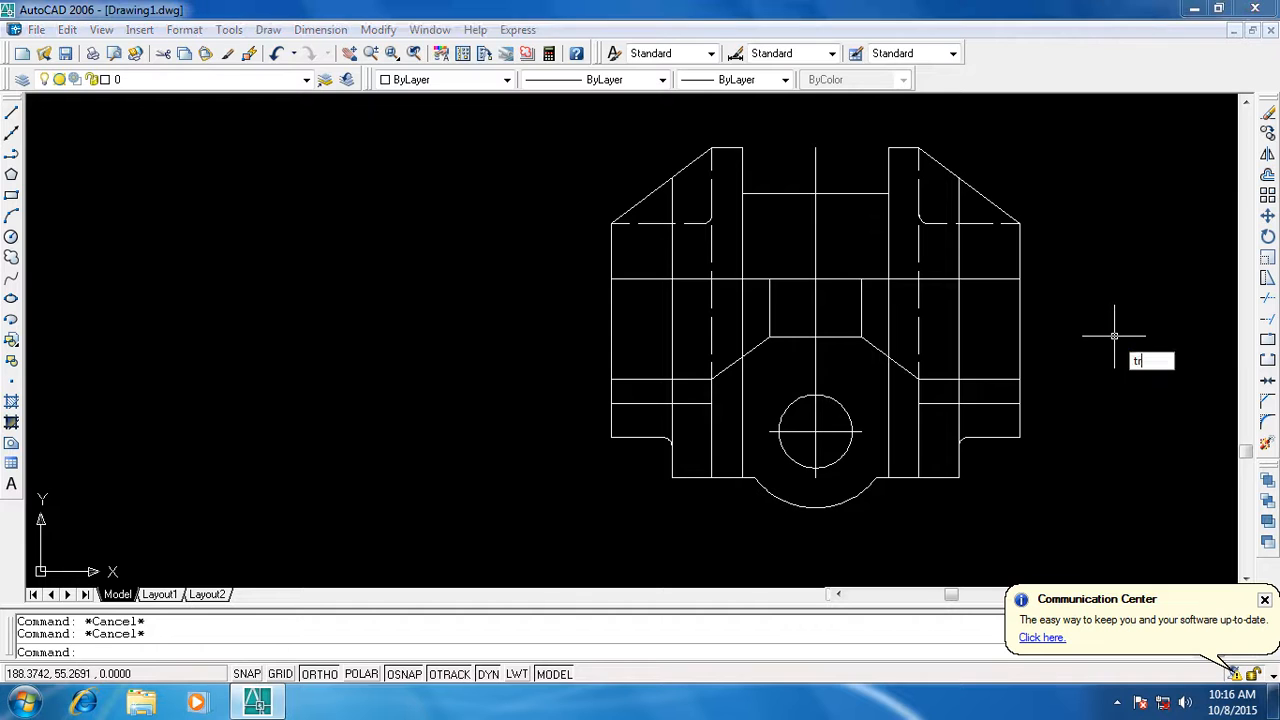
key("Return")
key("Return")
left_click(1106, 316)
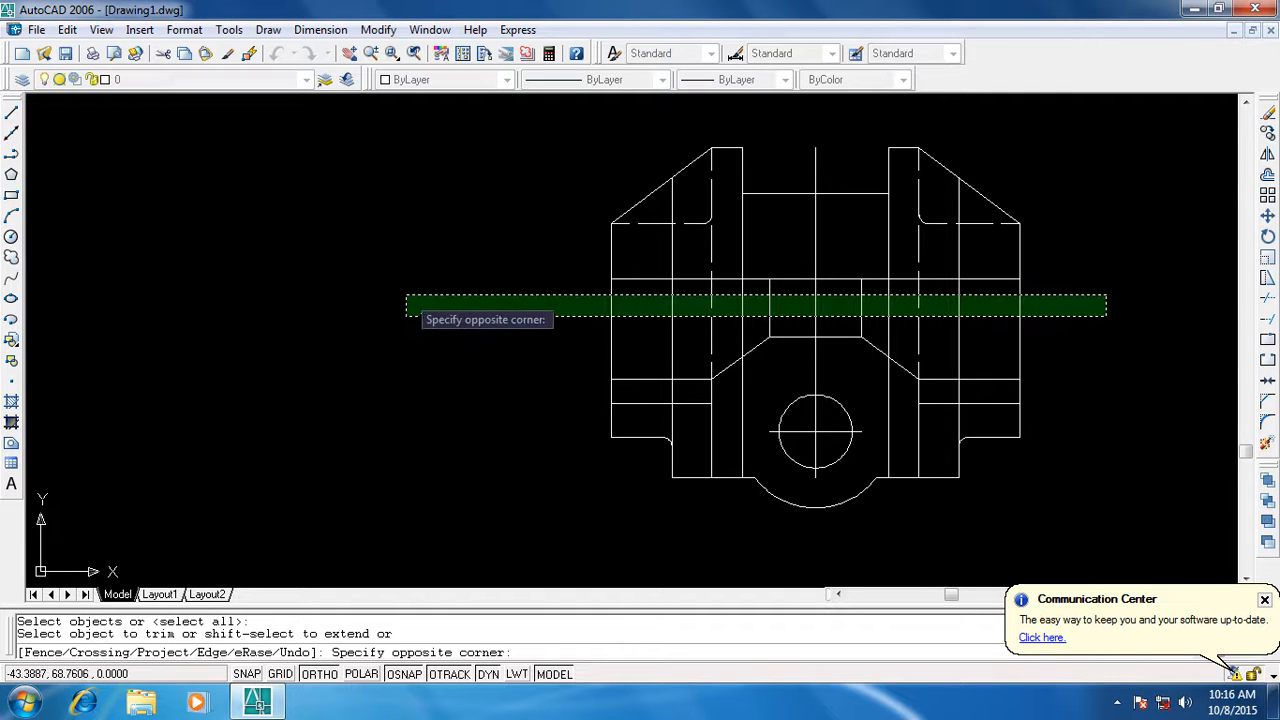
left_click(405, 294)
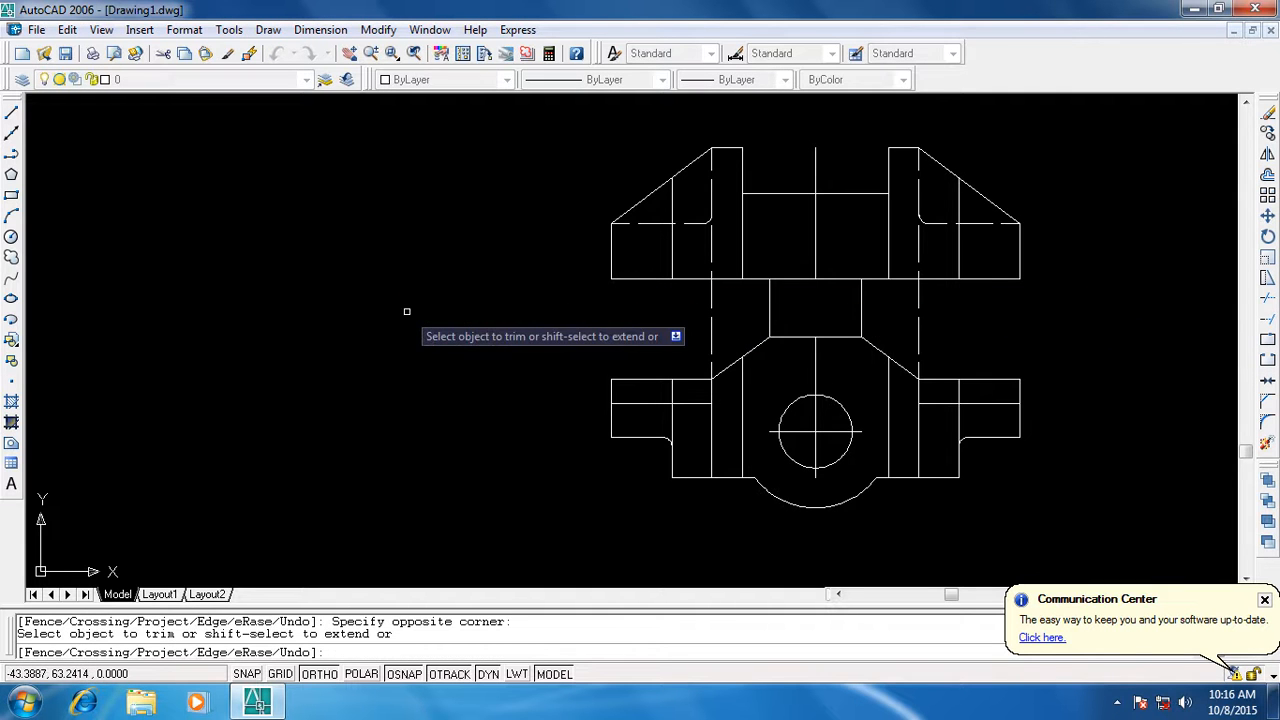
left_click(711, 318)
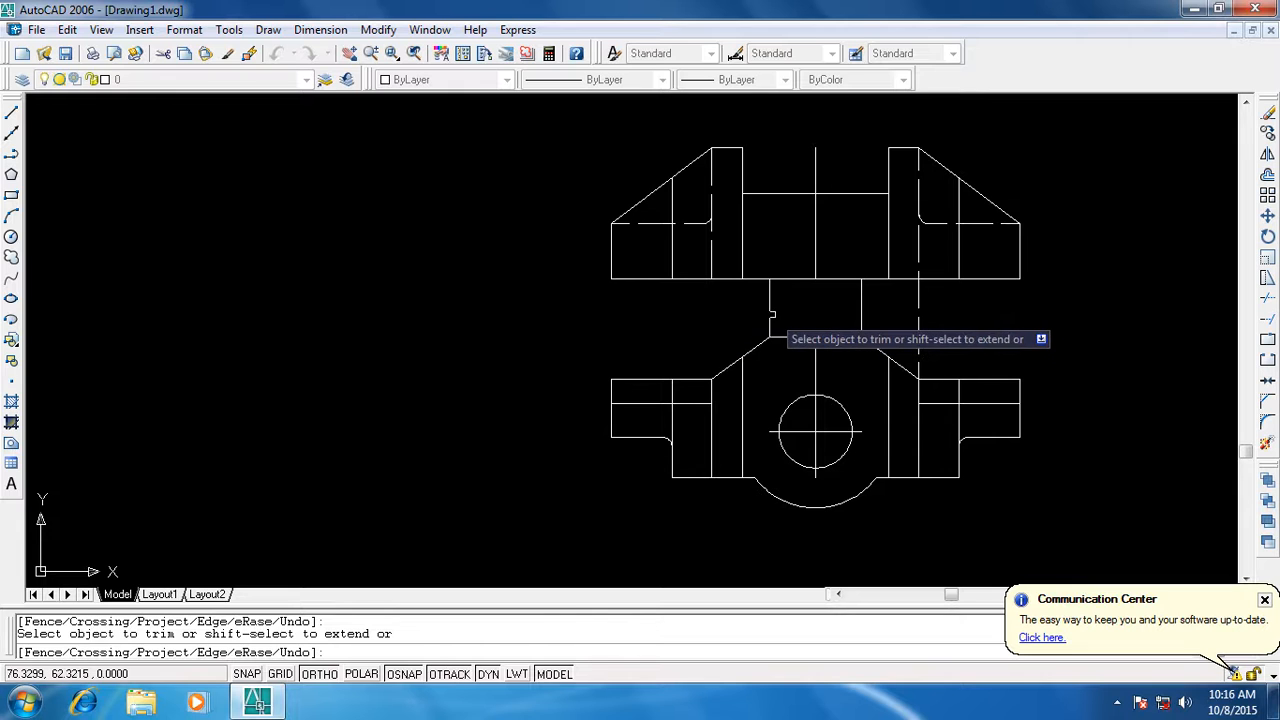
left_click(920, 310)
left_click(915, 324)
left_click(918, 327)
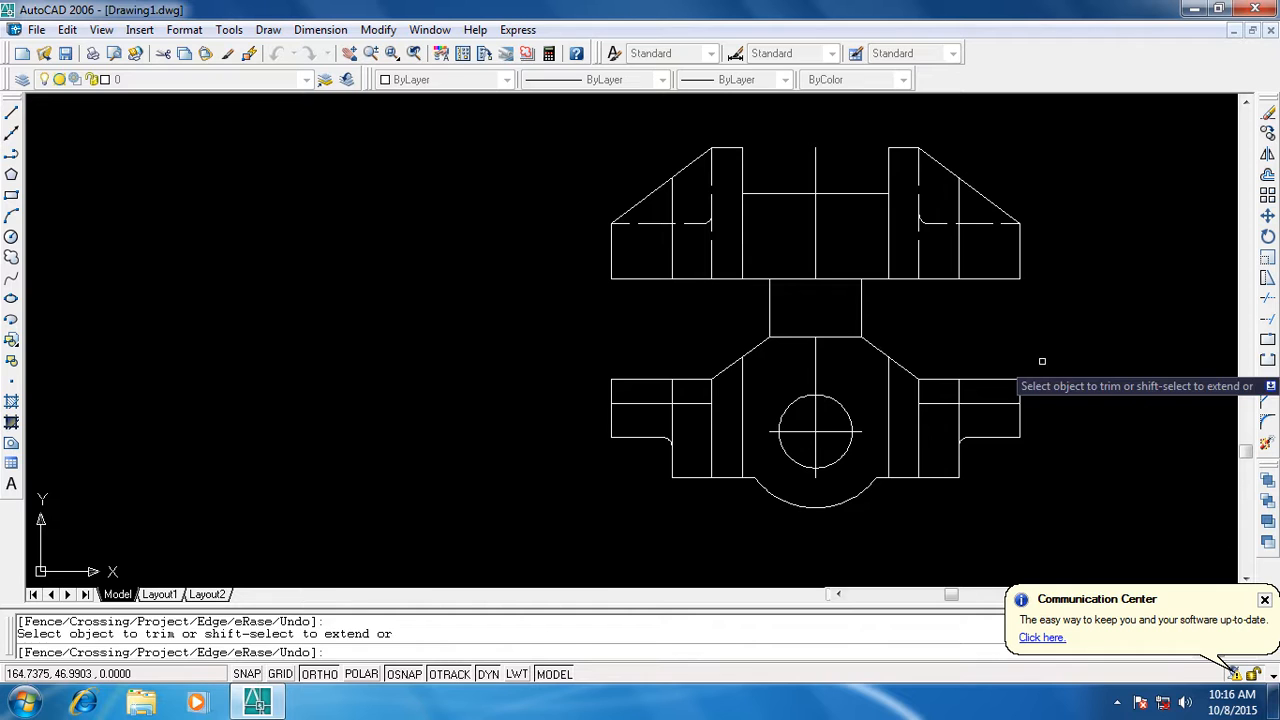
key("Escape")
key("Escape")
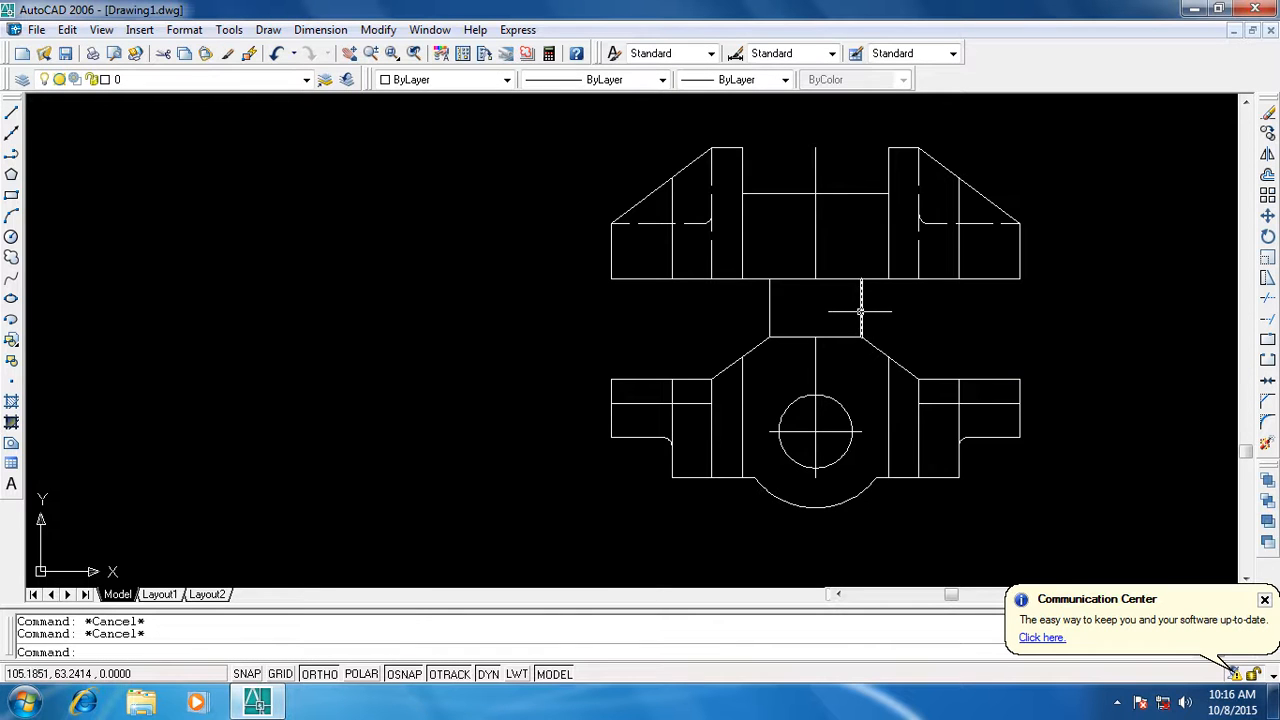
Erase the two short vertical lines that still connect the upper and lower views
left_click(863, 312)
key("Delete")
left_click(771, 300)
key("Delete")
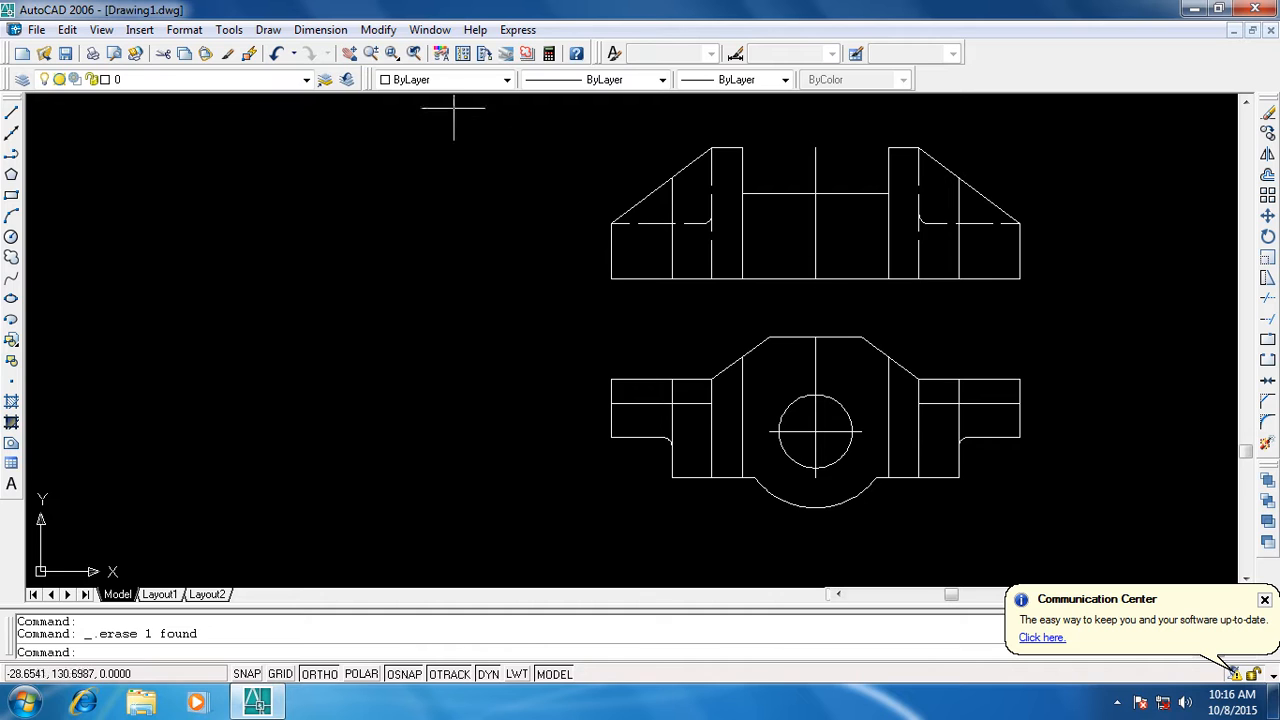
Trim the two slot side lines in the upper view below the slot floor
left_click(349, 53)
mouse_move(738, 227)
left_mouse_down()
mouse_move(655, 244)
mouse_move(551, 240)
left_mouse_up()
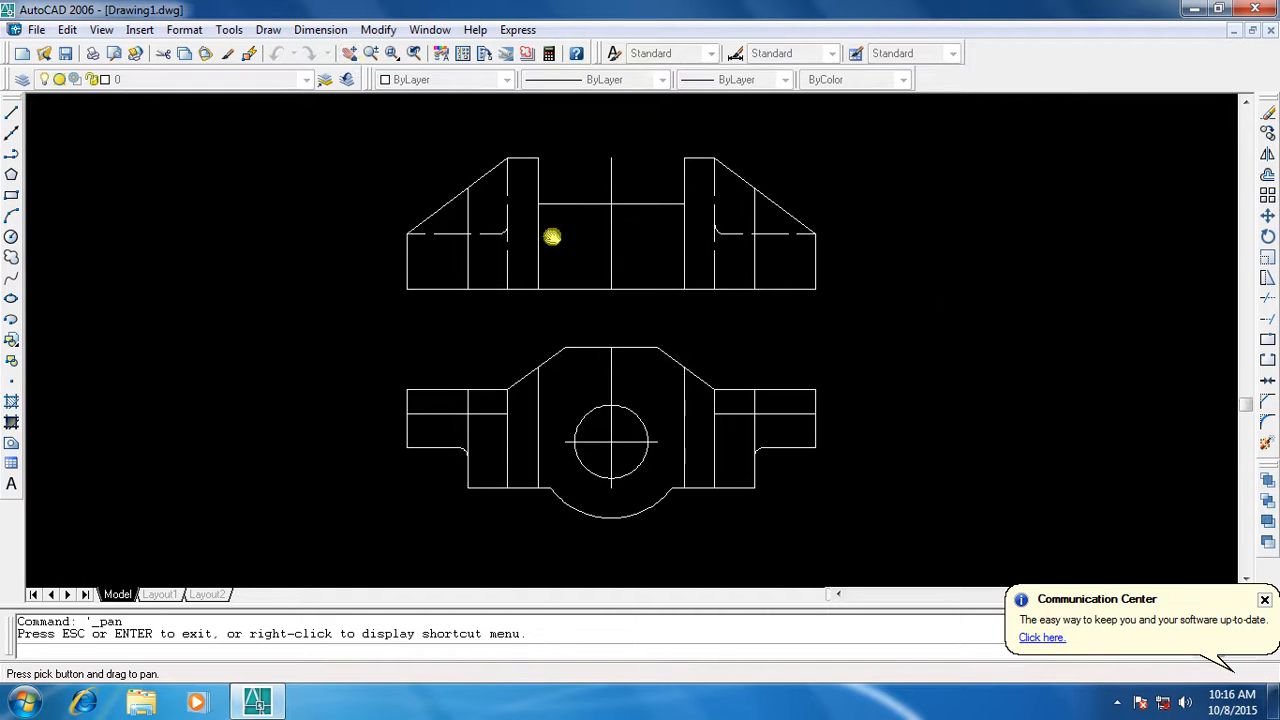
scroll(726, 317, "up", 3)
scroll(801, 345, "down", 2)
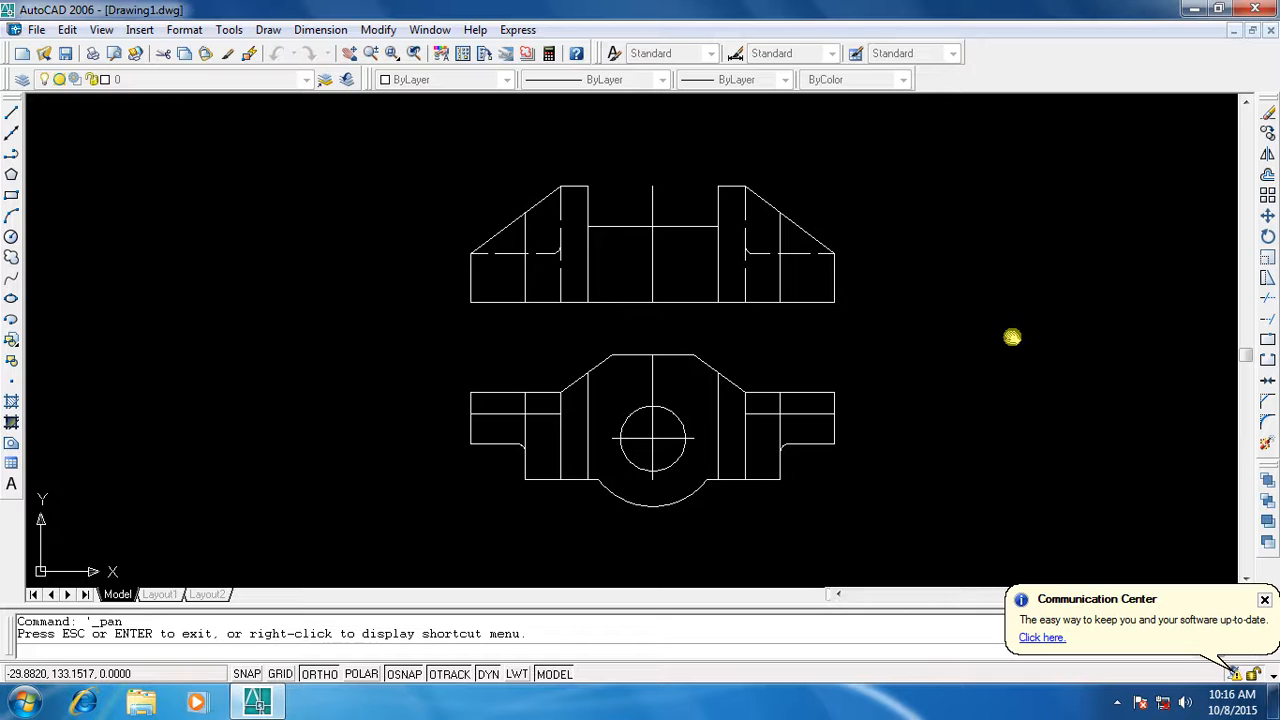
key("Escape")
key("Escape")
type("tr")
key("Return")
key("Return")
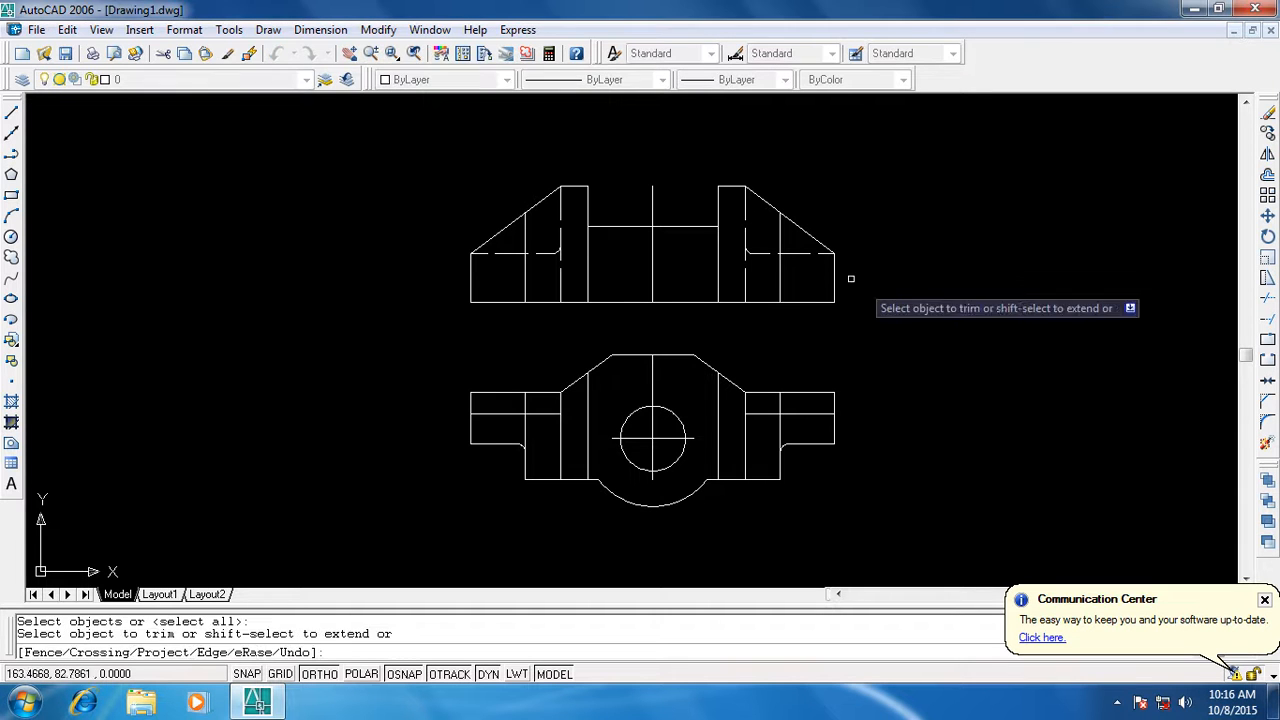
left_click(716, 262)
left_click(588, 256)
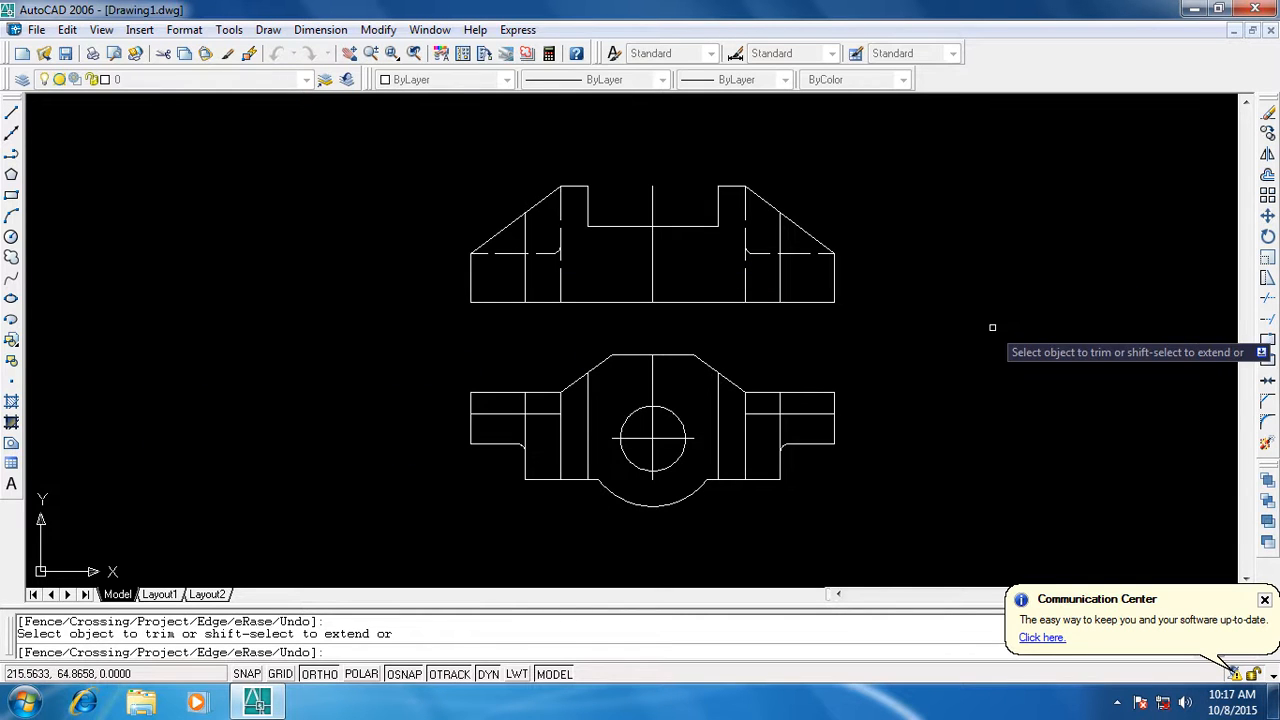
Set the global linetype scale factor to 0.5
type("lts")
key("Return")
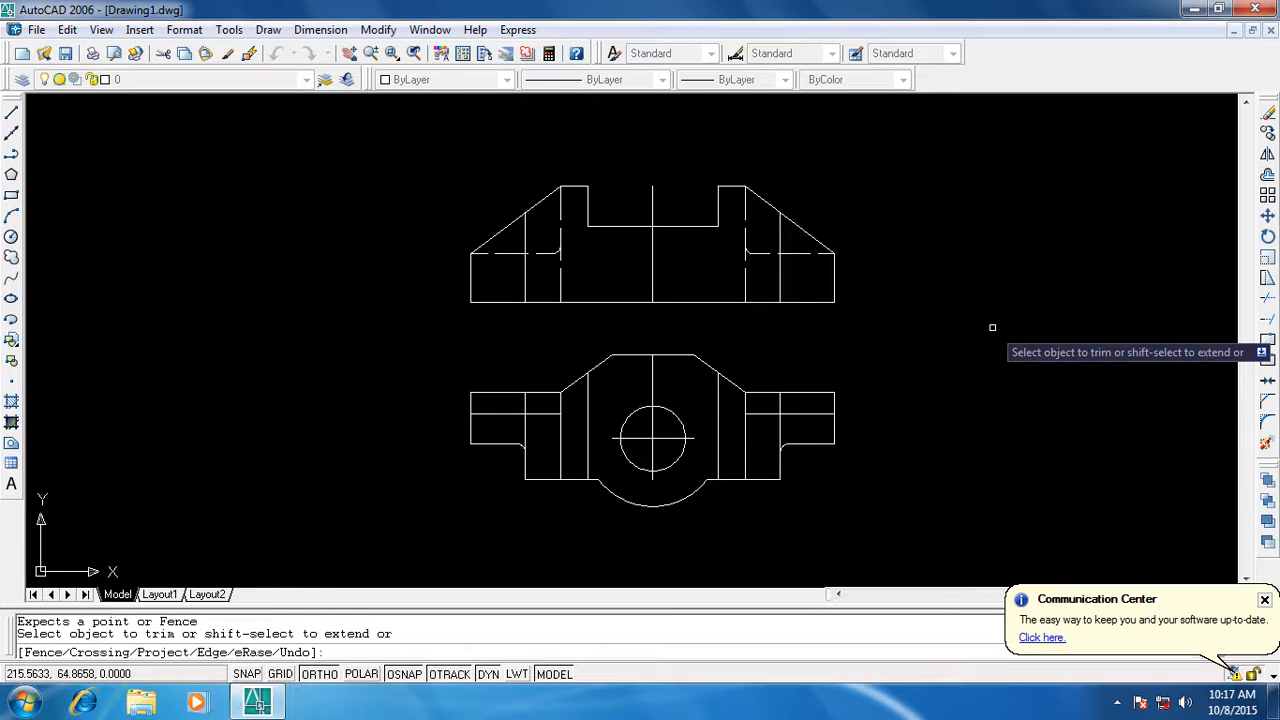
key("Escape")
key("Escape")
type("l")
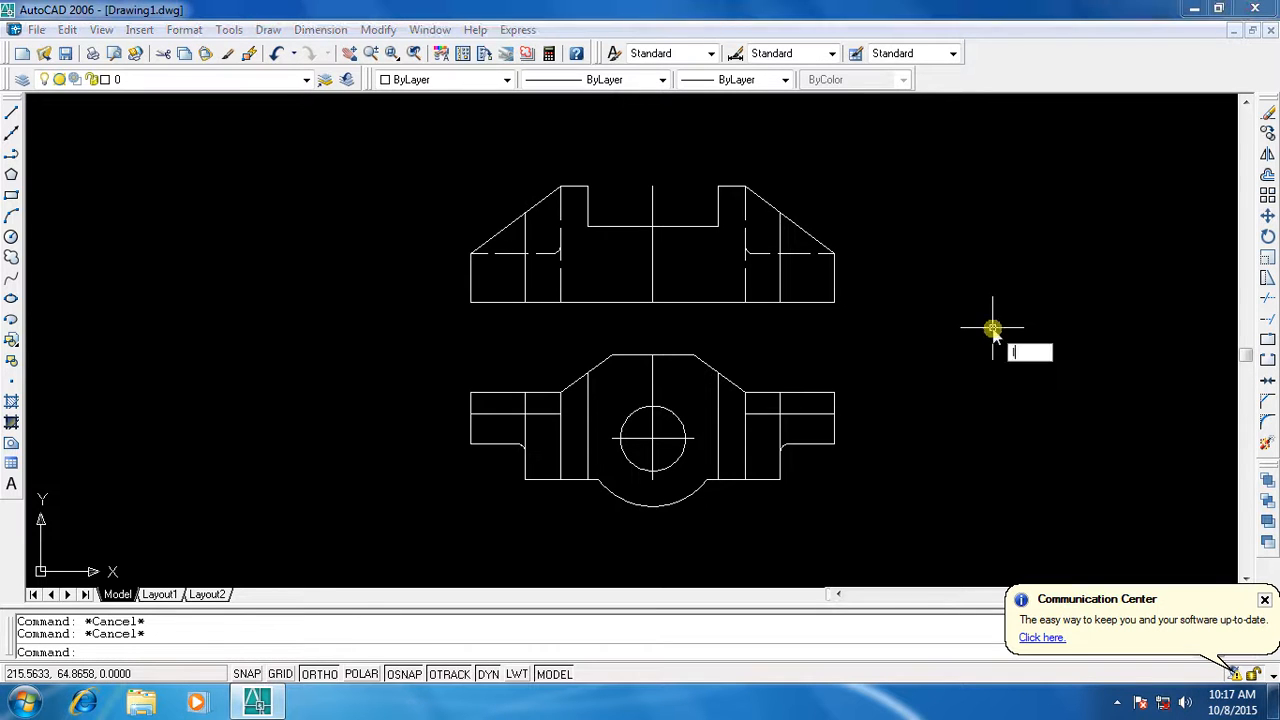
type("ts")
key("Return")
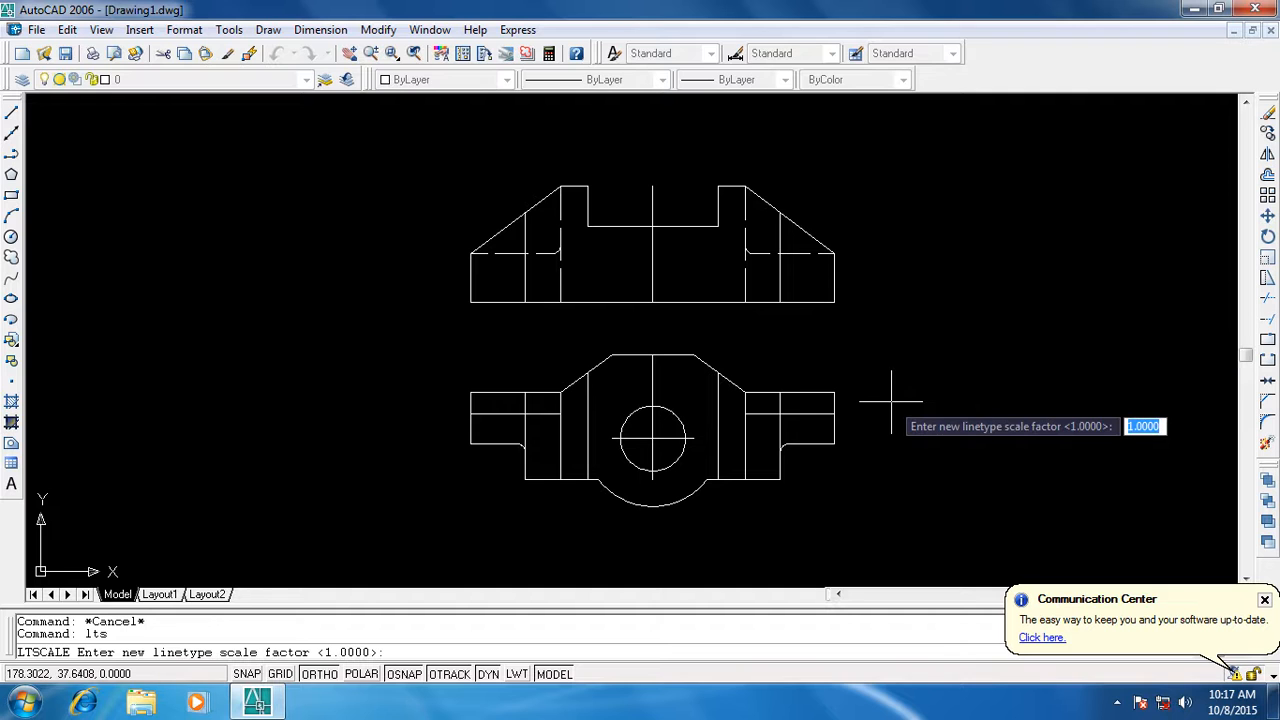
type(".5")
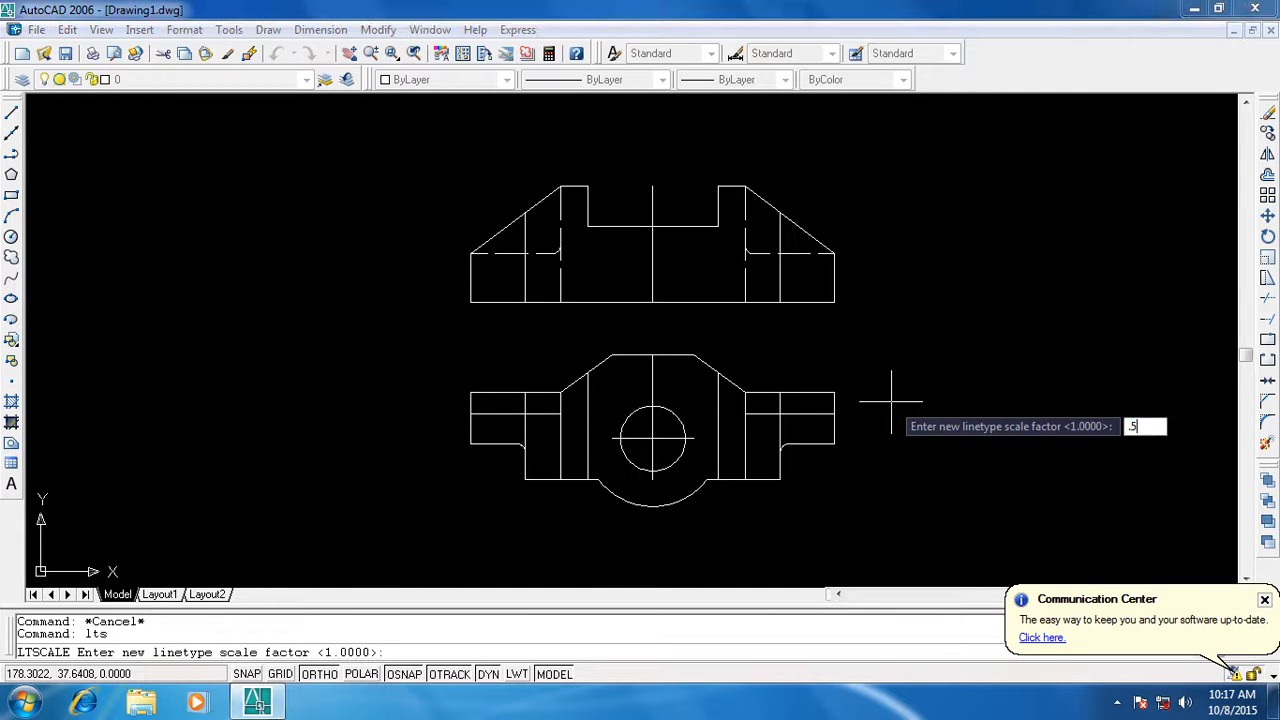
key("Return")
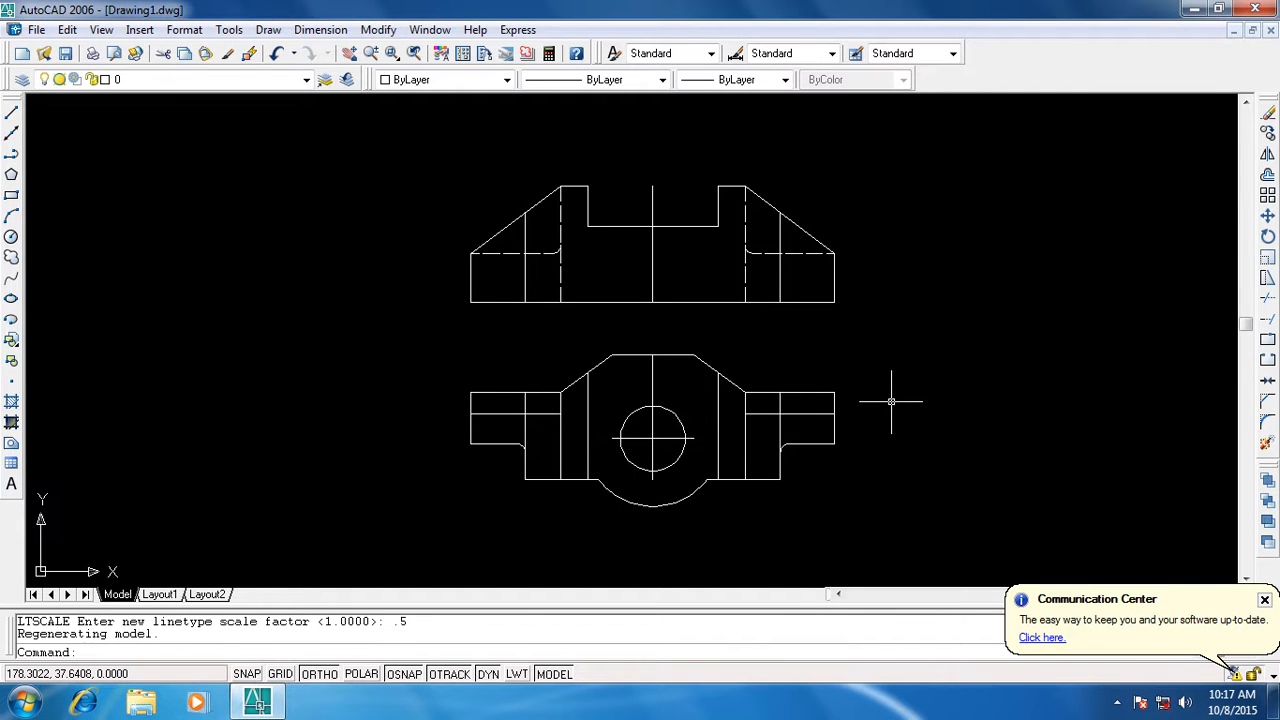
Reduce the global linetype scale factor to 0.2
type("lts")
key("Return")
type(".2")
key("Return")
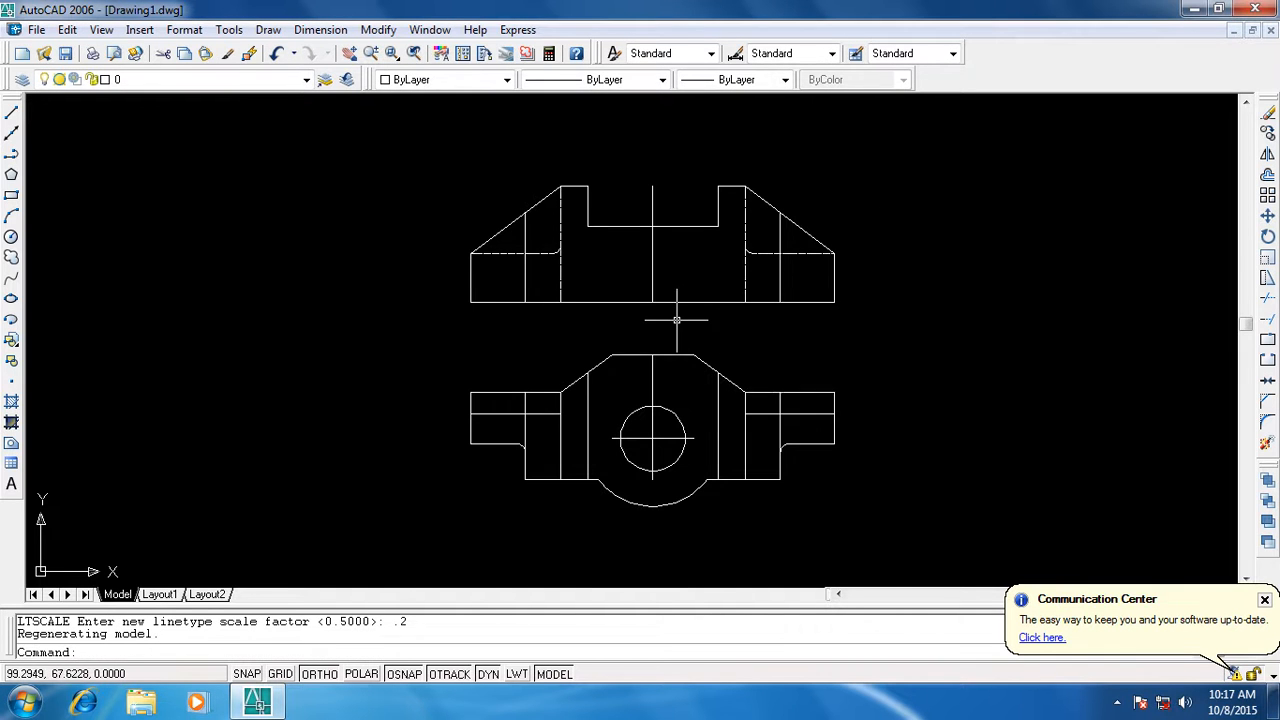
Set the global linetype scale factor to 0.3
scroll(676, 320, "up", 3)
scroll(676, 320, "down", 2)
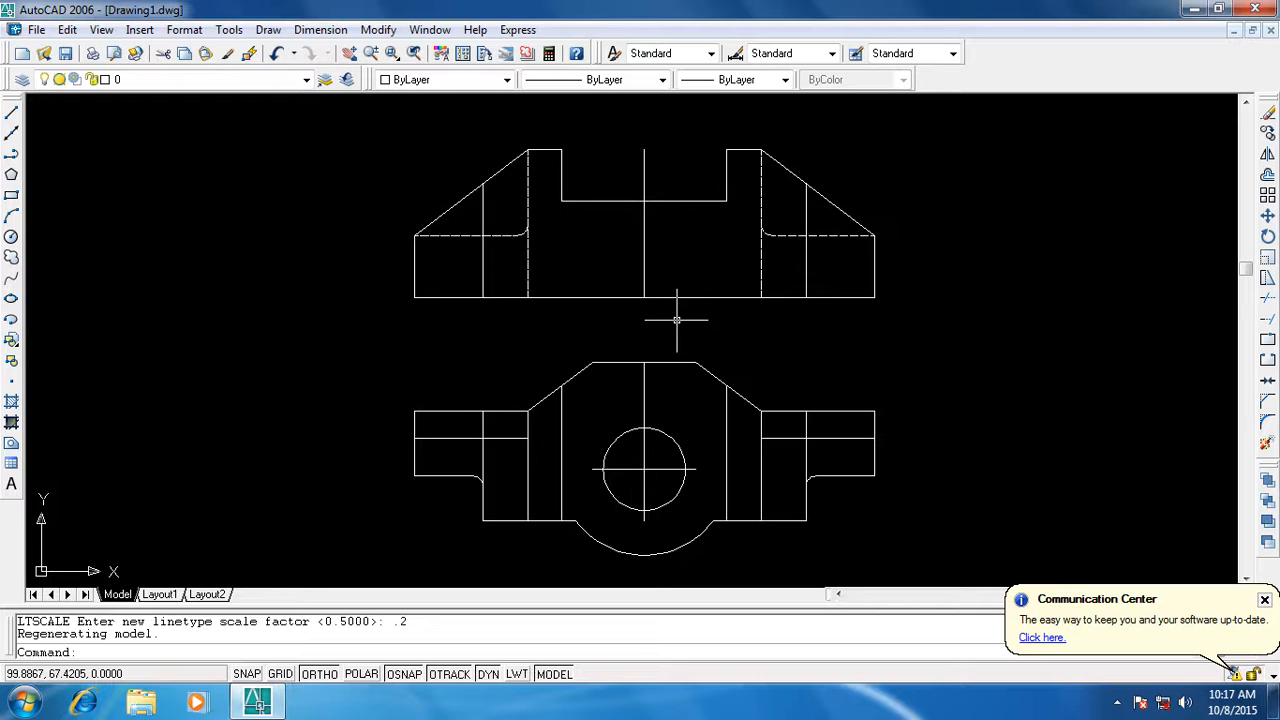
type("lts")
key("Return")
type("3")
key("Return")
Assign the ACAD_ISO02W100 linetype to the vertical centre lines of the upper and lower views
left_click(645, 266)
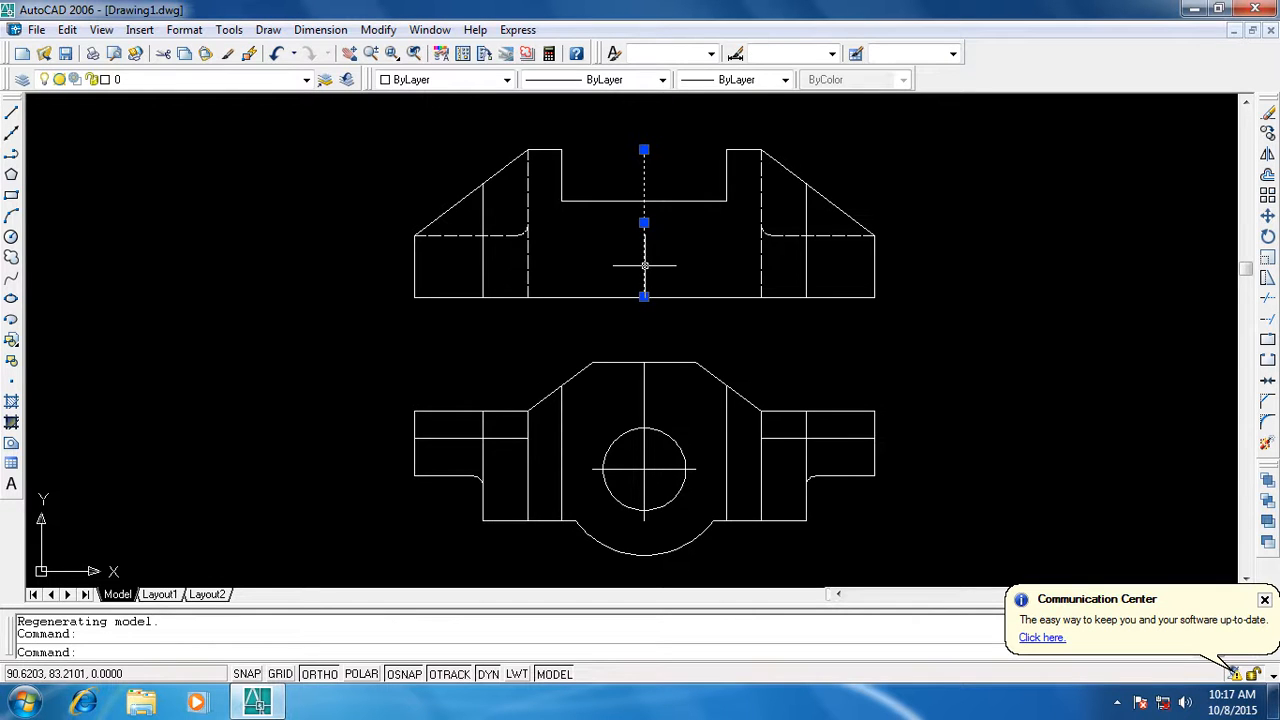
left_click(646, 410)
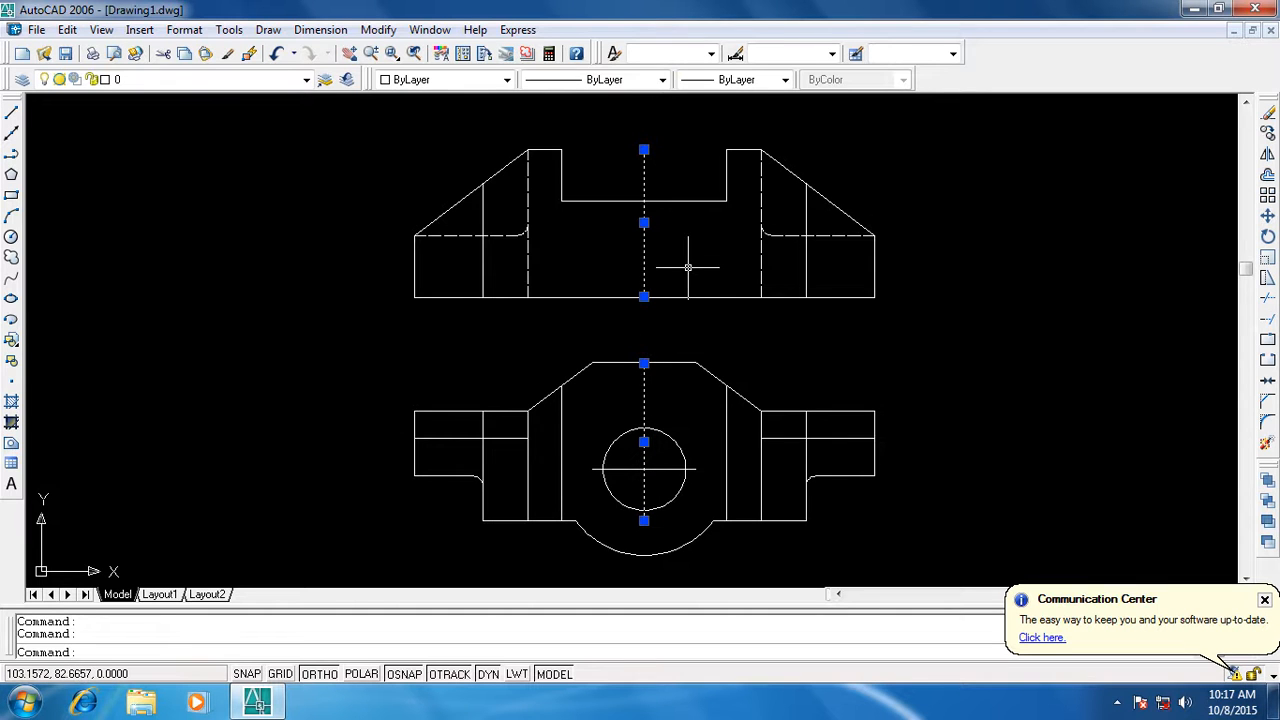
left_click(662, 80)
left_click(605, 132)
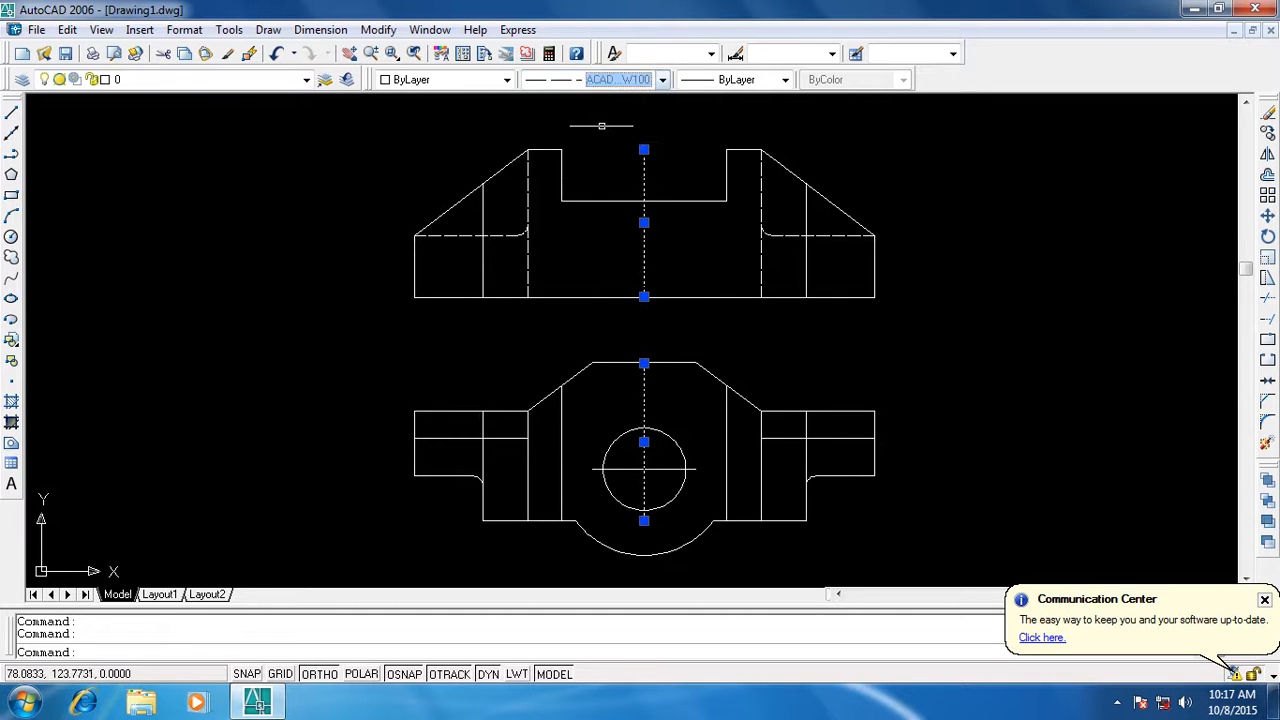
key("Escape")
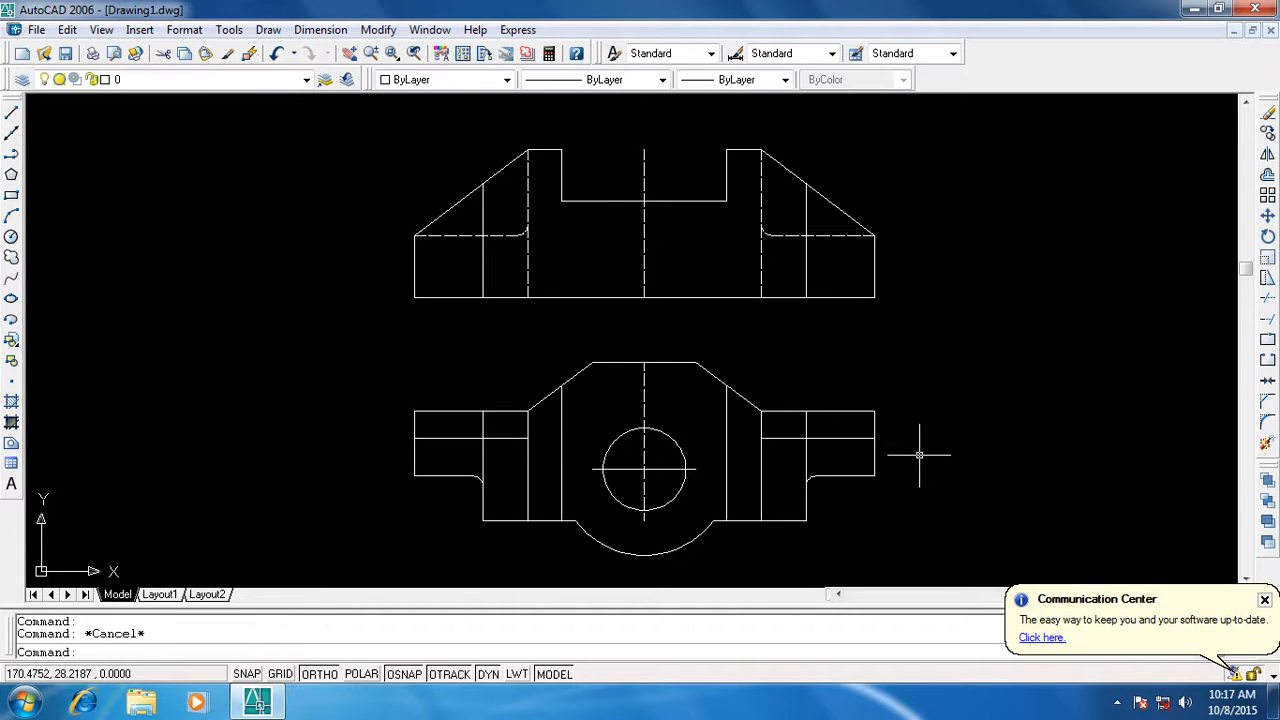
Delete the inner vertical lines in the left and right arms of the lower view, above the filleted steps
left_click(806, 463)
key("Delete")
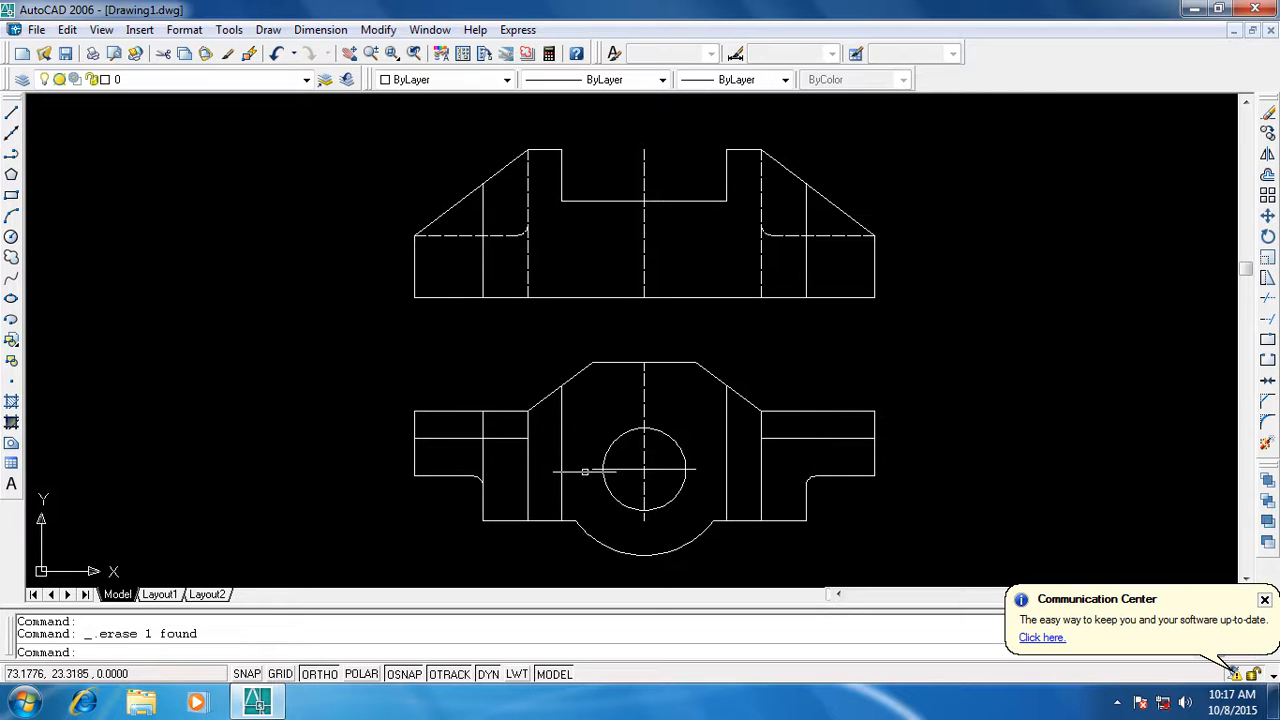
left_click(483, 458)
key("Delete")
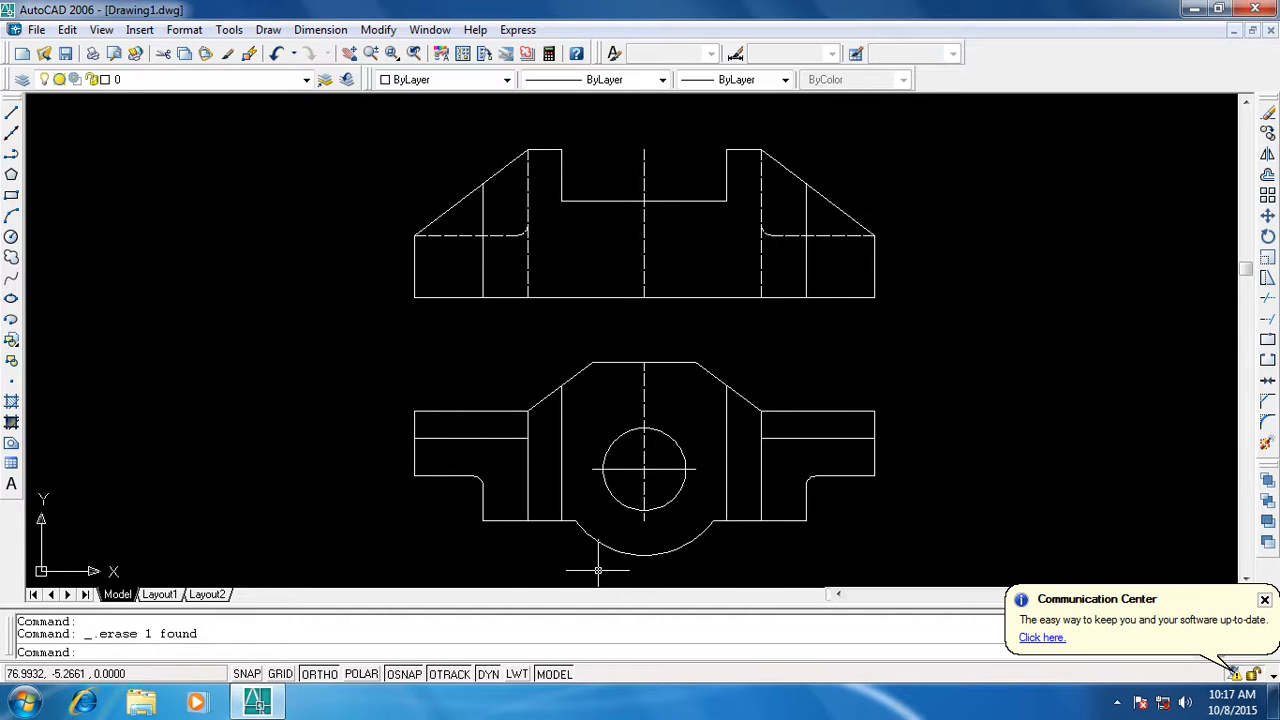
Add a linear dimension for the overall width of the lower view, placed below the part
left_click(321, 31)
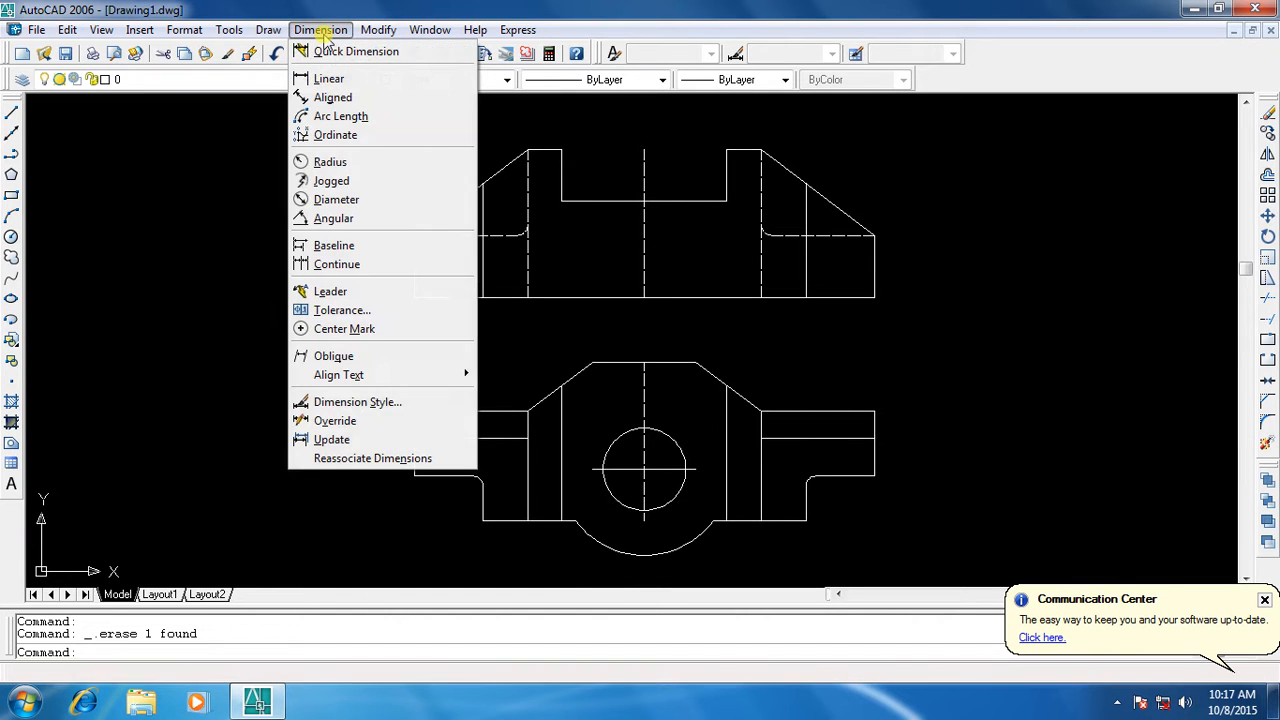
left_click(330, 78)
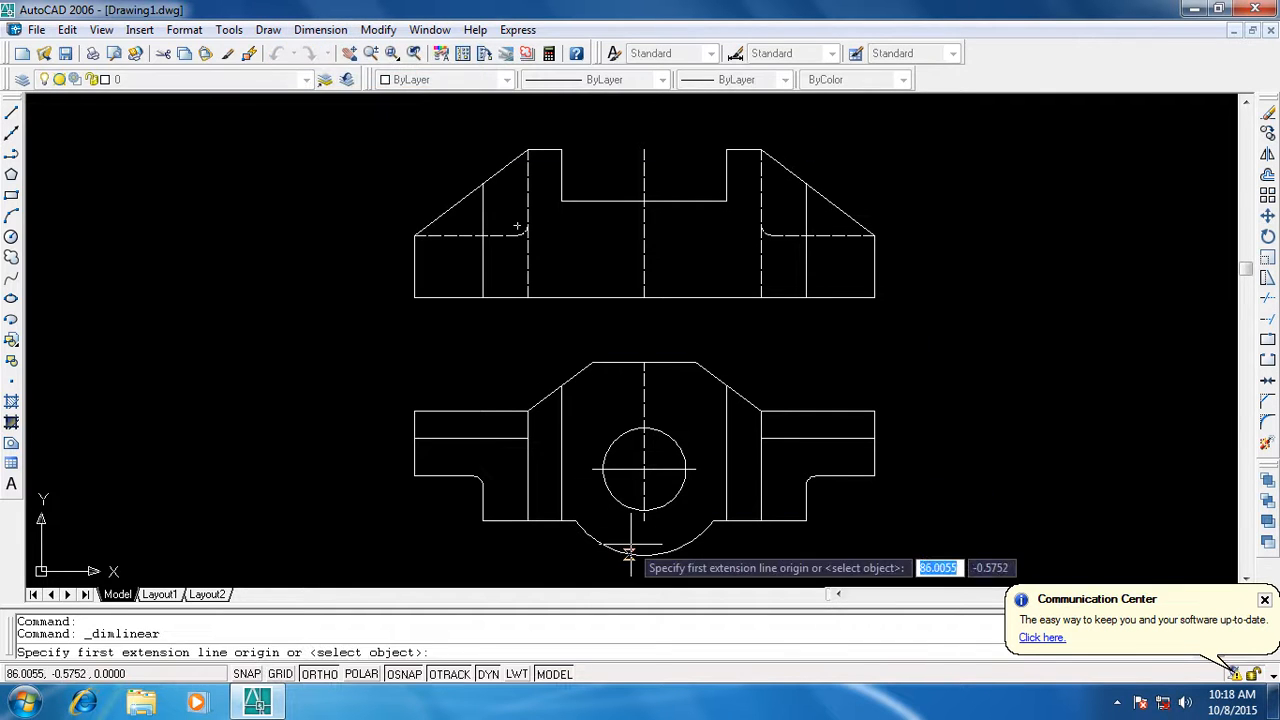
scroll(600, 540, "down", 2)
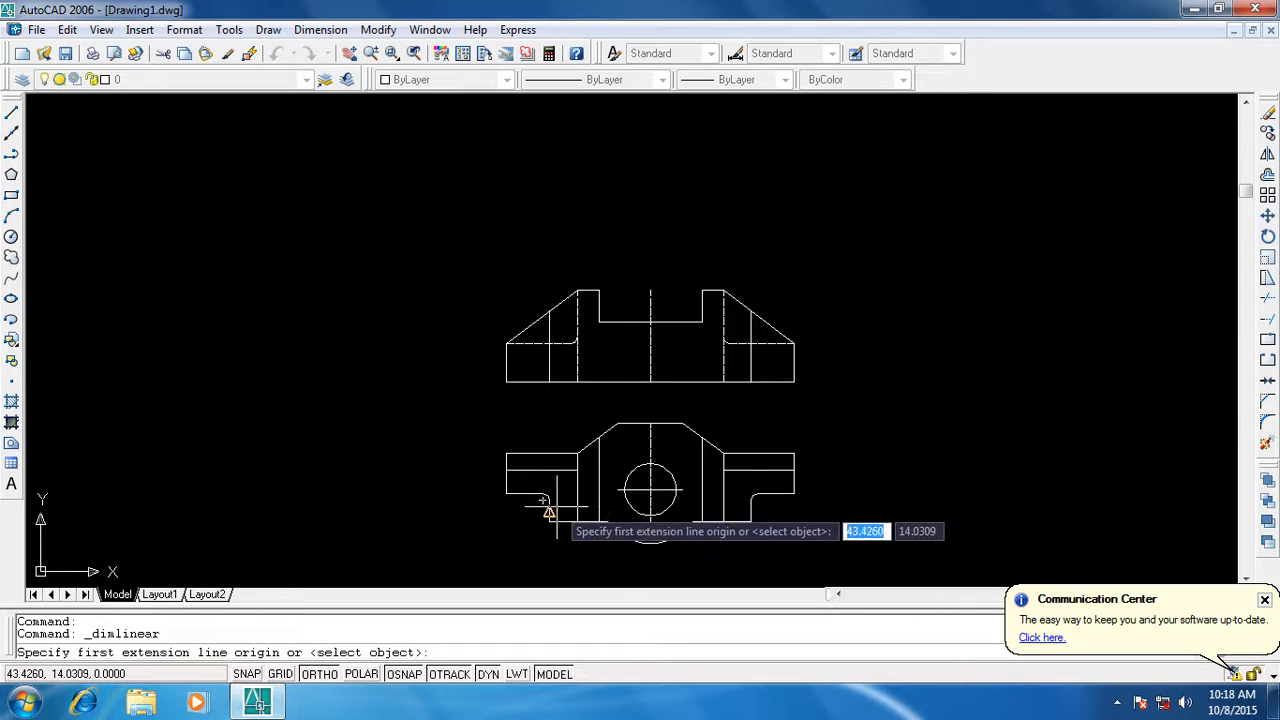
left_click(506, 494)
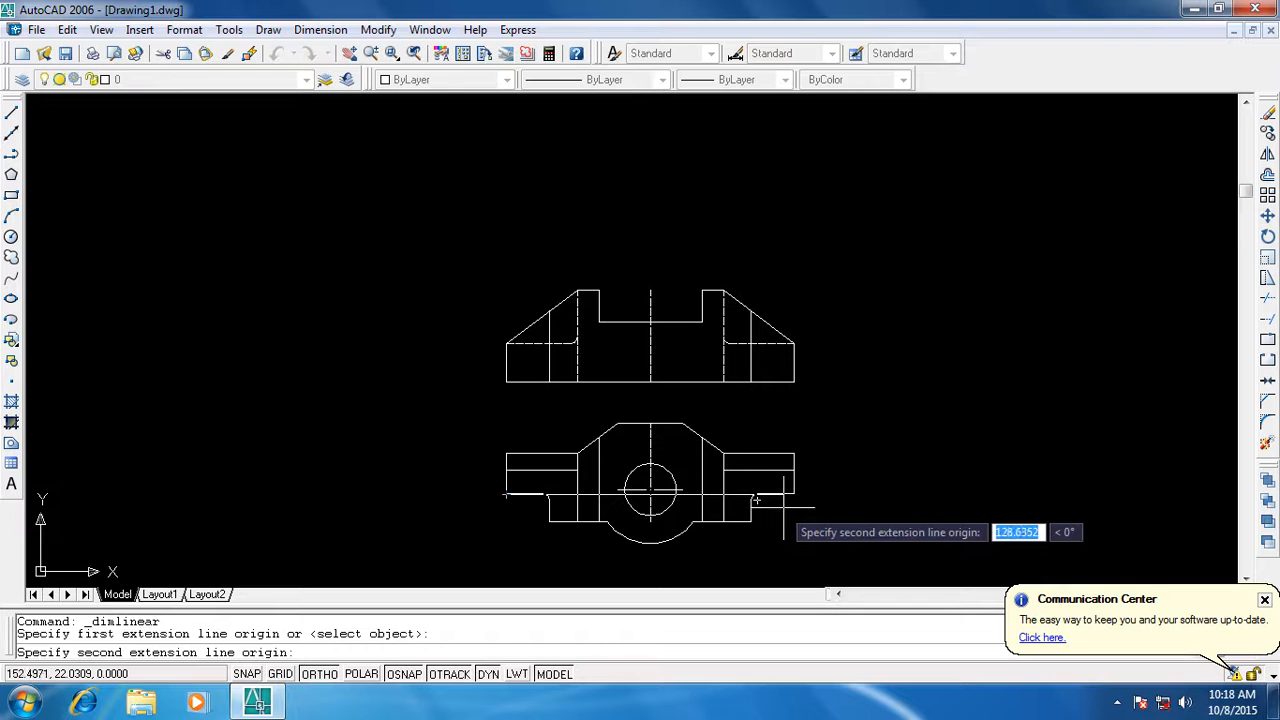
left_click(794, 498)
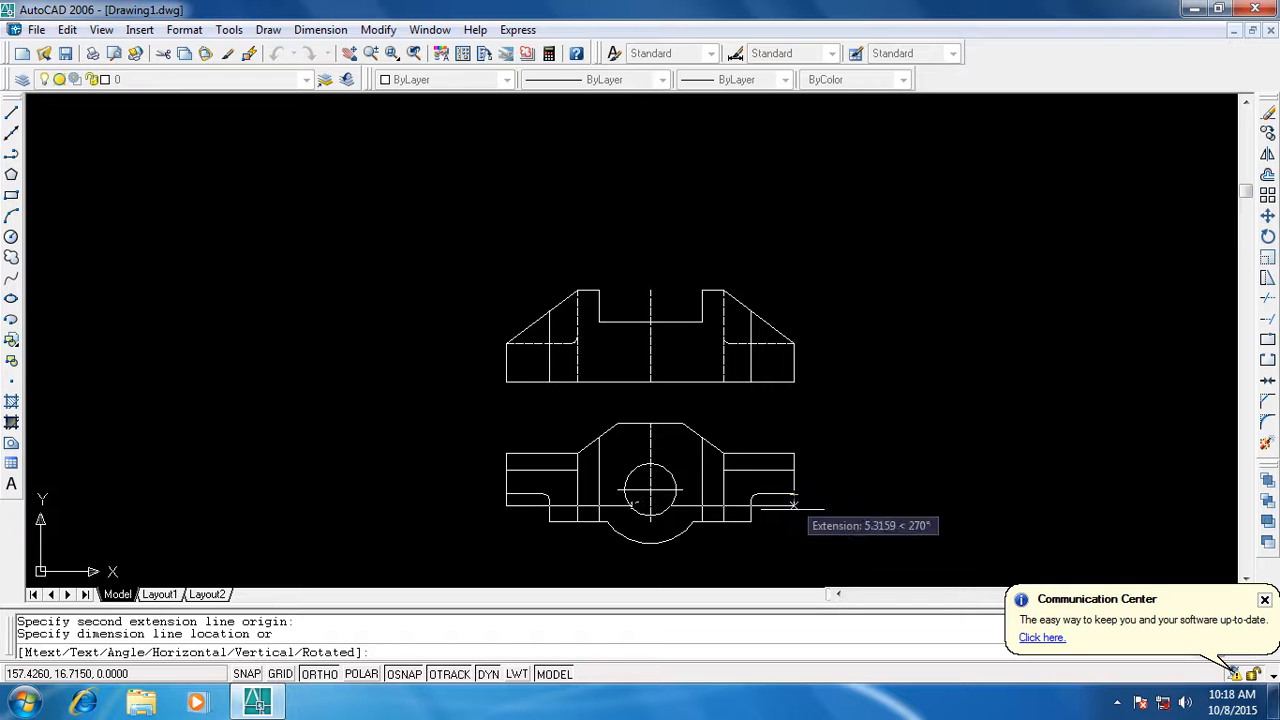
left_click(790, 574)
Add a linear dimension between the lower view's two bottom outer corners, placed just above the overall width dimension
left_click(349, 53)
mouse_move(634, 400)
left_mouse_down()
mouse_move(577, 297)
mouse_move(597, 329)
left_mouse_up()
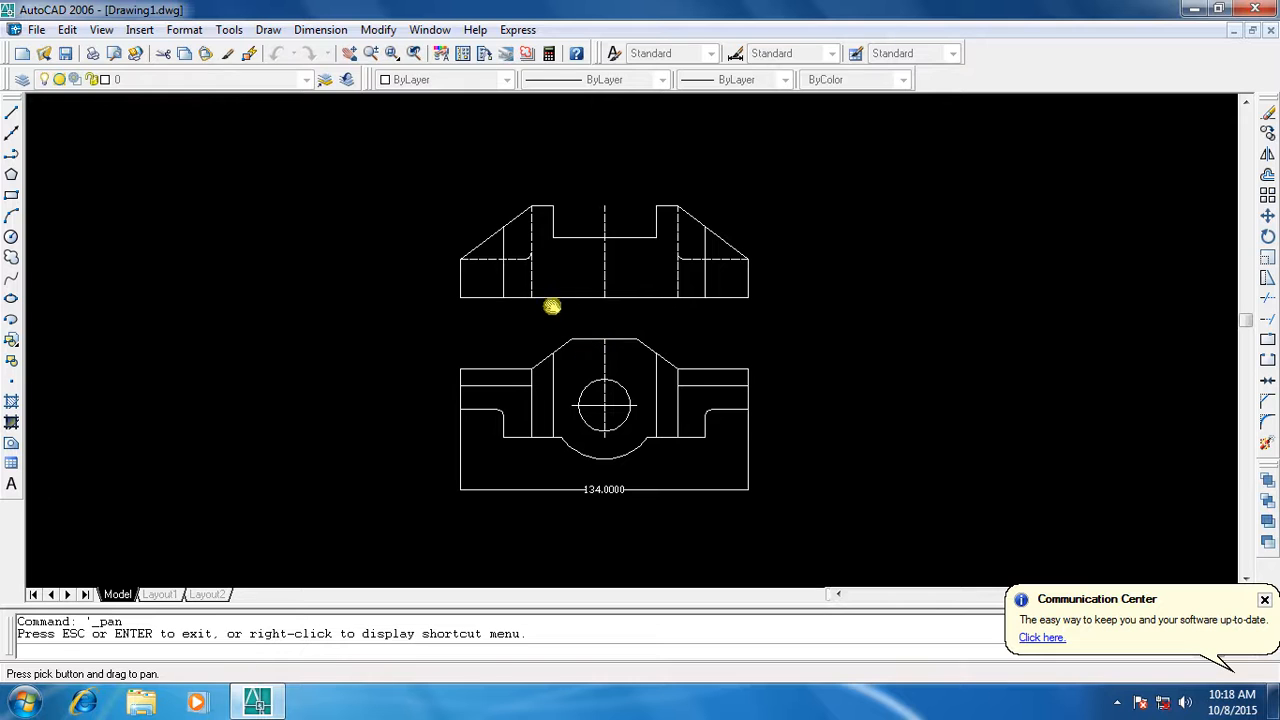
key("Escape")
left_click(320, 29)
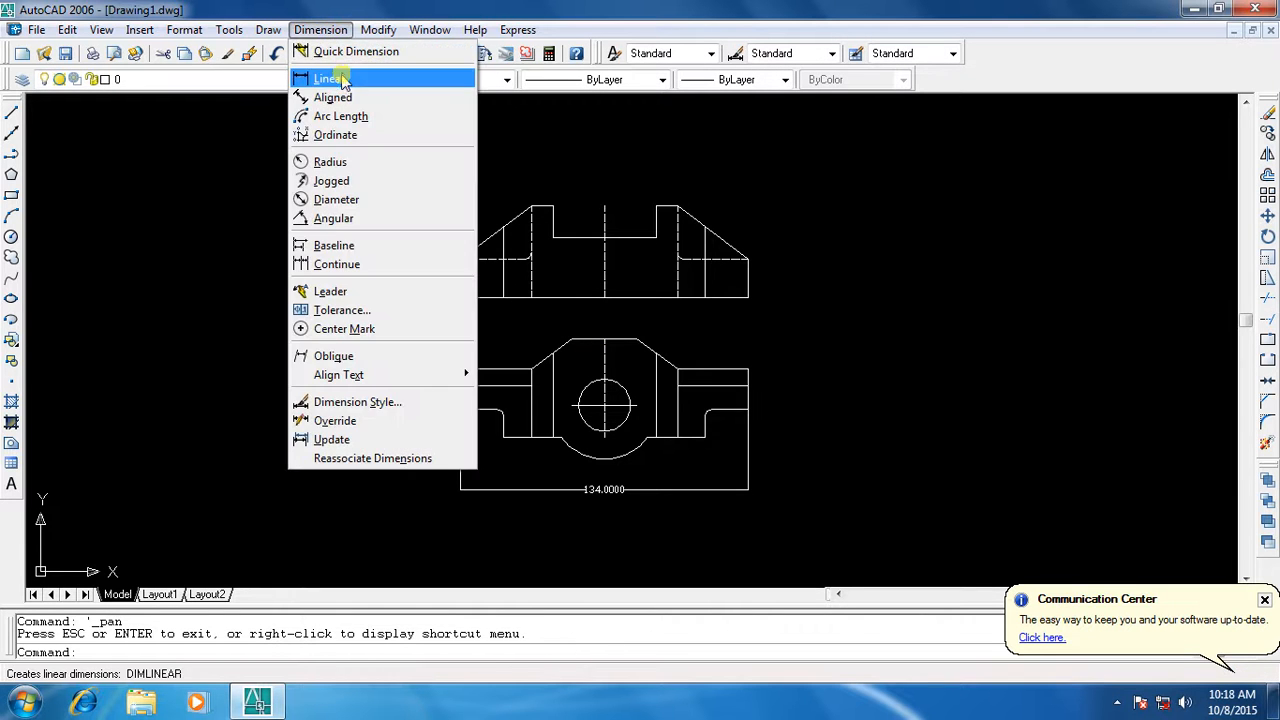
left_click(330, 79)
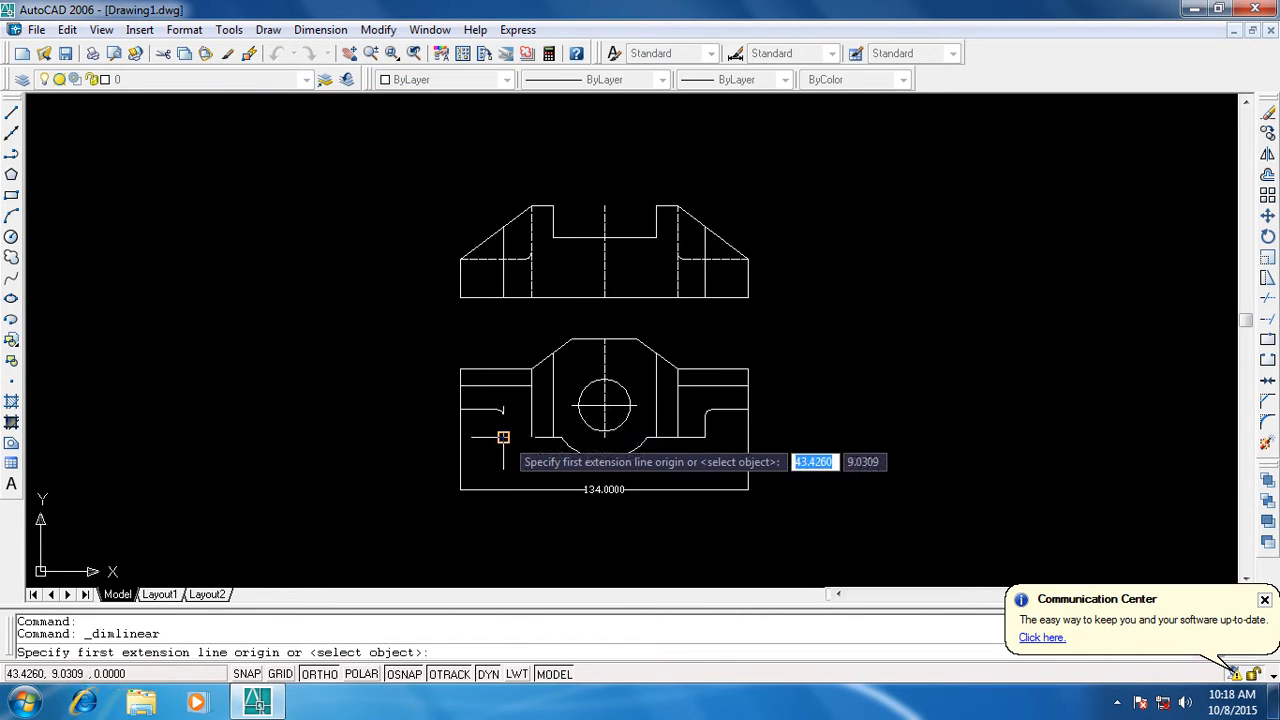
left_click(503, 437)
left_click(706, 437)
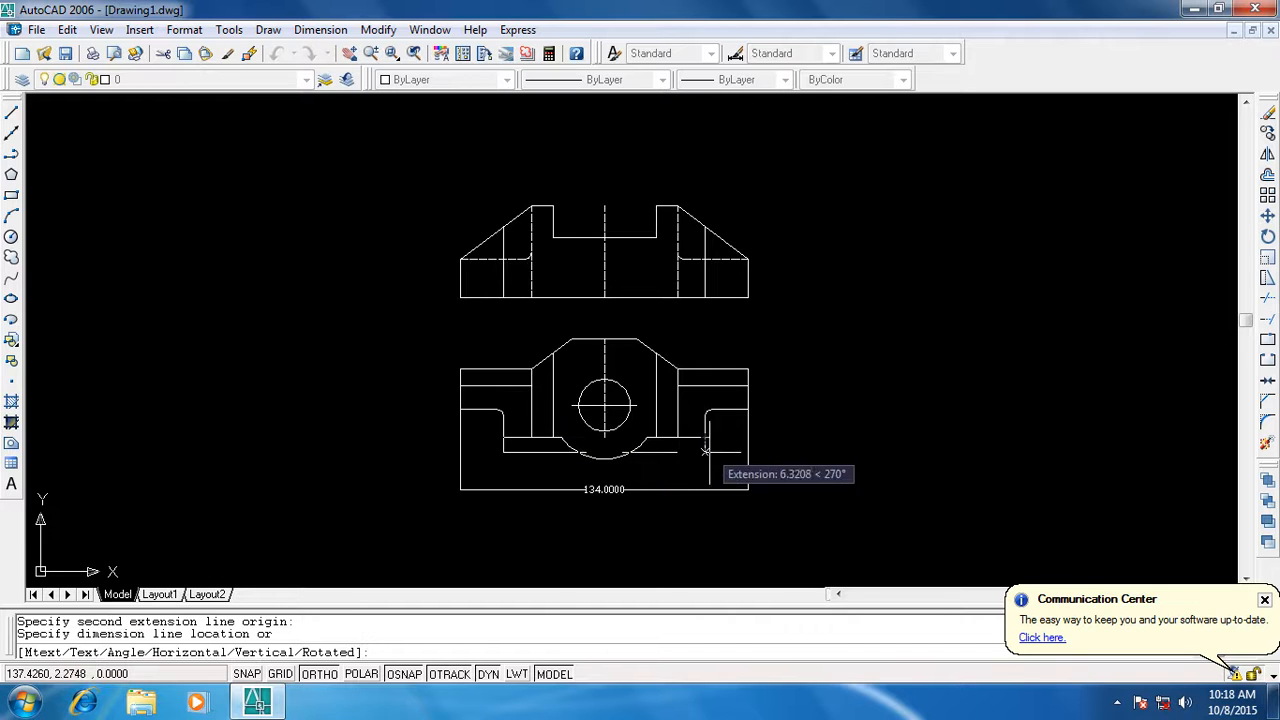
left_click(716, 477)
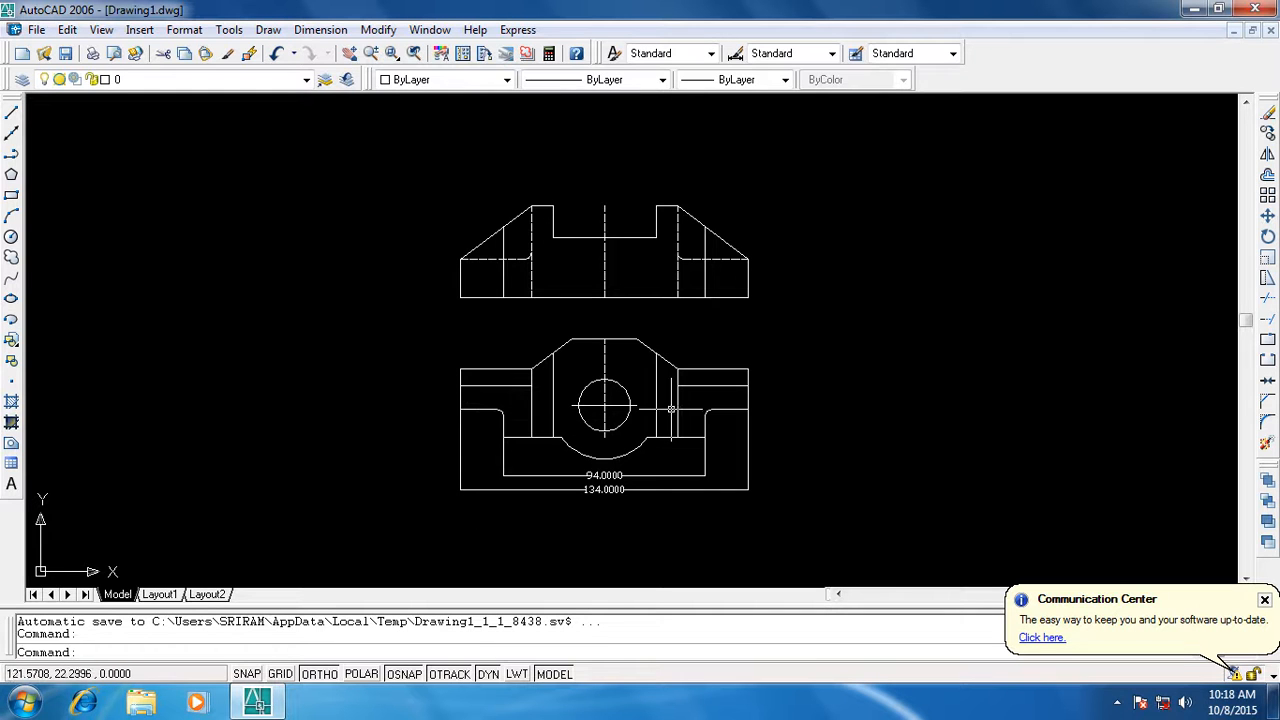
Try a vertical linear dimension from the lower view's bottom-left corner to the fillet arc, placed beside the left arm
left_click(322, 29)
left_click(330, 79)
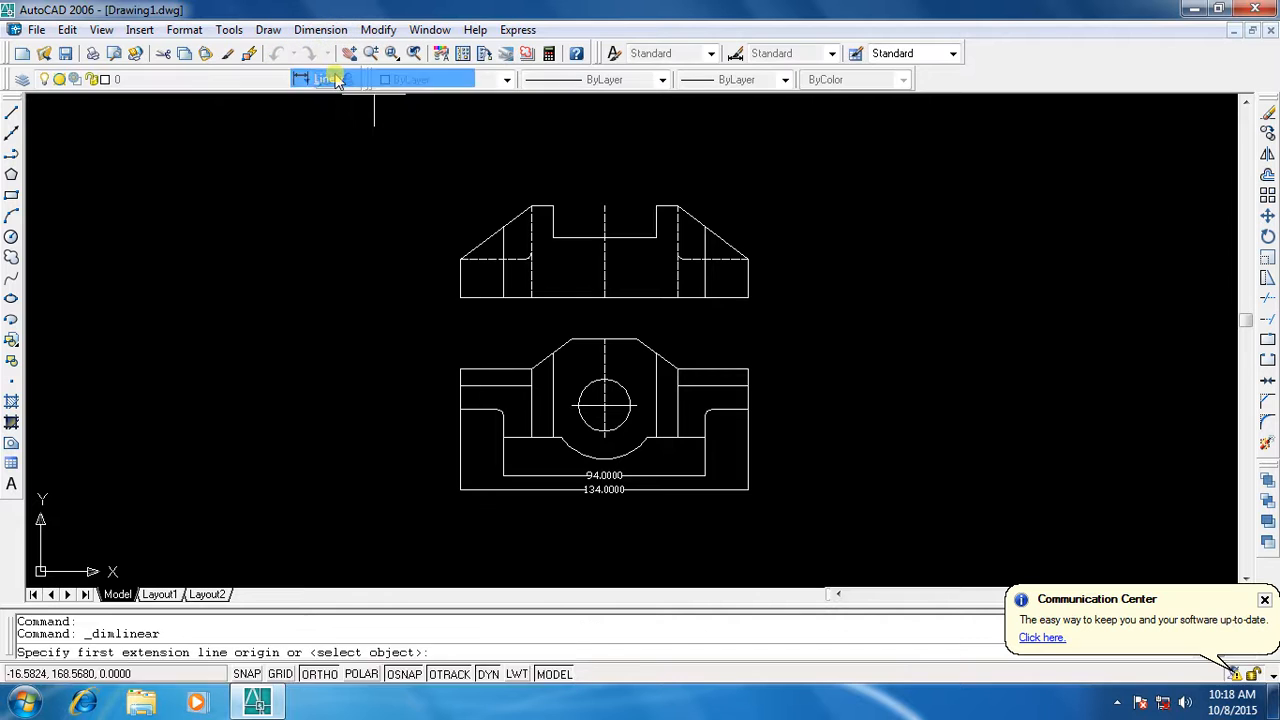
left_click(503, 428)
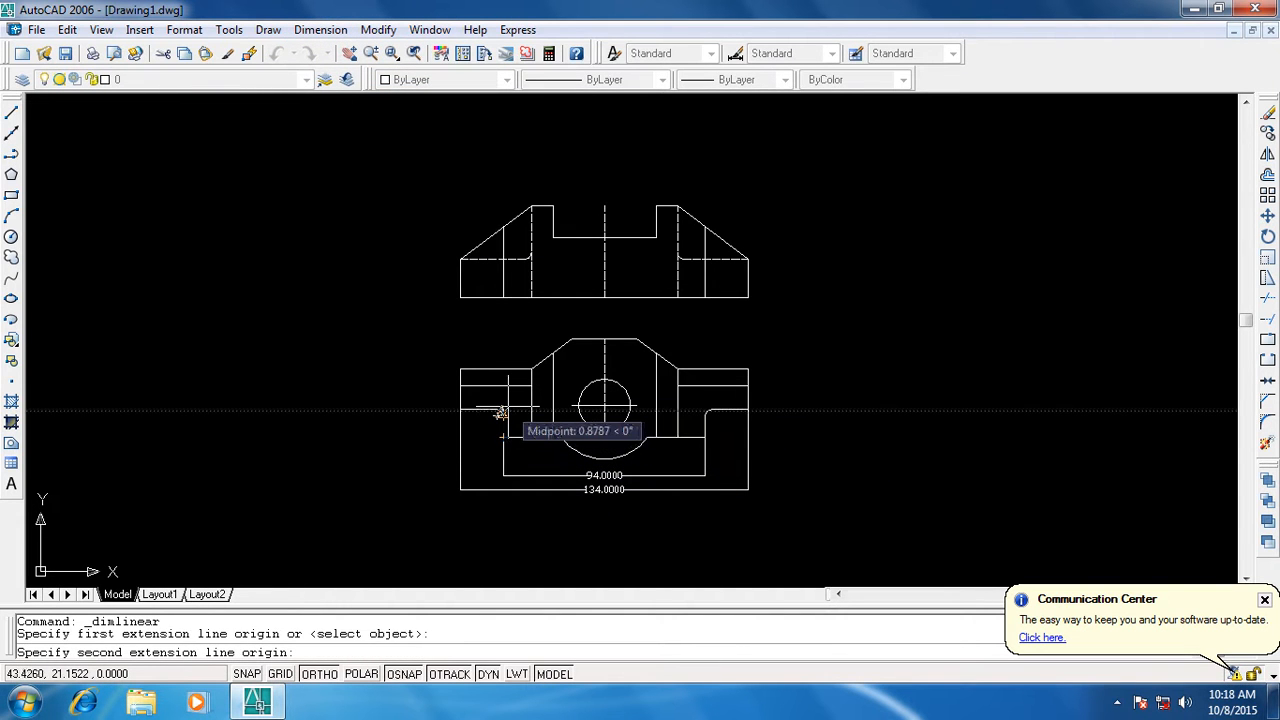
scroll(498, 410, "up", 5)
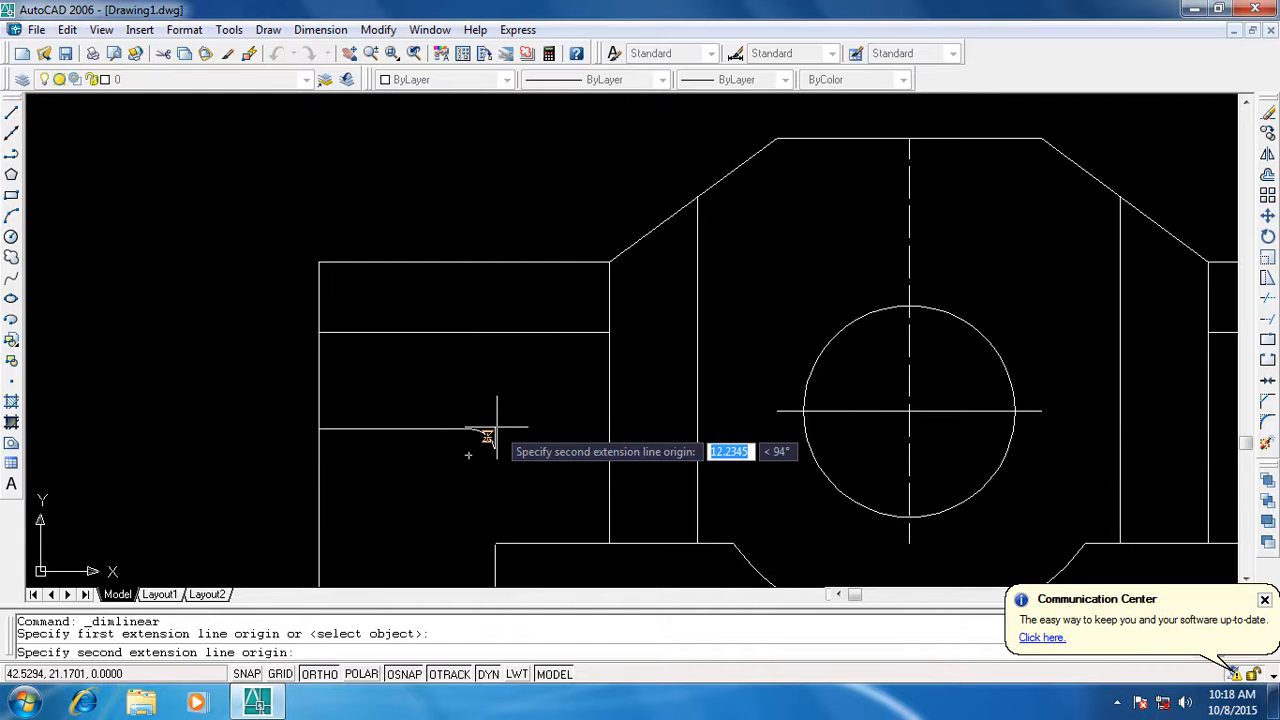
left_click(496, 430)
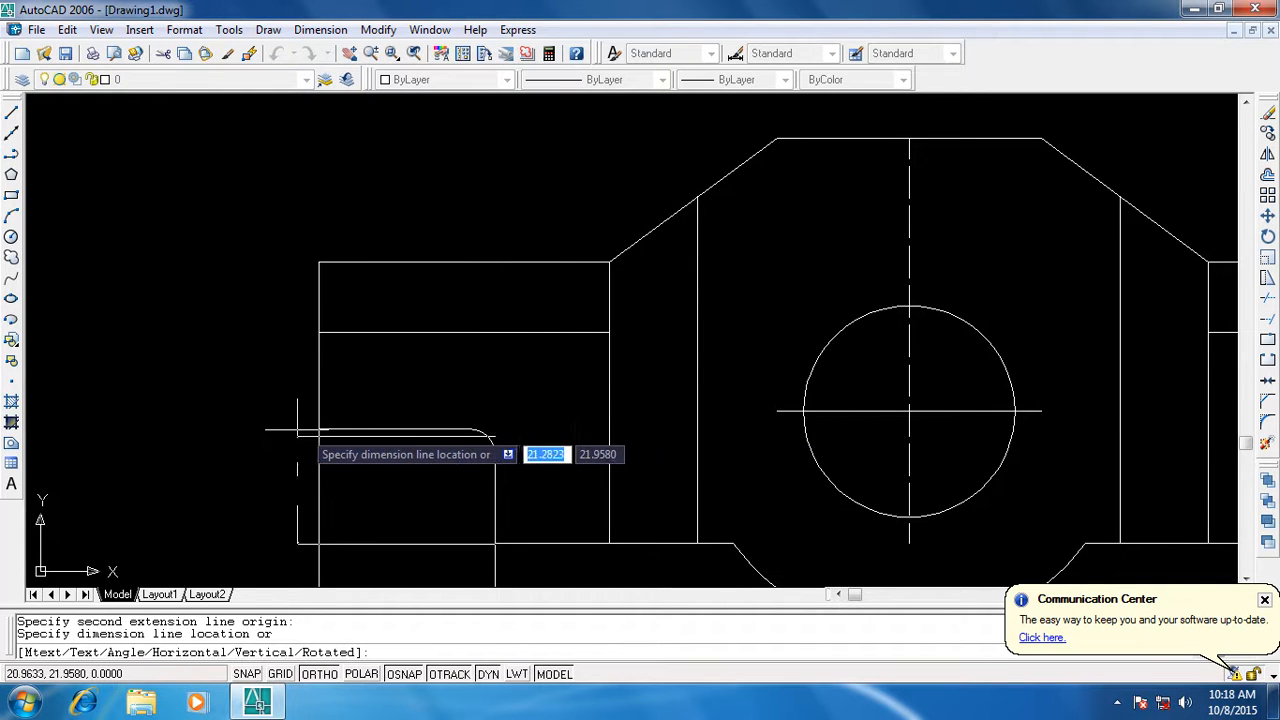
left_click(210, 490)
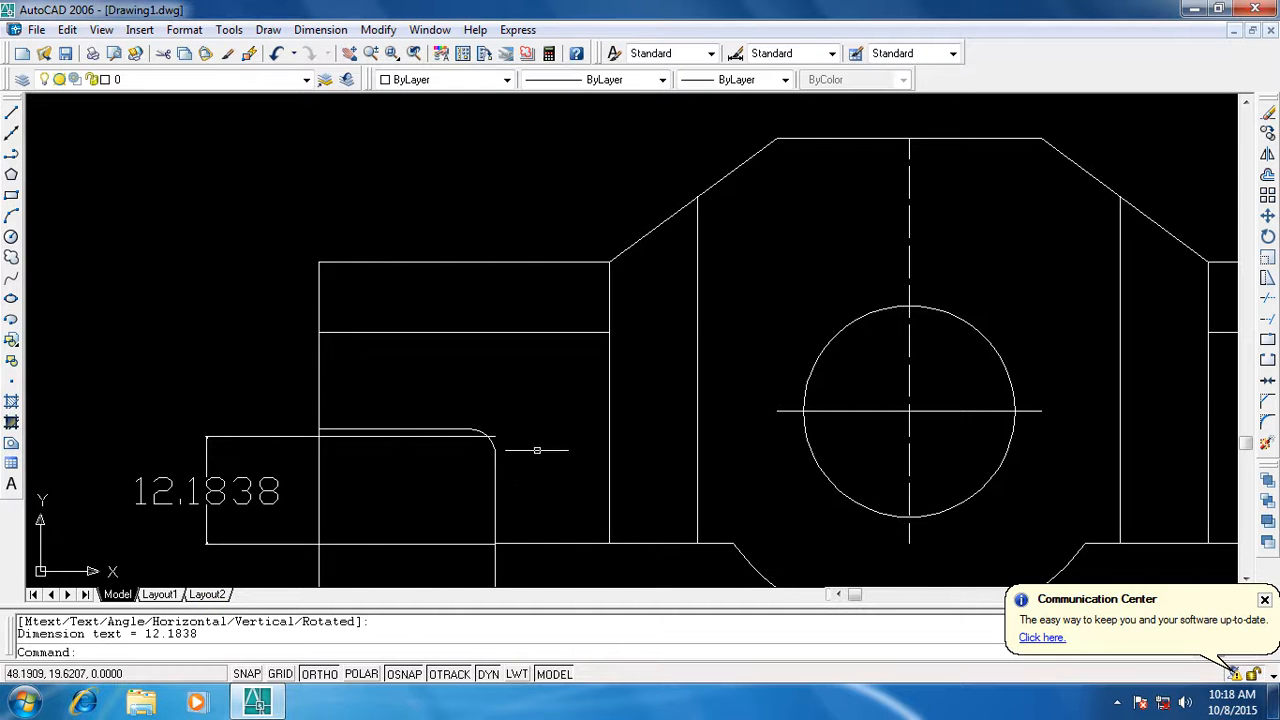
Undo the vertical dimension taken to the fillet arc
scroll(386, 436, "up", 3)
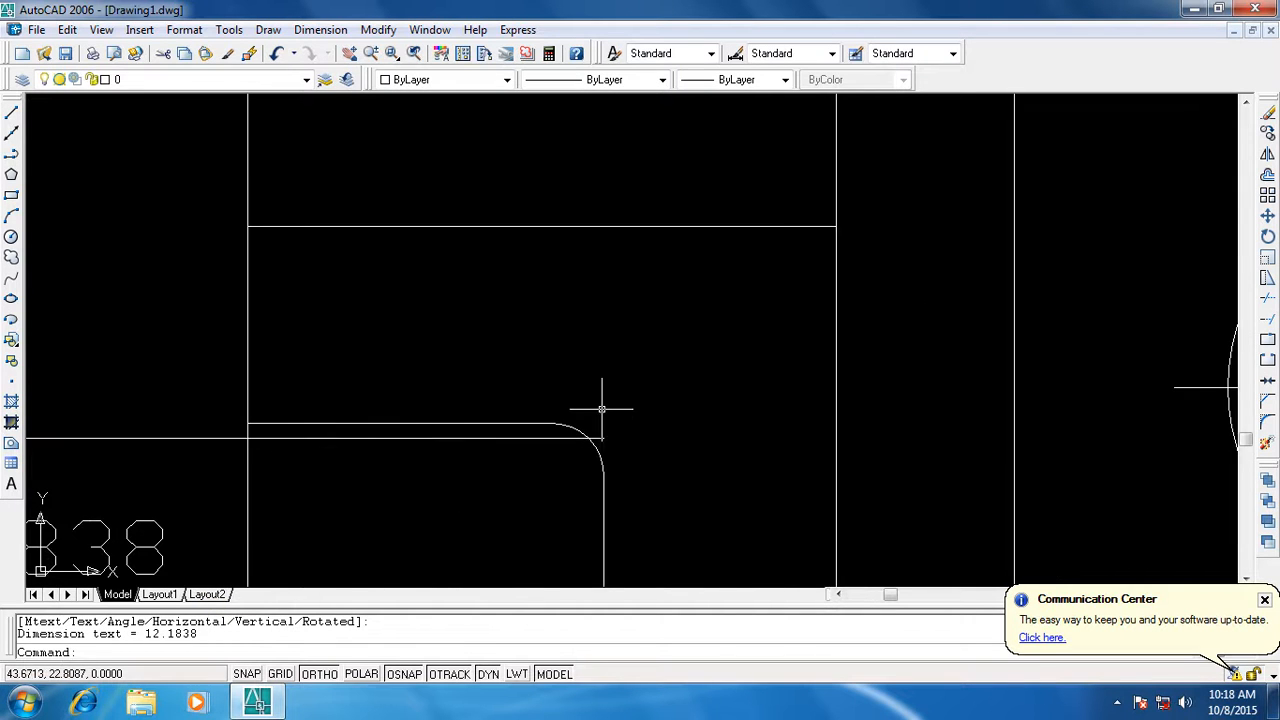
key("ctrl+z")
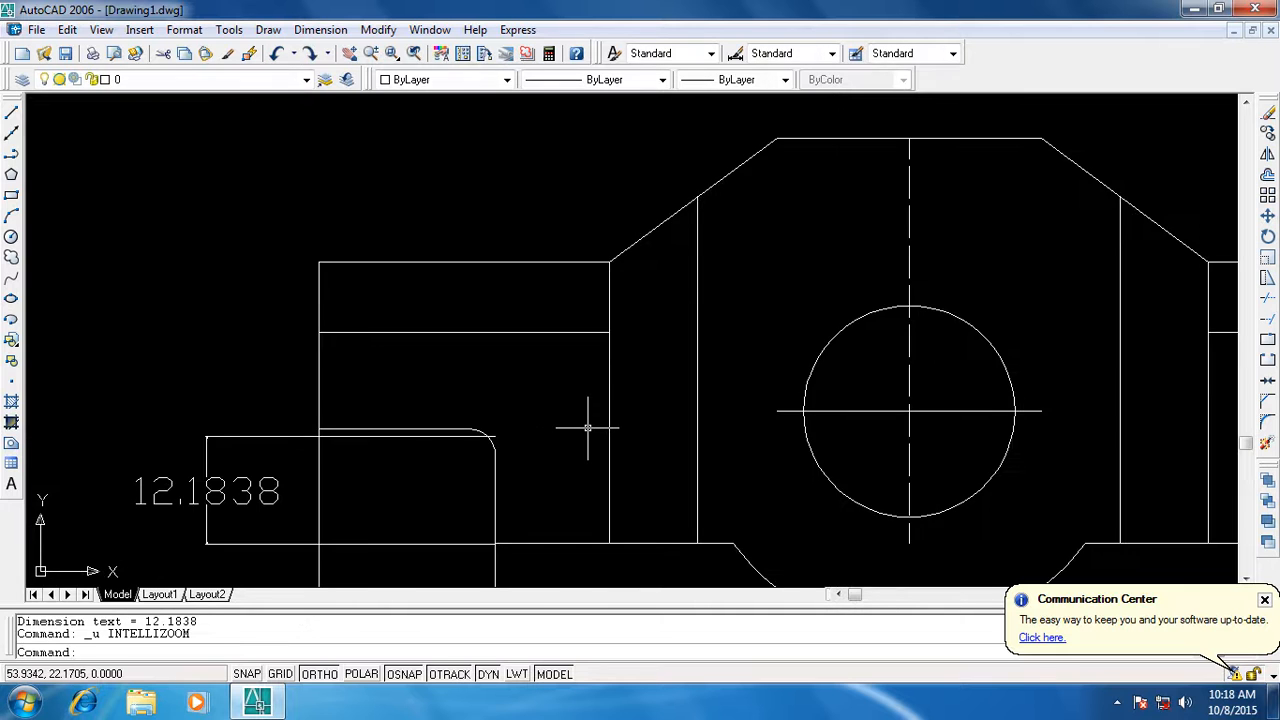
key("ctrl+z")
scroll(557, 436, "up", 5)
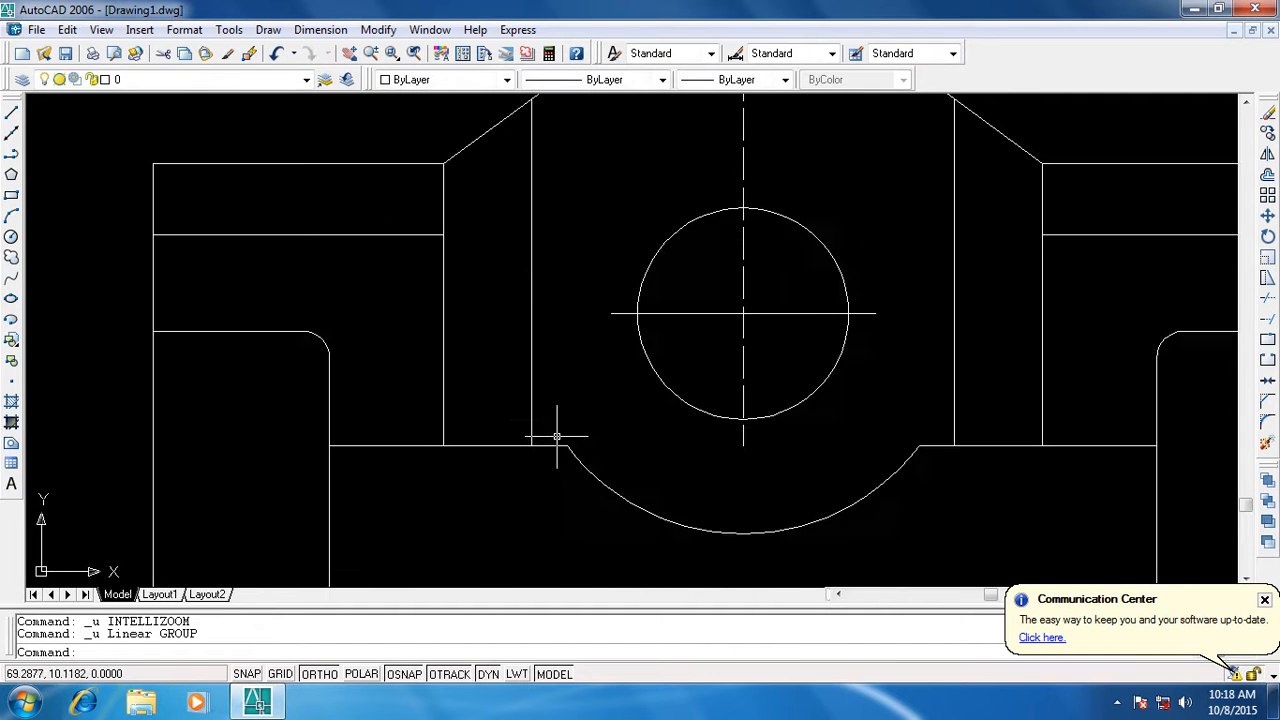
left_click(305, 30)
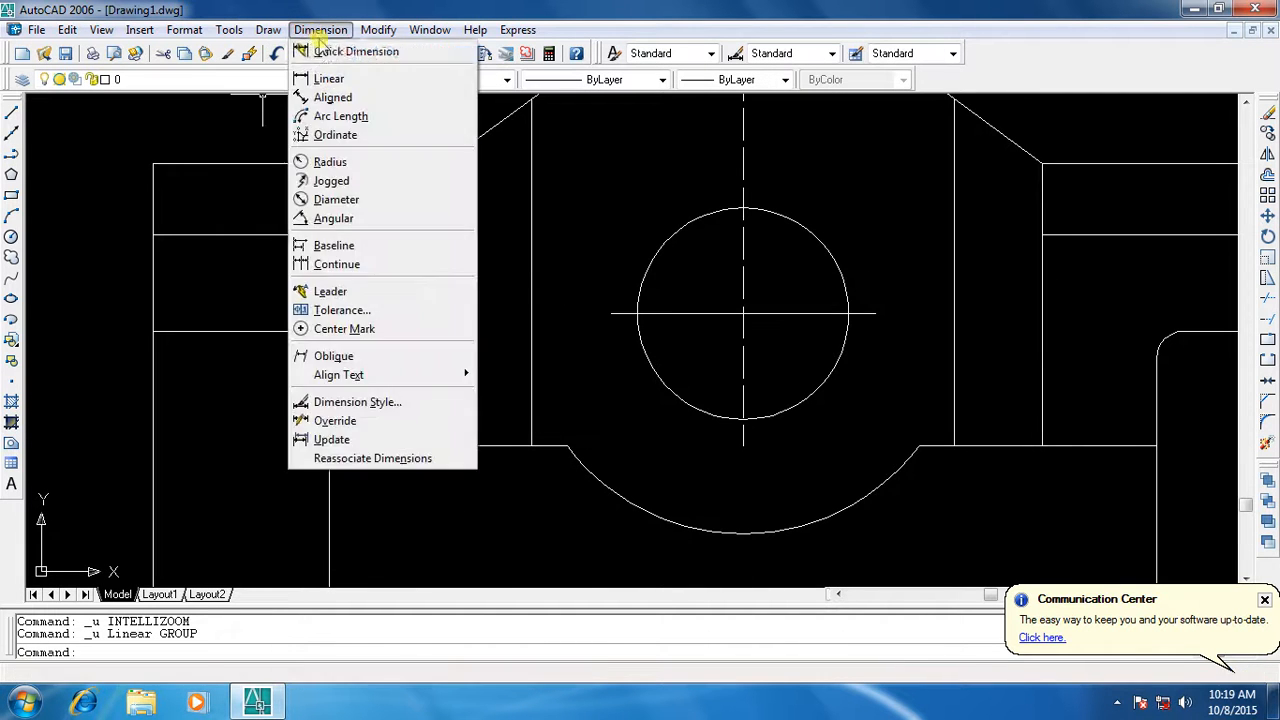
left_click(355, 78)
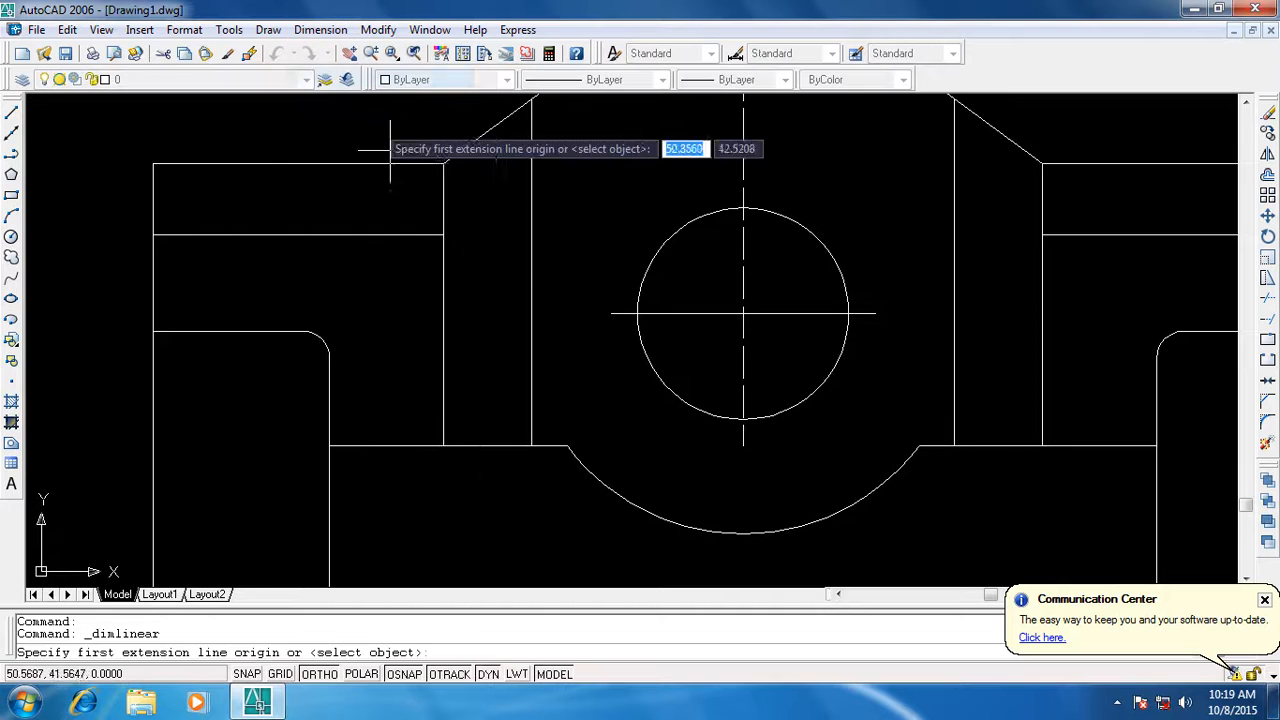
left_click(330, 445)
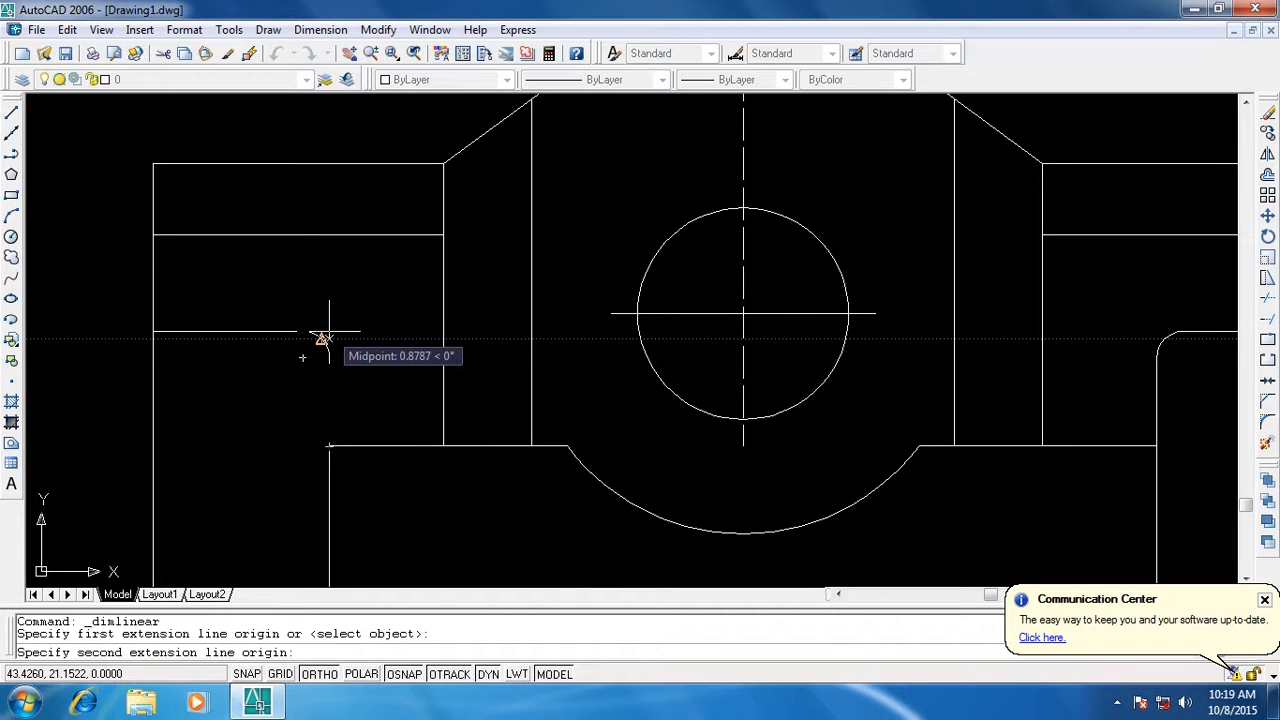
left_click(327, 335)
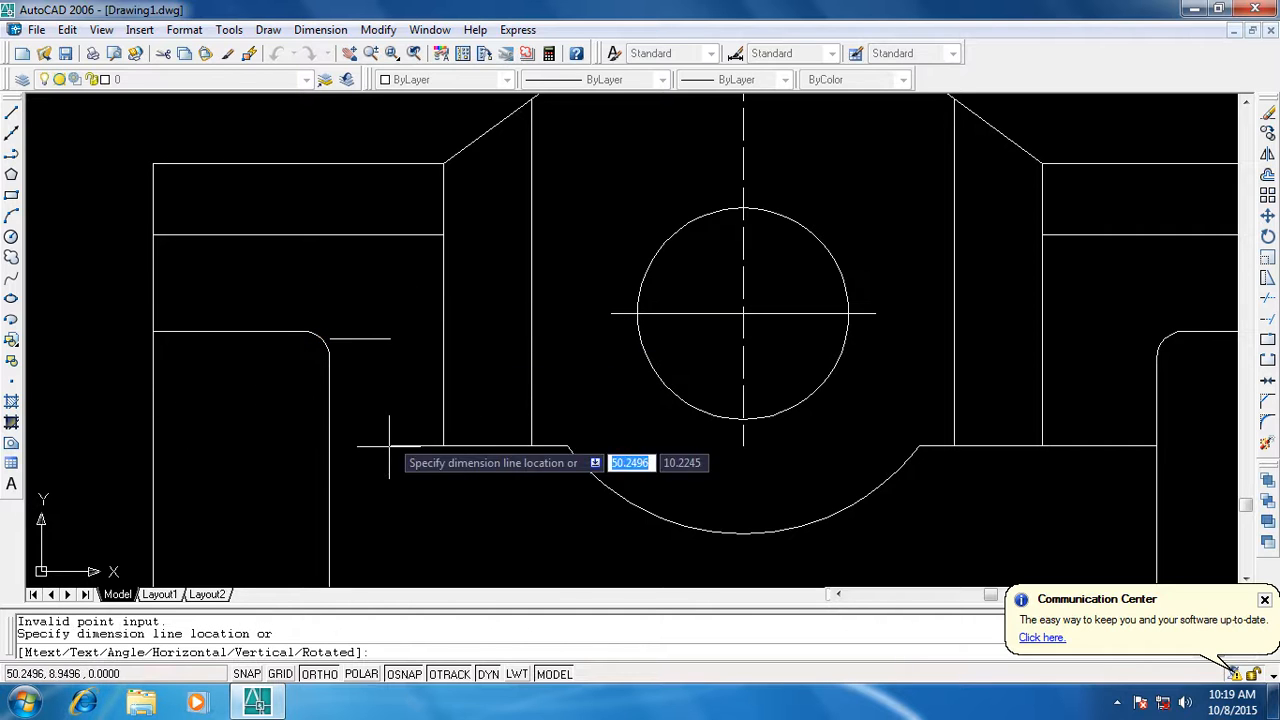
key("Escape")
key("Escape")
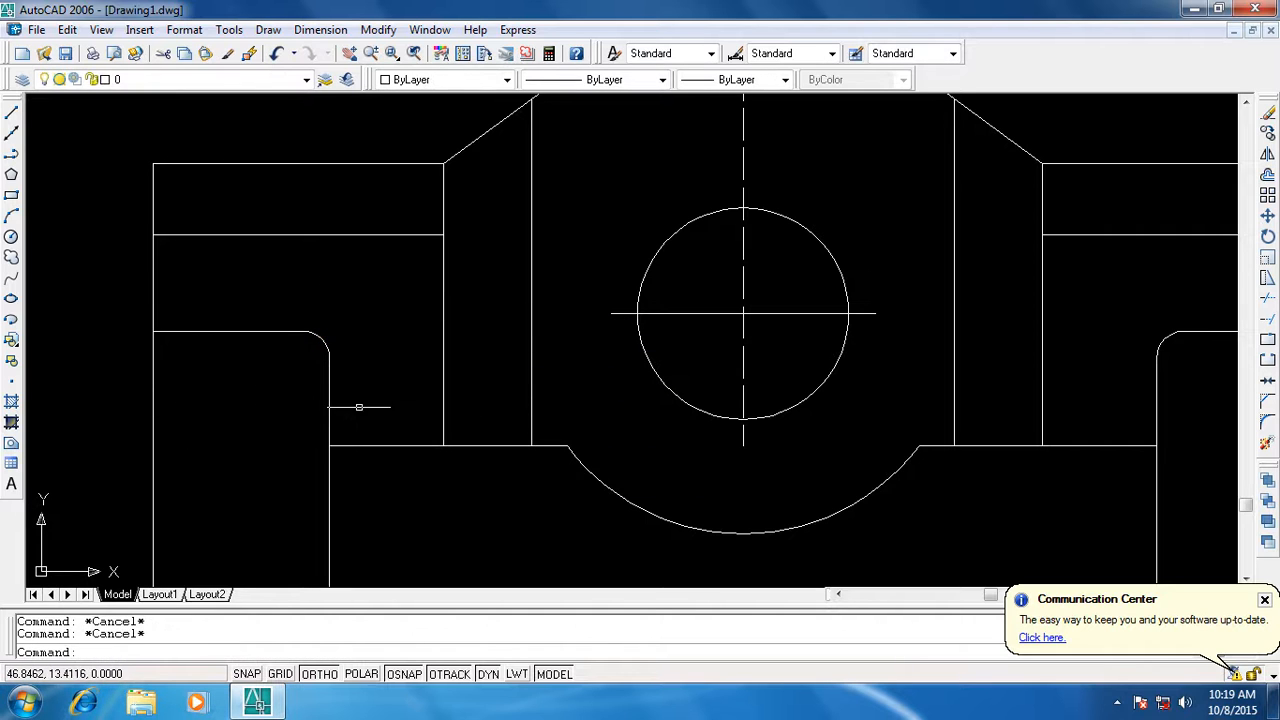
Stretch the inner end of the left arm's lower horizontal edge slightly beyond the filleted corner
left_click(269, 331)
left_click(303, 331)
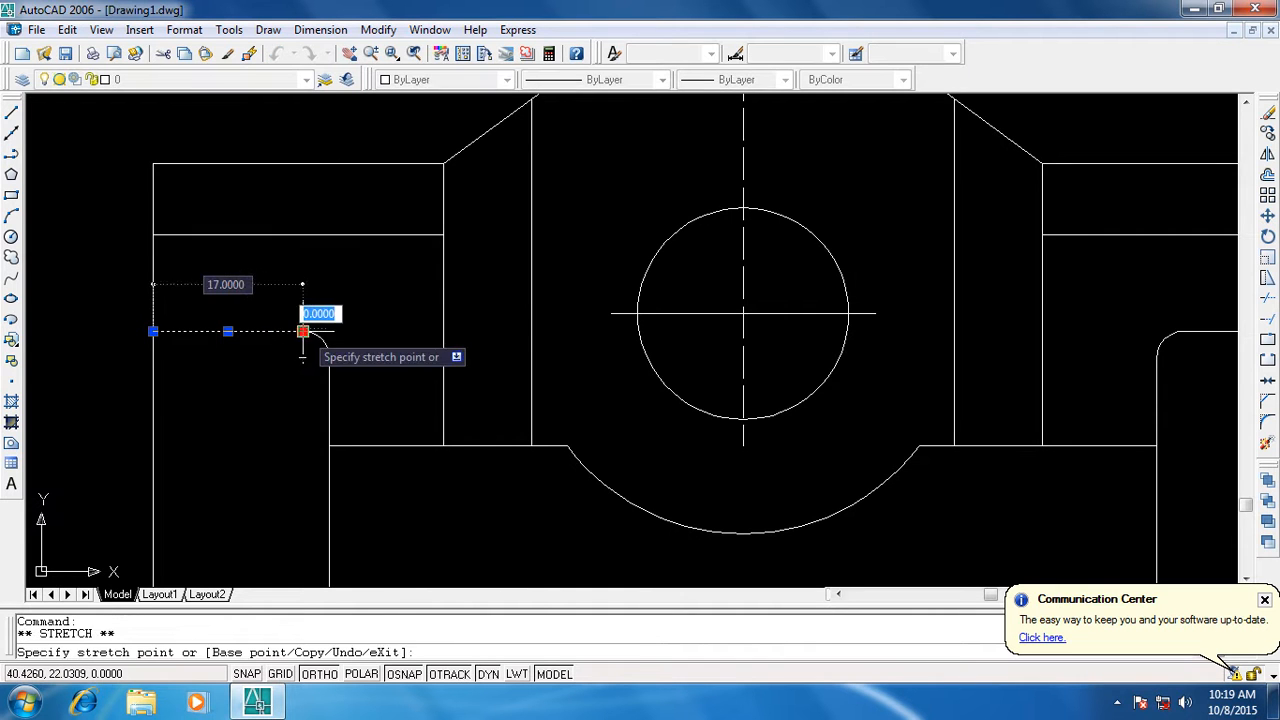
left_click(350, 333)
key("Escape")
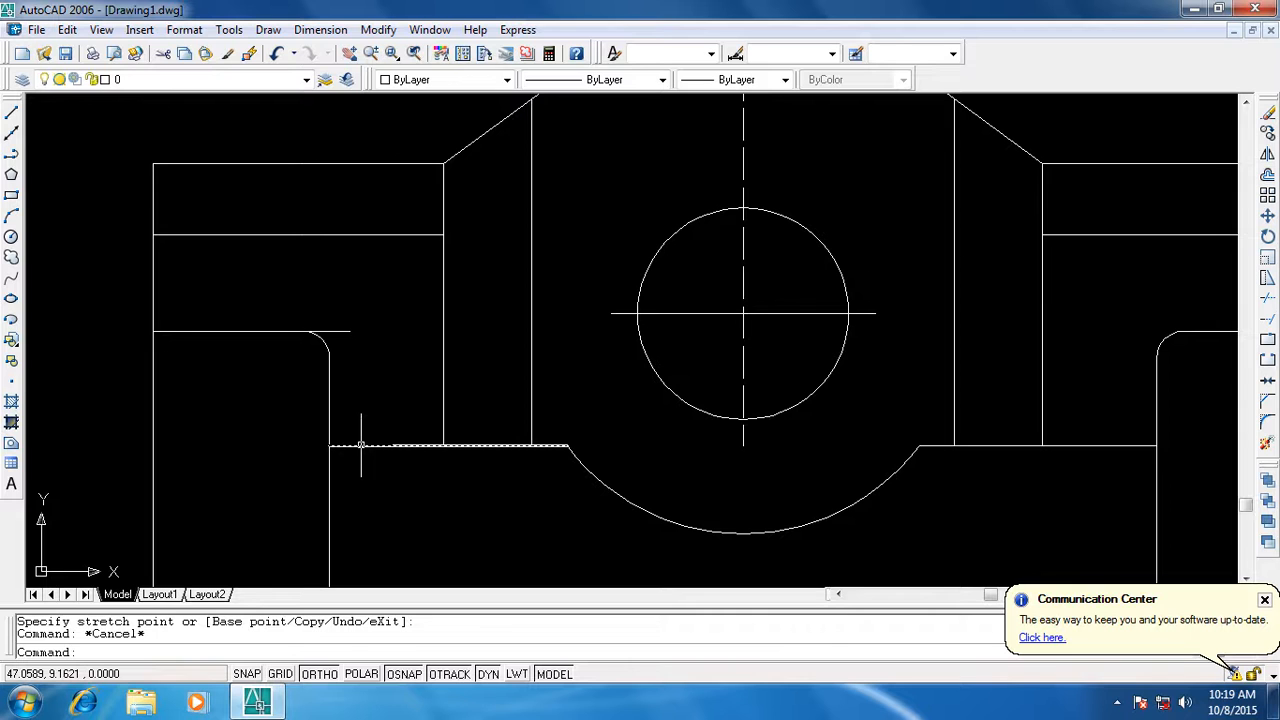
left_click(321, 29)
left_click(335, 78)
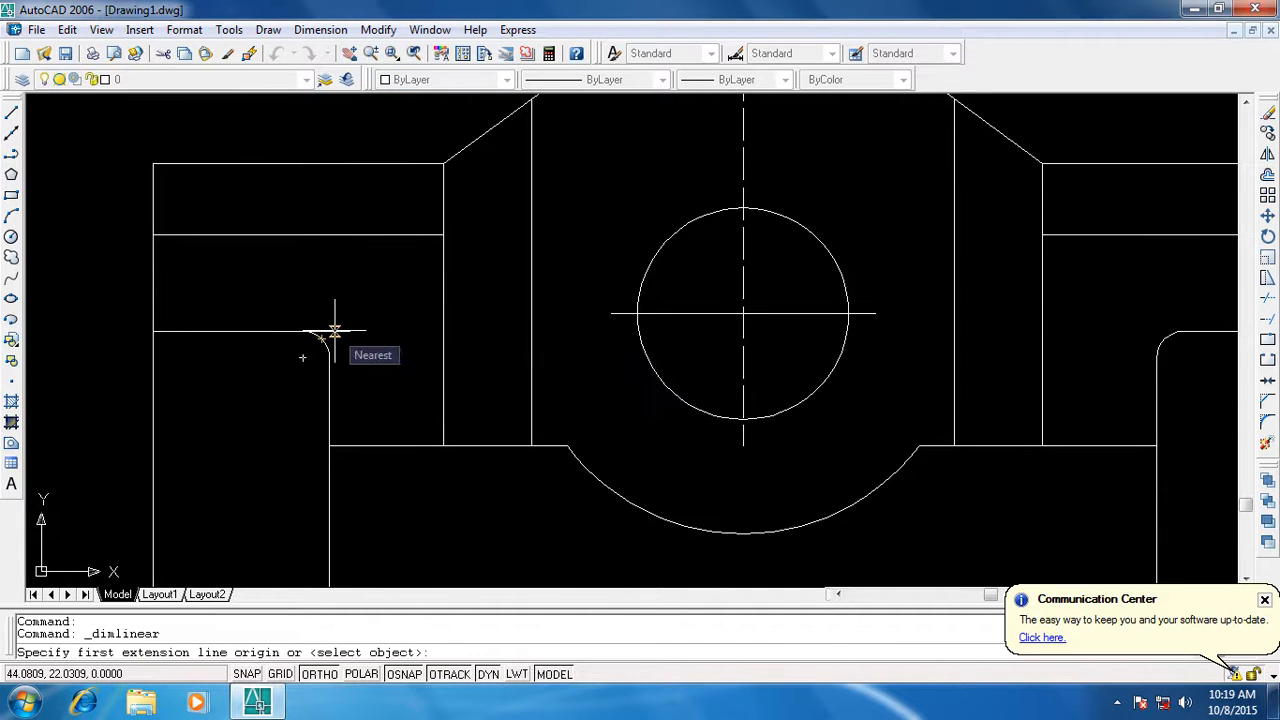
left_click(344, 446)
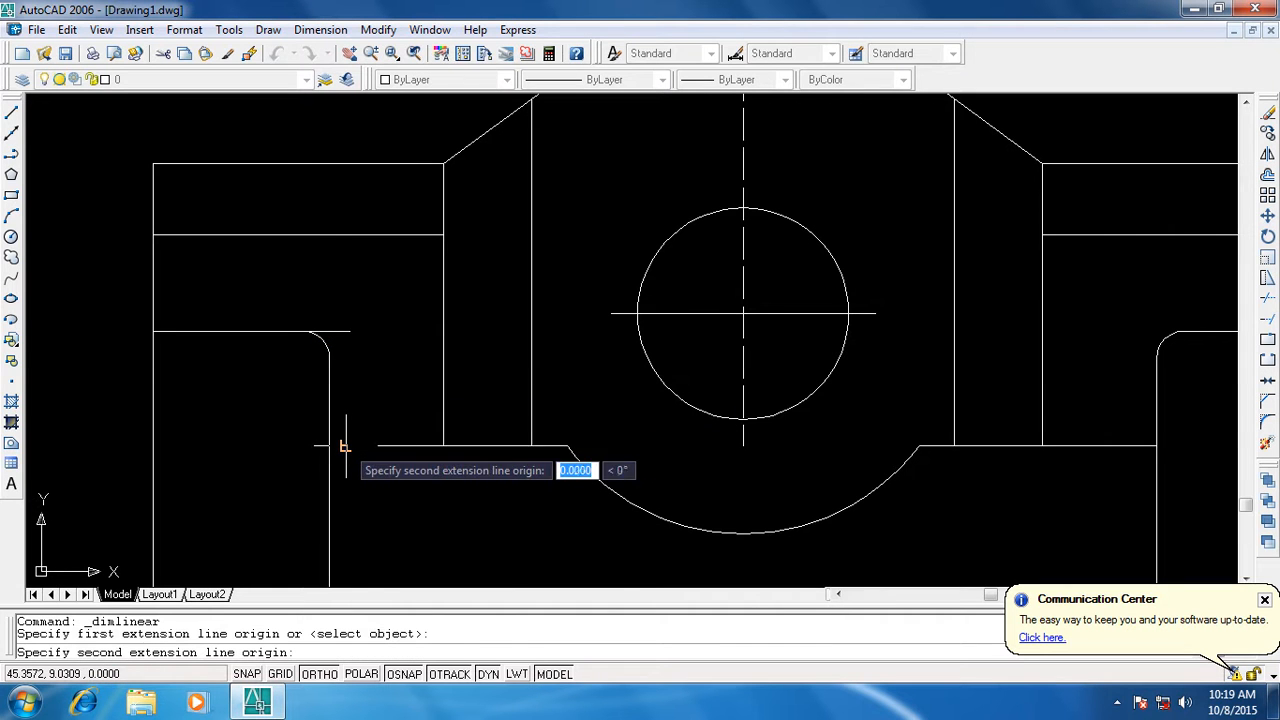
left_click(338, 330)
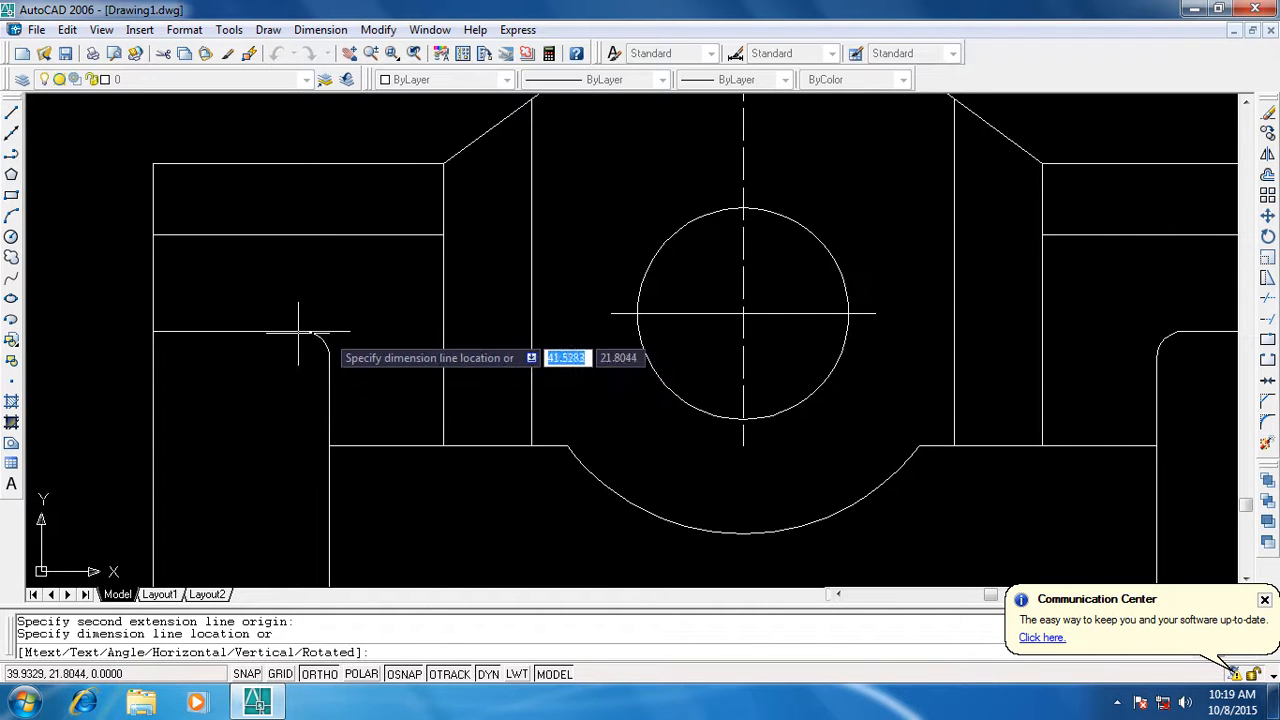
left_click(12, 340)
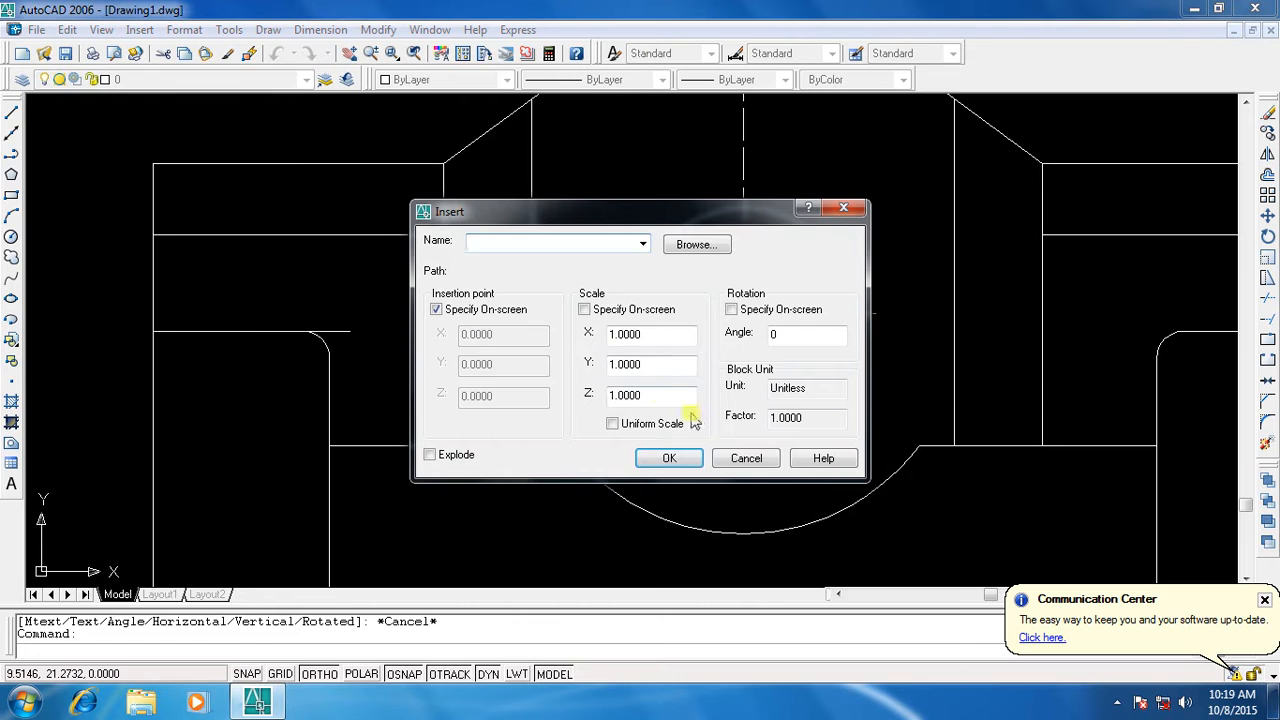
left_click(743, 458)
Add a vertical linear dimension from the left arm's extended lower edge to the body's bottom edge, placed outside the left arm
left_click(320, 29)
left_click(322, 80)
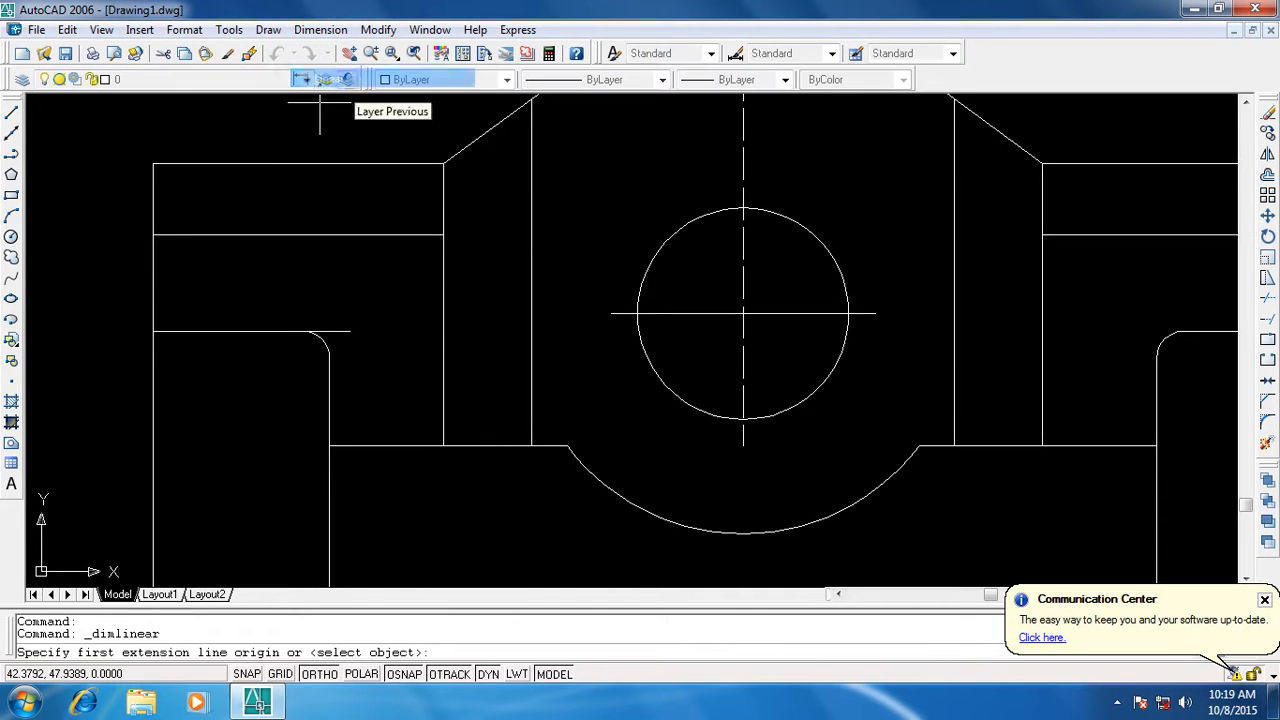
left_click(345, 332)
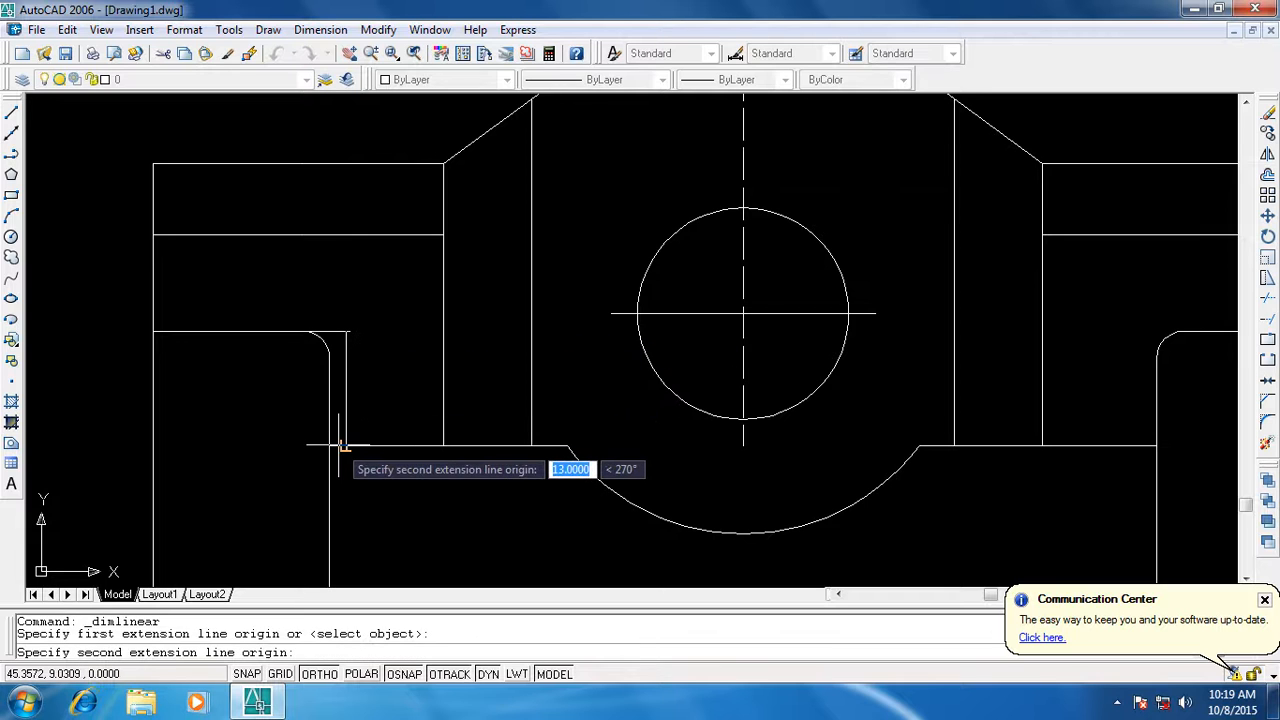
left_click(343, 446)
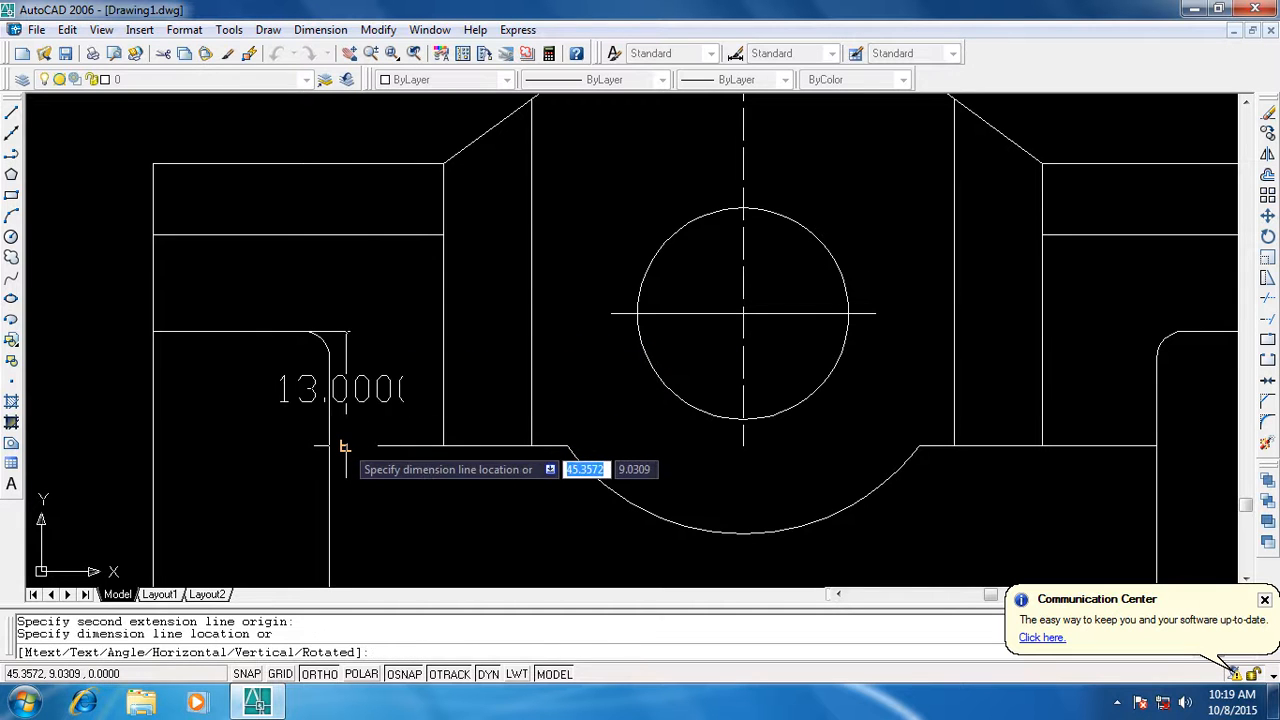
left_click(107, 447)
scroll(446, 440, "down", 3)
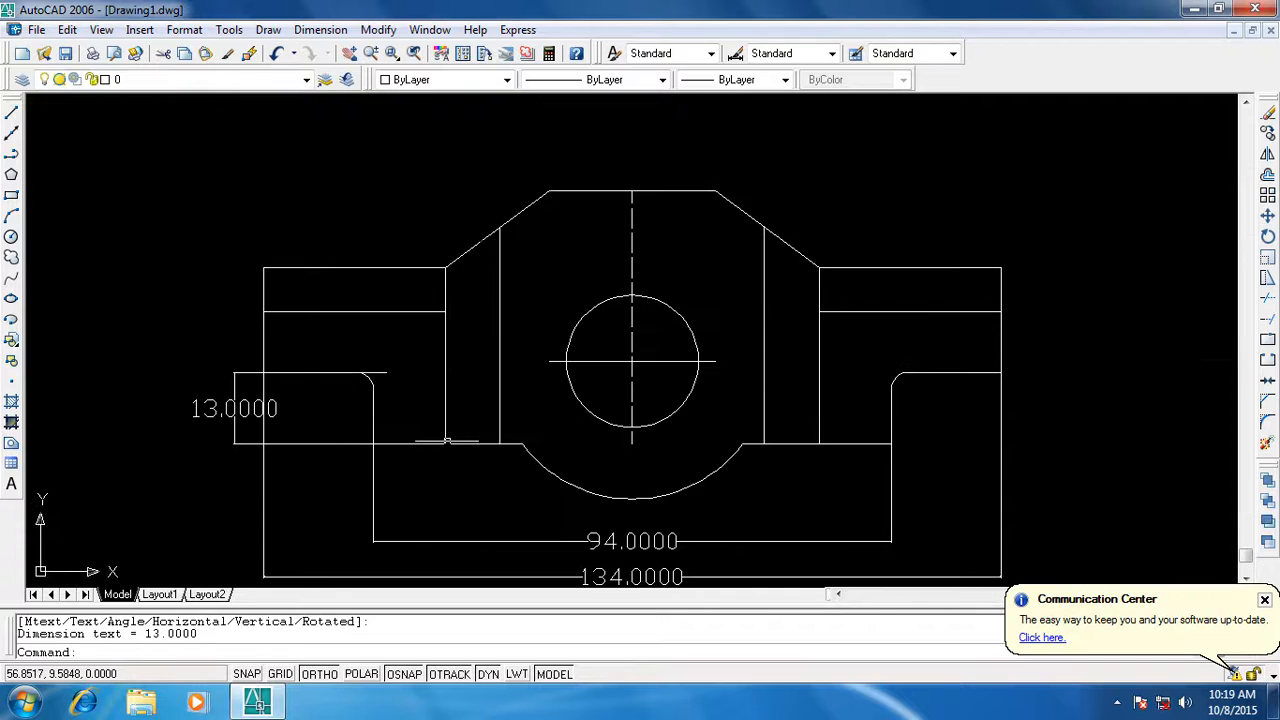
left_click(390, 371)
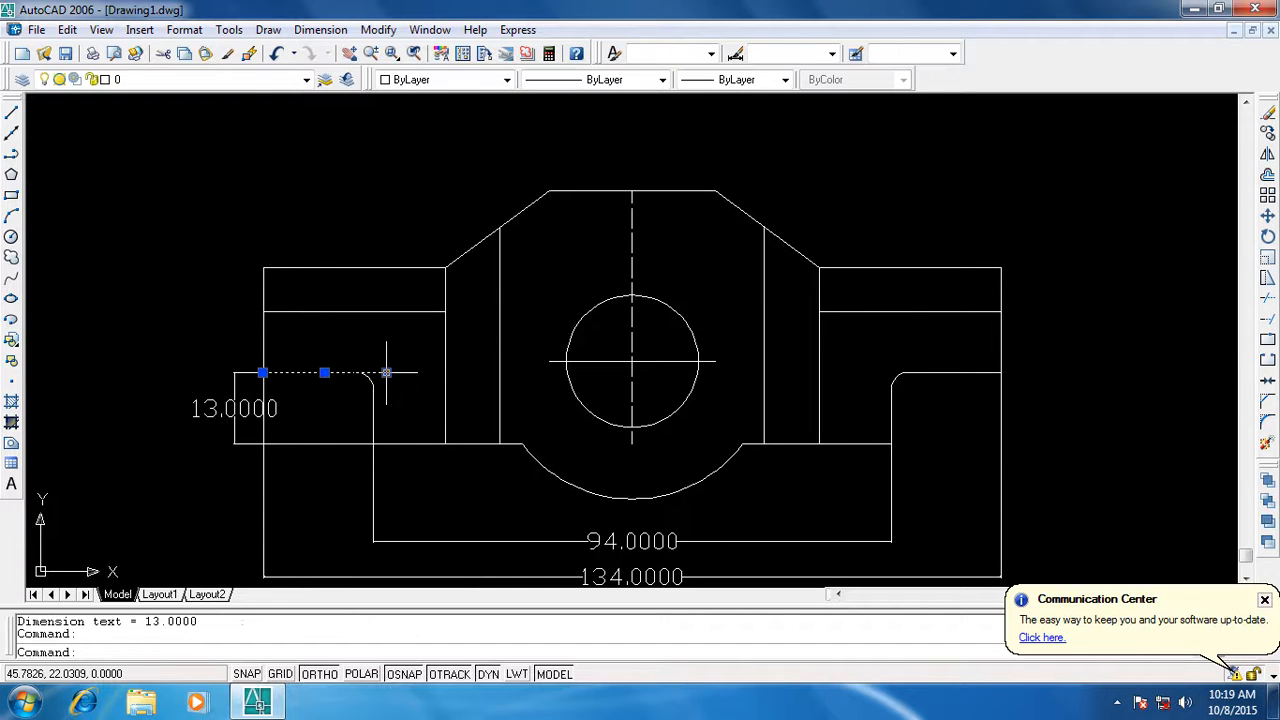
left_click(386, 372)
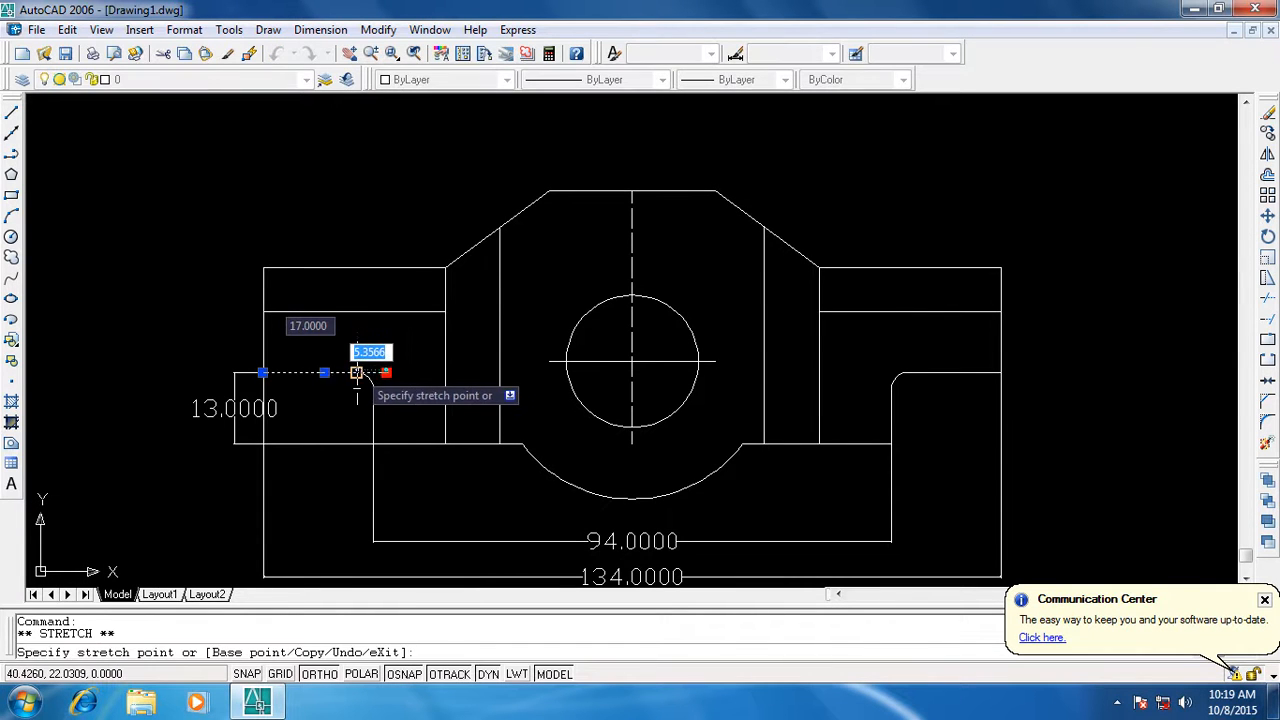
key("Escape")
key("Escape")
left_click(380, 372)
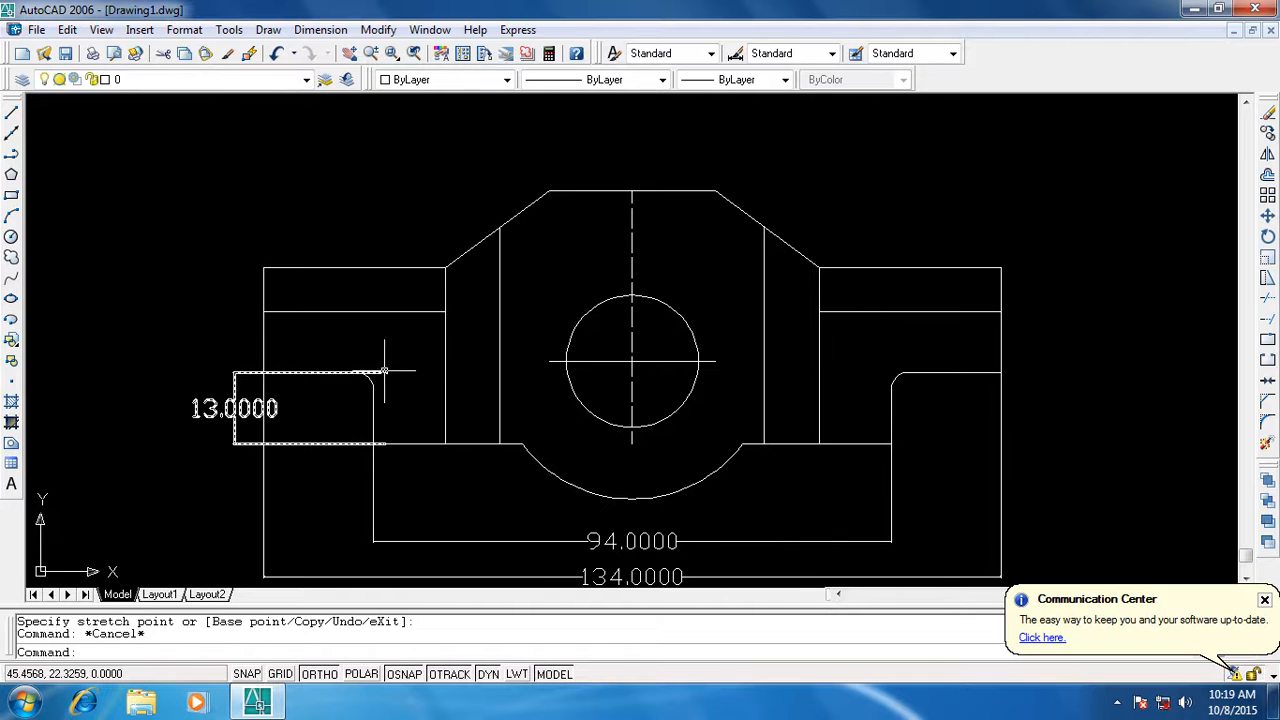
key("Escape")
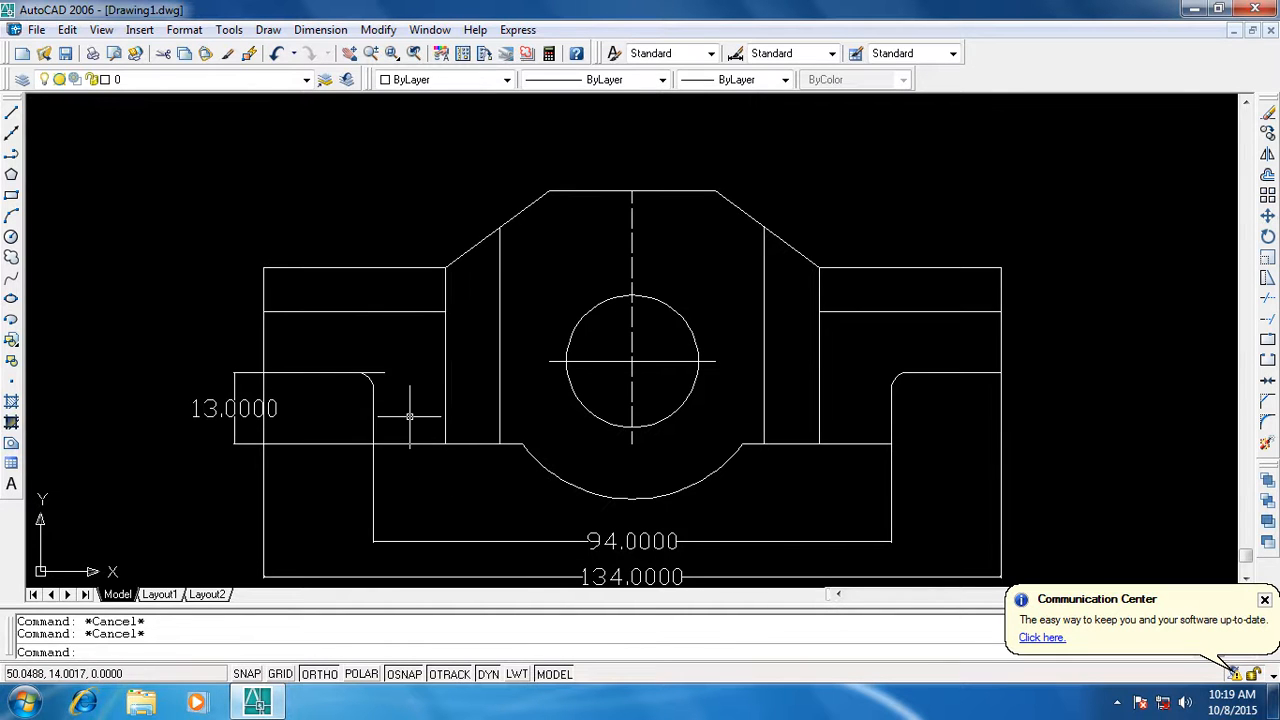
Undo the left arm's vertical dimension and the preceding stretch of its lower horizontal edge
key("ctrl+z")
key("ctrl+z")
key("ctrl+z")
key("ctrl+z")
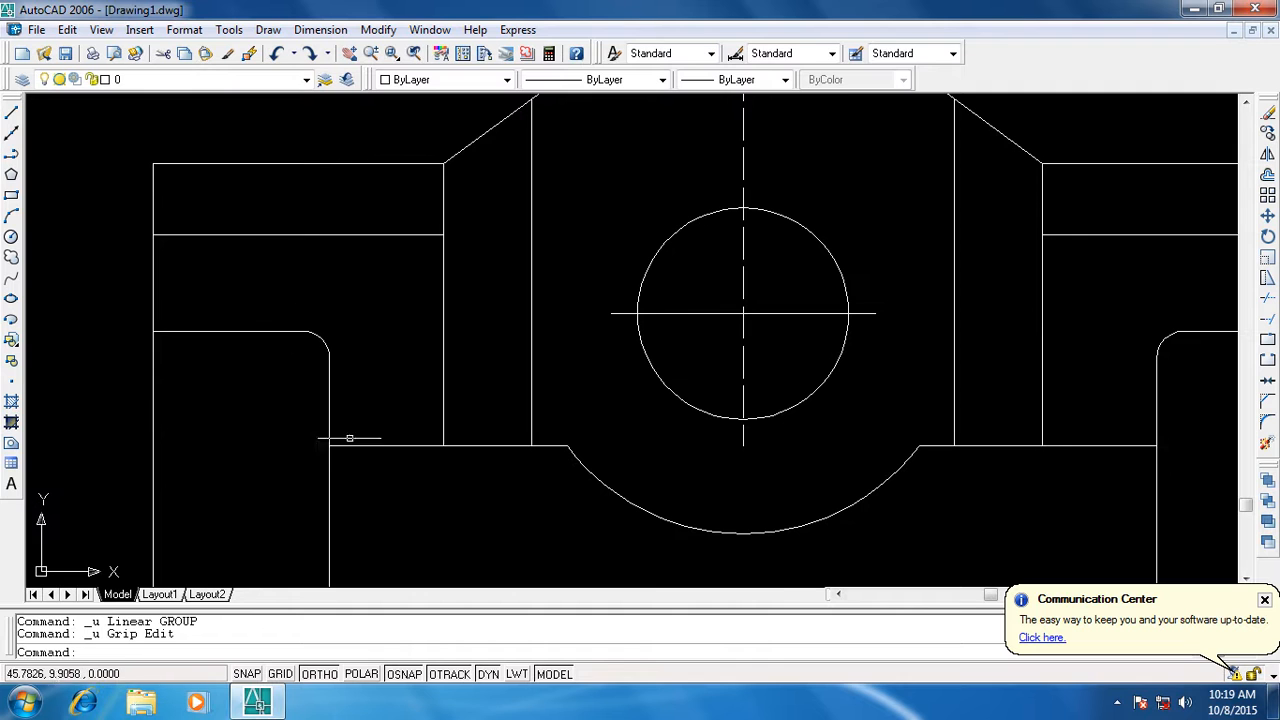
Stretch the left end of the body's bottom edge outward beyond the left arm's inner vertical edge
left_click(333, 445)
left_click(329, 445)
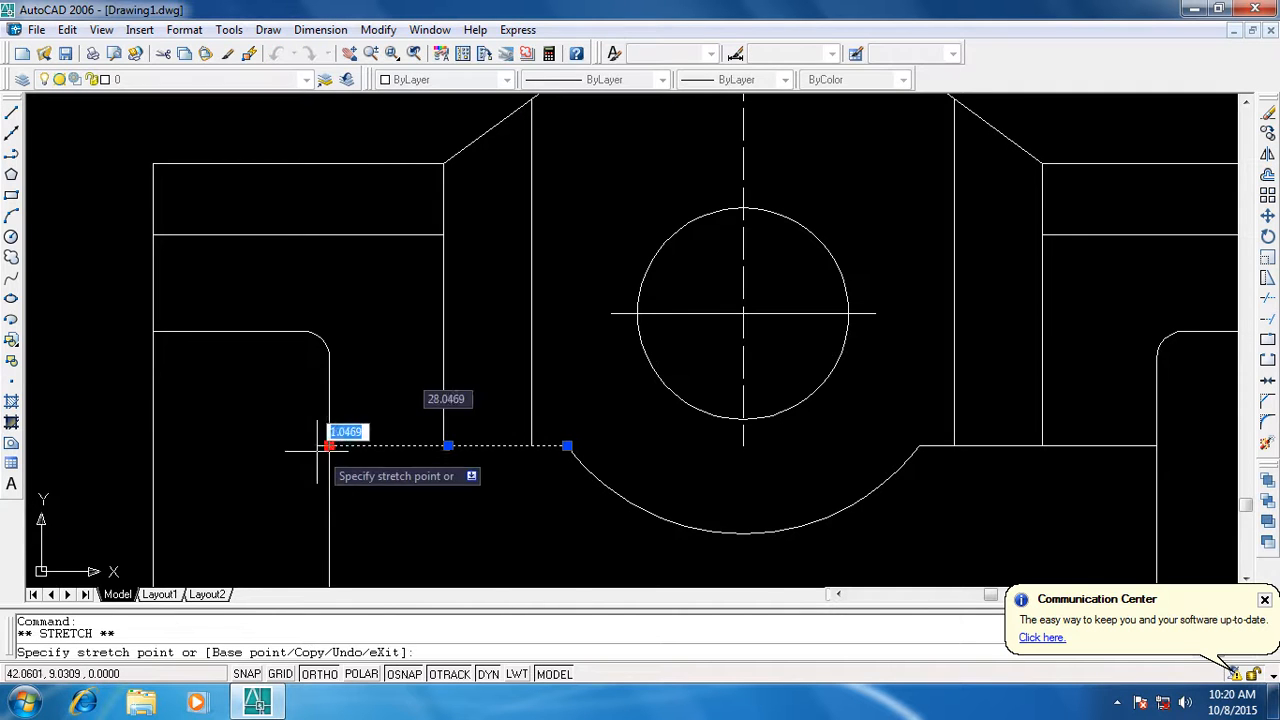
left_click(251, 445)
key("Escape")
key("Escape")
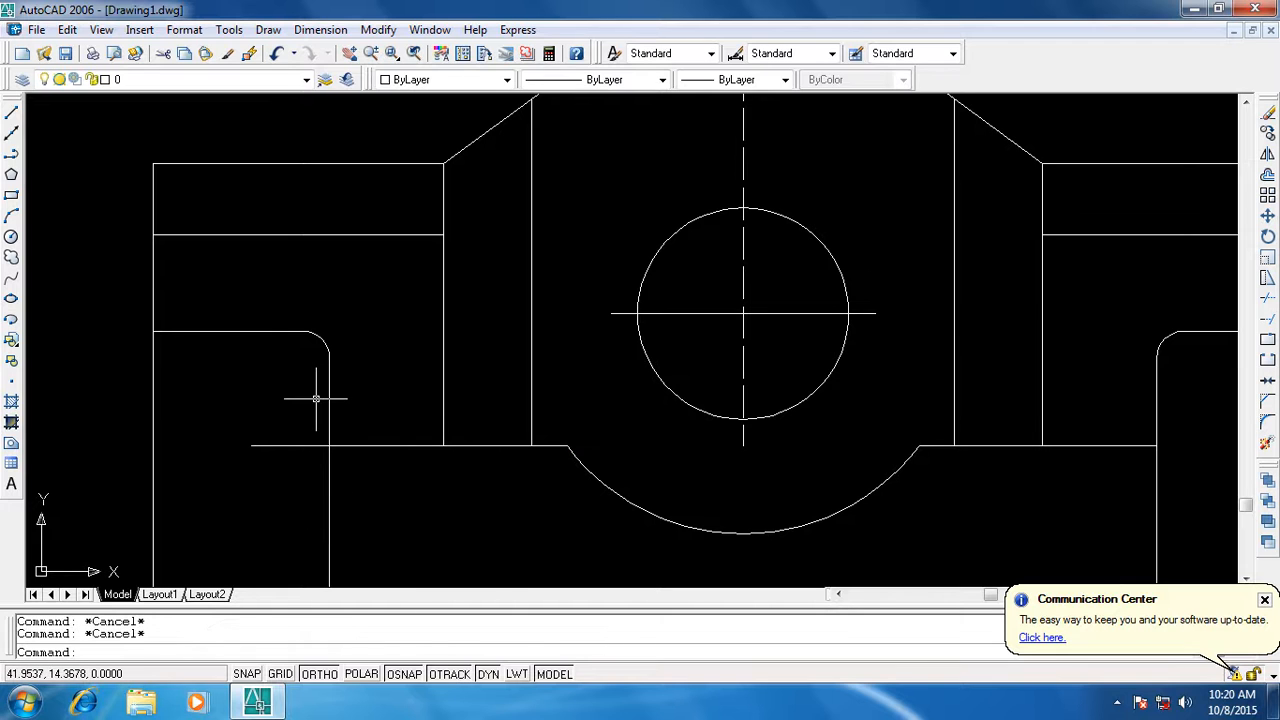
Add a vertical linear dimension from the left arm's lower edge to the extended bottom edge, placed outside the left arm
left_click(322, 29)
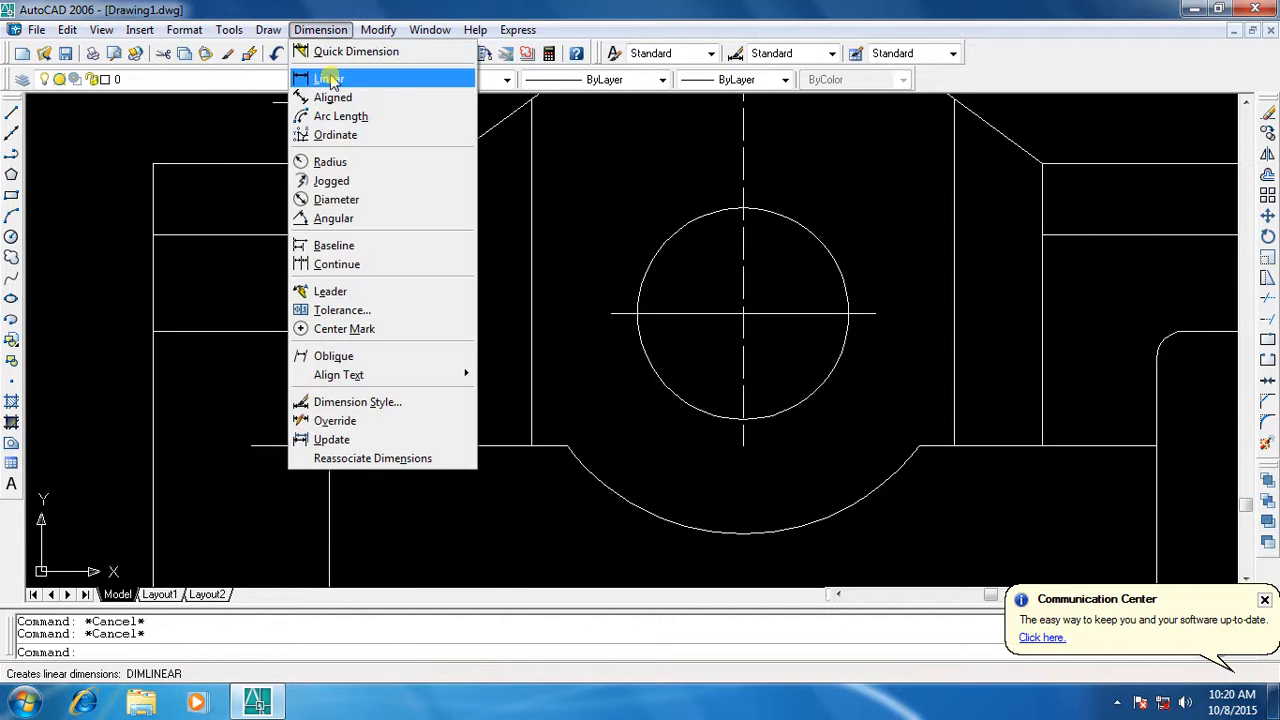
left_click(326, 80)
left_click(268, 330)
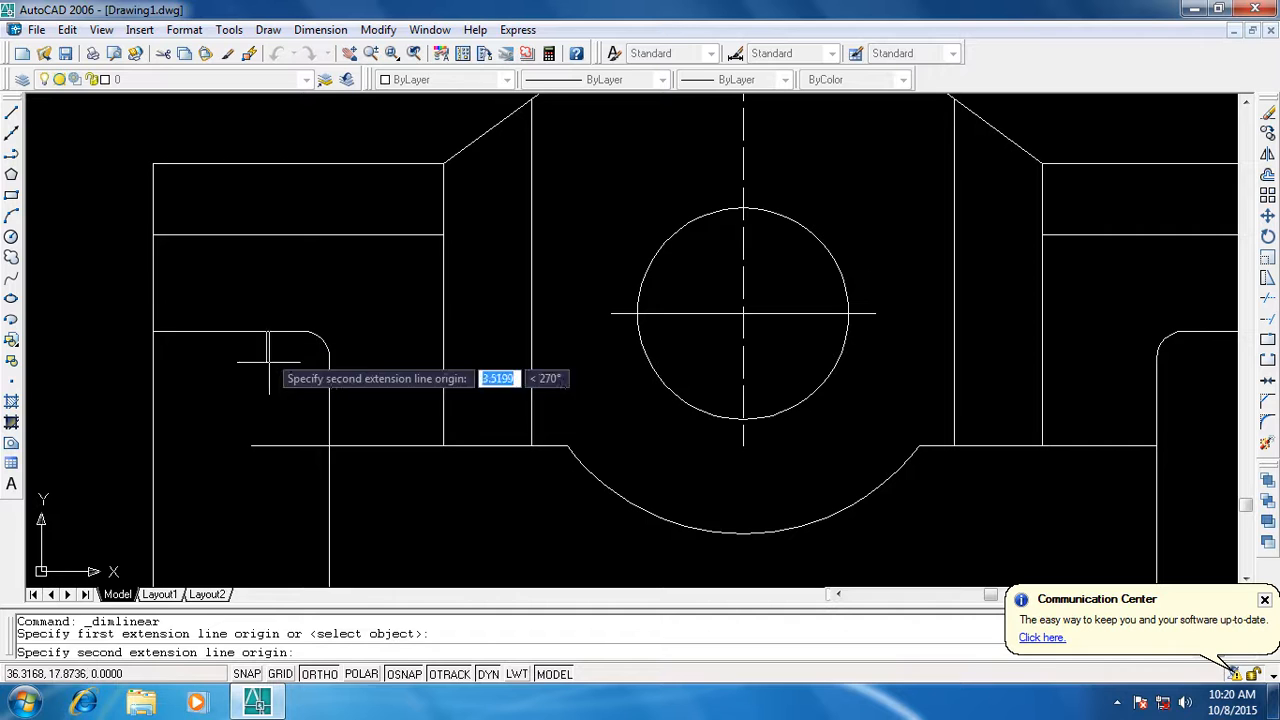
left_click(265, 447)
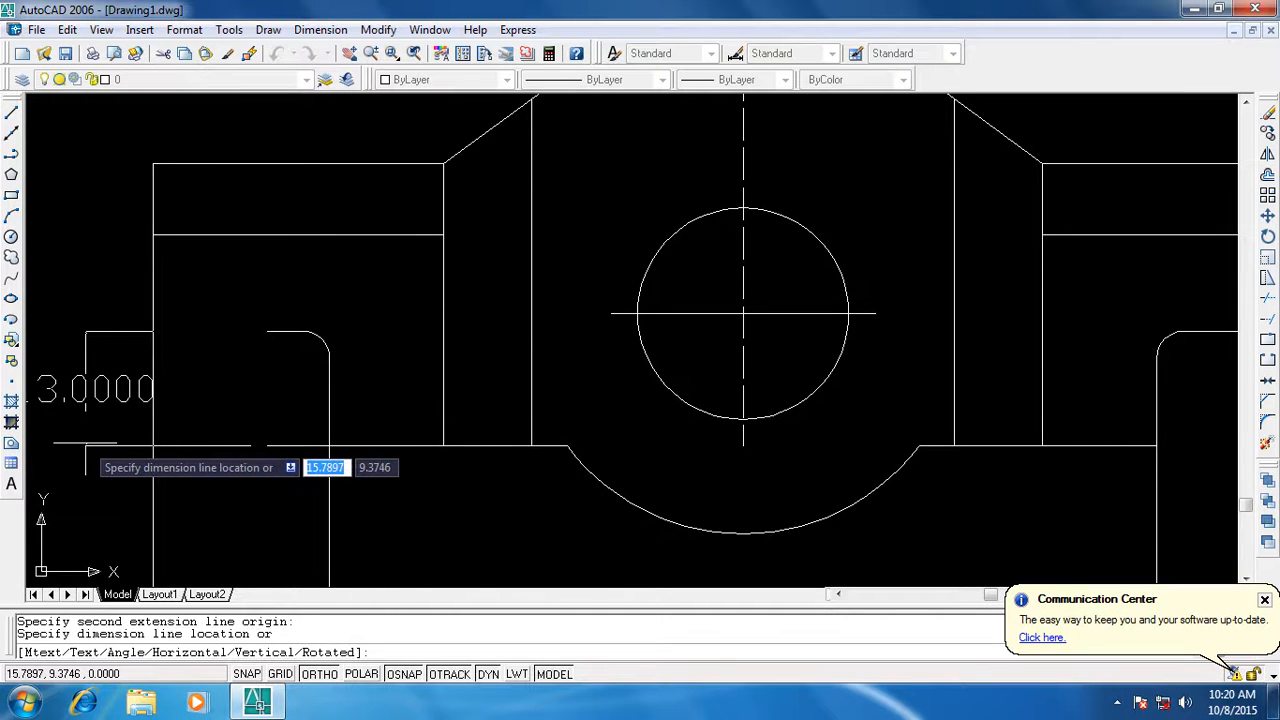
left_click(80, 450)
scroll(311, 386, "down", 1)
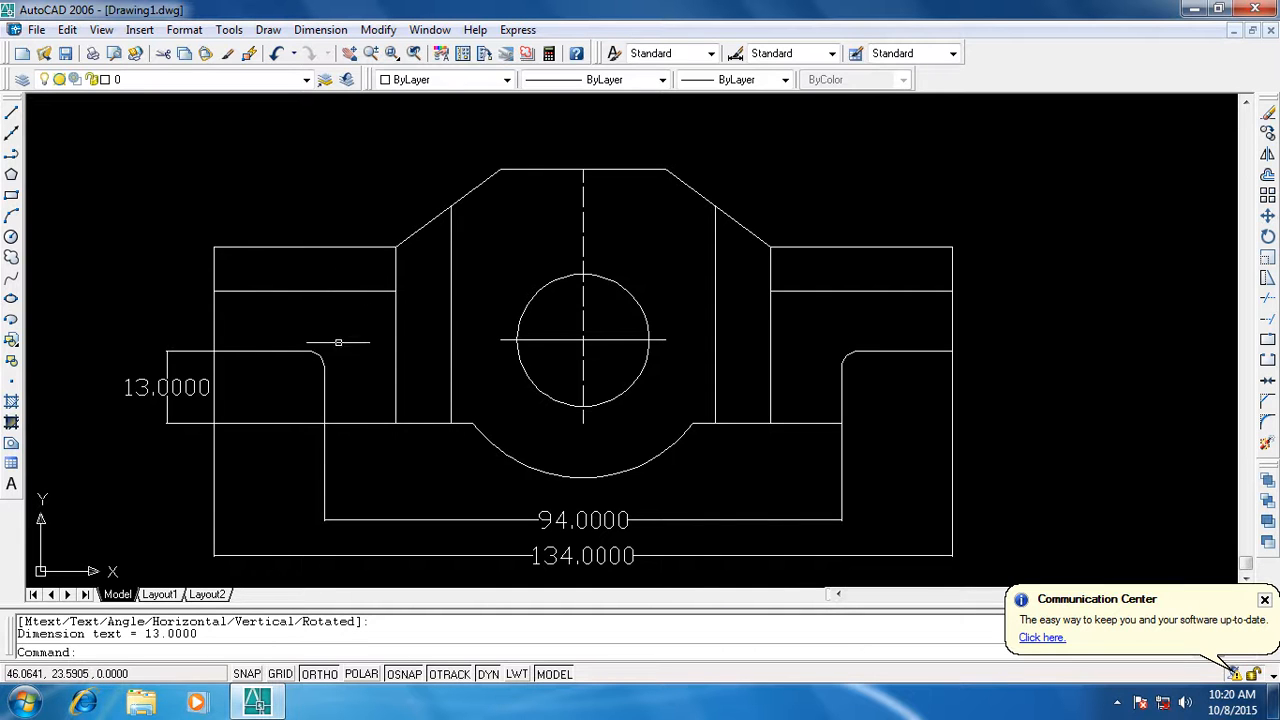
Add a vertical linear dimension from the left end of the left arm's middle horizontal line to the bottom edge level, outside the existing vertical dimension
left_click(320, 29)
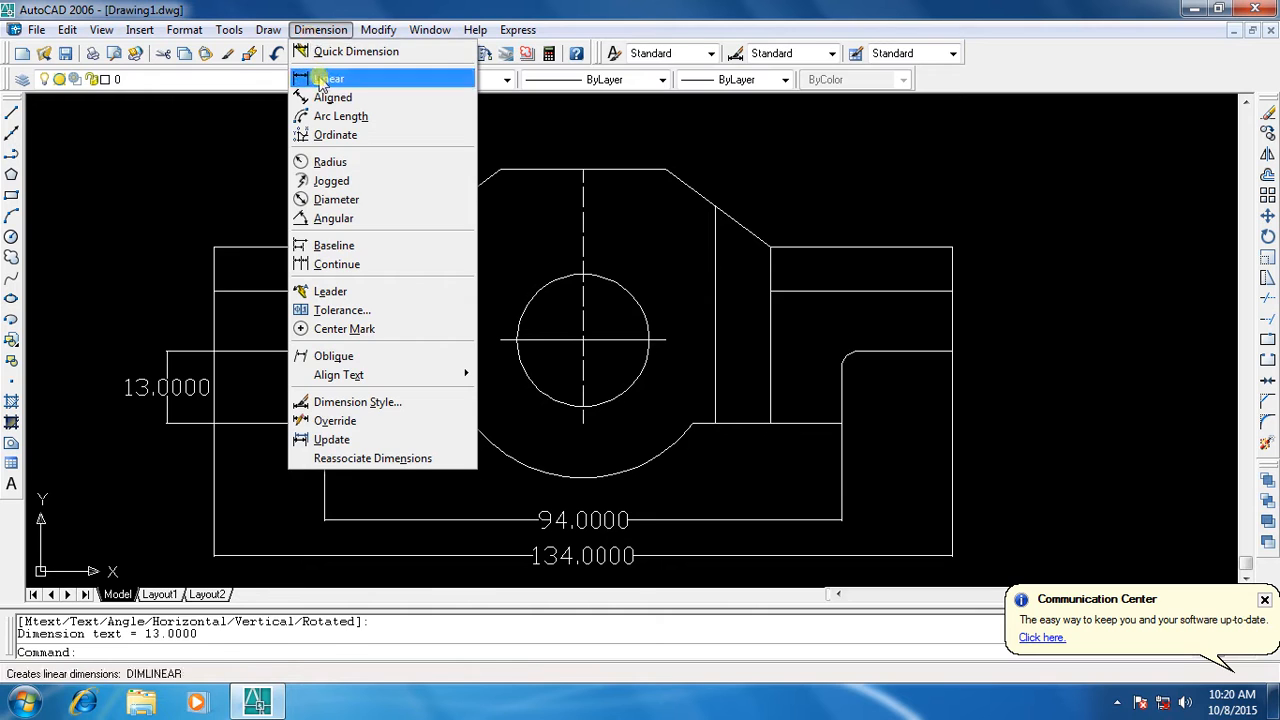
left_click(322, 80)
left_click(214, 291)
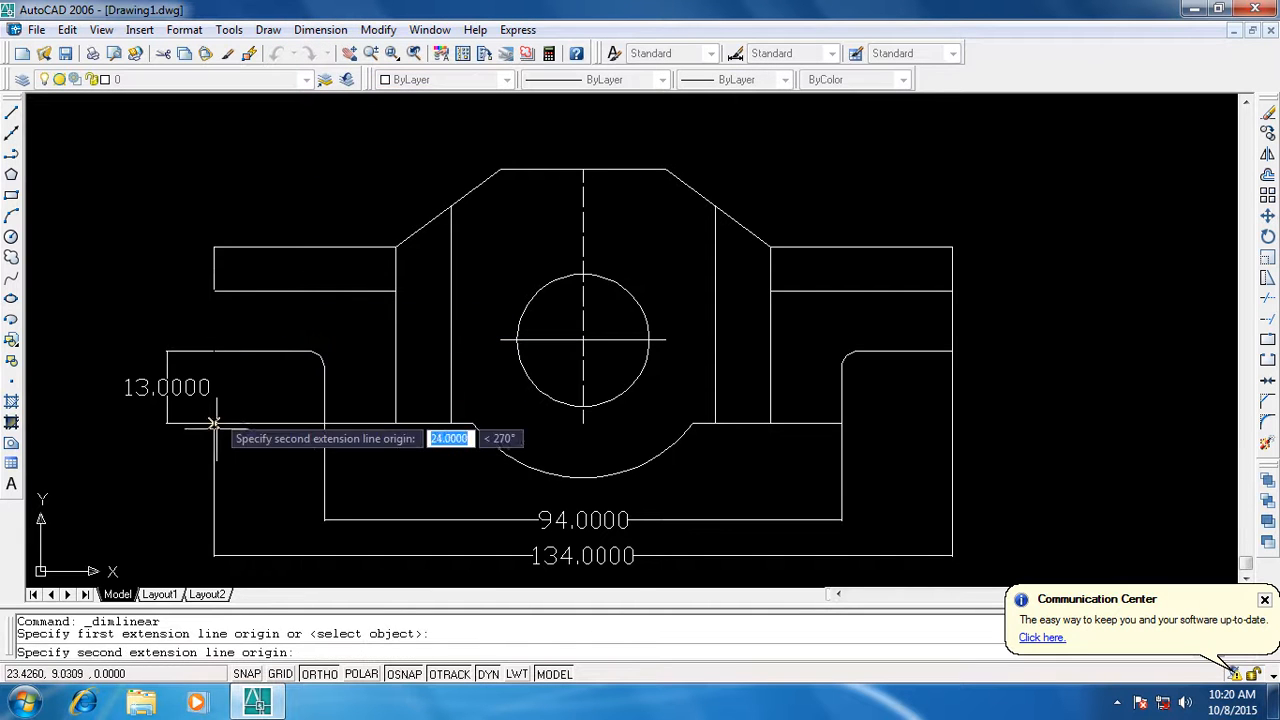
left_click(214, 423)
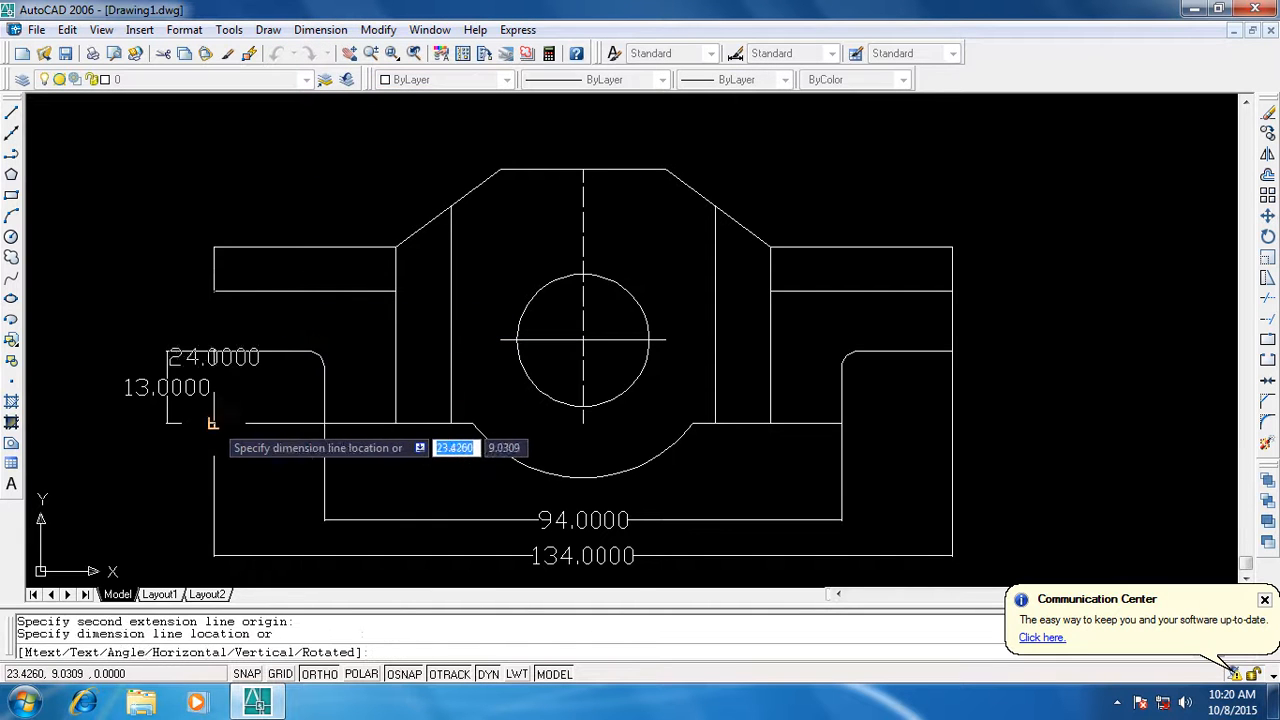
left_click(79, 432)
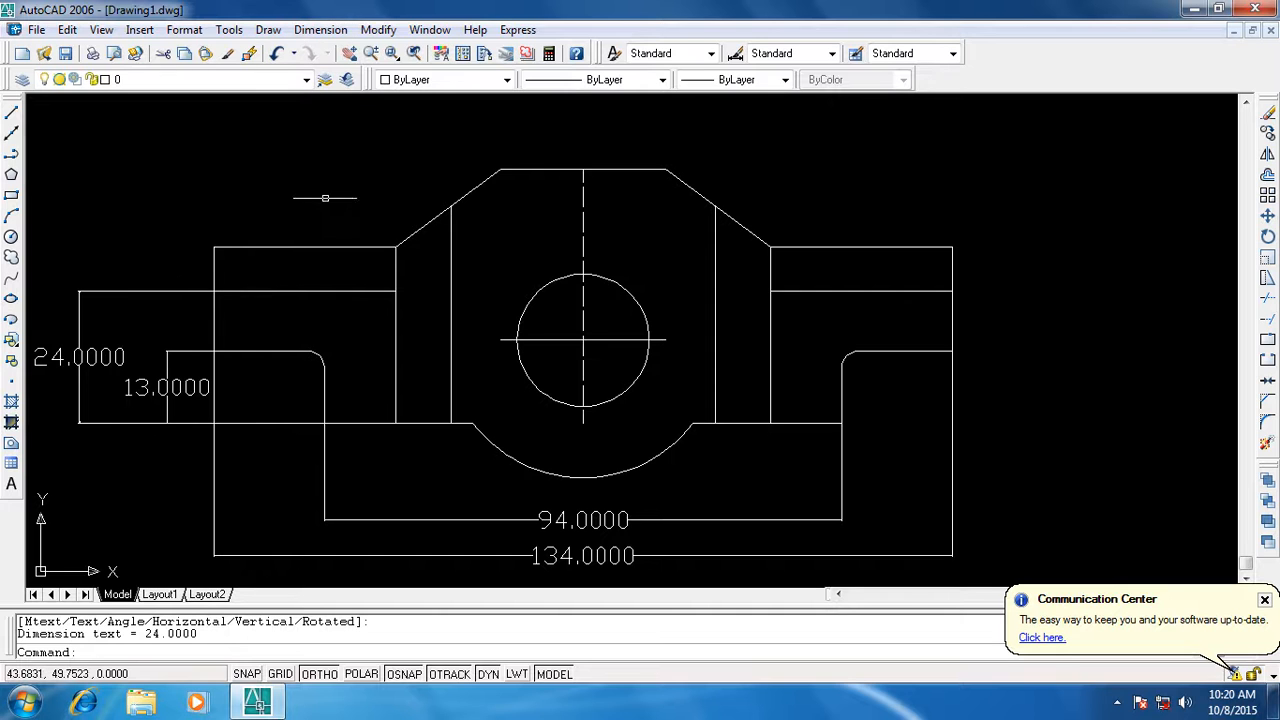
Add a vertical linear dimension from the bottom edge level to the left arm's top outer corner, placed outside the other two vertical dimensions
left_click(369, 54)
left_click_drag(449, 200, 460, 249)
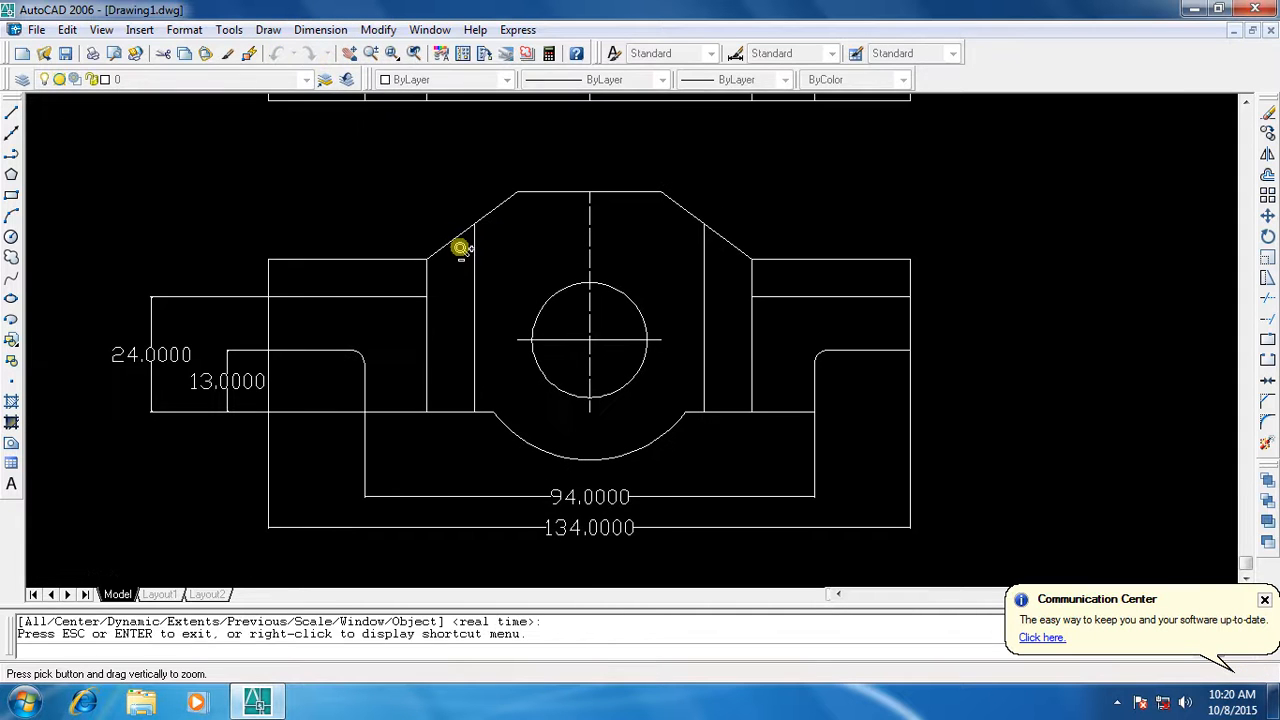
left_click(284, 32)
left_click(304, 34)
left_click(306, 35)
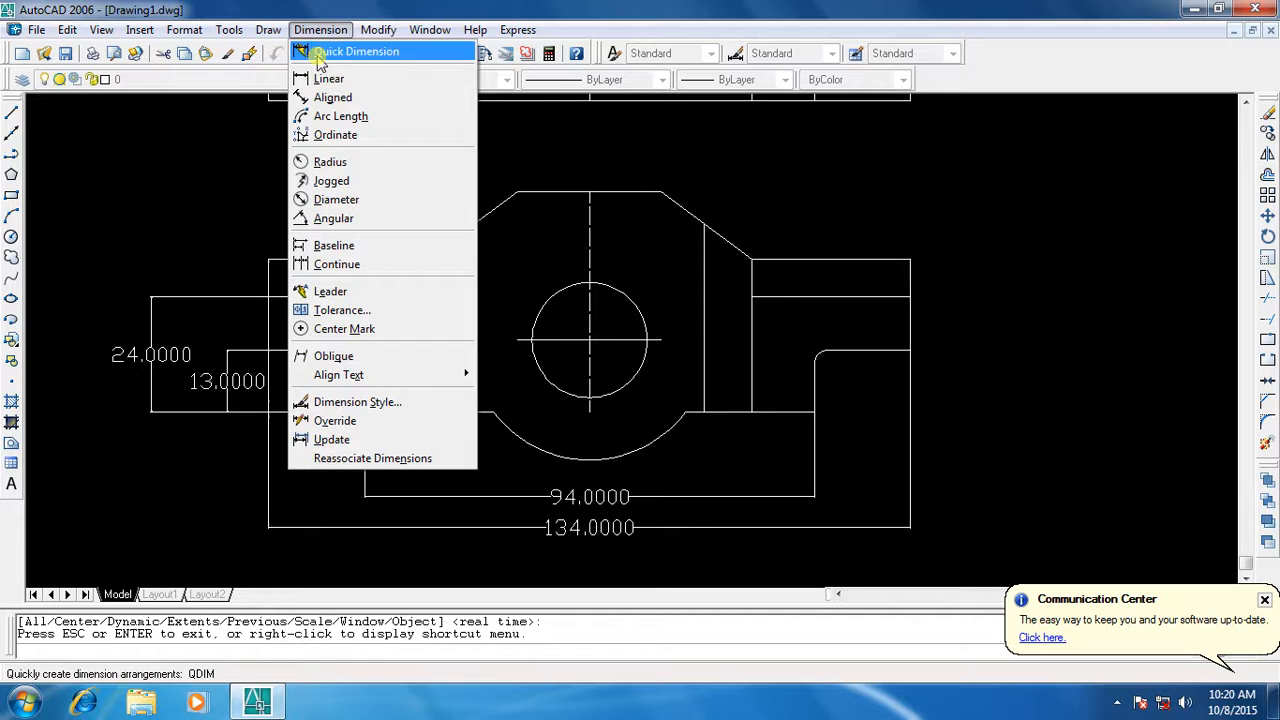
left_click(328, 79)
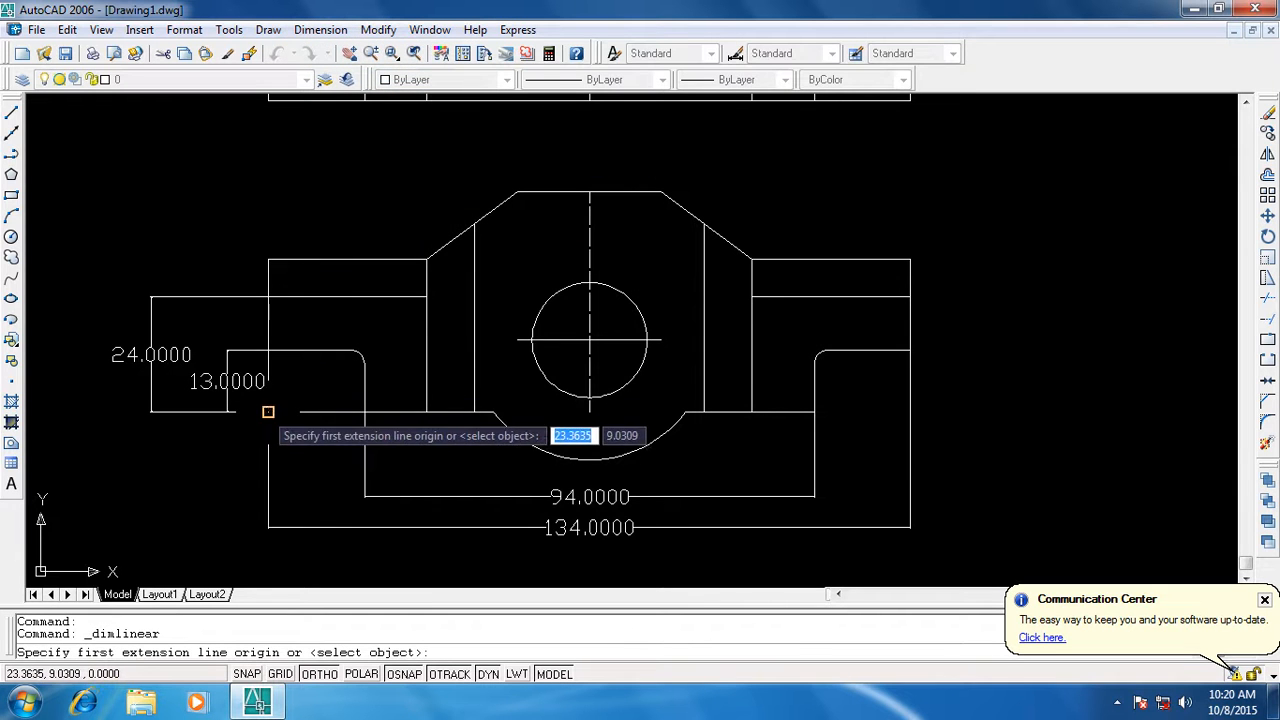
left_click(268, 411)
left_click(268, 259)
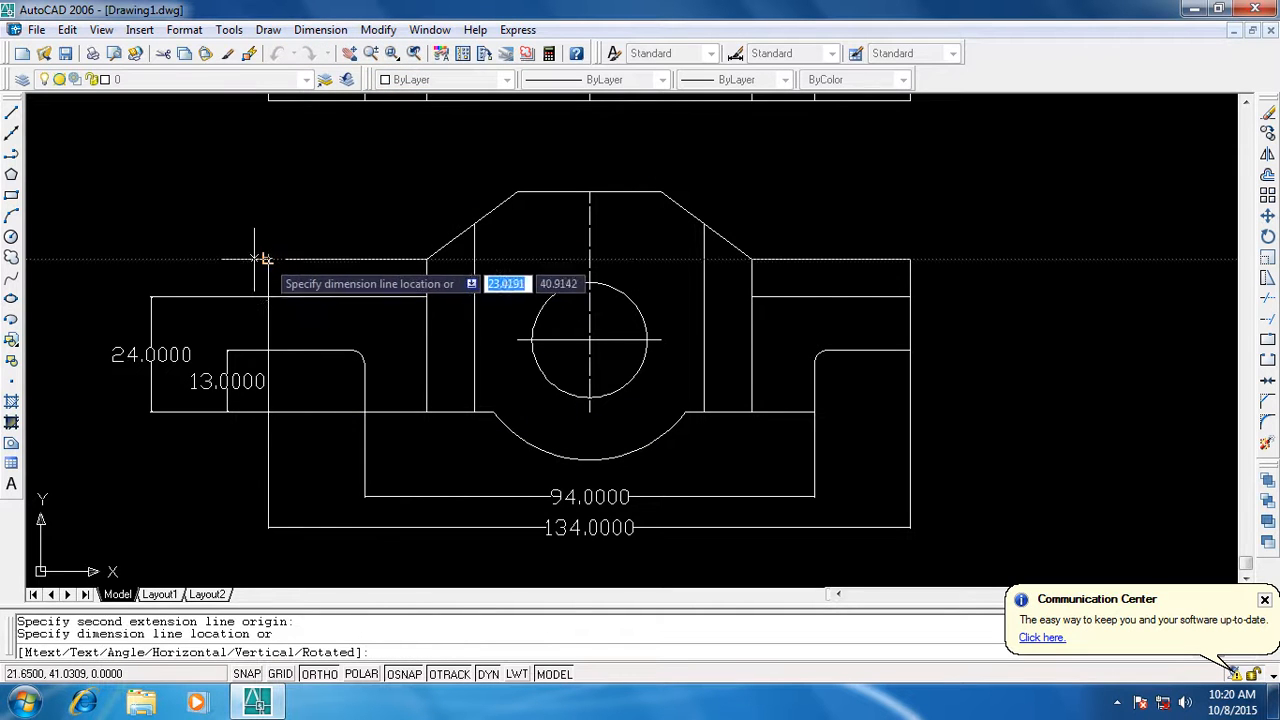
left_click(68, 258)
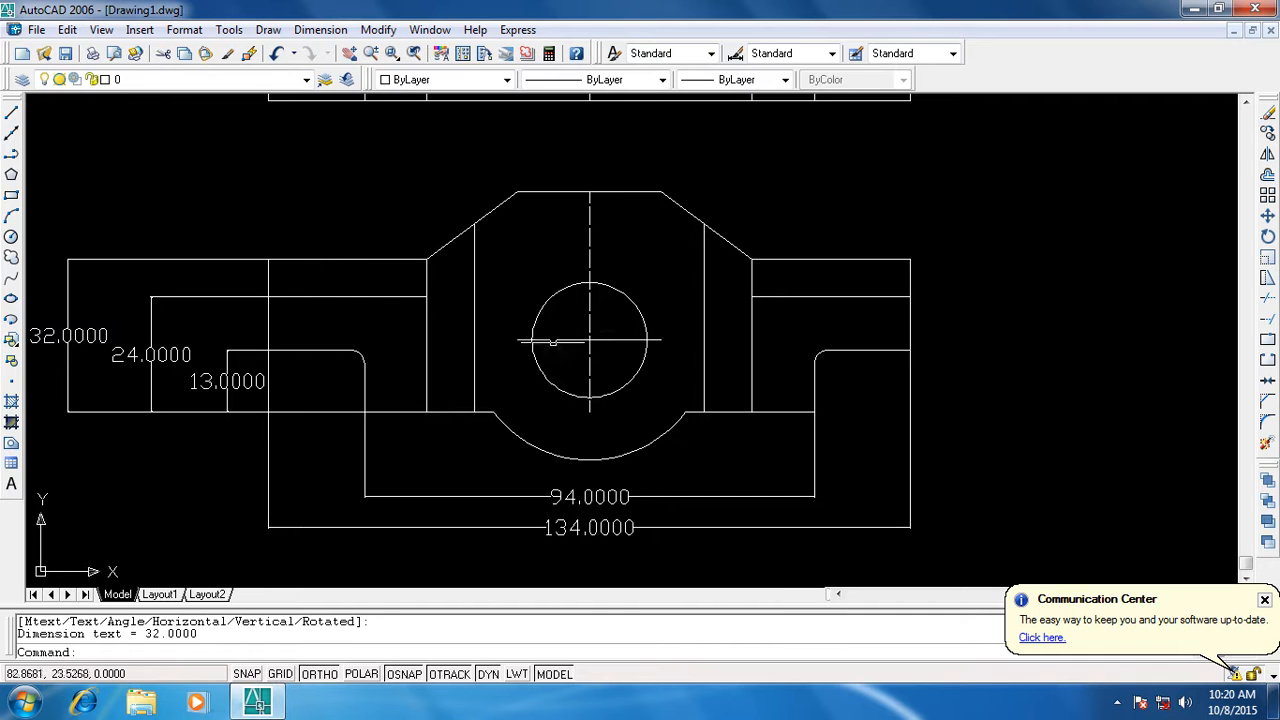
Add a horizontal linear dimension across the central circle's diameter, placed just above the circle
left_click(307, 31)
left_click(330, 77)
left_click(531, 340)
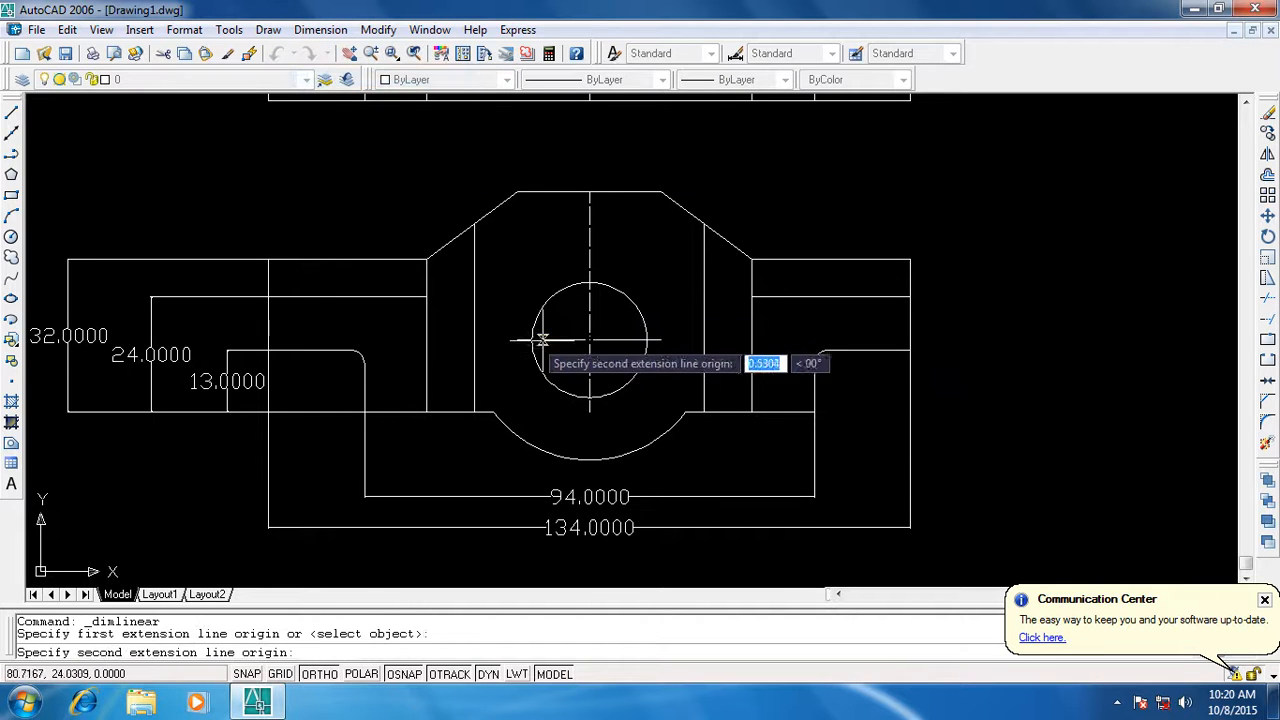
left_click(647, 340)
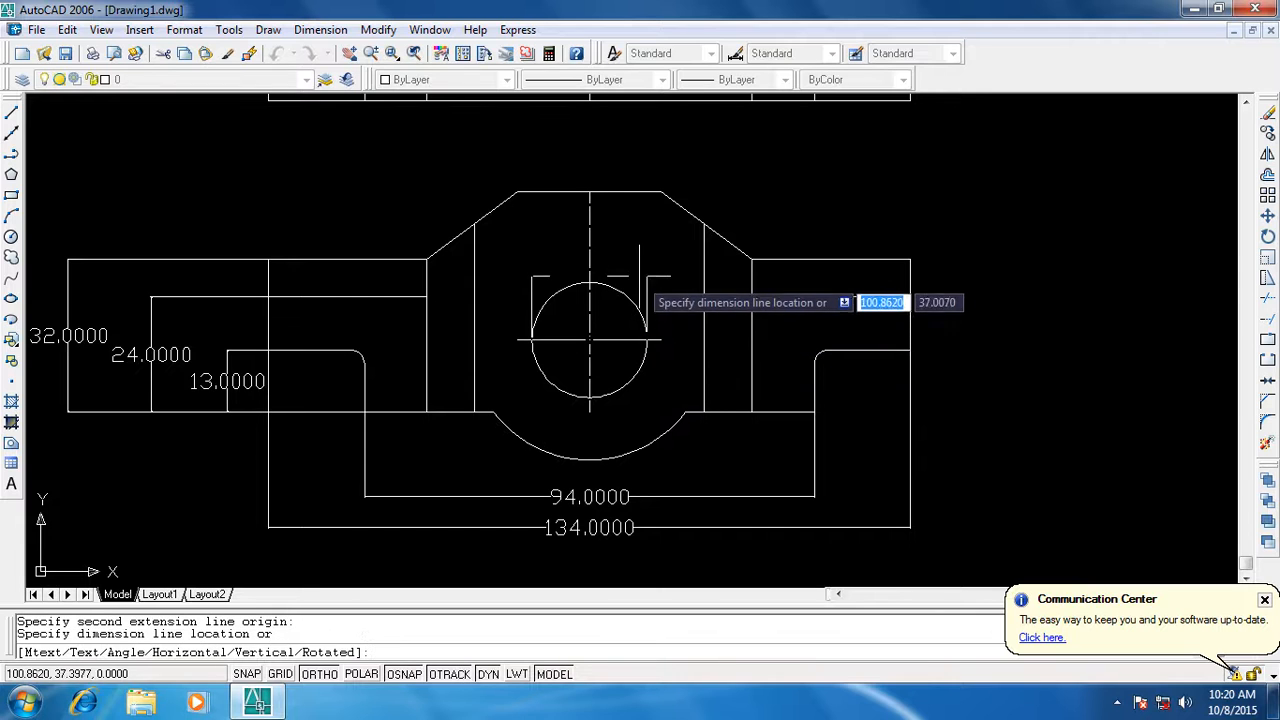
left_click(640, 261)
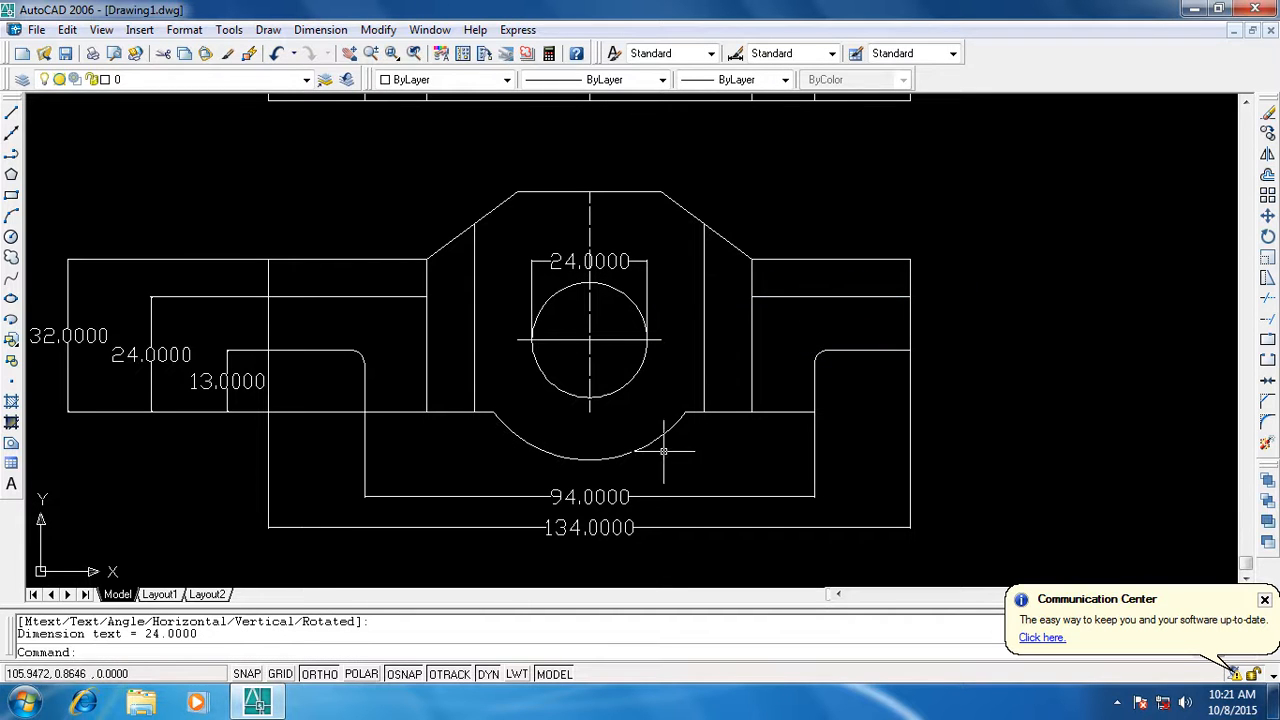
Add an aligned dimension from the circle's center diagonally to the large lower arc to show the arc's radius
left_click(318, 30)
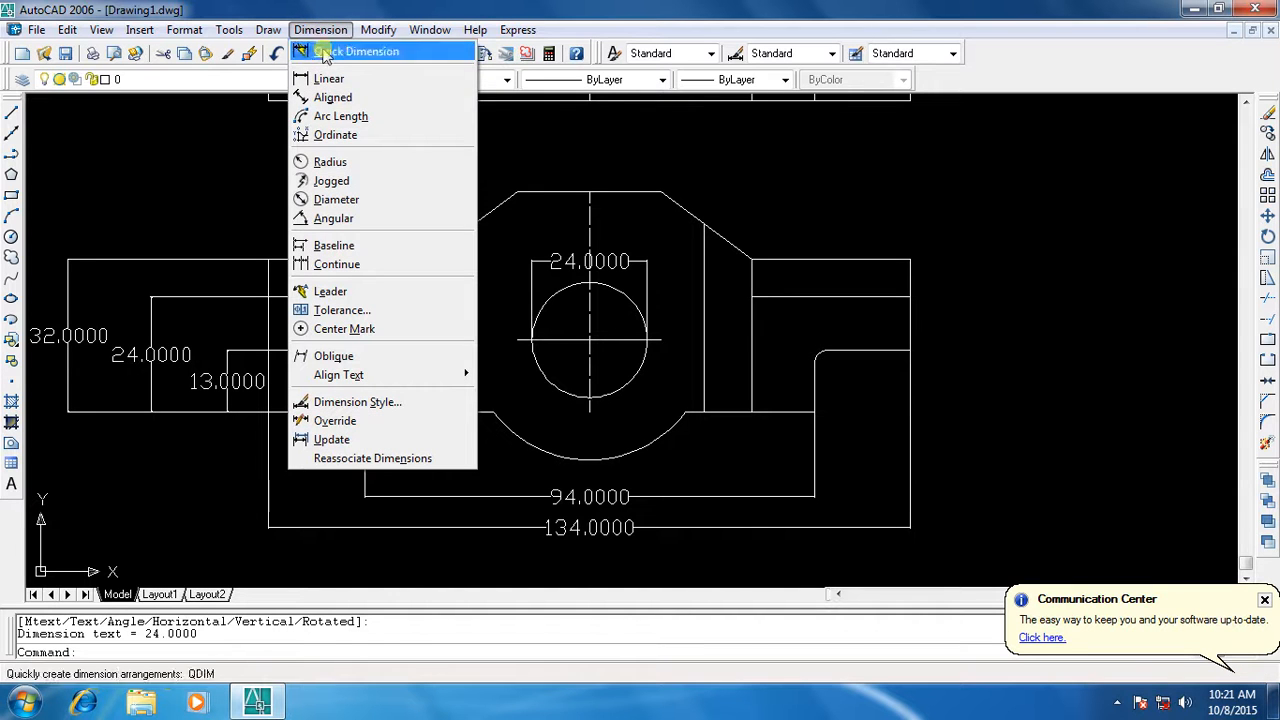
left_click(334, 98)
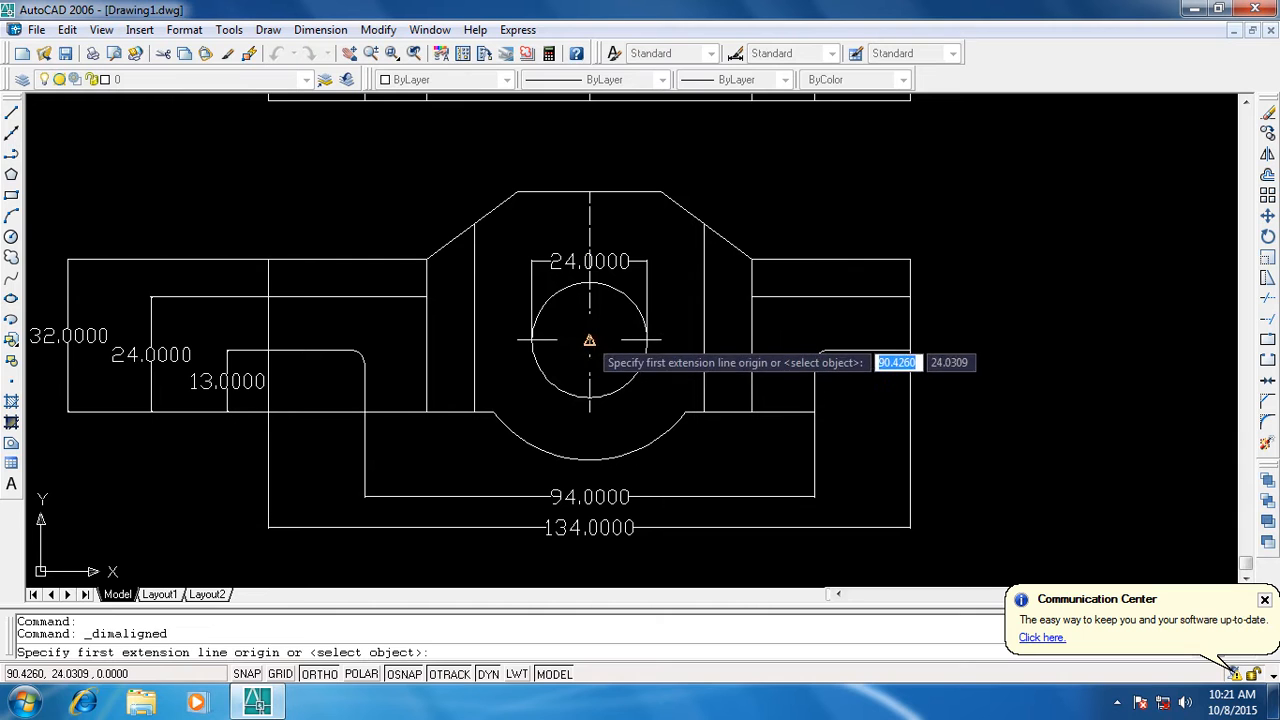
left_click(590, 340)
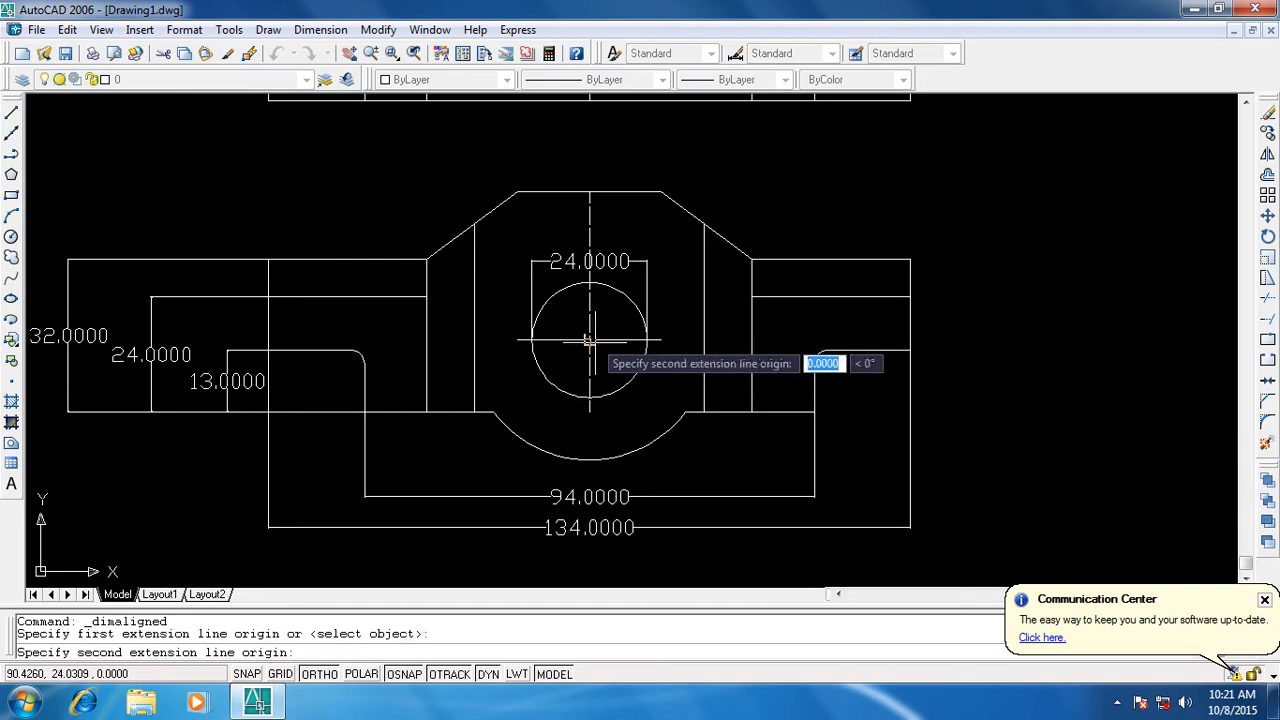
left_click(654, 439)
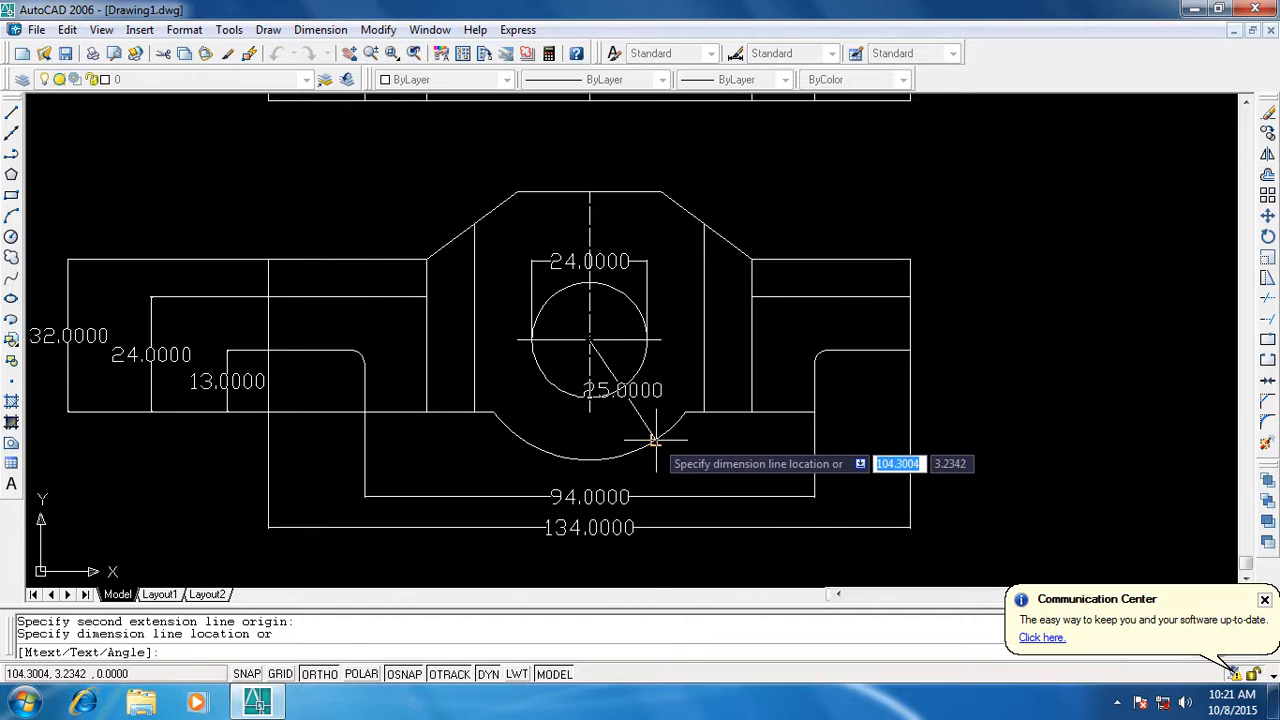
left_click(654, 439)
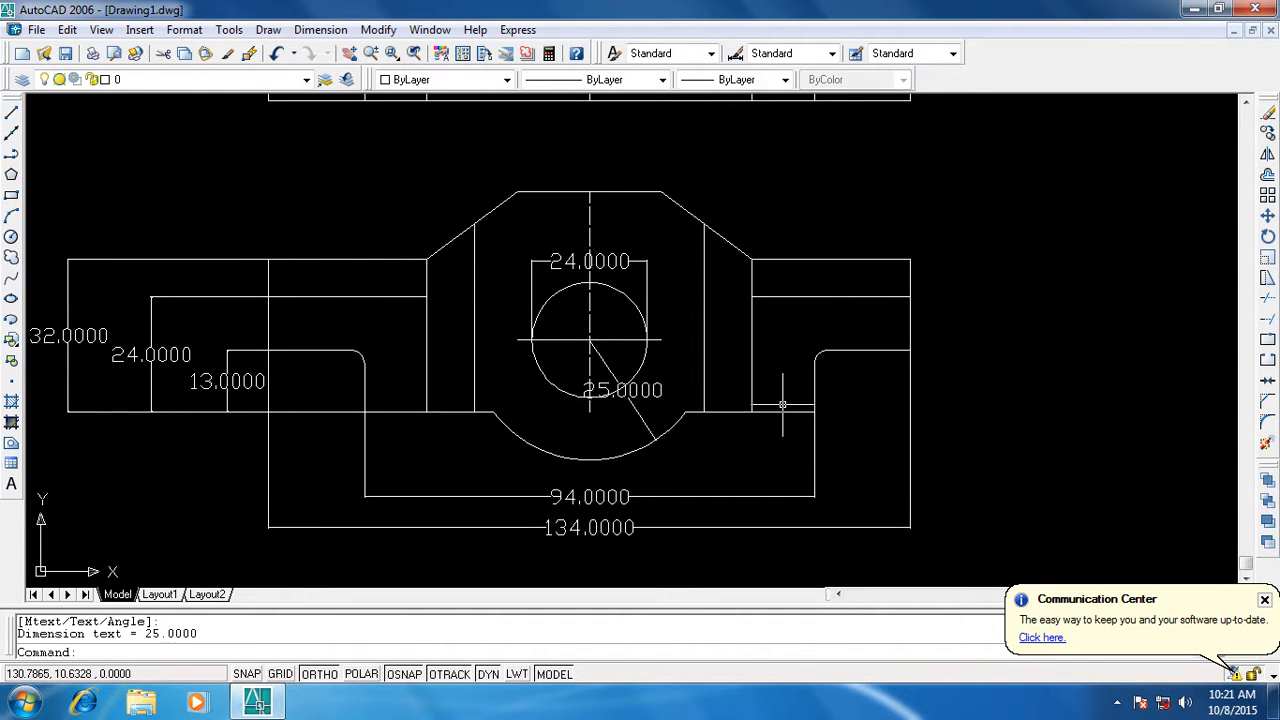
Add a horizontal linear dimension along the body's short top edge, placed just above it
left_click(320, 29)
left_click(325, 80)
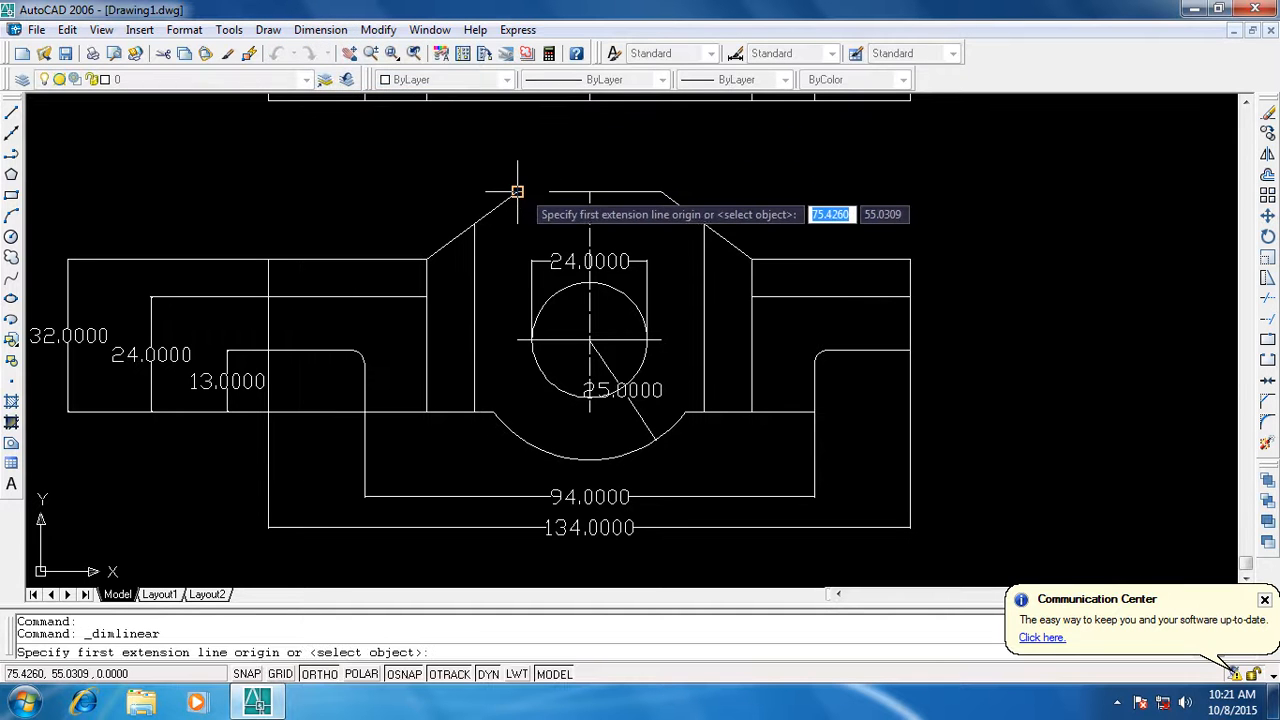
left_click(517, 191)
left_click(662, 191)
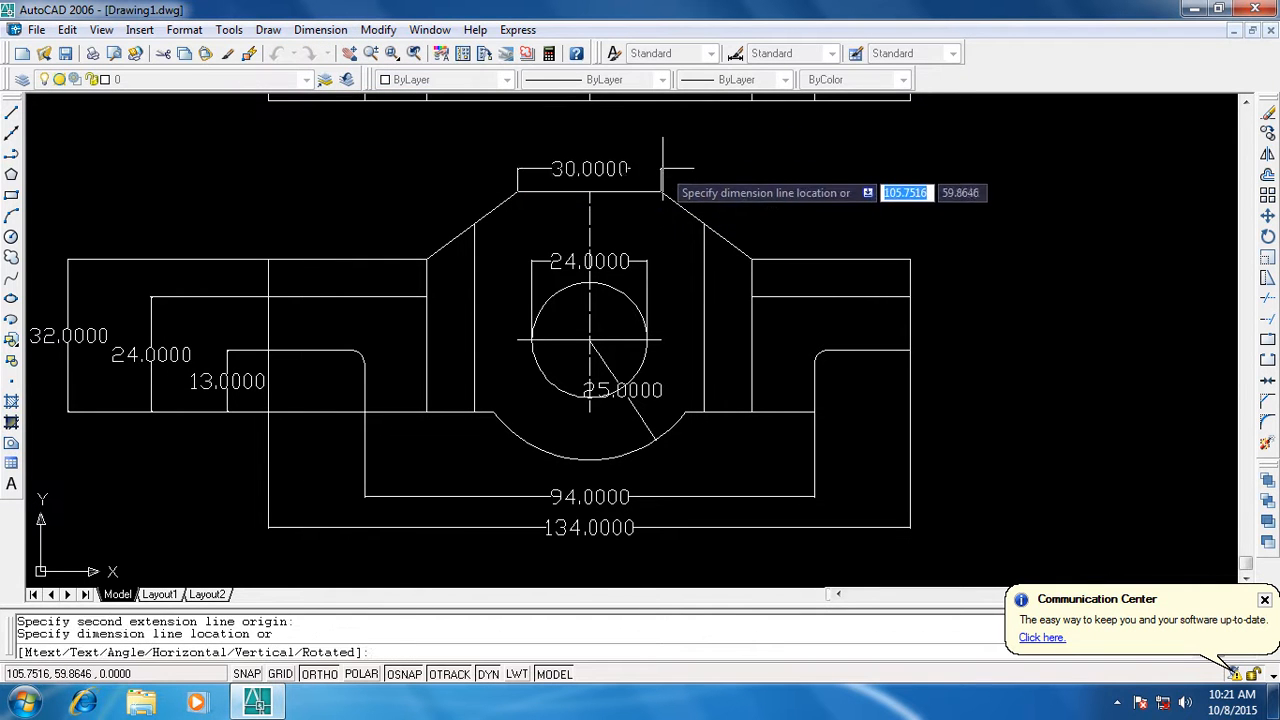
left_click(662, 168)
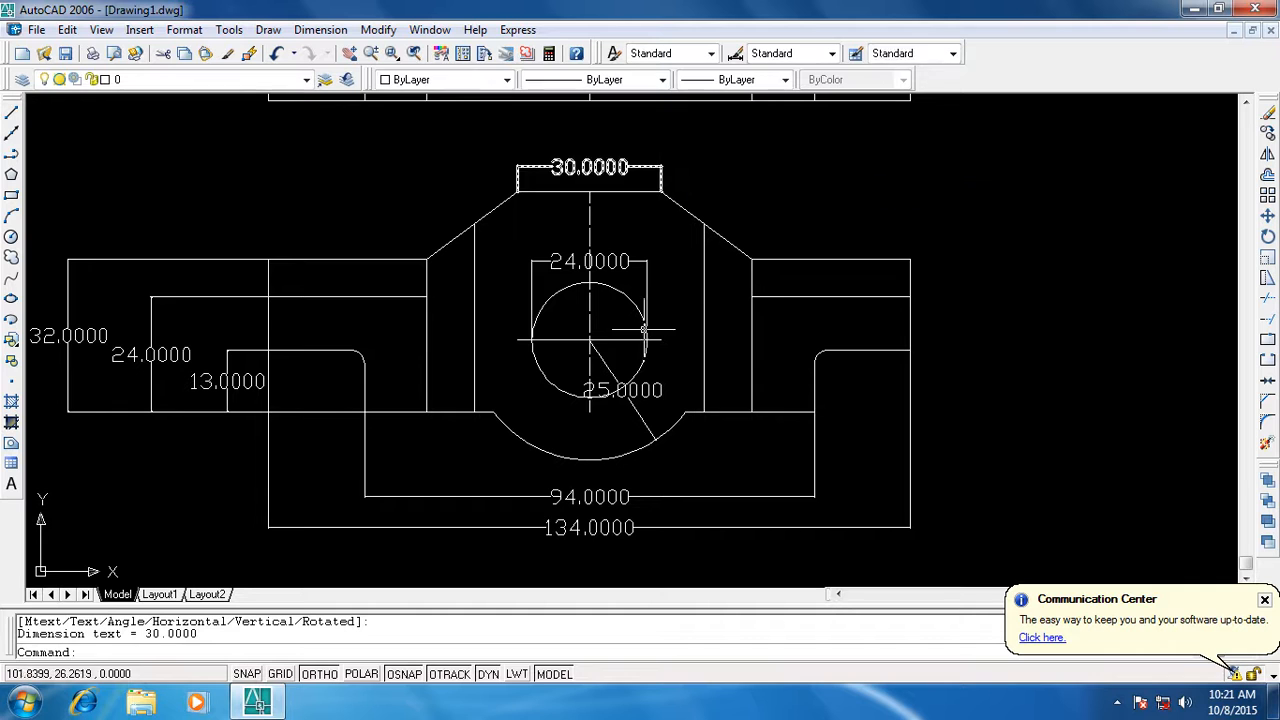
Add a horizontal linear dimension between the sloped edges near the inner vertical lines' upper ends, placed above the top edge dimension
left_click(320, 29)
left_click(325, 80)
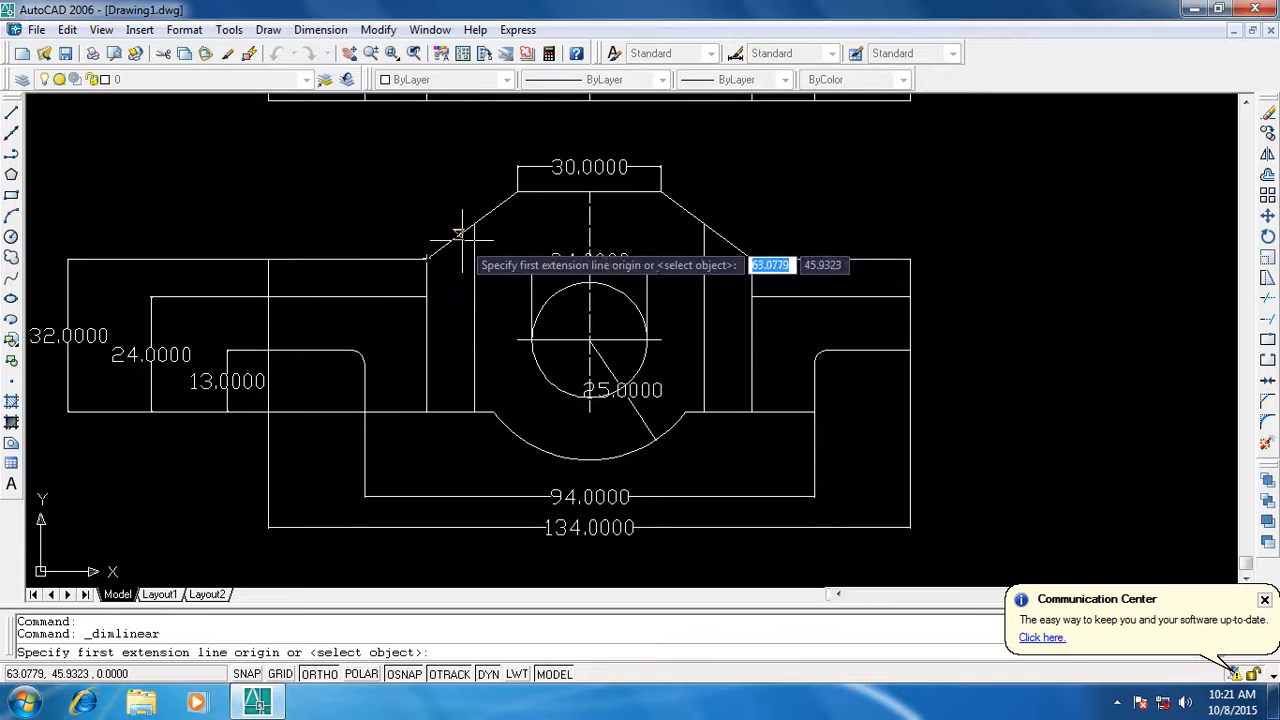
left_click(472, 228)
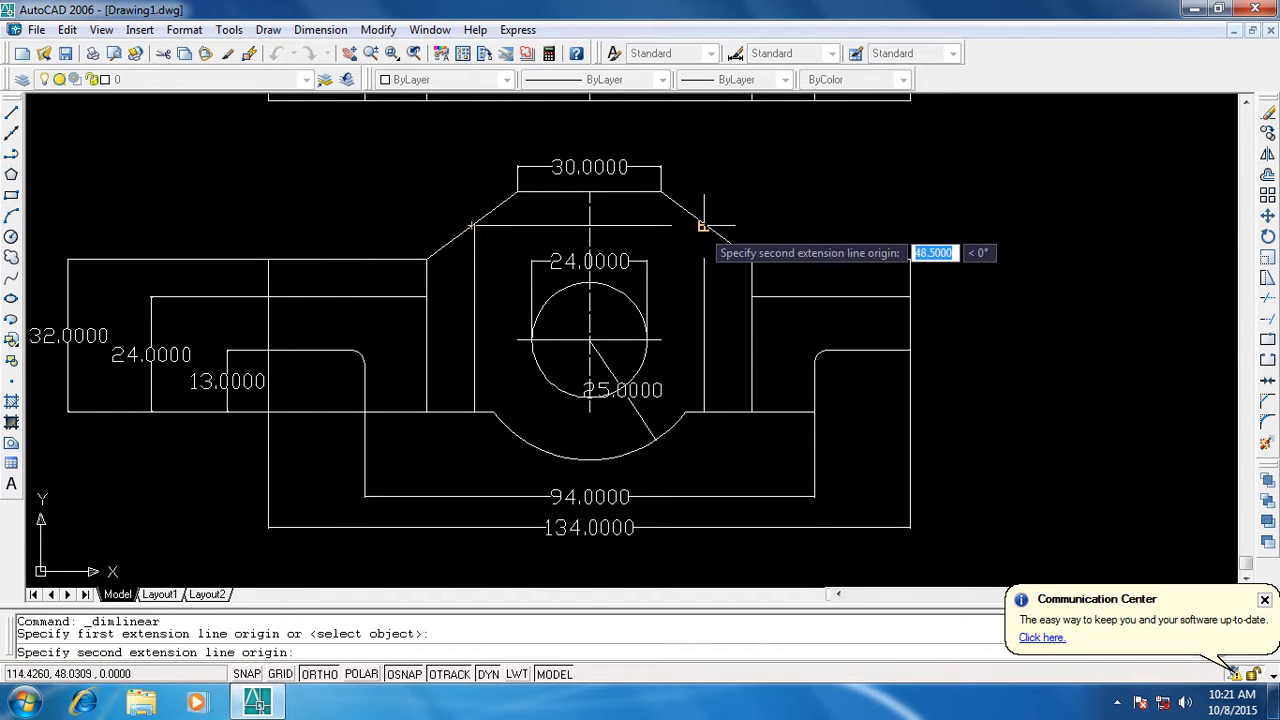
left_click(704, 216)
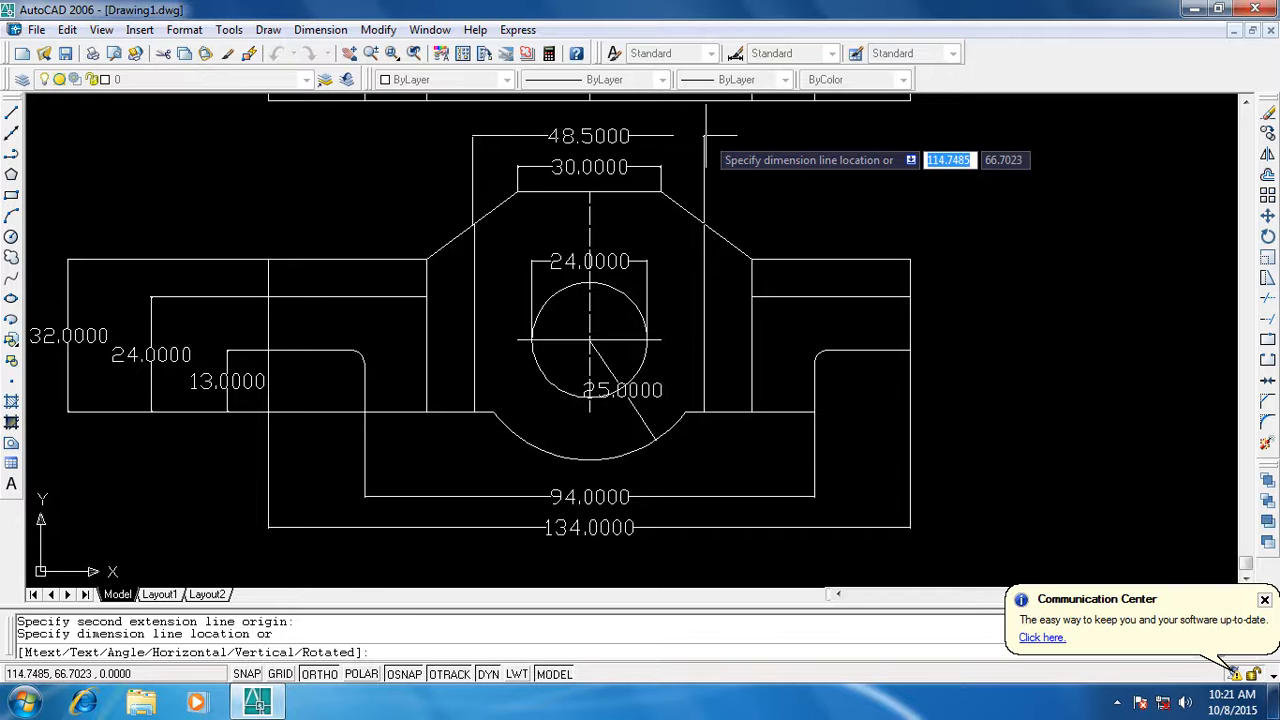
left_click(706, 134)
scroll(745, 215, "up", 3)
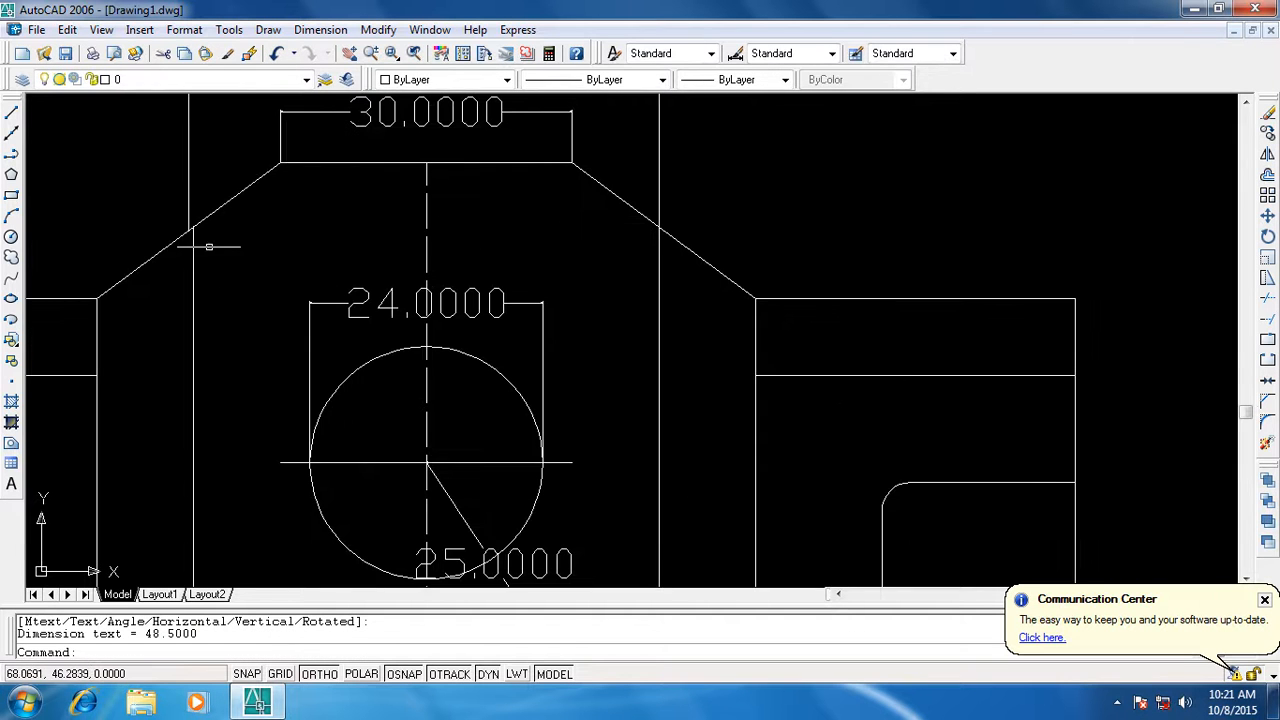
Undo the last horizontal linear dimension placed between the sloped edges of the lower view
scroll(209, 186, "up", 4)
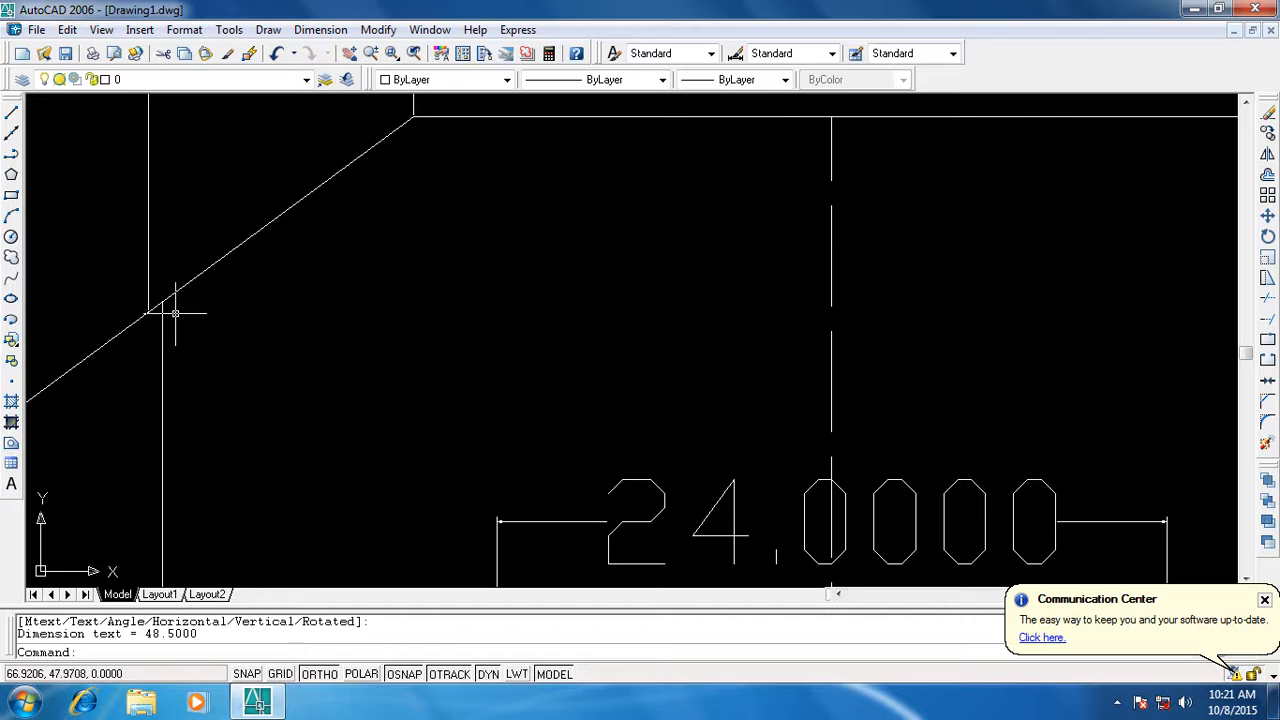
key("ctrl+z")
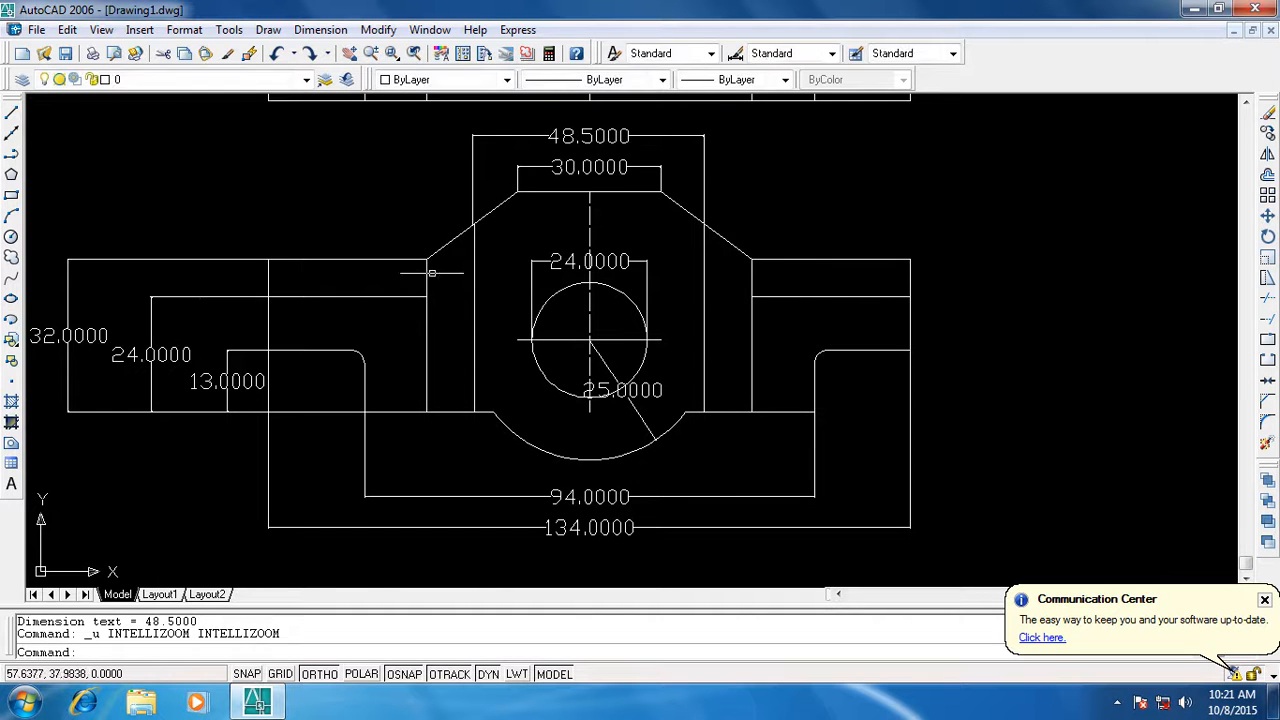
key("ctrl+z")
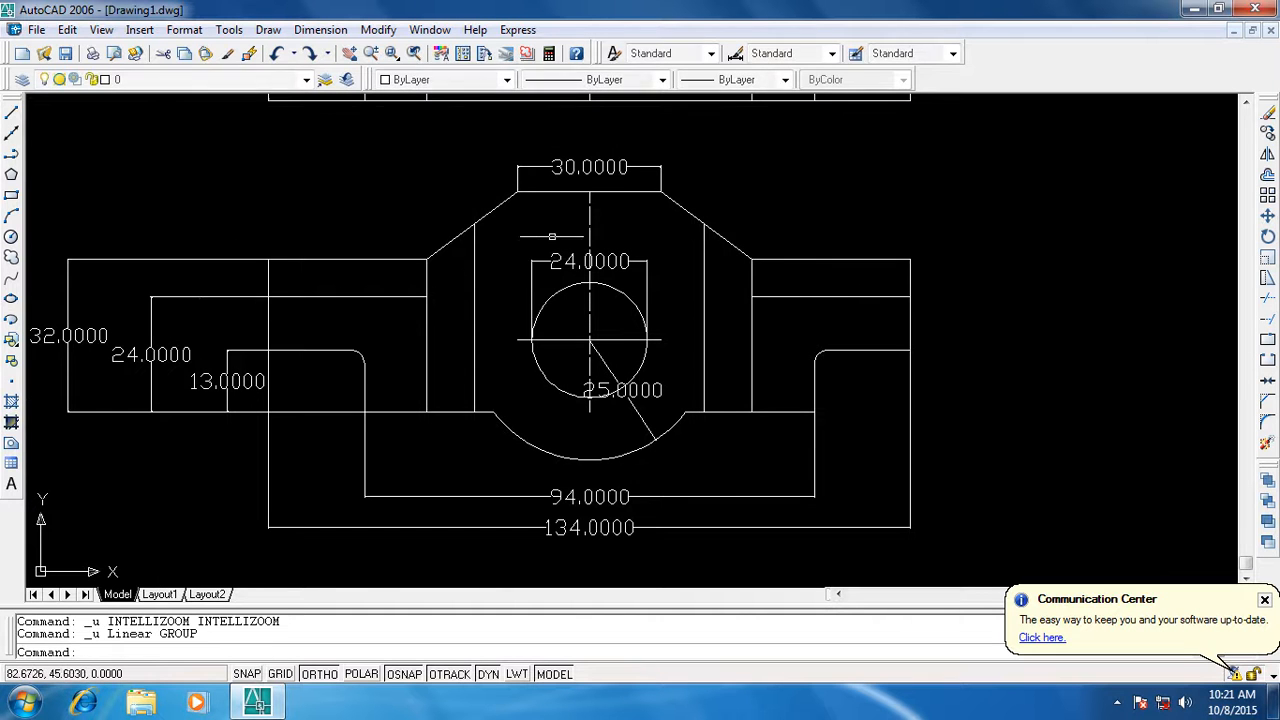
Add a horizontal linear dimension between the exact upper ends of the two inner vertical lines, placed above the top edge dimension
left_click(320, 29)
left_click(330, 77)
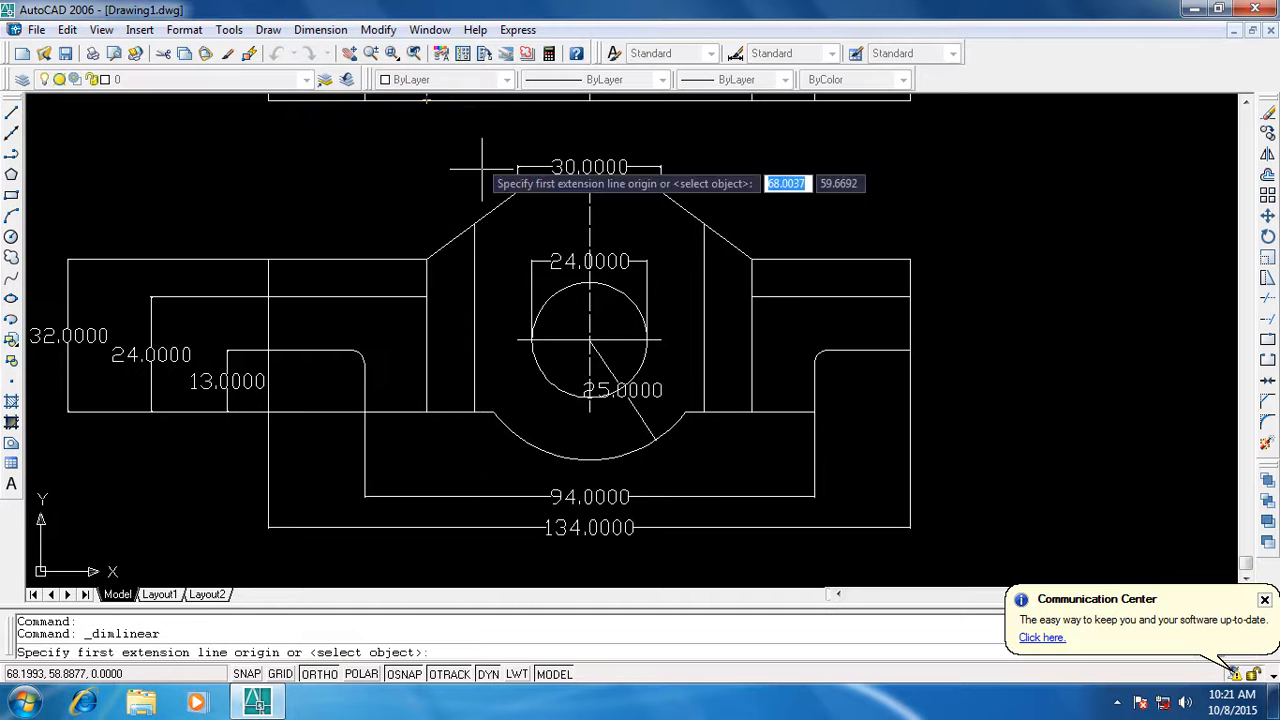
left_click(474, 223)
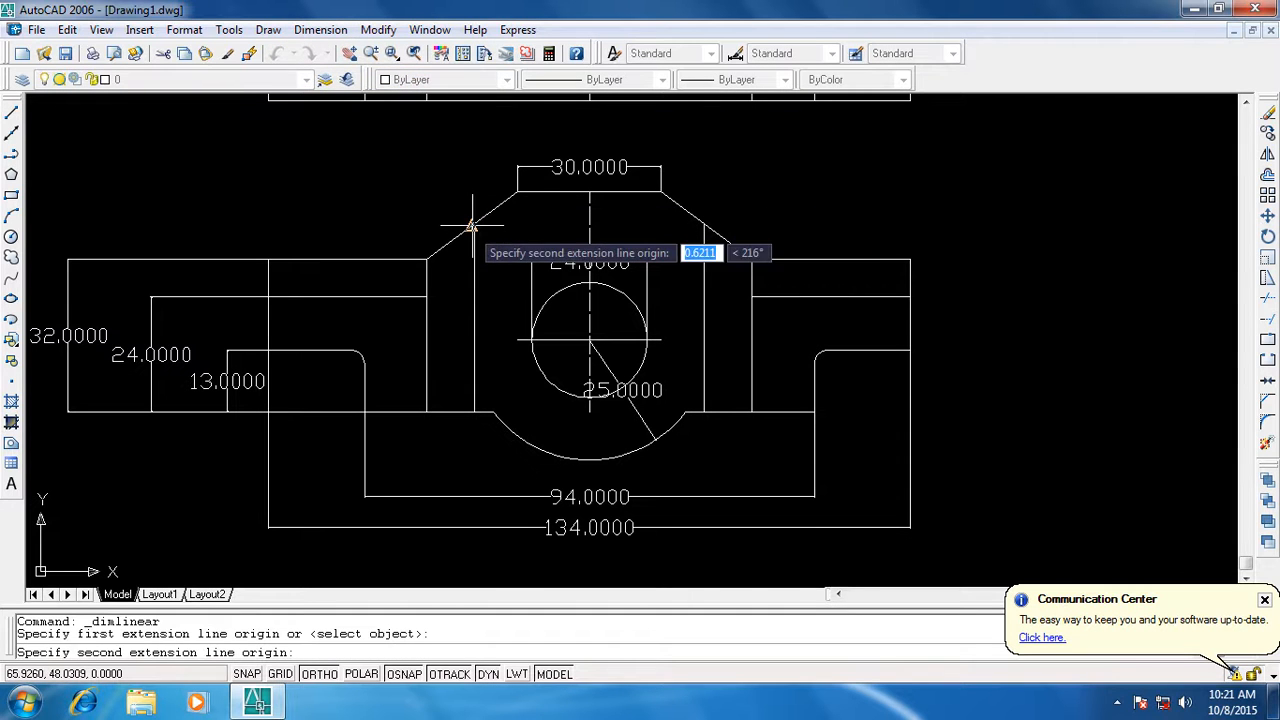
left_click(704, 225)
left_click(702, 136)
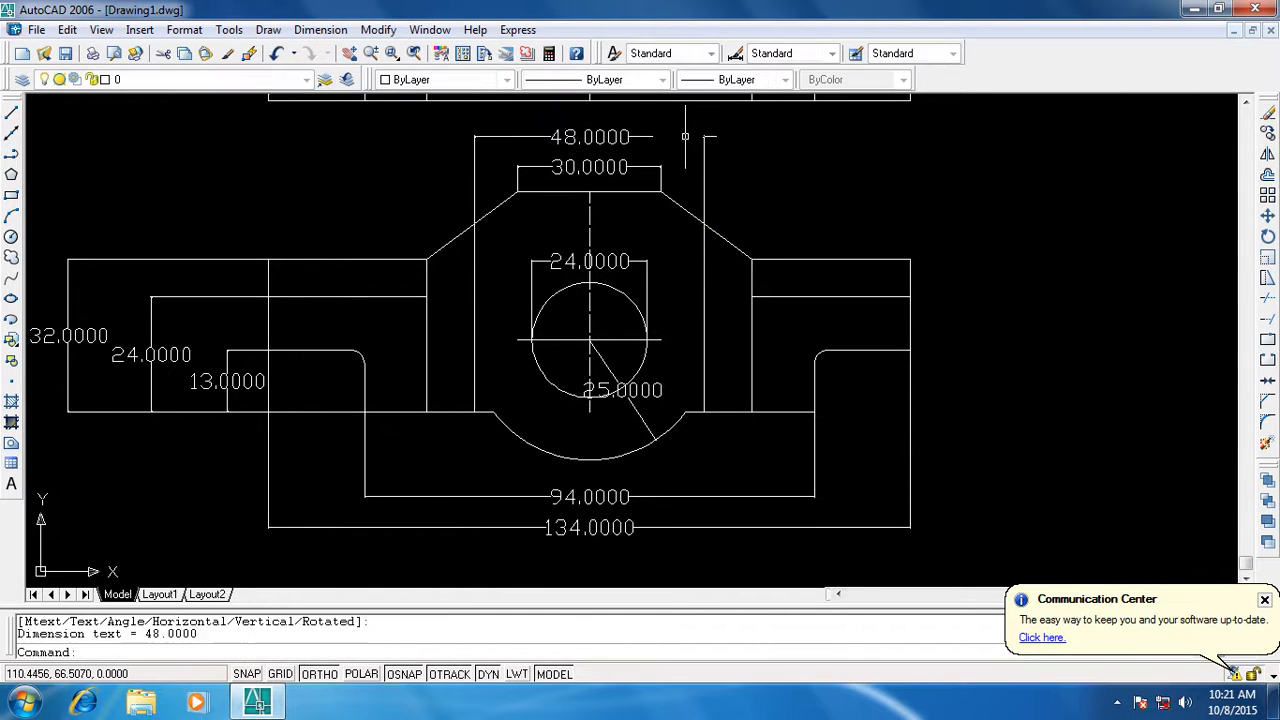
scroll(582, 292, "down", 2)
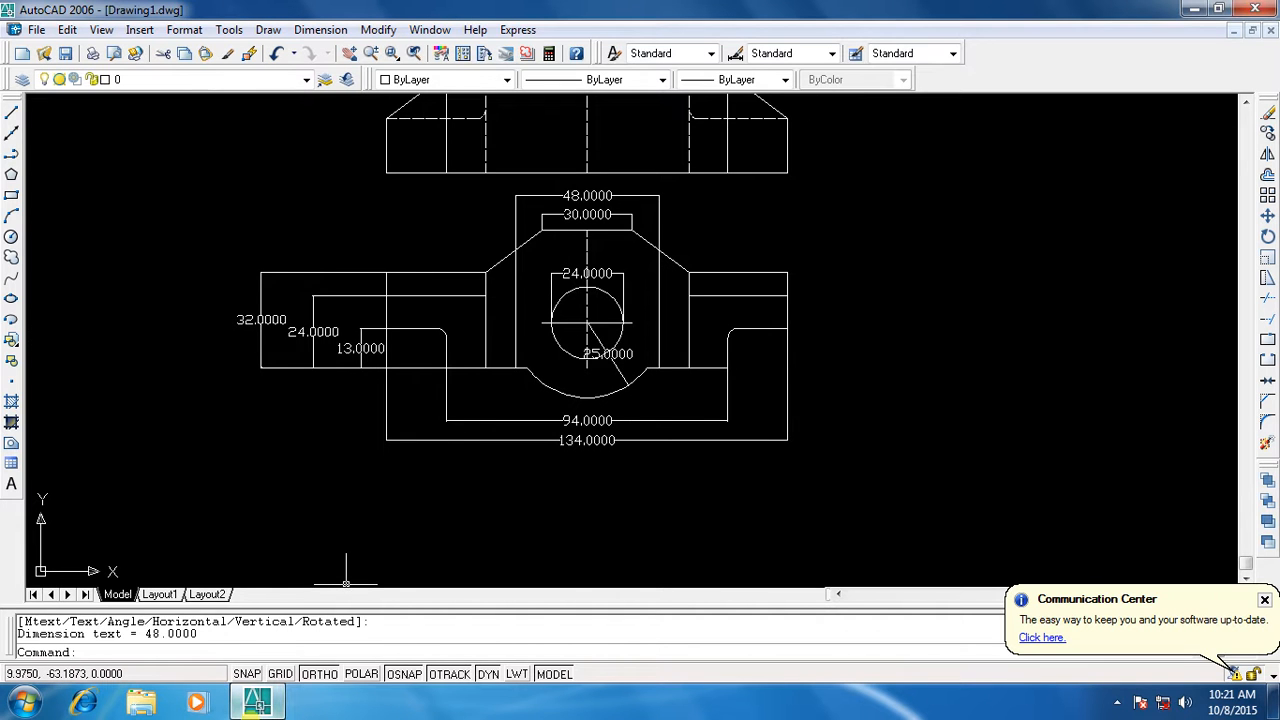
Try to add a horizontal linear dimension between the dashed vertical lines directly on the upper view's bottom edge
mouse_move(256, 703)
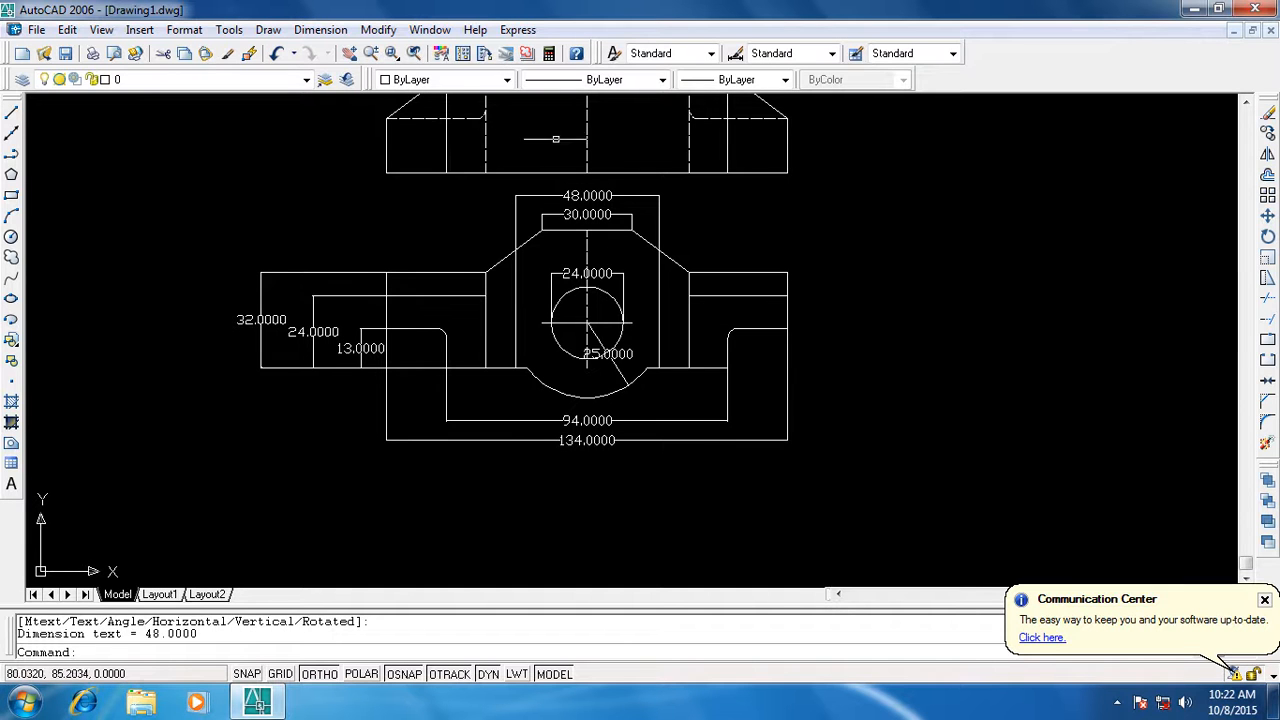
key("Escape")
left_click(314, 33)
left_click(322, 80)
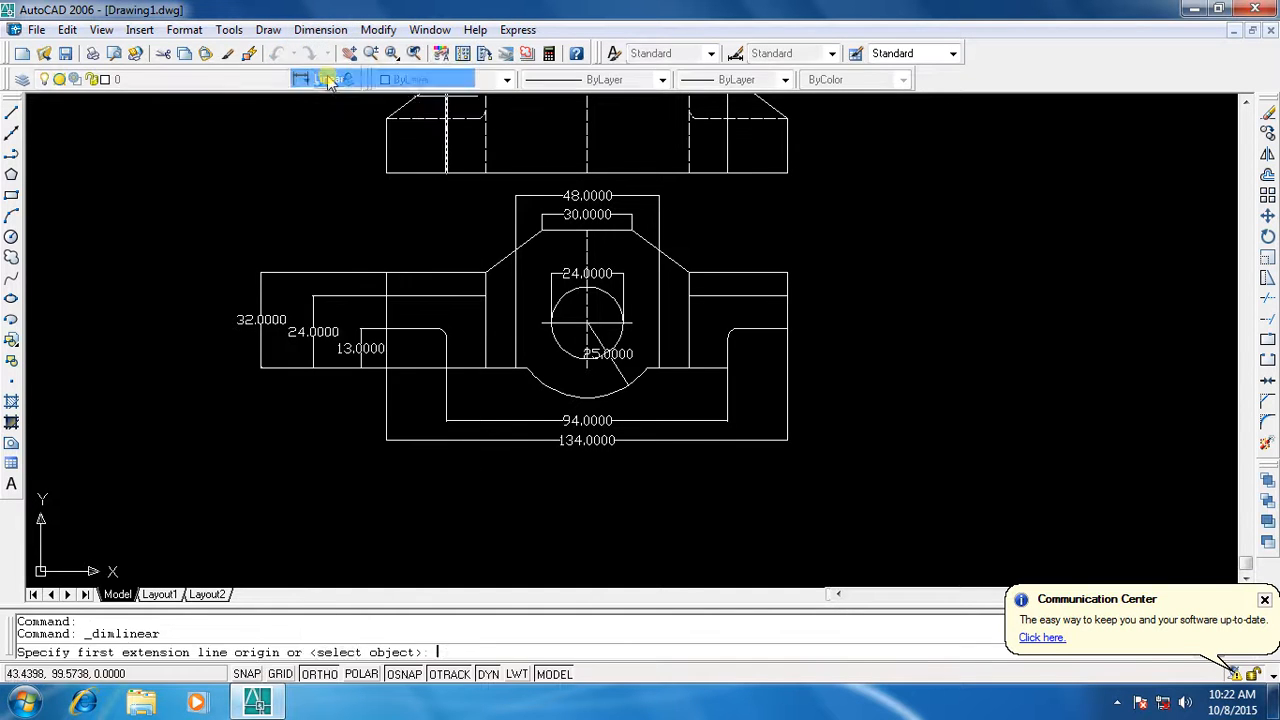
left_click(485, 173)
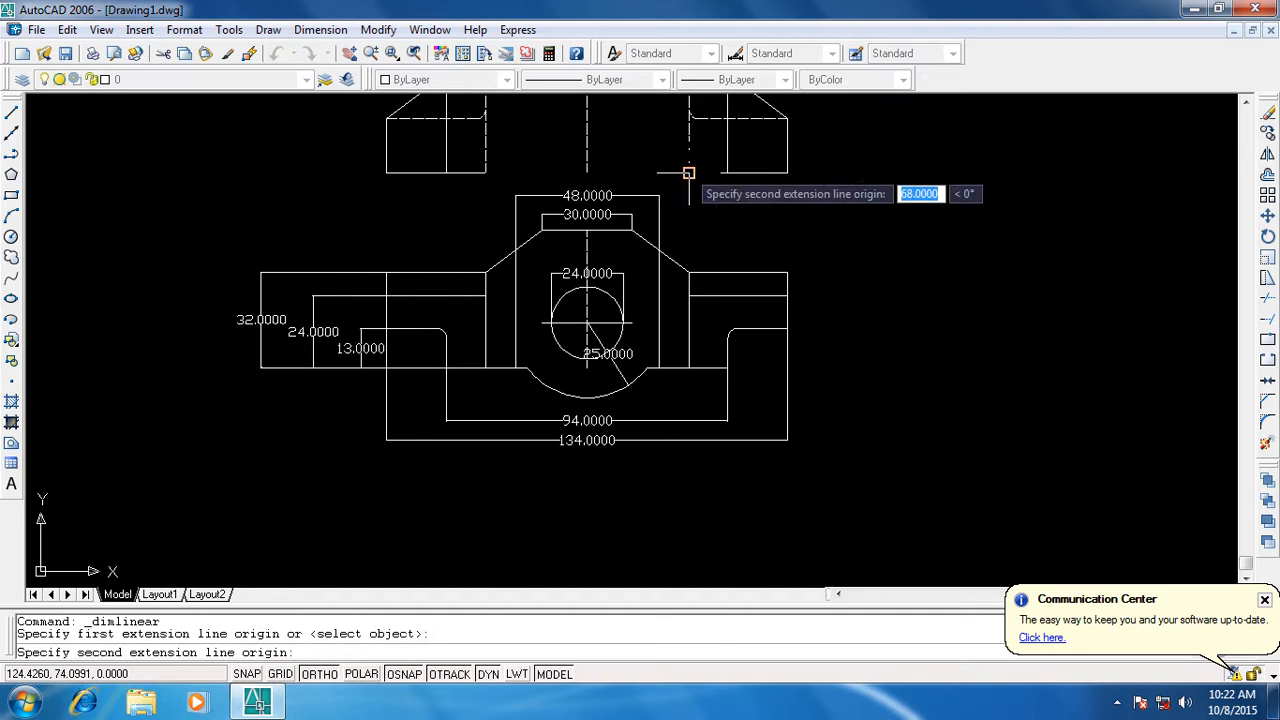
left_click(688, 173)
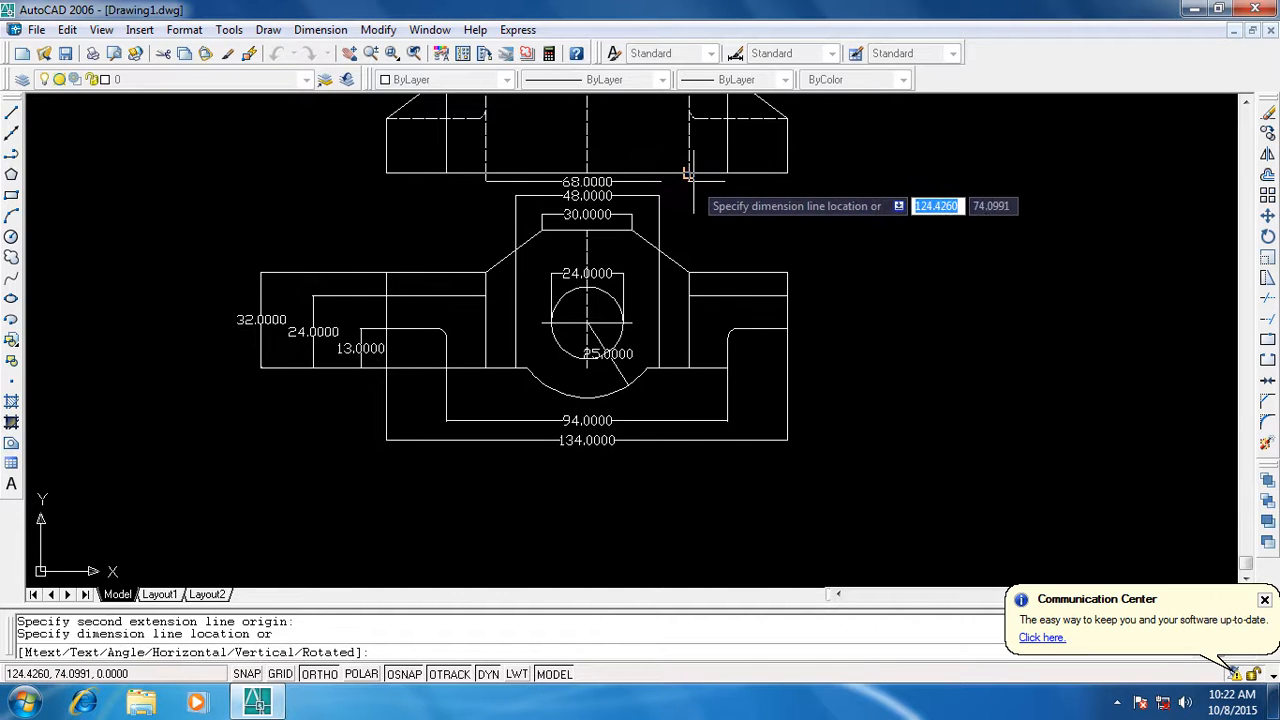
left_click(689, 172)
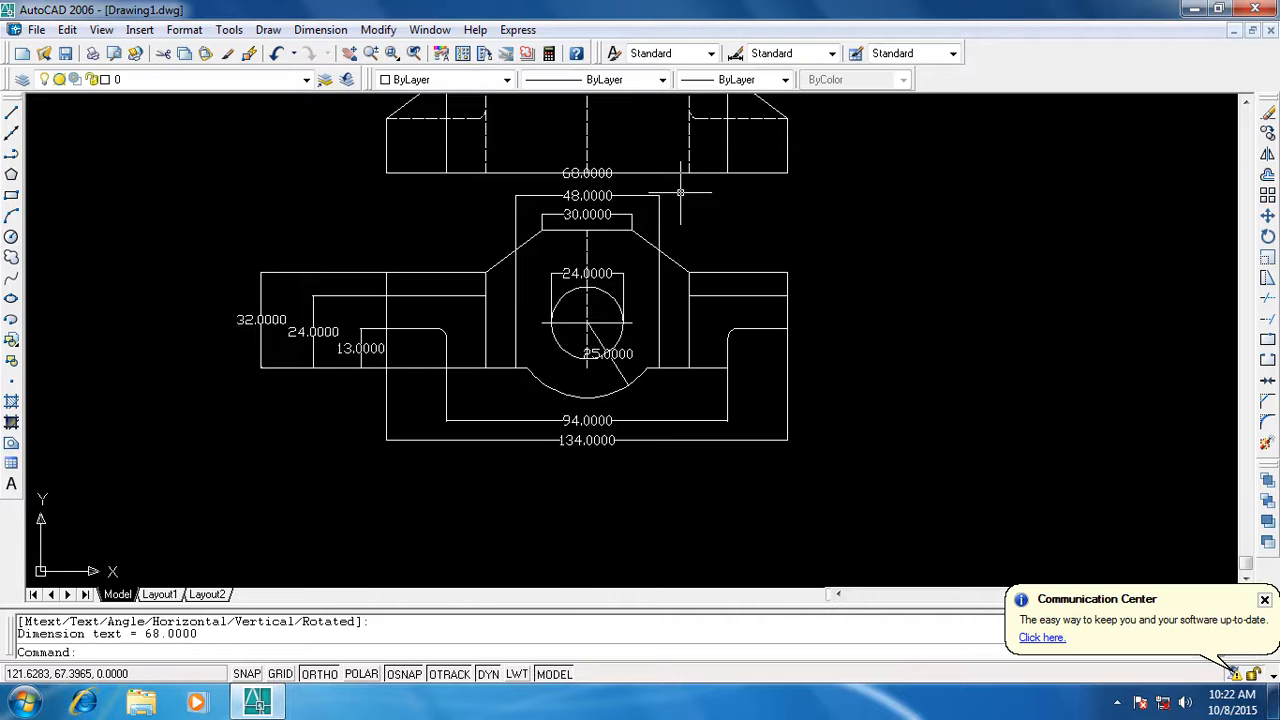
key("ctrl+z")
Add a horizontal linear dimension between the lower ends of the upper view's dashed vertical lines, placed just below its bottom edge
left_click(320, 29)
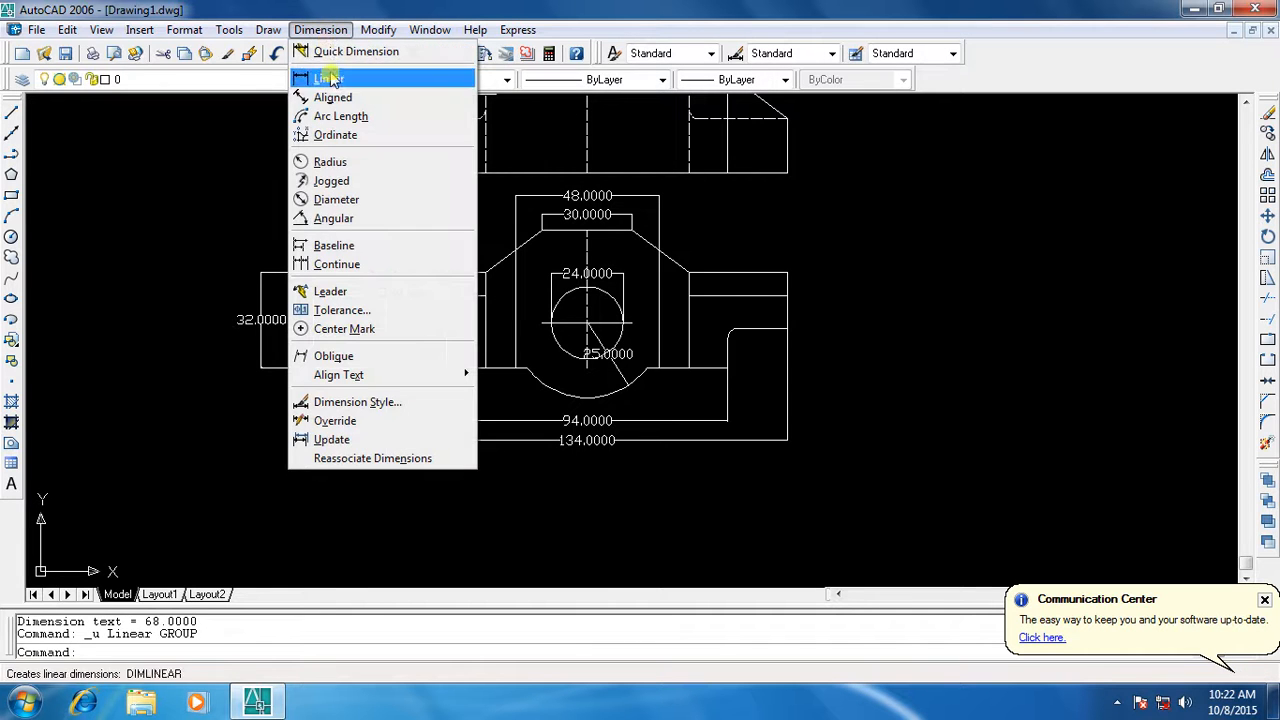
left_click(329, 79)
left_click(486, 172)
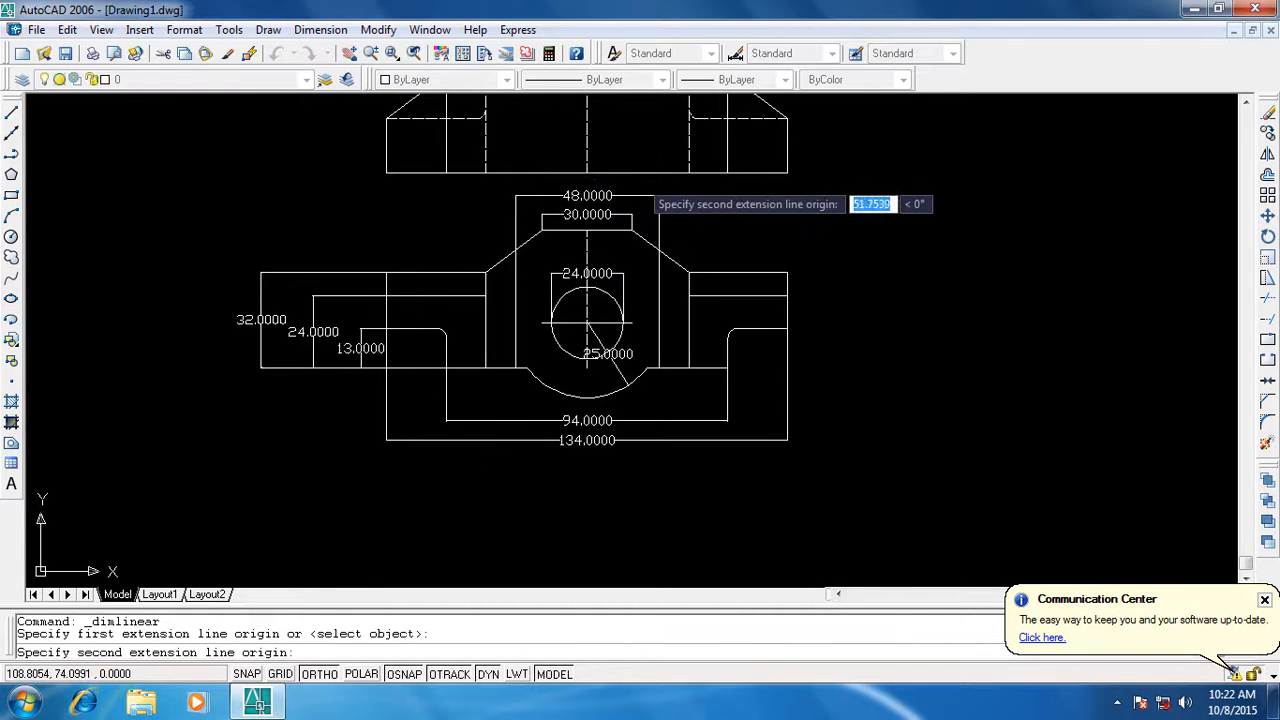
left_click(687, 173)
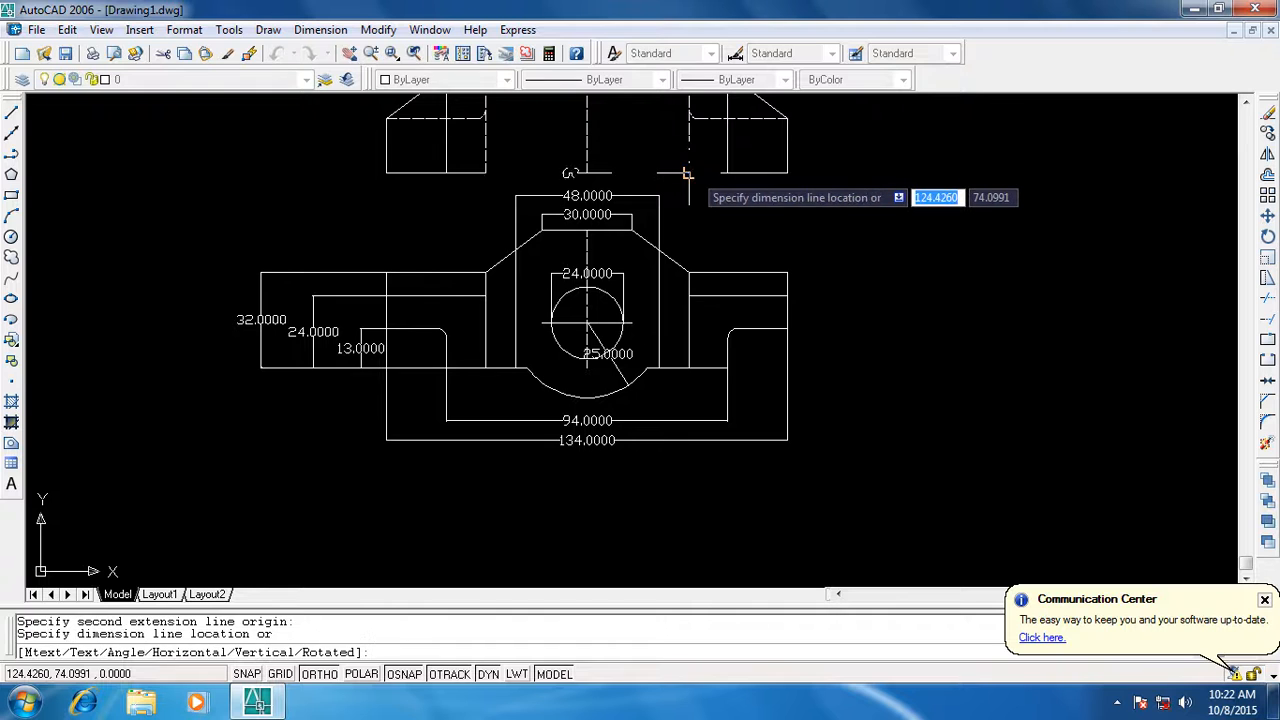
left_click(694, 185)
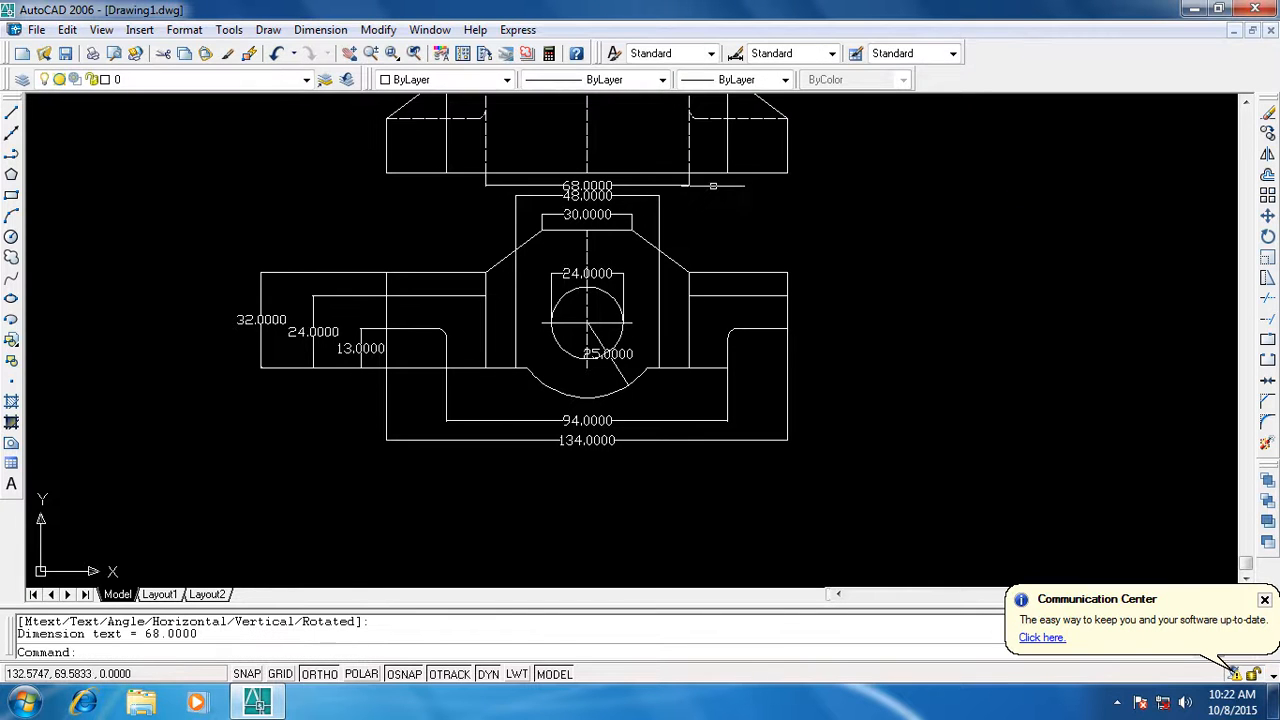
Add a radius dimension to the rounded corner on the lower view's right arm, placed diagonally below the corner
scroll(701, 251, "up", 3)
scroll(643, 206, "down", 4)
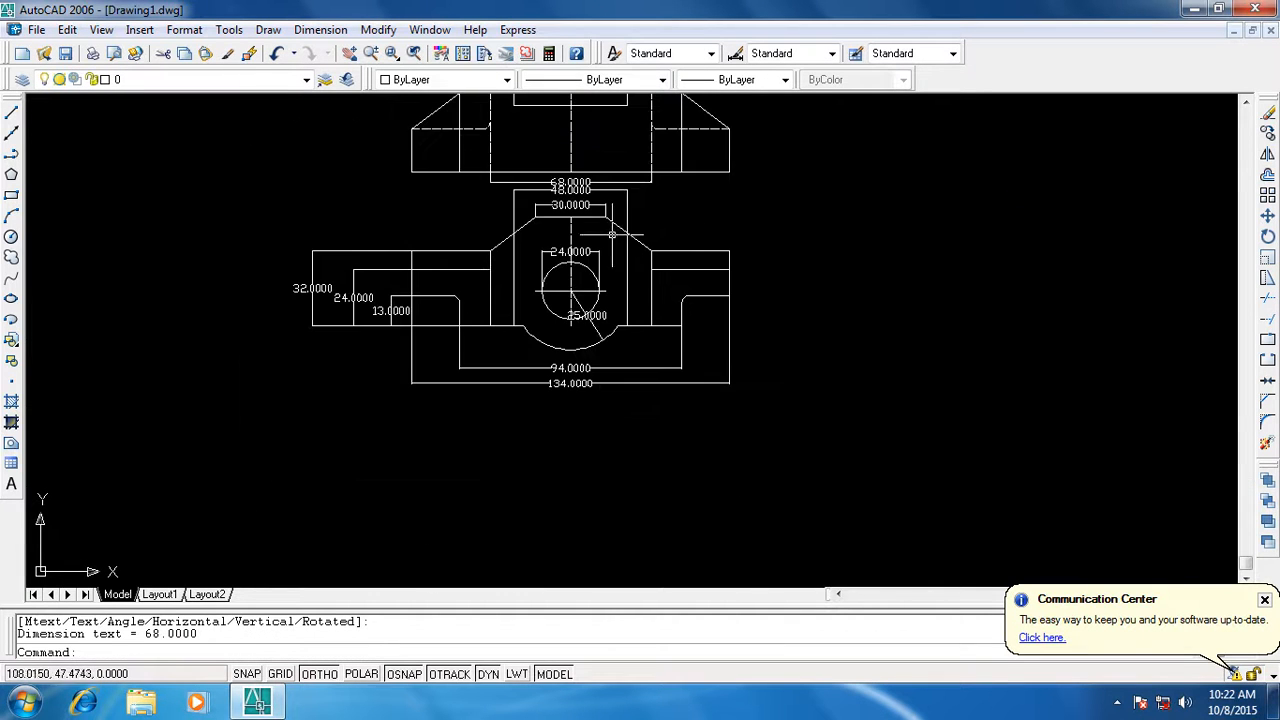
left_click(330, 30)
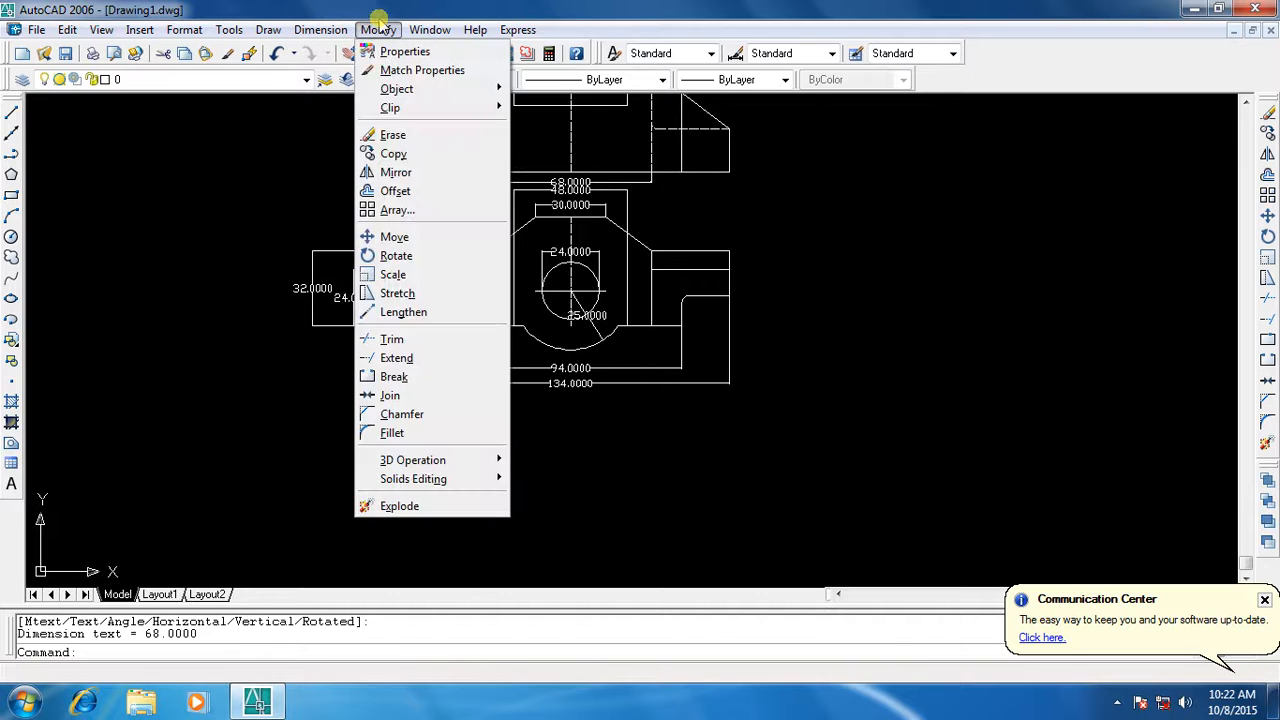
left_click(381, 30)
left_click(349, 53)
mouse_move(551, 194)
left_mouse_down()
mouse_move(608, 249)
mouse_move(772, 316)
left_mouse_up()
key("Escape")
scroll(743, 334, "up", 1)
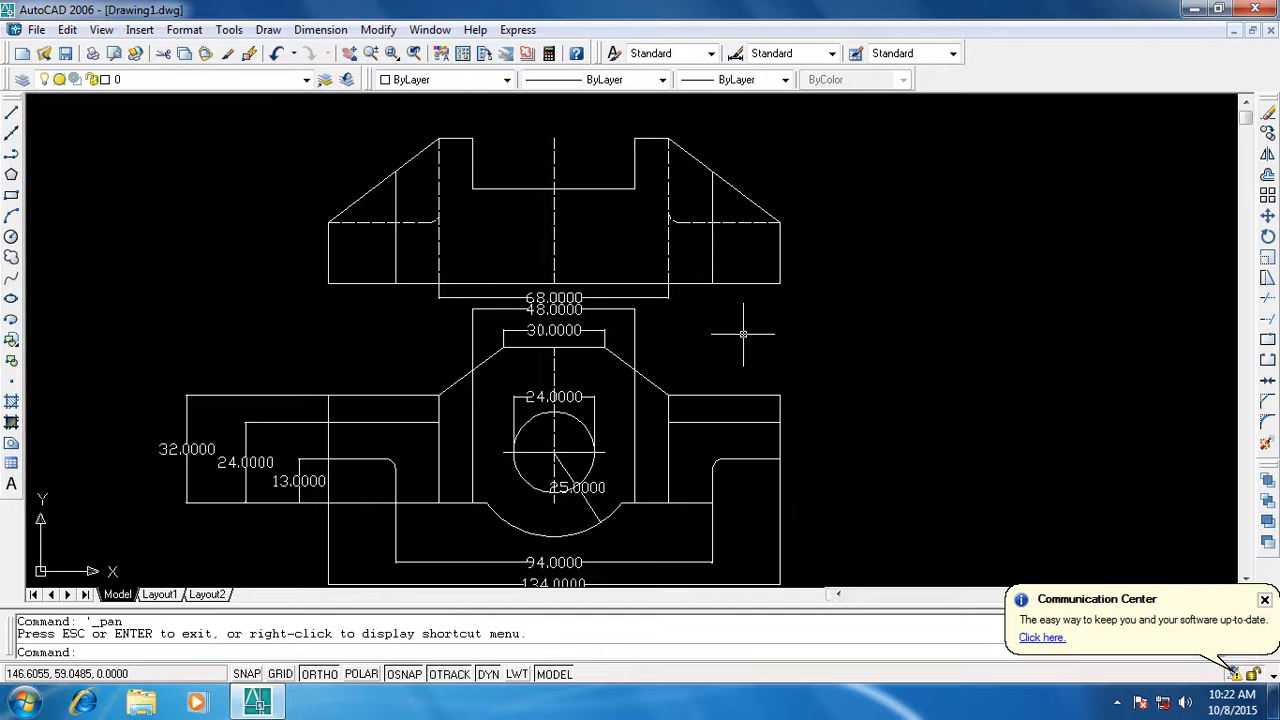
scroll(742, 350, "down", 1)
scroll(800, 487, "up", 2)
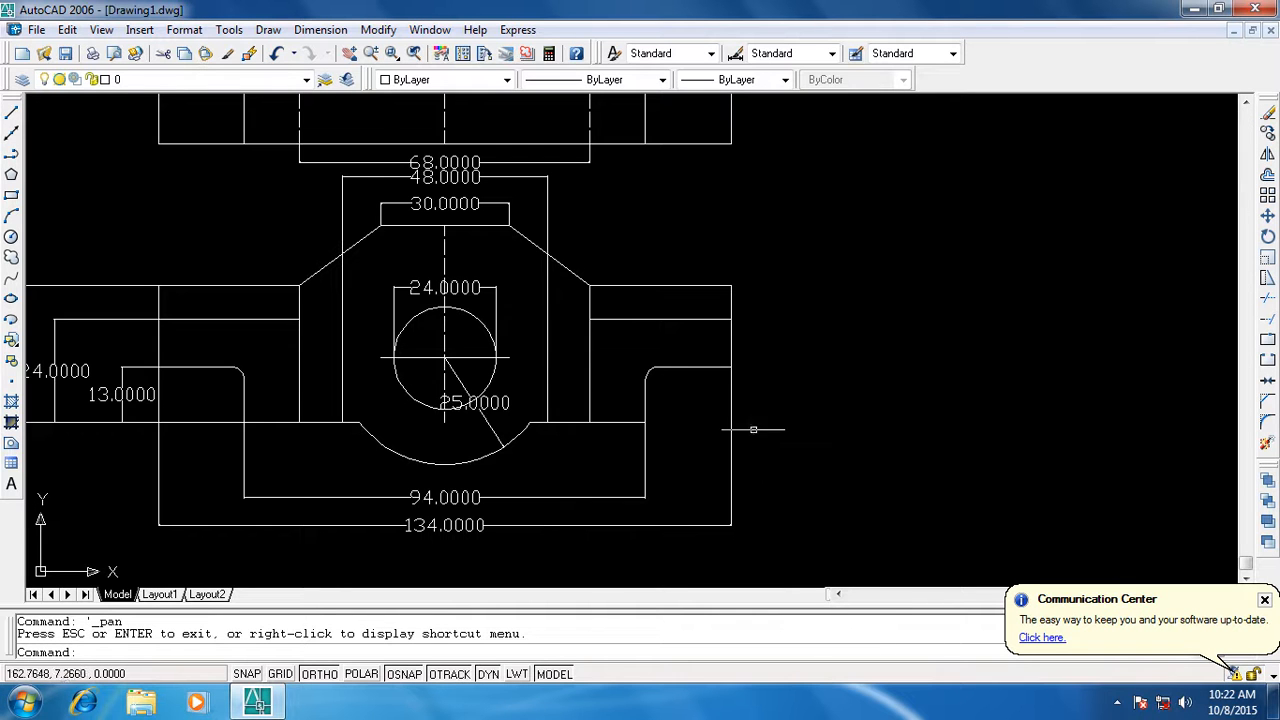
left_click(312, 30)
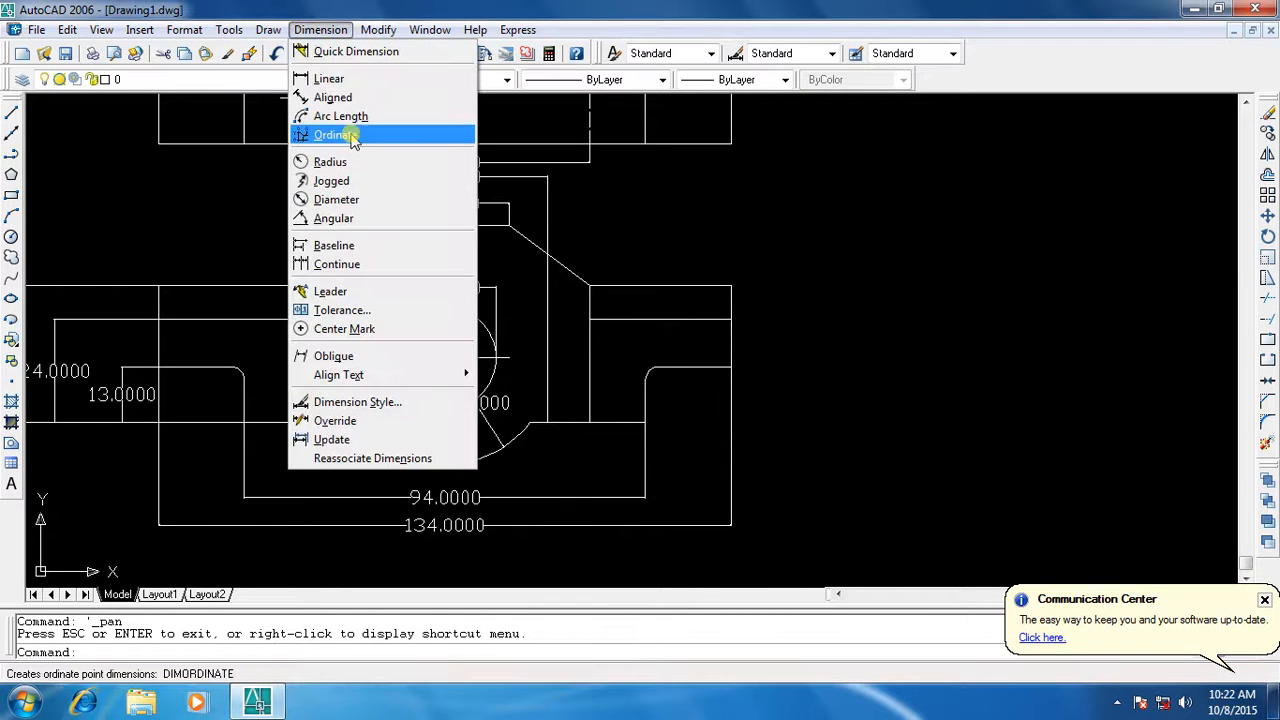
left_click(335, 164)
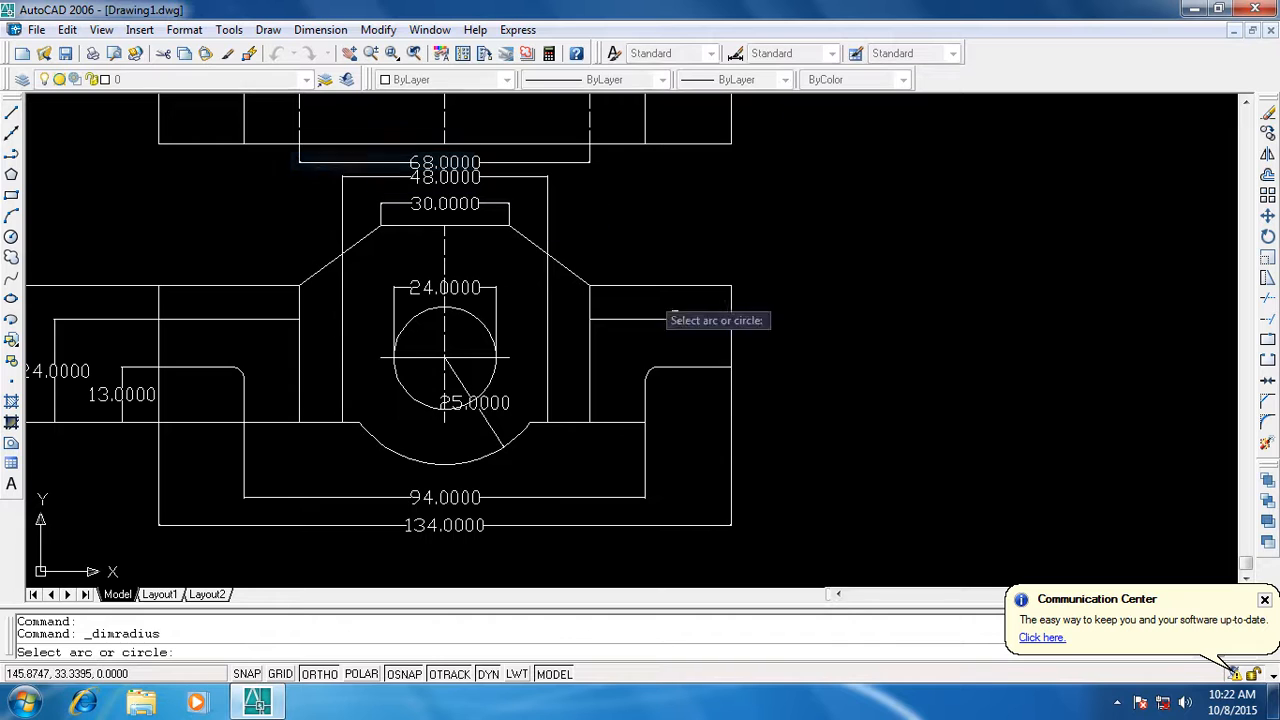
left_click(654, 373)
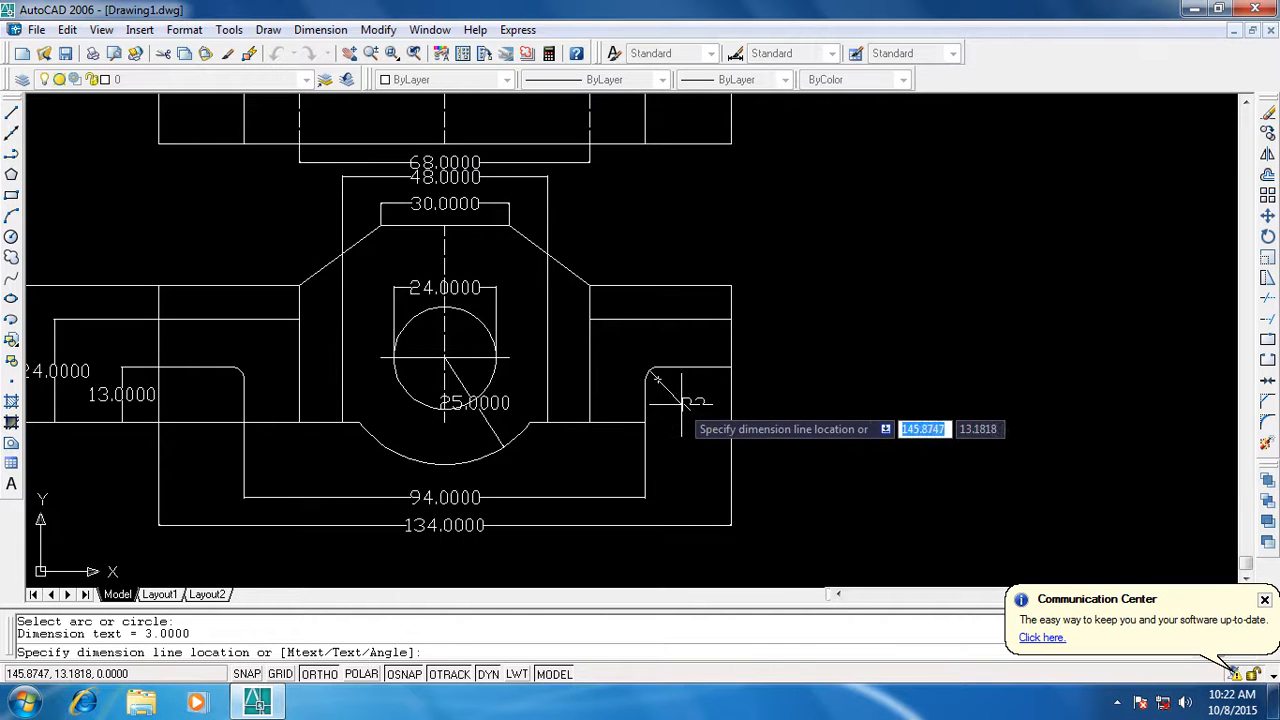
left_click(682, 400)
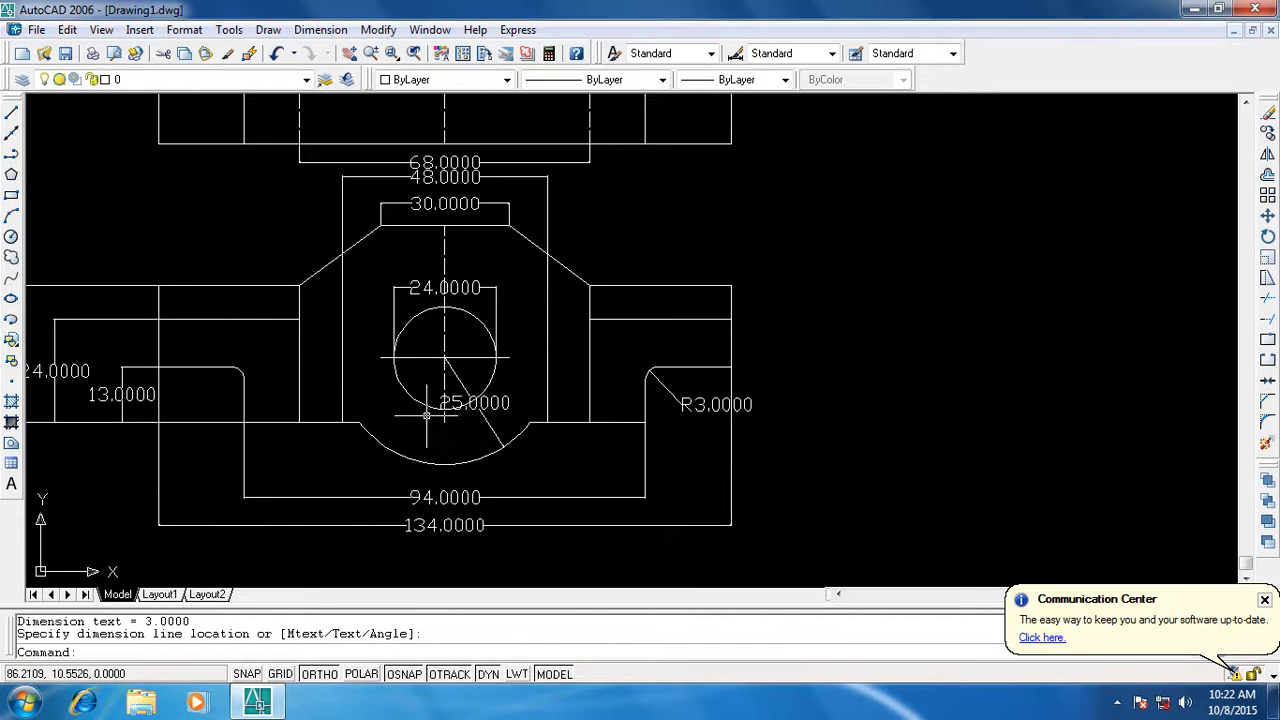
Stretch the circle's horizontal center line to the body's left vertical edge and erase the diagonal aligned dimension
left_click(351, 54)
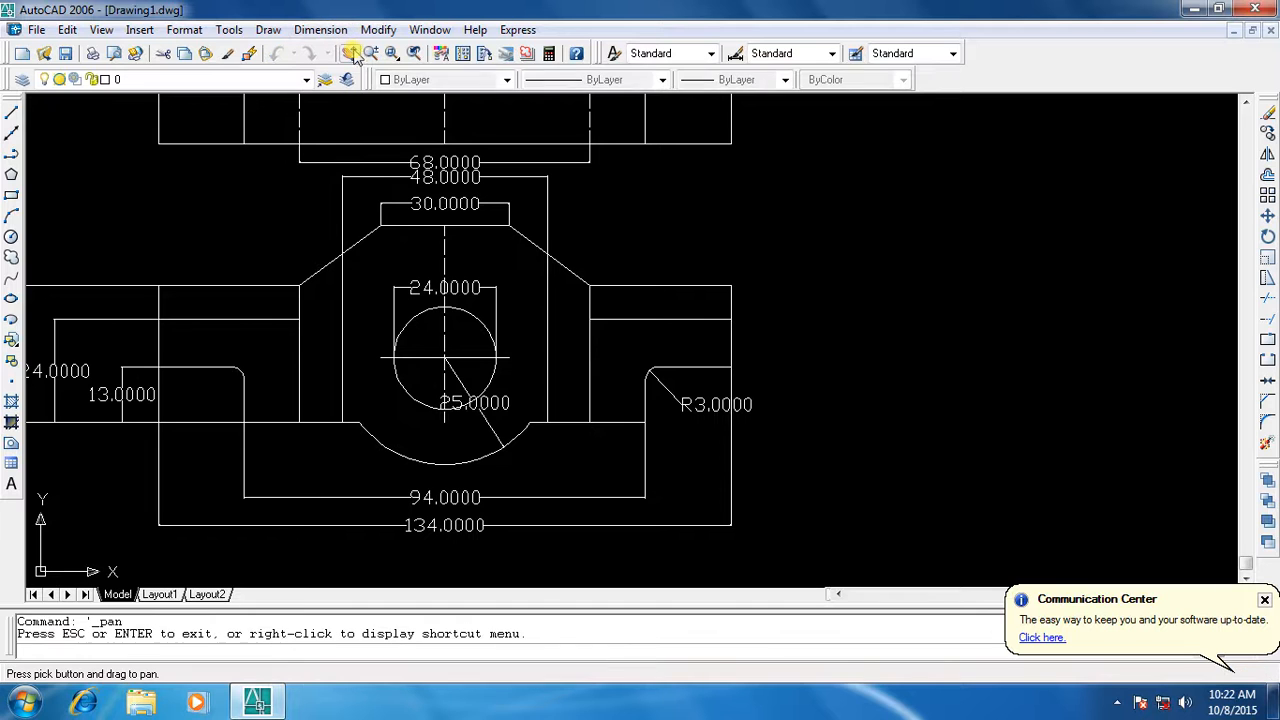
mouse_move(574, 437)
left_mouse_down()
mouse_move(714, 429)
mouse_move(823, 470)
mouse_move(820, 503)
mouse_move(789, 497)
mouse_move(788, 538)
left_mouse_up()
mouse_move(832, 321)
left_mouse_down()
mouse_move(814, 269)
mouse_move(844, 293)
left_mouse_up()
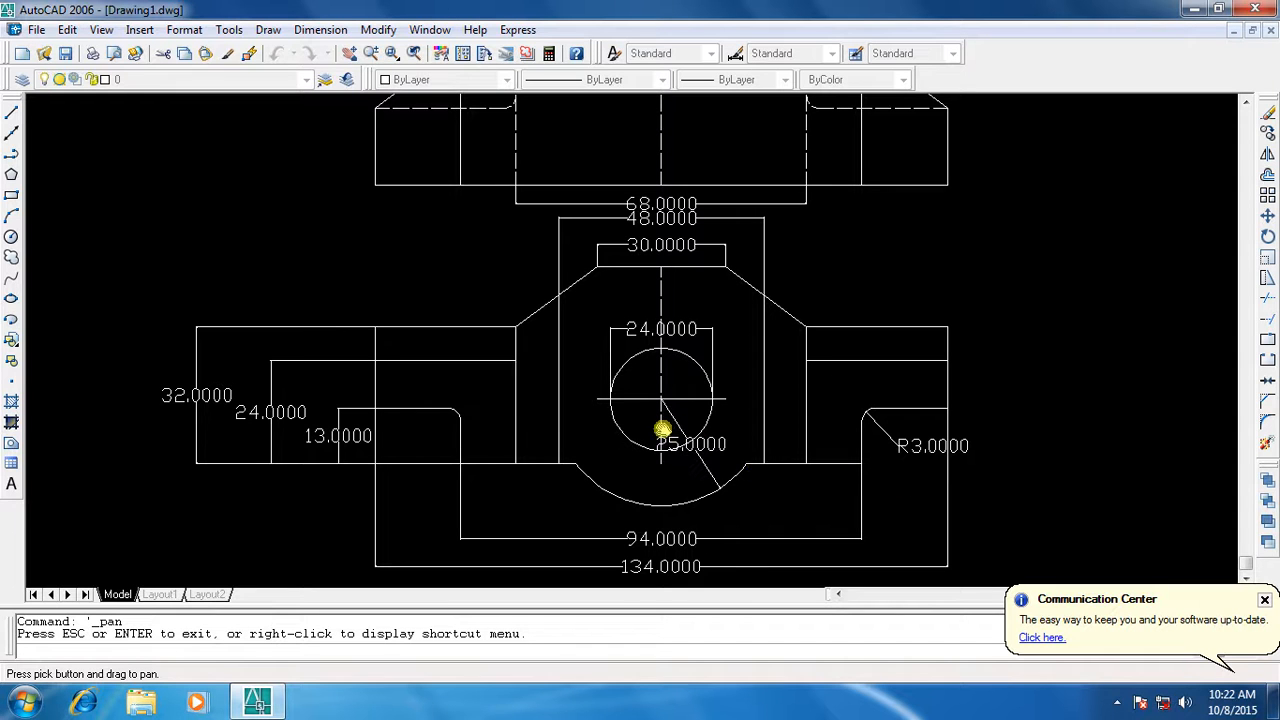
key("Escape")
key("Escape")
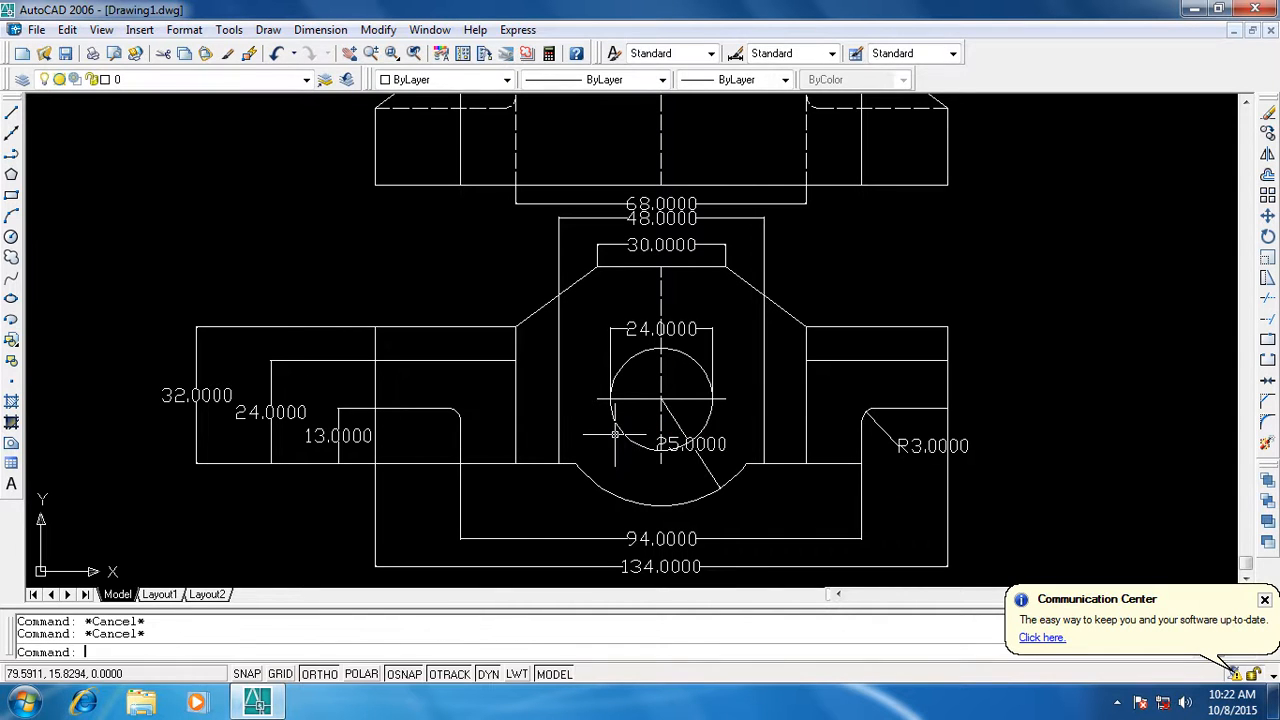
left_click(613, 418)
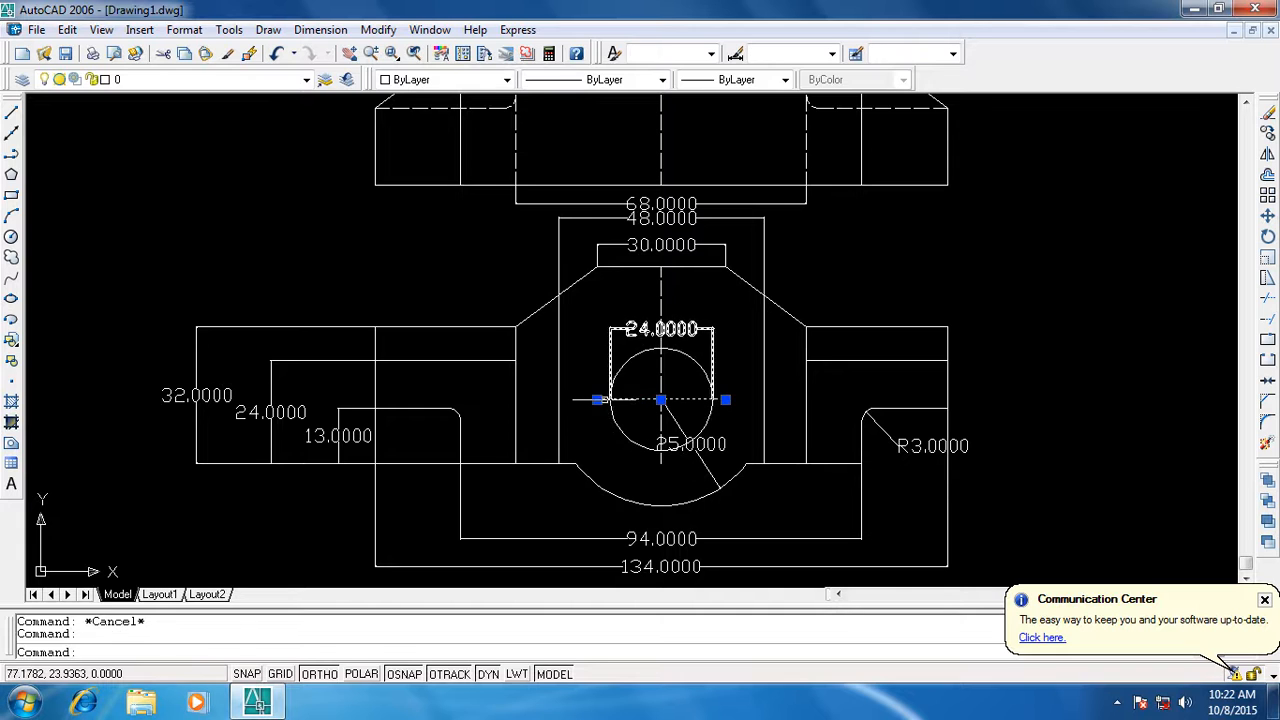
left_click(597, 399)
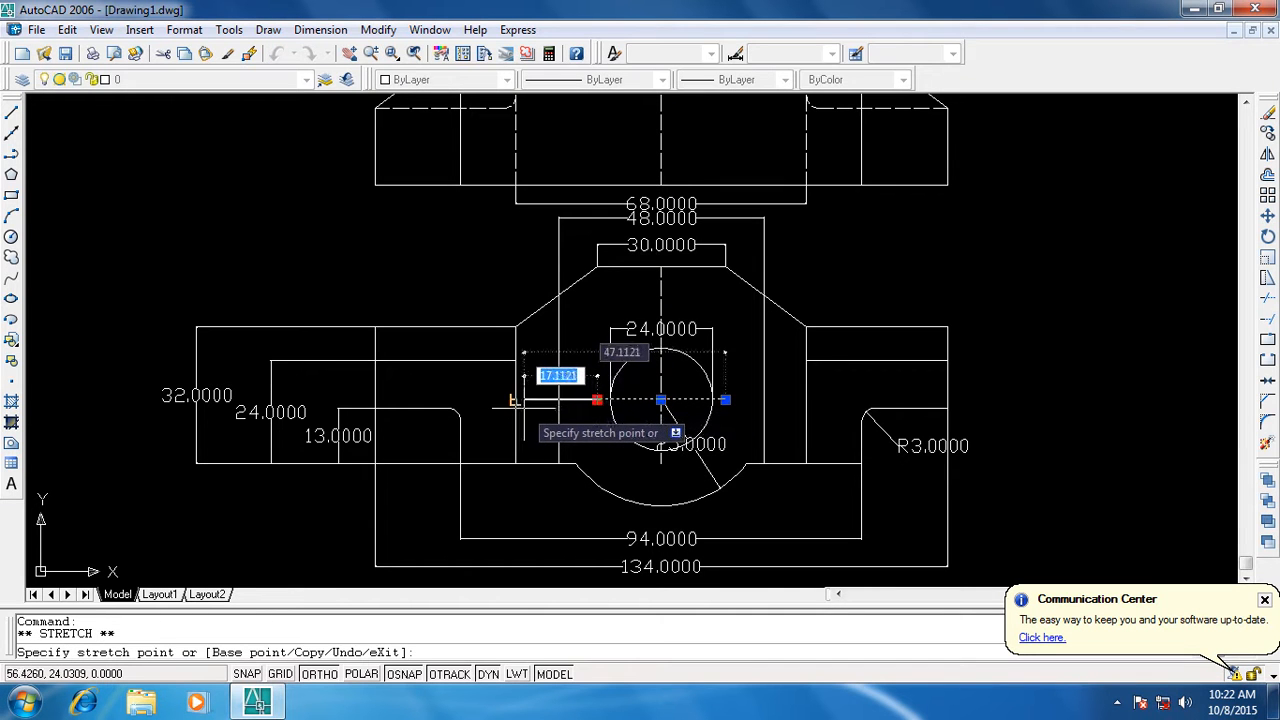
left_click(516, 399)
key("Escape")
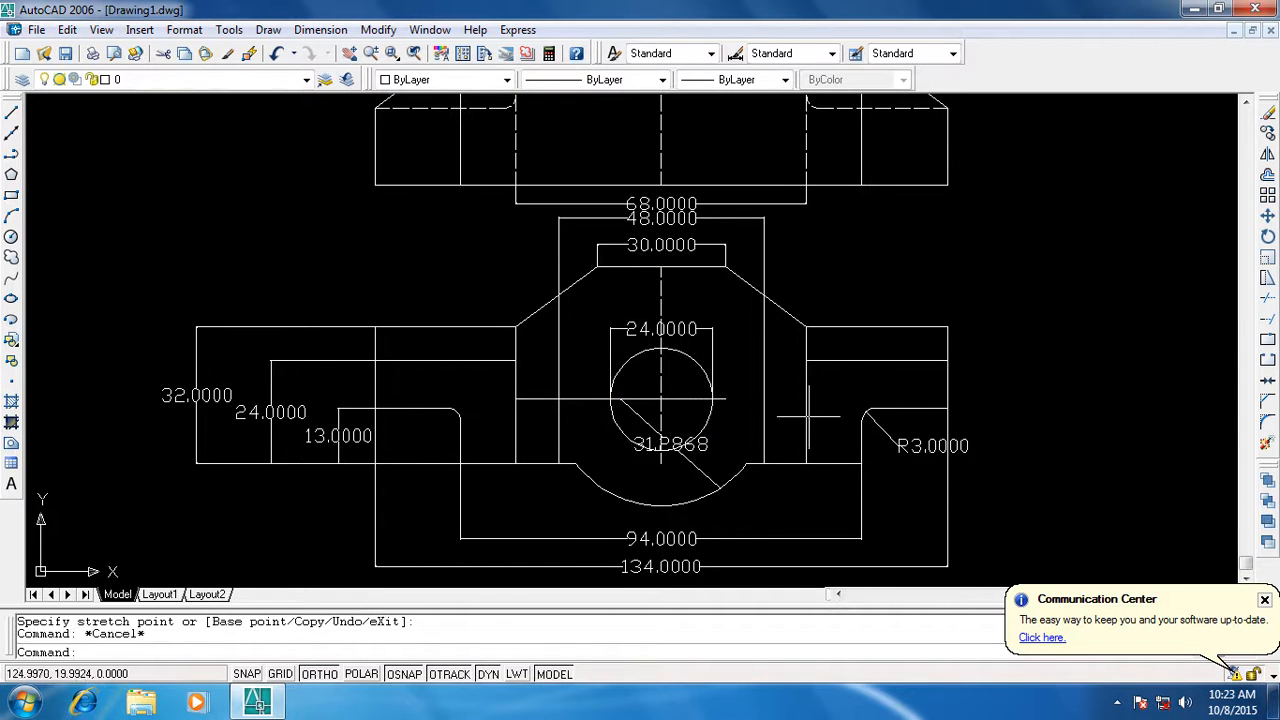
left_click(706, 466)
key("Delete")
Add a vertical linear dimension from the extended center line to the body's bottom edge, near the left inner vertical line
left_click(320, 29)
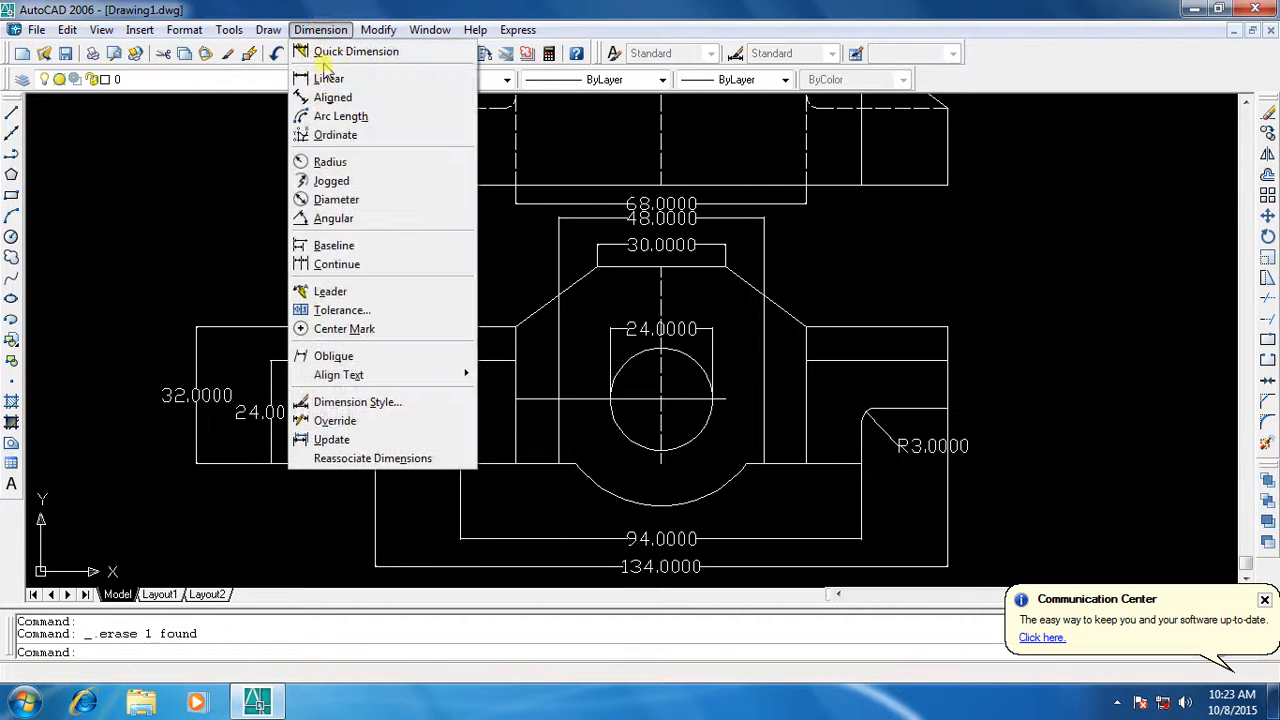
left_click(328, 78)
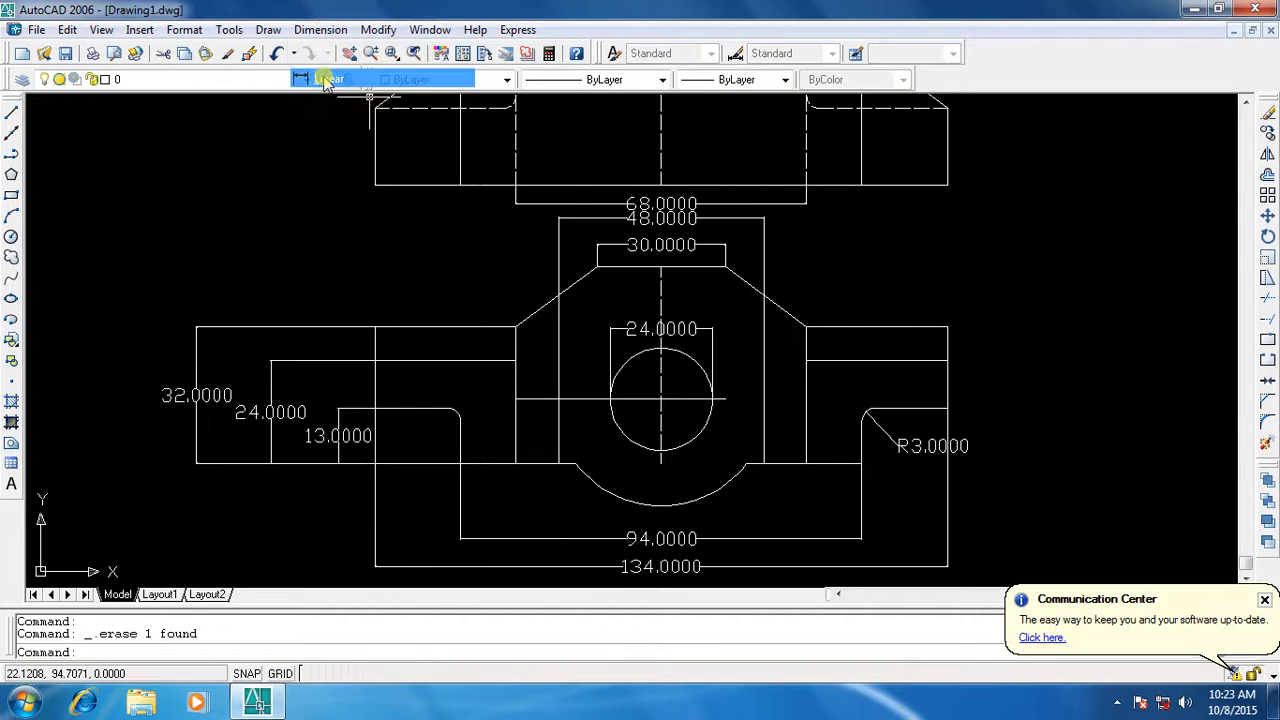
left_click(539, 400)
left_click(538, 464)
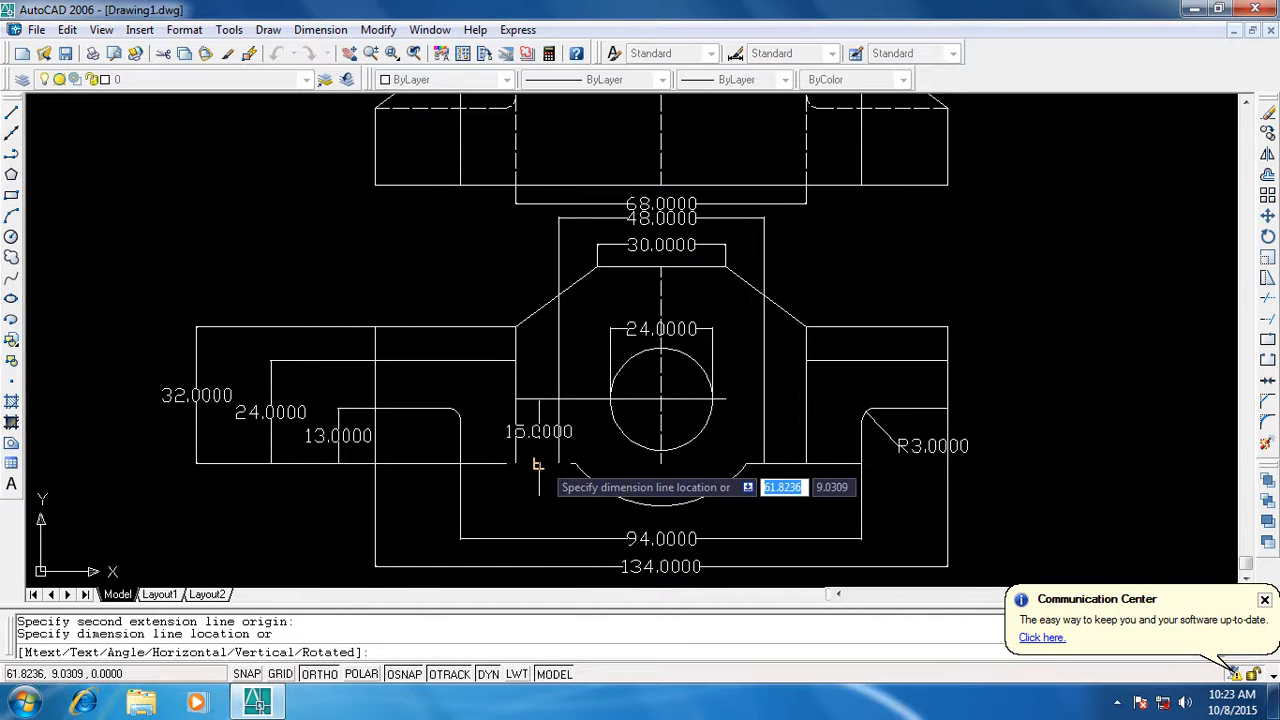
left_click(537, 465)
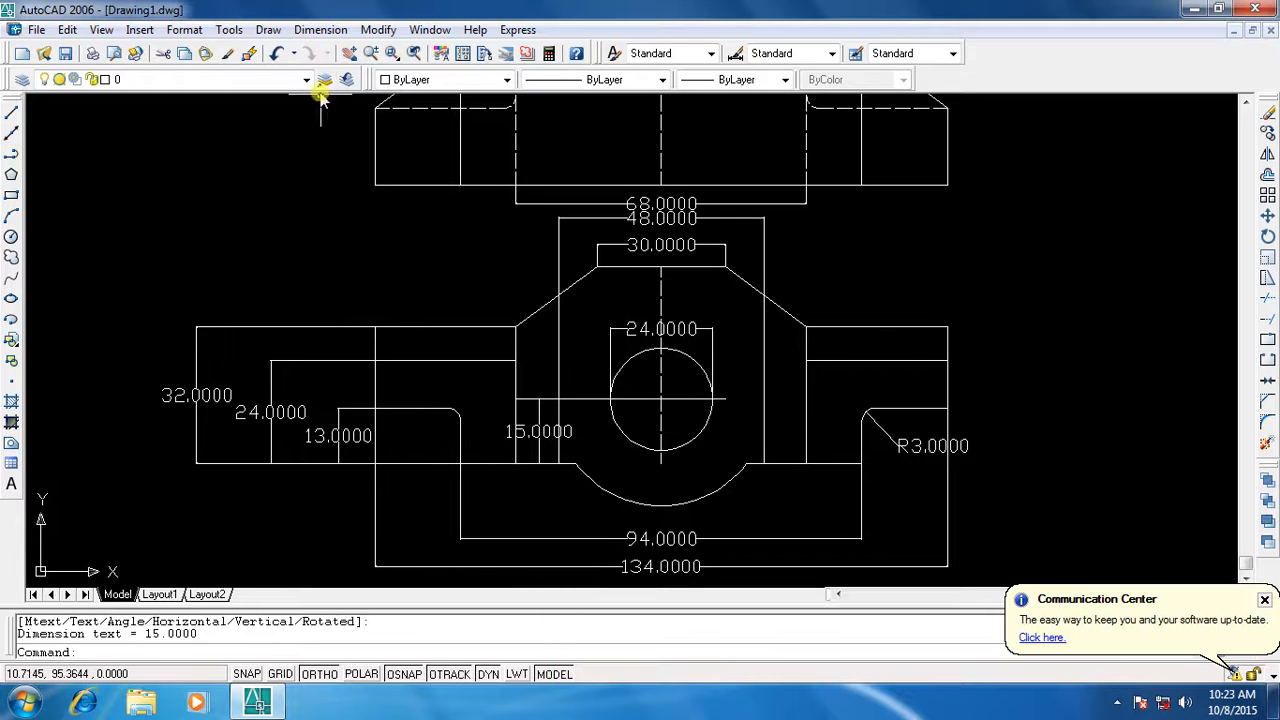
Add a radius dimension to the large arc at the bottom of the lower view, placed just inside the arc
left_click(321, 32)
left_click(341, 163)
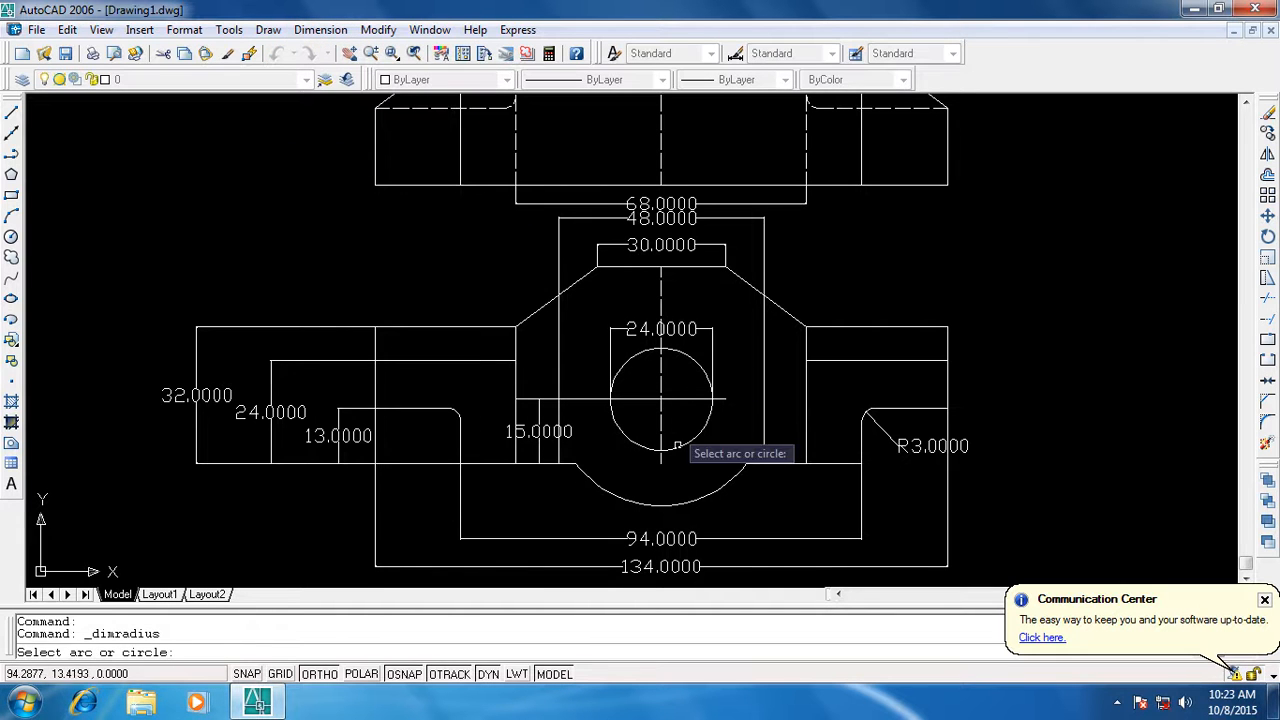
left_click(697, 500)
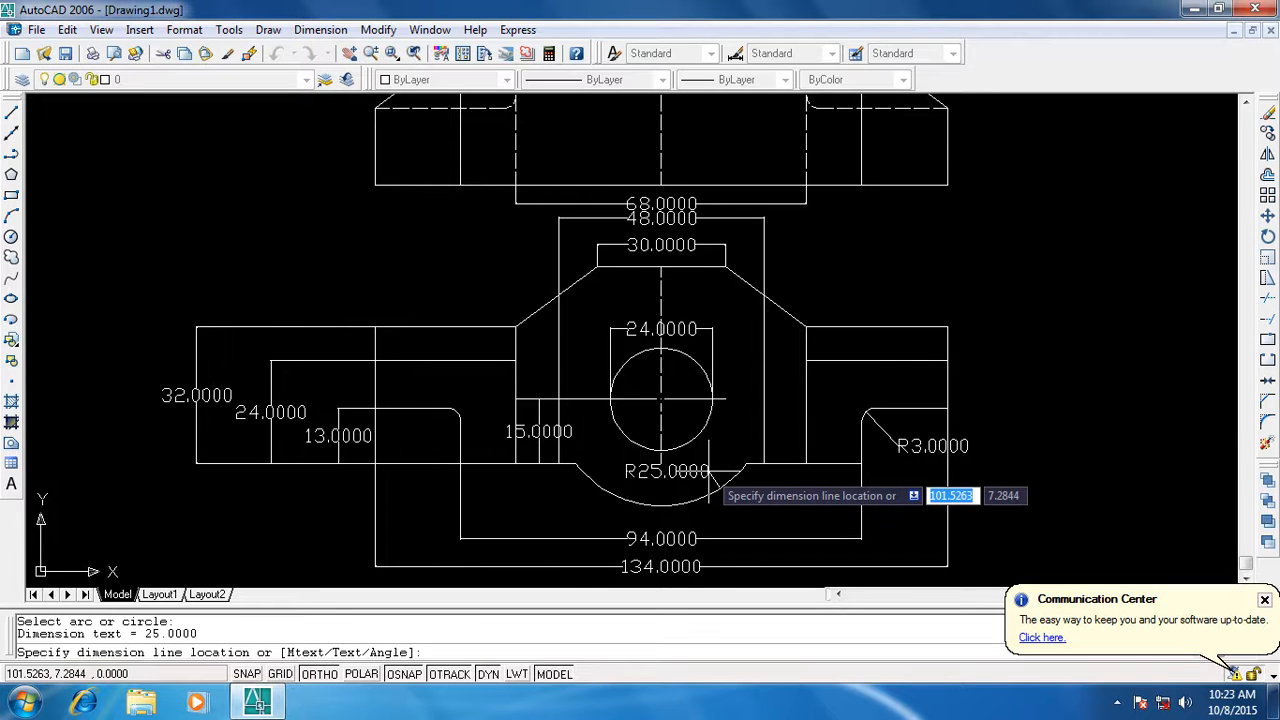
left_click(712, 486)
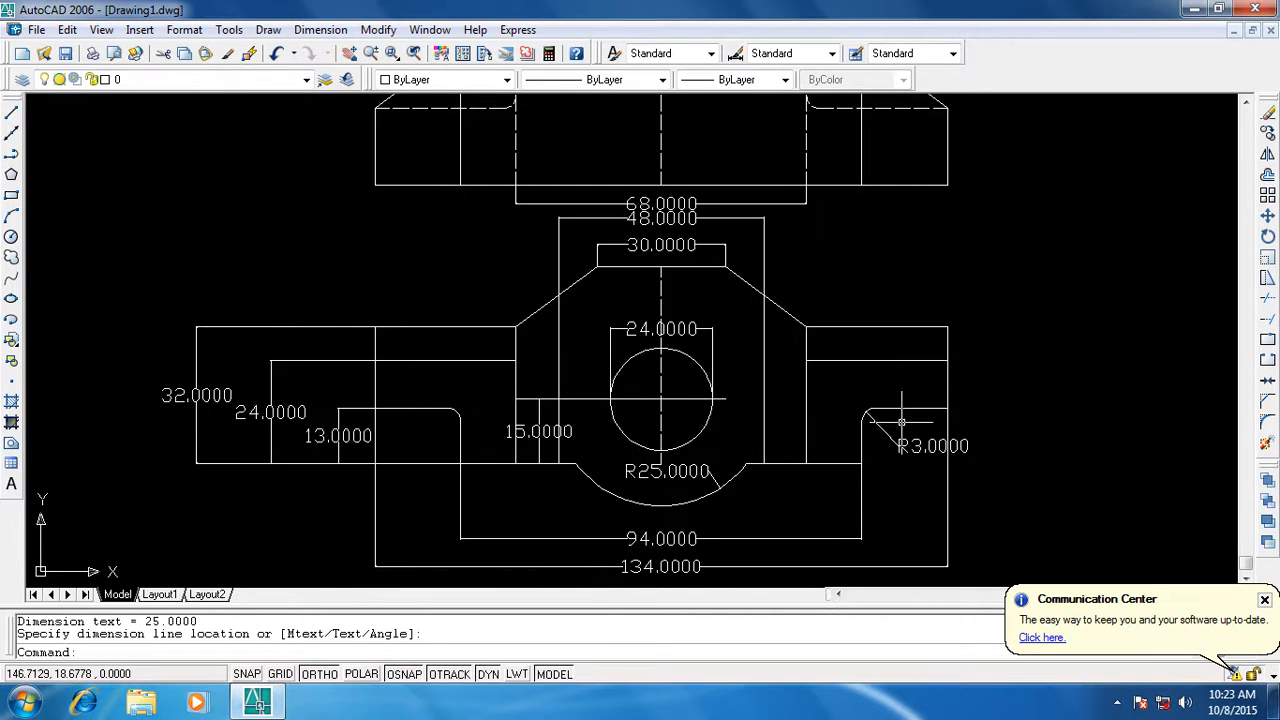
Increase the arrow size in the Standard dimension style so the arrowheads show, and check them on the lower view
scroll(705, 490, "up", 10)
scroll(804, 527, "down", 10)
scroll(729, 389, "up", 5)
scroll(320, 247, "up", 1)
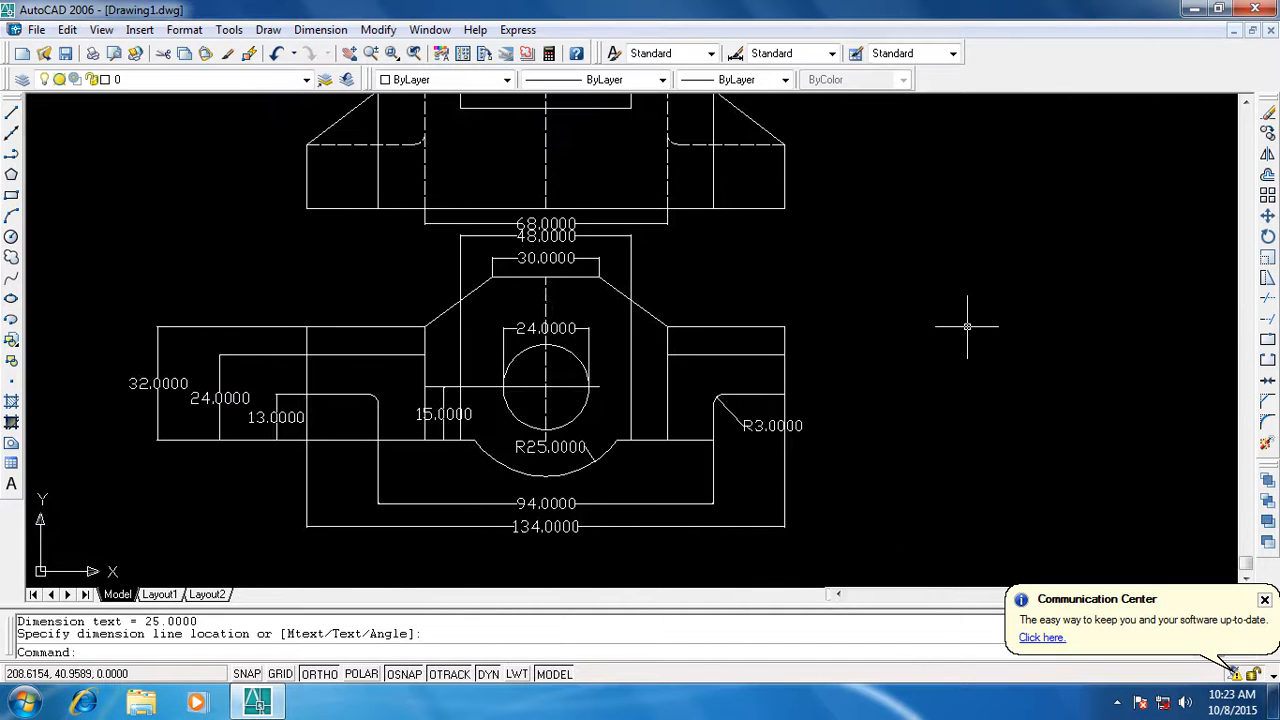
type("d")
key("Return")
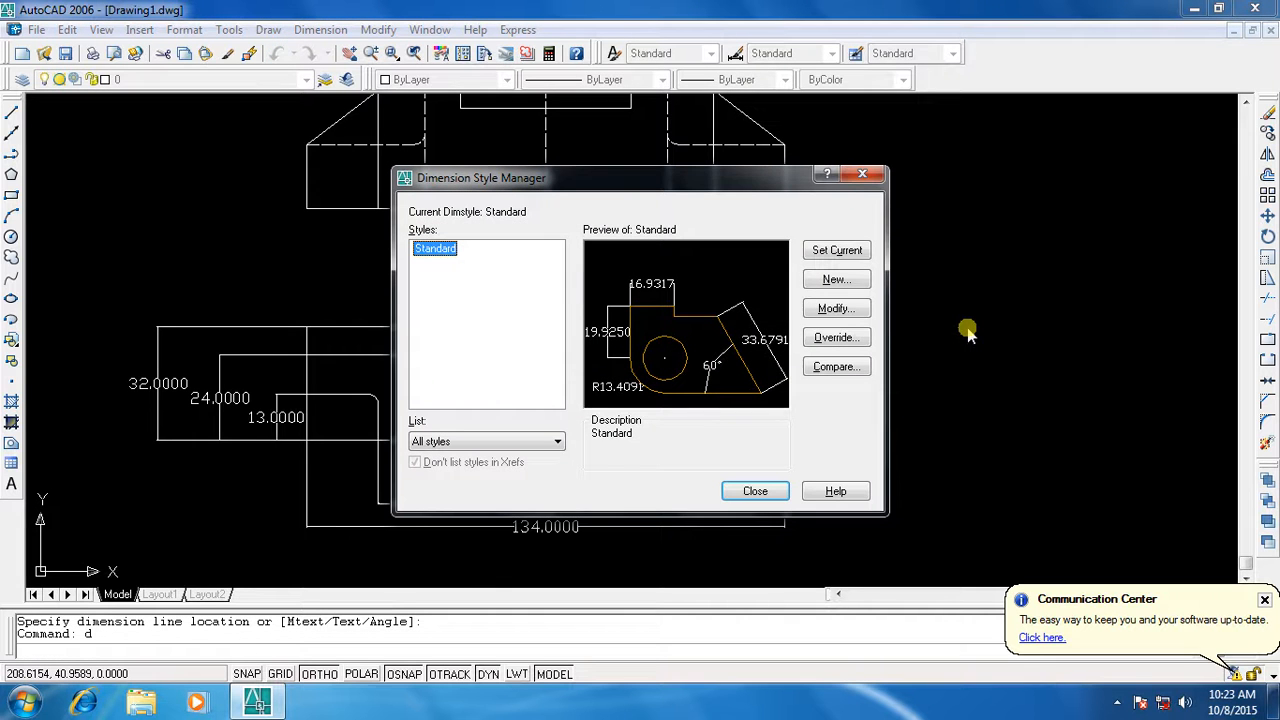
left_click(836, 308)
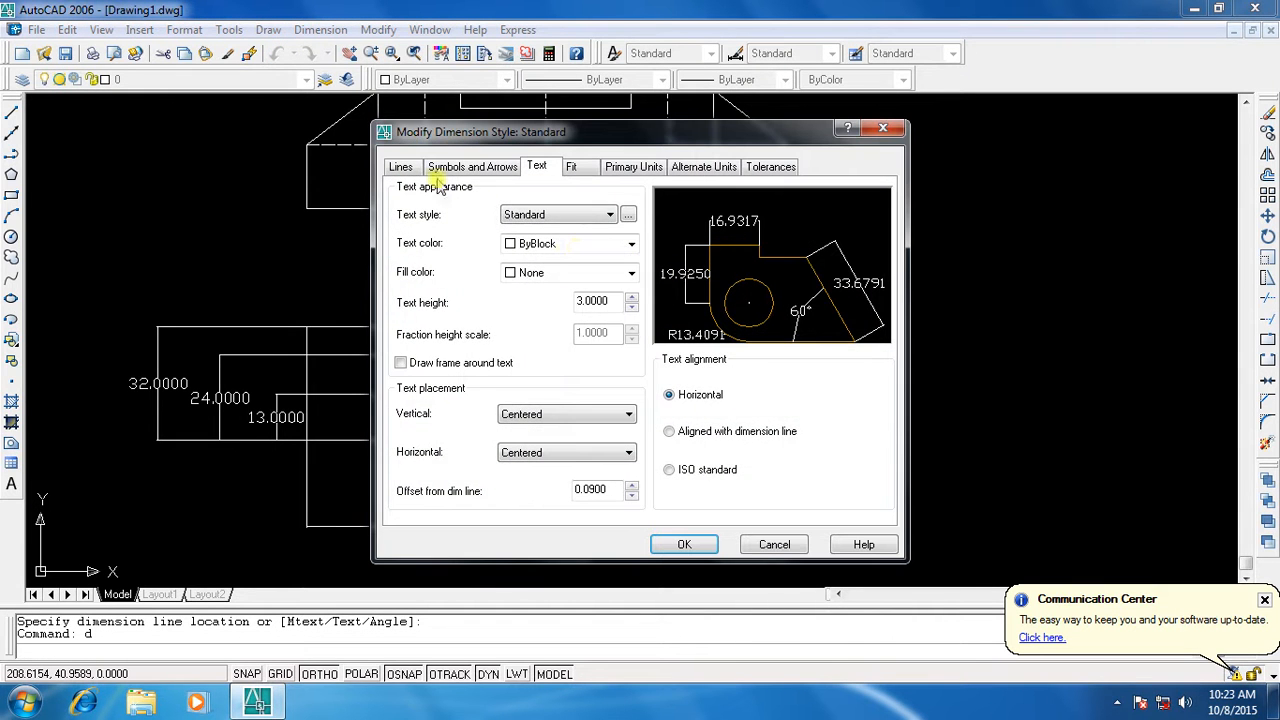
left_click(449, 167)
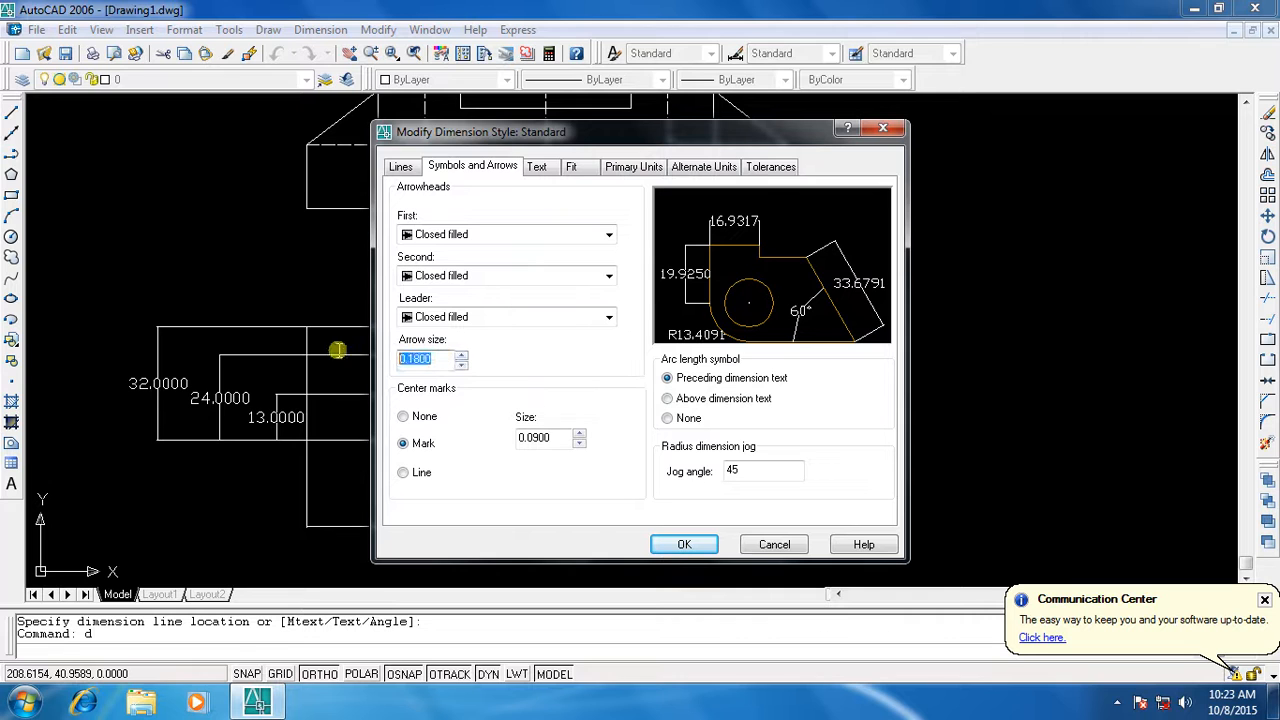
left_click(684, 544)
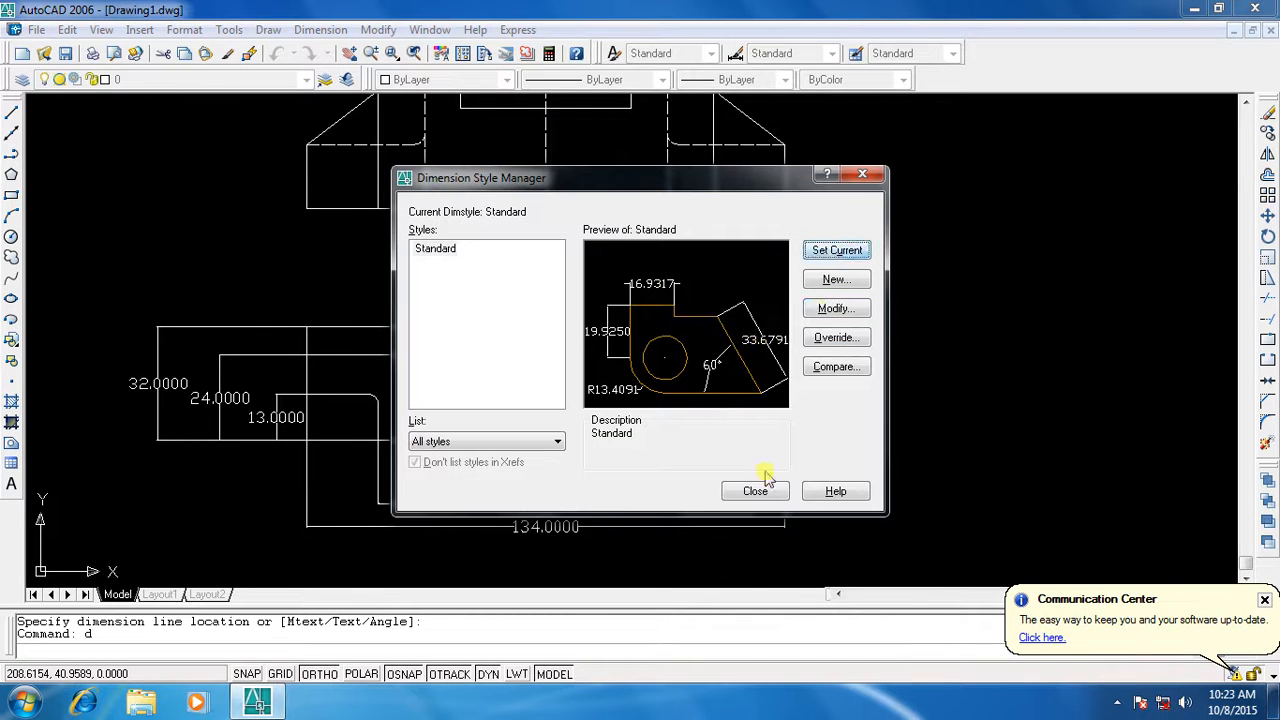
left_click(755, 491)
scroll(579, 421, "up", 6)
scroll(971, 560, "up", 6)
scroll(817, 228, "down", 4)
scroll(817, 228, "down", 2)
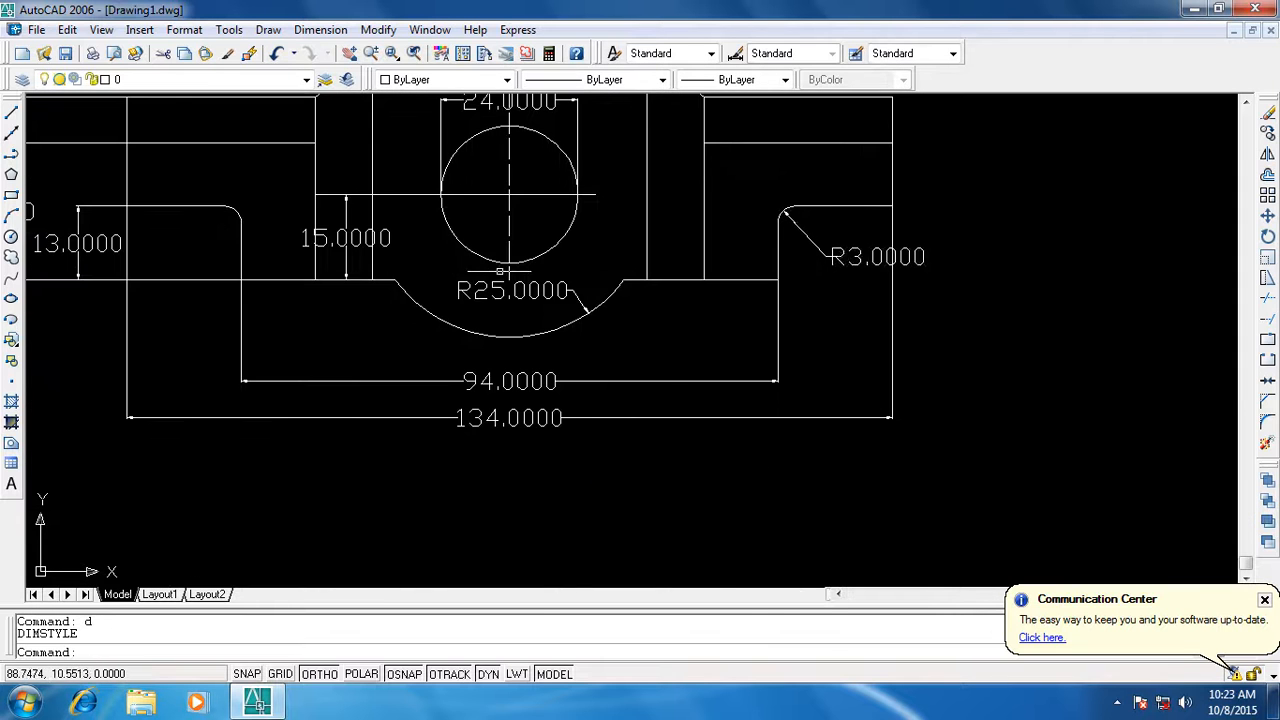
Add a horizontal linear dimension across the top of the upper view's right upright, placed just above it
scroll(484, 270, "down", 6)
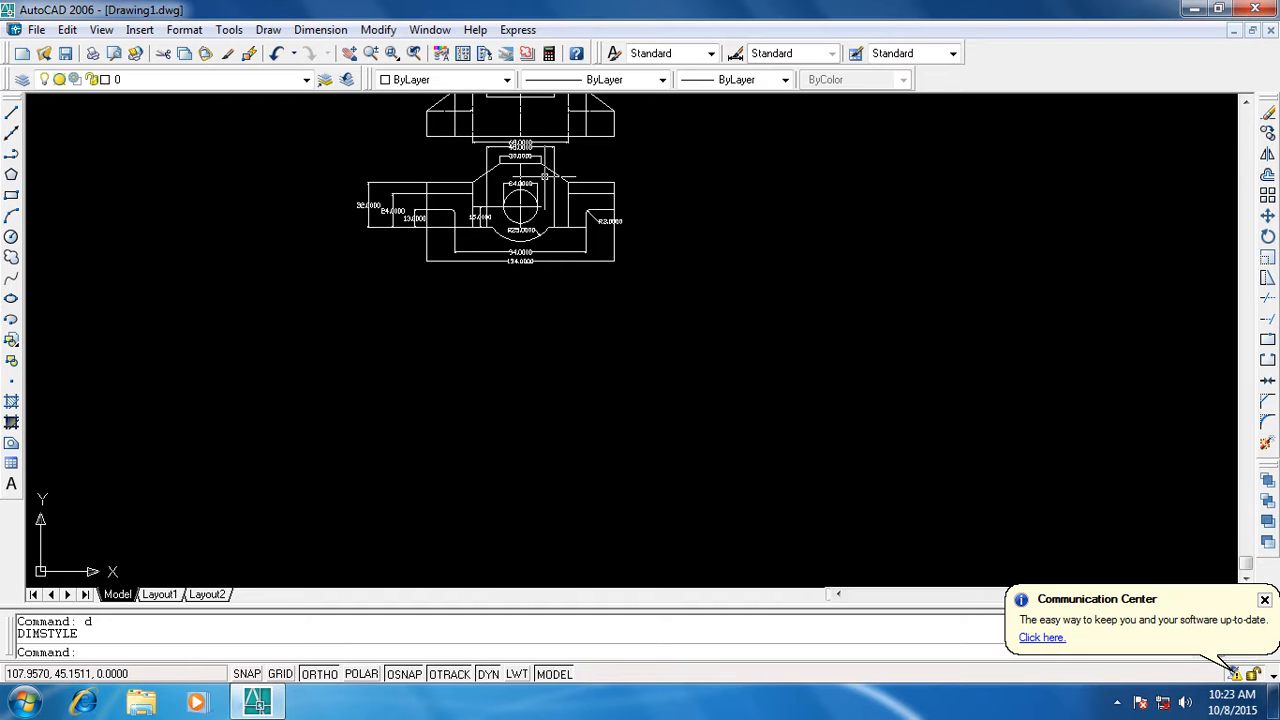
left_click(348, 53)
mouse_move(511, 171)
left_mouse_down()
mouse_move(603, 411)
mouse_move(680, 505)
left_mouse_up()
scroll(604, 412, "up", 4)
scroll(684, 359, "up", 1)
key("Escape")
key("Escape")
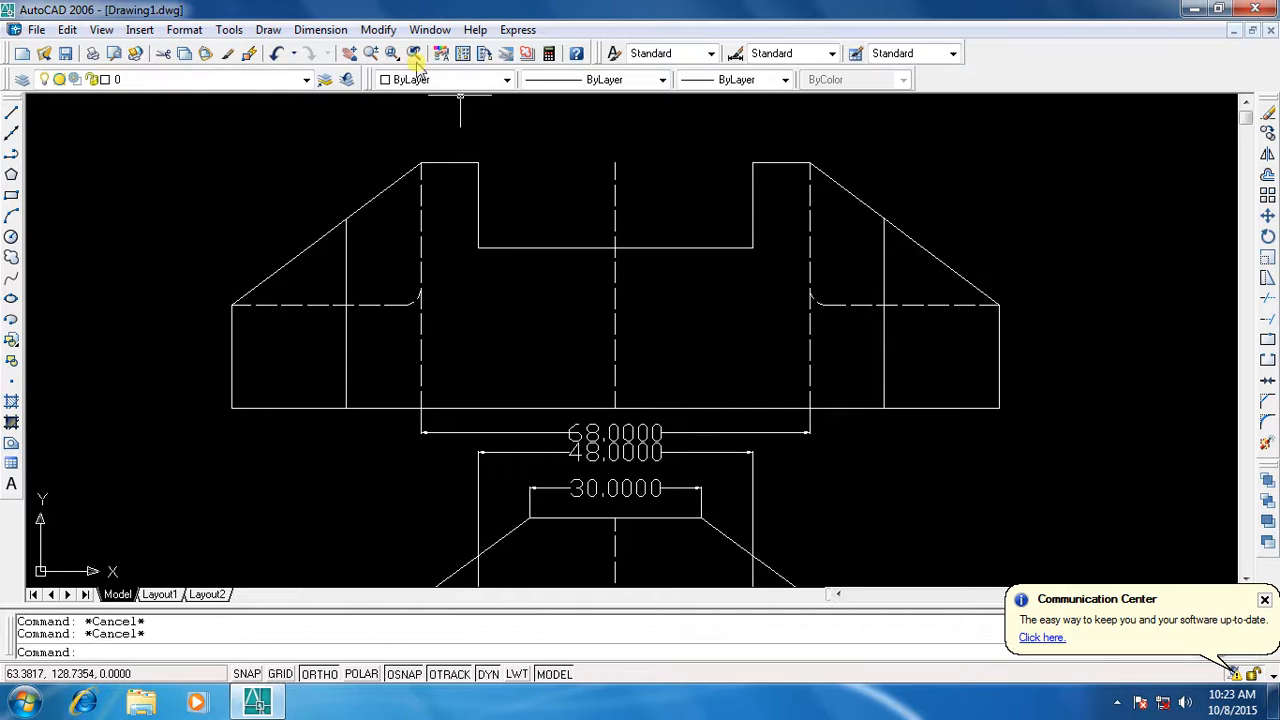
left_click(320, 30)
left_click(325, 68)
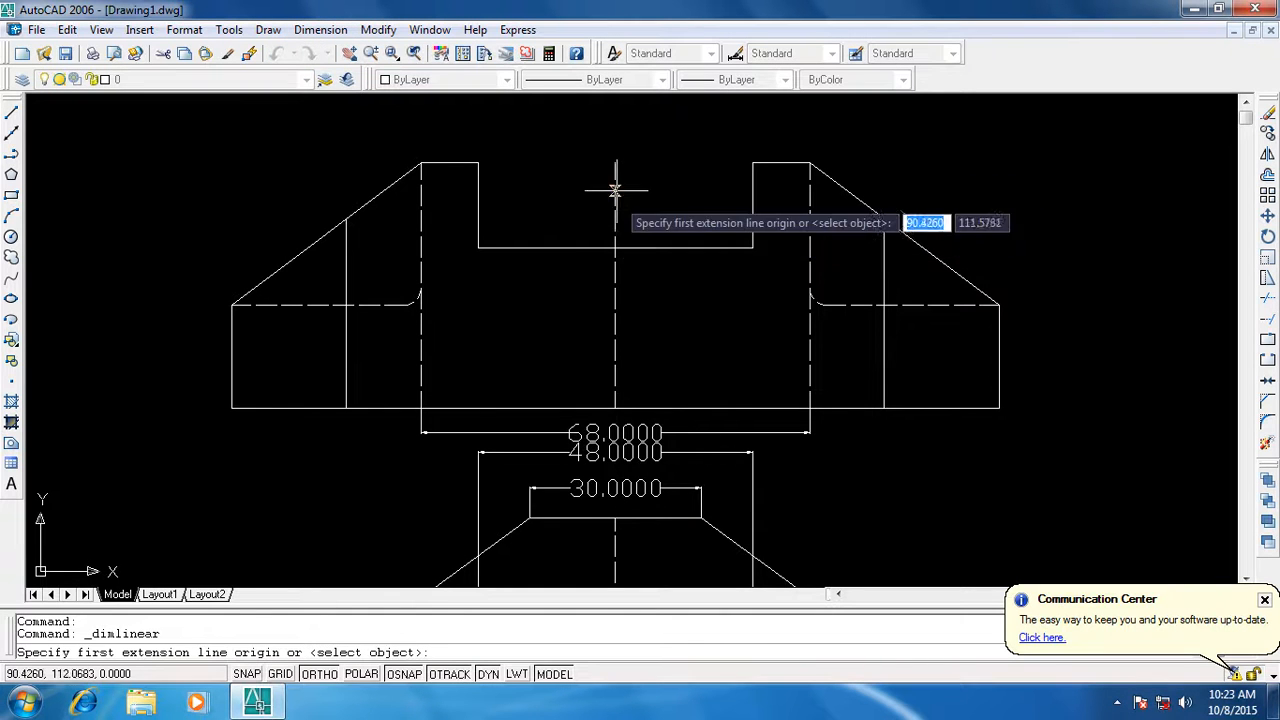
left_click(752, 162)
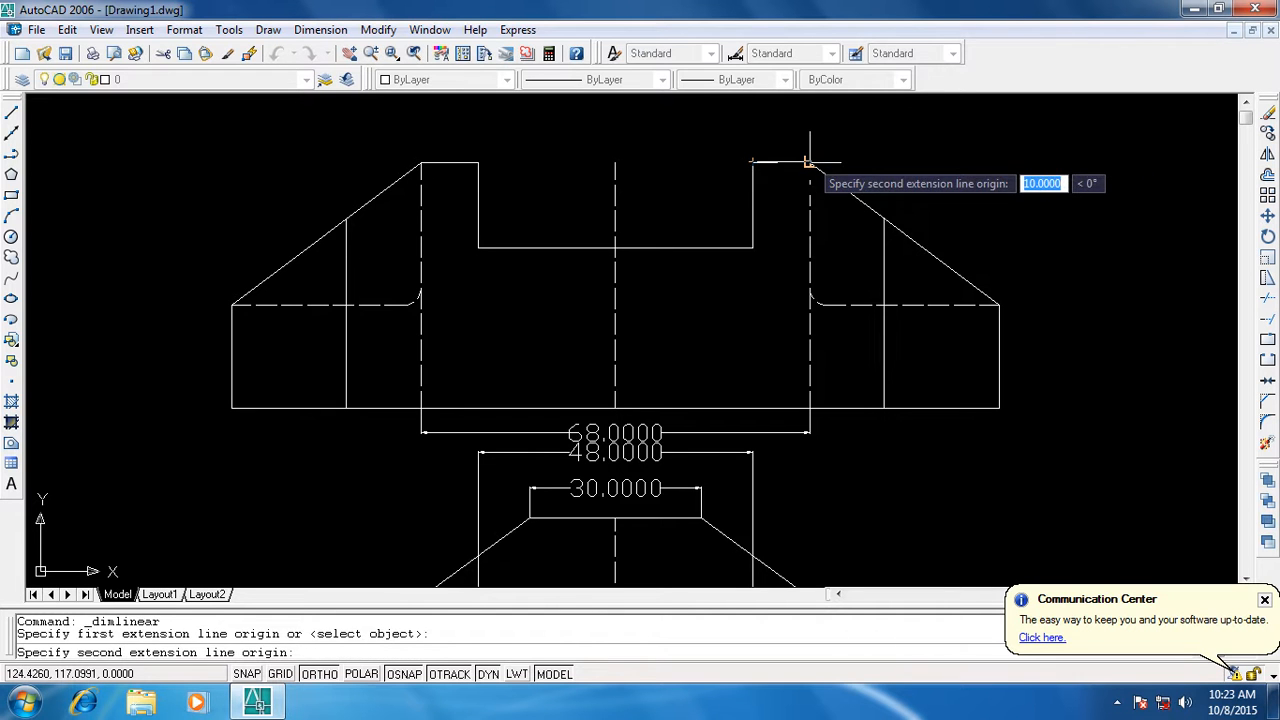
left_click(810, 162)
left_click(814, 131)
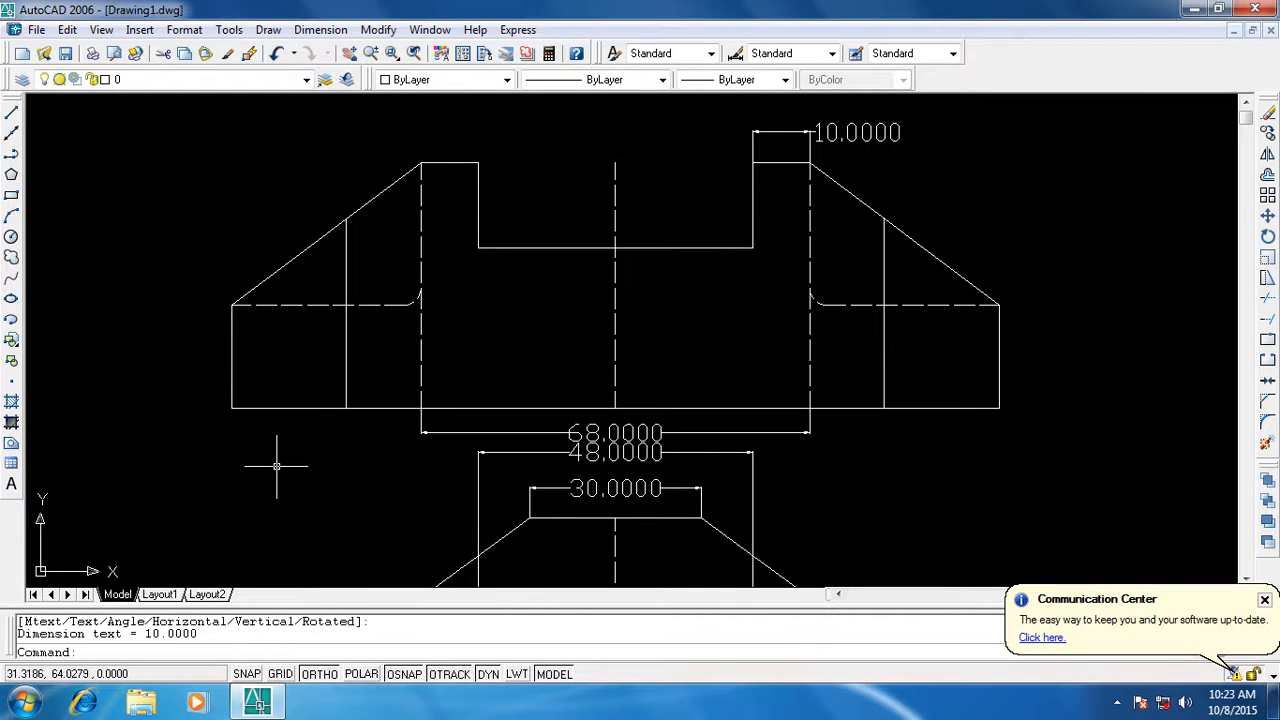
key("Return")
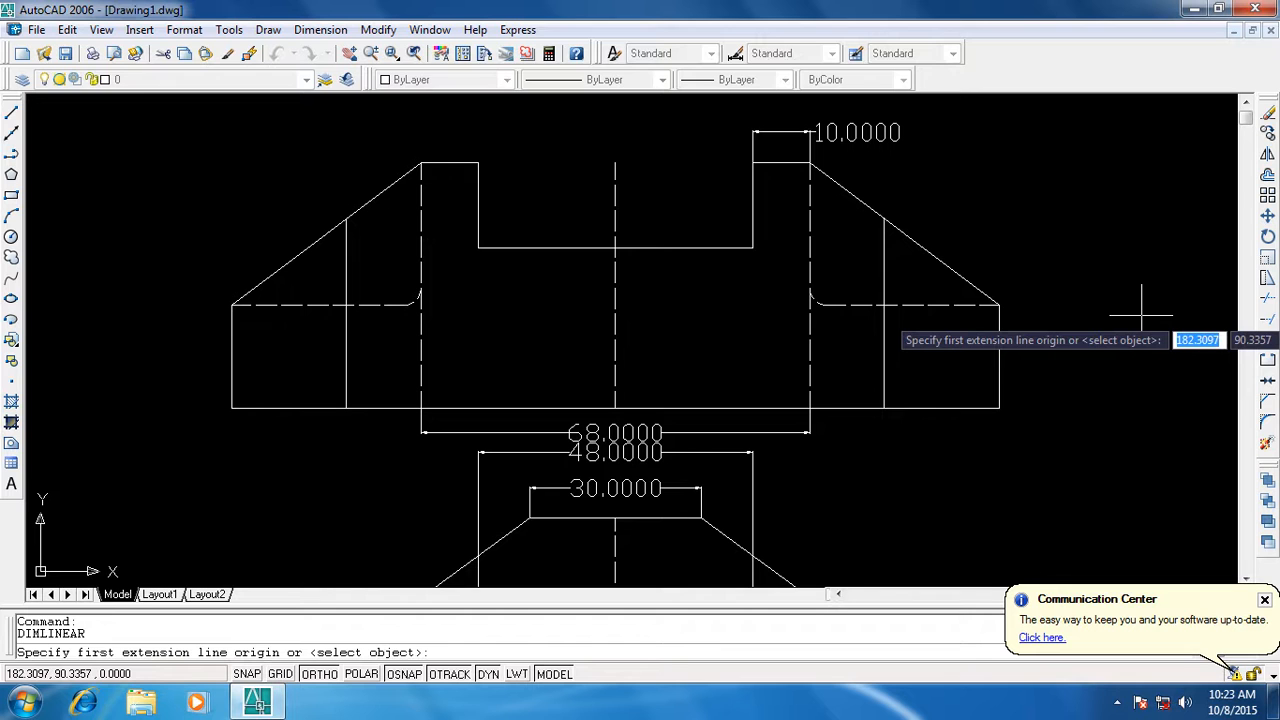
key("Escape")
key("Escape")
Add a vertical linear dimension to the upper view's left side edge, placed outside the part on its left
left_click(313, 30)
left_click(330, 80)
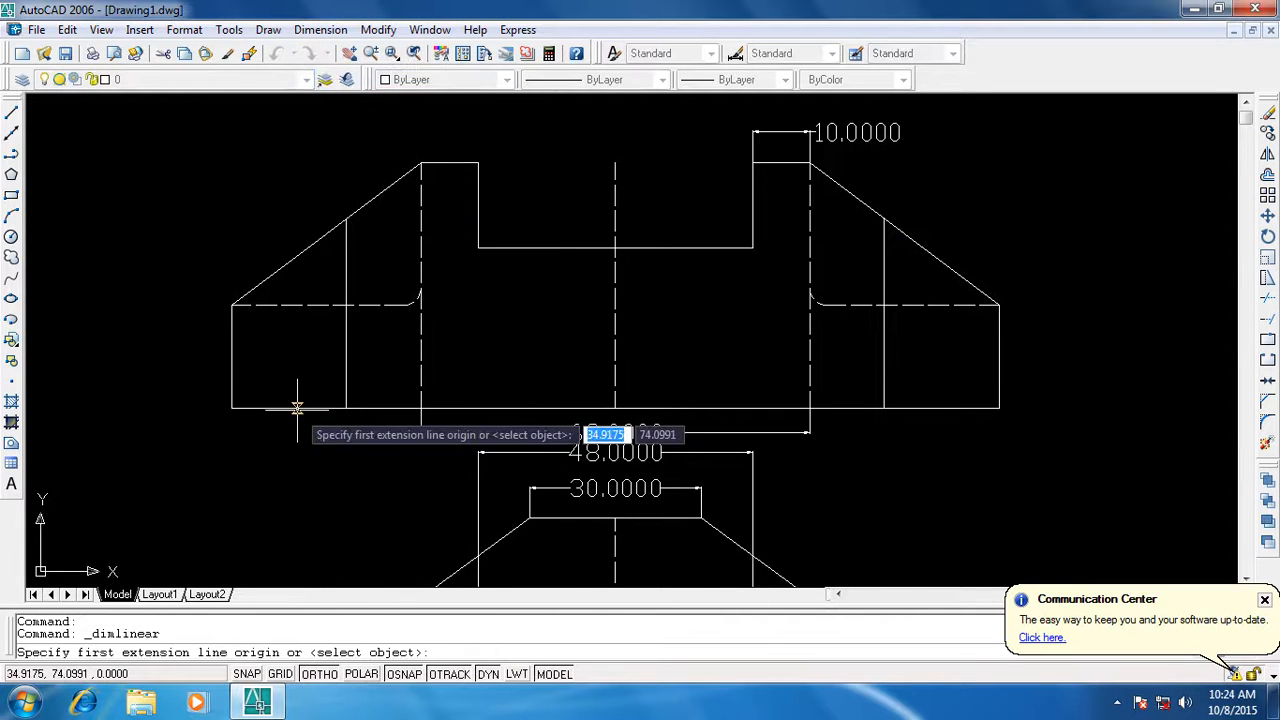
left_click(231, 304)
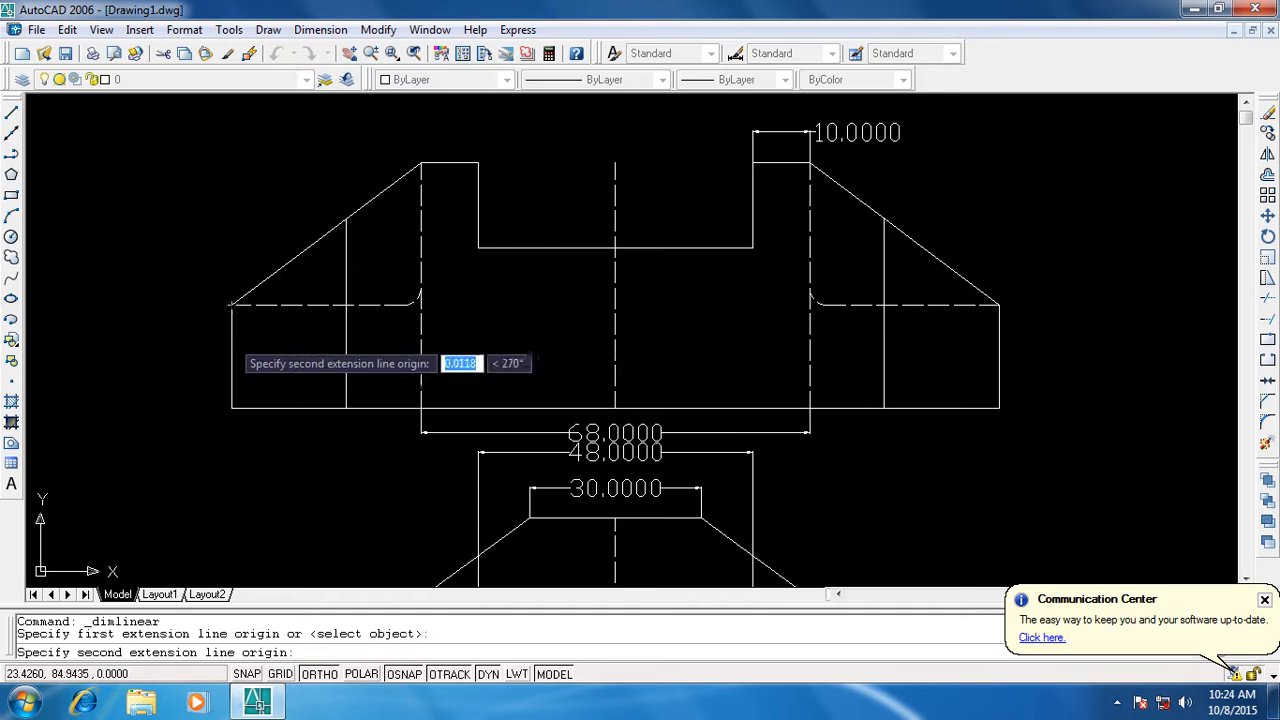
left_click(231, 408)
left_click(171, 406)
key("Escape")
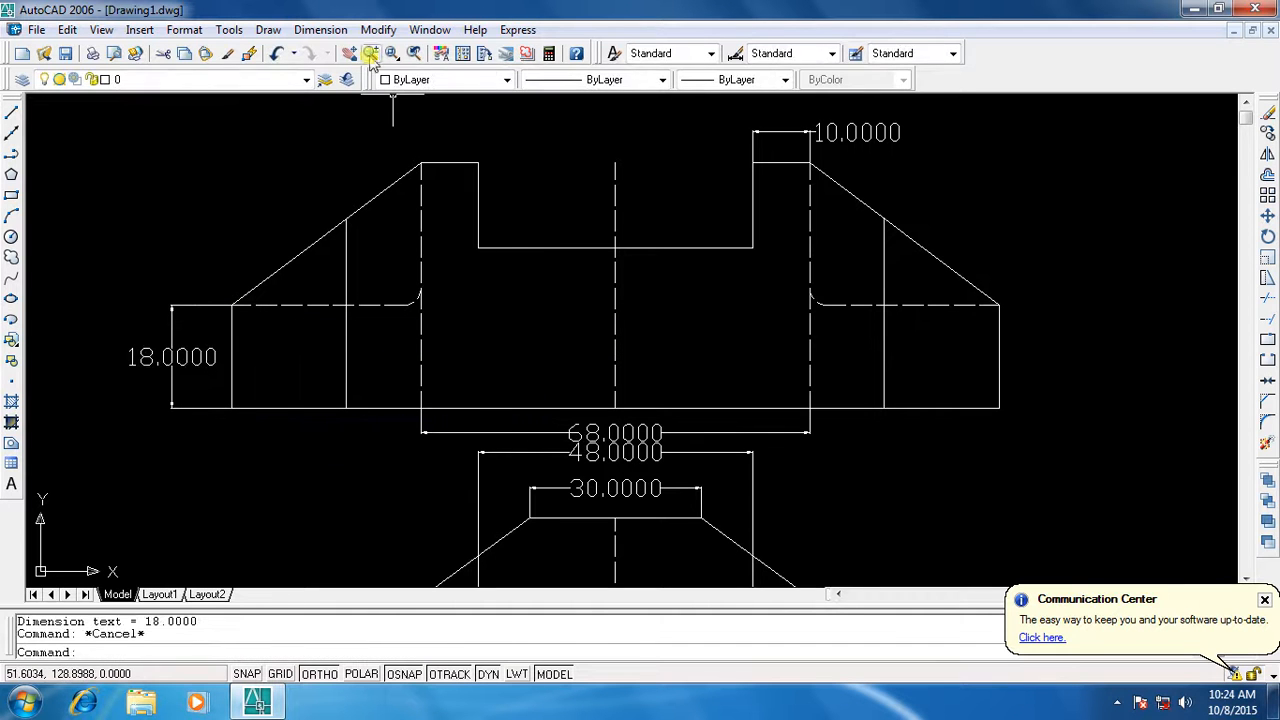
Add a vertical linear dimension for the upper view's overall height, from the right upright's top to the bottom edge, placed right of the part
left_click(320, 30)
left_click(330, 80)
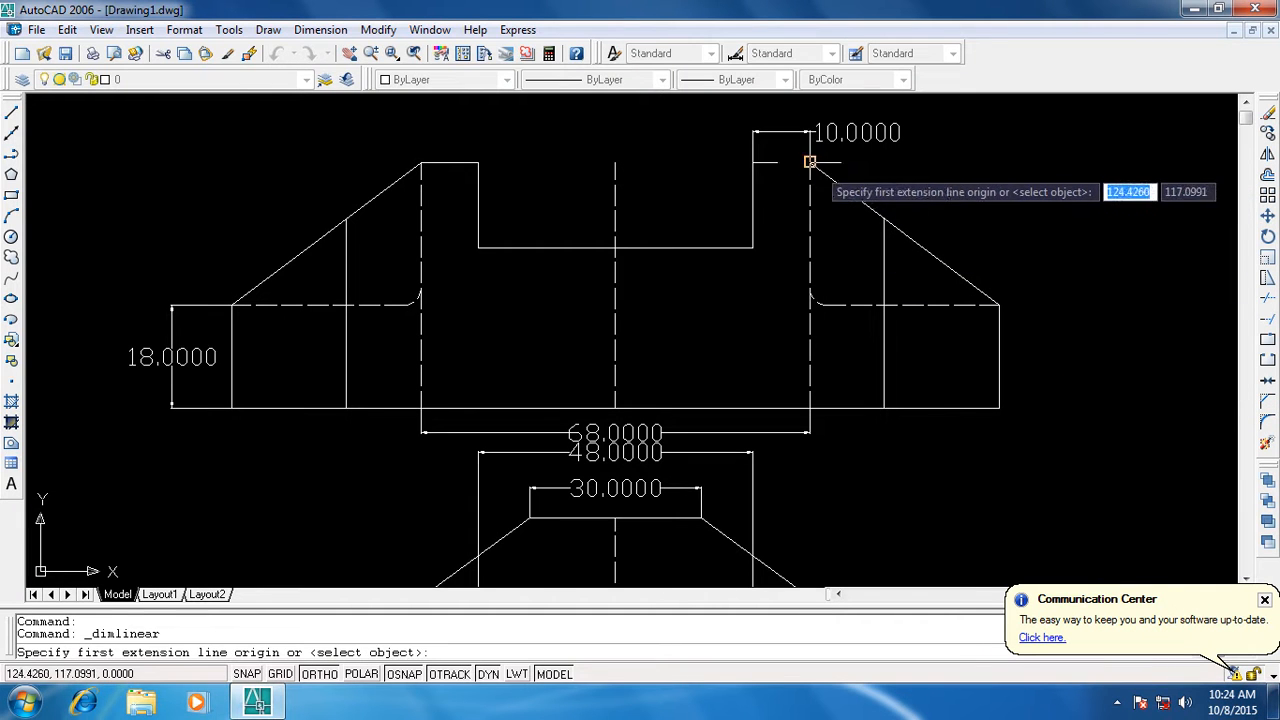
left_click(792, 162)
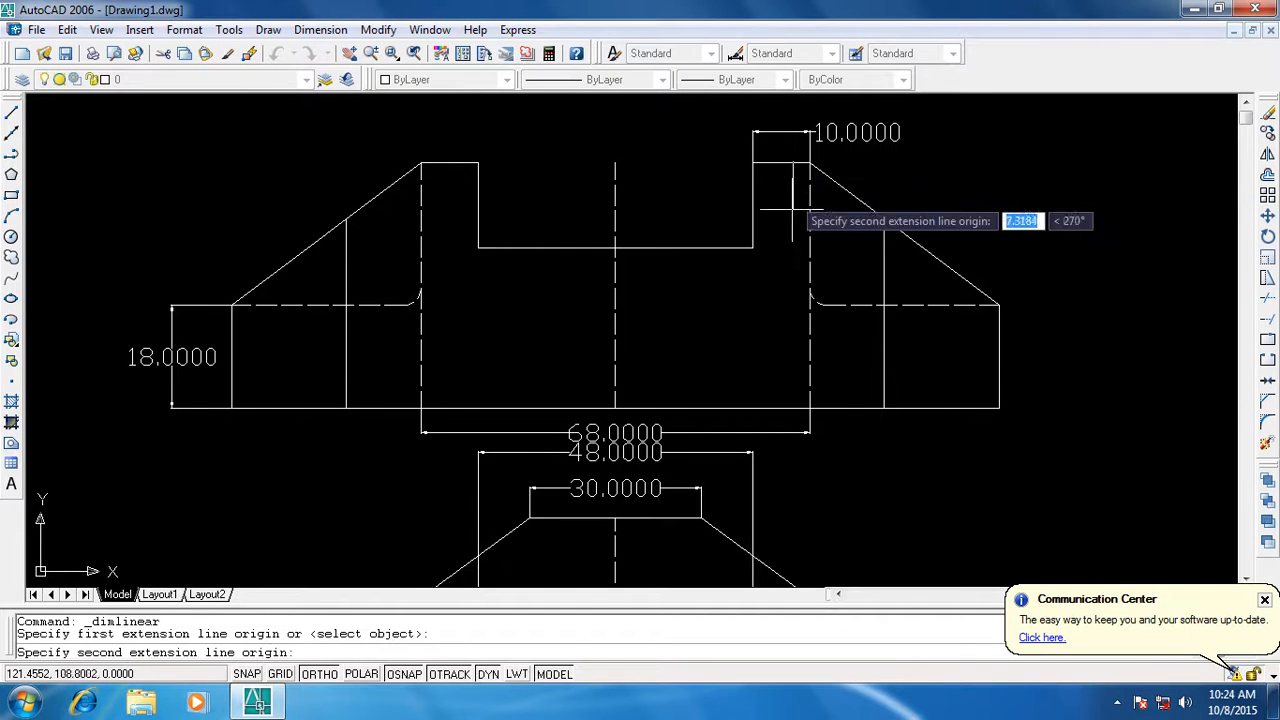
left_click(793, 408)
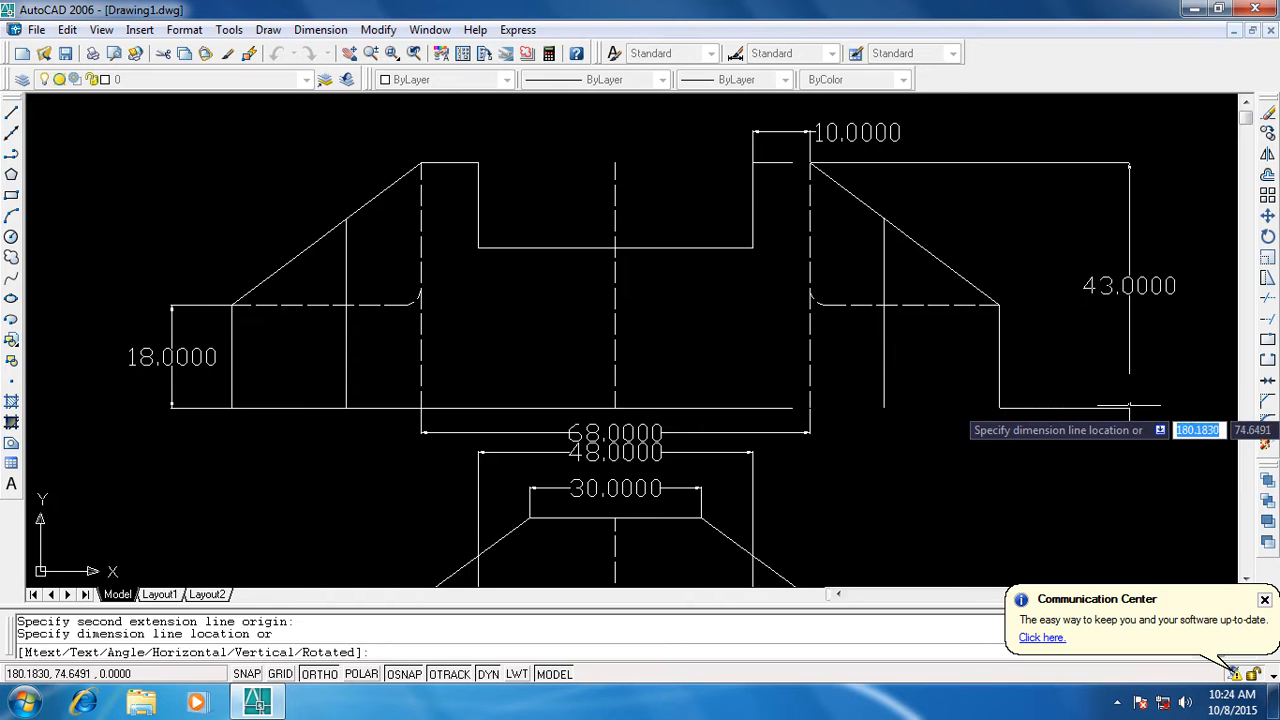
left_click(1129, 406)
key("Escape")
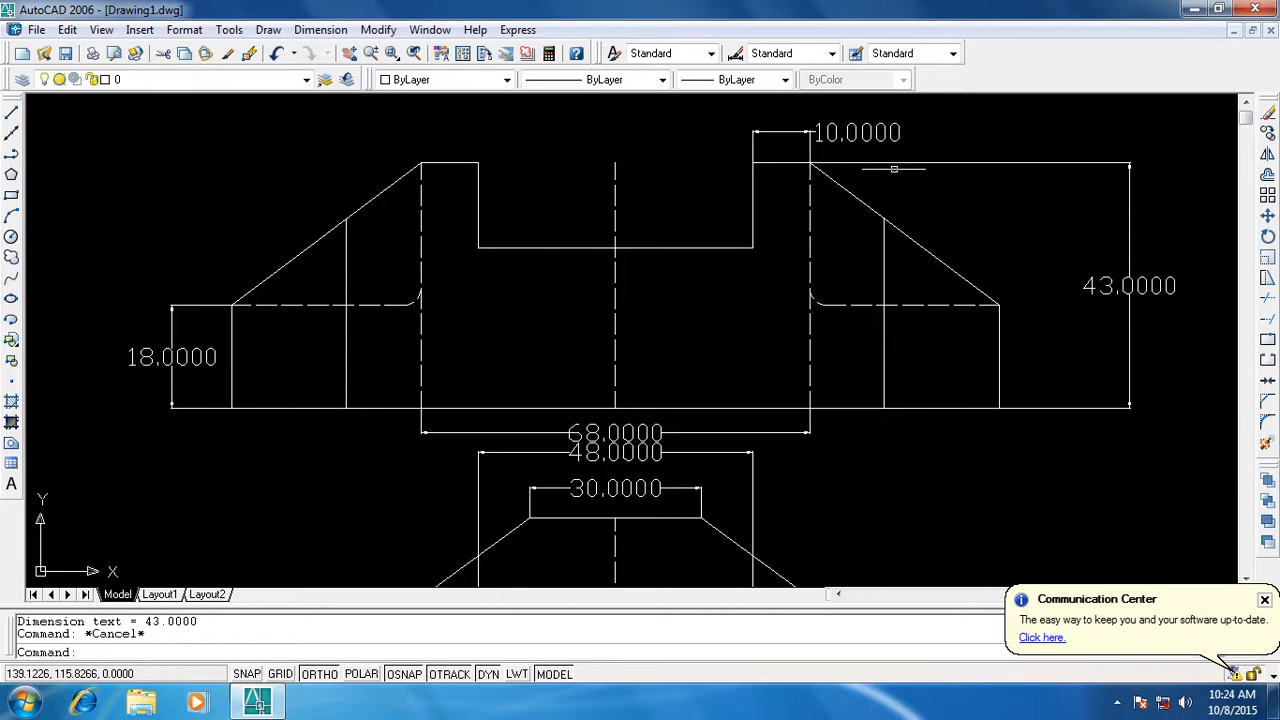
Stretch the right end of the upper view's slot floor line about 6 units past the slot's right wall
left_click(739, 247)
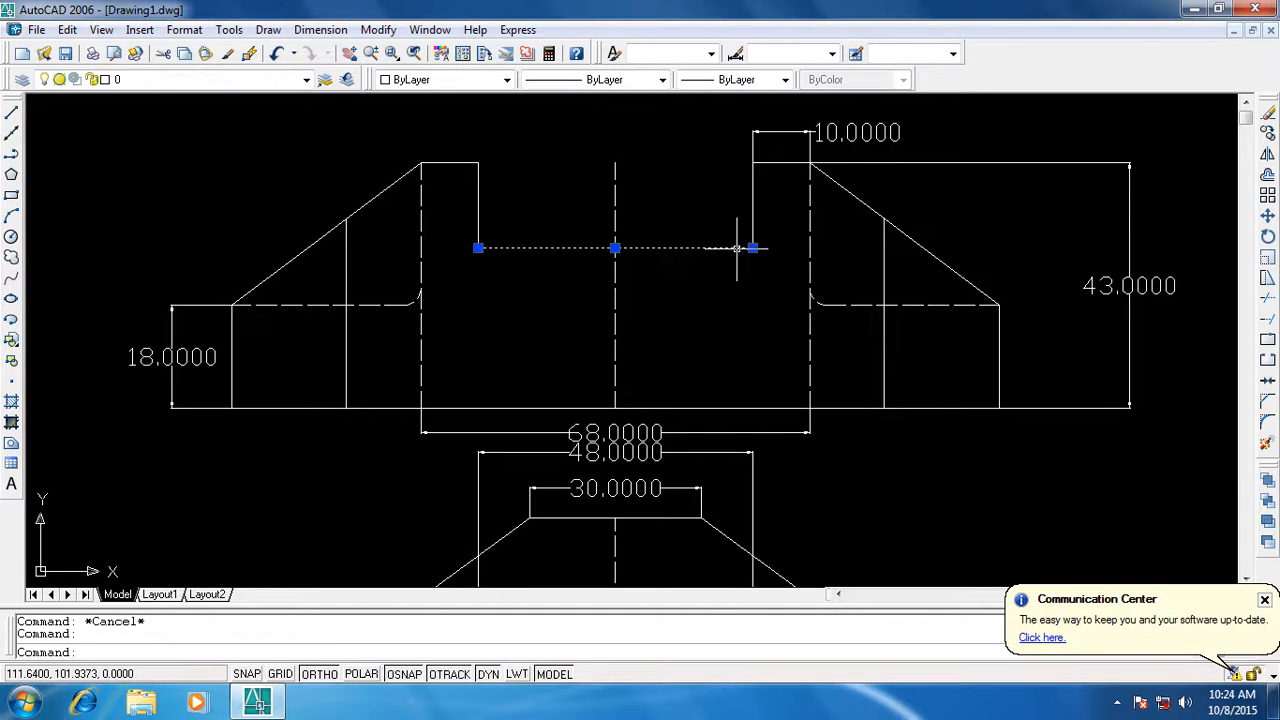
left_click(752, 247)
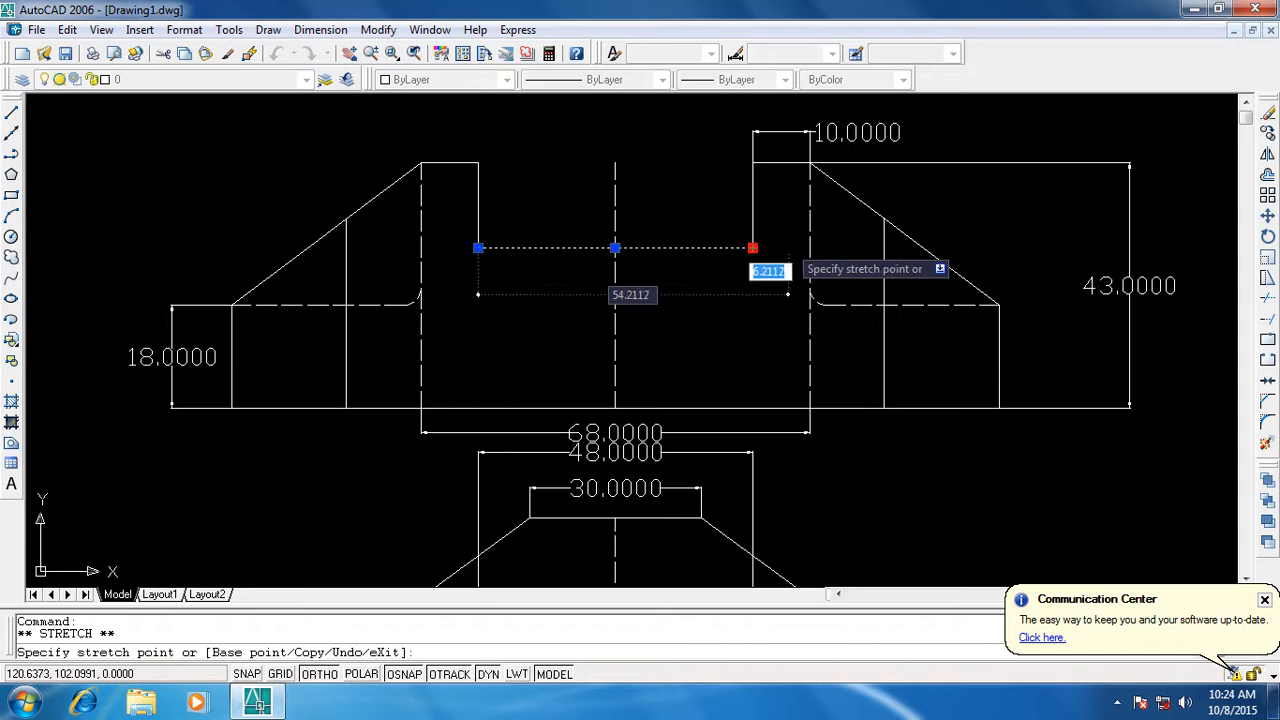
key("Escape")
Add a vertical linear dimension for the slot depth, from the right upright's top to the extended floor line, placed inside the overall height dimension
left_click(318, 29)
left_click(330, 78)
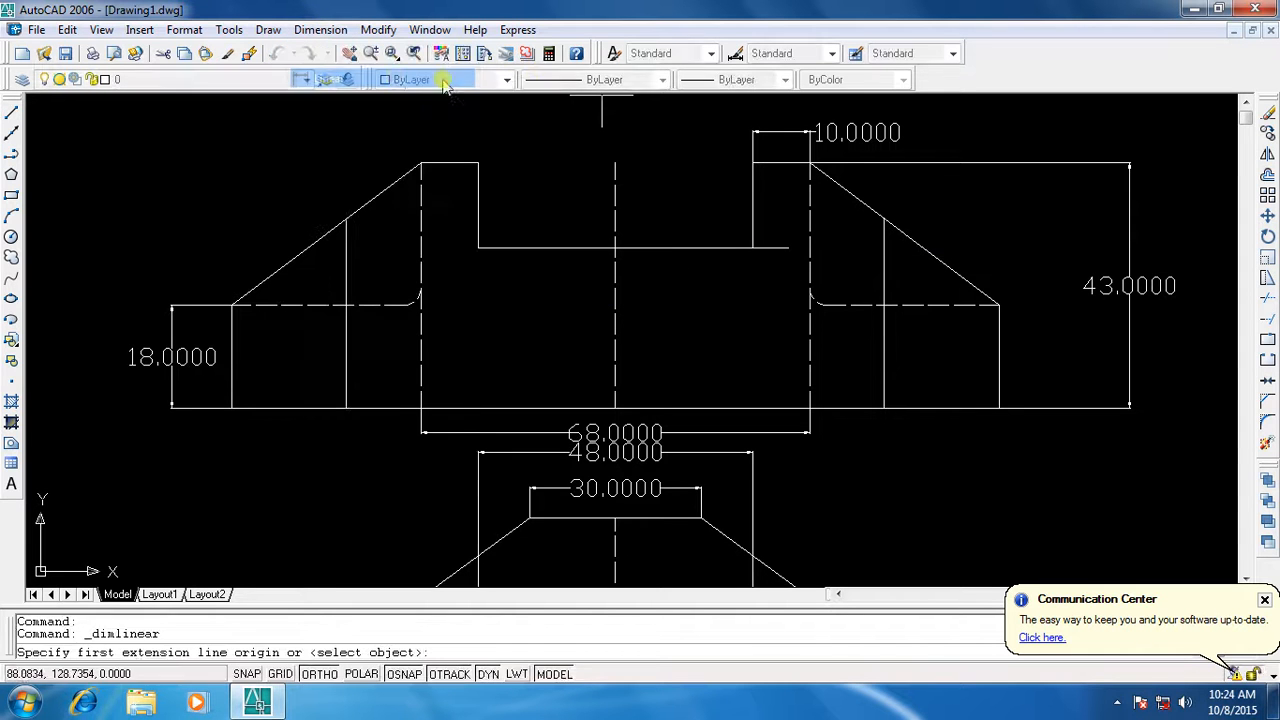
left_click(769, 162)
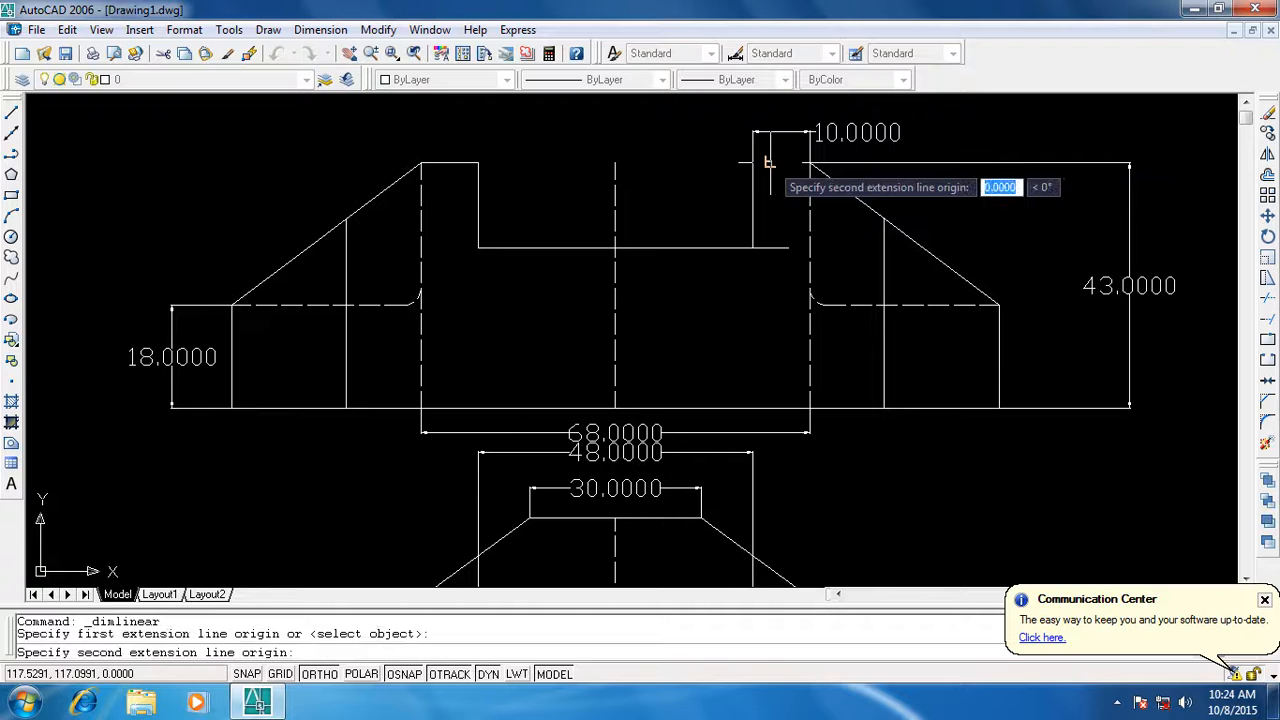
left_click(769, 248)
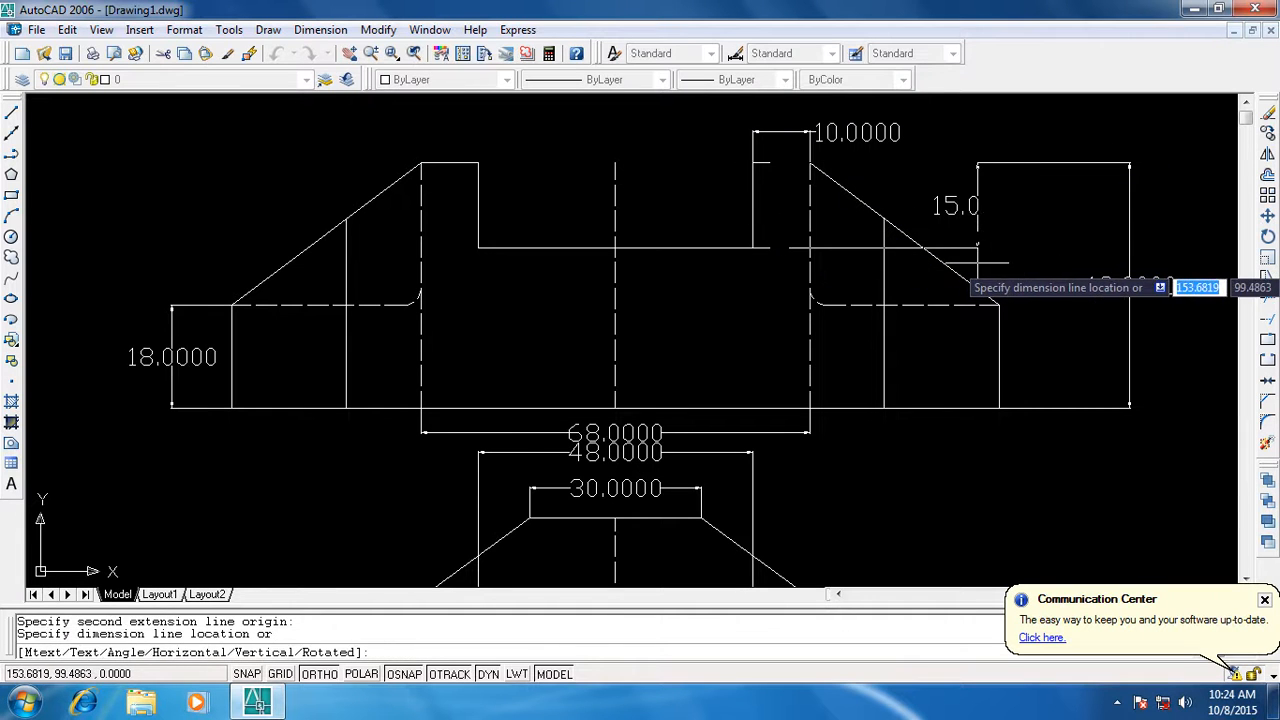
left_click(977, 282)
key("Escape")
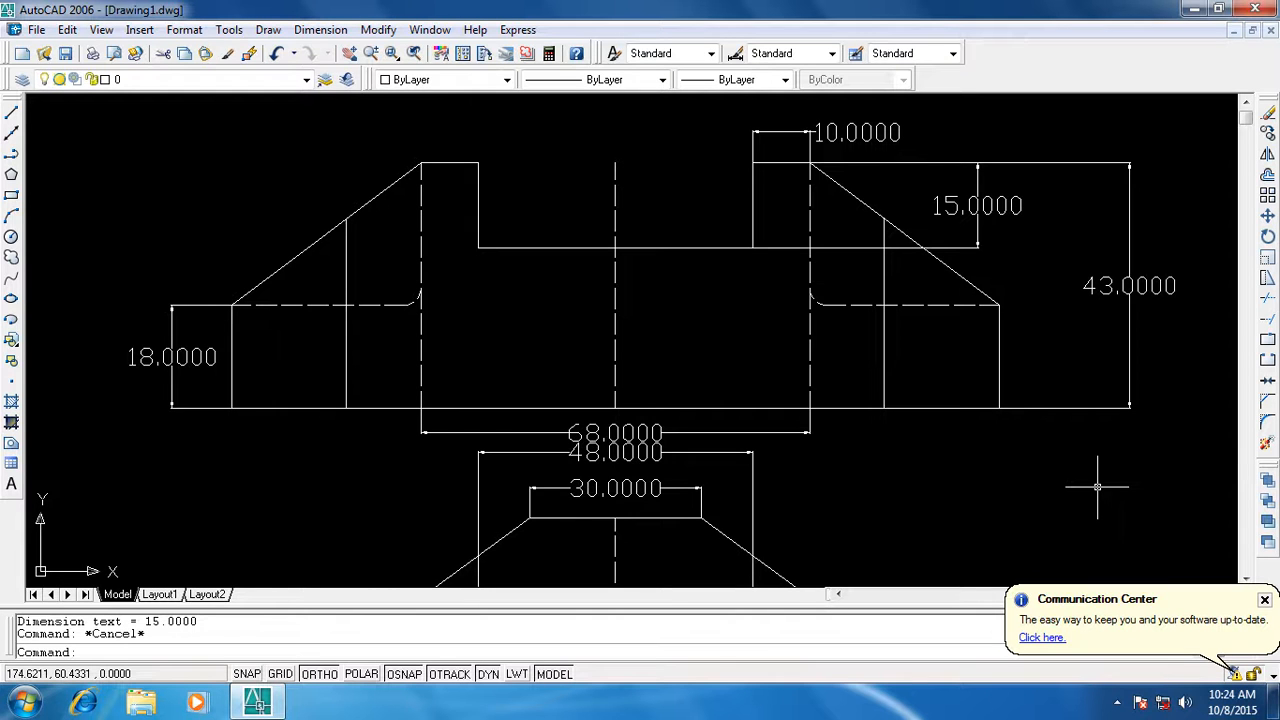
Add a radius dimension to the upper view's right dashed rounded corner, placed diagonally above the corner
left_click(320, 29)
left_click(345, 162)
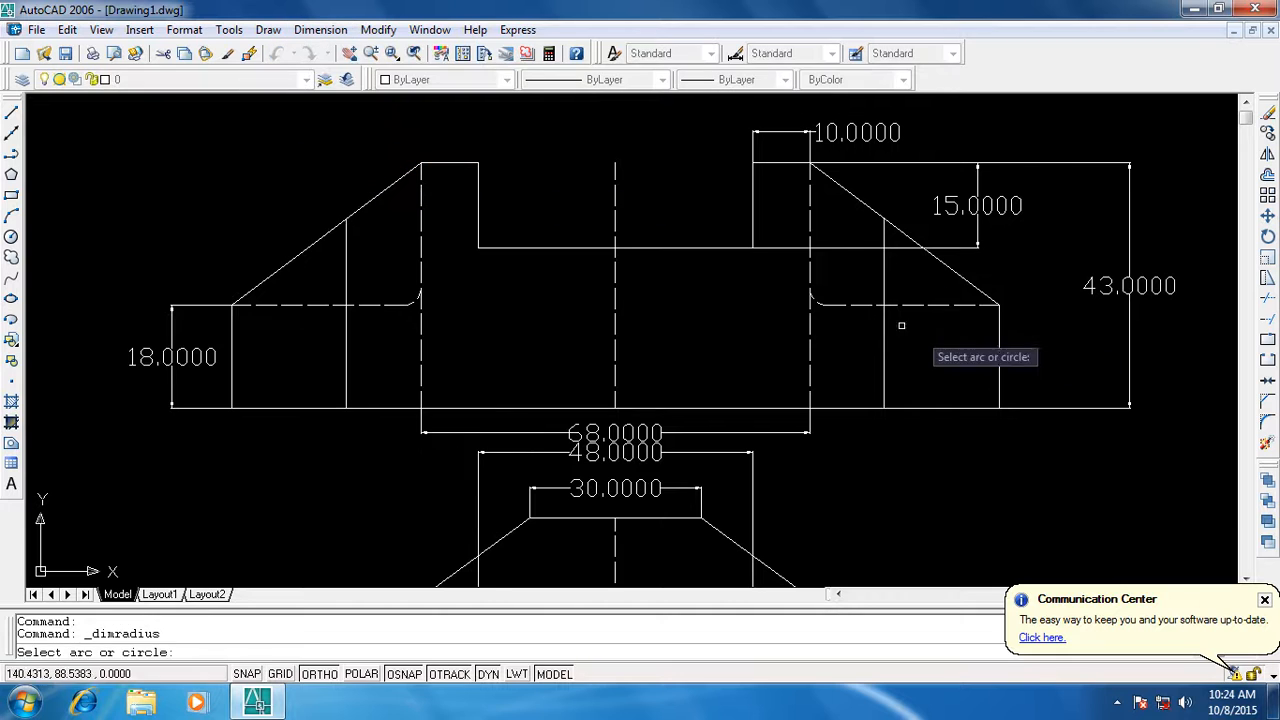
left_click(814, 298)
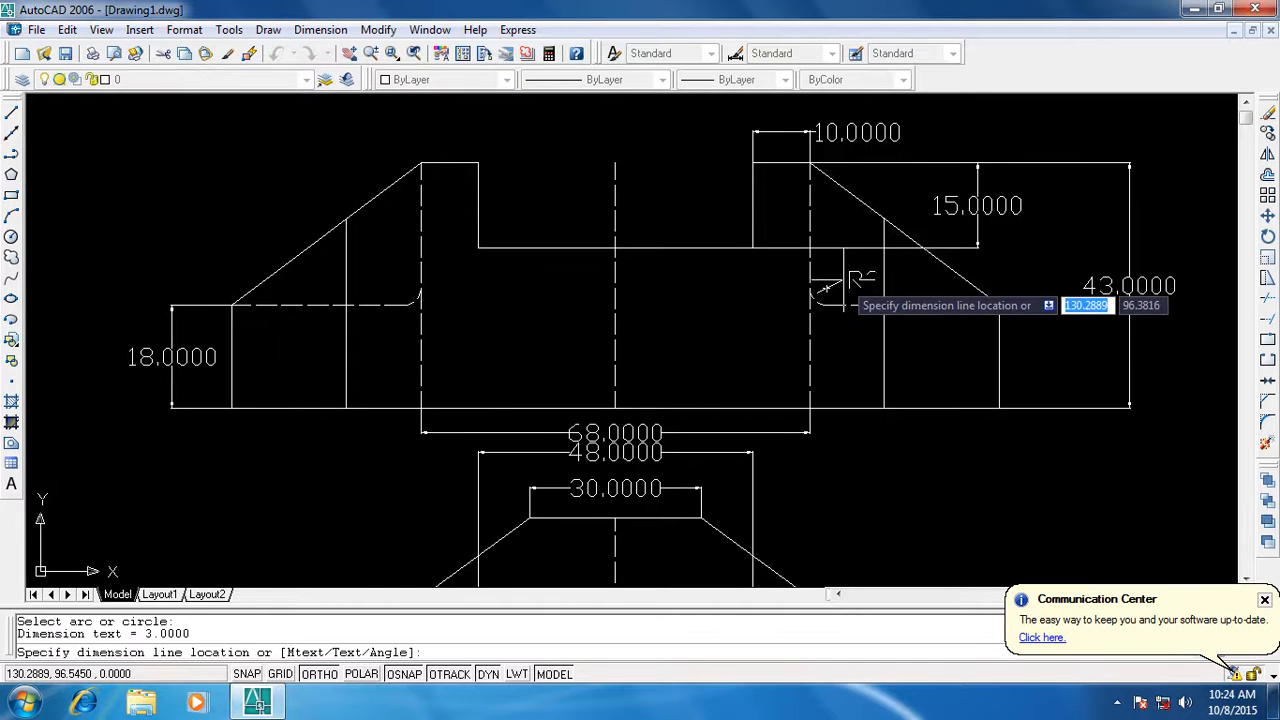
left_click(845, 272)
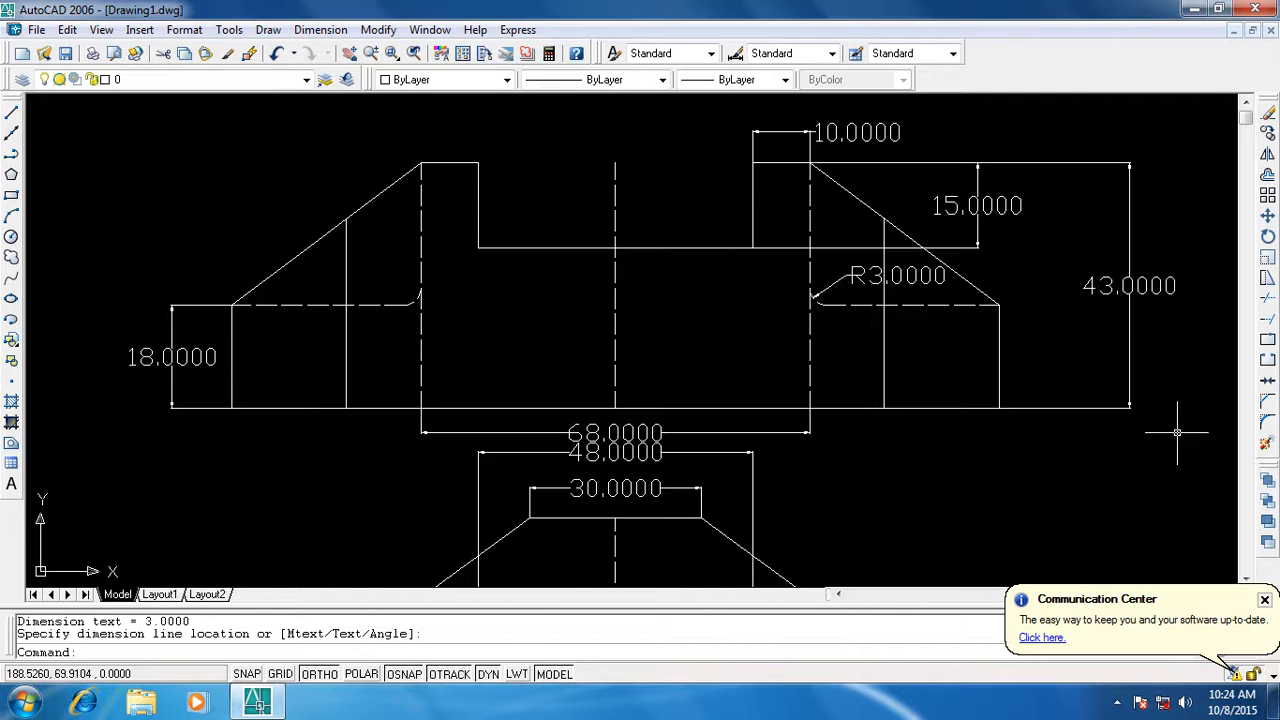
Bring both views fully into sight and review all the dimensions on the finished drawing
scroll(924, 443, "down", 3)
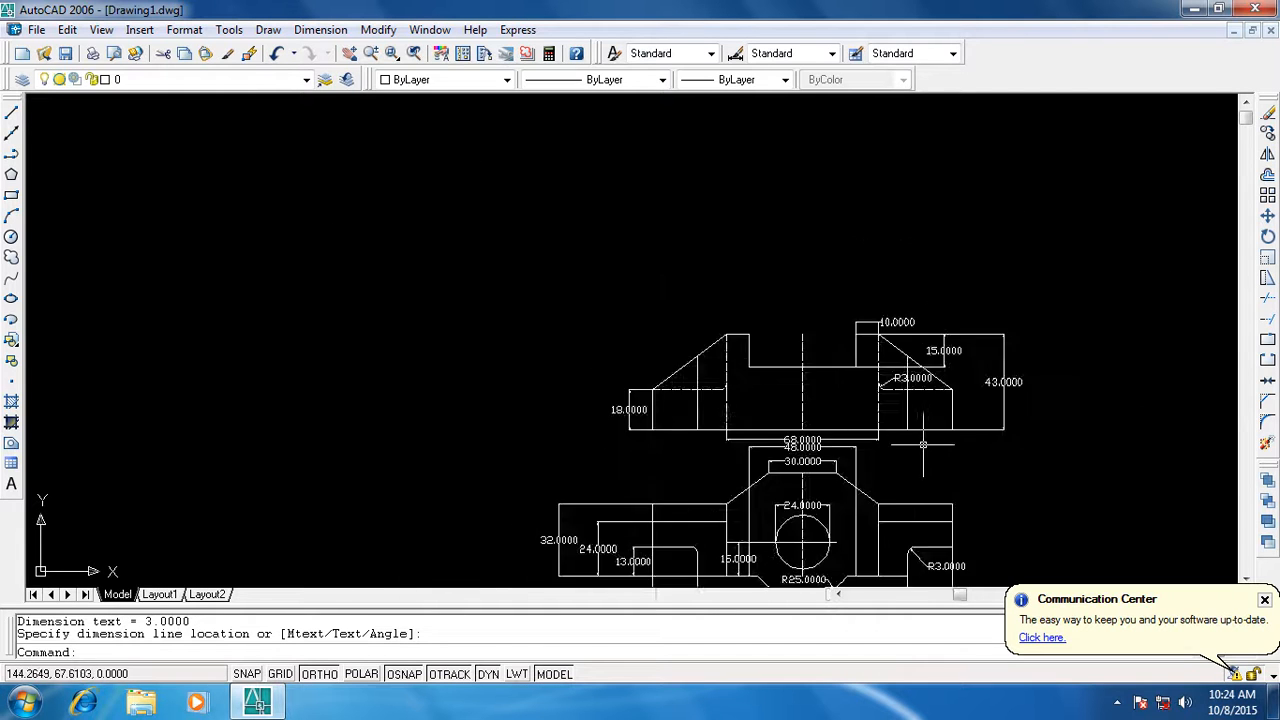
left_click(350, 53)
mouse_move(896, 516)
left_mouse_down()
mouse_move(766, 437)
mouse_move(648, 420)
left_mouse_up()
scroll(647, 419, "up", 2)
scroll(647, 419, "up", 3)
left_click_drag(567, 346, 611, 382)
scroll(612, 382, "up", 3)
scroll(612, 382, "down", 4)
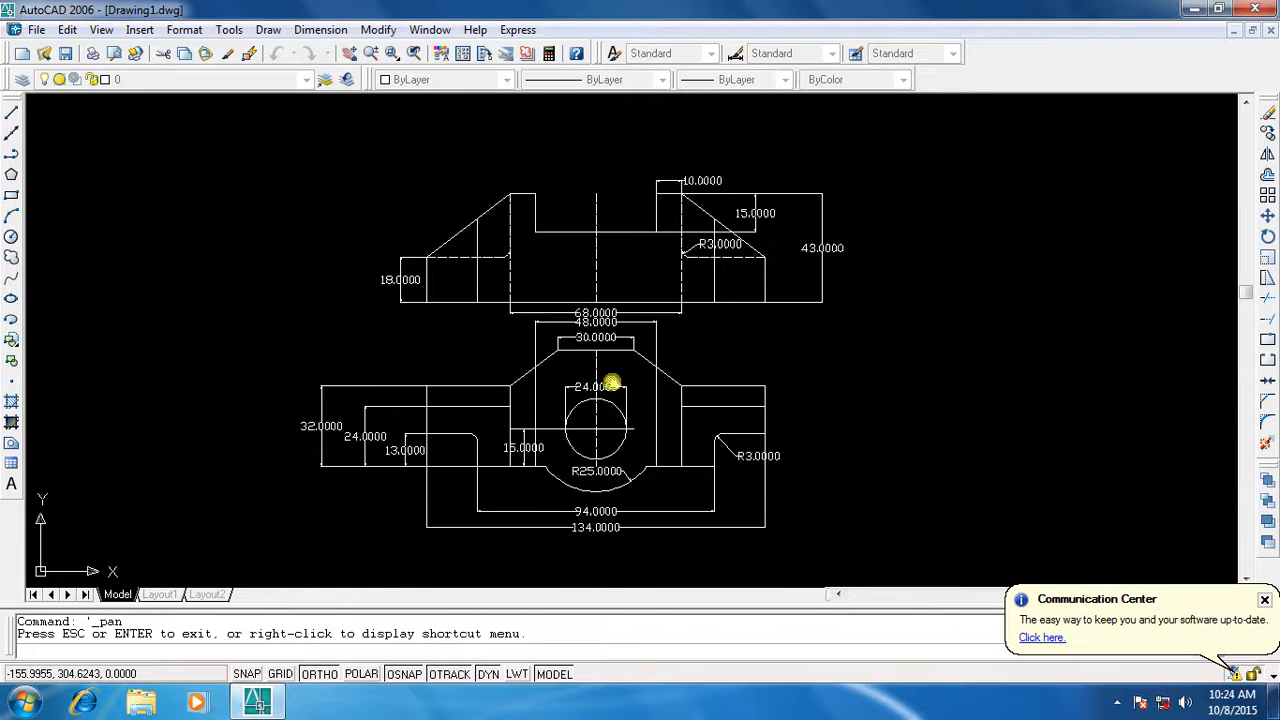
scroll(620, 358, "up", 2)
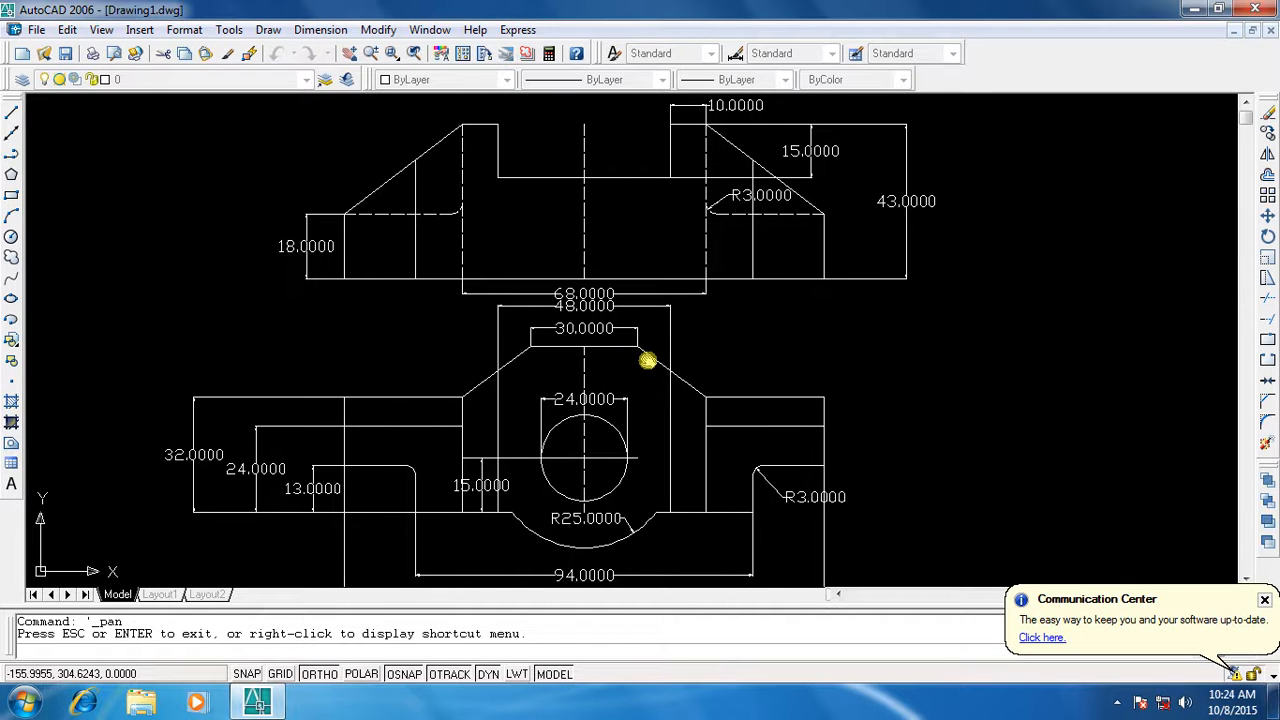
left_click(371, 53)
mouse_move(545, 170)
left_mouse_down()
mouse_move(606, 287)
mouse_move(614, 277)
left_mouse_up()
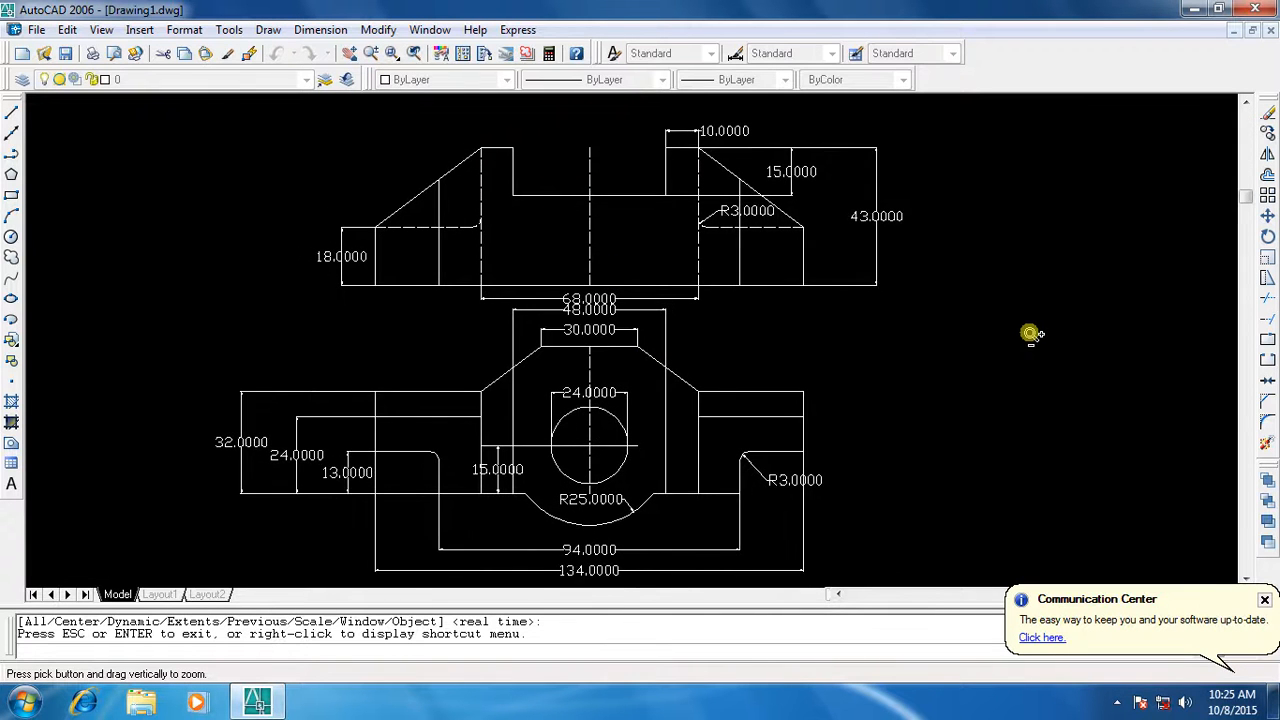
Modify the Standard dimension style so linear dimensions use a precision of 0, without decimal places
key("Escape")
key("Escape")
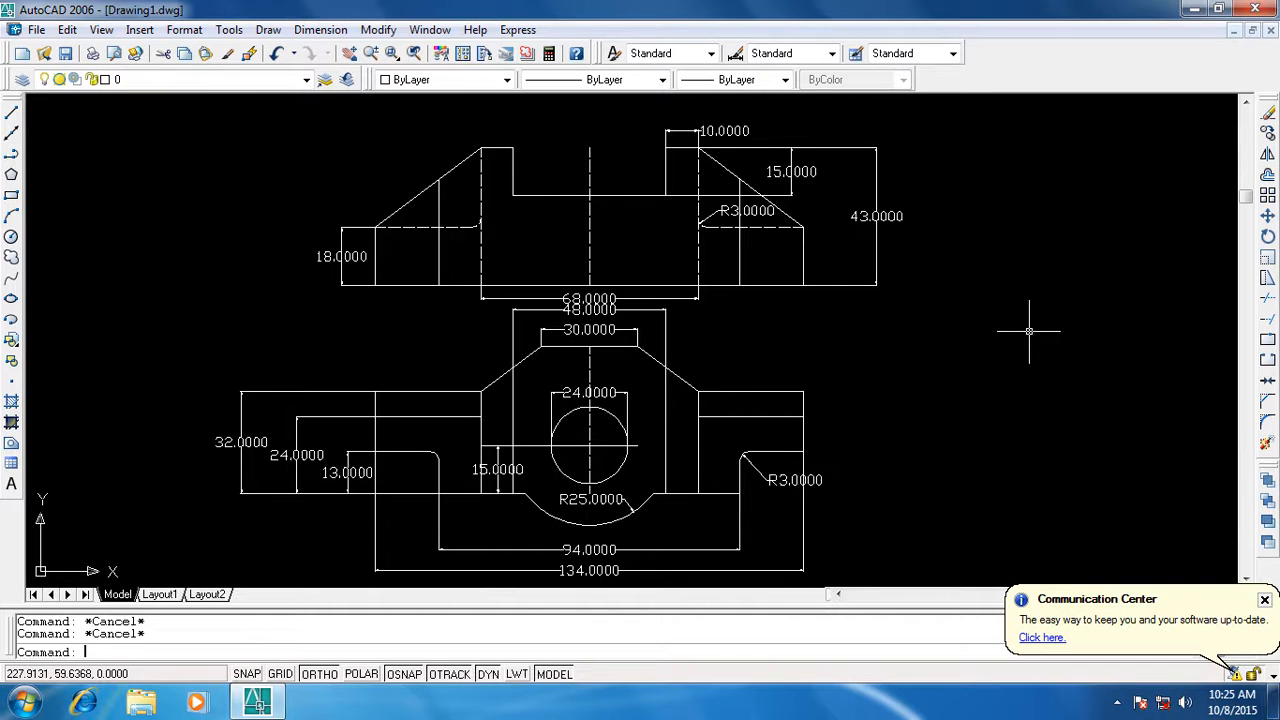
type("d")
key("Return")
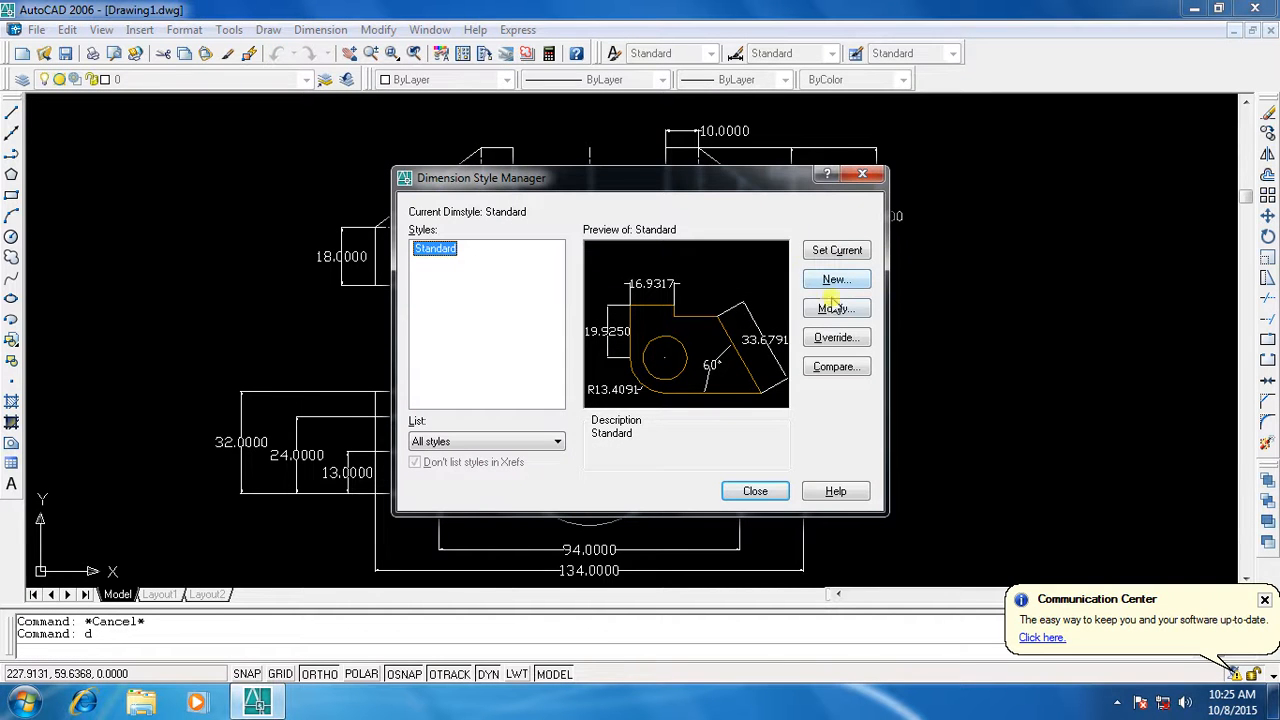
left_click(835, 308)
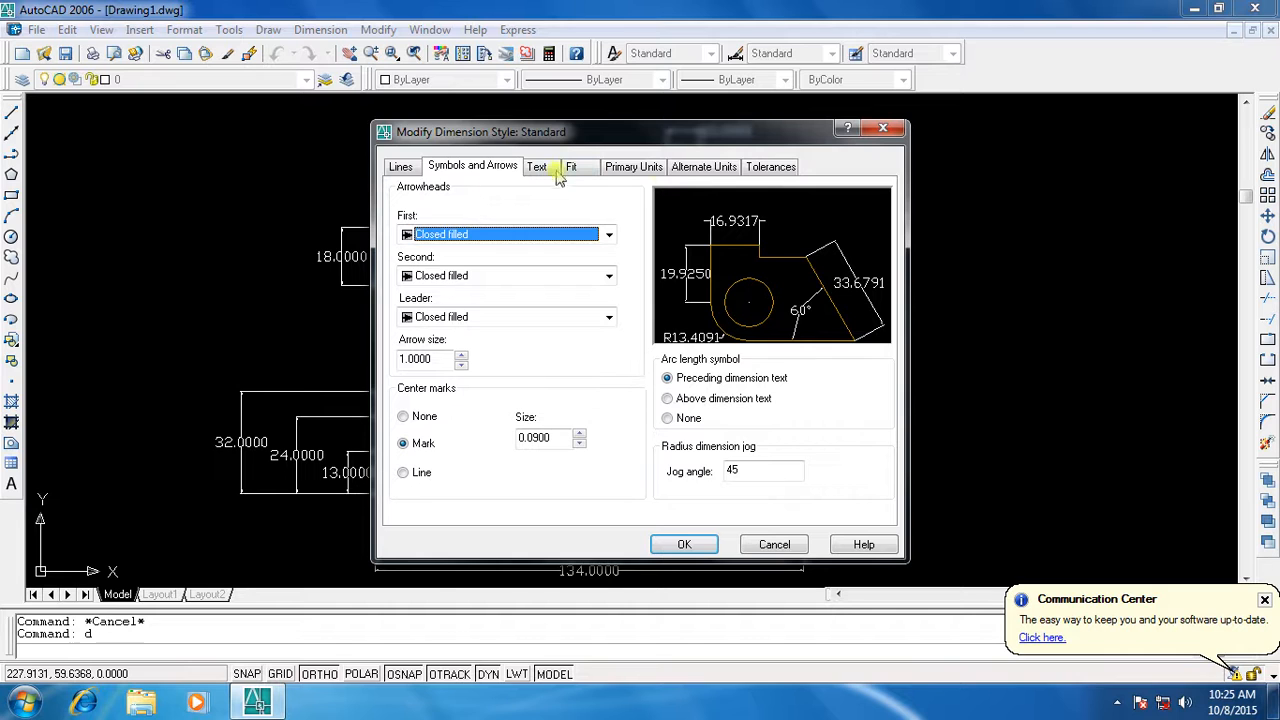
left_click(622, 166)
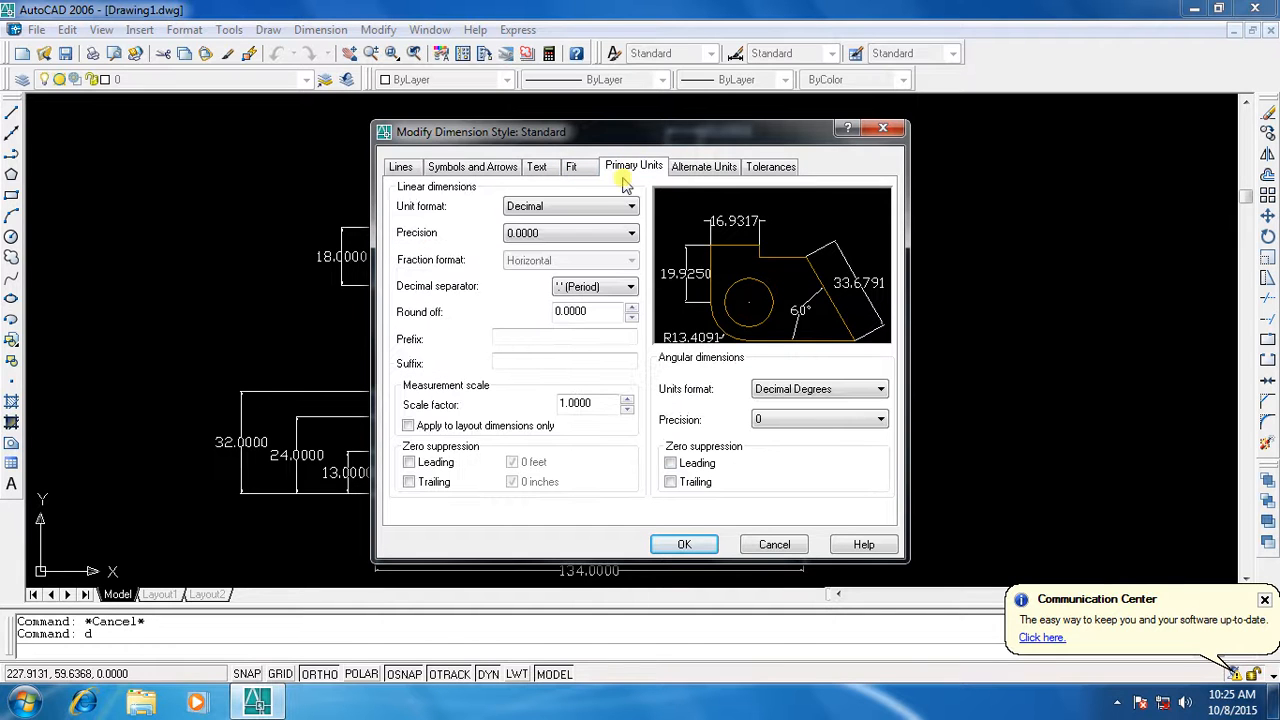
left_click(632, 233)
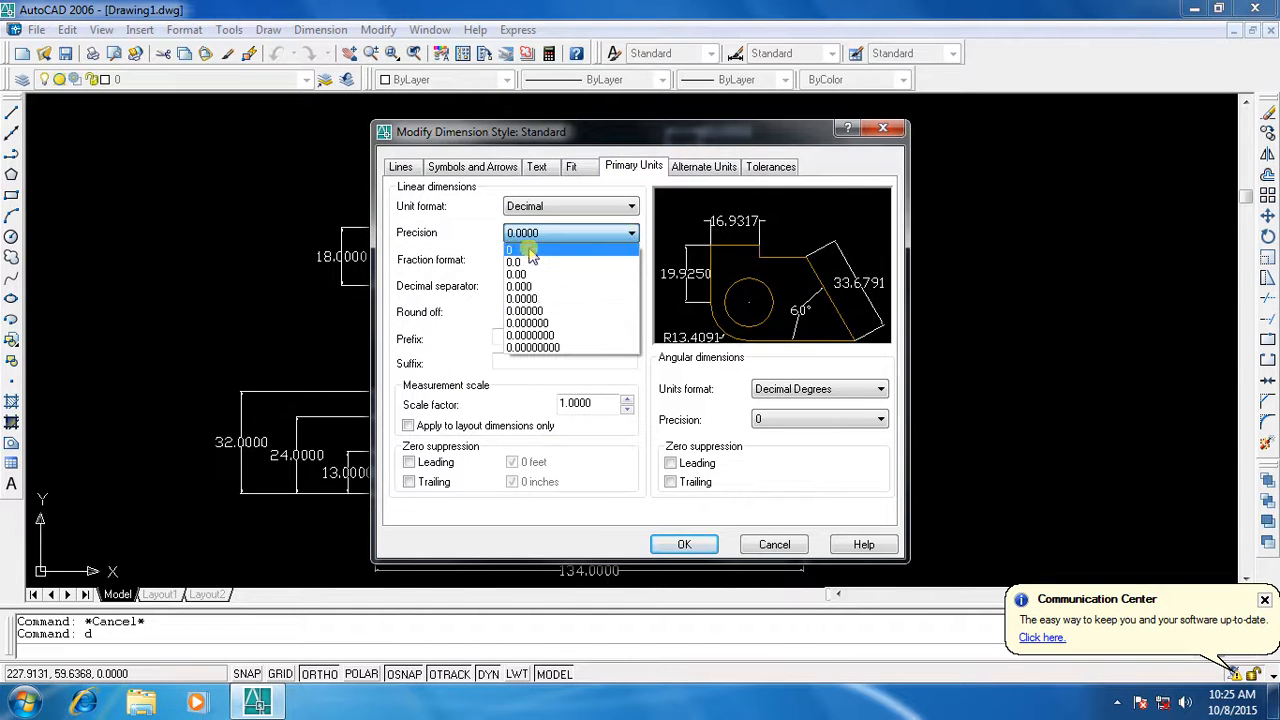
left_click(528, 251)
left_click(684, 544)
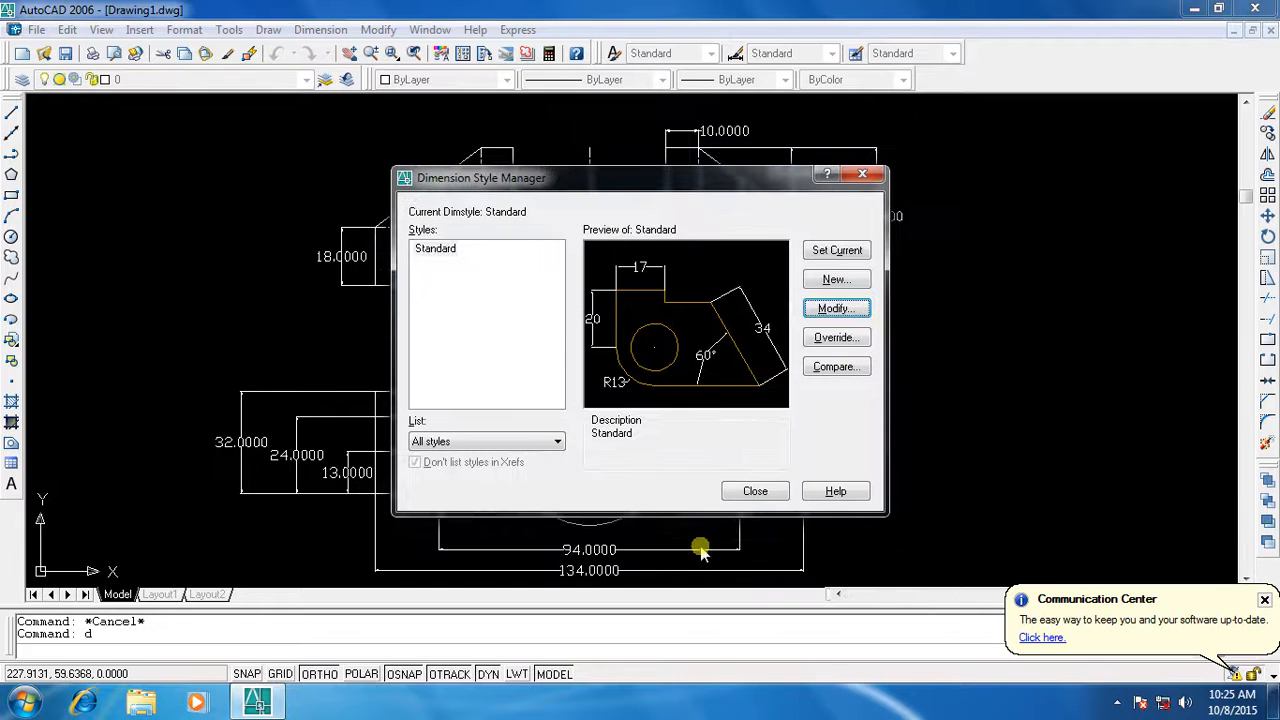
left_click(745, 491)
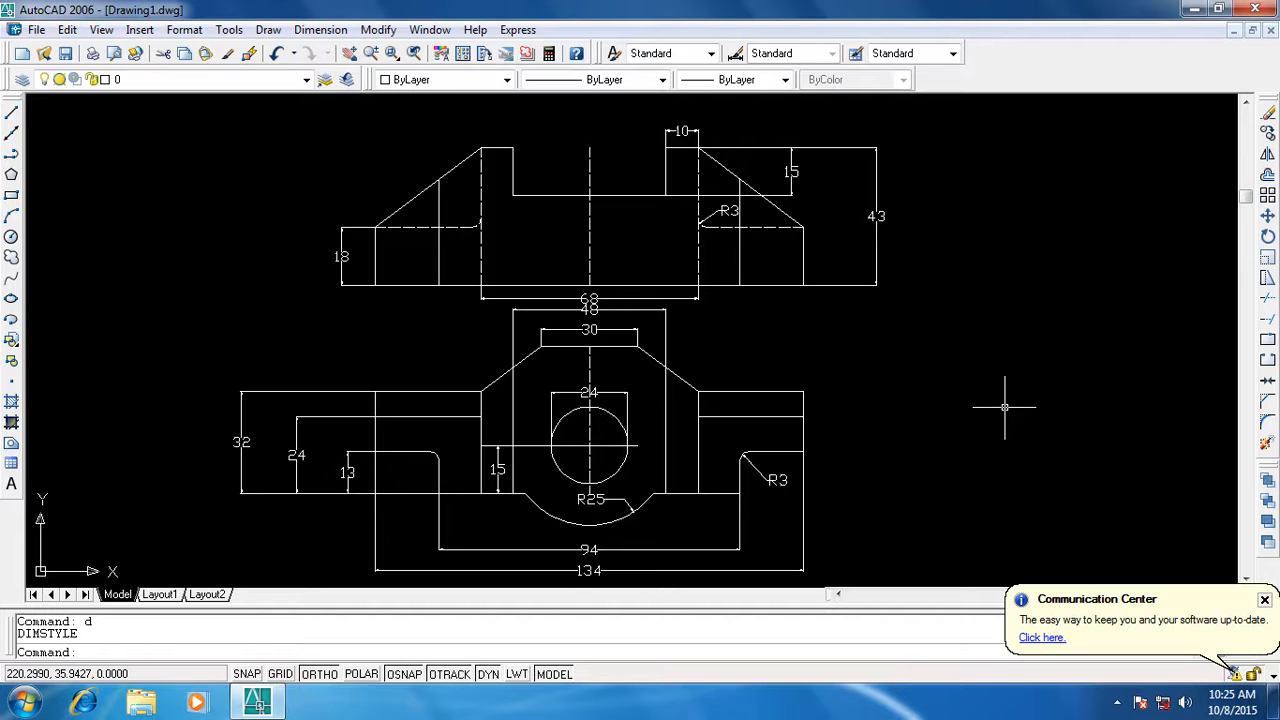
Set the arrow size of the Standard dimension style to 1.5 and check the arrowheads on both views
type("d")
key("Return")
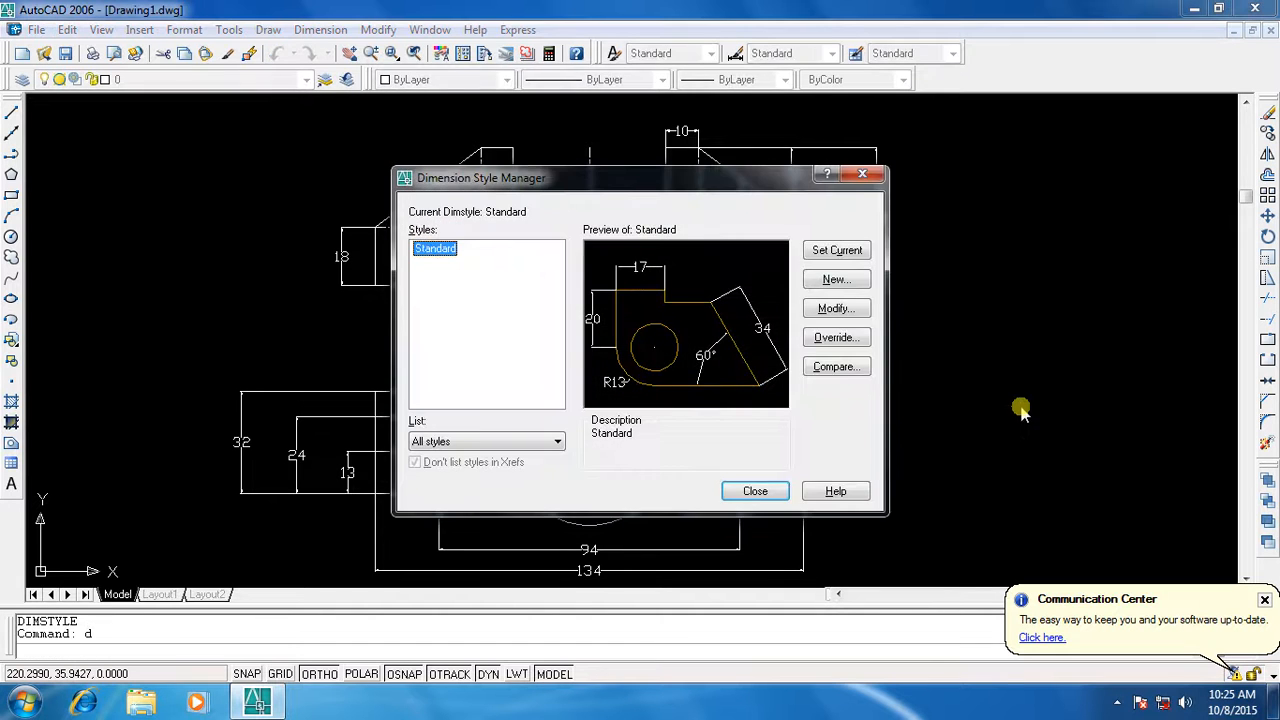
left_click(840, 307)
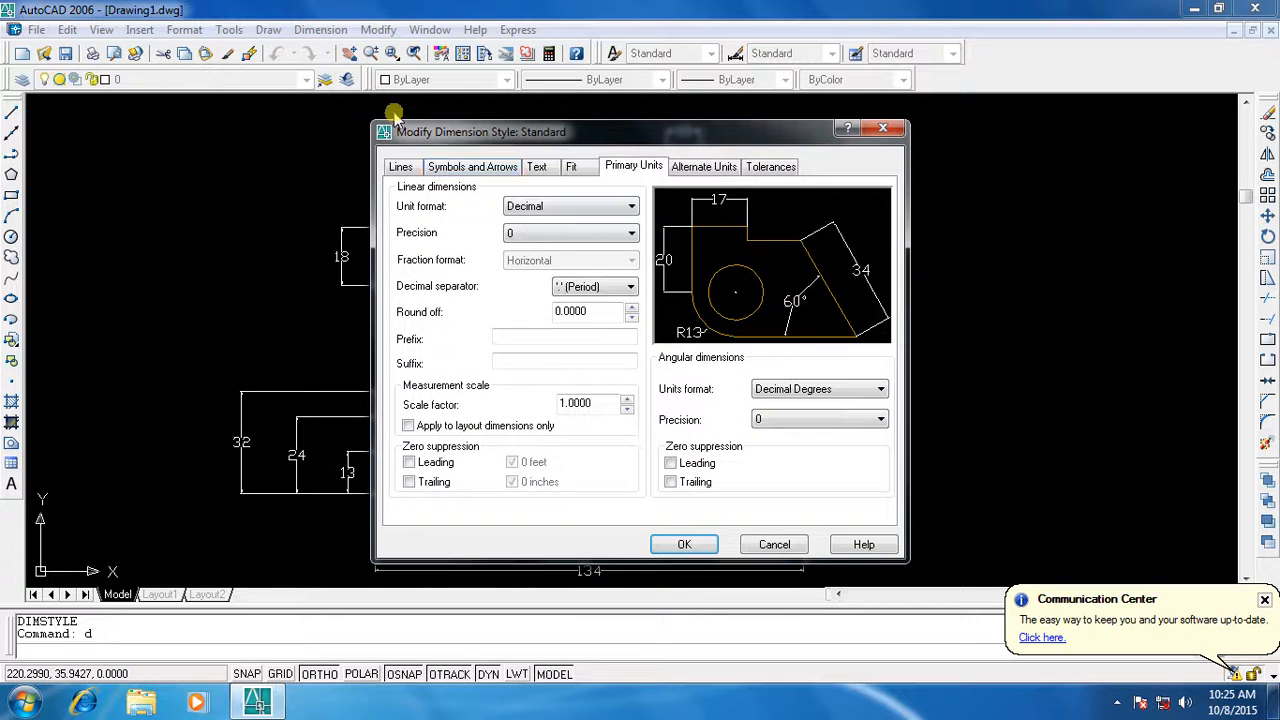
left_click(455, 167)
double_click(425, 360)
type("1.5")
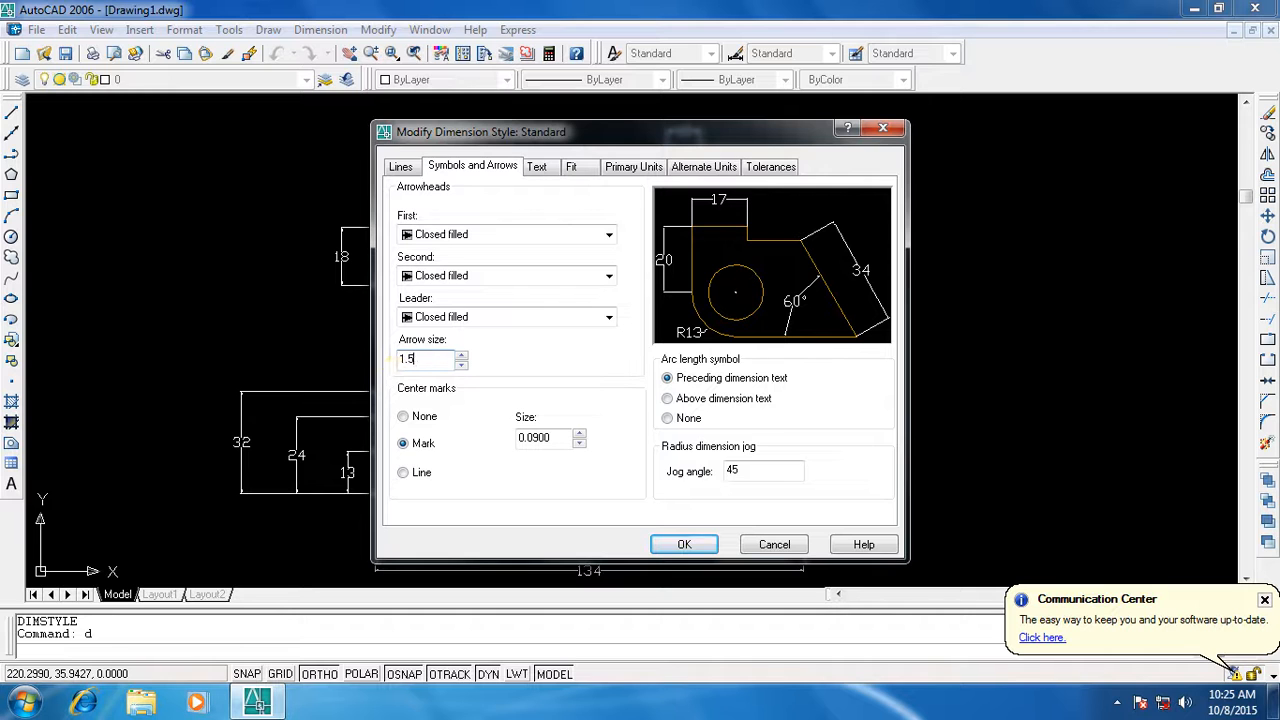
left_click(684, 544)
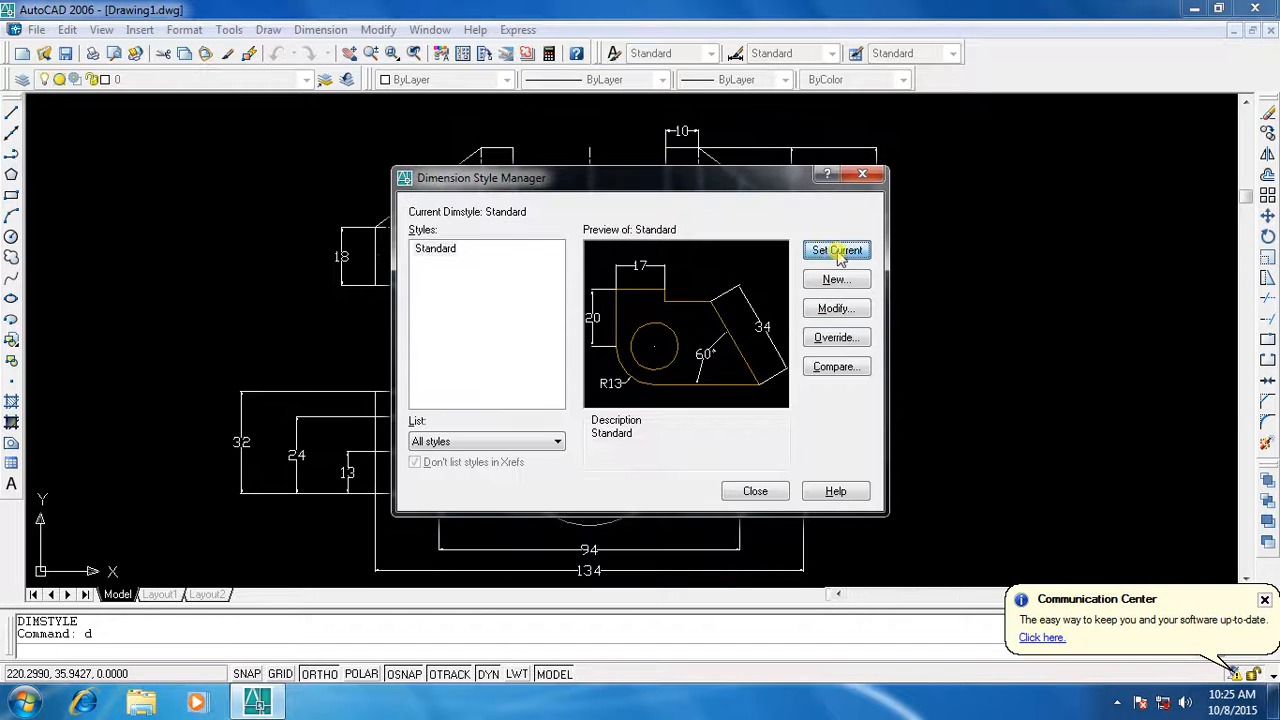
left_click(755, 490)
scroll(780, 458, "up", 5)
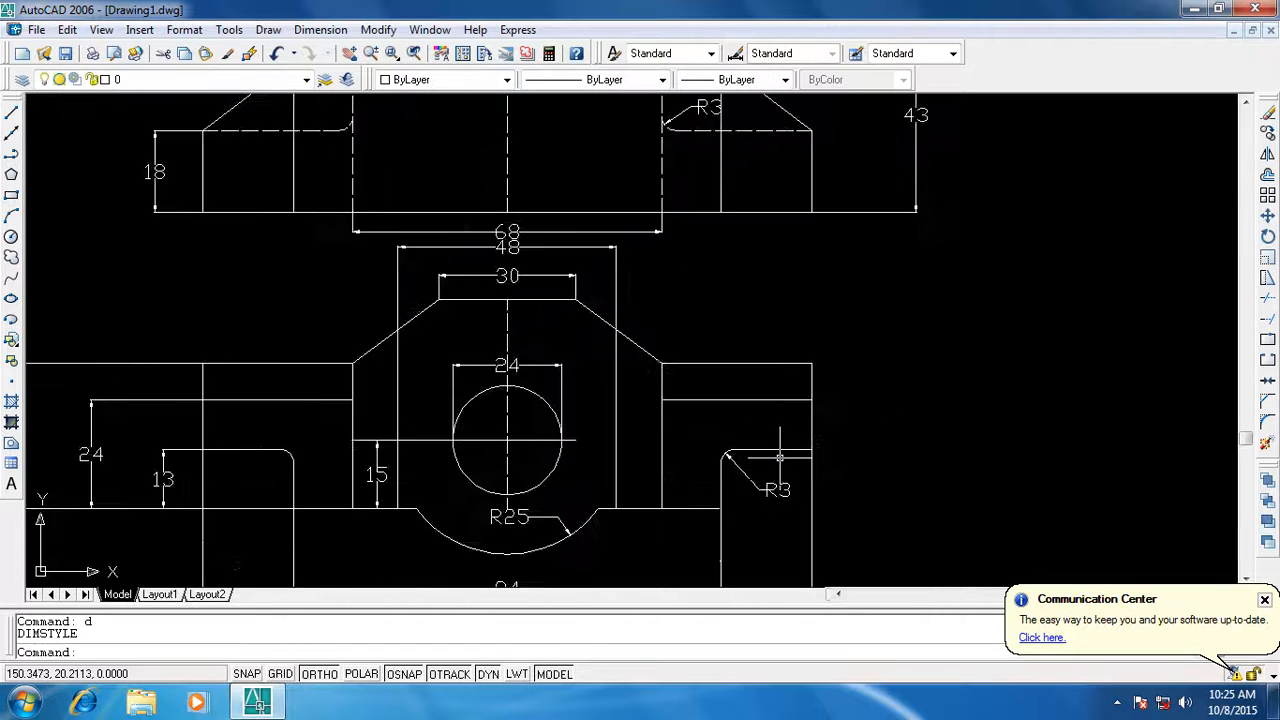
scroll(780, 458, "down", 4)
scroll(694, 378, "down", 1)
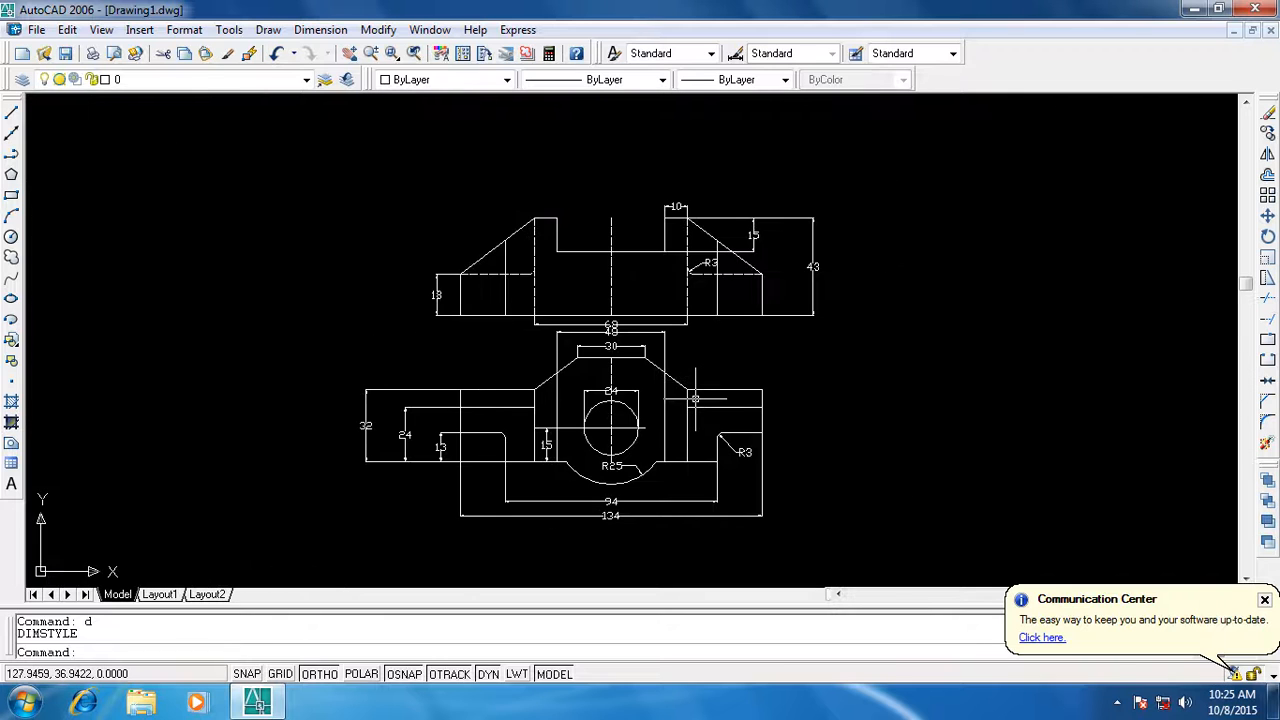
scroll(807, 385, "up", 2)
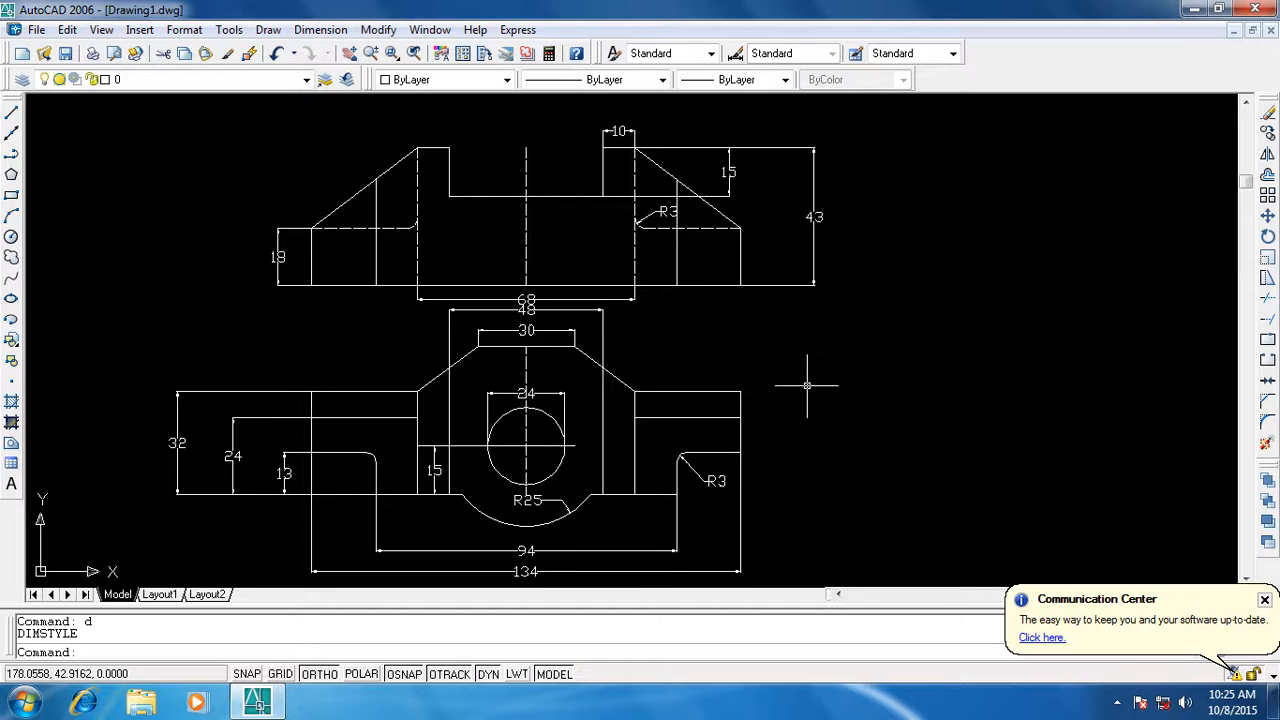
Close the program, saving the changes to the drawing in My Documents as EXERCISE 4
left_click(1270, 6)
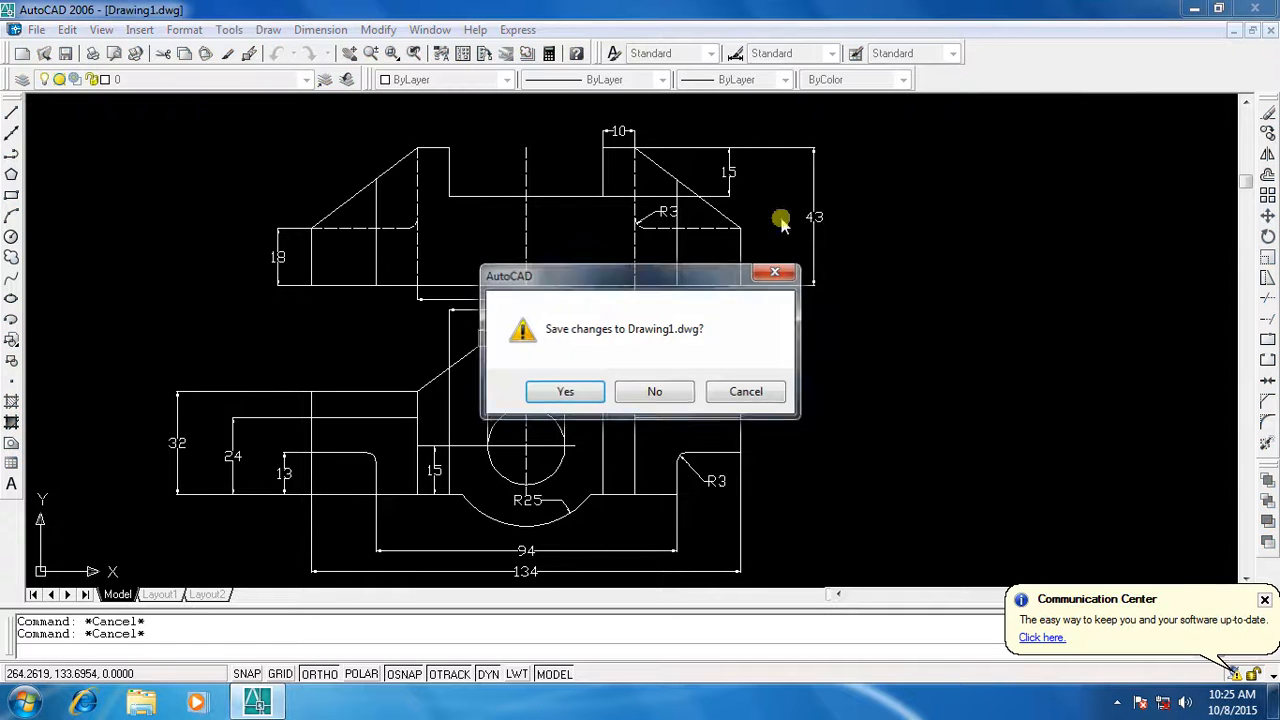
left_click(569, 392)
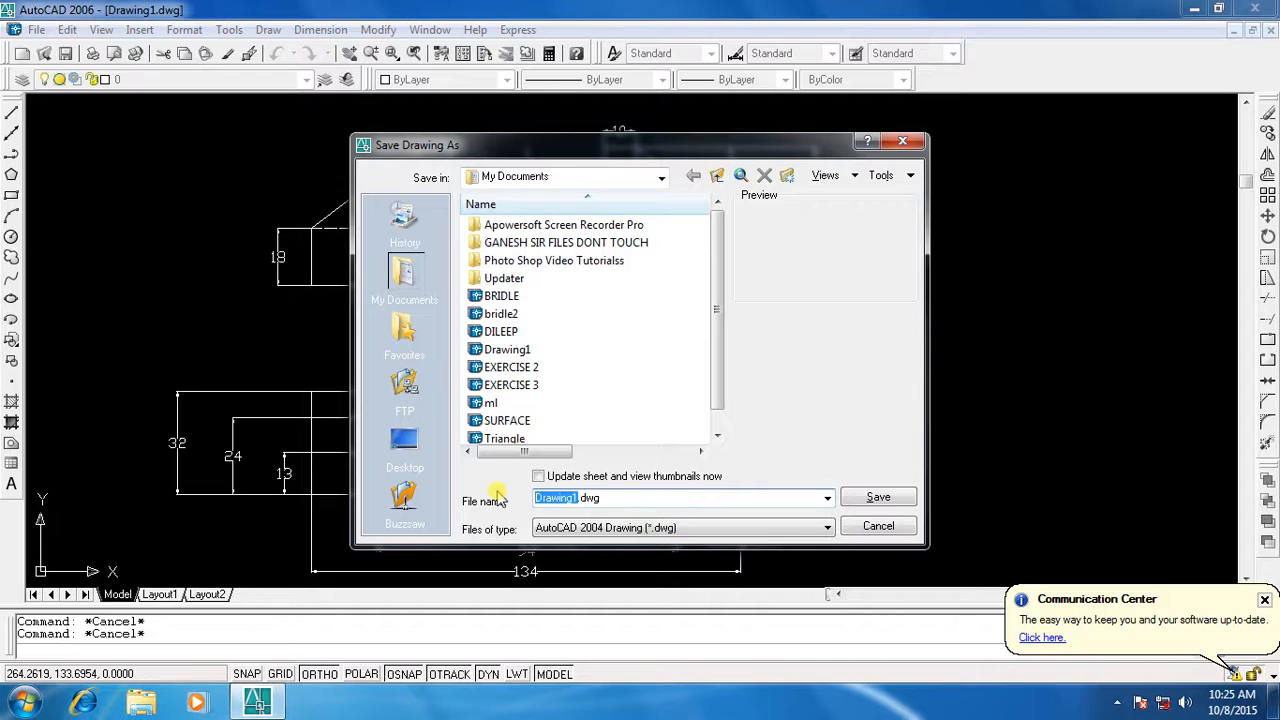
type("E")
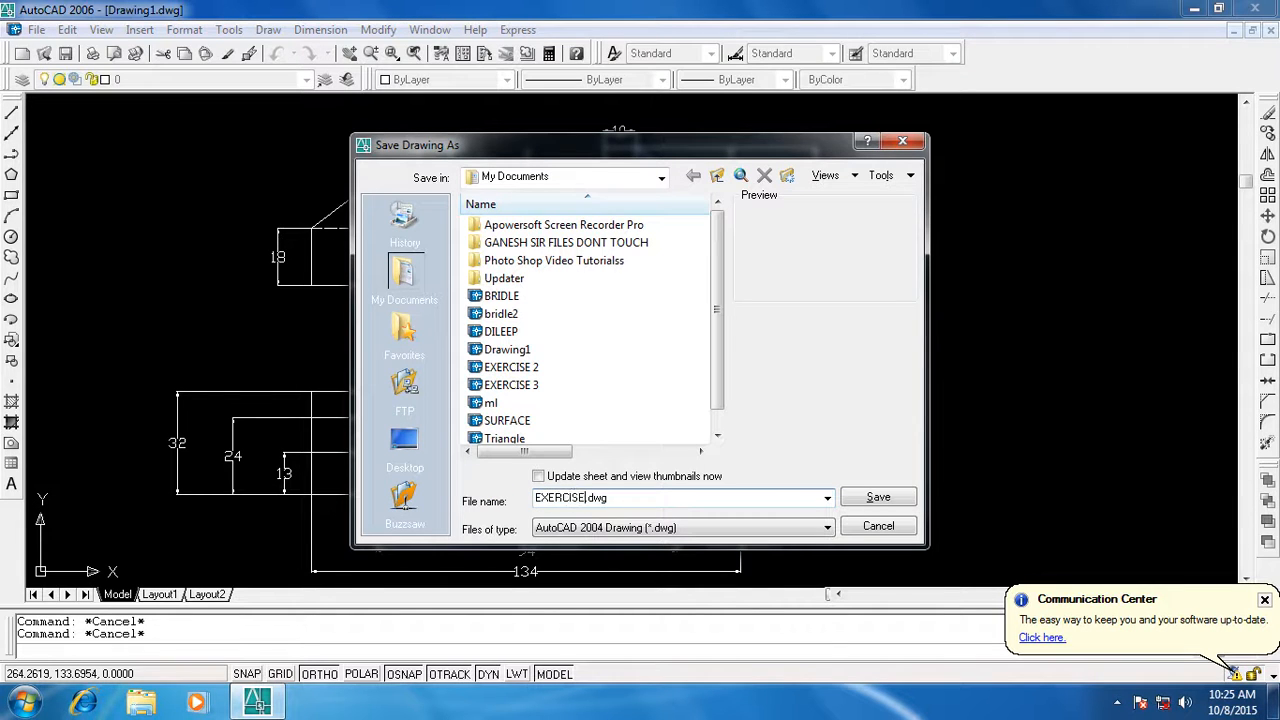
type("XERCISE 4")
key("Return")
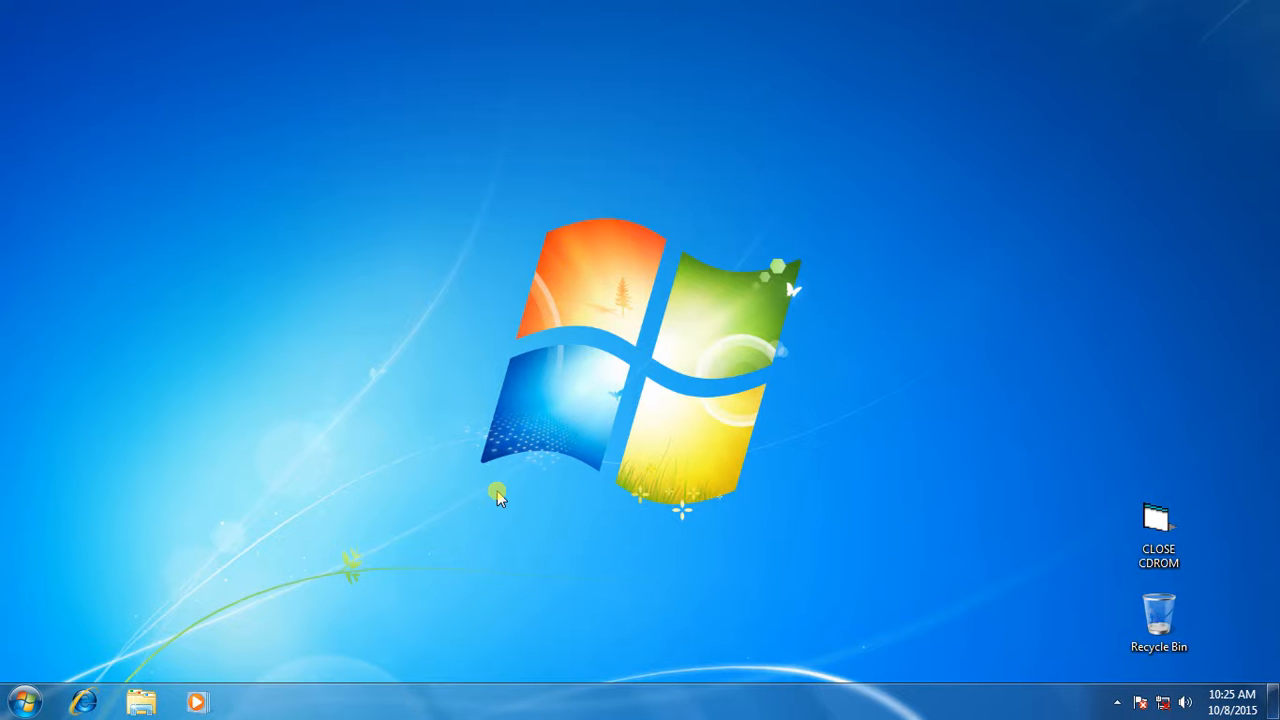